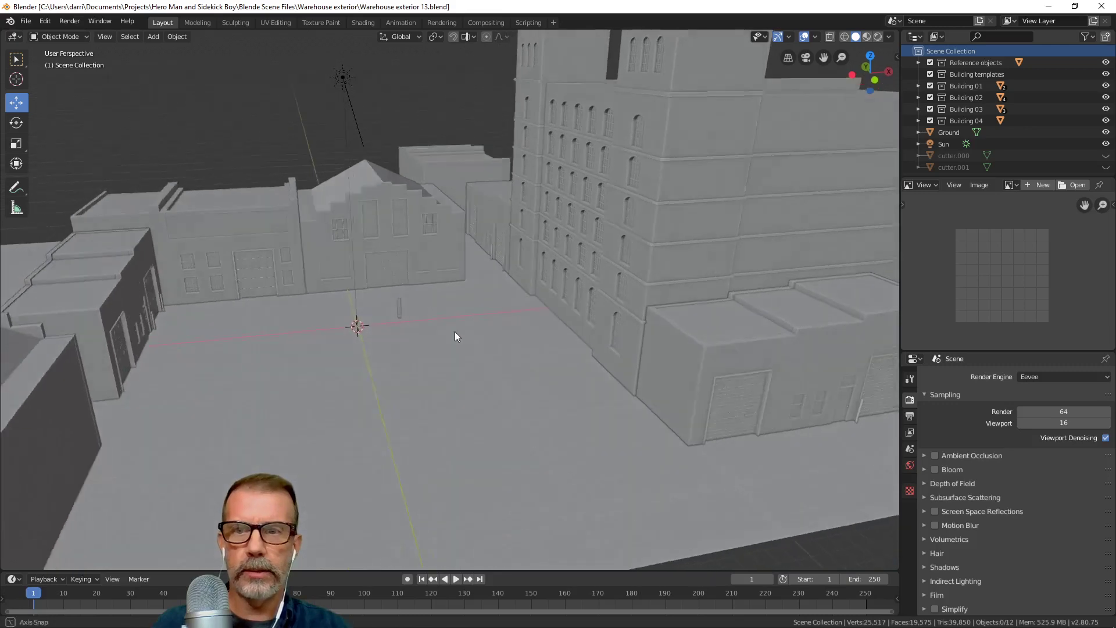
Examine the warehouse scene's layout in solid shading, from the low buildings around the yard to the tall towered warehouse.
click(336, 249)
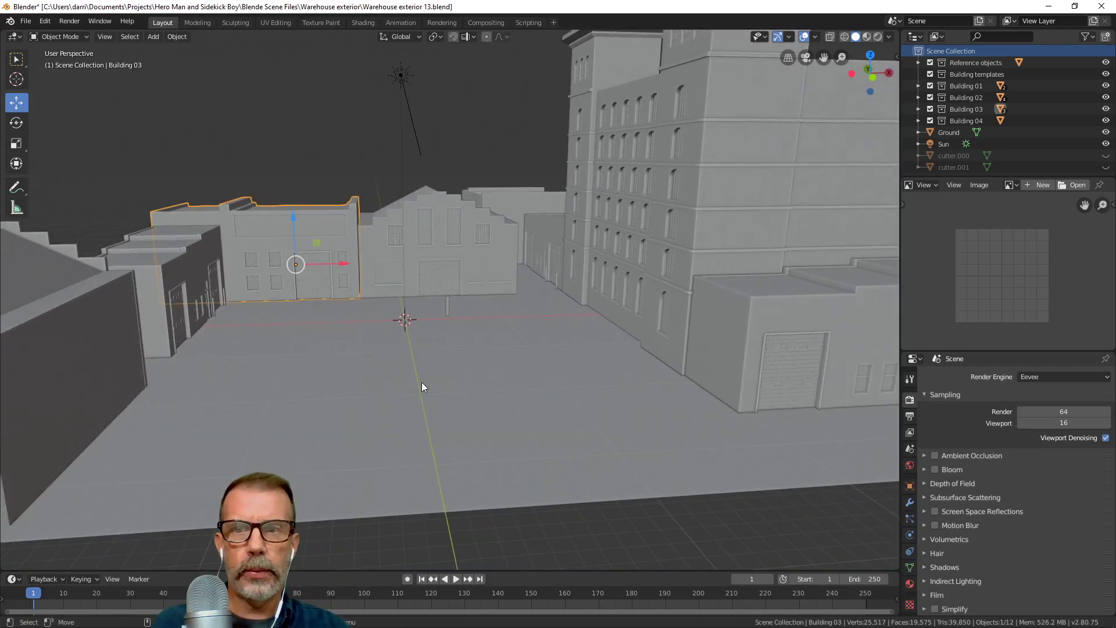
scroll(502, 340, down, 2)
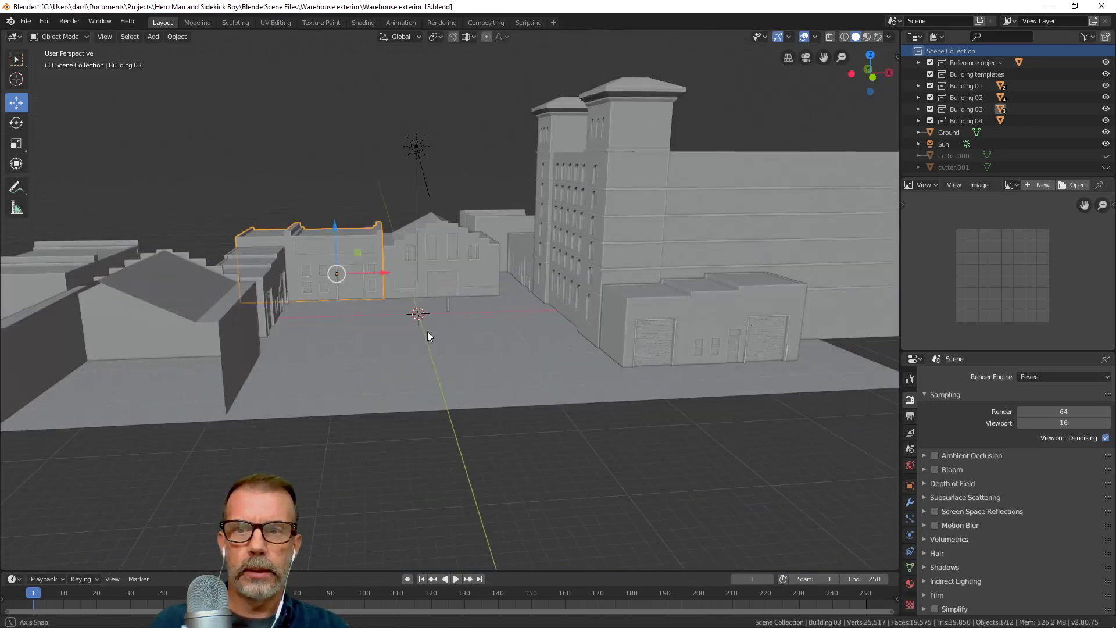
scroll(427, 332, up, 2)
middle_drag(429, 340, 581, 259)
click(581, 259)
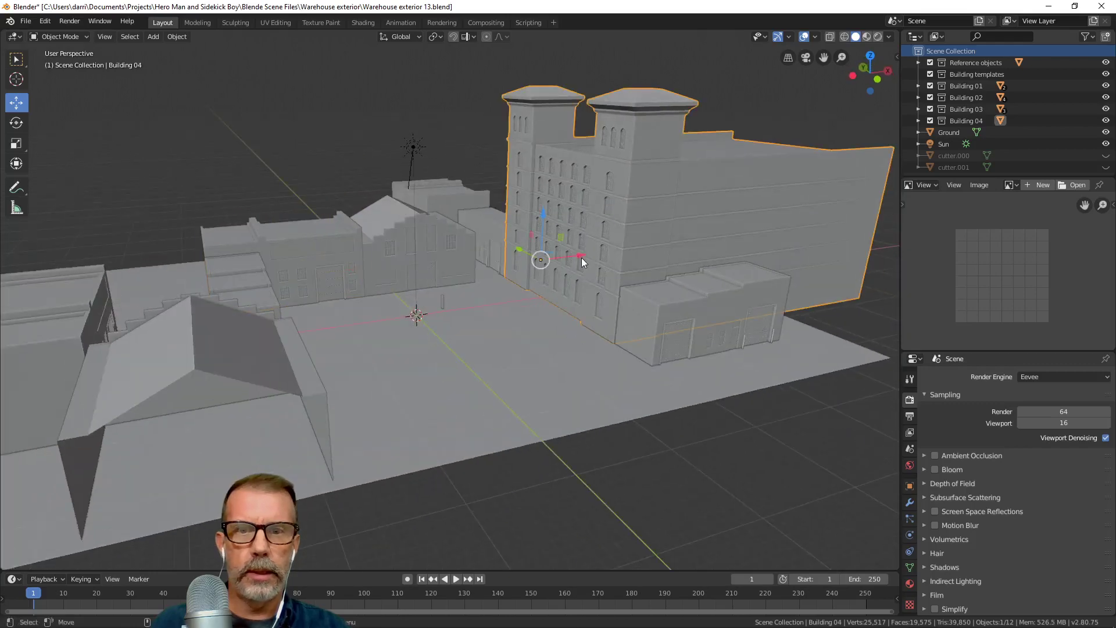
scroll(514, 322, up, 2)
middle_drag(514, 322, 416, 199)
scroll(361, 329, down, 2)
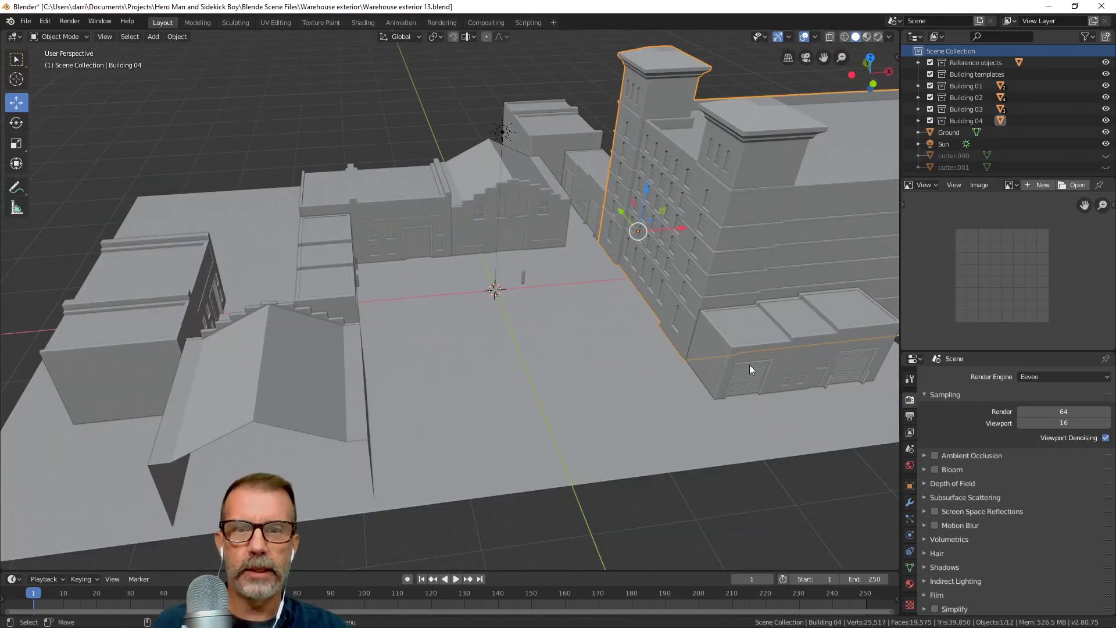
shift+middle_drag(536, 335, 482, 332)
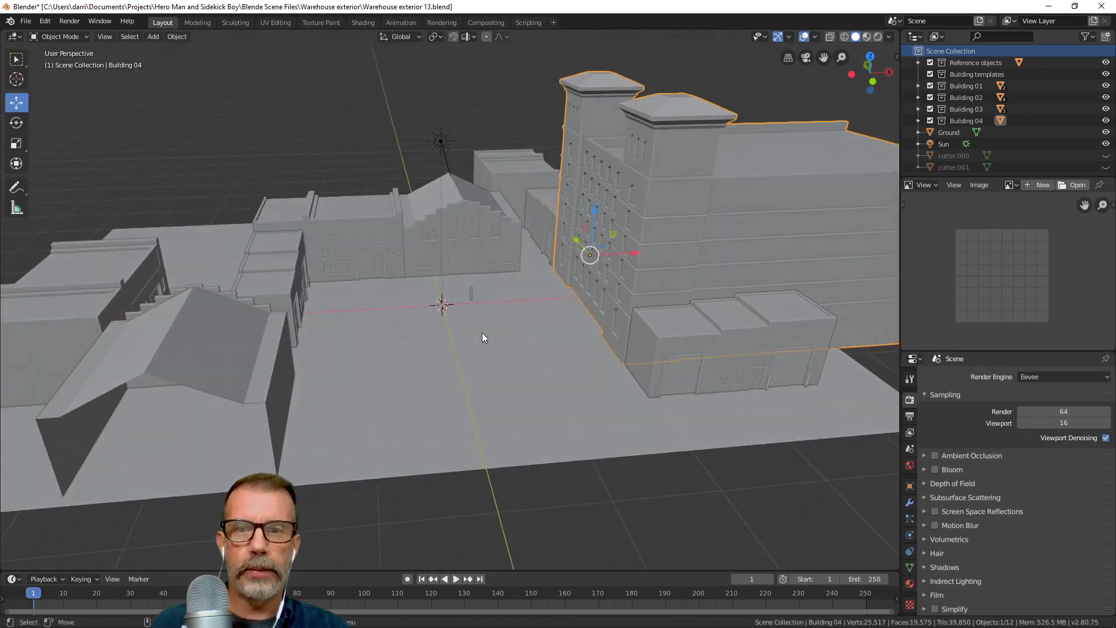
scroll(470, 303, up, 2)
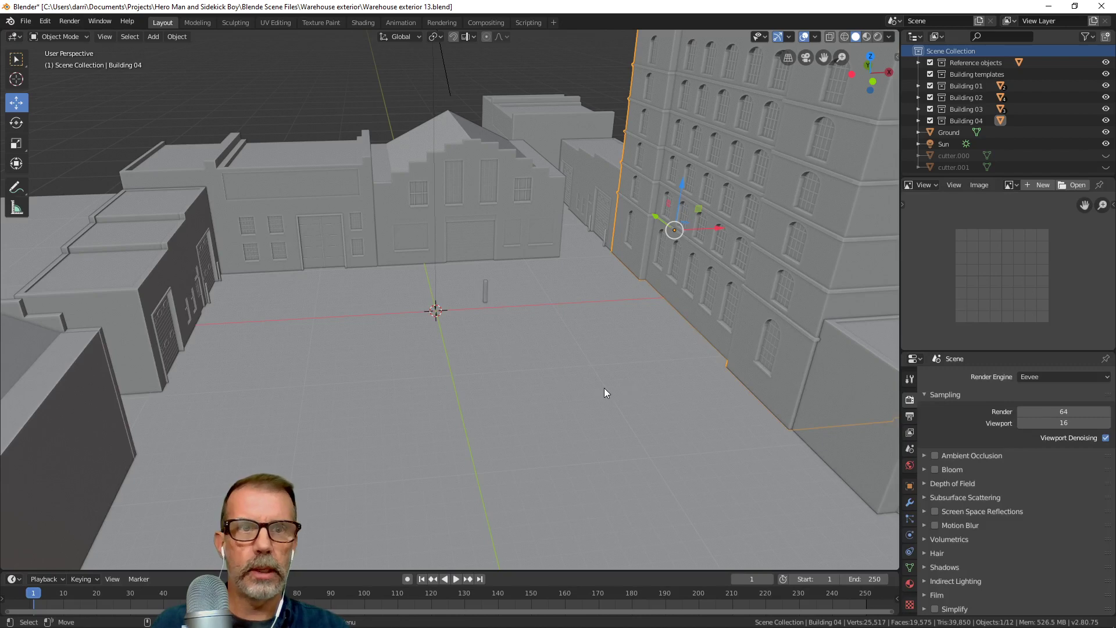
Switch the viewport to rendered shading to show the textured warehouse buildings and ground.
click(878, 36)
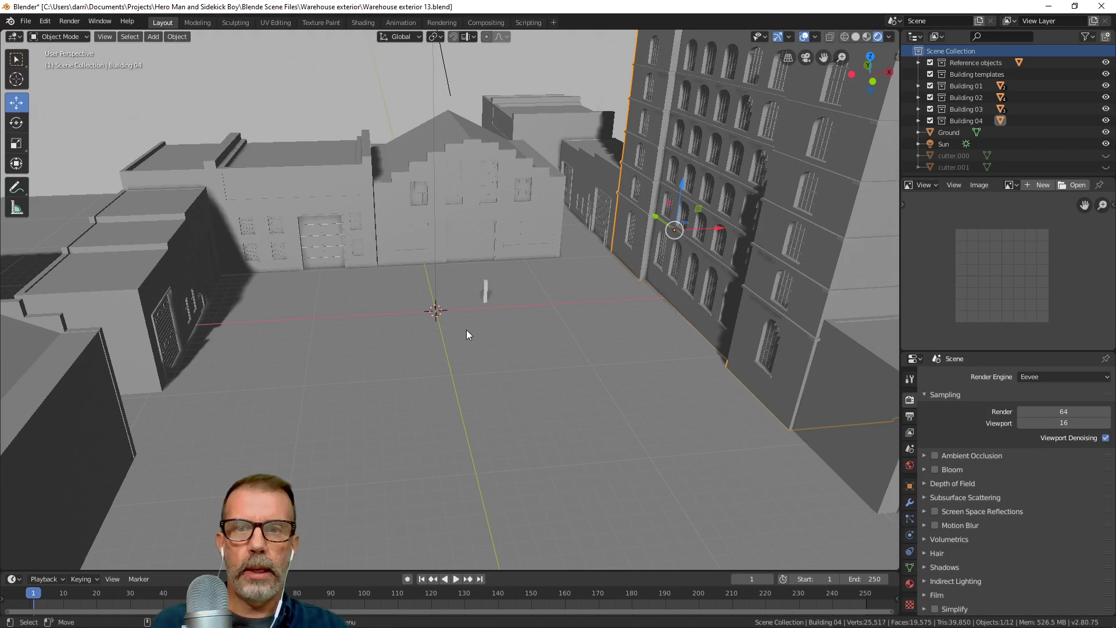
scroll(564, 337, down, 6)
scroll(516, 282, up, 5)
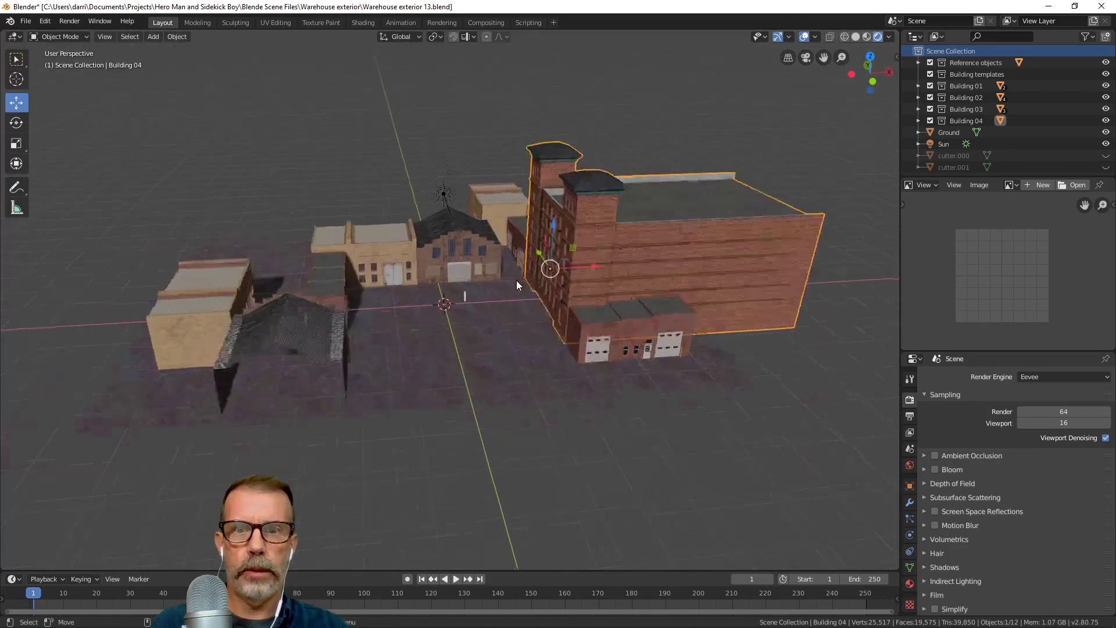
middle_drag(517, 288, 465, 301)
scroll(535, 282, up, 2)
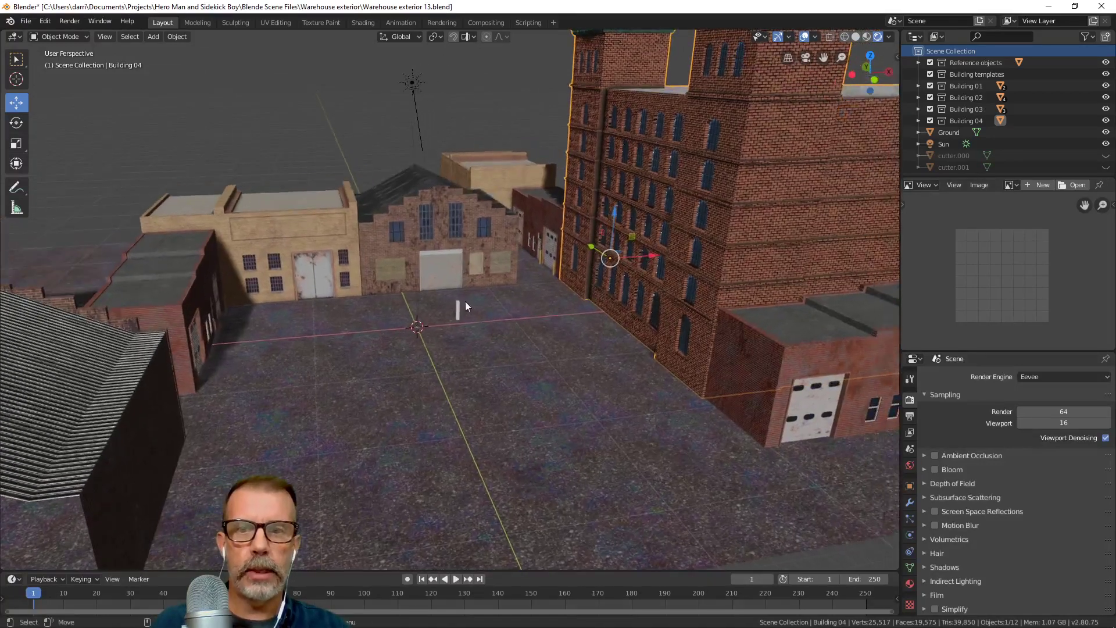
Frame the human height reference block and walk around it to compare its scale with the brick warehouse front.
click(458, 307)
key(KP_Decimal)
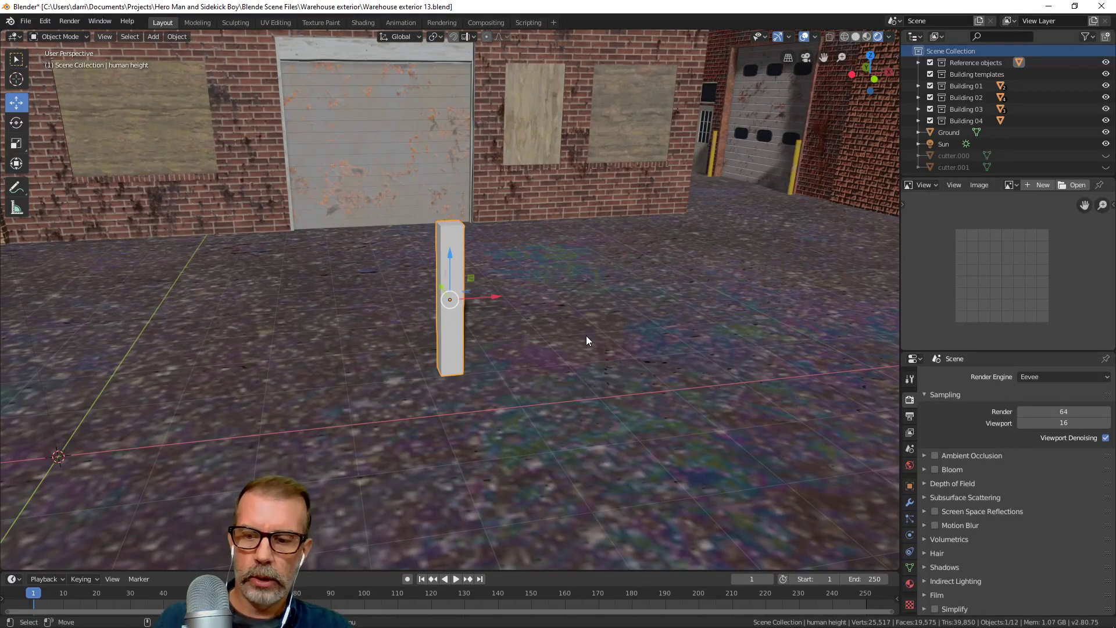
key(shift+grave)
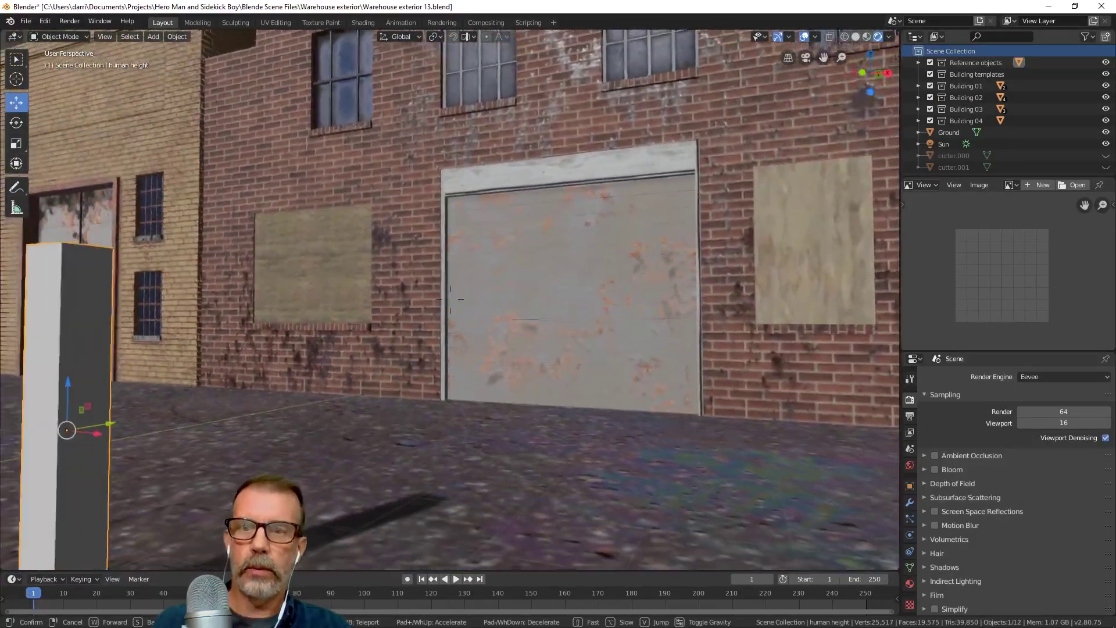
key(s)
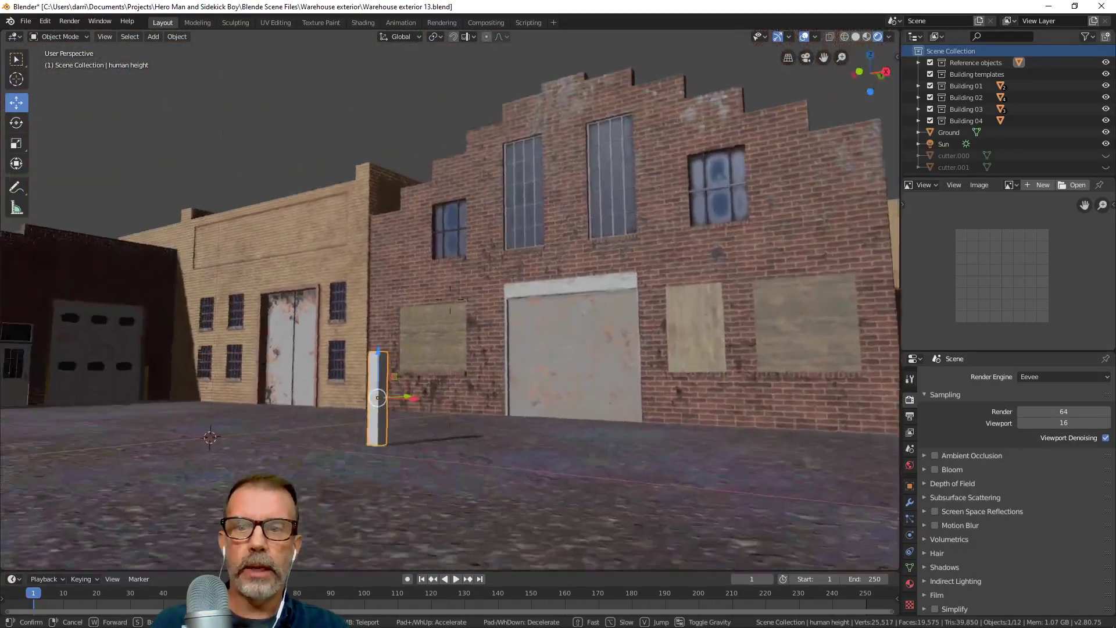
key(w)
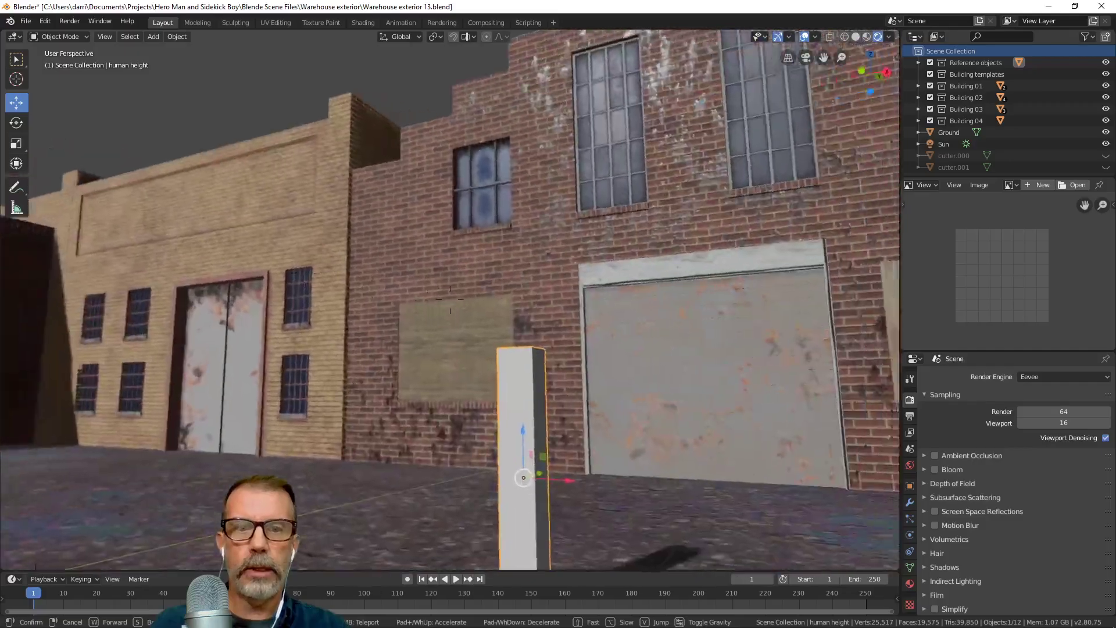
key(s)
key(w)
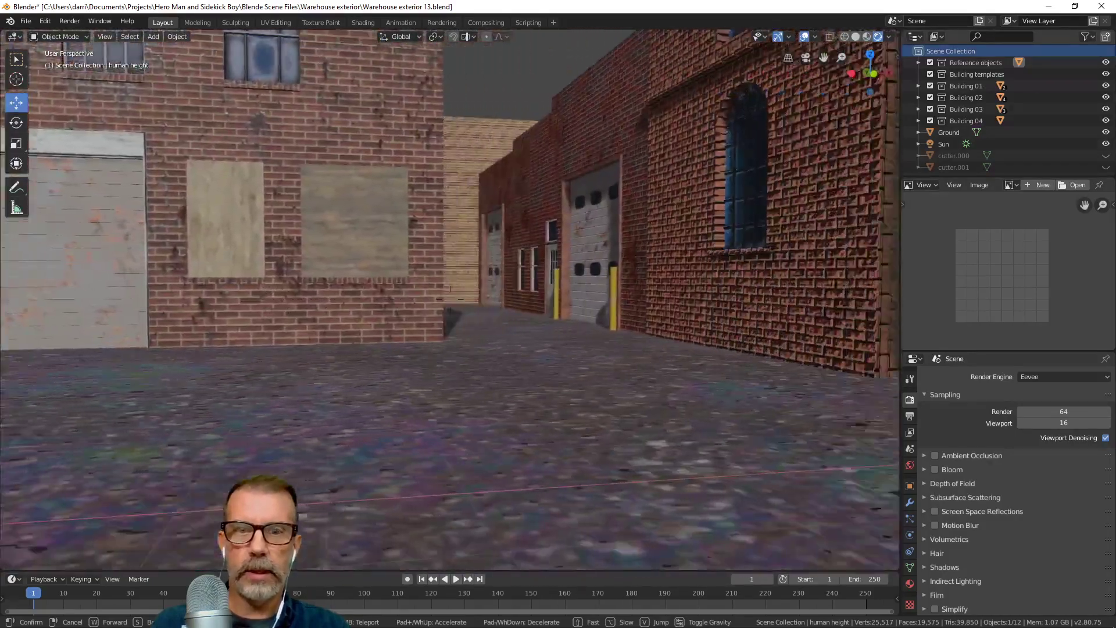
Walk through the yard at eye level to examine the alley, the surrounding warehouse fronts and the tall arched-window building.
key(w)
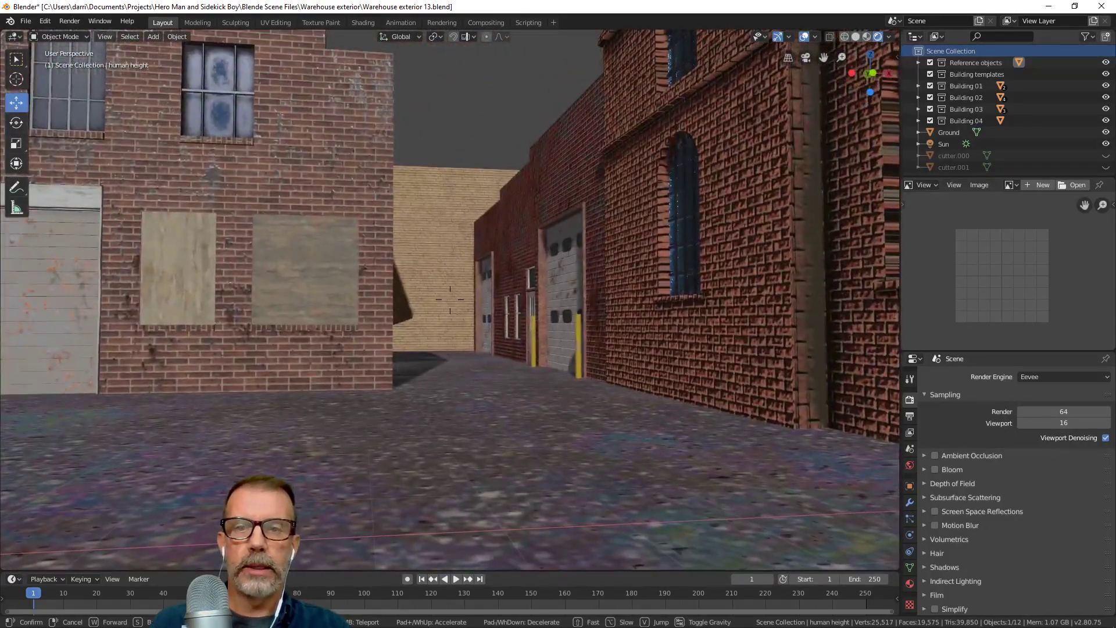
key(w)
key(w)
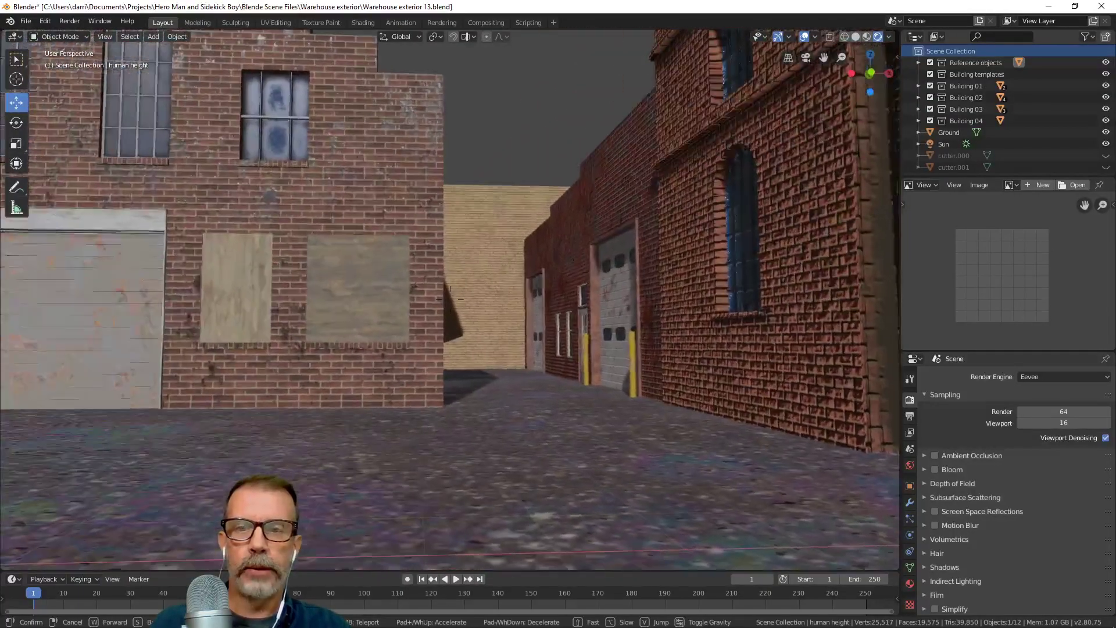
key(w)
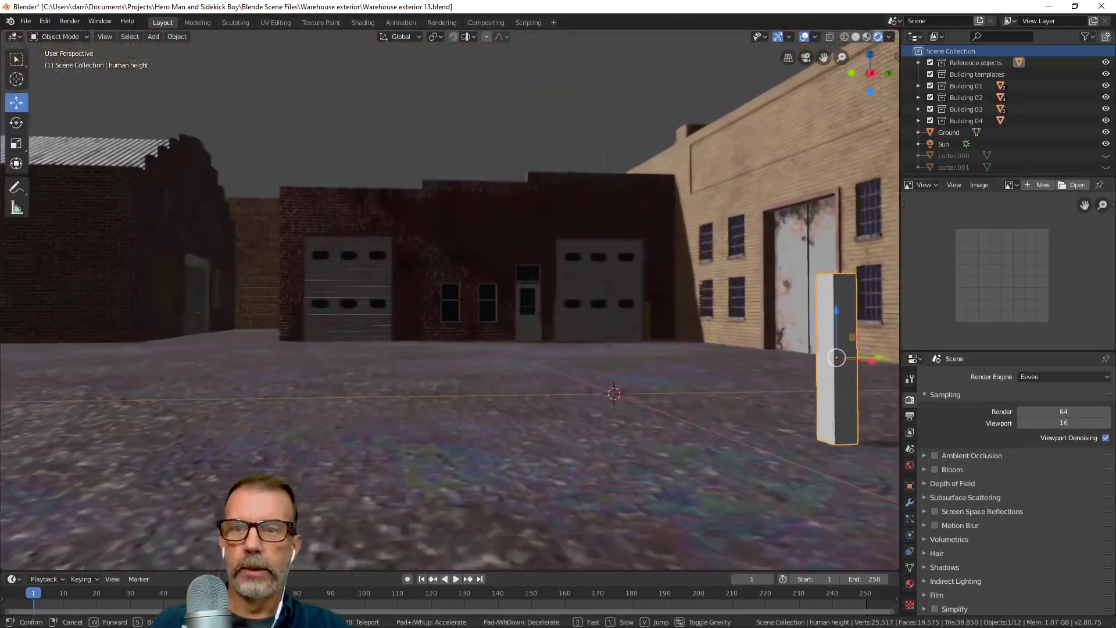
key(w)
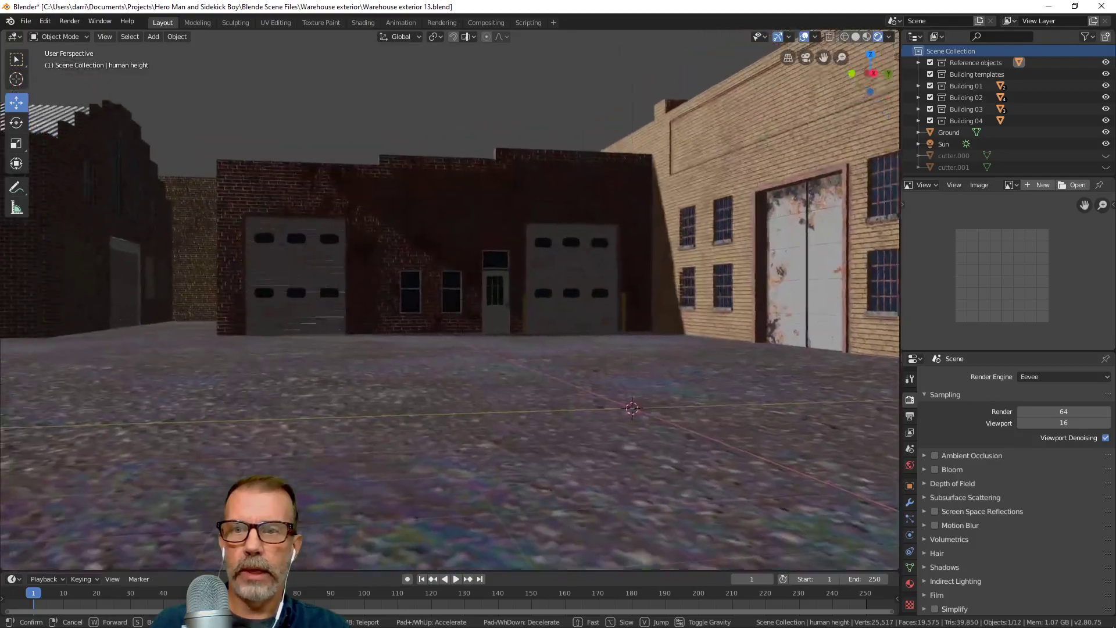
key(w)
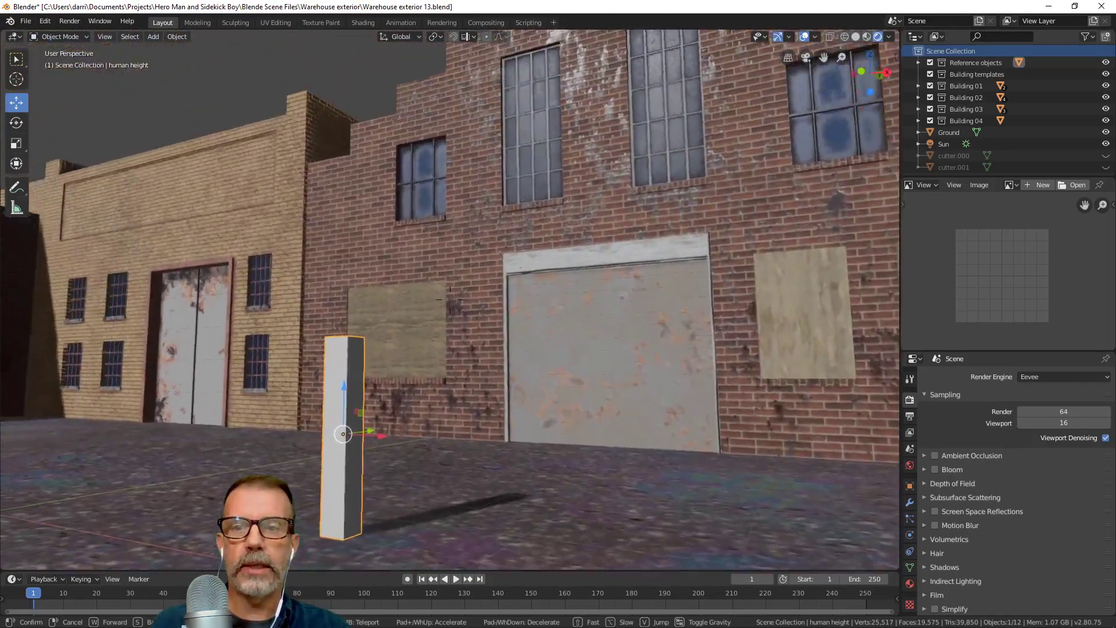
key(w)
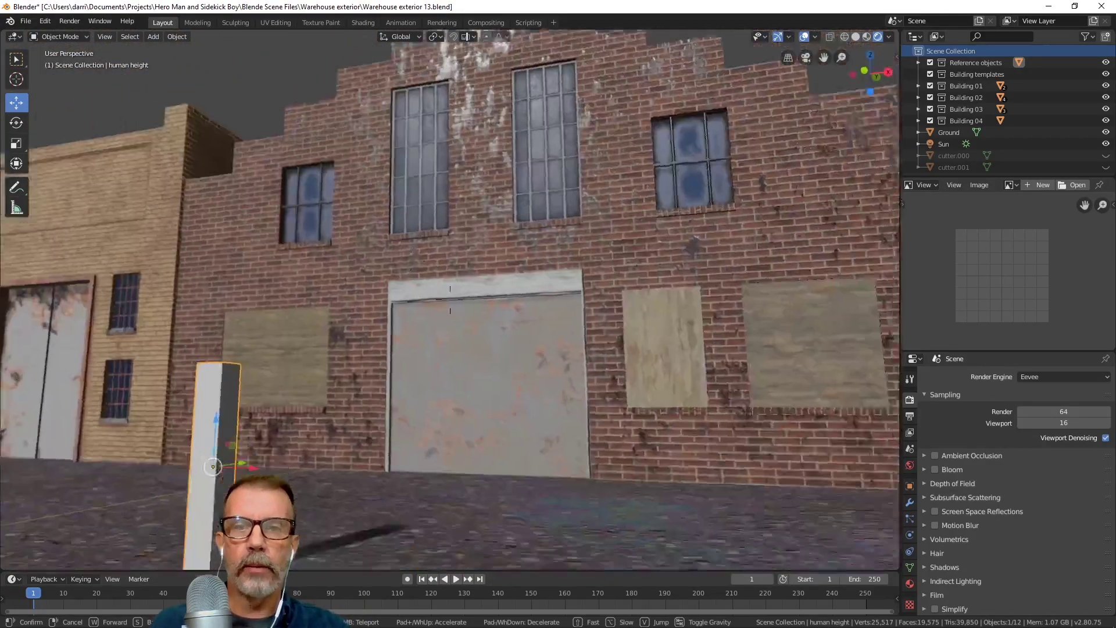
key(w)
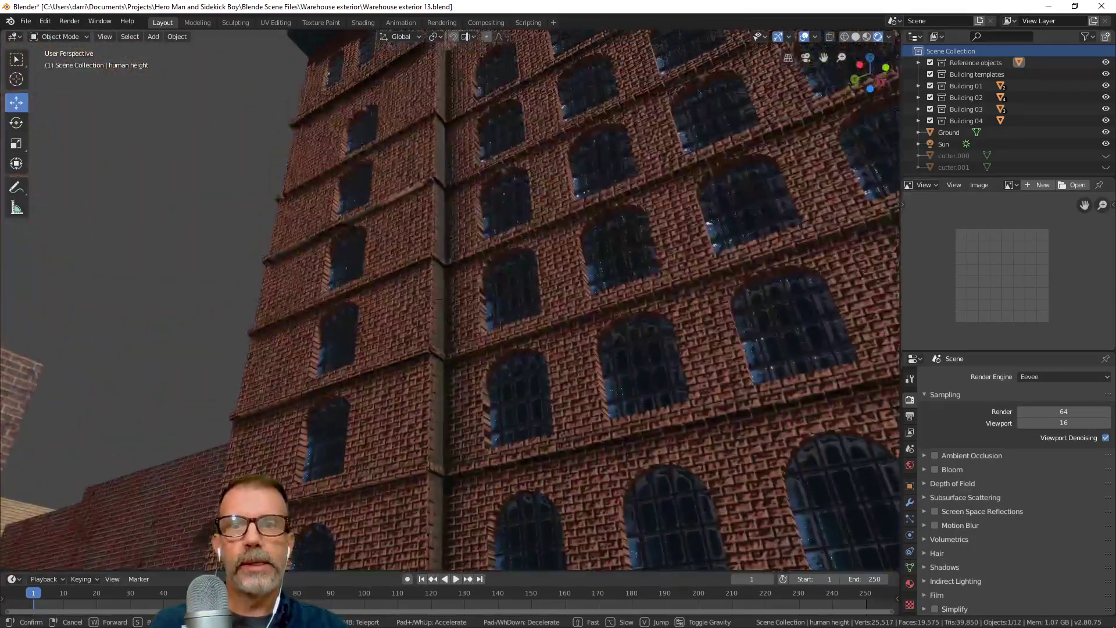
key(s)
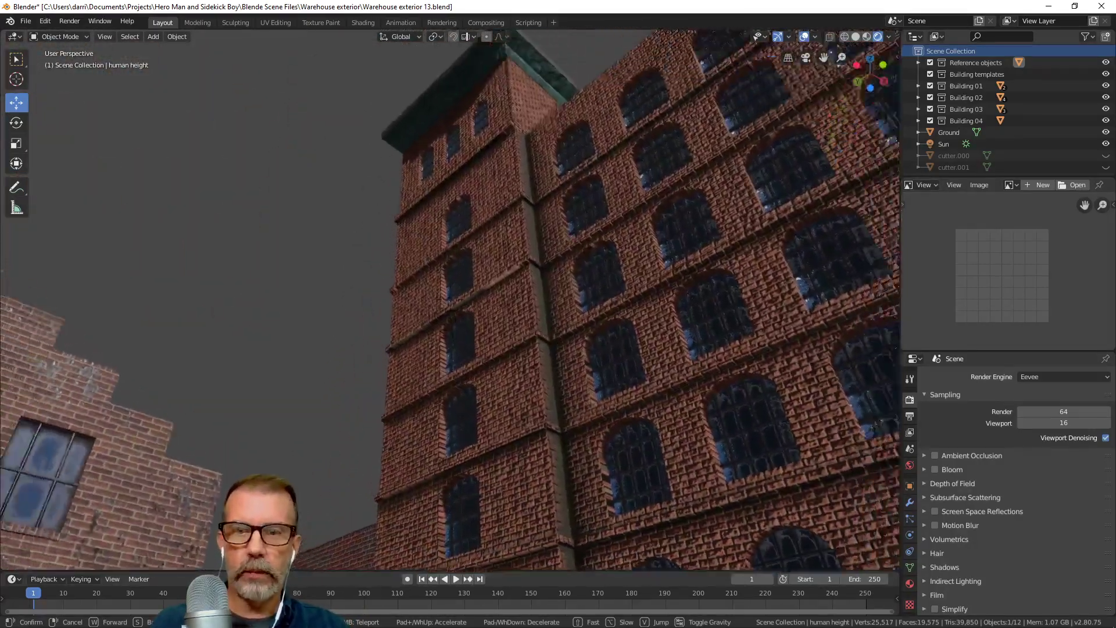
key(s)
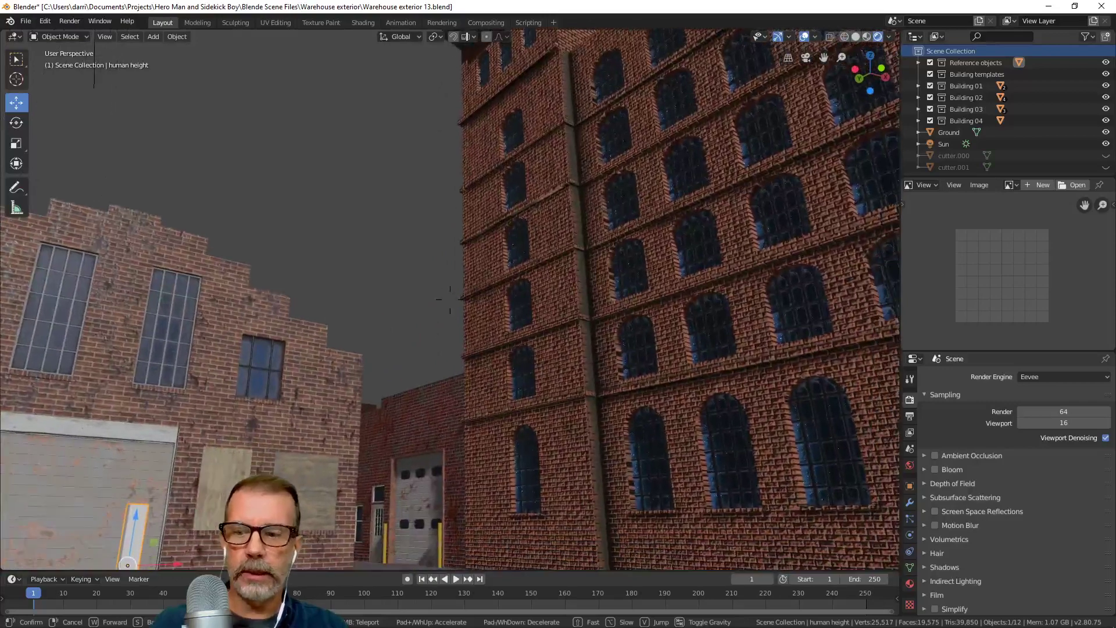
key(Escape)
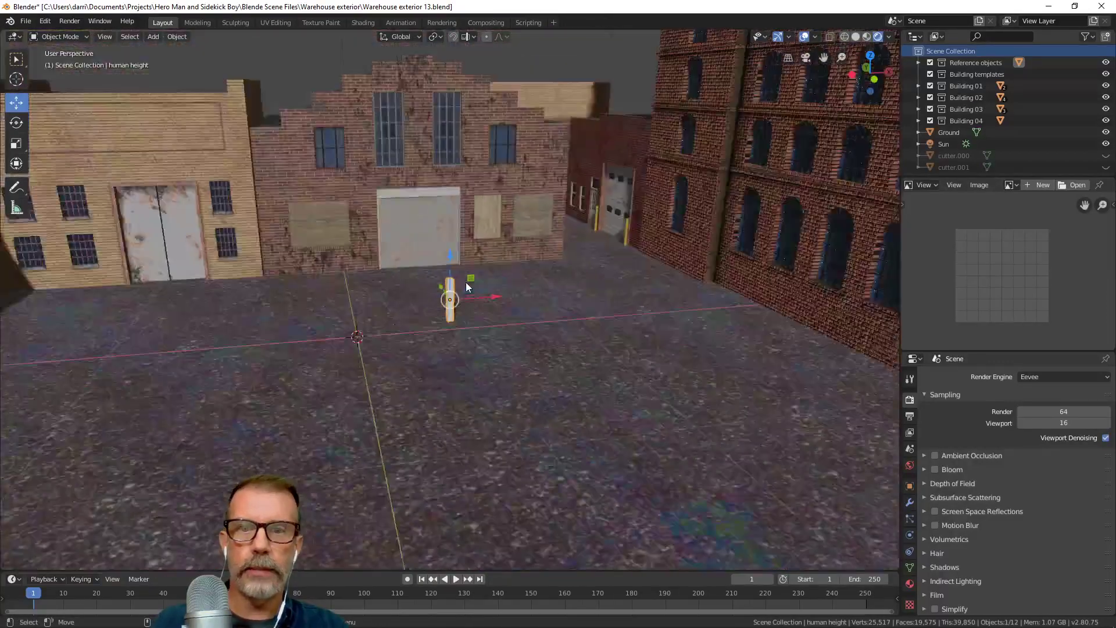
Change the scene's render engine to Cycles with the whole warehouse yard in view.
scroll(466, 286, down, 5)
scroll(479, 284, up, 2)
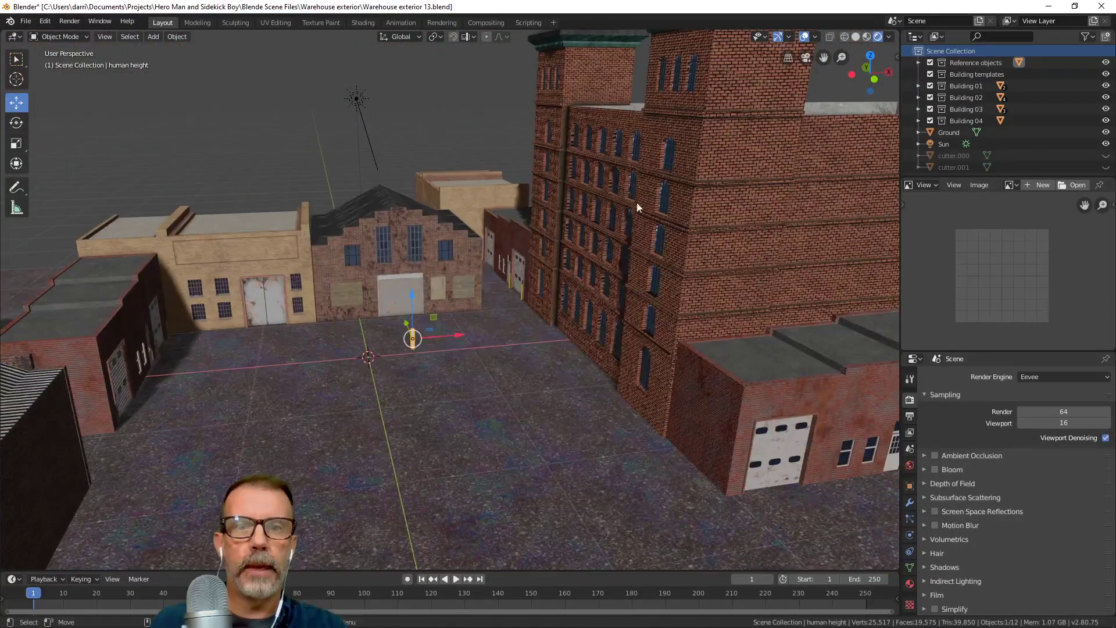
middle_drag(403, 424, 453, 407)
click(1062, 377)
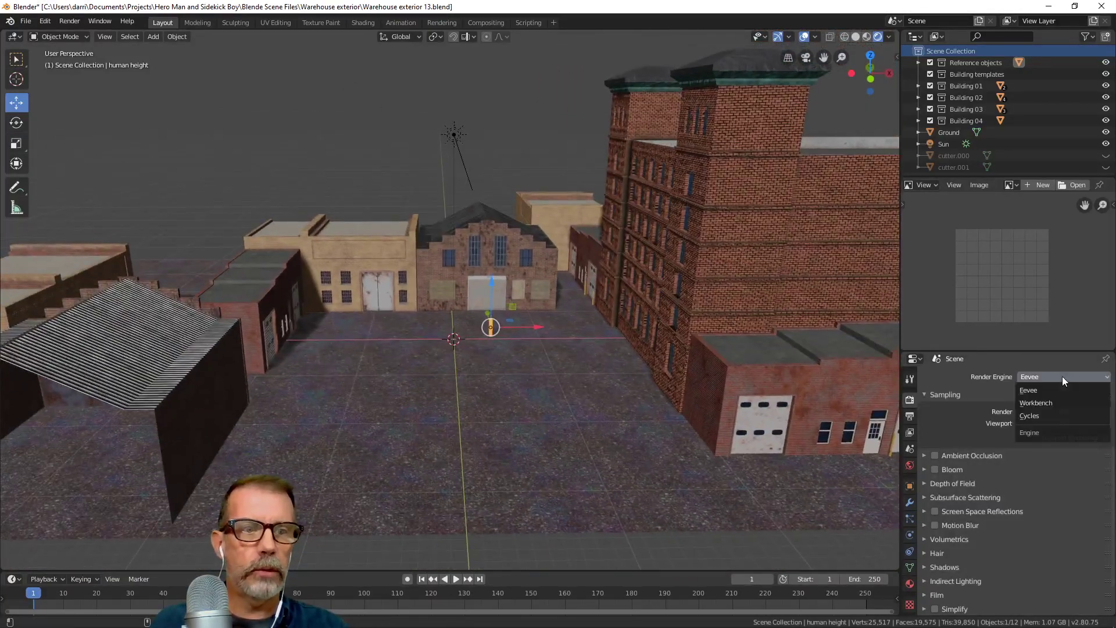
click(1040, 415)
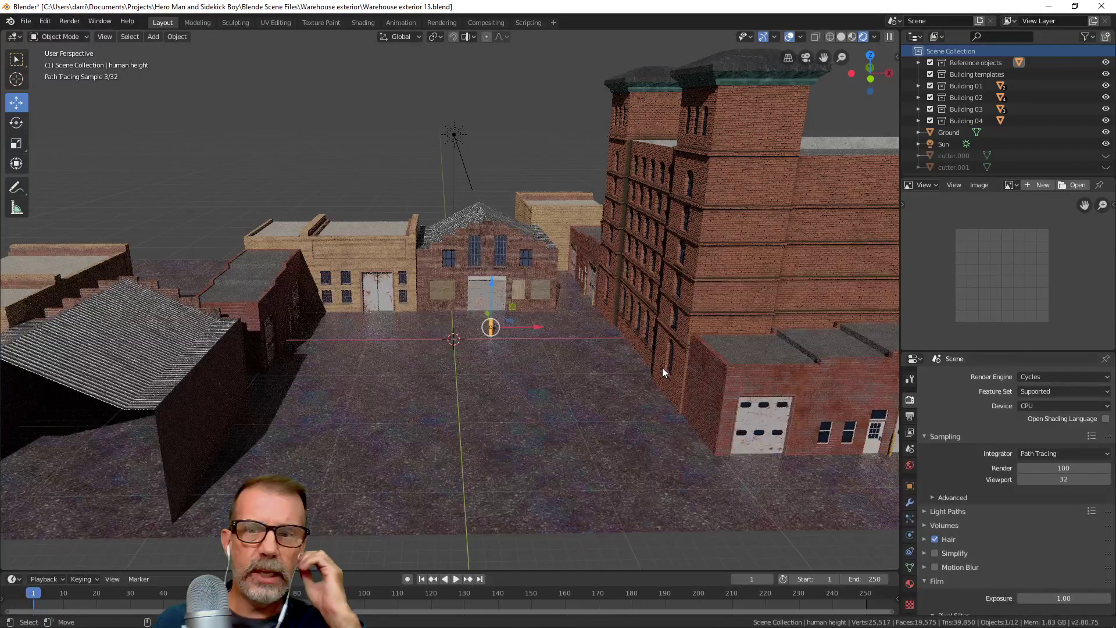
Clear the warehouse scene from the viewport by entering local view.
middle_drag(661, 368, 505, 341)
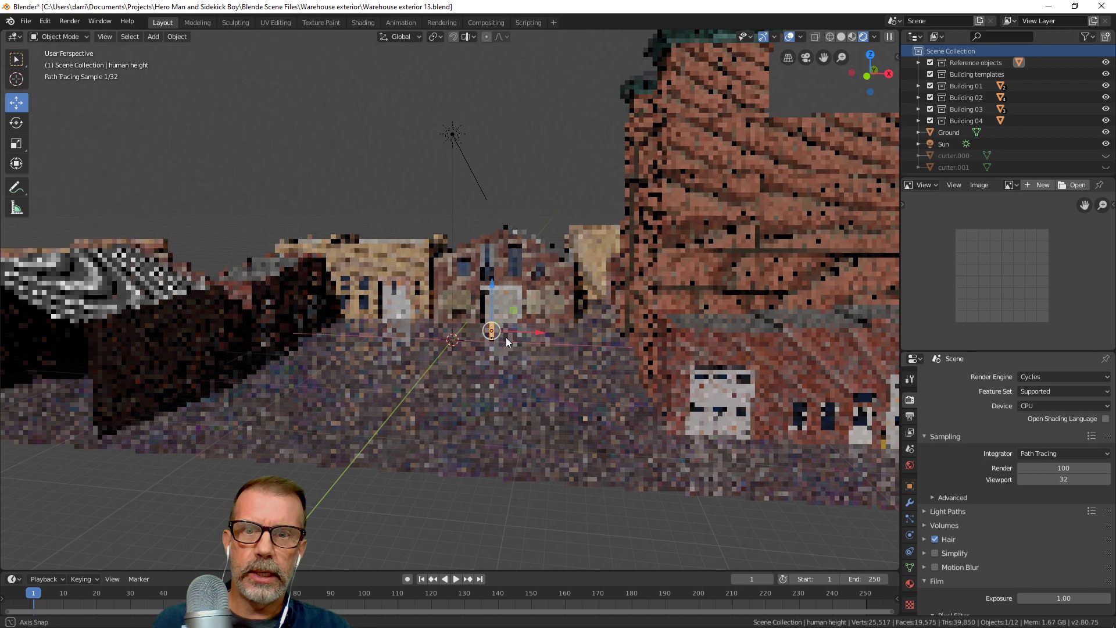
middle_drag(506, 338, 543, 381)
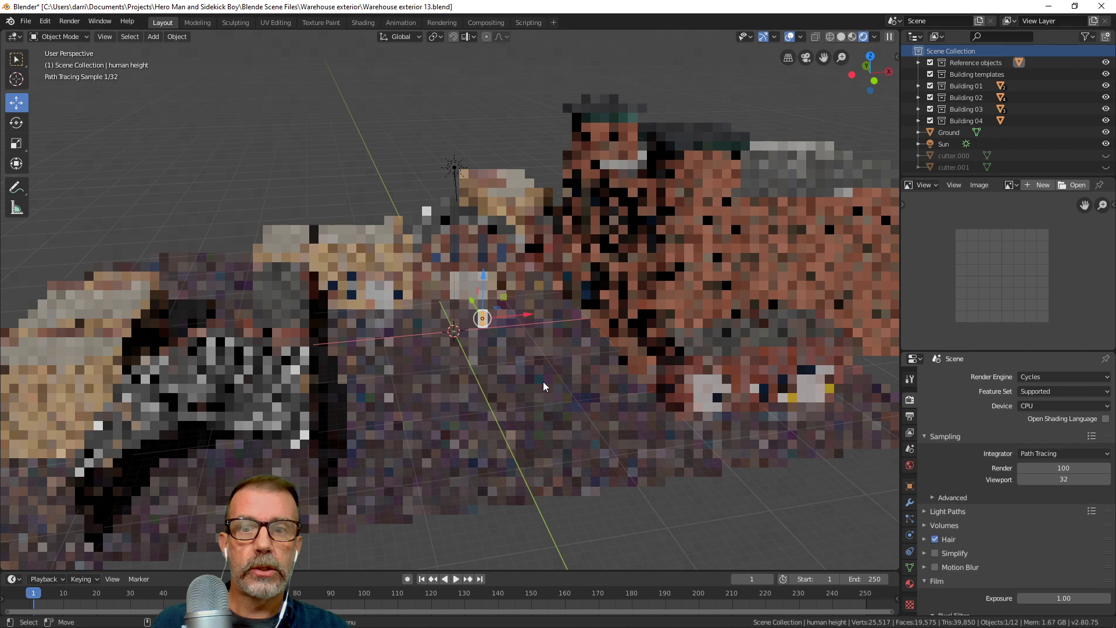
key(KP_Divide)
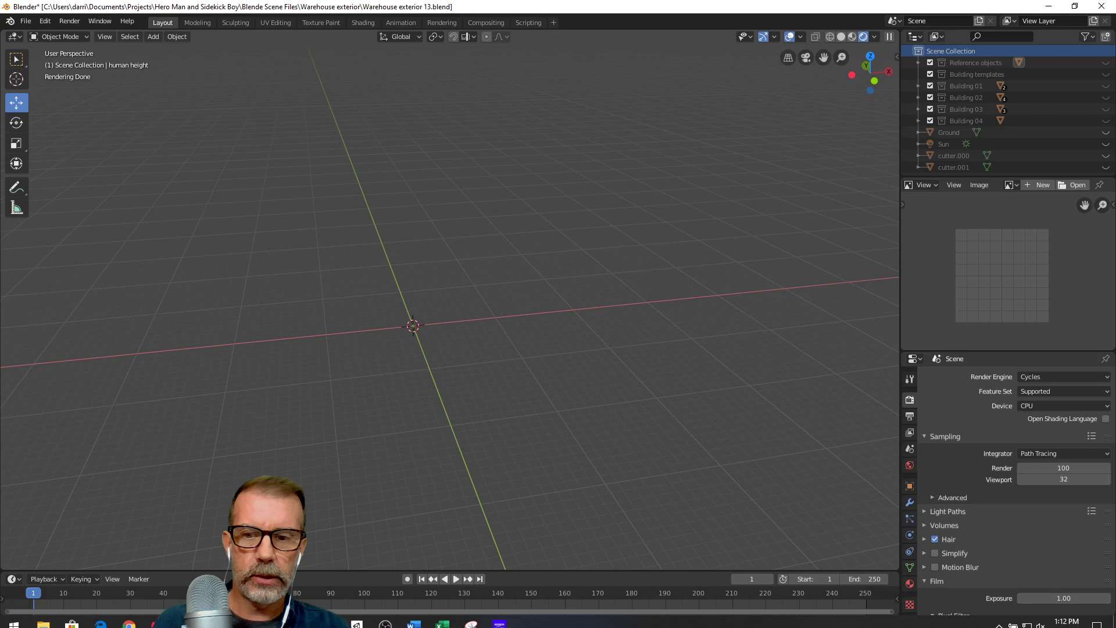
Switch to the browser to look over the the-blueprints.com home page, and return to Blender.
key(alt+Tab)
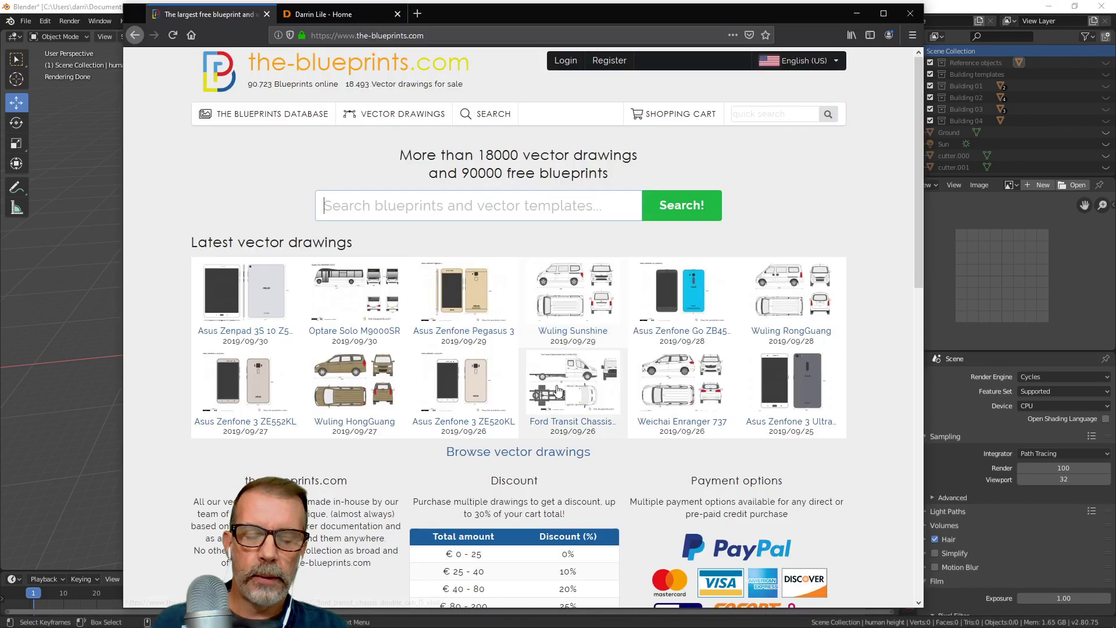
scroll(642, 368, down, 3)
scroll(642, 367, up, 3)
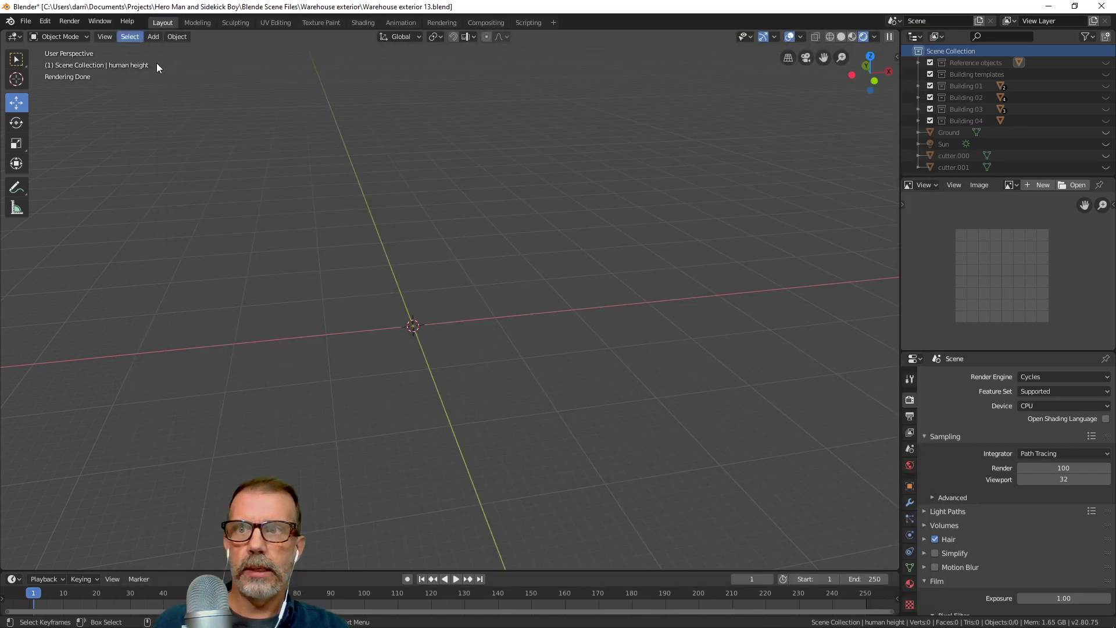
click(103, 9)
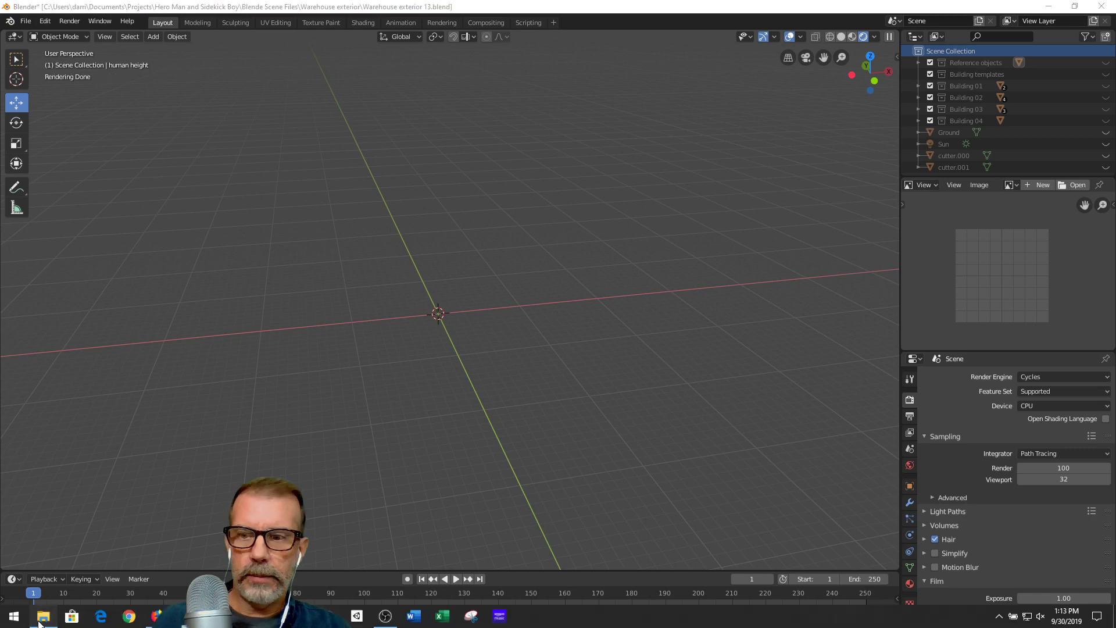
Look through the police car reference photos in the Police car folder, going forward and back through them, and close the viewer.
click(44, 616)
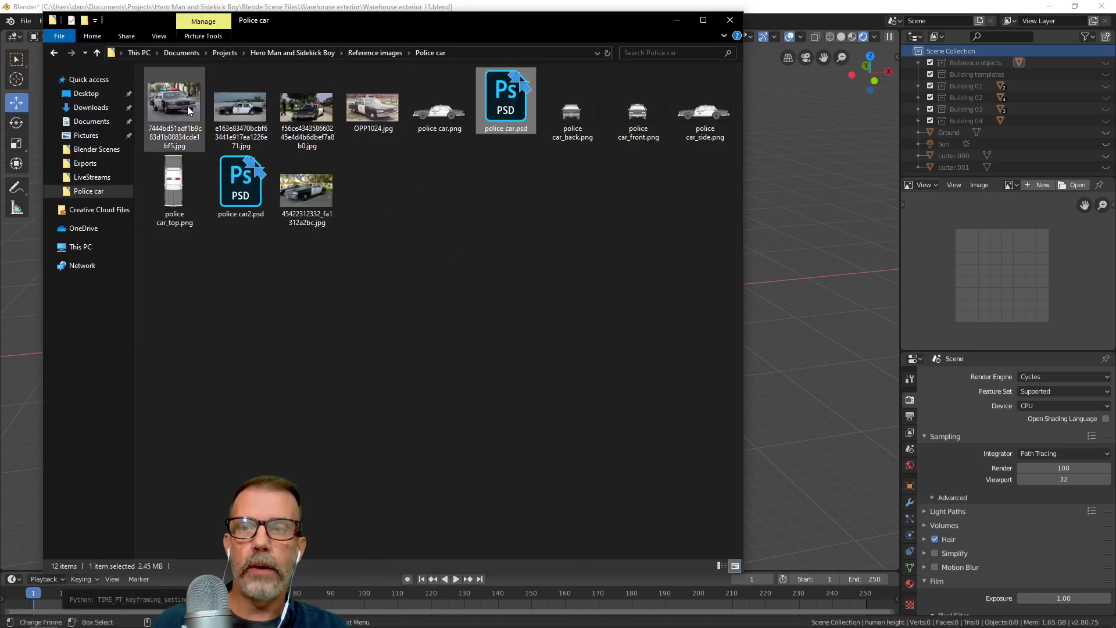
drag(187, 106, 594, 330)
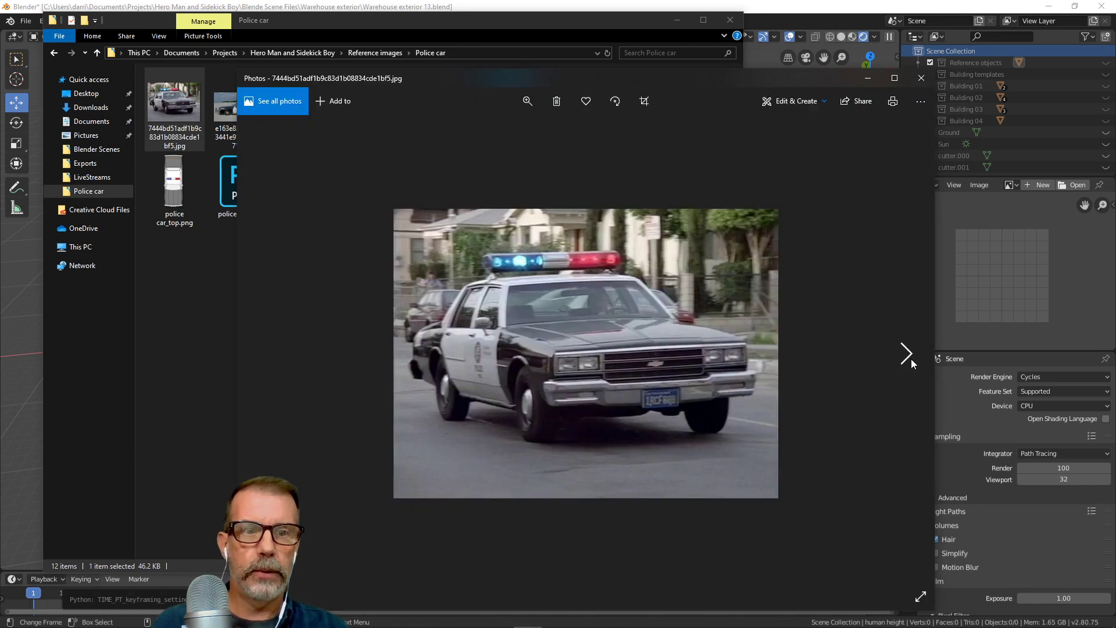
click(909, 355)
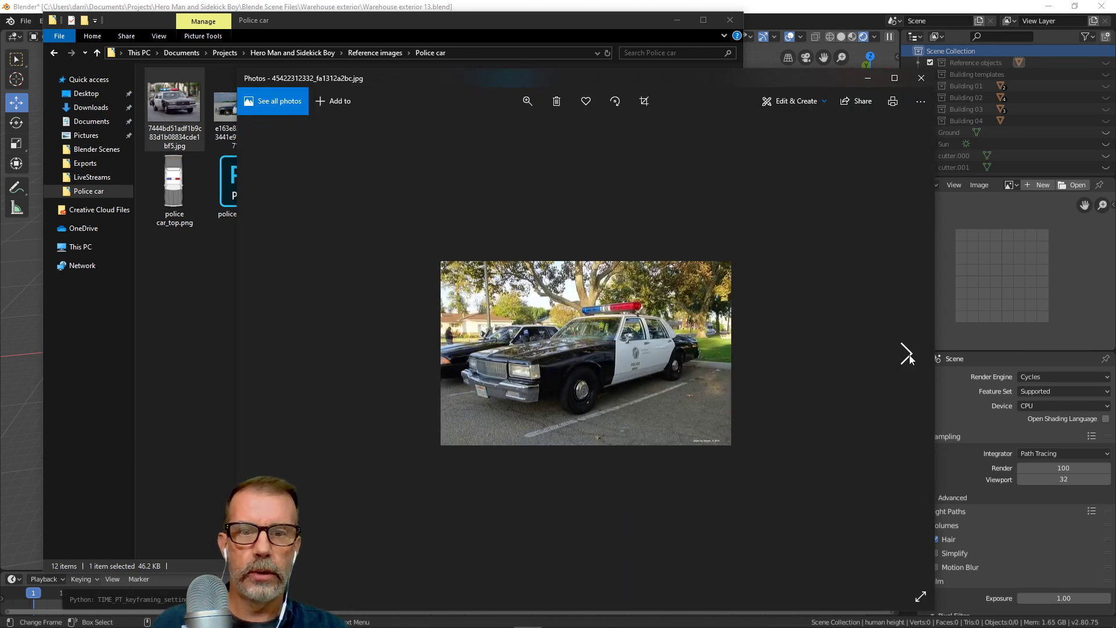
click(908, 354)
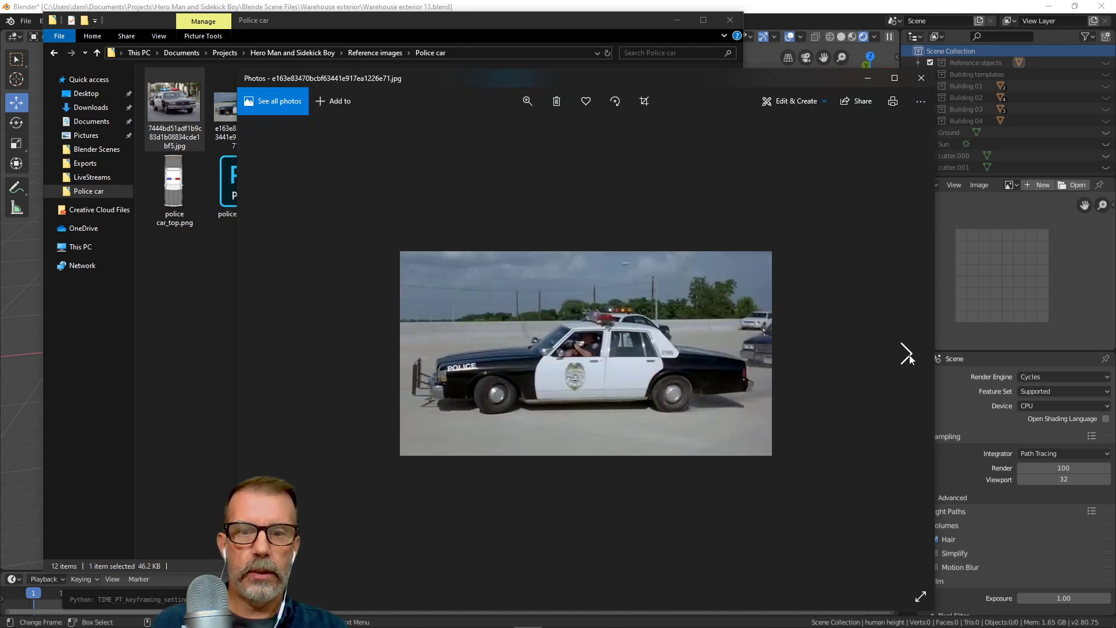
click(908, 353)
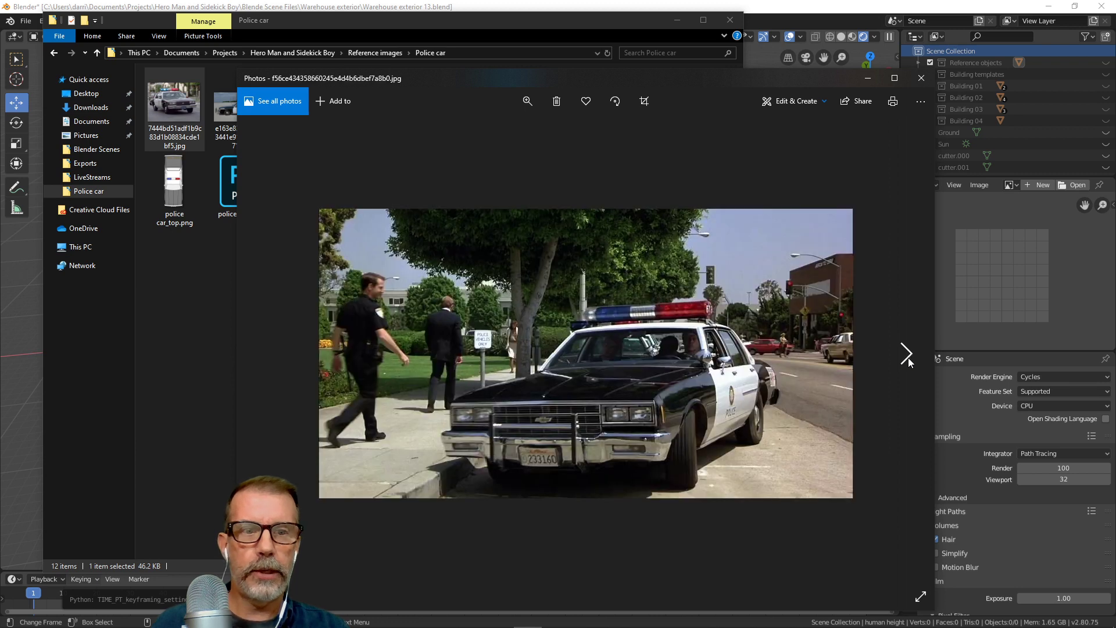
click(908, 352)
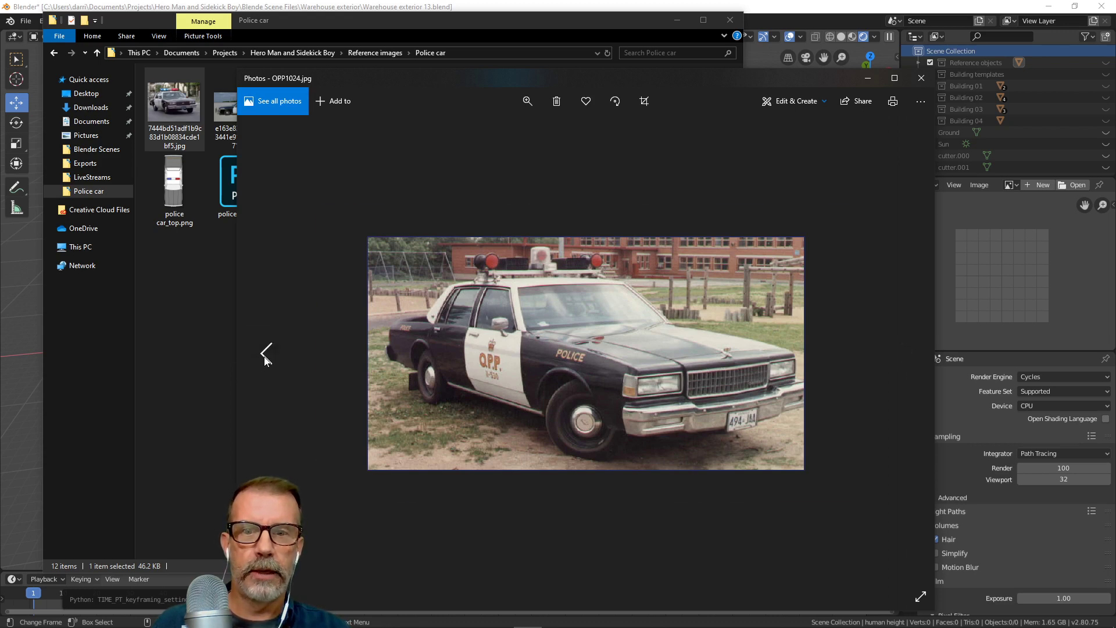
click(265, 359)
click(265, 359)
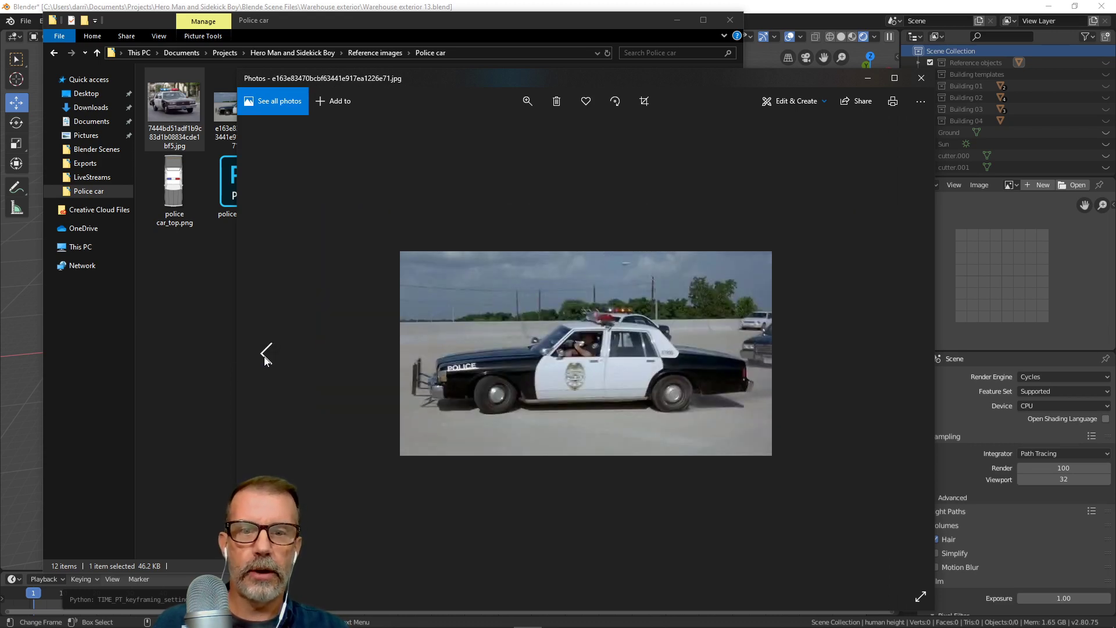
click(265, 359)
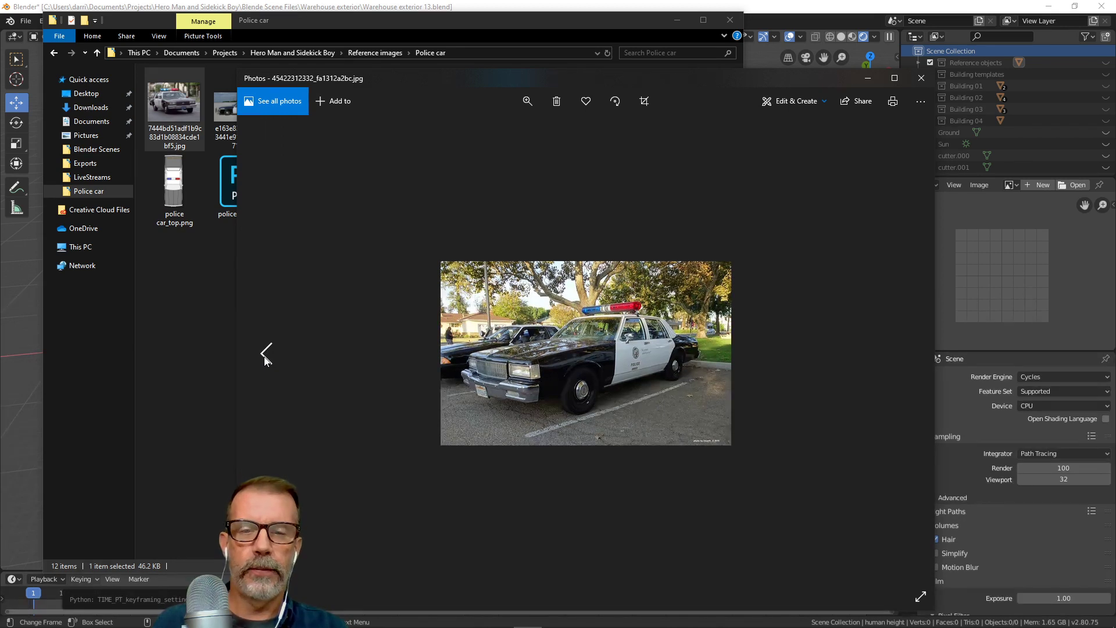
click(265, 359)
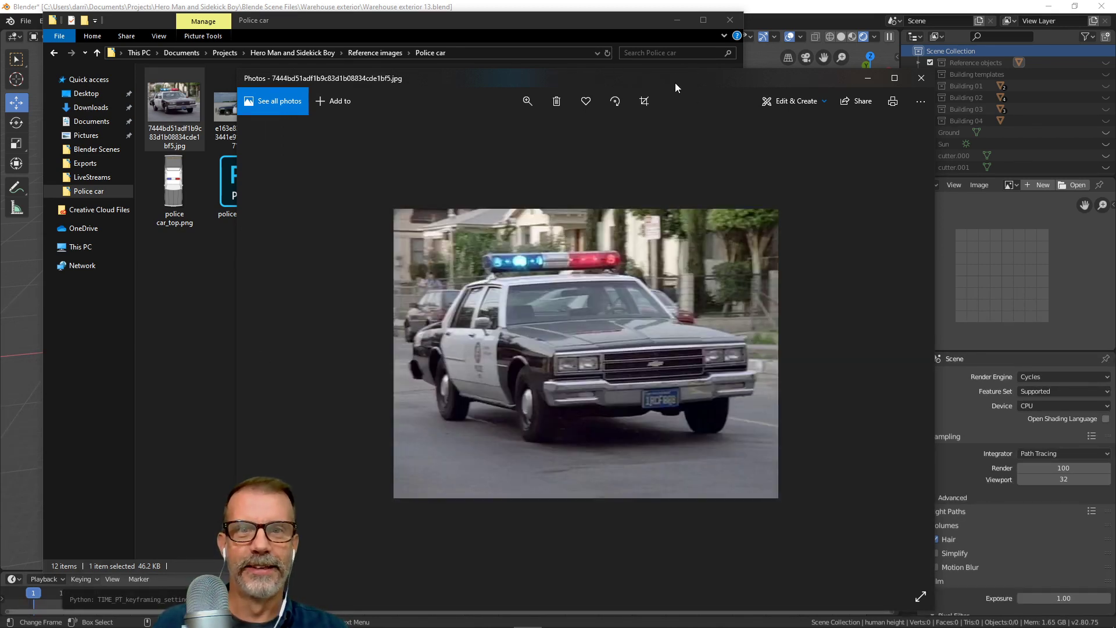
drag(675, 82, 657, 51)
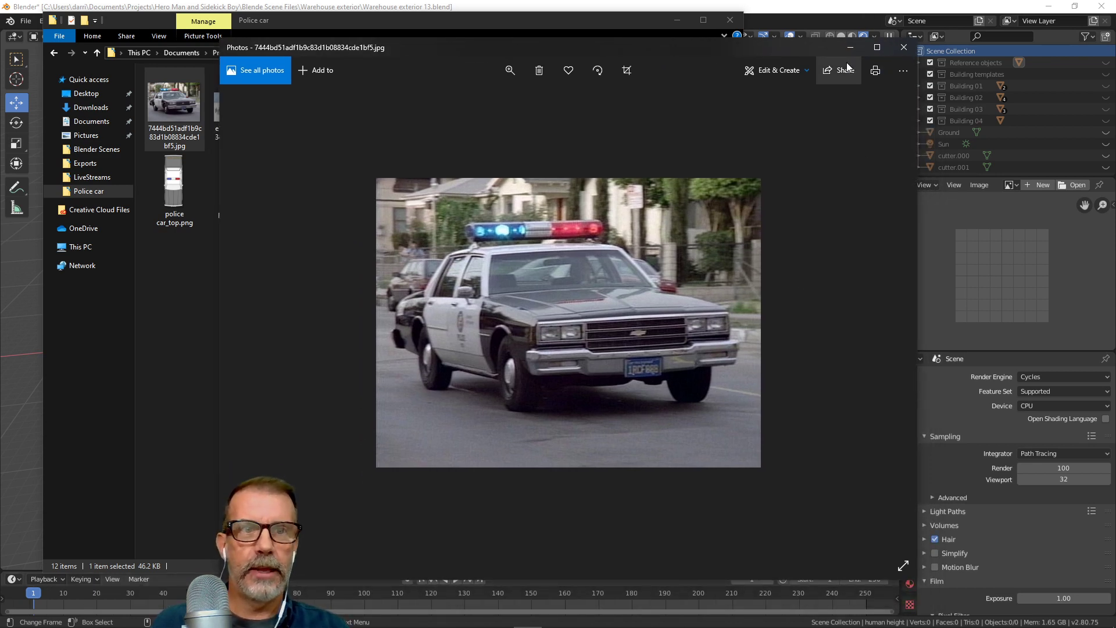
drag(720, 48, 716, 59)
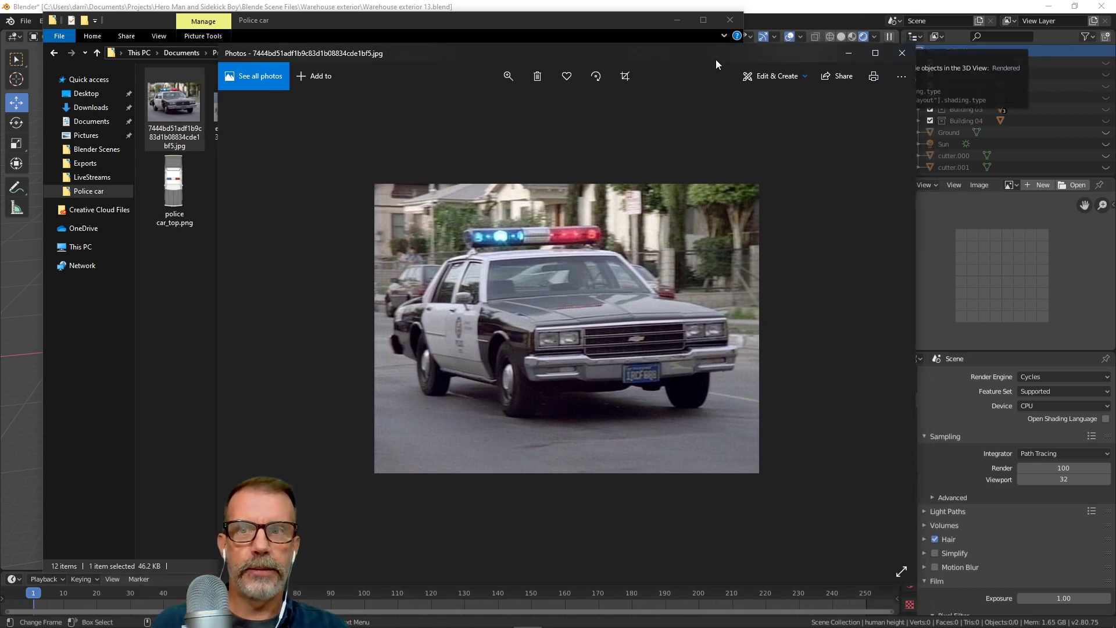
click(902, 53)
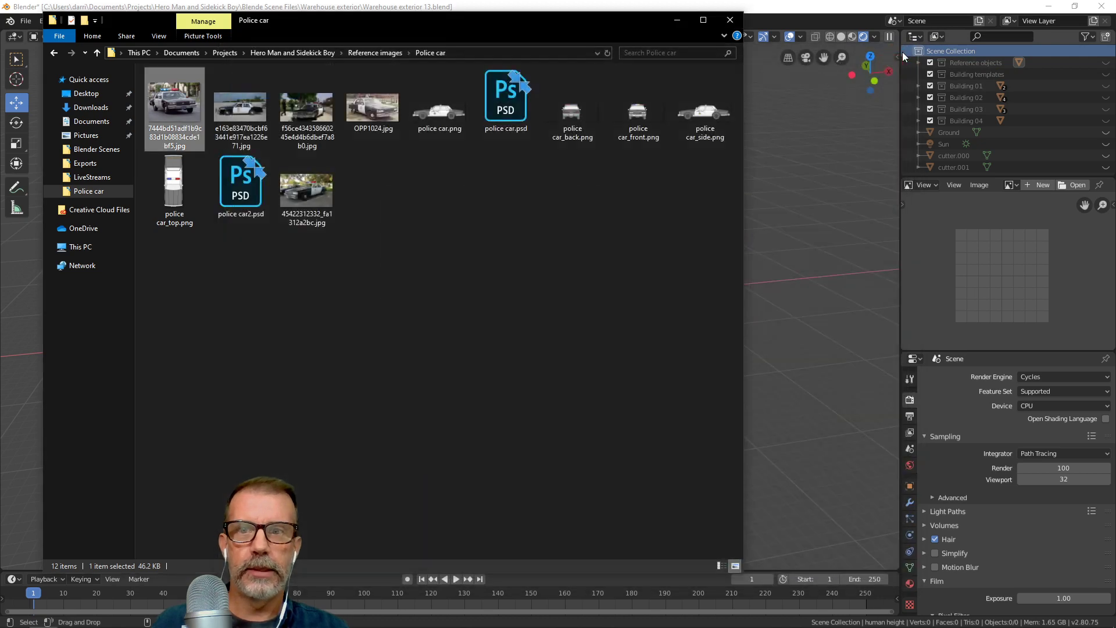
Examine the police car blueprint drawings from police car.png through police car_top.png, and return to Blender.
double_click(440, 118)
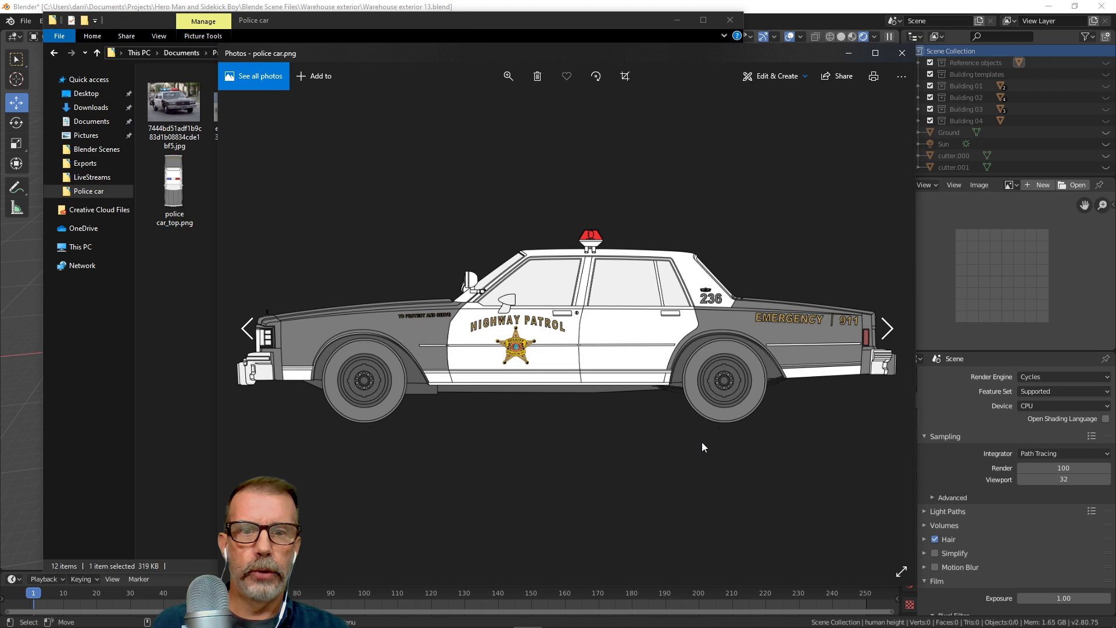
click(887, 330)
click(888, 333)
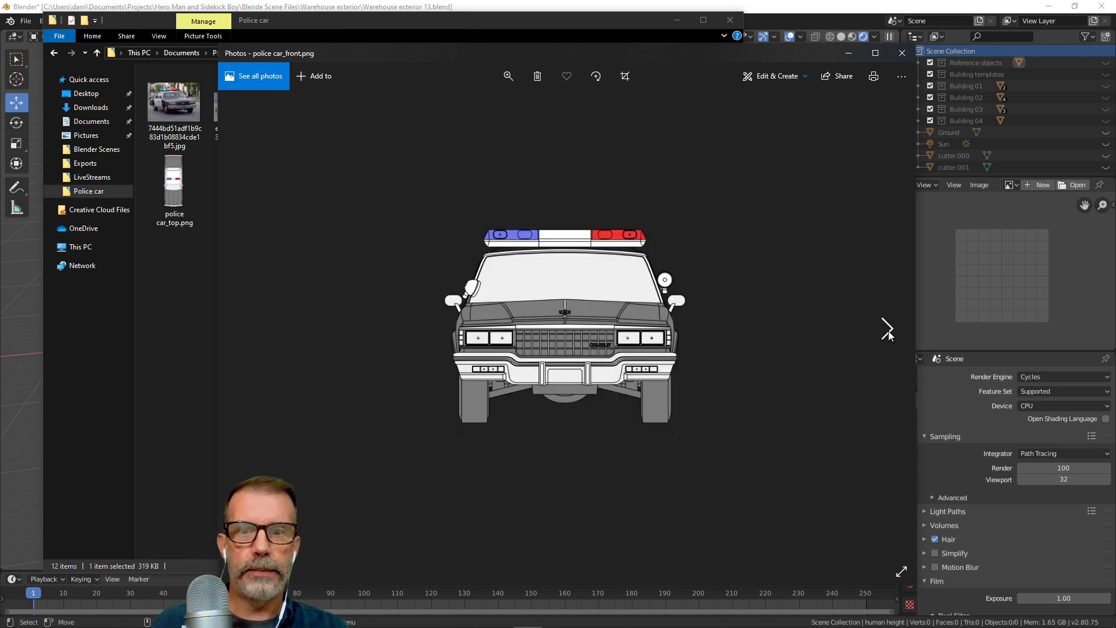
click(888, 333)
click(889, 331)
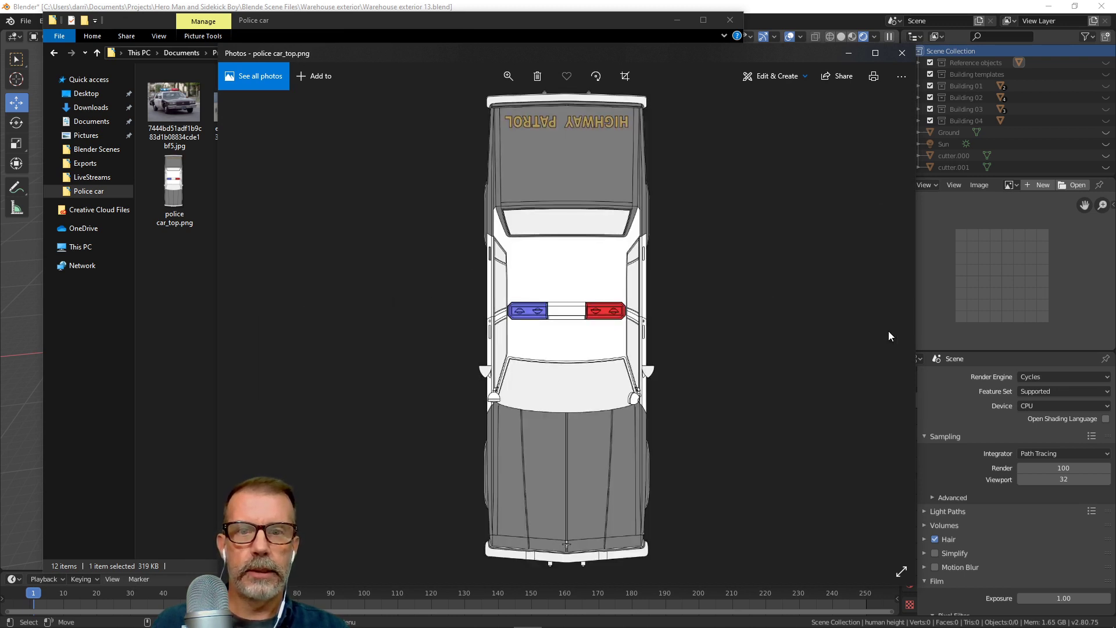
drag(419, 55, 389, 47)
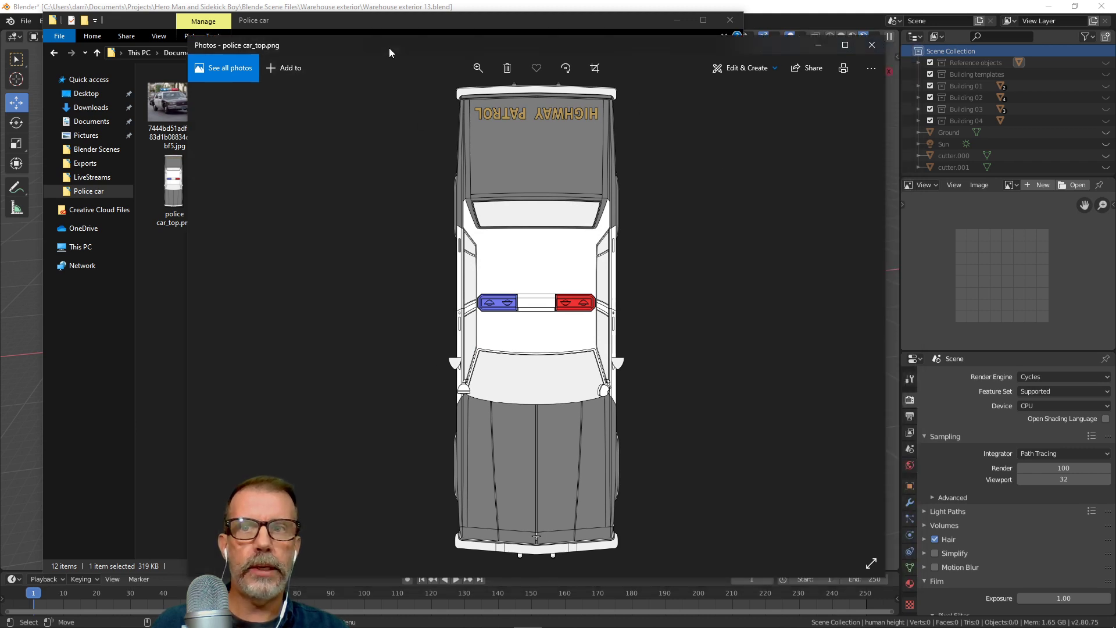
click(872, 45)
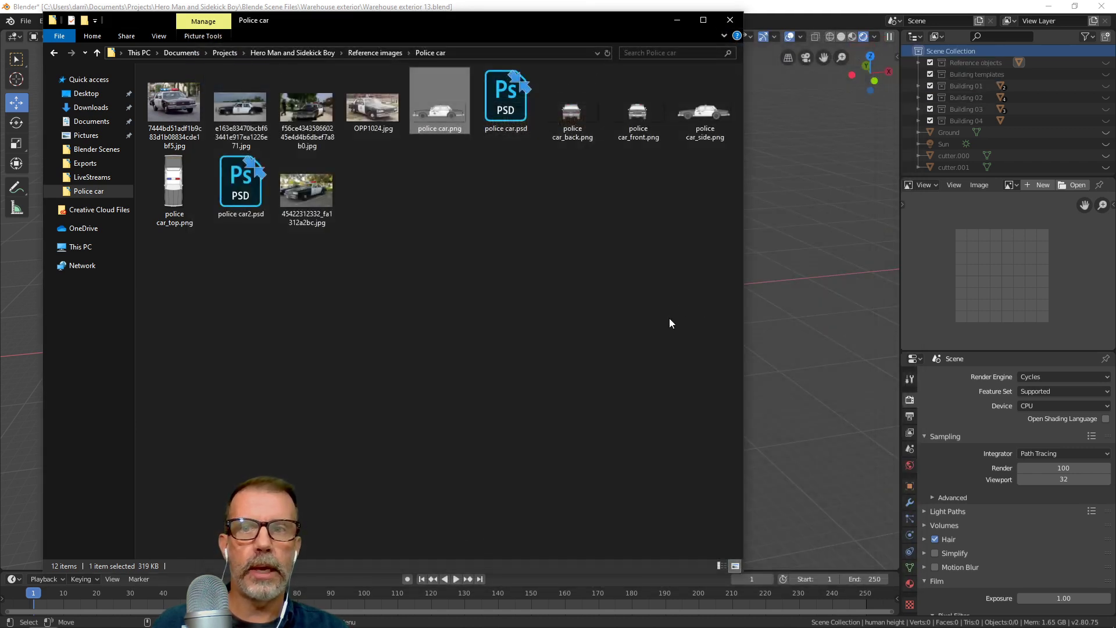
click(731, 23)
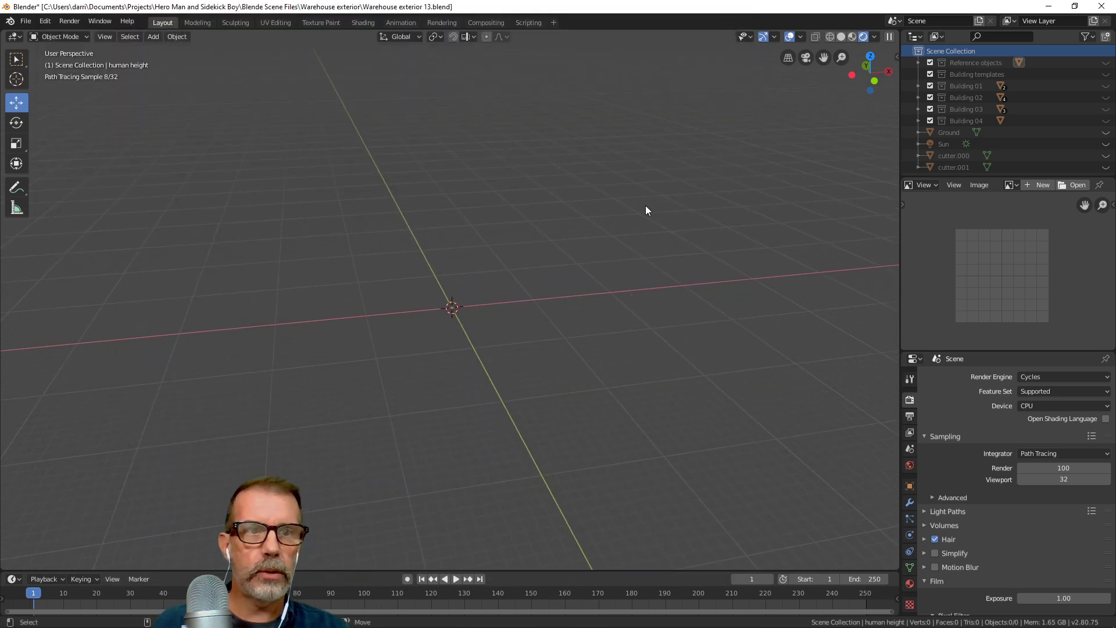
Set the empty viewport to the front orthographic view.
middle_drag(646, 205, 542, 346)
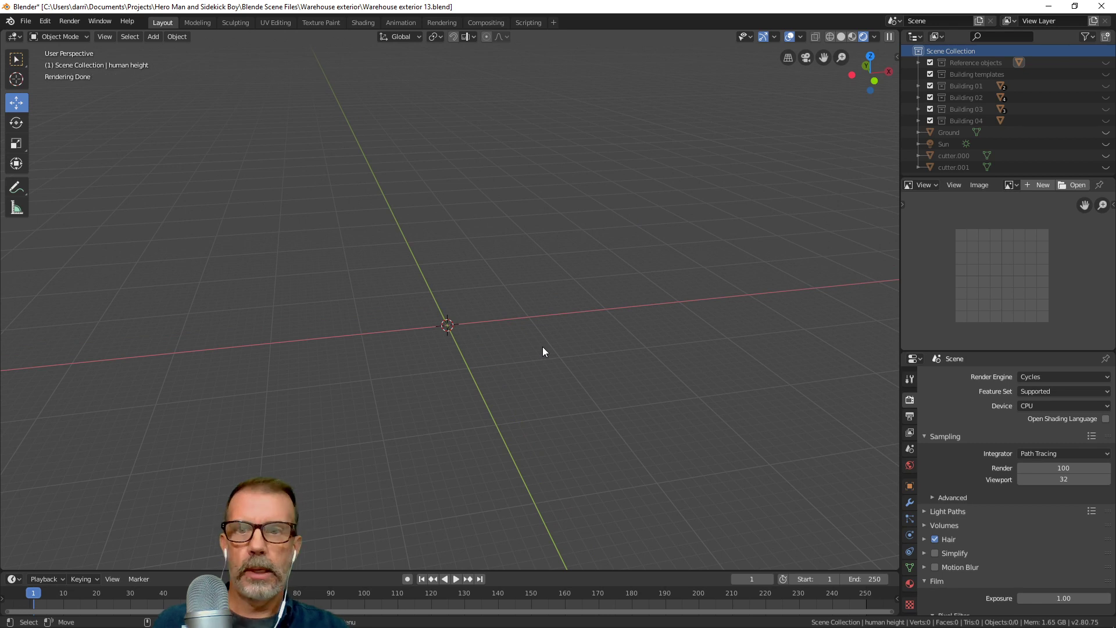
mouse_move(562, 281)
middle_down()
mouse_move(565, 346)
mouse_move(549, 323)
mouse_move(547, 332)
middle_up()
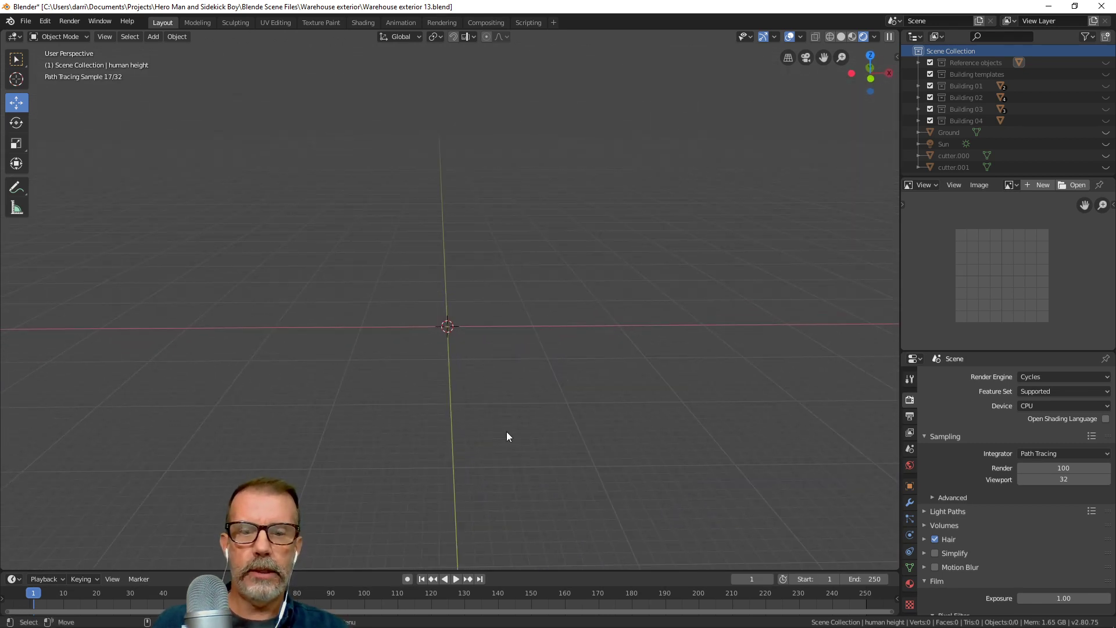
key(KP_1)
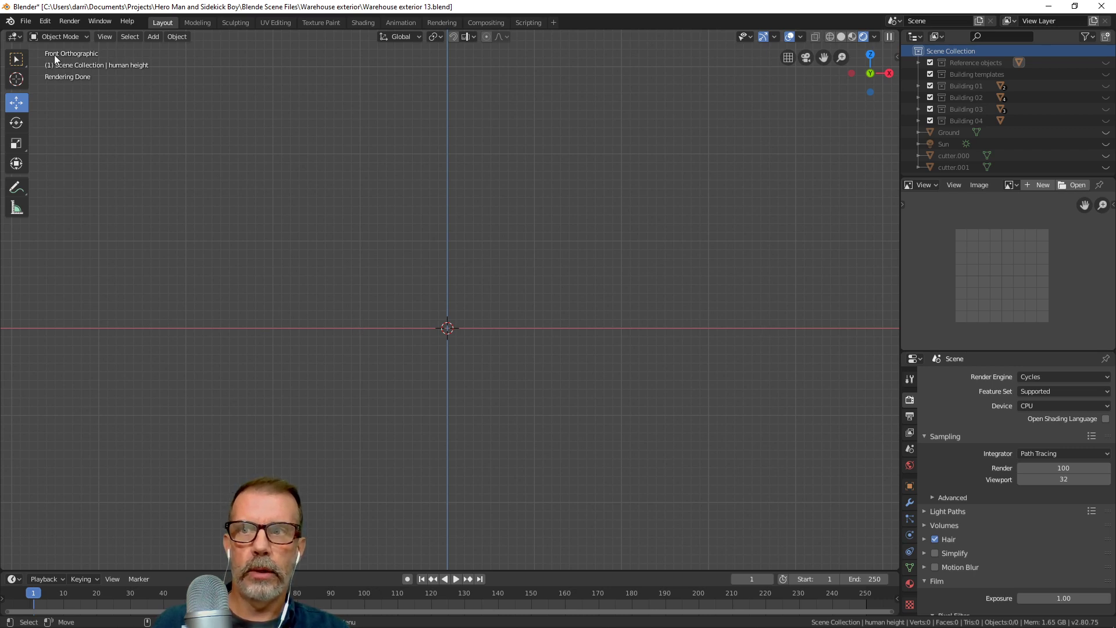
Enable the Screencast Keys display for the viewport and hide its settings again.
click(897, 57)
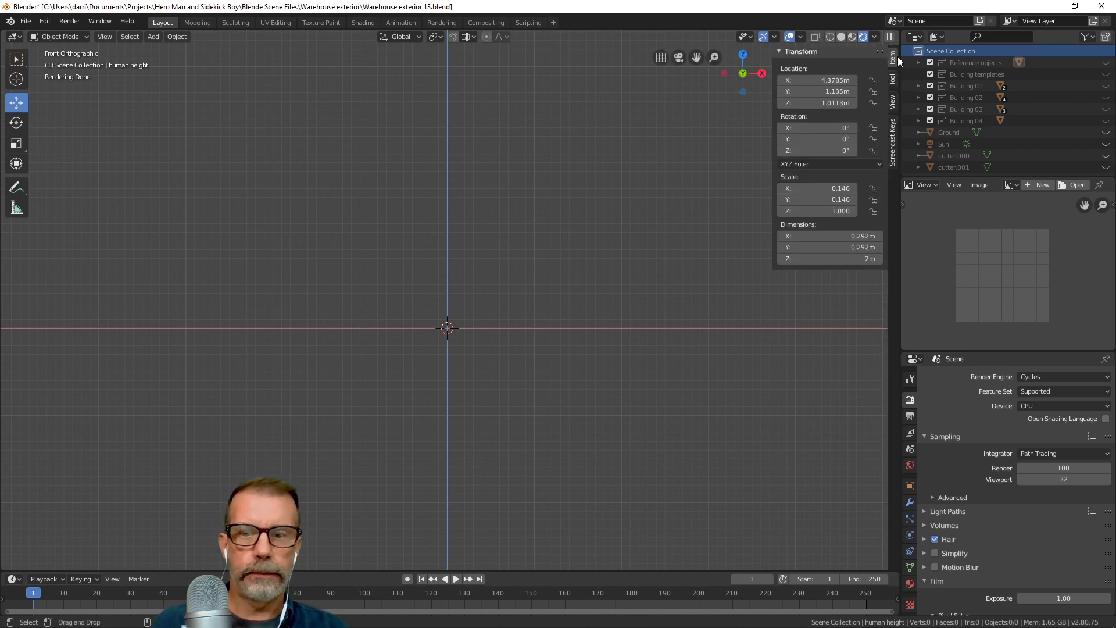
click(894, 134)
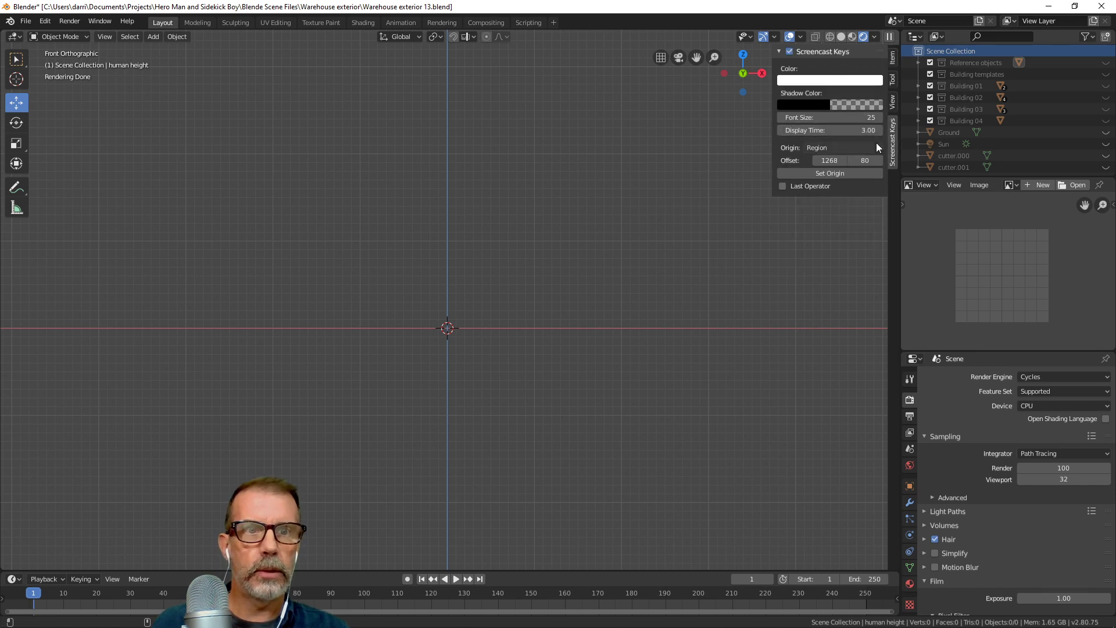
click(891, 58)
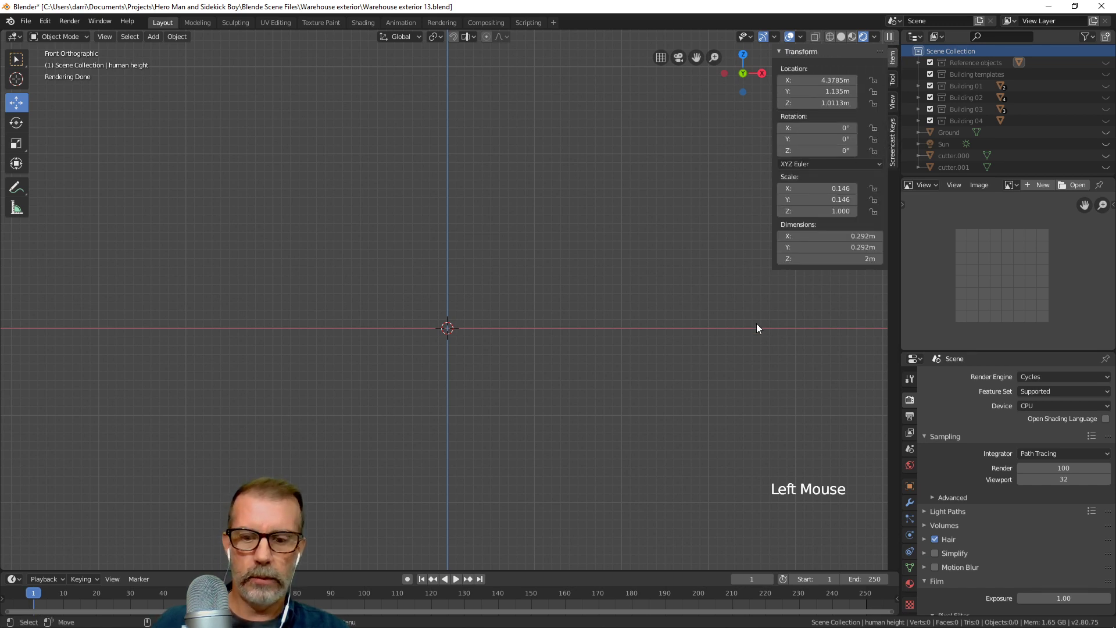
key(n)
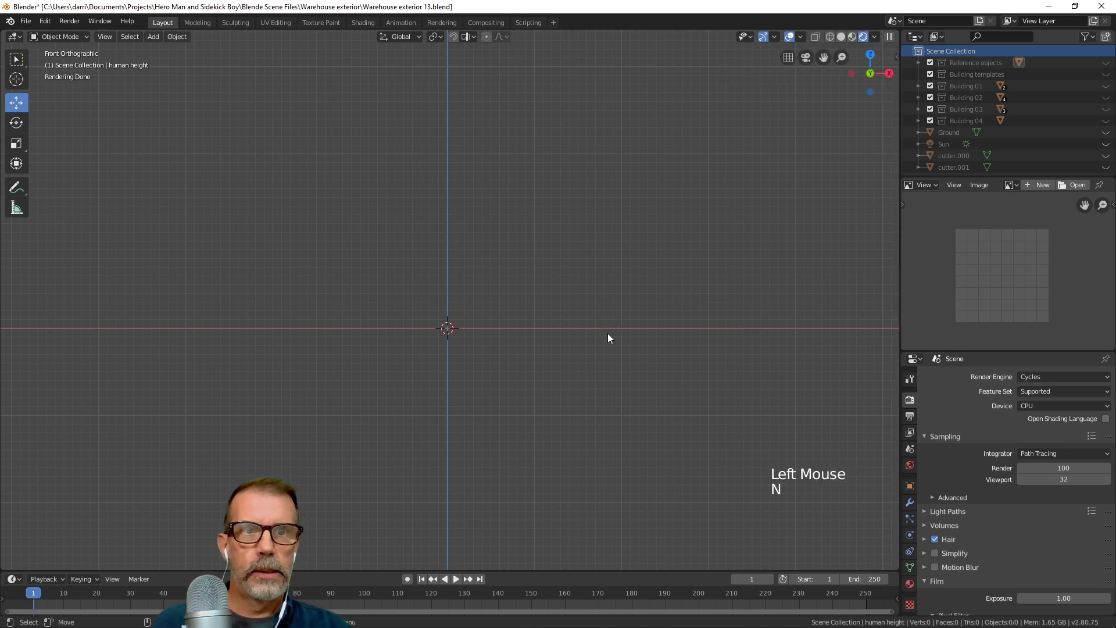
Set the viewport to solid shading and load police car_front.png as a reference image aligned to the front view.
click(841, 38)
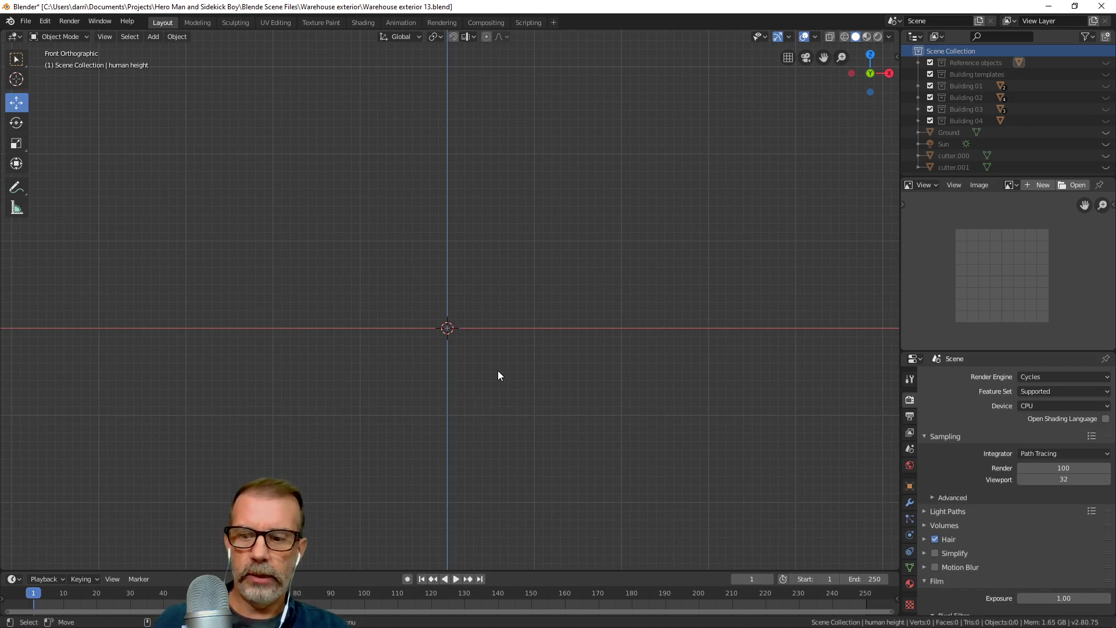
key(shift+a)
mouse_move(447, 264)
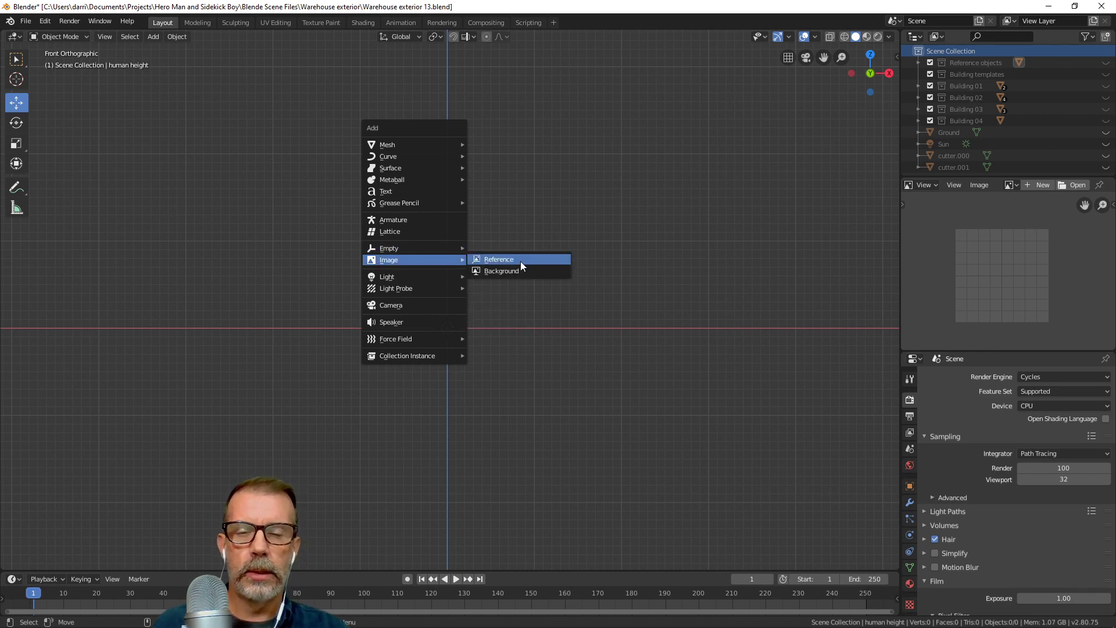
click(521, 261)
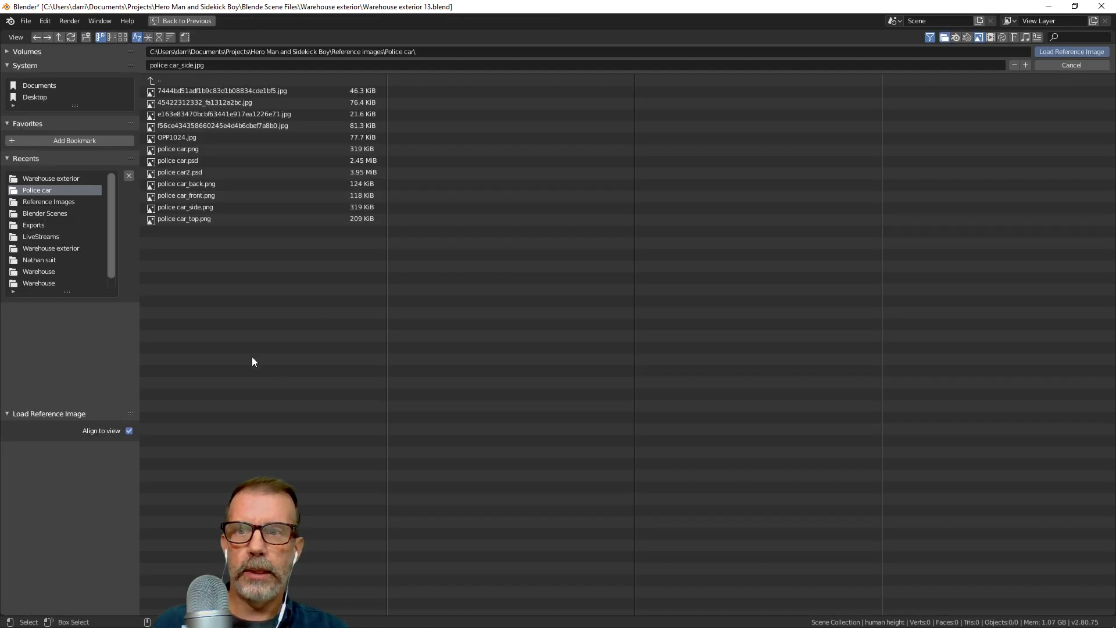
click(187, 196)
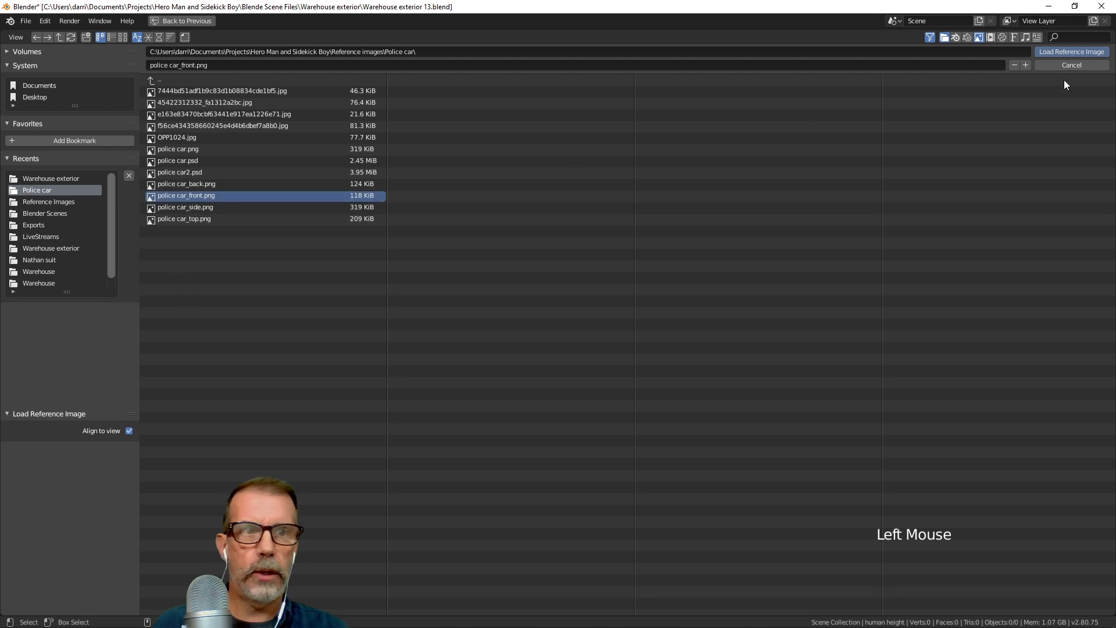
click(1073, 51)
Raise the front-view reference image about 0.716 m along Z so the tyres rest on the ground line.
scroll(474, 390, up, 3)
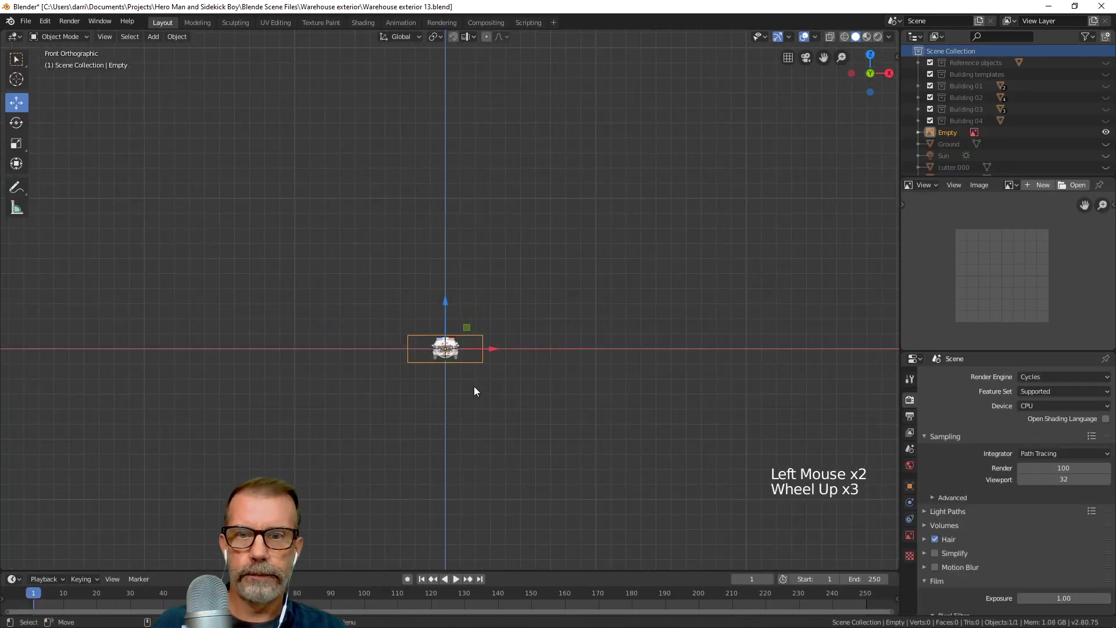
key(KP_Decimal)
scroll(474, 385, up, 6)
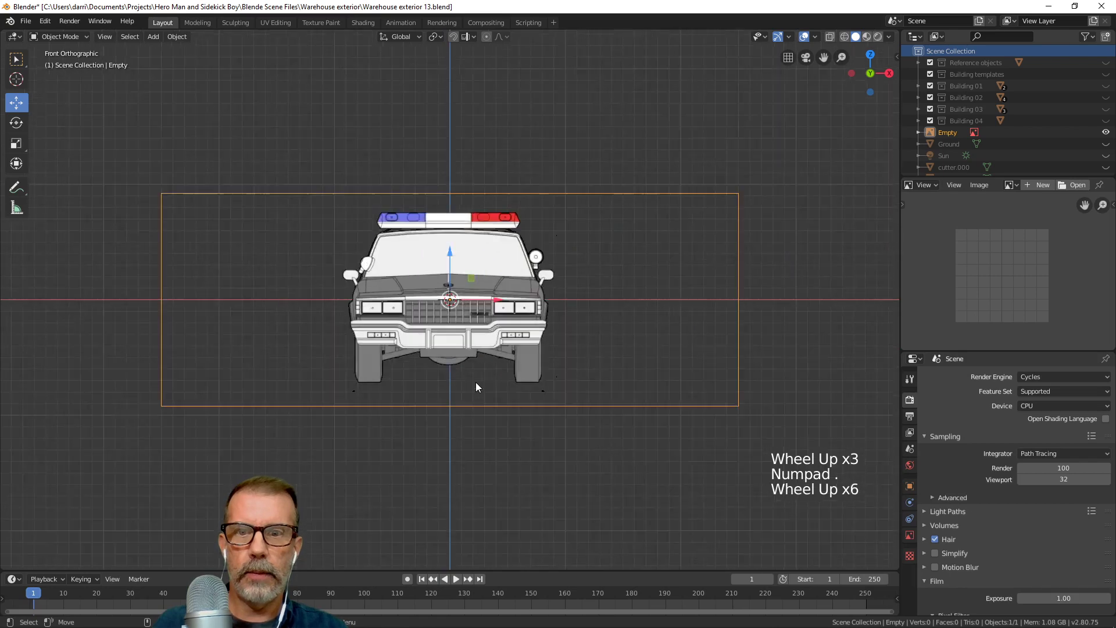
shift+scroll(470, 379, up, 1)
shift+middle_drag(470, 379, 462, 375)
drag(451, 245, 448, 173)
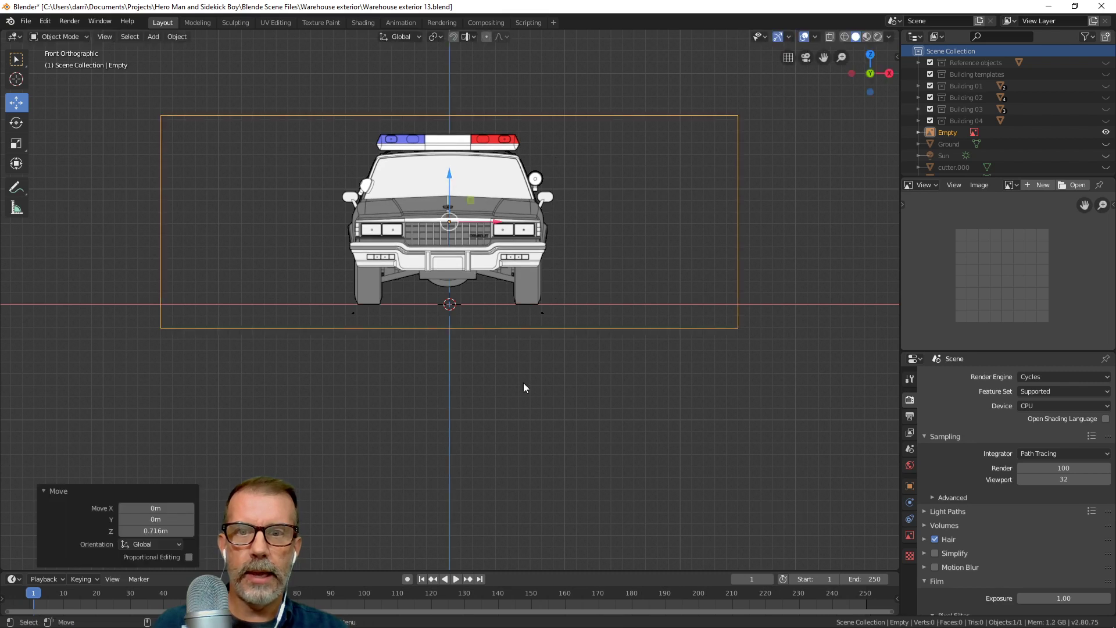
Switch to the right orthographic view and rename the front-view reference image object as police car front.
key(KP_3)
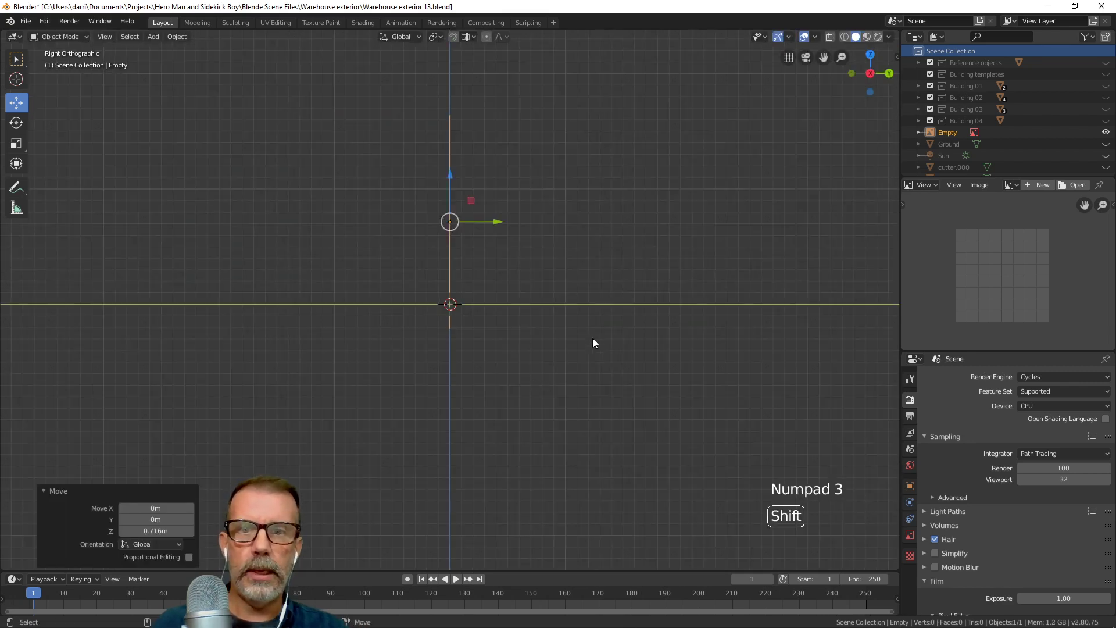
shift+middle_drag(593, 341, 596, 394)
key(alt+a)
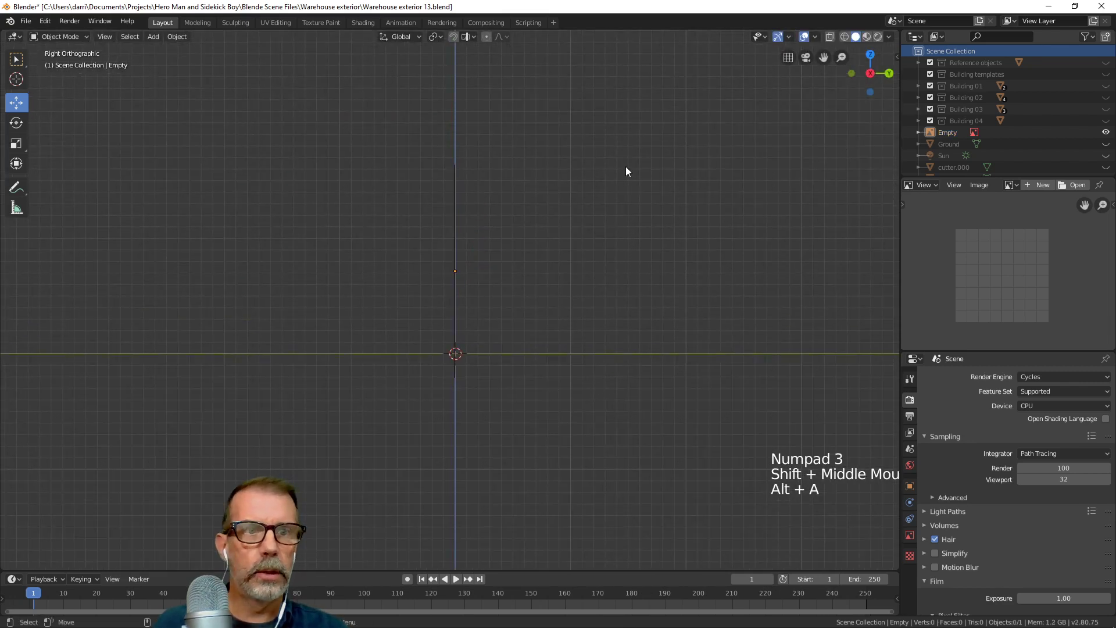
click(947, 133)
double_click(948, 133)
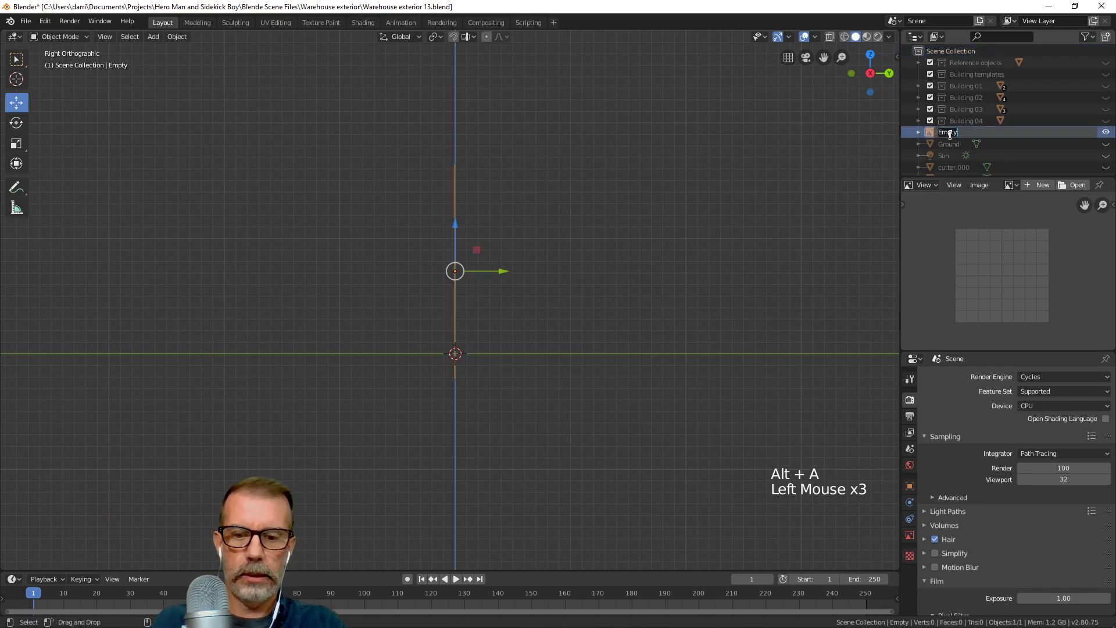
text(police c)
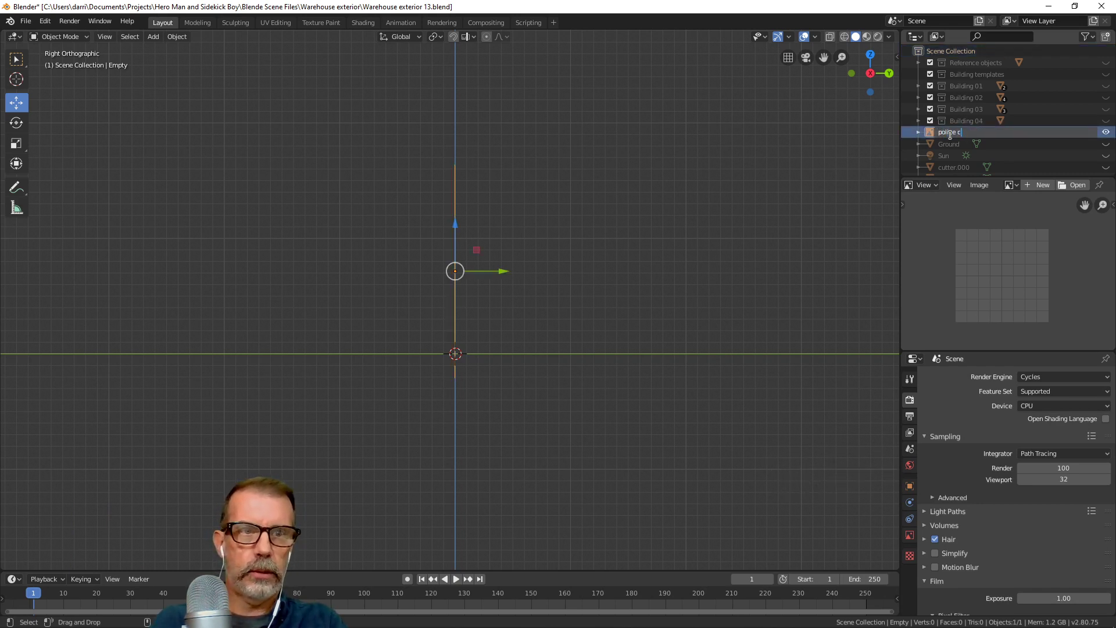
text(ar front)
key(Return)
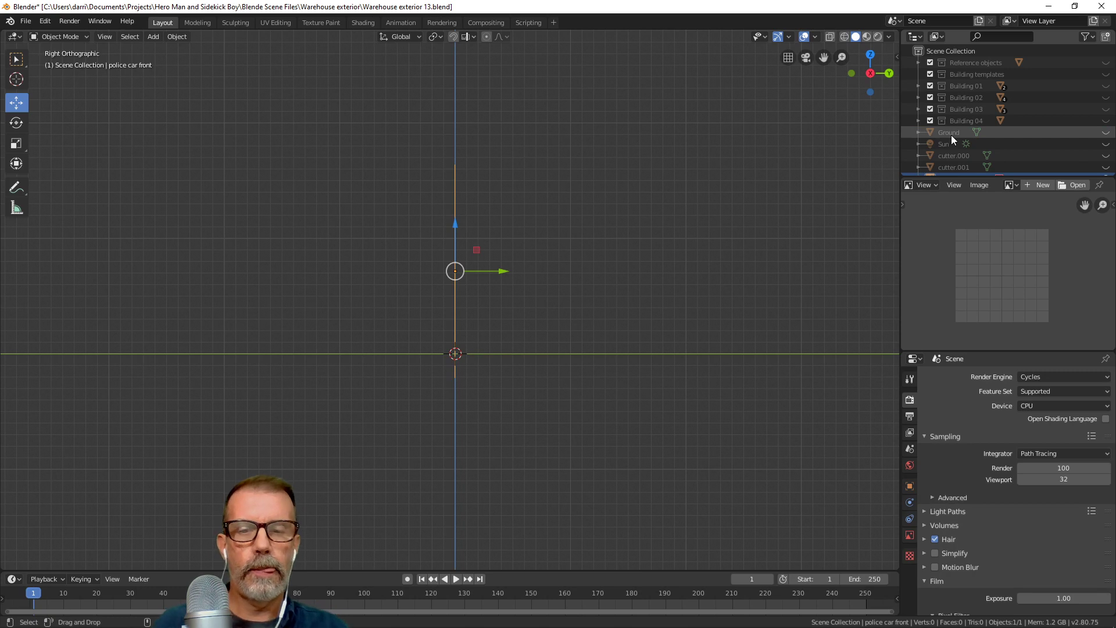
Load police car_side.png as a reference image aligned to the right orthographic view.
key(alt+a)
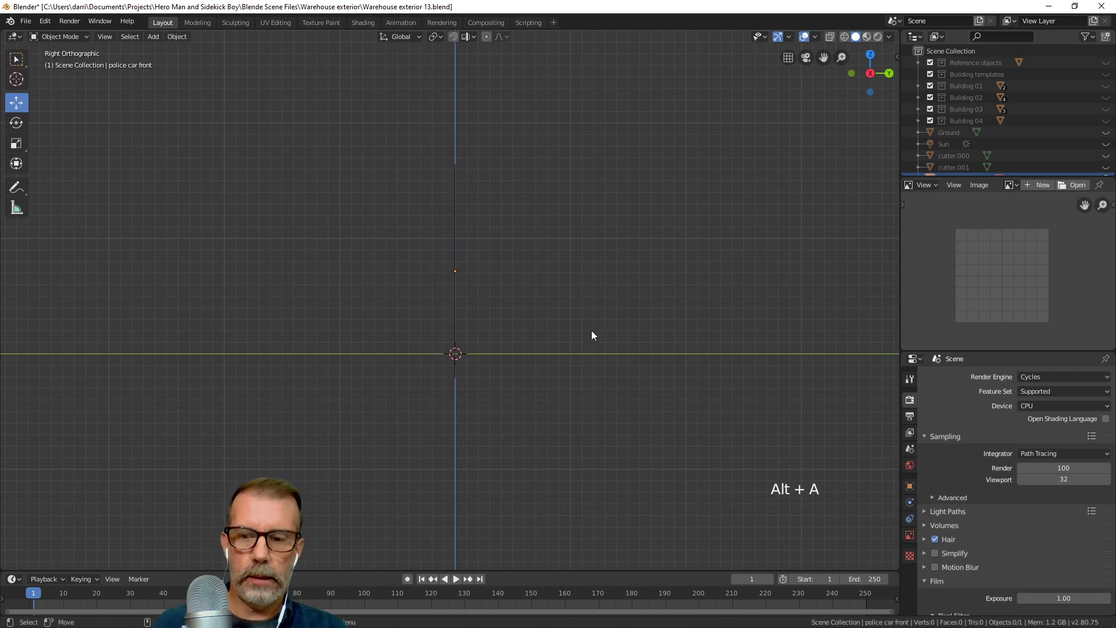
key(shift+a)
mouse_move(538, 330)
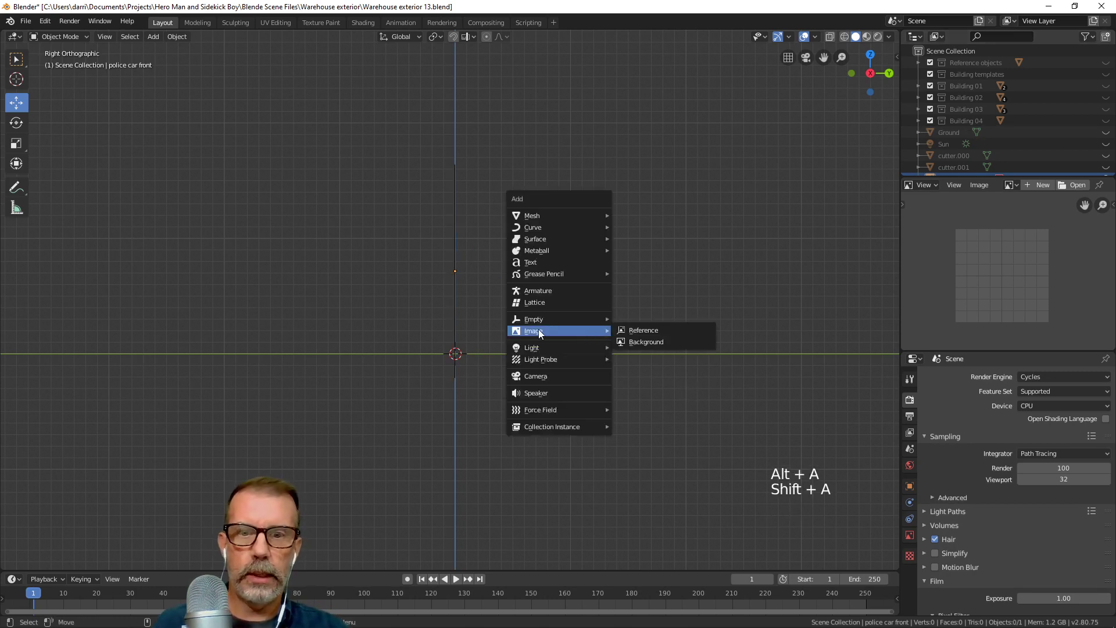
click(635, 330)
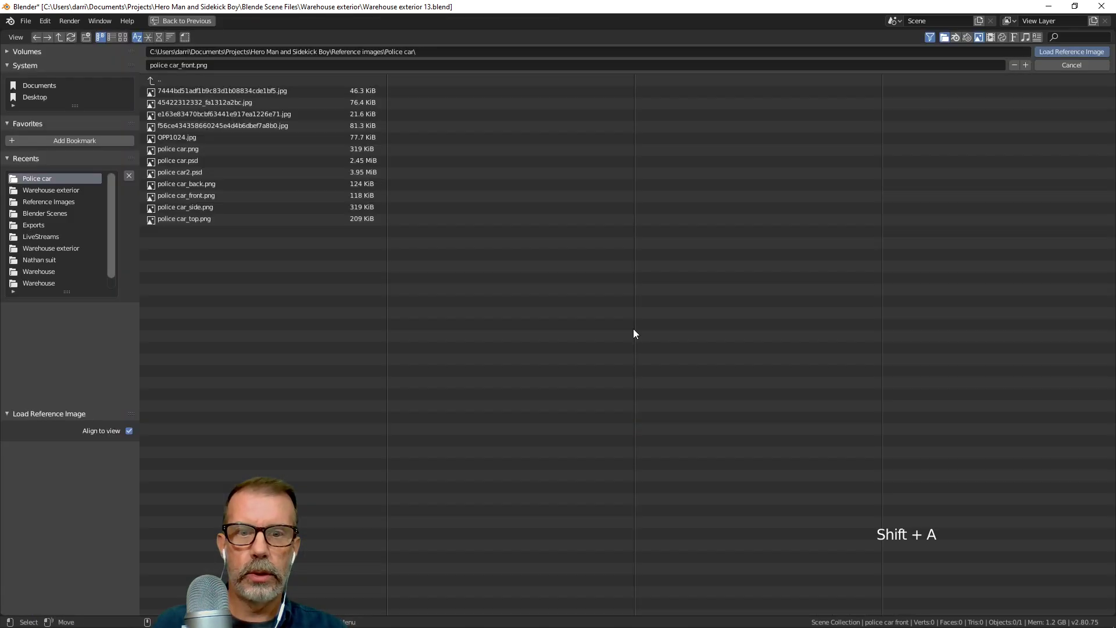
double_click(206, 208)
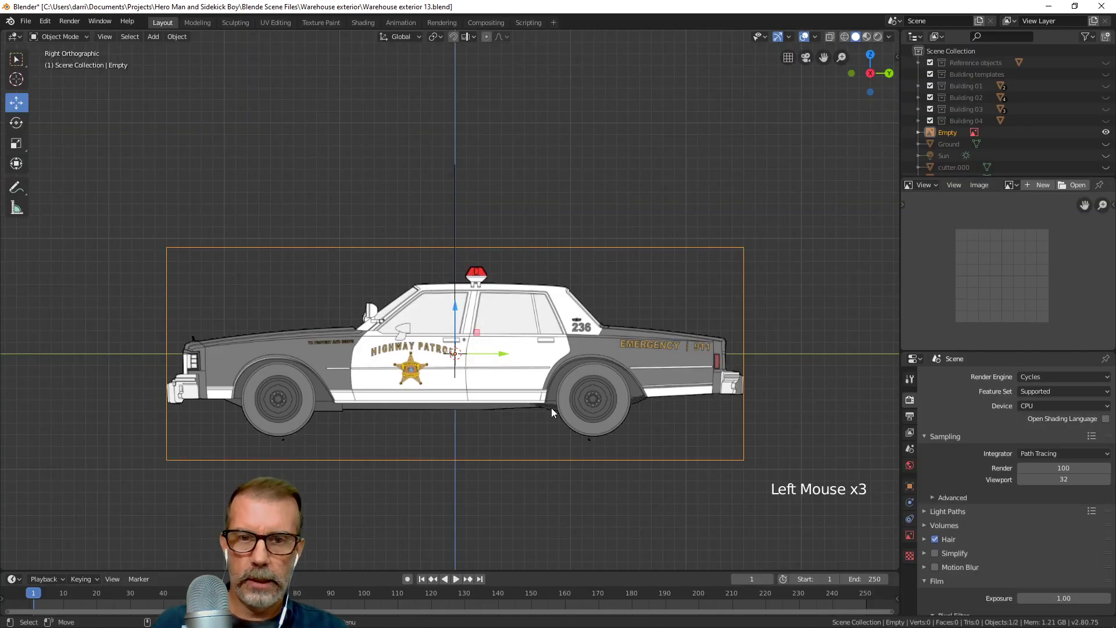
Raise the side-view reference image along Z so its tyres rest on the ground line, and compare it with the front view.
drag(455, 308, 481, 182)
drag(459, 288, 473, 203)
scroll(442, 391, down, 4)
scroll(441, 389, up, 2)
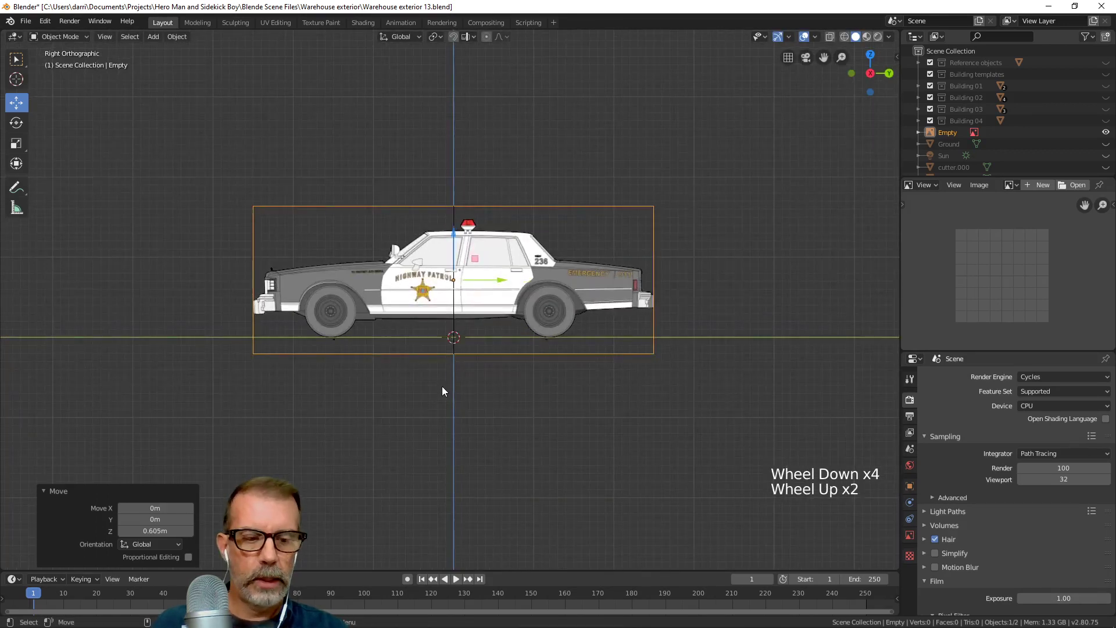
key(KP_1)
key(KP_3)
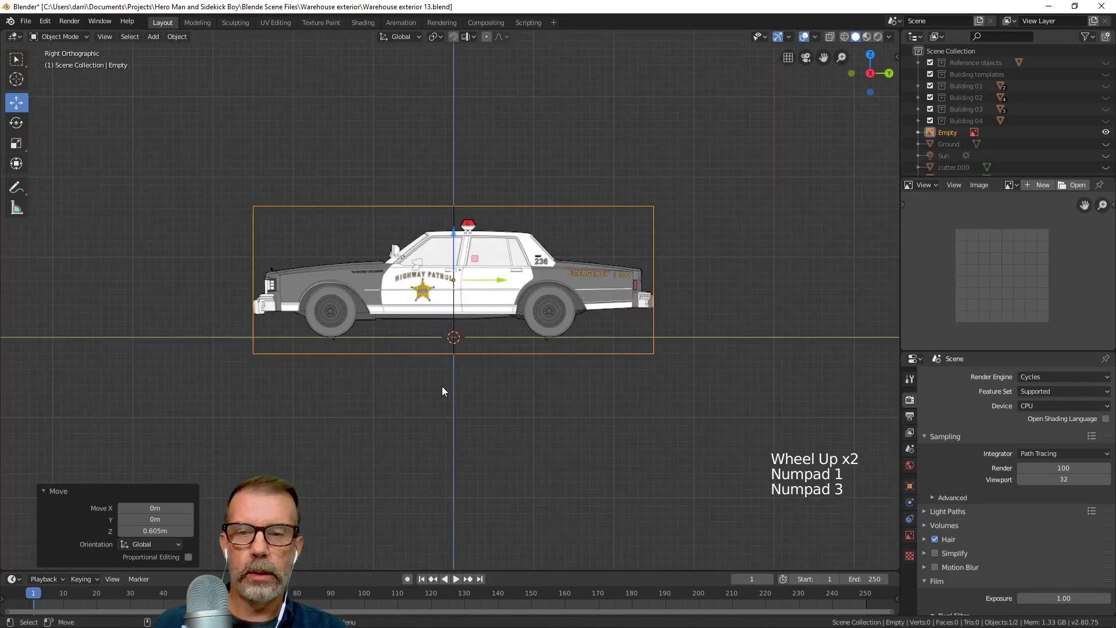
key(KP_1)
key(KP_3)
middle_drag(490, 376, 355, 308)
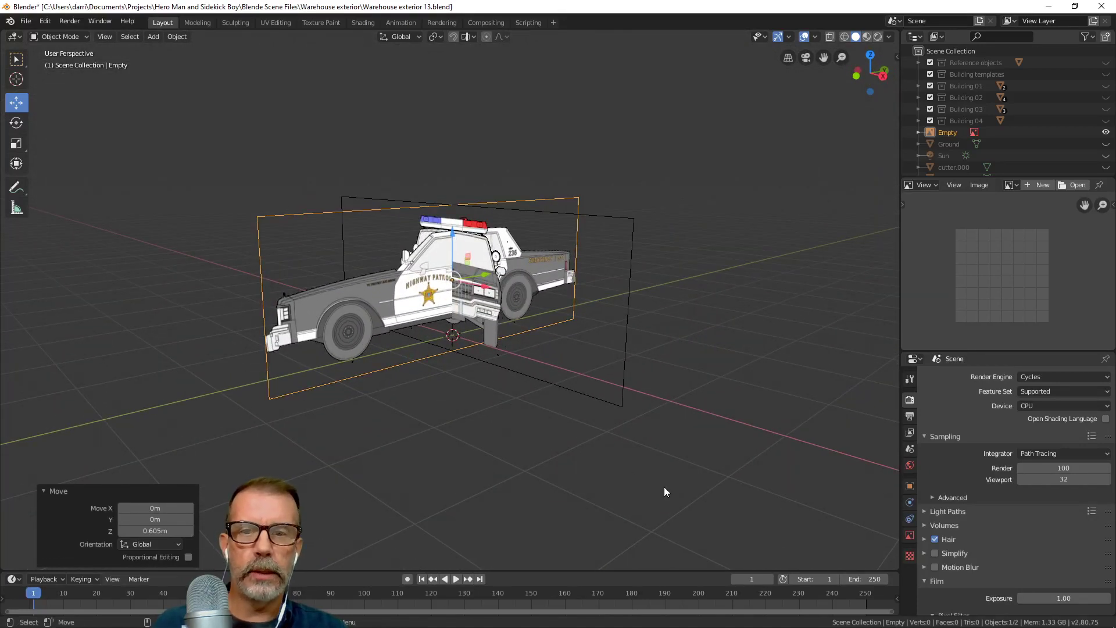
middle_drag(423, 416, 497, 375)
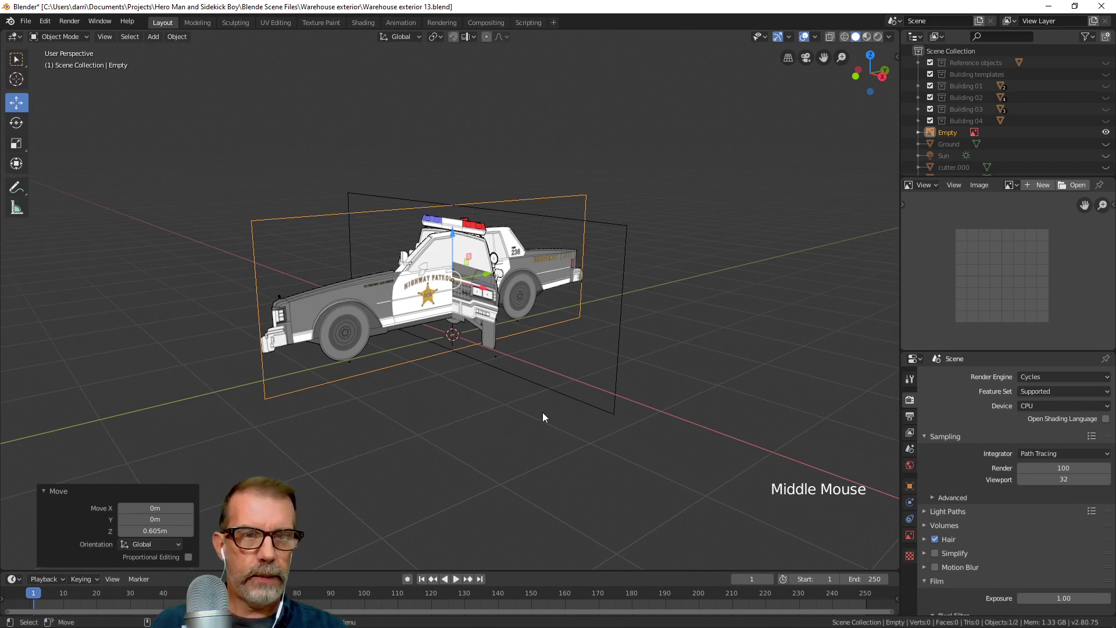
Rename the side-view reference image object as police car side and deselect everything.
click(949, 132)
double_click(949, 133)
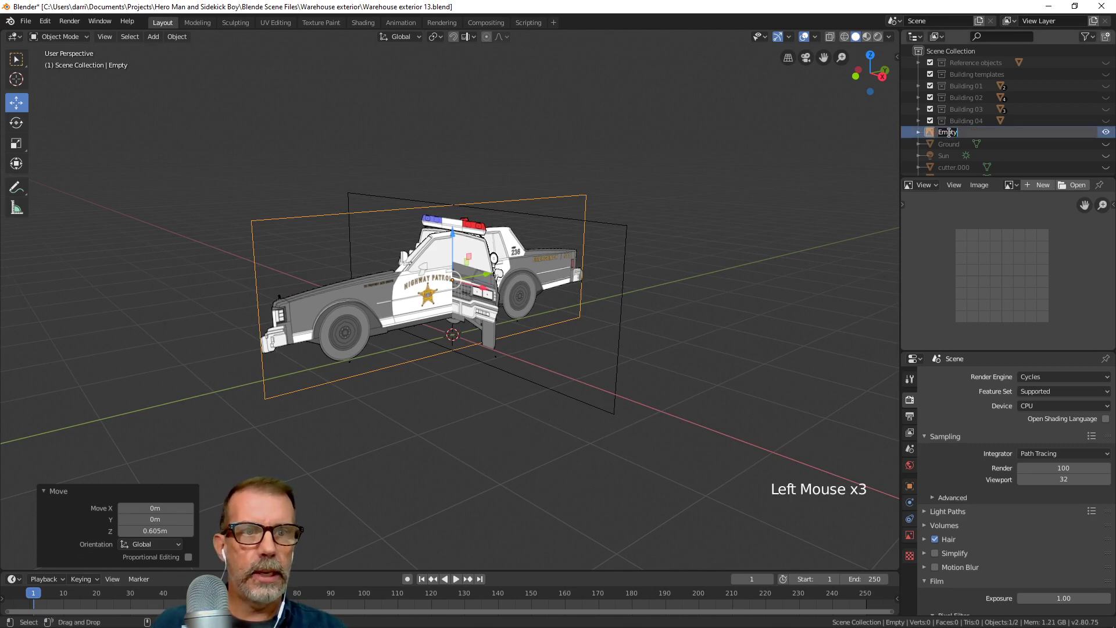
text(p)
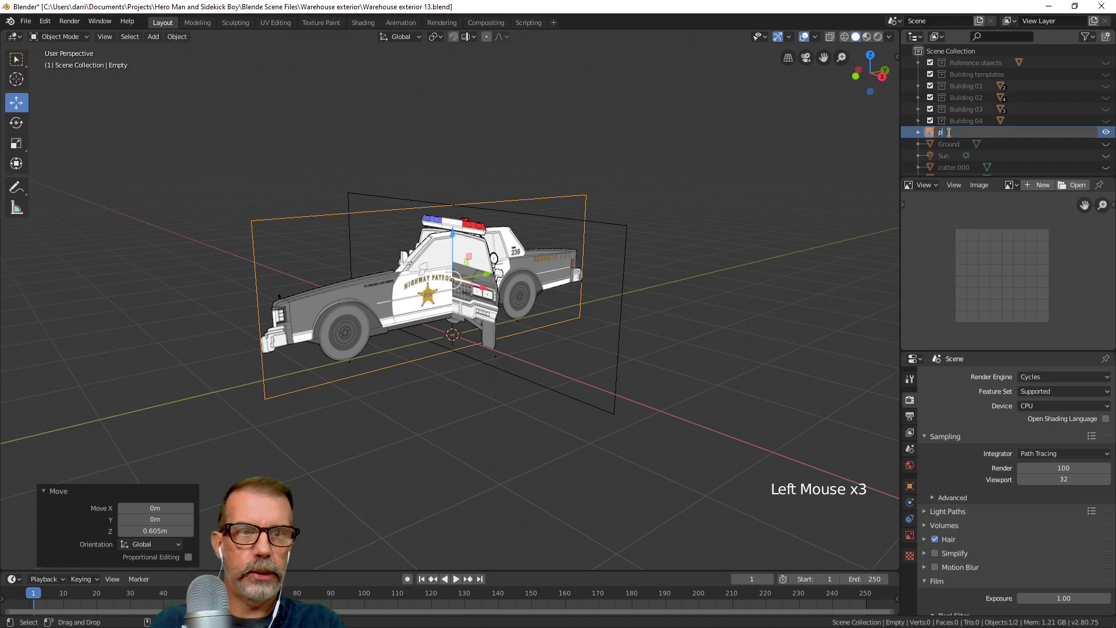
text(olice car)
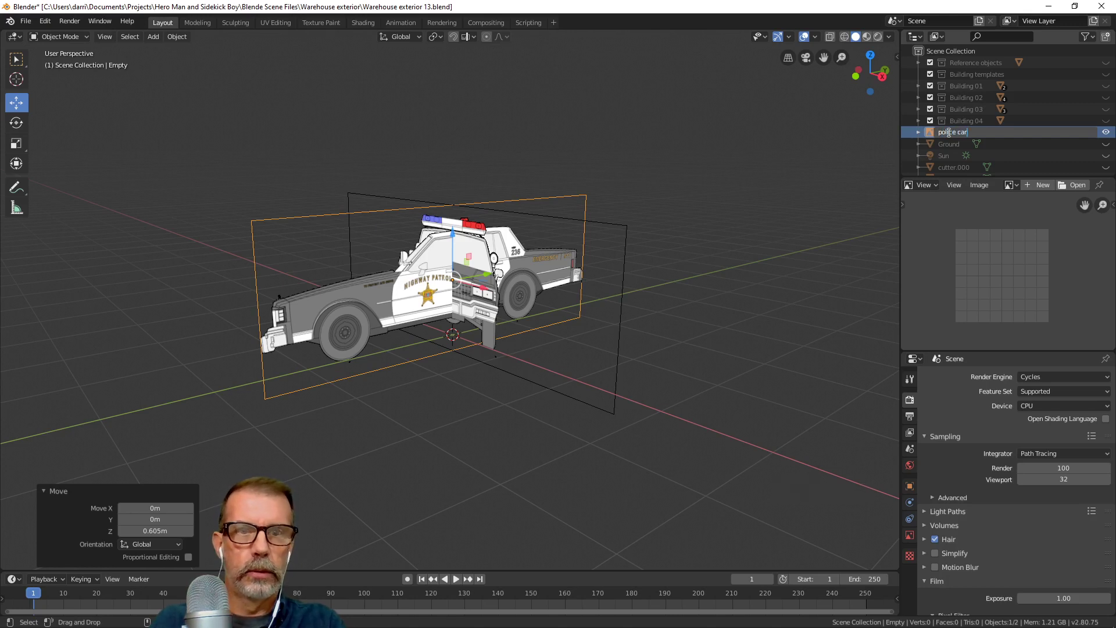
key(Return)
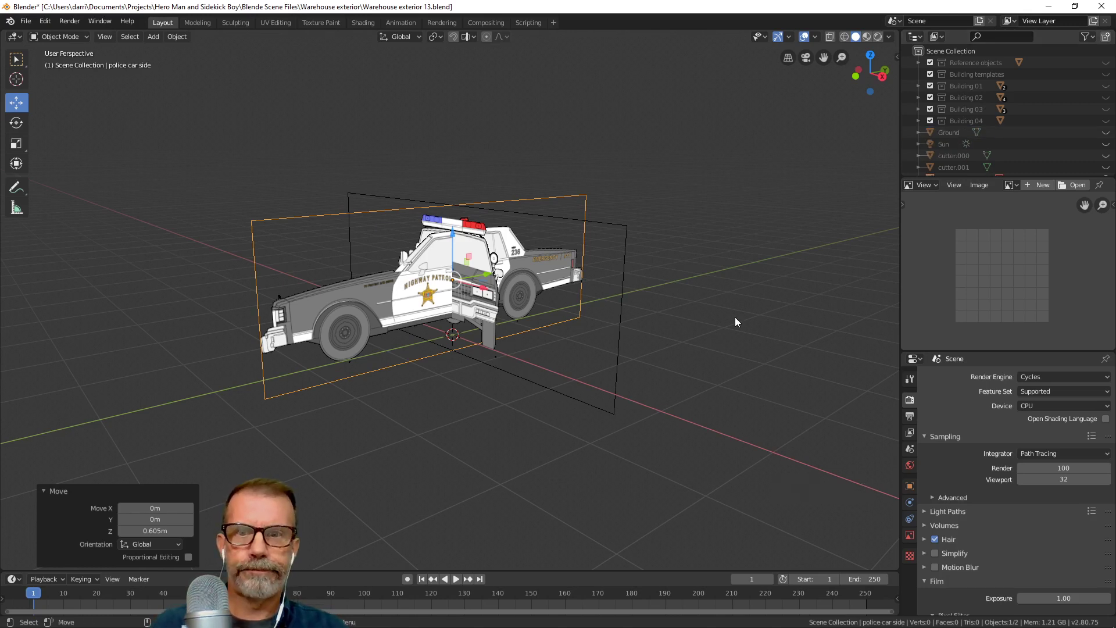
key(alt+a)
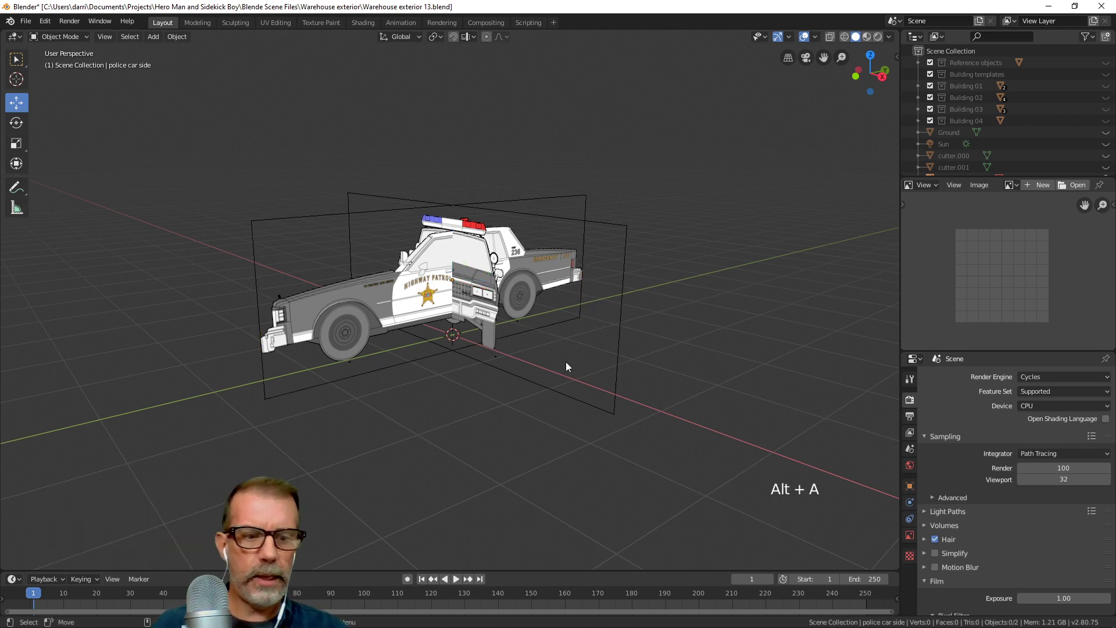
Hide the police car front image and load police car_back.png as a reference image aligned to the back orthographic view.
key(KP_3)
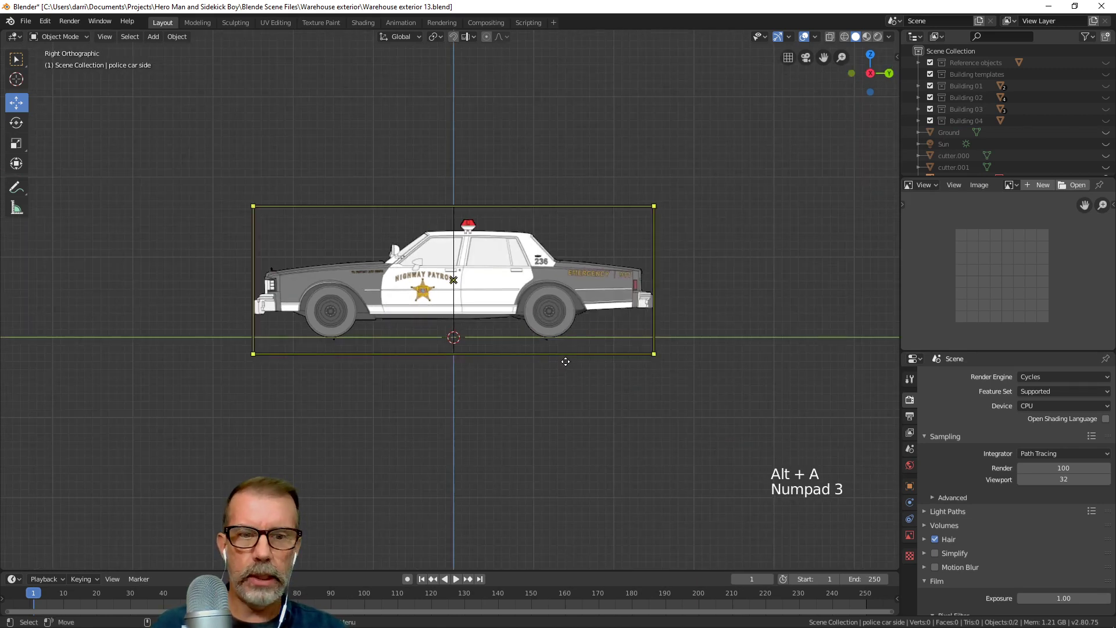
key(ctrl+KP_1)
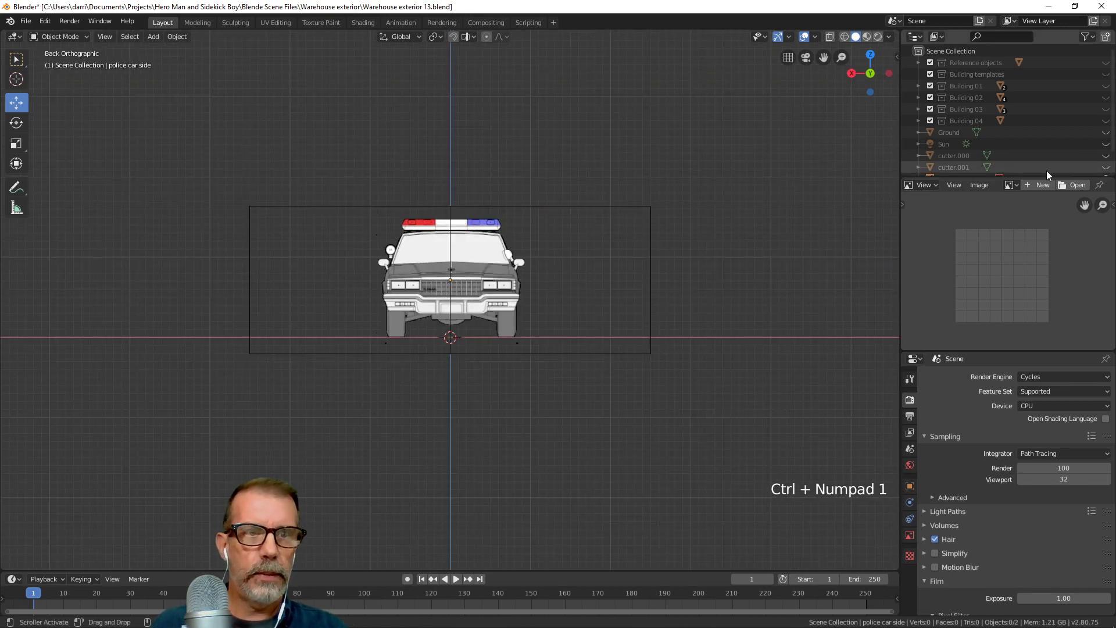
scroll(972, 146, down, 16)
click(1104, 153)
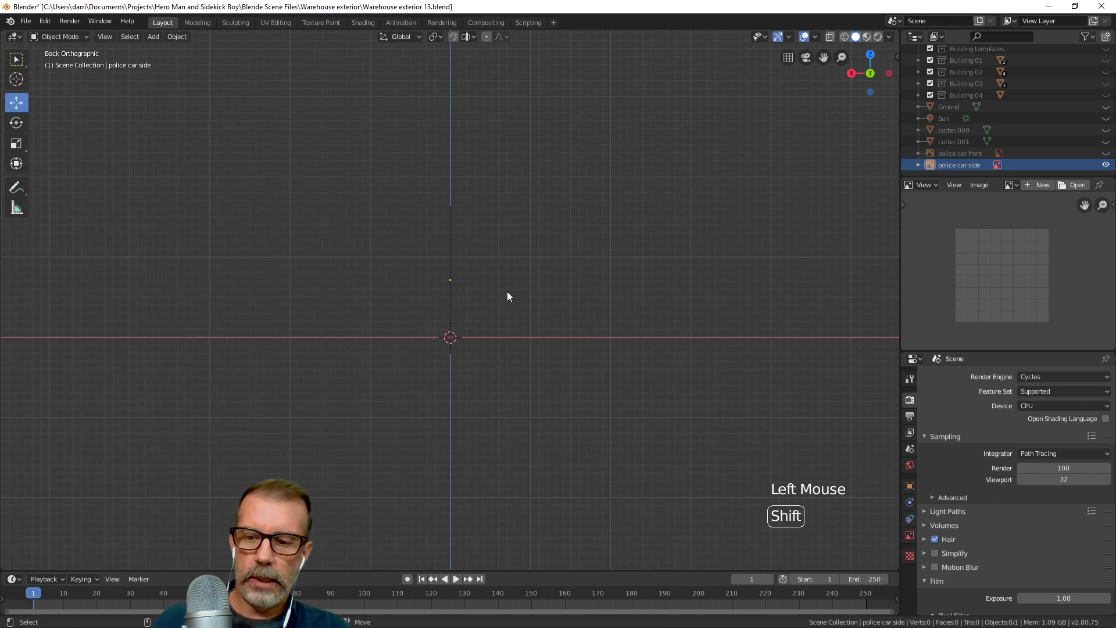
key(shift+a)
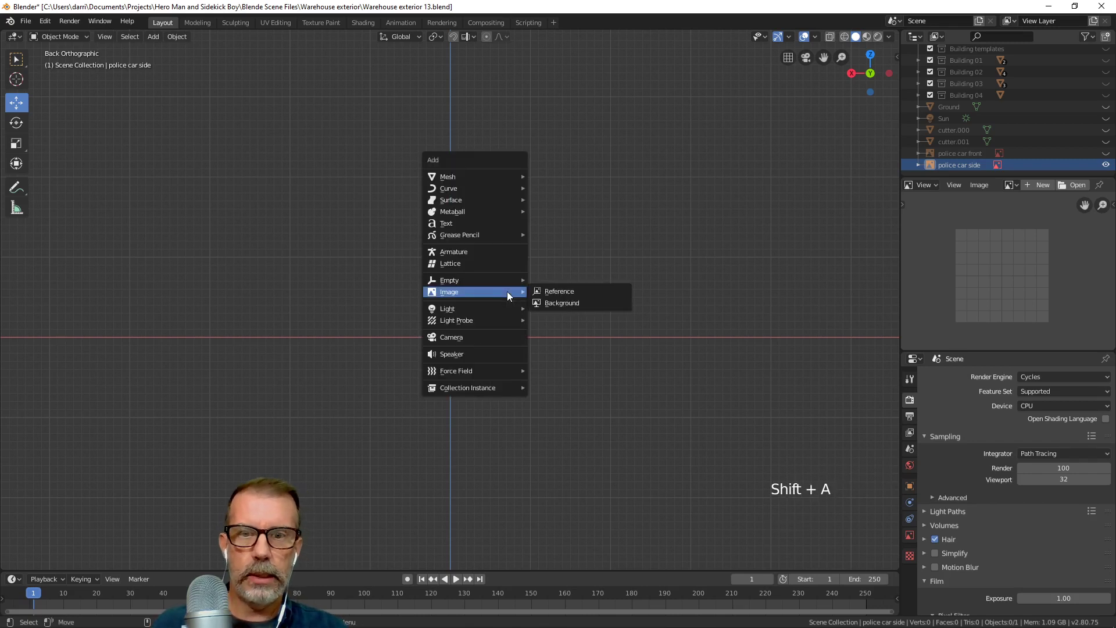
click(567, 291)
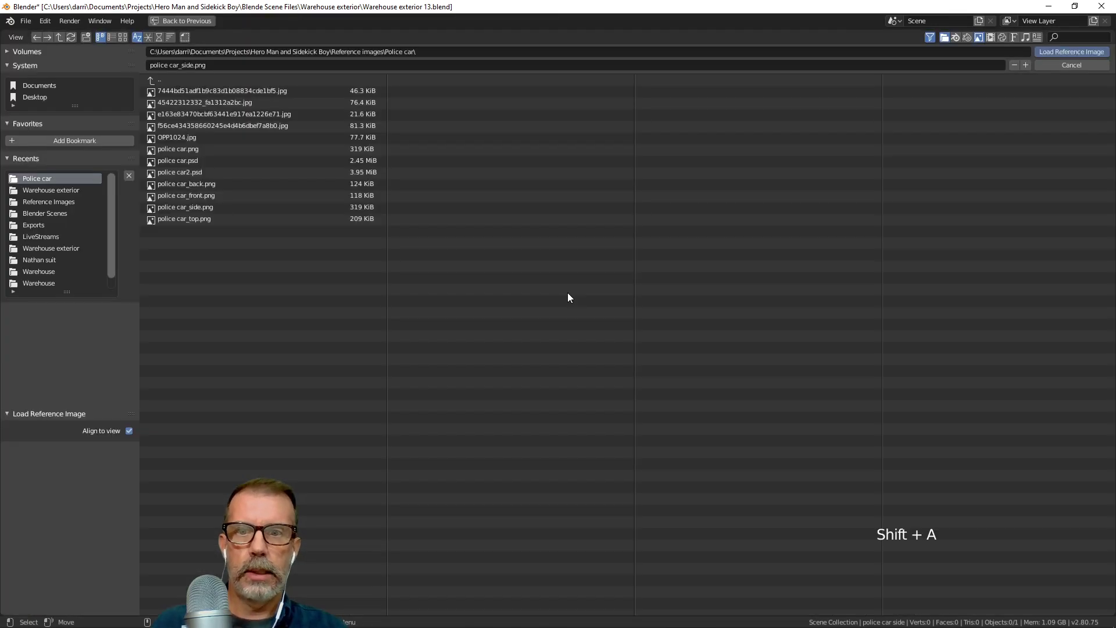
double_click(204, 185)
Raise the back-view reference image along Z so its tyres rest on the ground line, keeping it centred in X.
scroll(570, 366, up, 3)
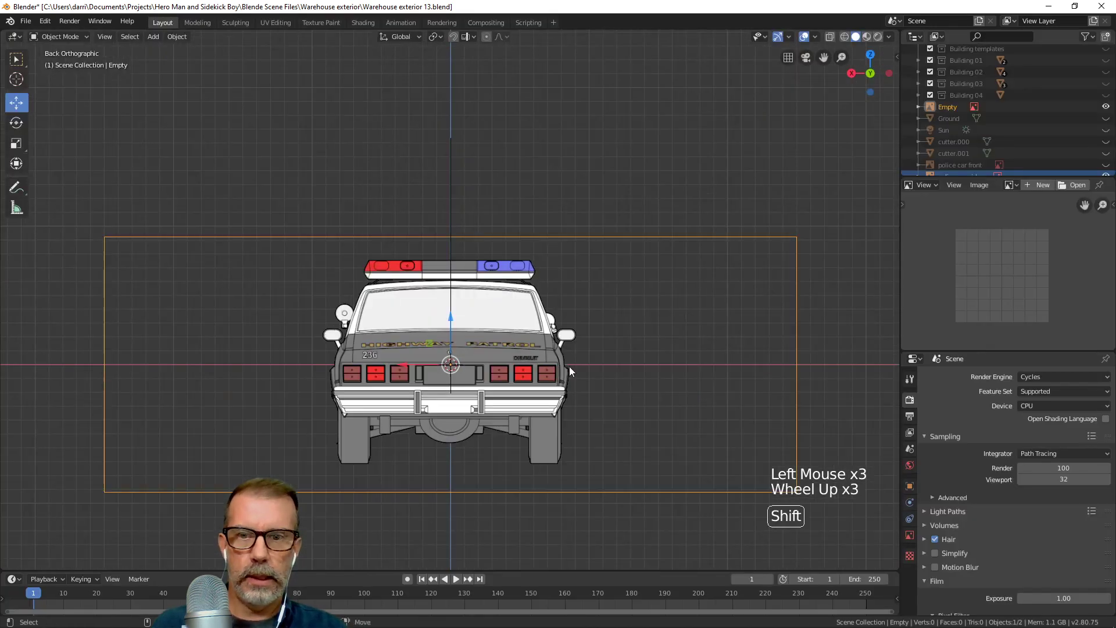
shift+middle_drag(570, 366, 574, 316)
drag(524, 326, 506, 315)
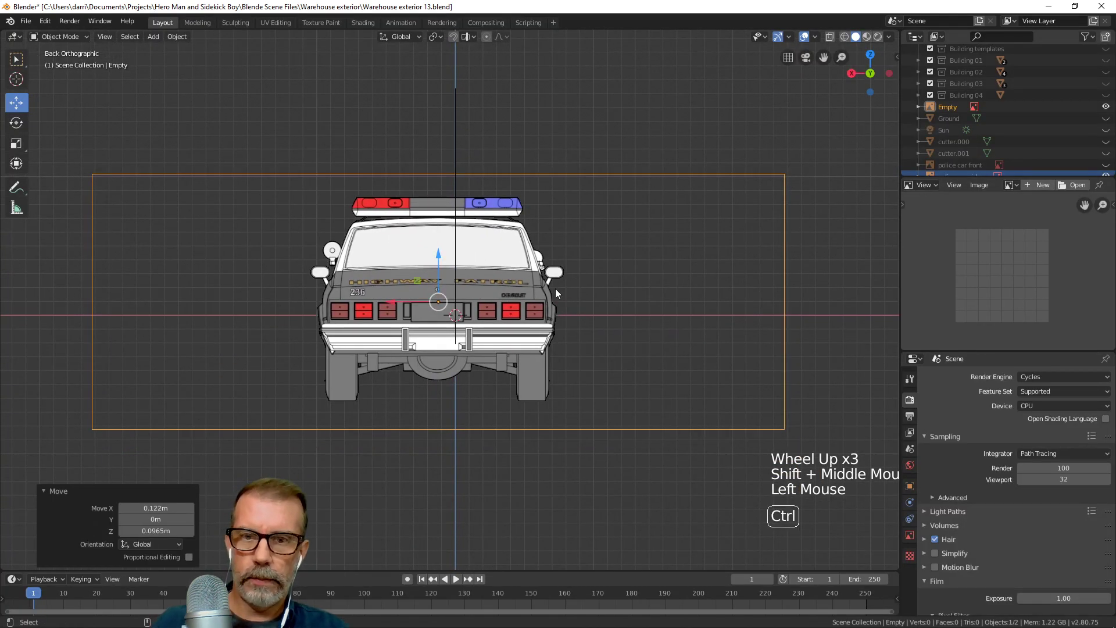
key(ctrl+z)
drag(455, 270, 474, 188)
Move the back-view reference image about 3.16 m along Y, beyond the rear of the side-view car.
scroll(489, 350, down, 3)
middle_drag(489, 350, 618, 396)
drag(497, 251, 755, 254)
Unhide the police car front image and move it about -2.48 m along Y to the front end of the side view.
scroll(1038, 143, down, 15)
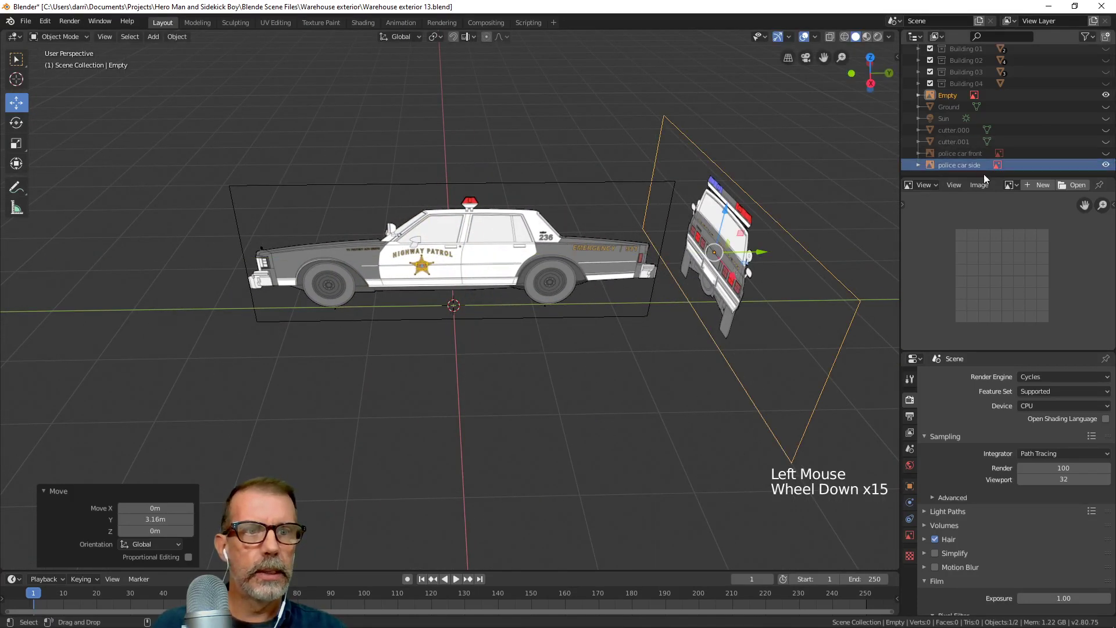
click(1105, 152)
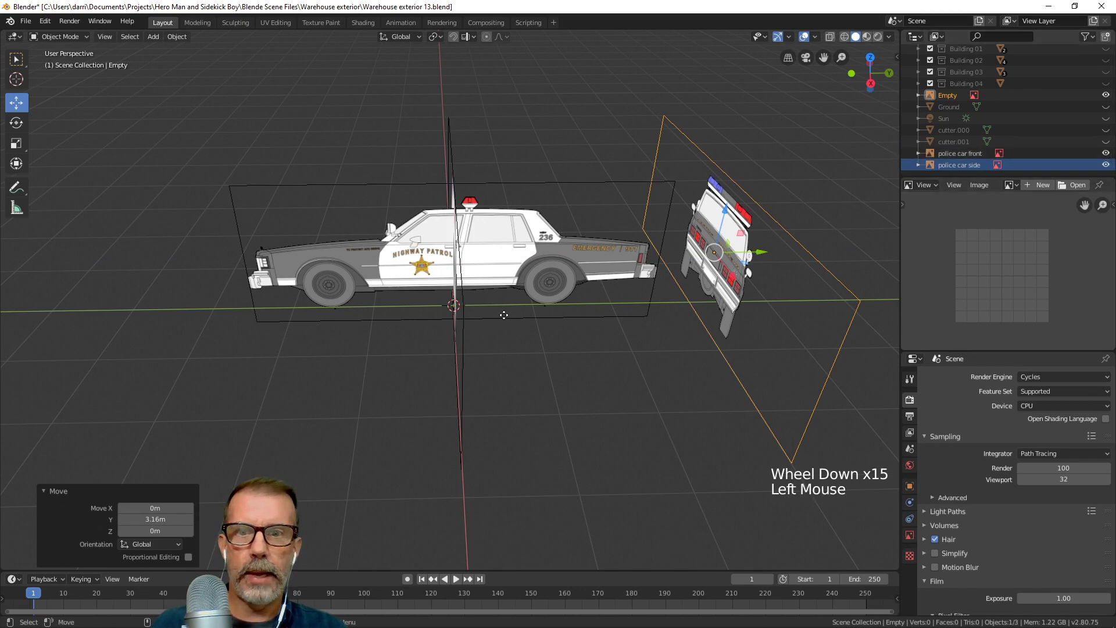
click(462, 348)
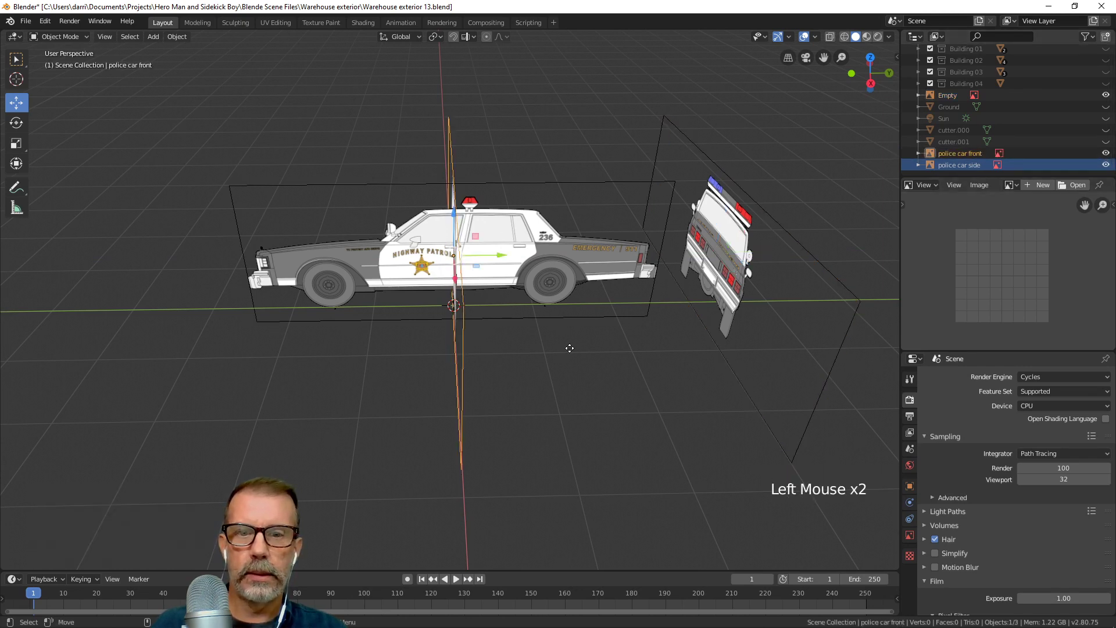
middle_drag(569, 347, 459, 279)
drag(459, 279, 293, 292)
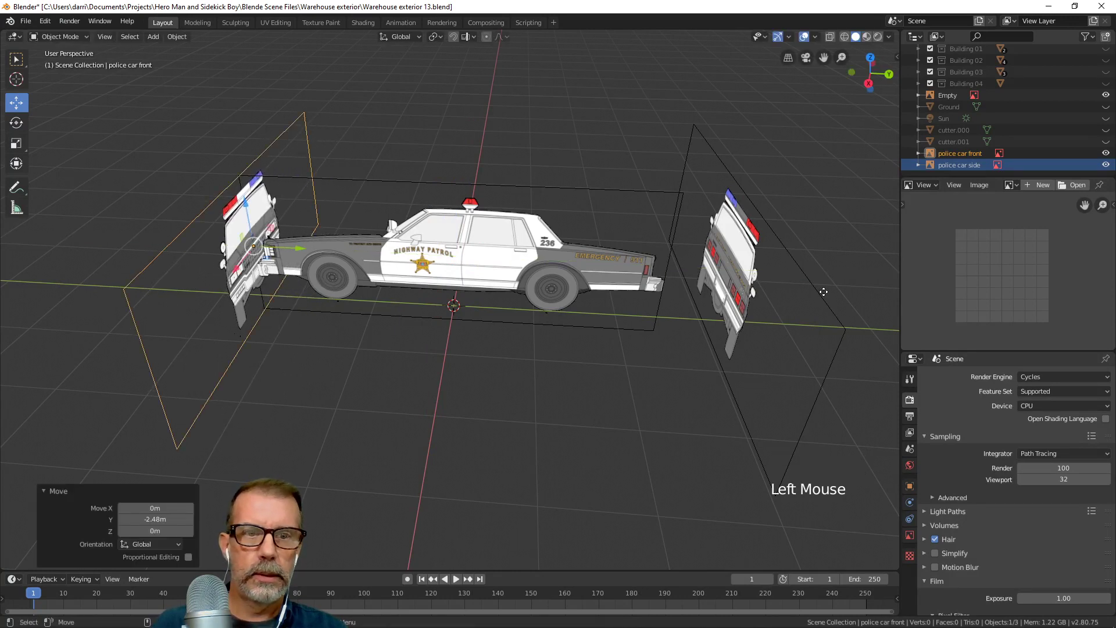
Move the back-view reference image about -0.578 m along Y, closer to the side view's rear bumper, and deselect everything.
click(824, 292)
drag(774, 275, 713, 283)
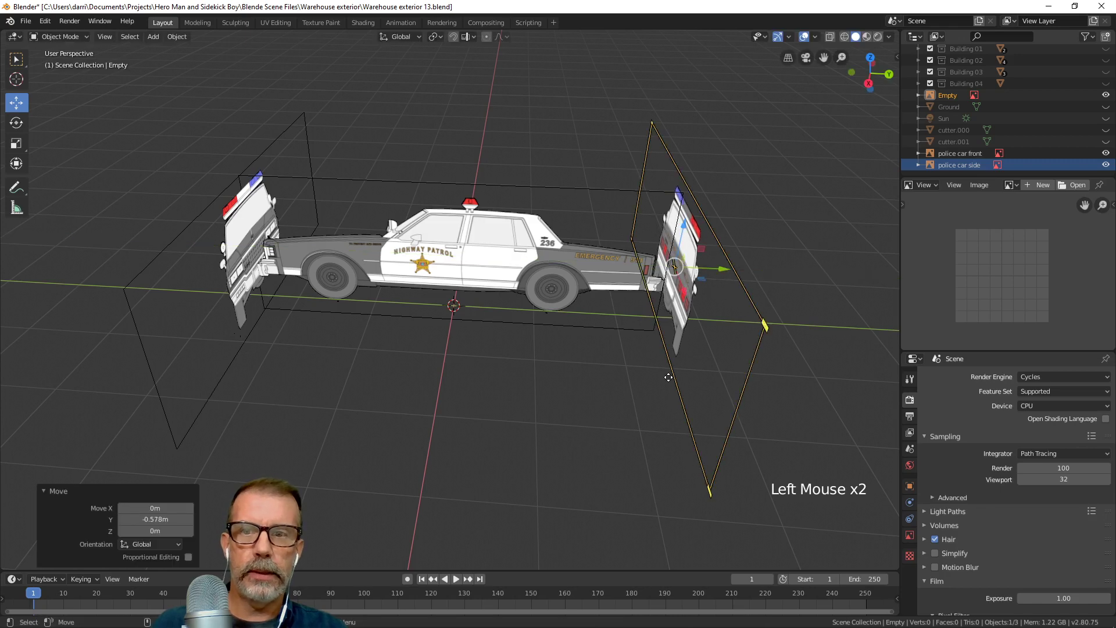
middle_drag(585, 406, 521, 376)
key(alt+a)
scroll(523, 374, down, 3)
scroll(530, 375, up, 2)
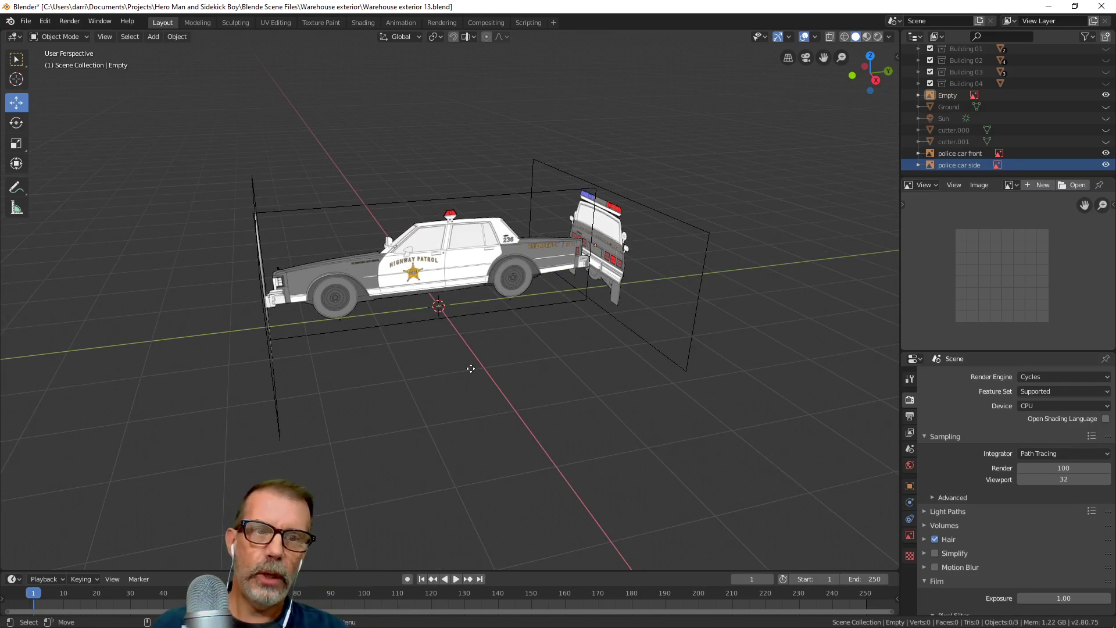
Load police car_top.png as a reference image aligned to the top orthographic view.
scroll(975, 151, down, 7)
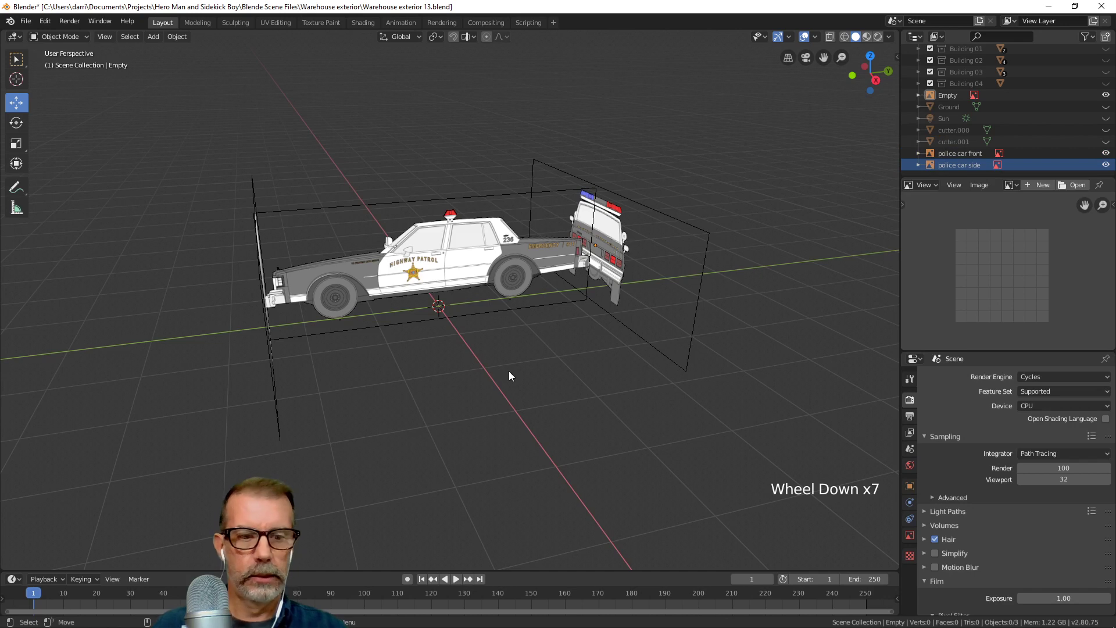
key(KP_7)
key(shift+a)
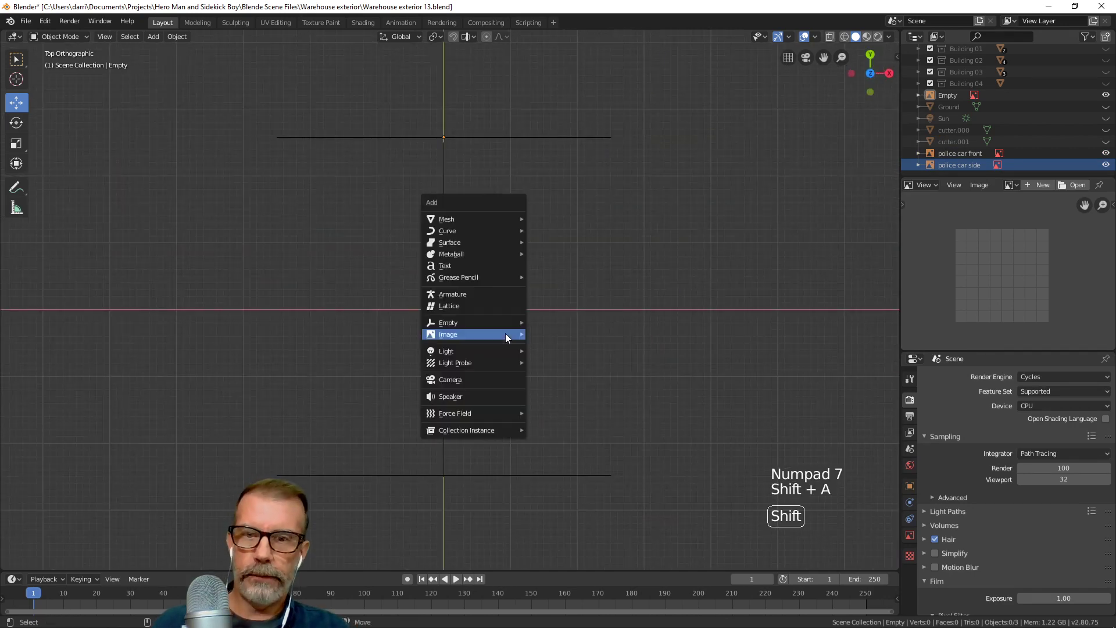
mouse_move(505, 333)
click(564, 332)
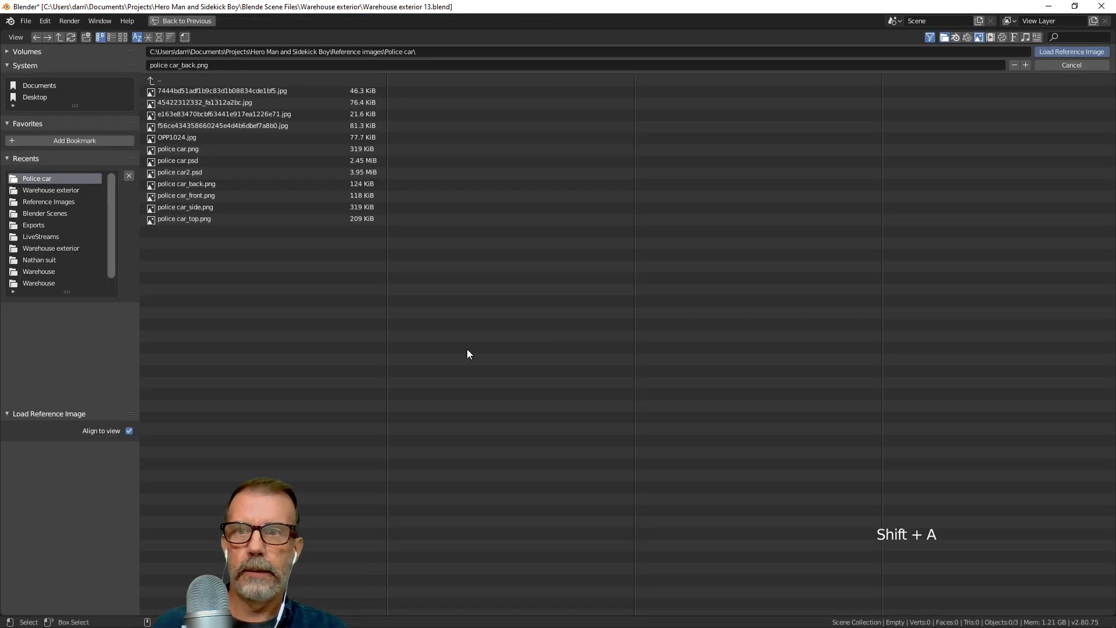
click(169, 222)
double_click(180, 218)
scroll(537, 368, up, 2)
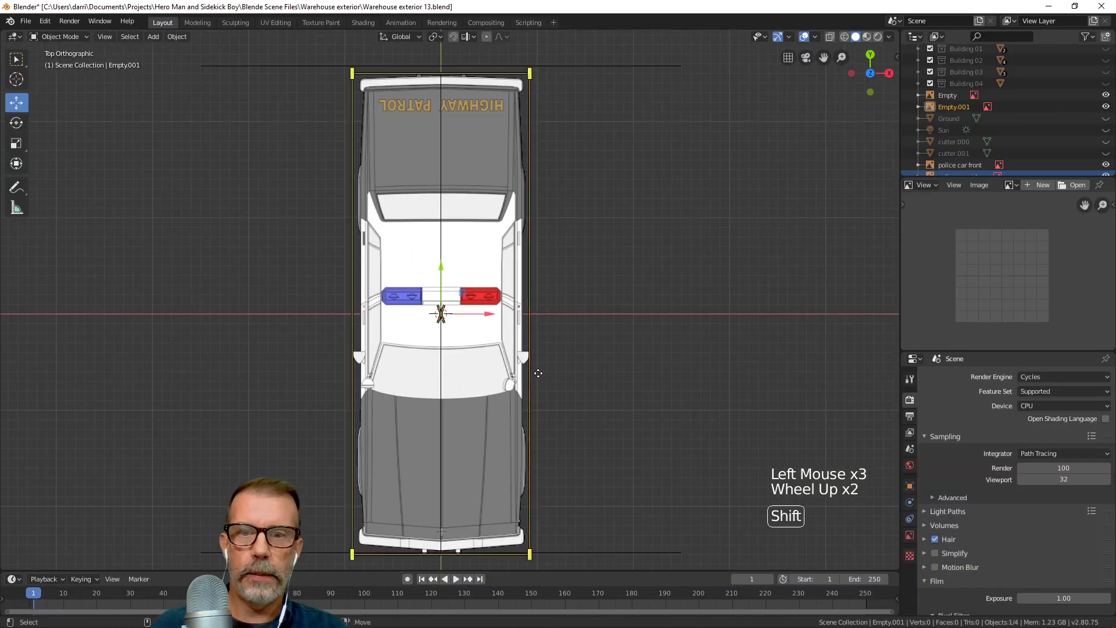
Enlarge the properties editor and open the object data settings of the top-view reference image.
shift+middle_drag(537, 368, 475, 434)
scroll(549, 330, down, 2)
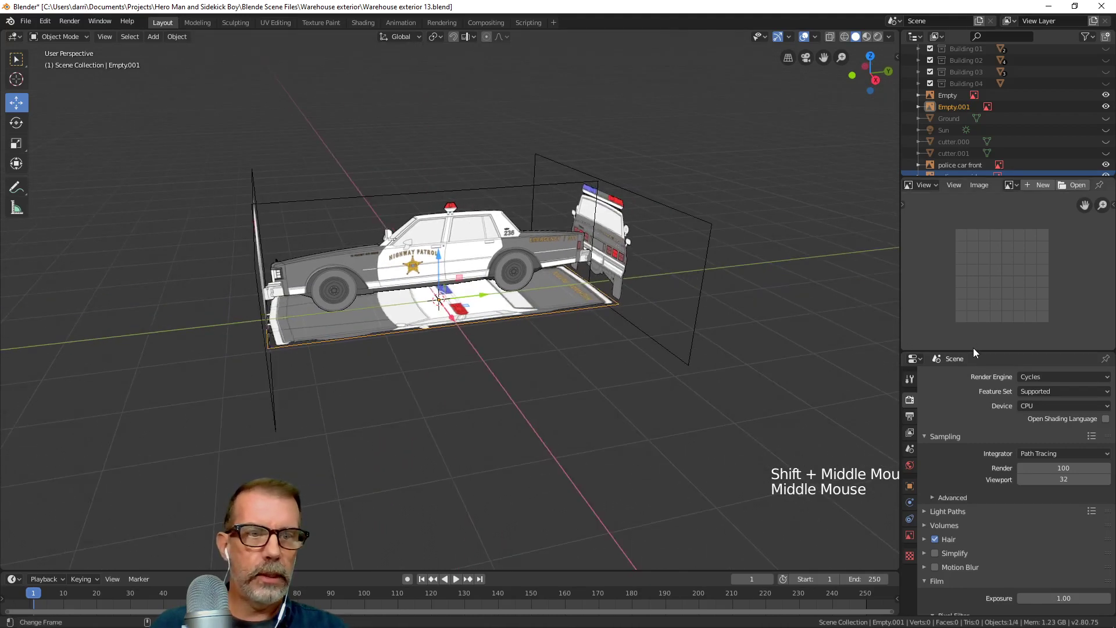
drag(974, 350, 974, 294)
middle_drag(665, 347, 588, 345)
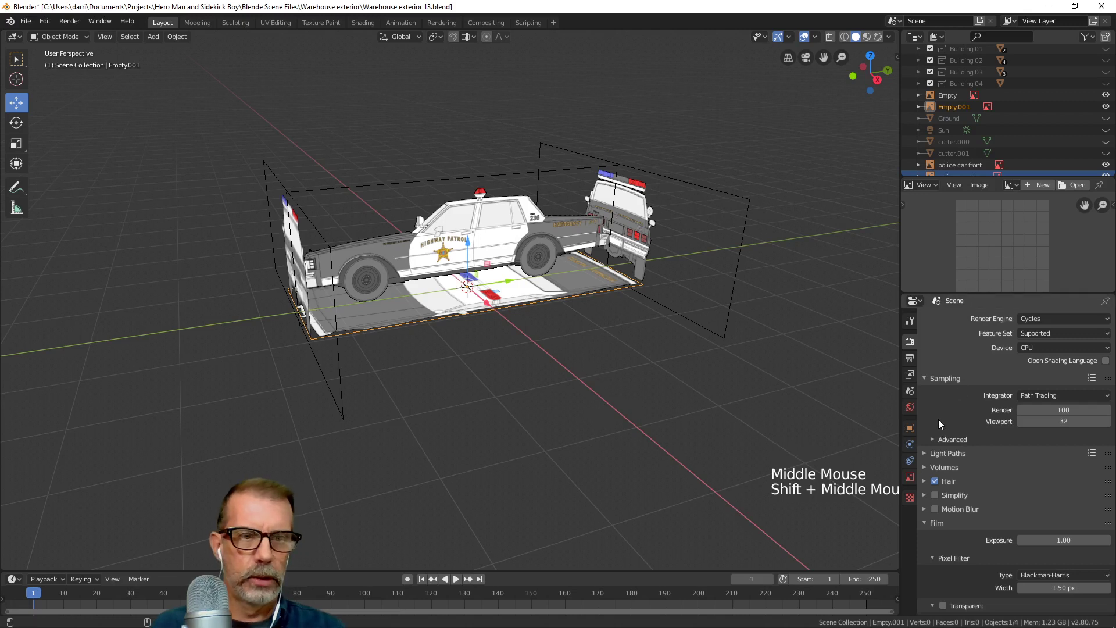
click(909, 478)
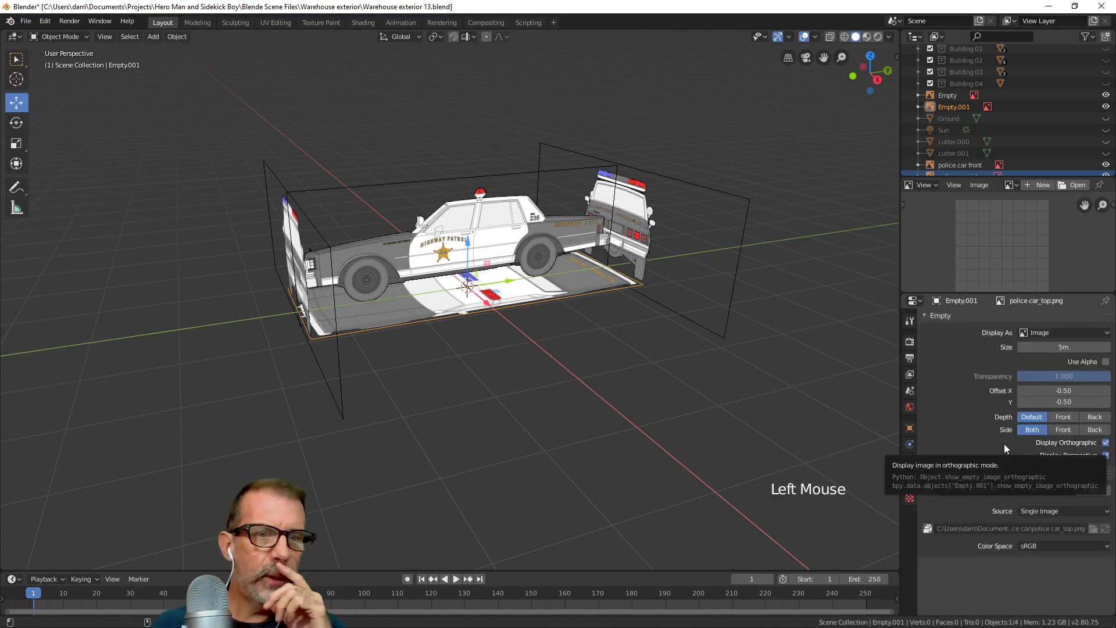
scroll(1006, 127, down, 3)
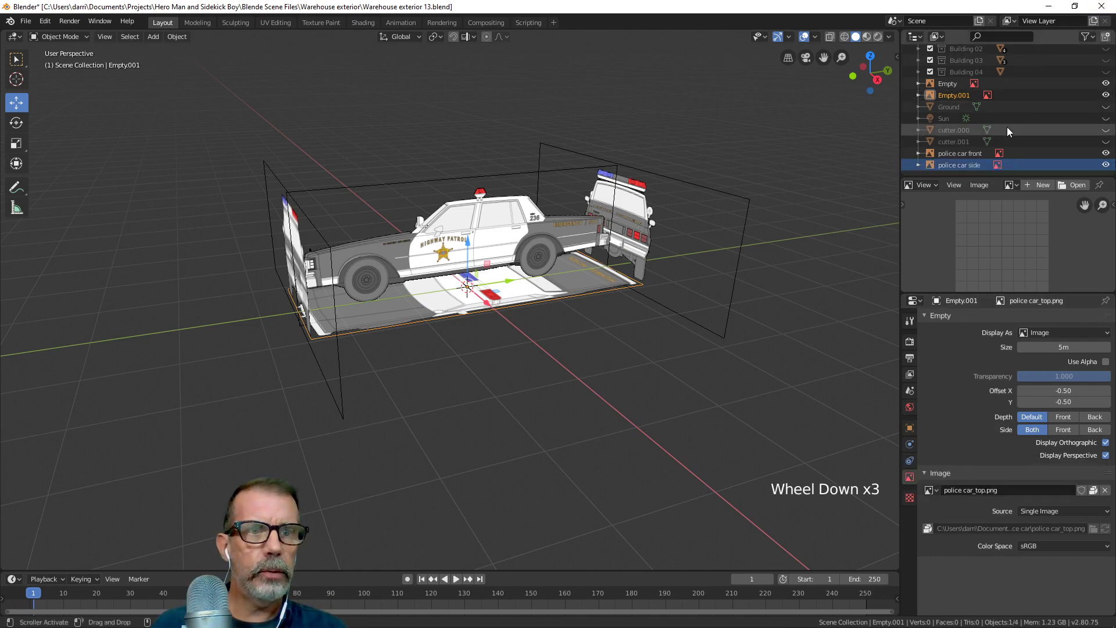
Turn off perspective display for the police car side image and check it in the right orthographic and perspective views.
click(971, 167)
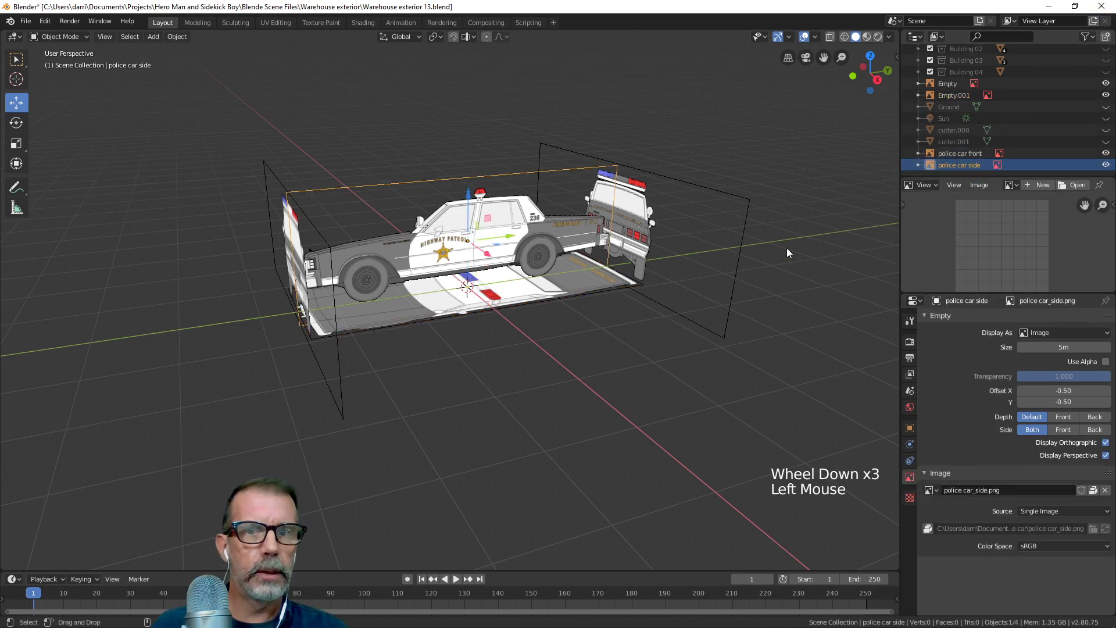
scroll(667, 282, up, 4)
shift+middle_drag(699, 265, 661, 315)
scroll(661, 316, down, 2)
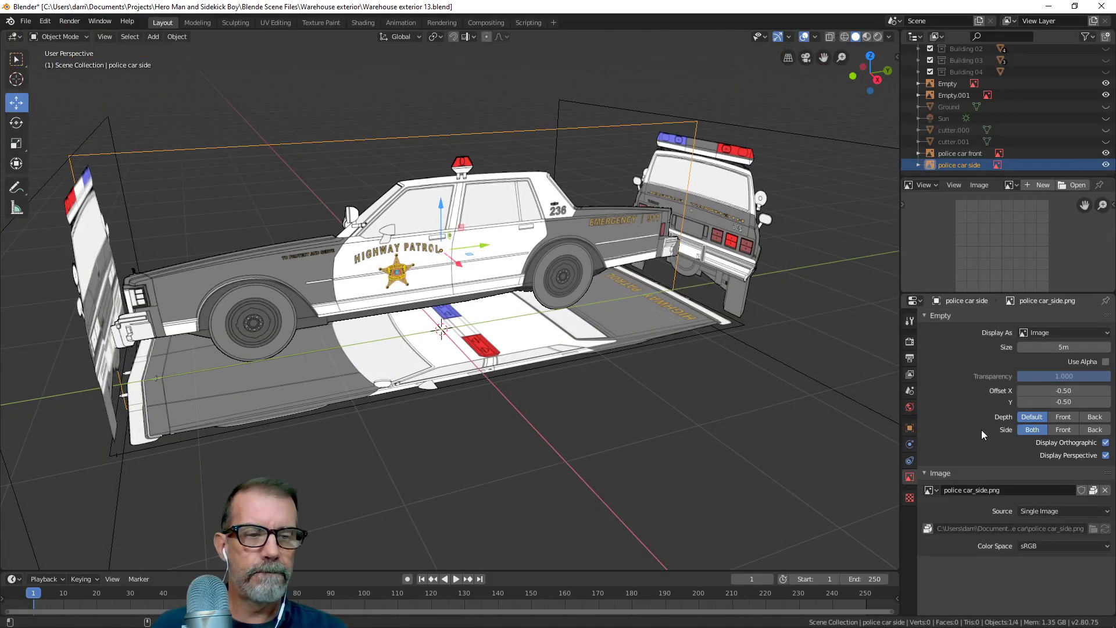
click(1106, 455)
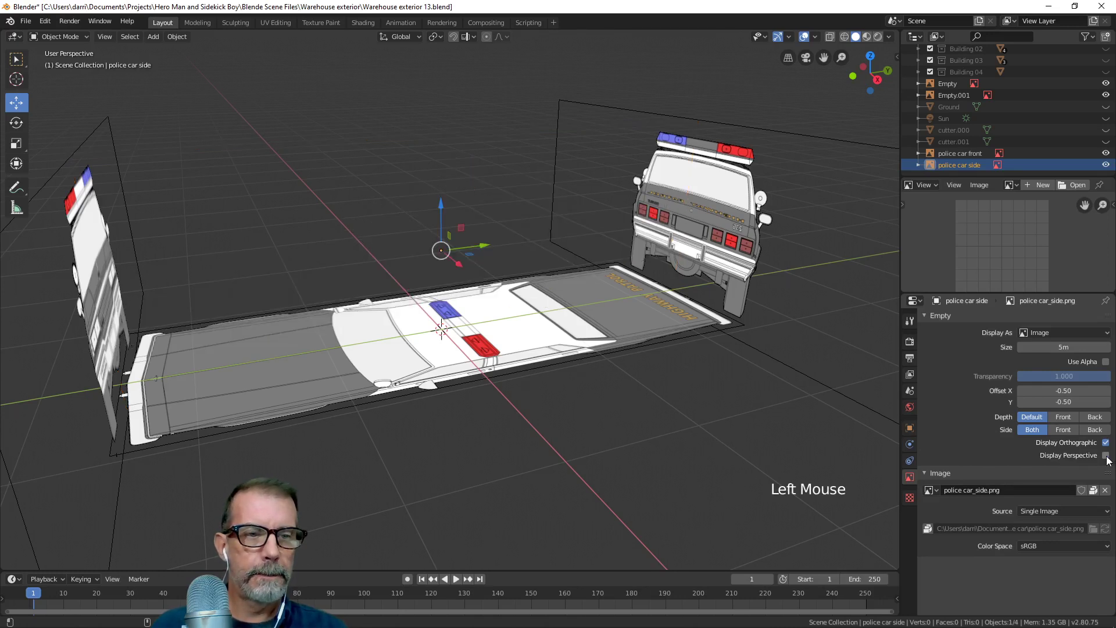
key(KP_3)
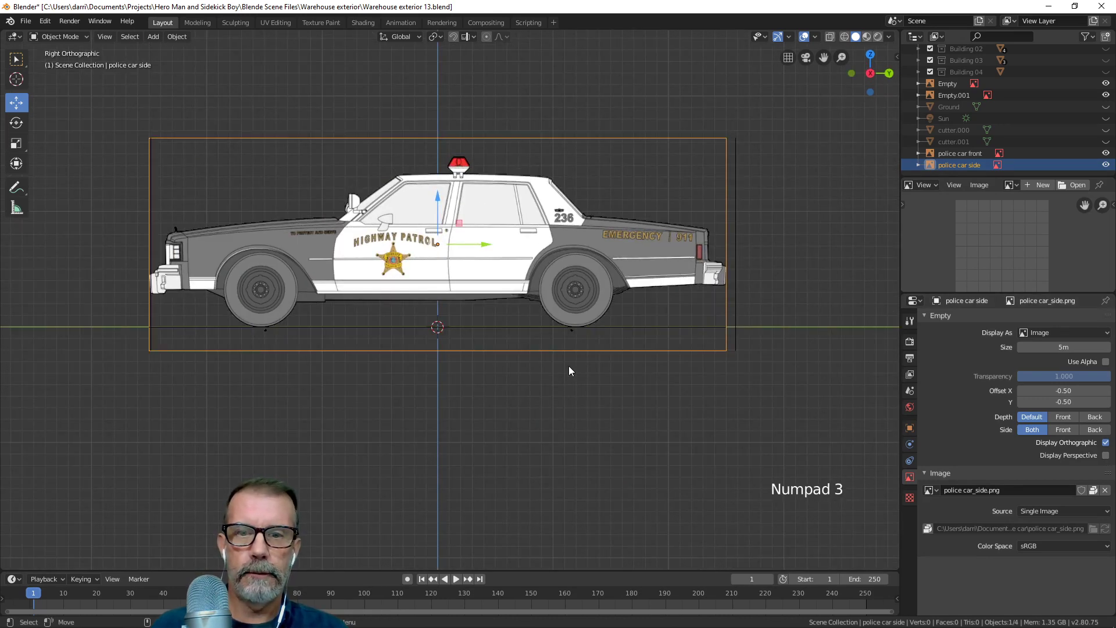
scroll(568, 367, down, 3)
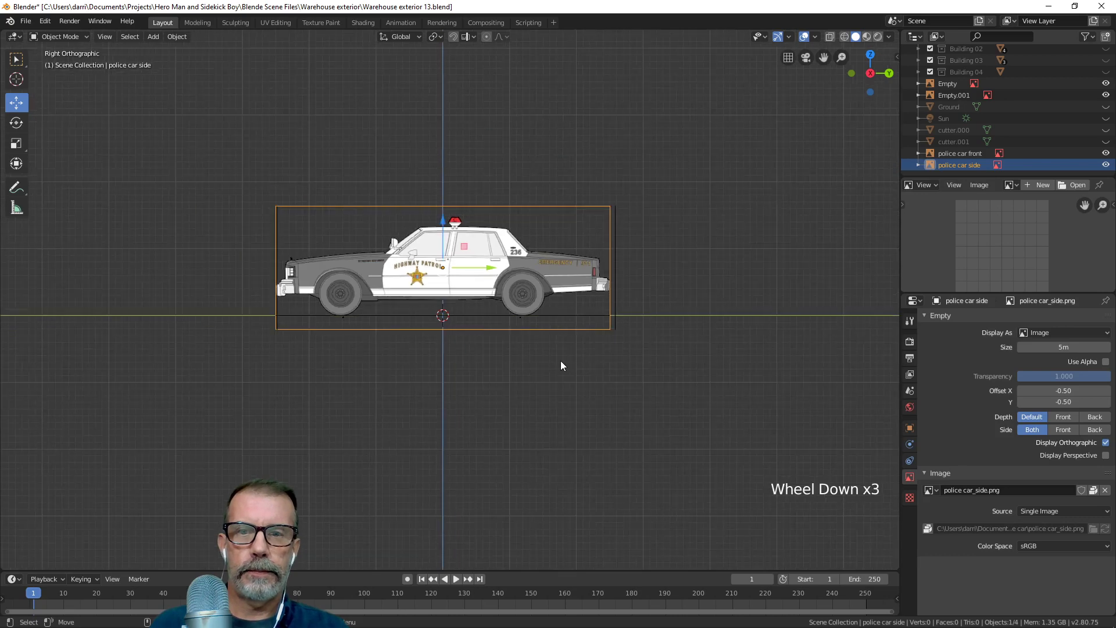
middle_drag(561, 365, 515, 406)
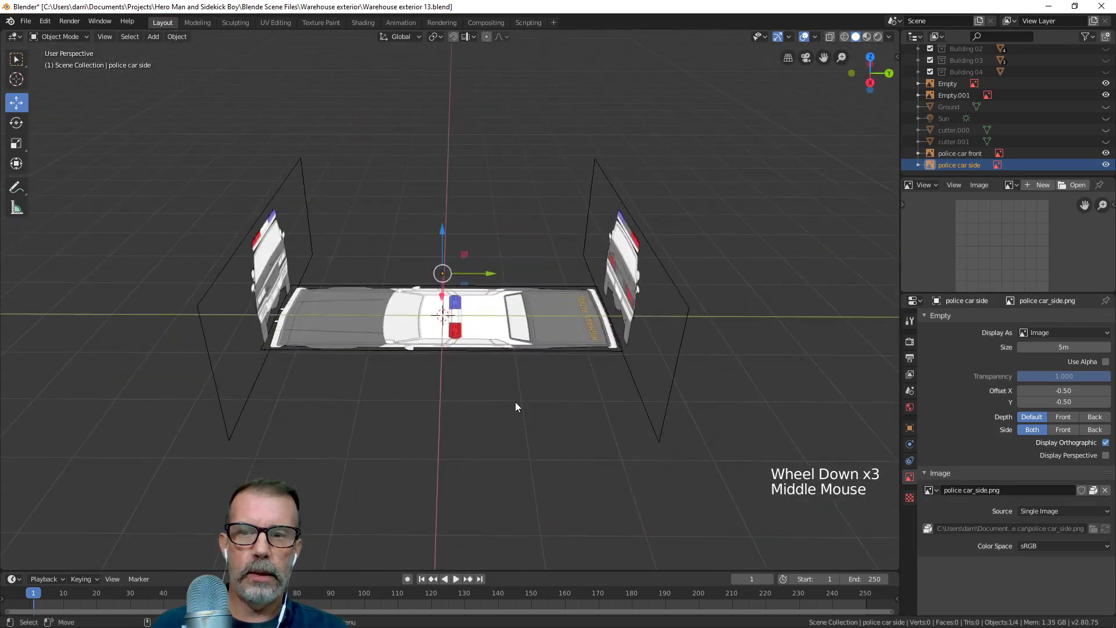
Set the police car front image's Y location to 0 m.
click(248, 395)
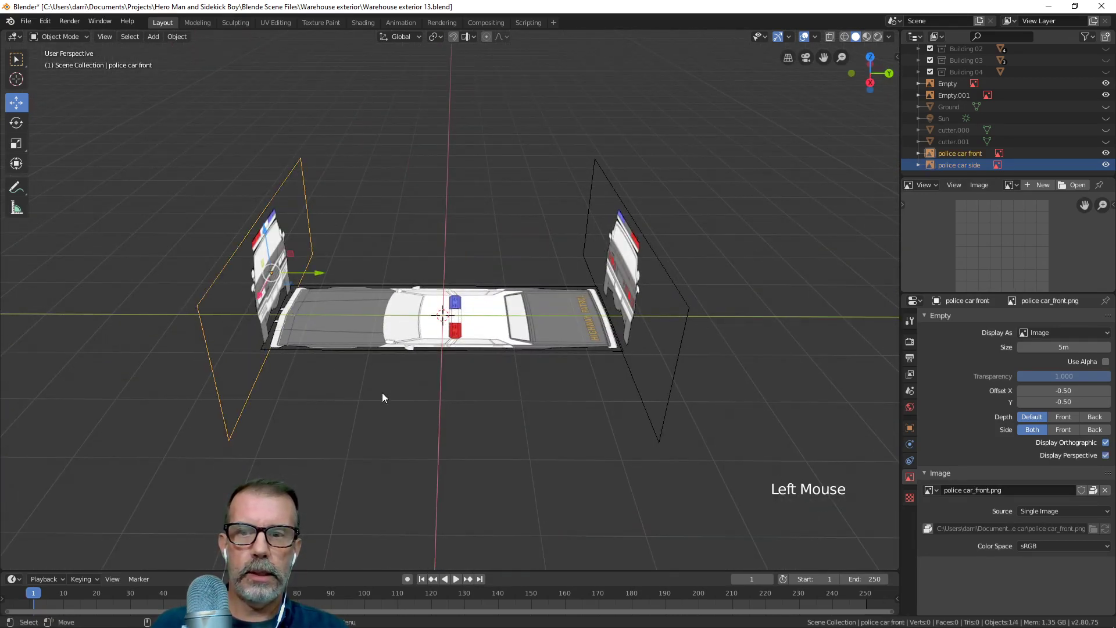
click(897, 57)
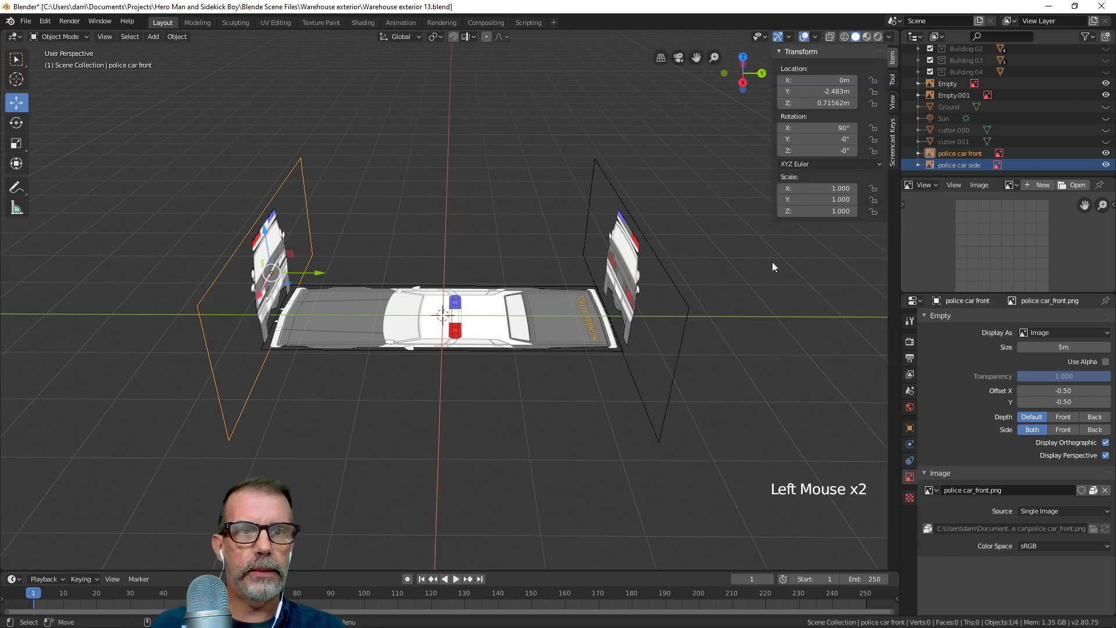
click(821, 91)
text(0m)
key(Return)
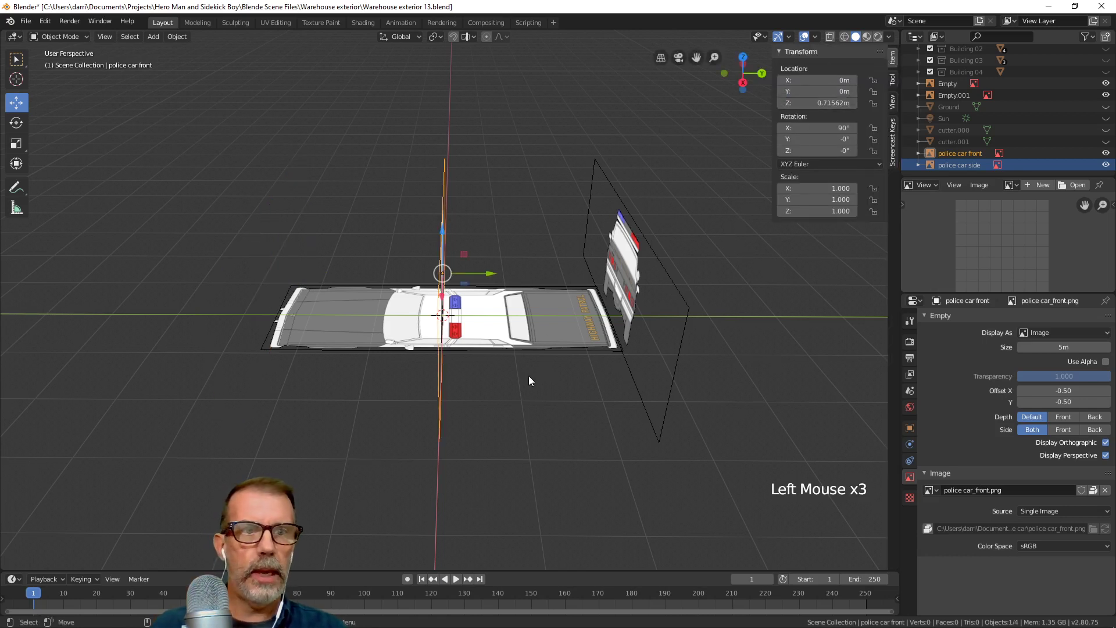
middle_drag(530, 381, 565, 367)
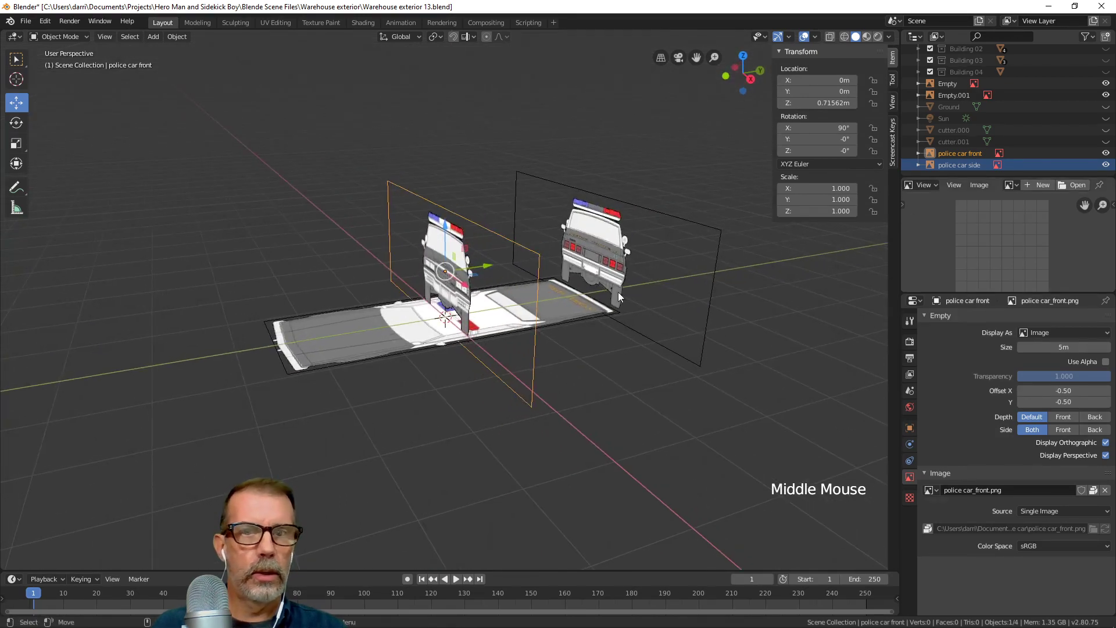
Turn off perspective display for the police car front image and check it in the front orthographic view.
click(961, 154)
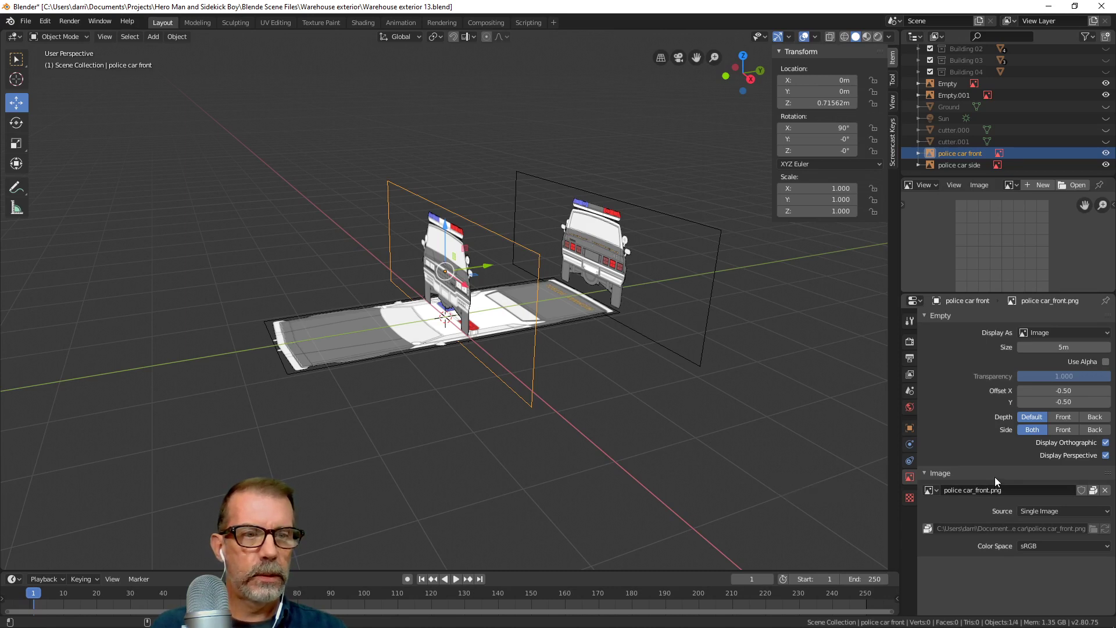
click(1104, 456)
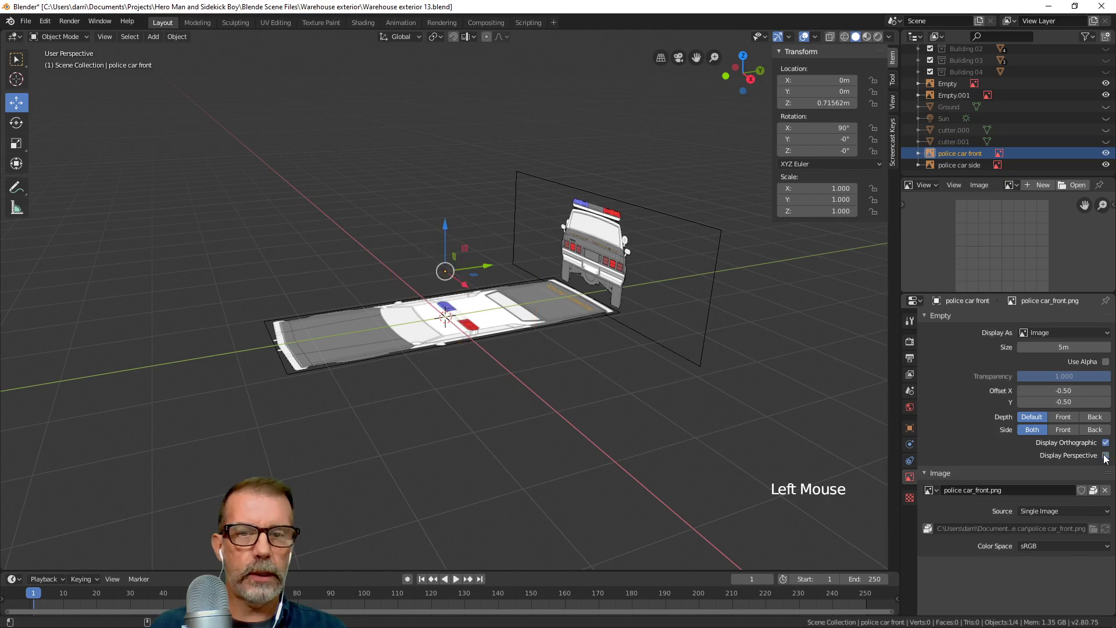
key(KP_1)
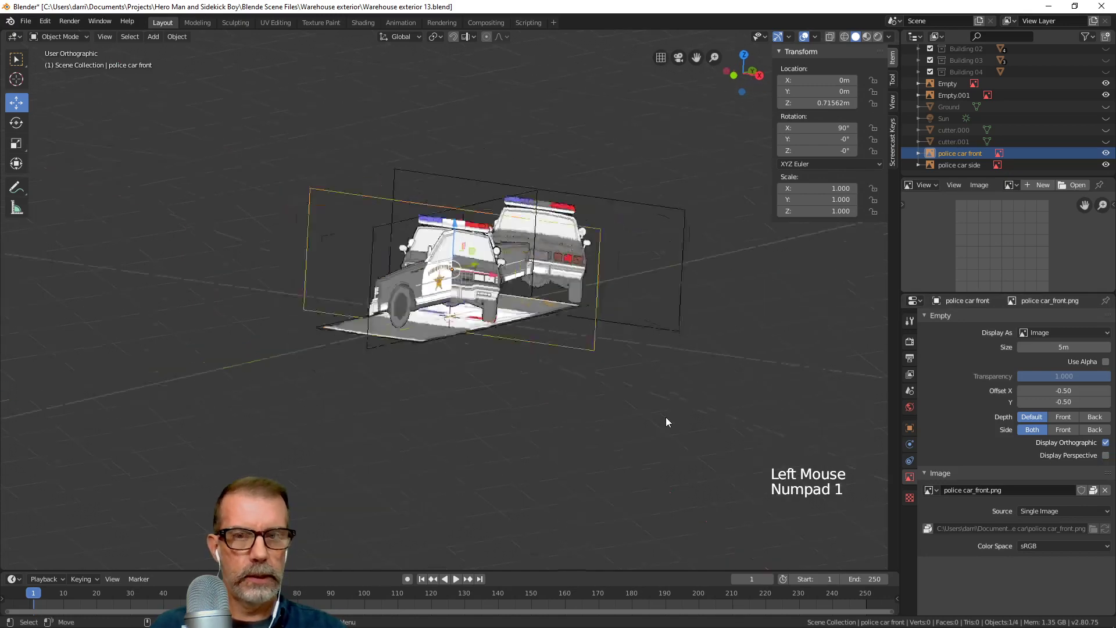
mouse_move(702, 337)
middle_down()
mouse_move(670, 352)
mouse_move(695, 344)
middle_up()
scroll(672, 352, up, 1)
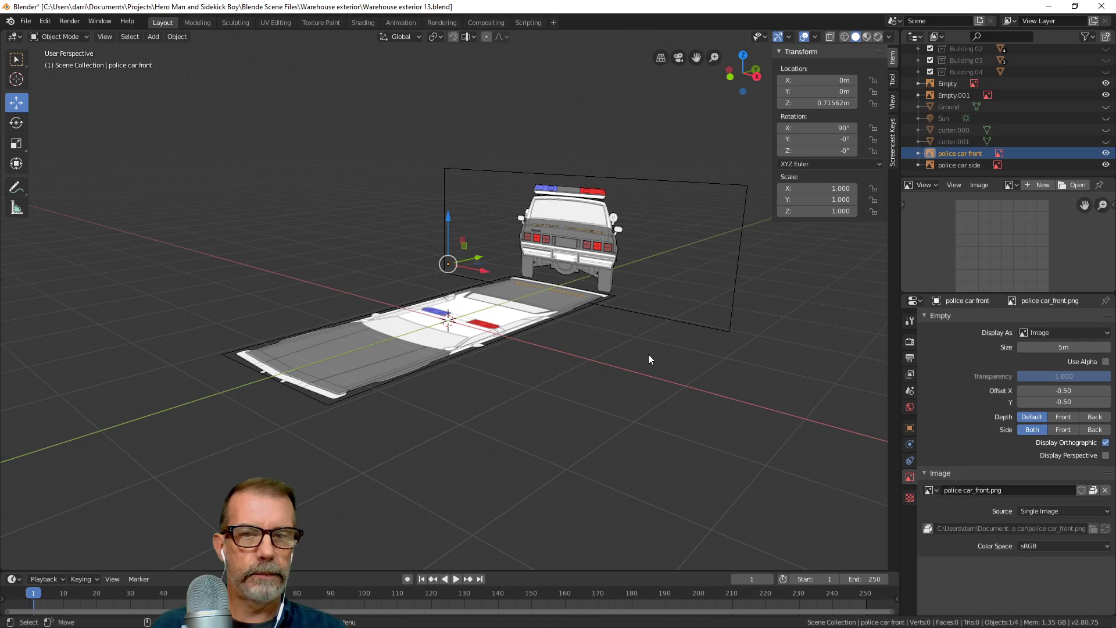
key(KP_1)
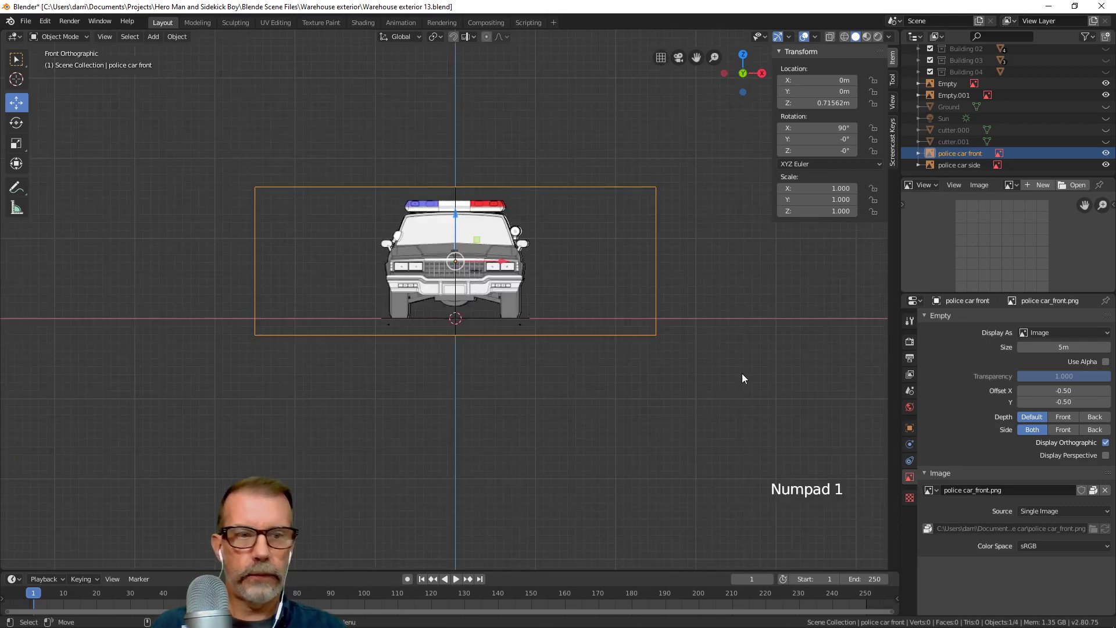
Compare the Front and Back depth options on the police car front image and set its depth to Front.
click(1069, 417)
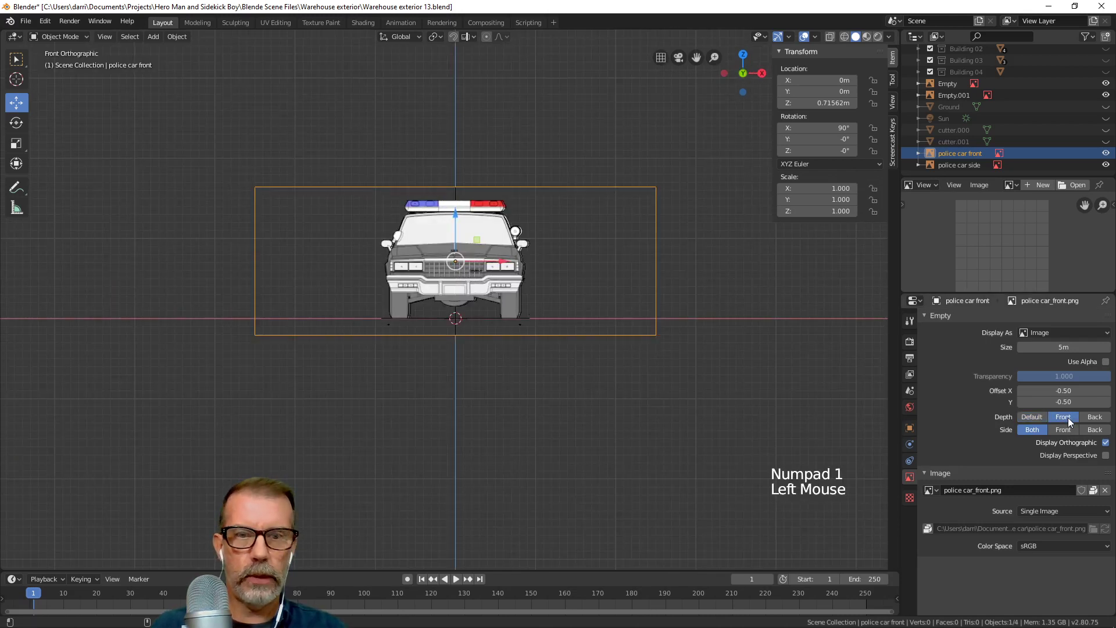
click(1096, 417)
click(1068, 417)
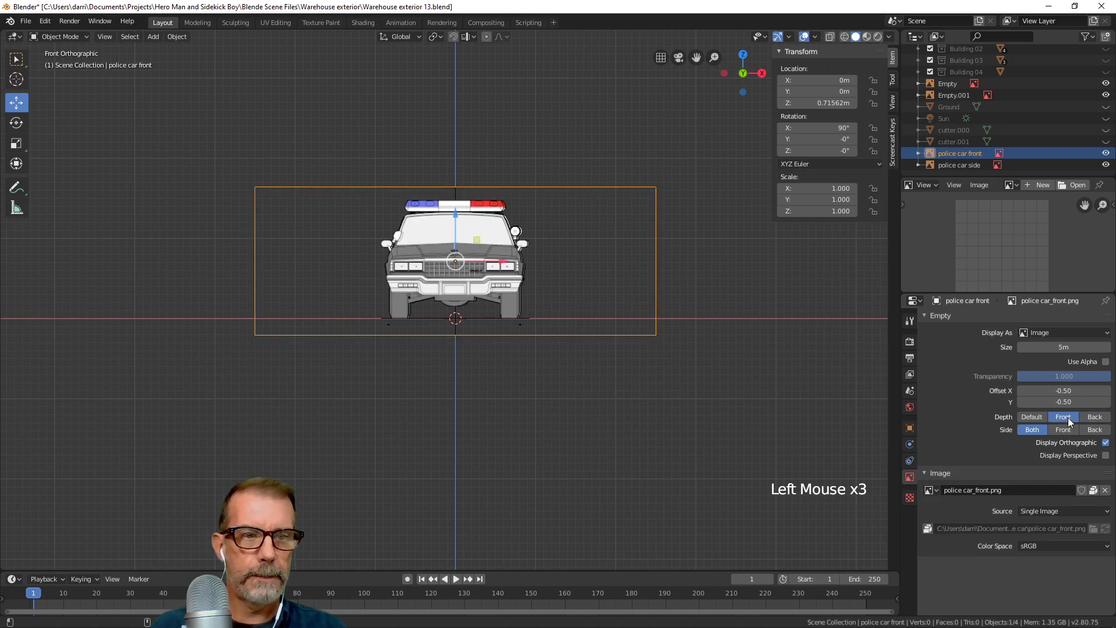
middle_drag(720, 375, 633, 399)
scroll(616, 400, down, 2)
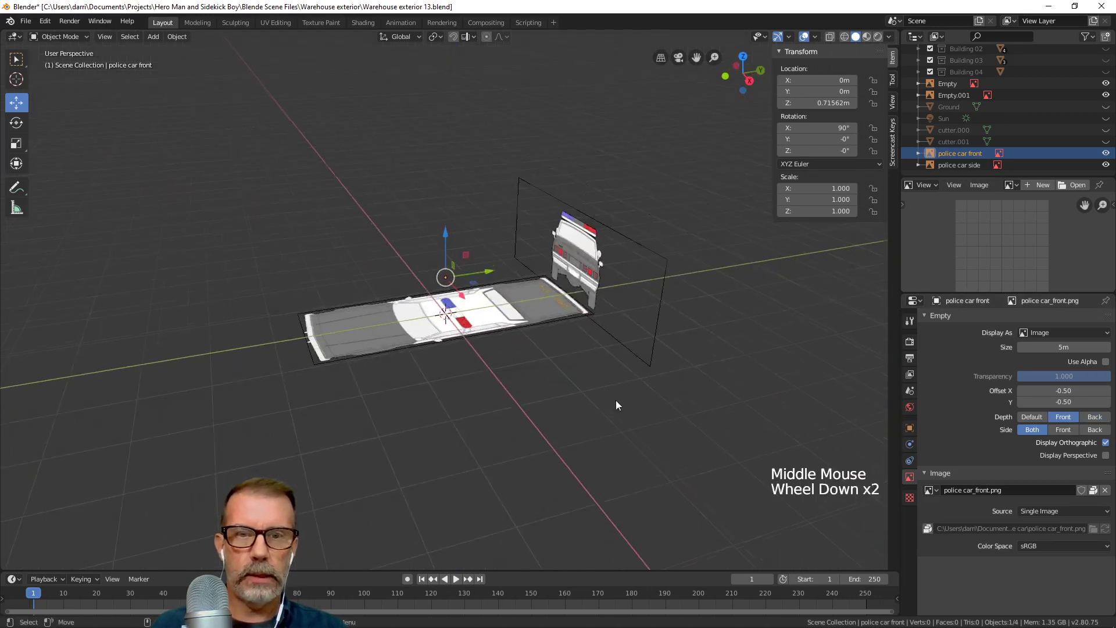
Set the back-view reference image's Y location to 0 m.
click(663, 347)
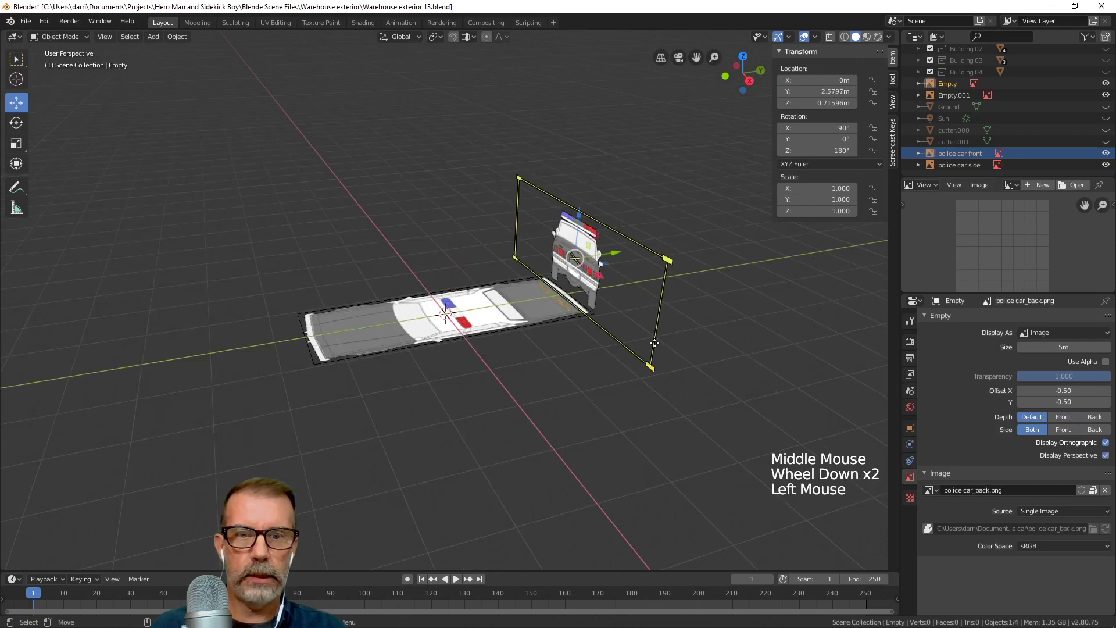
click(820, 93)
text(0)
key(Return)
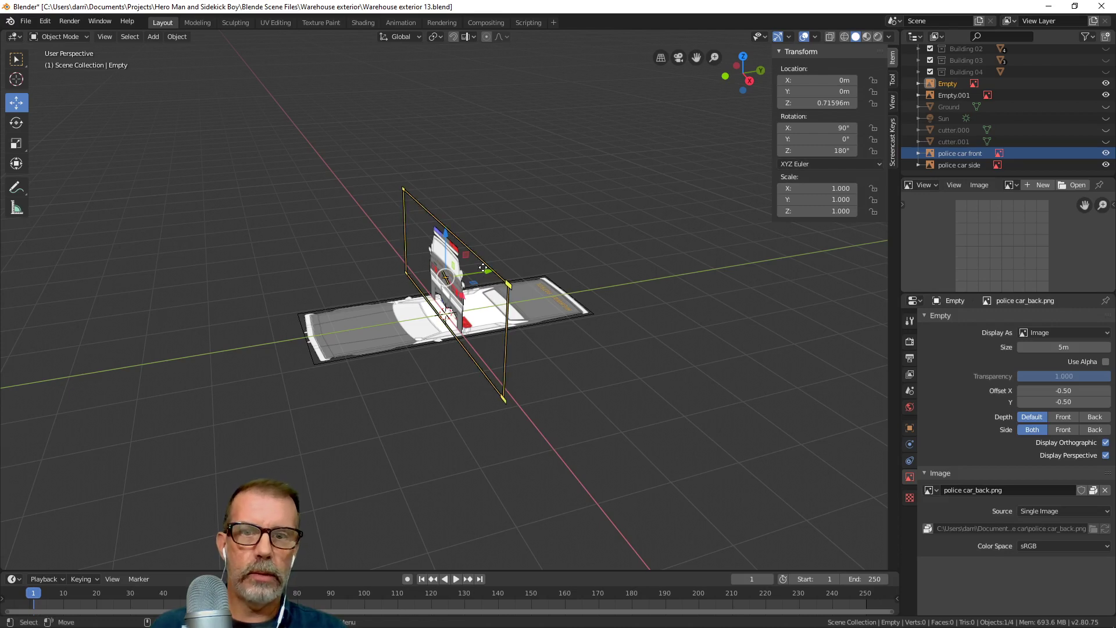
Move the back-view reference image about -2.58 m along Y, beyond the front end of the top-view car.
drag(519, 279, 550, 263)
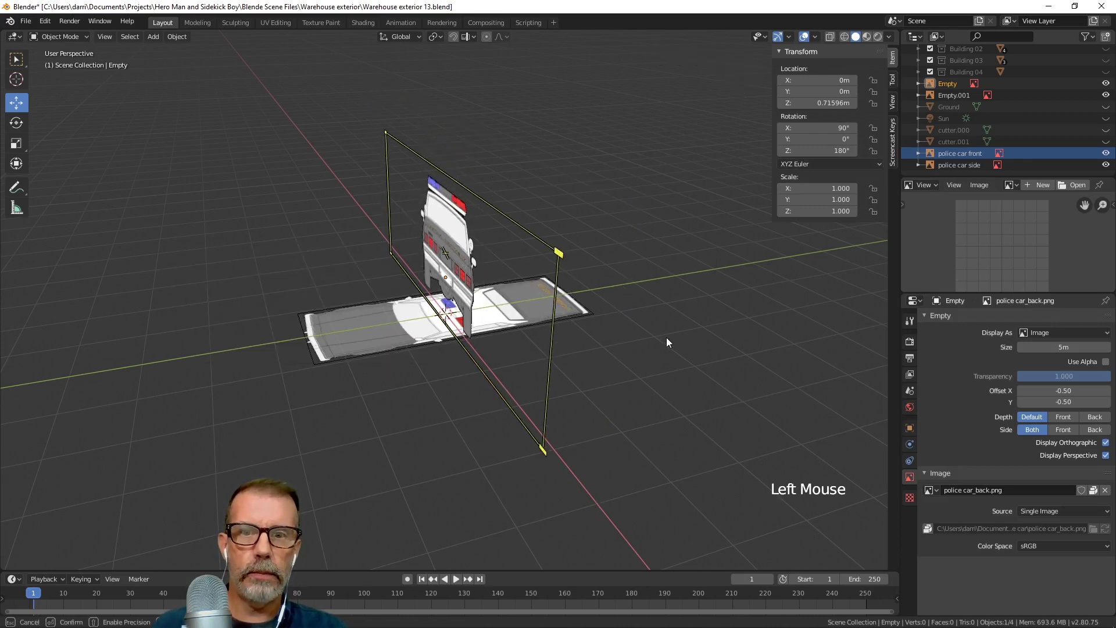
middle_drag(751, 336, 569, 324)
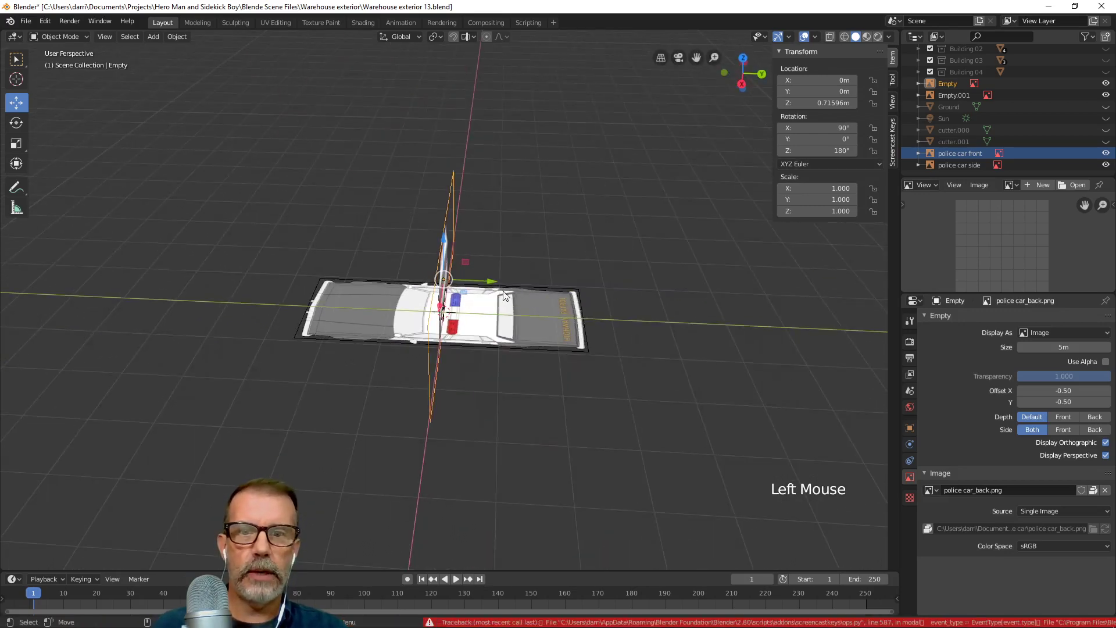
drag(493, 280, 347, 307)
middle_drag(539, 360, 560, 344)
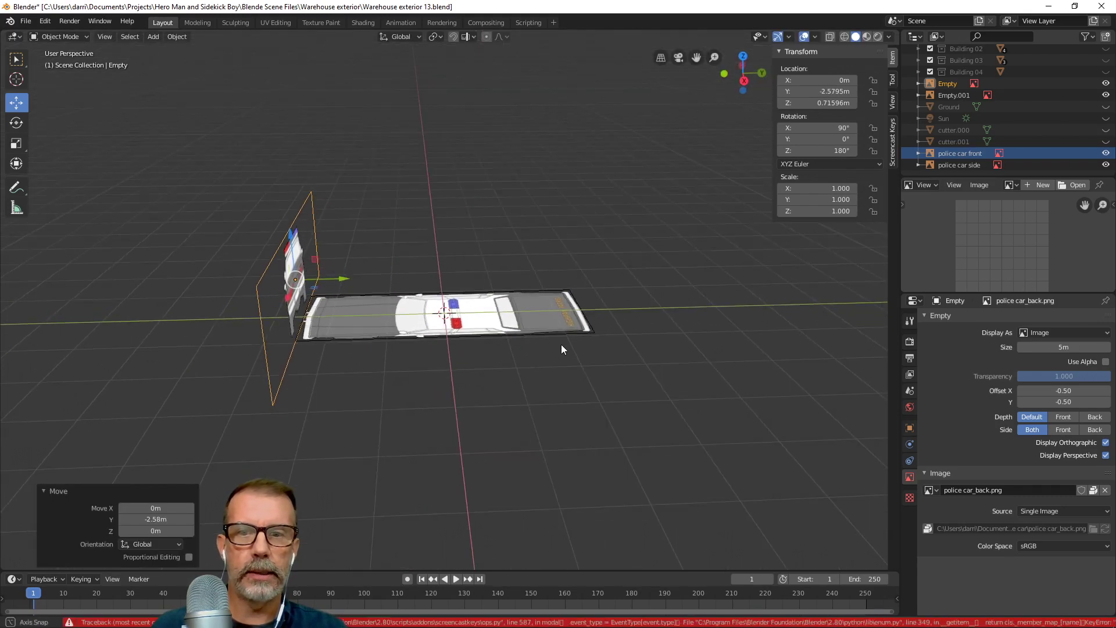
Restore Default depth and perspective display on the police car front image and move it about 2.5 m along Y to the car's rear.
click(979, 154)
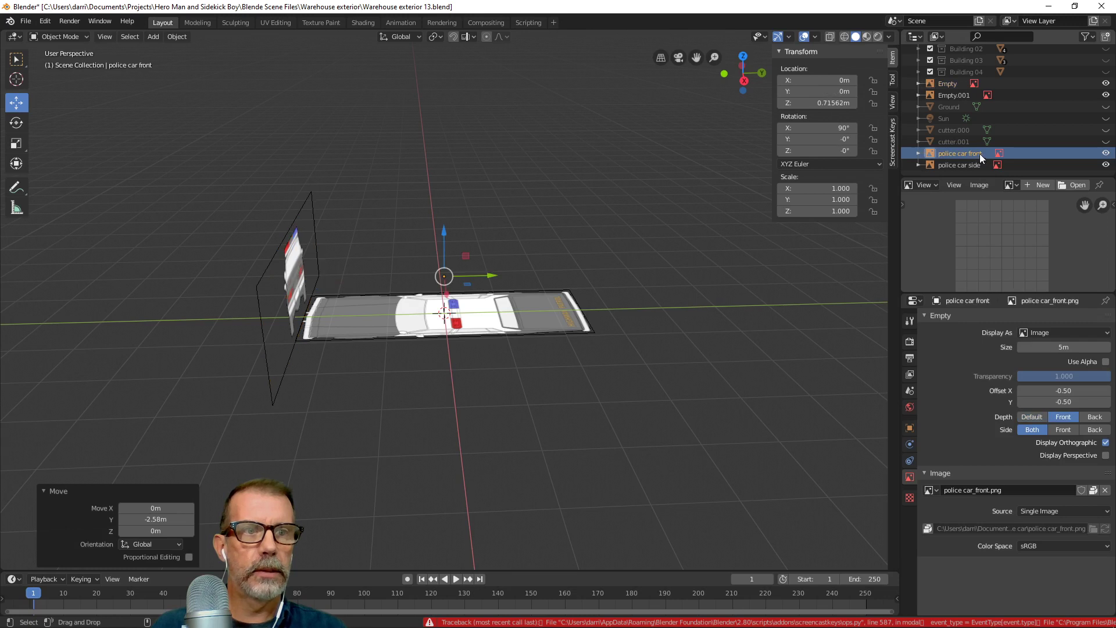
click(1032, 417)
click(1106, 455)
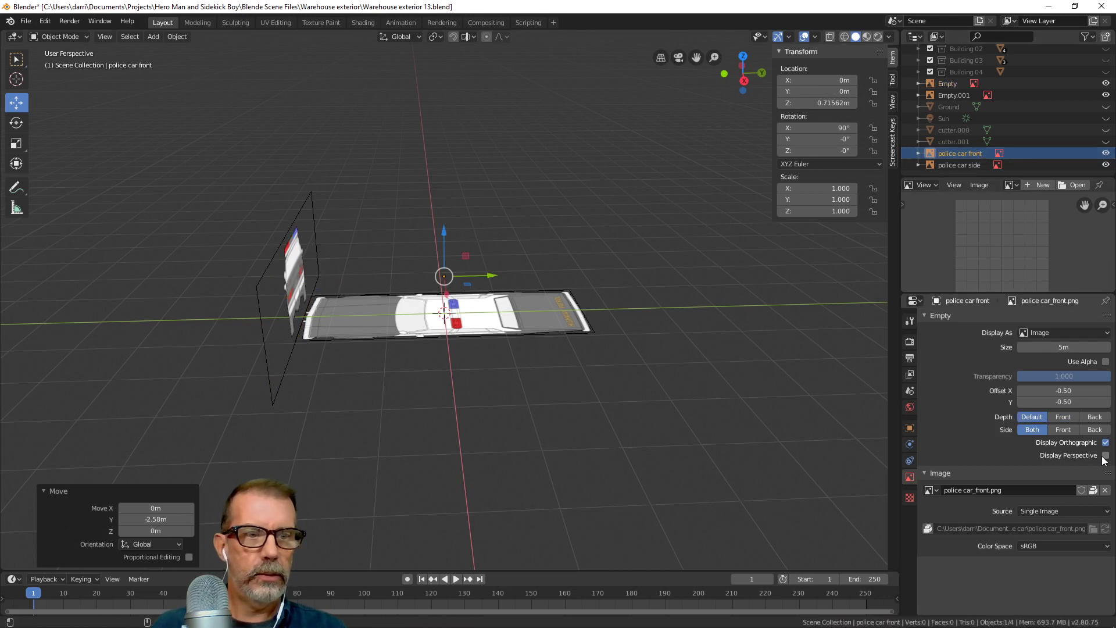
drag(492, 280, 628, 301)
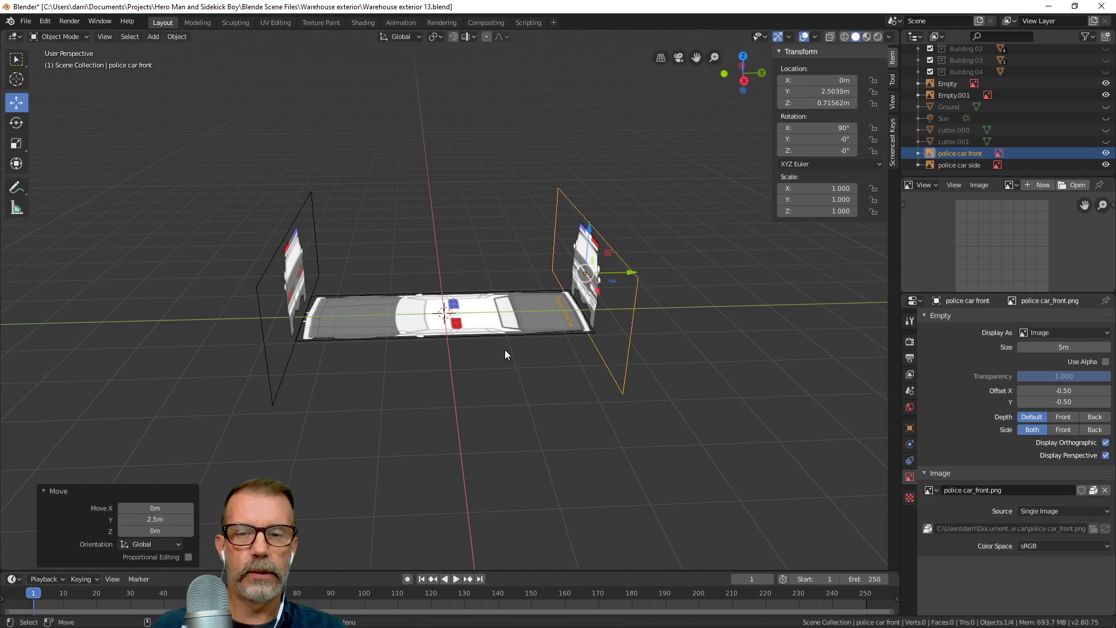
middle_drag(504, 350, 630, 276)
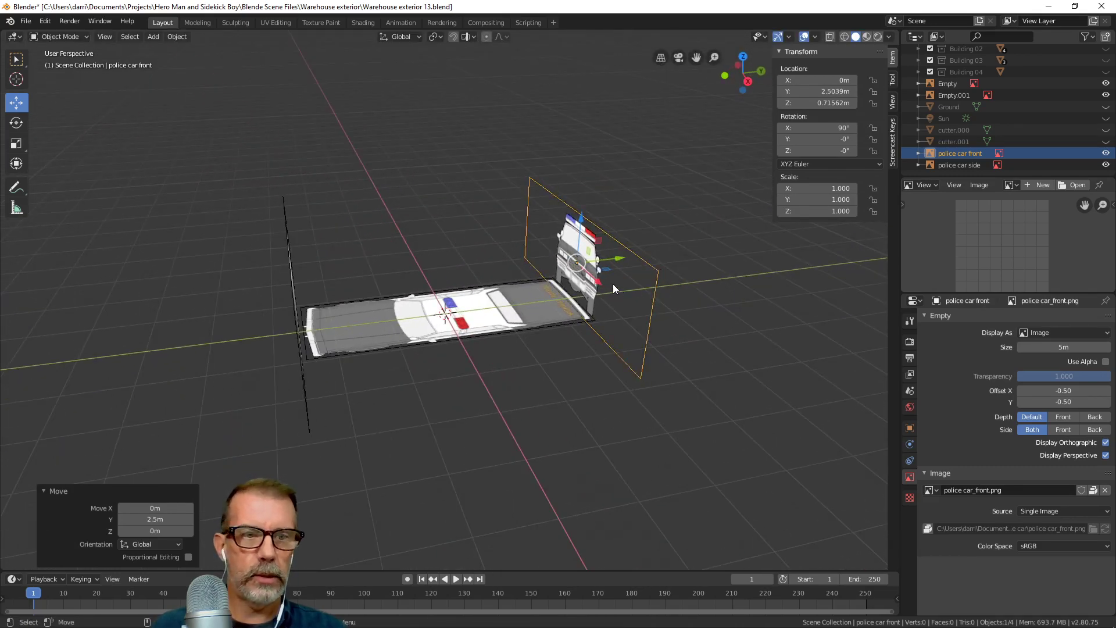
Turn perspective display off again for the police car front image and set its depth to Front in the front orthographic view.
click(1105, 455)
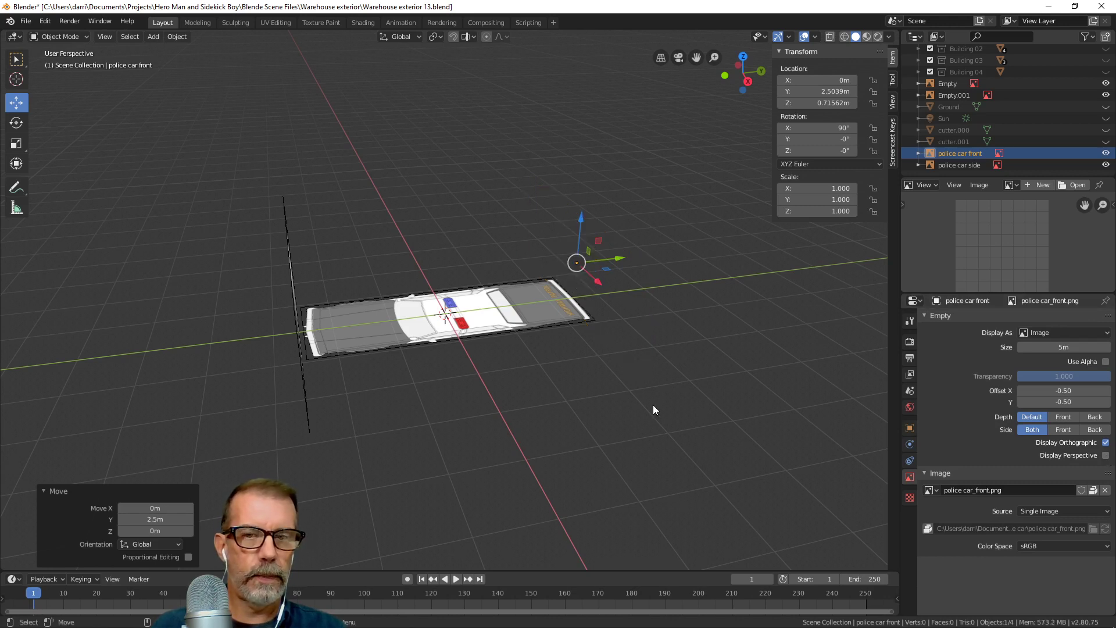
key(KP_5)
key(KP_1)
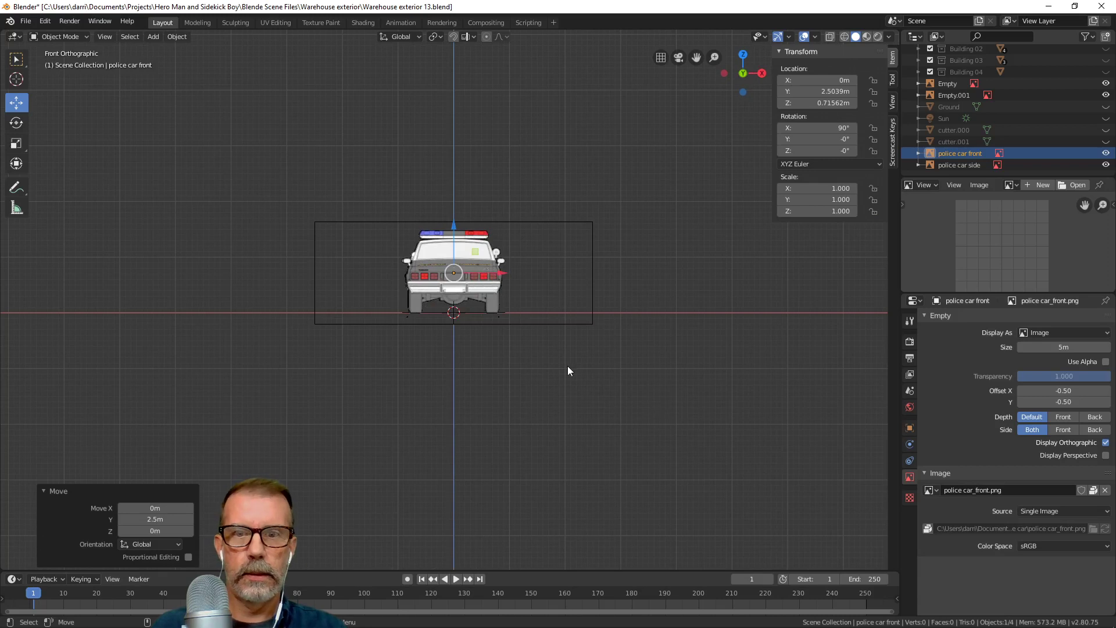
scroll(566, 364, up, 3)
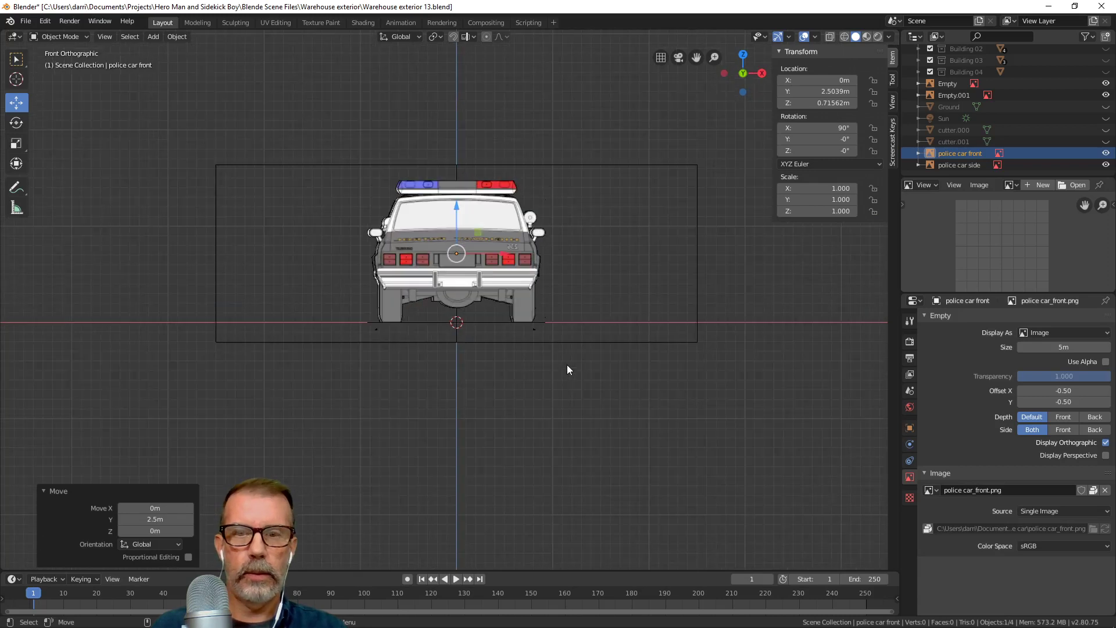
click(1062, 417)
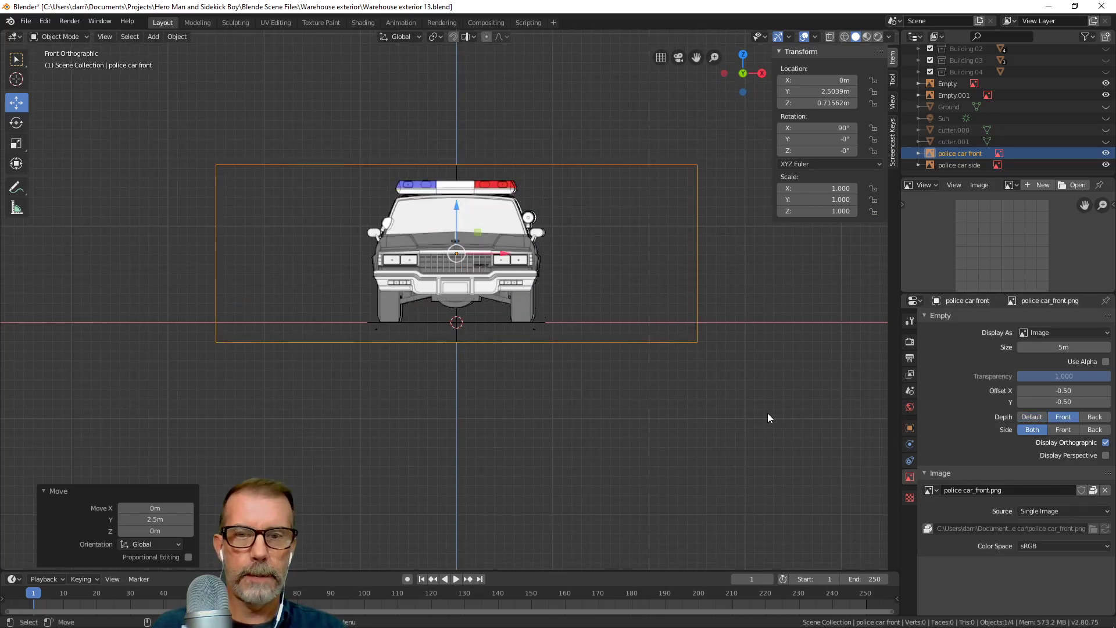
Rename the back-view reference image object to police car back.
middle_drag(767, 413, 823, 236)
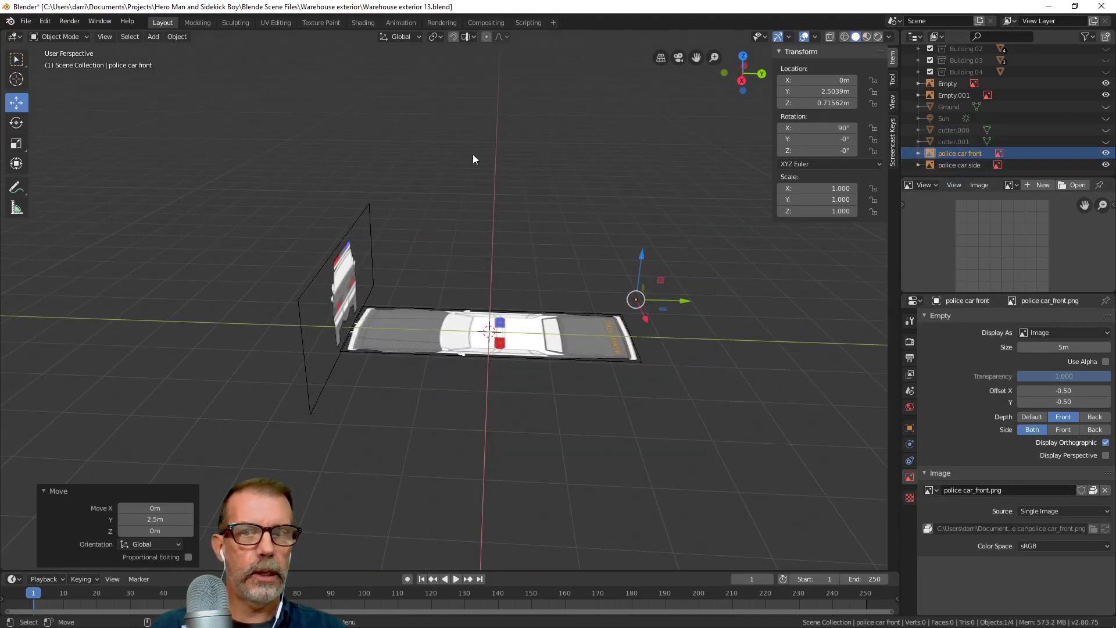
click(372, 237)
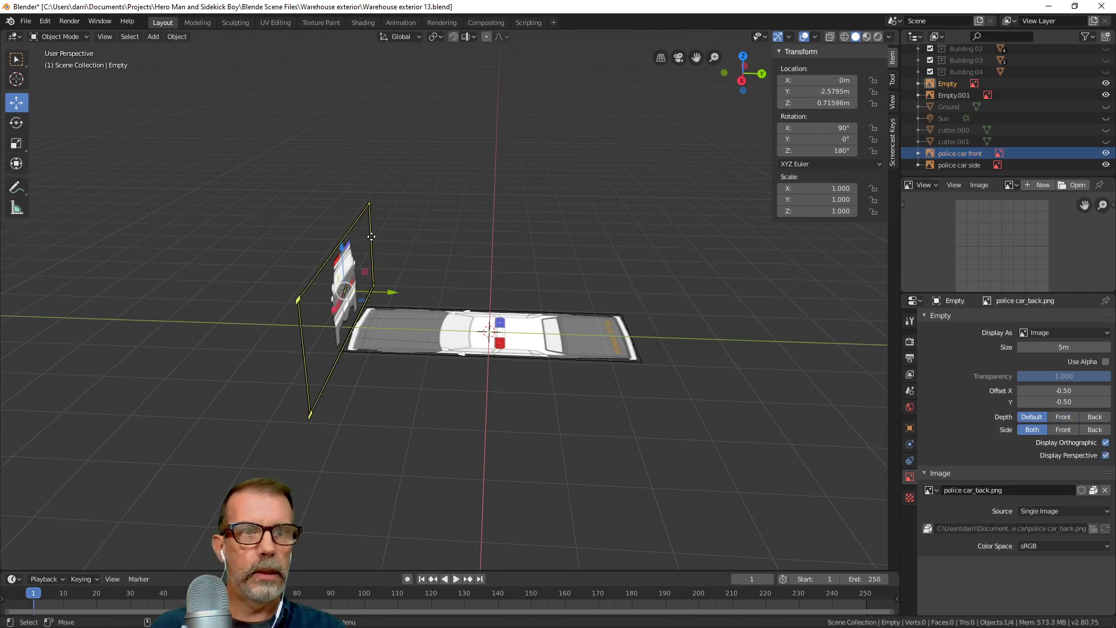
double_click(951, 84)
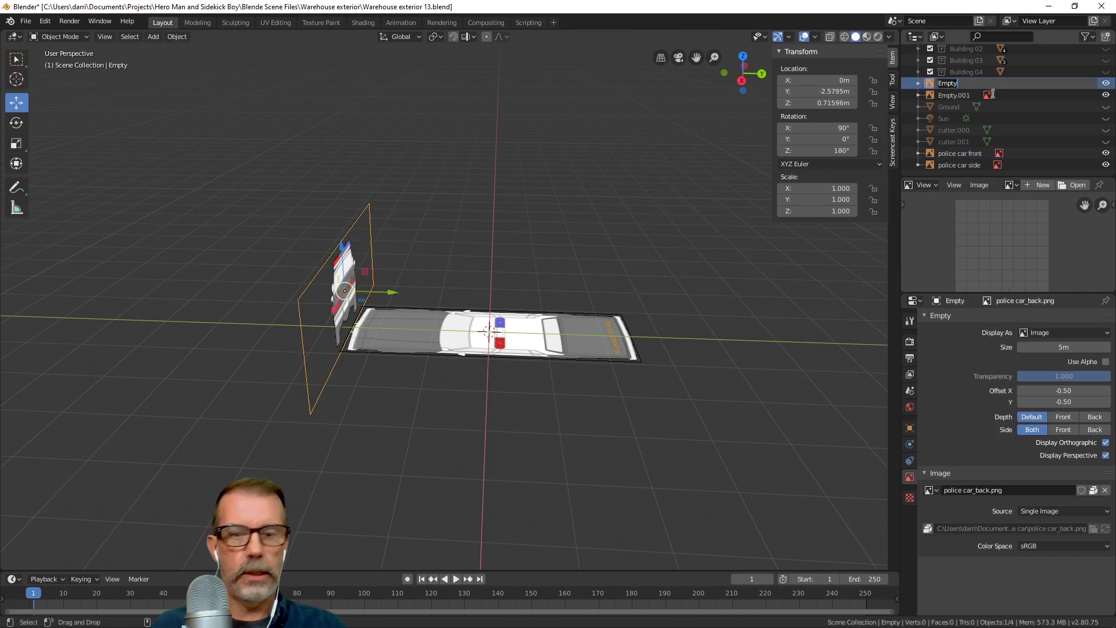
text(police car)
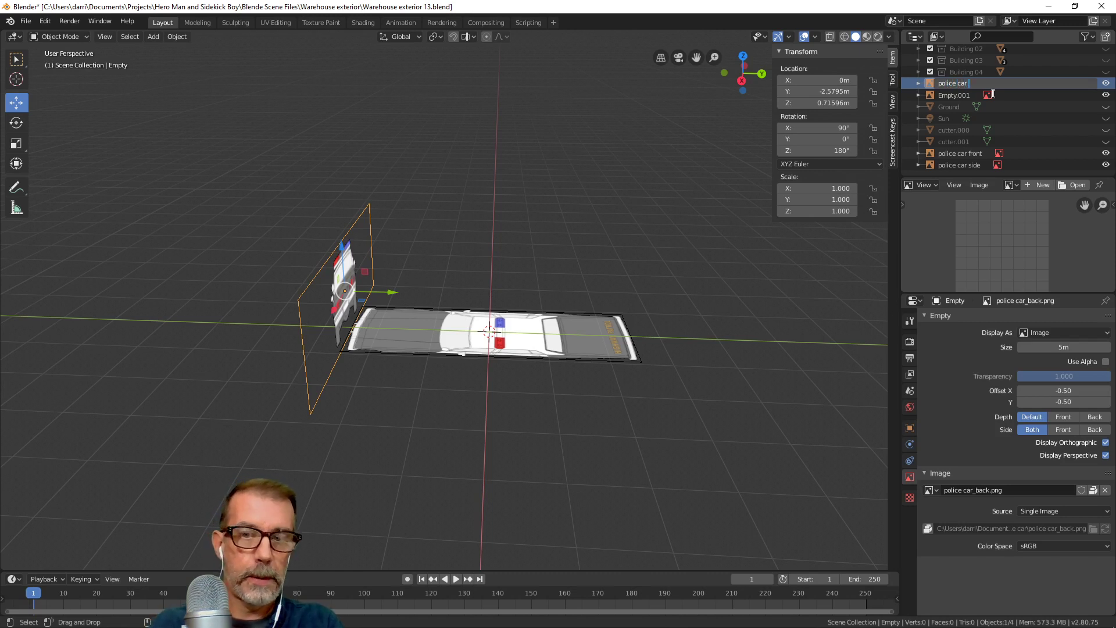
text( back)
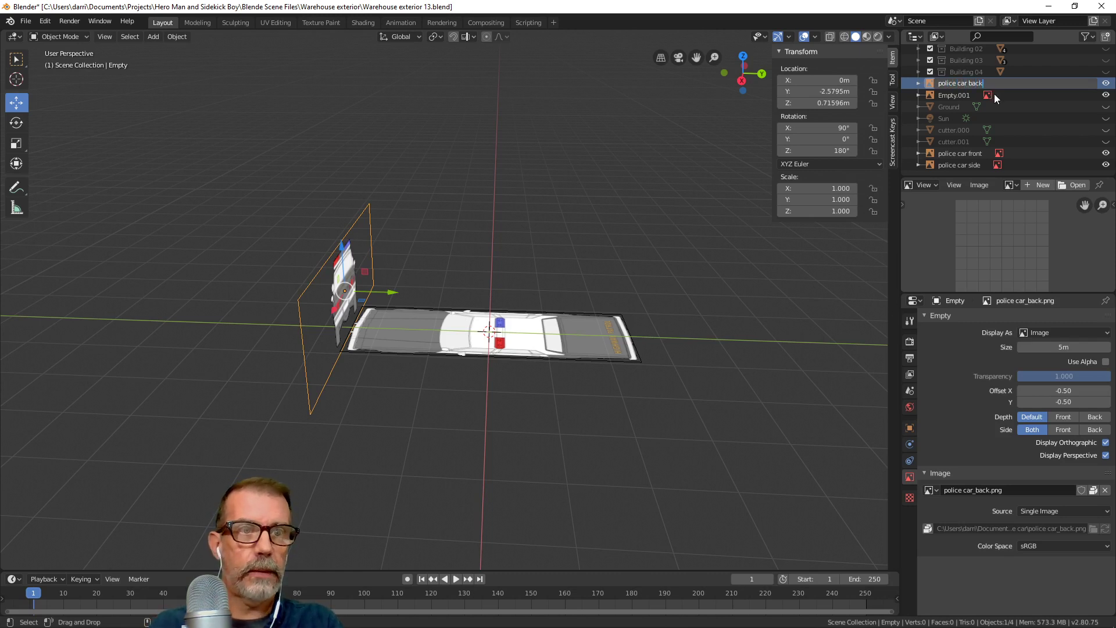
key(Return)
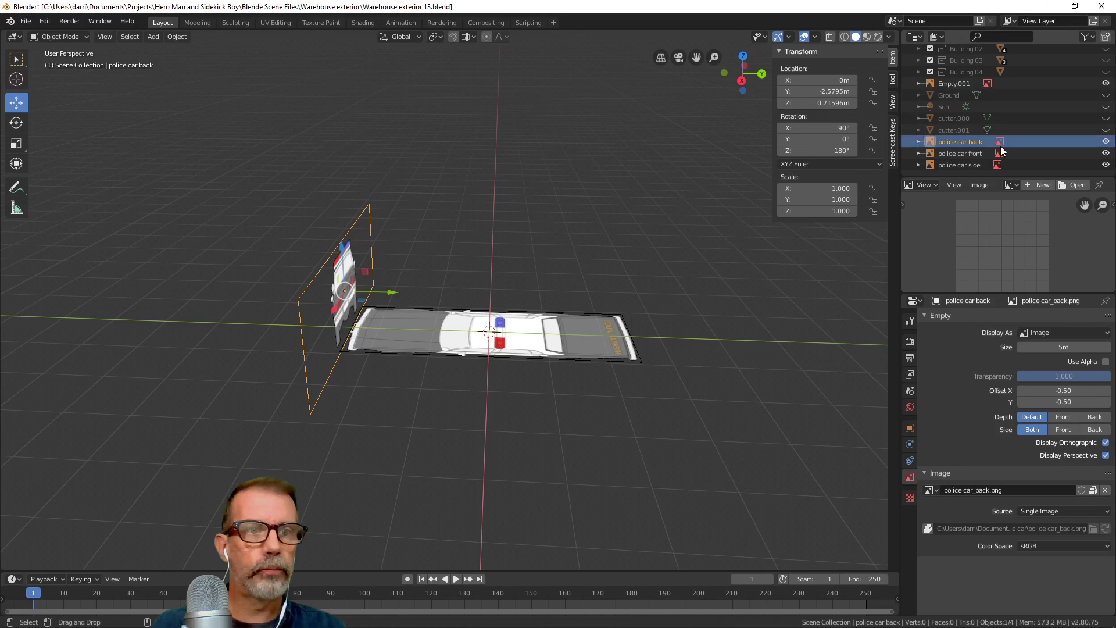
Rename the top-view reference image object to police car top.
click(962, 83)
middle_drag(655, 256, 659, 283)
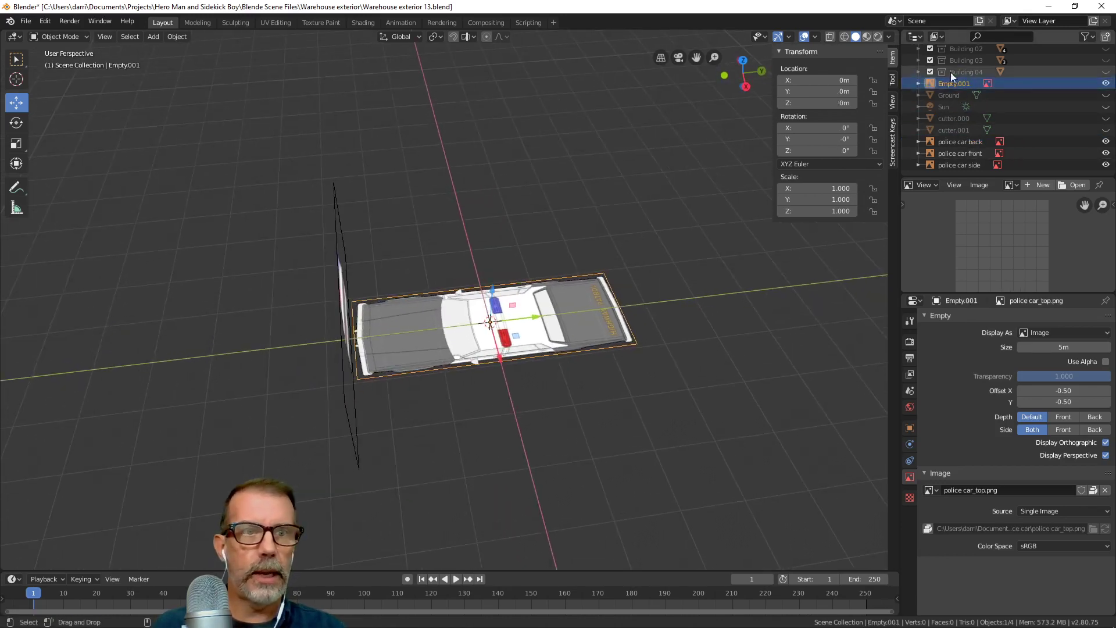
double_click(962, 82)
text(polic ca)
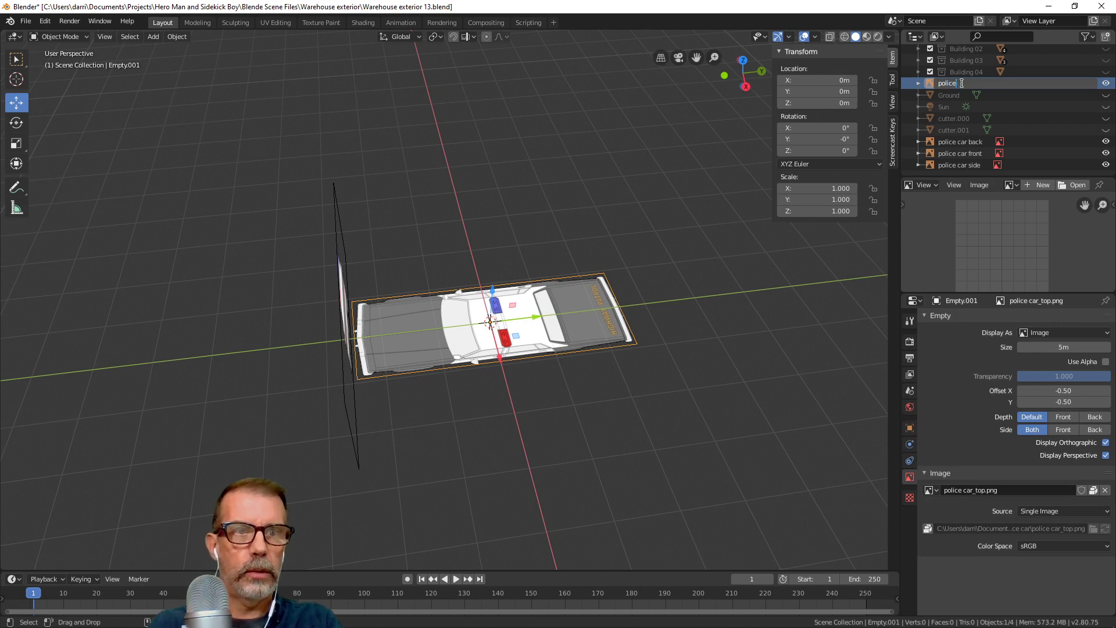
text( car)
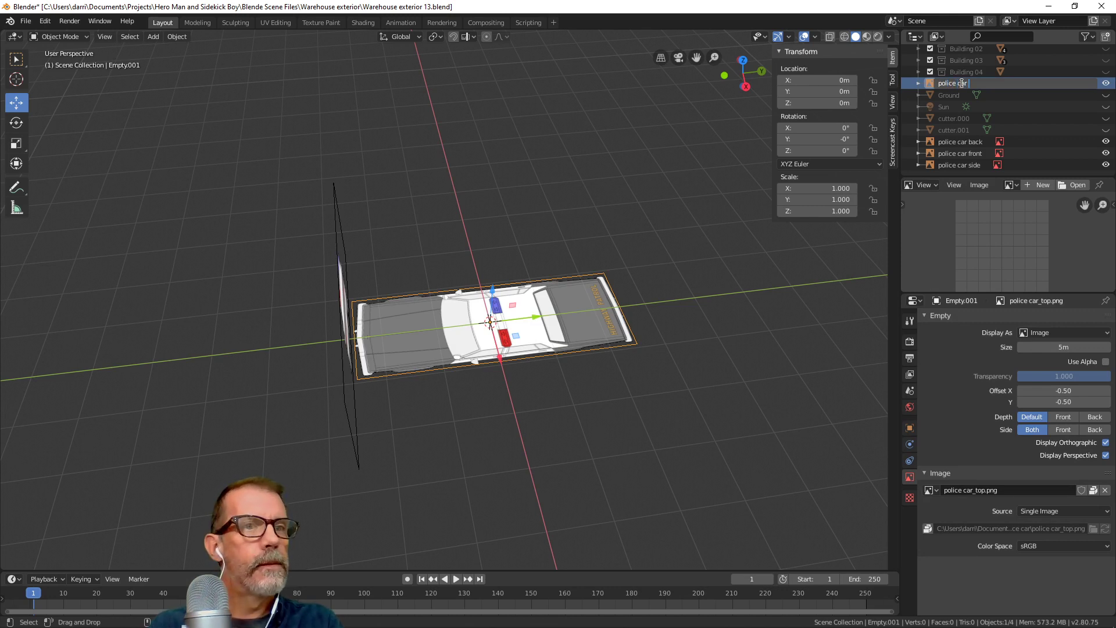
text( top)
key(Return)
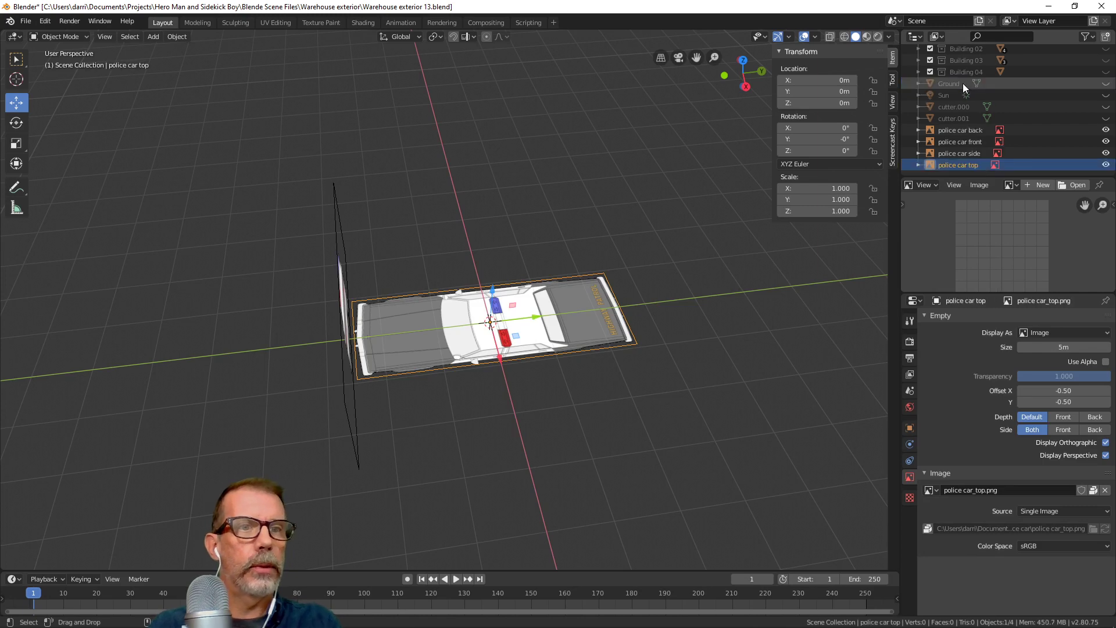
Check the reference from the back orthographic view and set the police car front image's depth to Default.
click(353, 441)
middle_drag(459, 440, 511, 384)
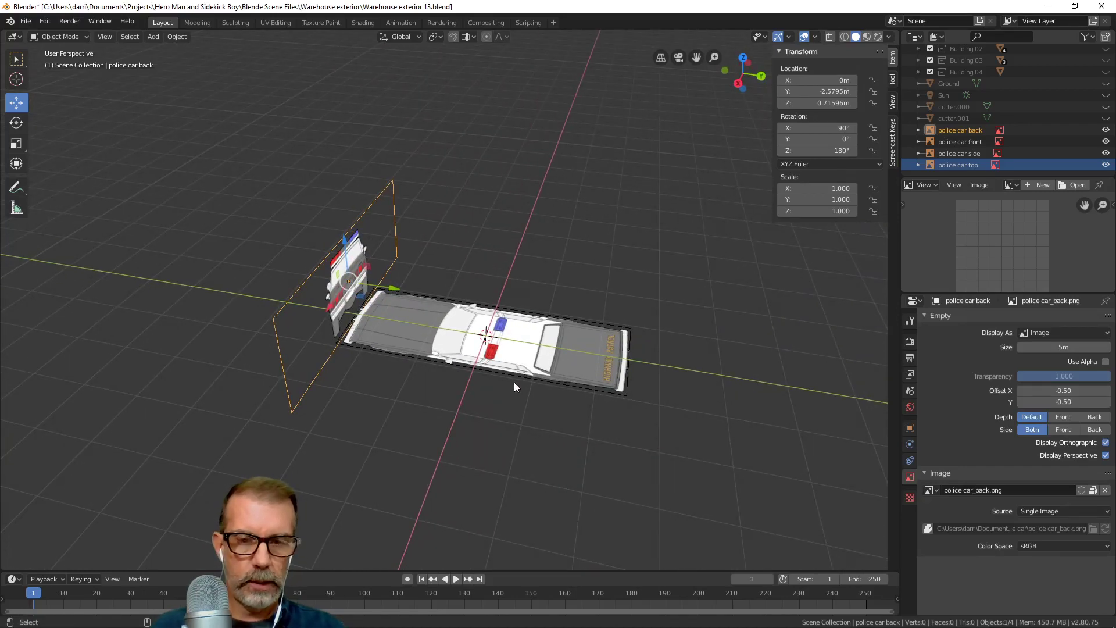
key(ctrl+KP_1)
scroll(443, 387, up, 2)
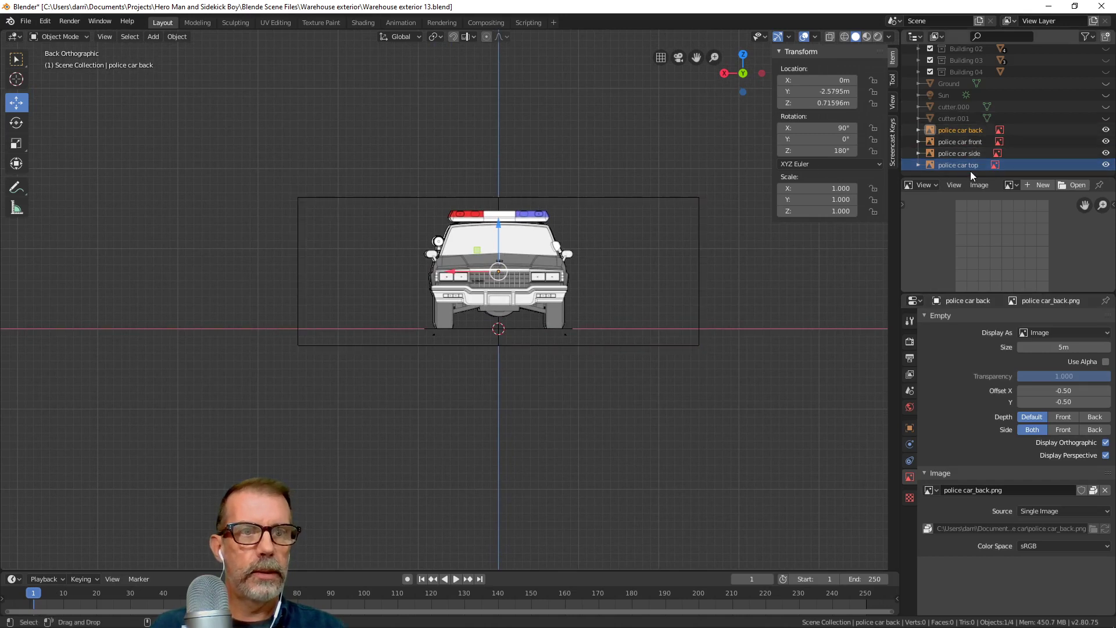
click(978, 144)
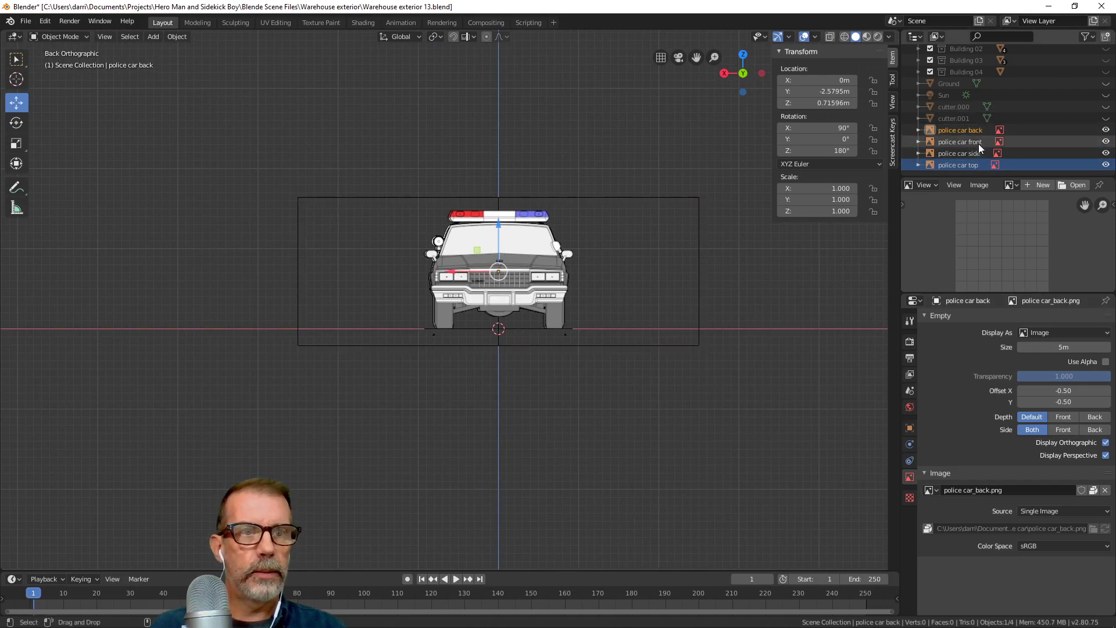
click(1032, 417)
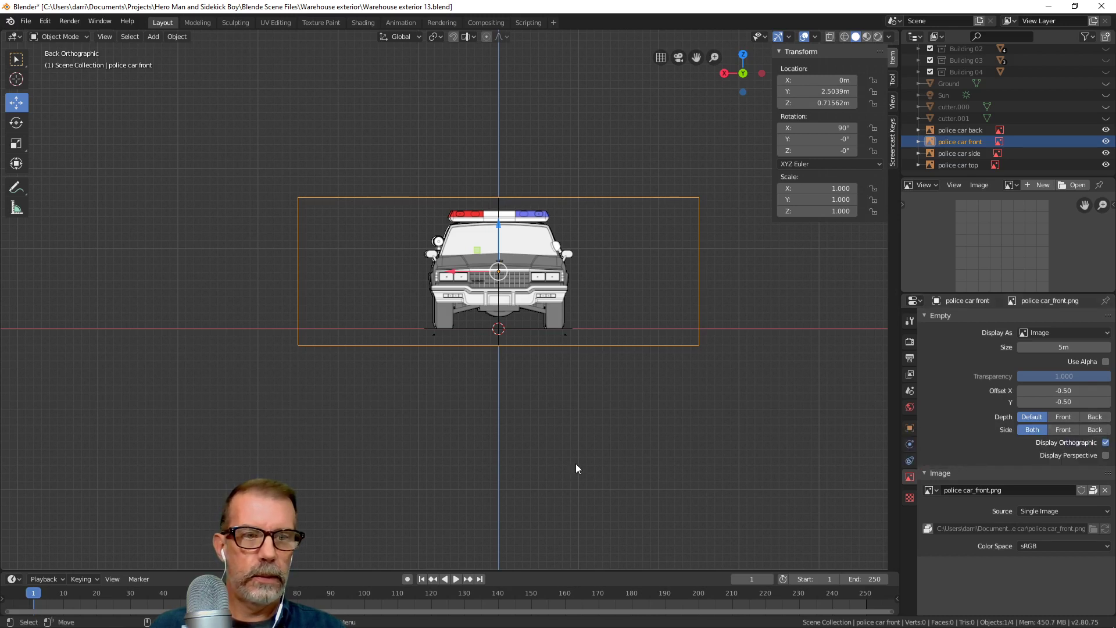
Enable perspective display for the police car front image and move it about -7.16 m along Y, past the back-view image.
scroll(565, 393, down, 4)
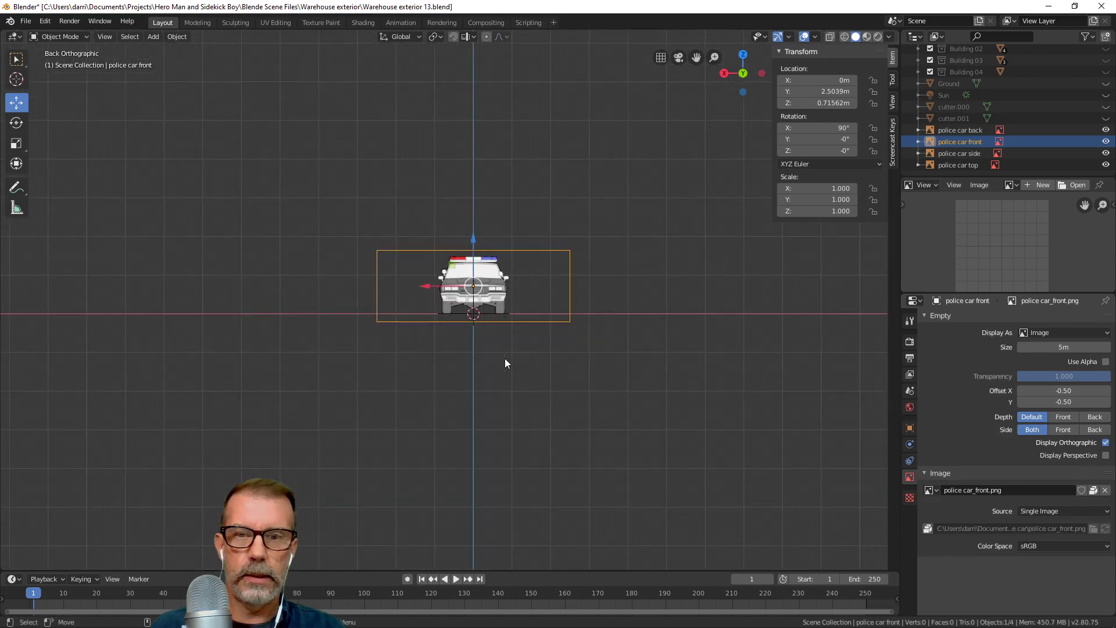
middle_drag(505, 358, 552, 404)
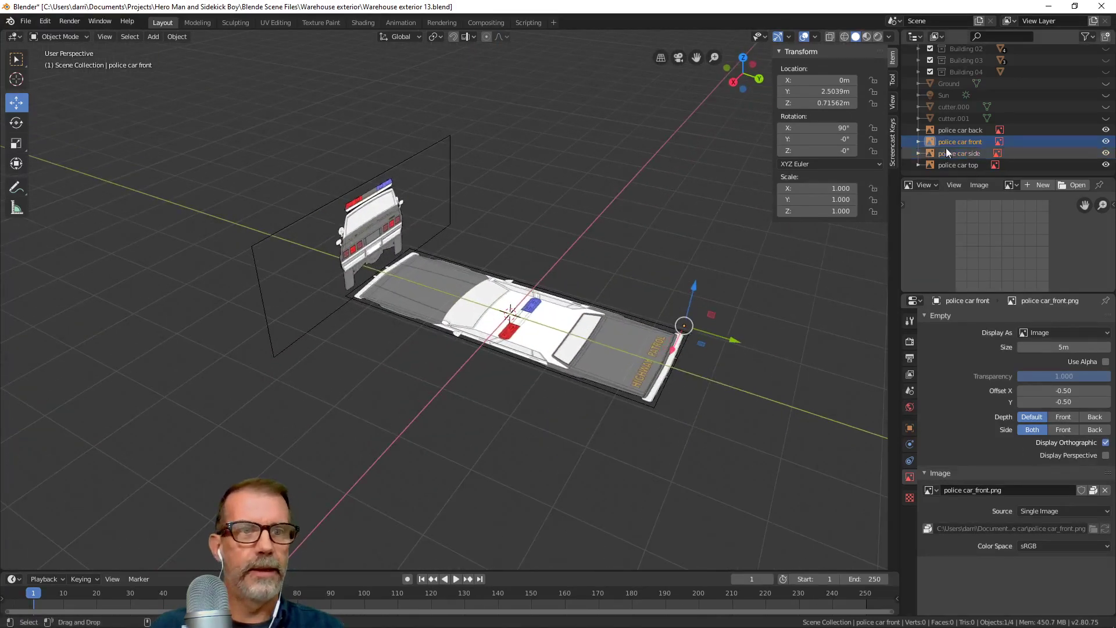
click(1105, 455)
scroll(682, 407, down, 5)
mouse_move(659, 402)
middle_down()
mouse_move(689, 397)
mouse_move(653, 388)
middle_up()
scroll(651, 395, up, 5)
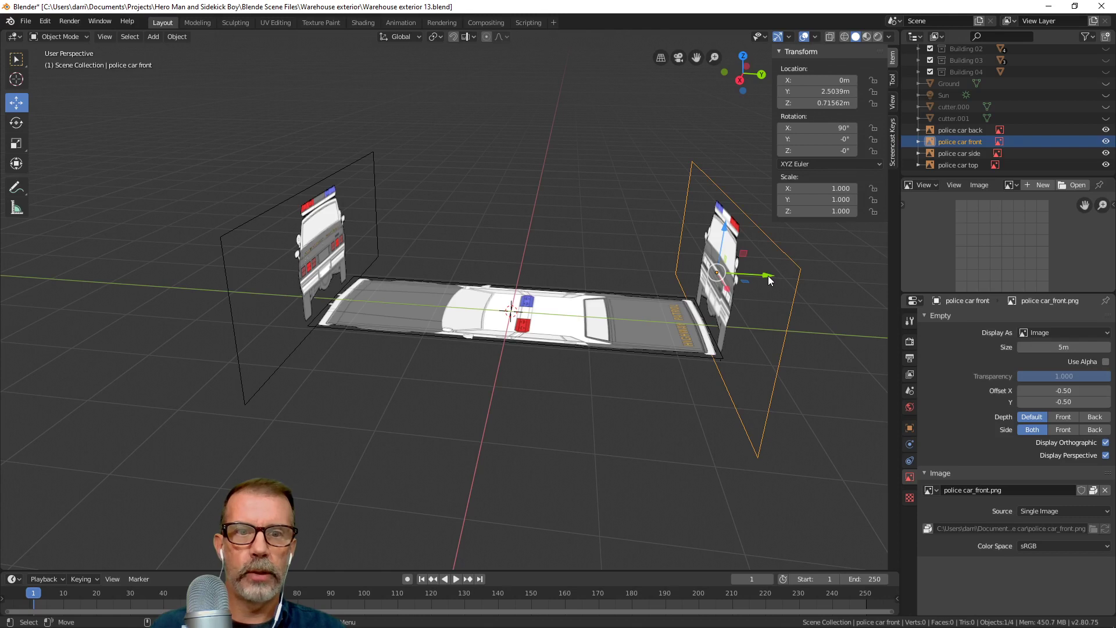
drag(768, 274, 191, 256)
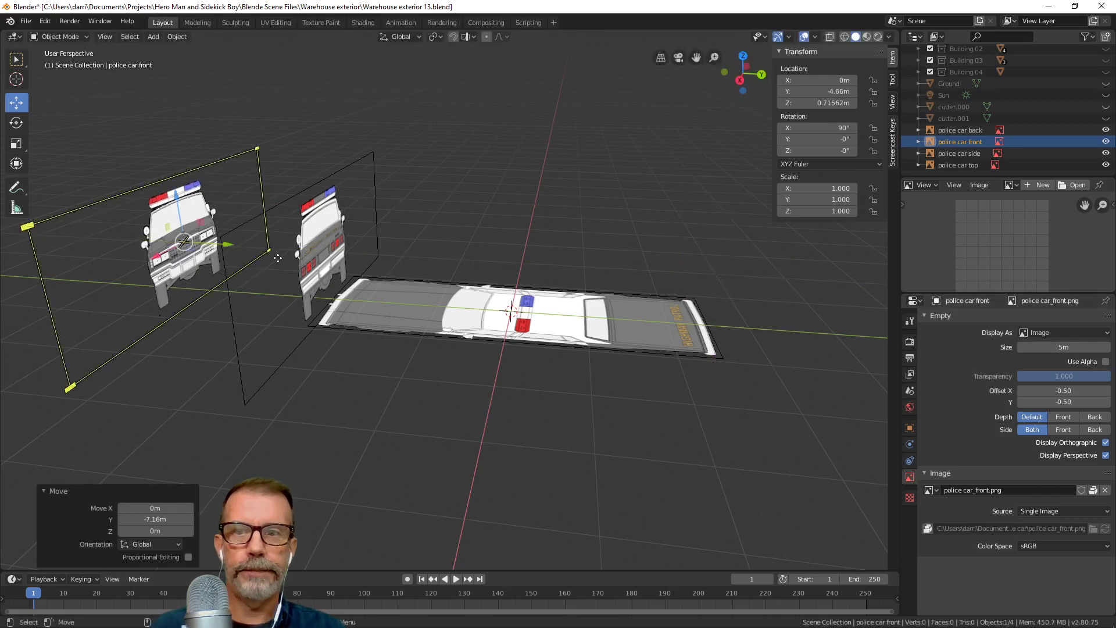
Move the police car back image about 5.1 m along Y to the car's rear and the front image about 2.12 m to its front end.
click(281, 202)
drag(368, 253, 756, 314)
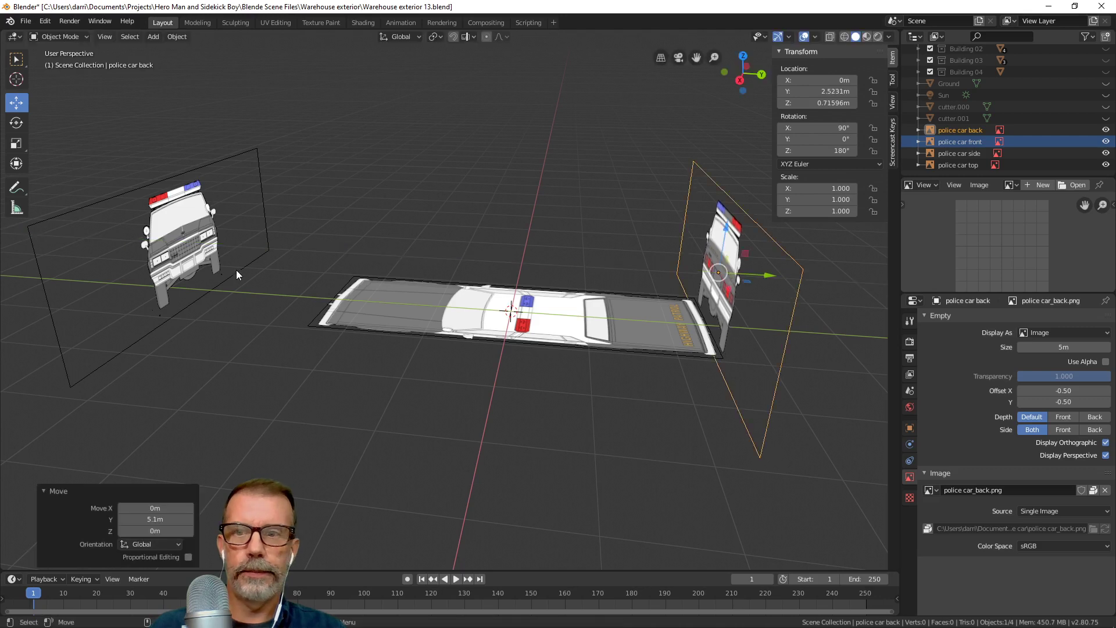
click(237, 270)
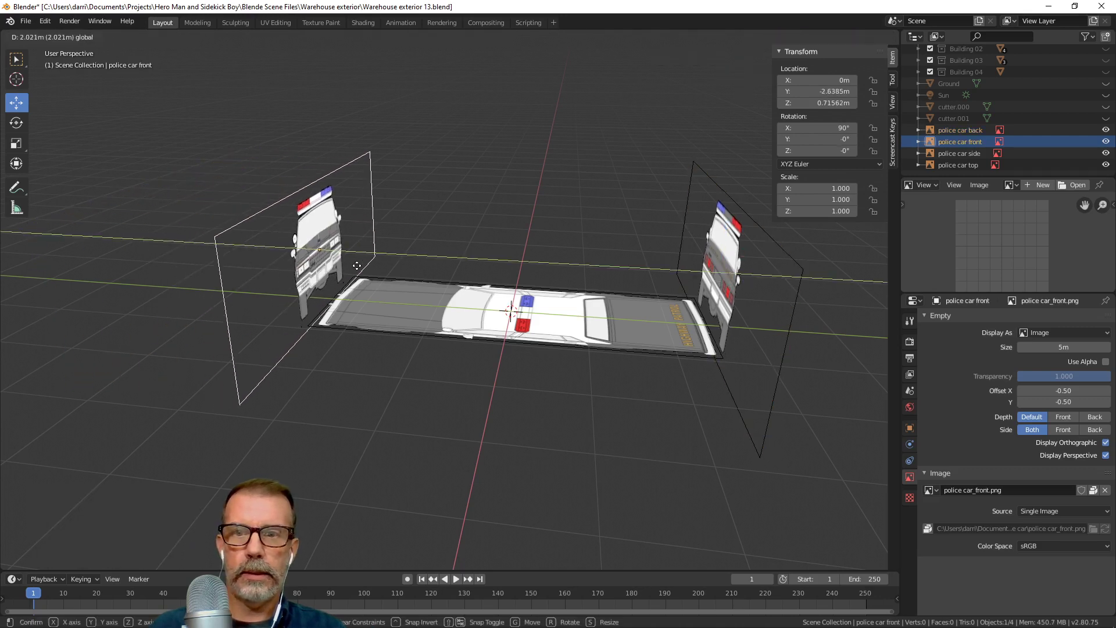
click(416, 327)
middle_drag(416, 326, 562, 377)
key(KP_1)
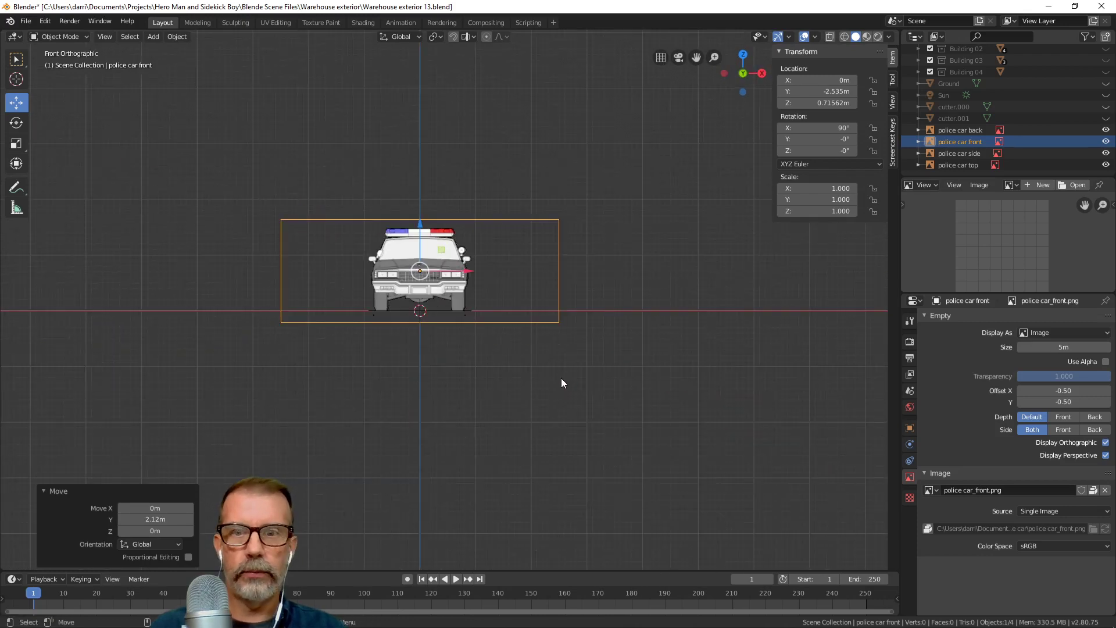
key(KP_3)
key(ctrl+KP_1)
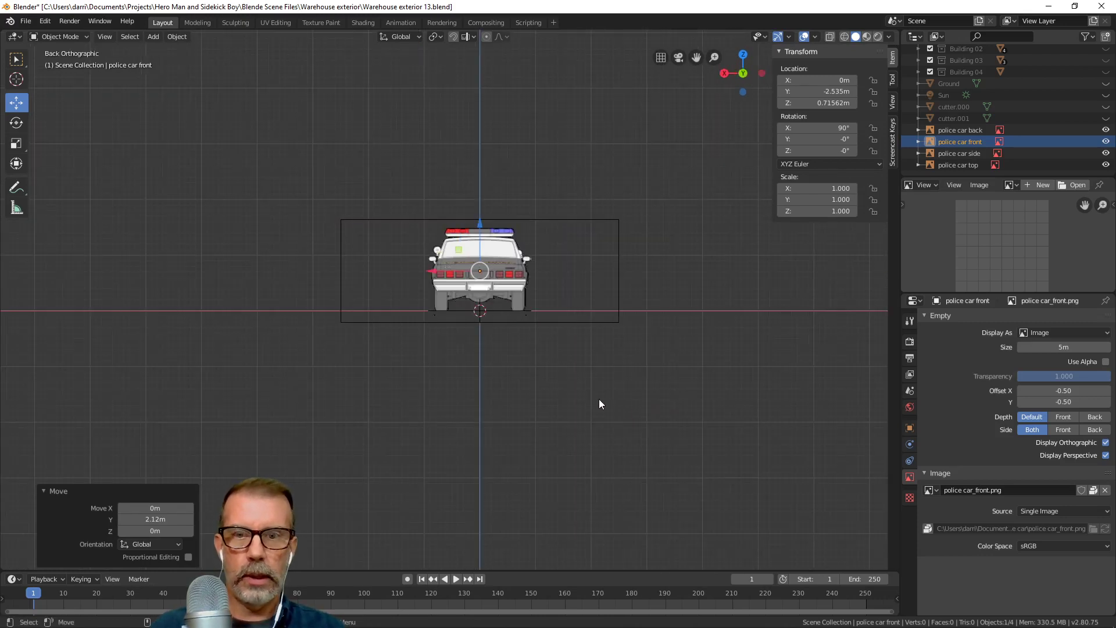
Turn off perspective display for the police car front, back and top reference images.
middle_drag(487, 408, 536, 444)
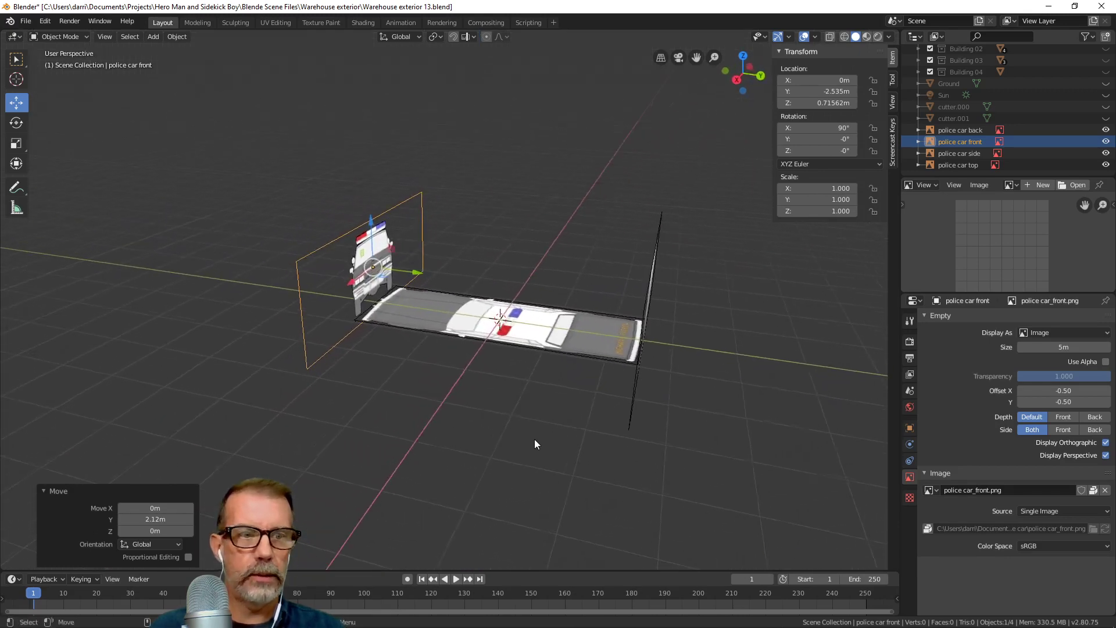
click(1105, 455)
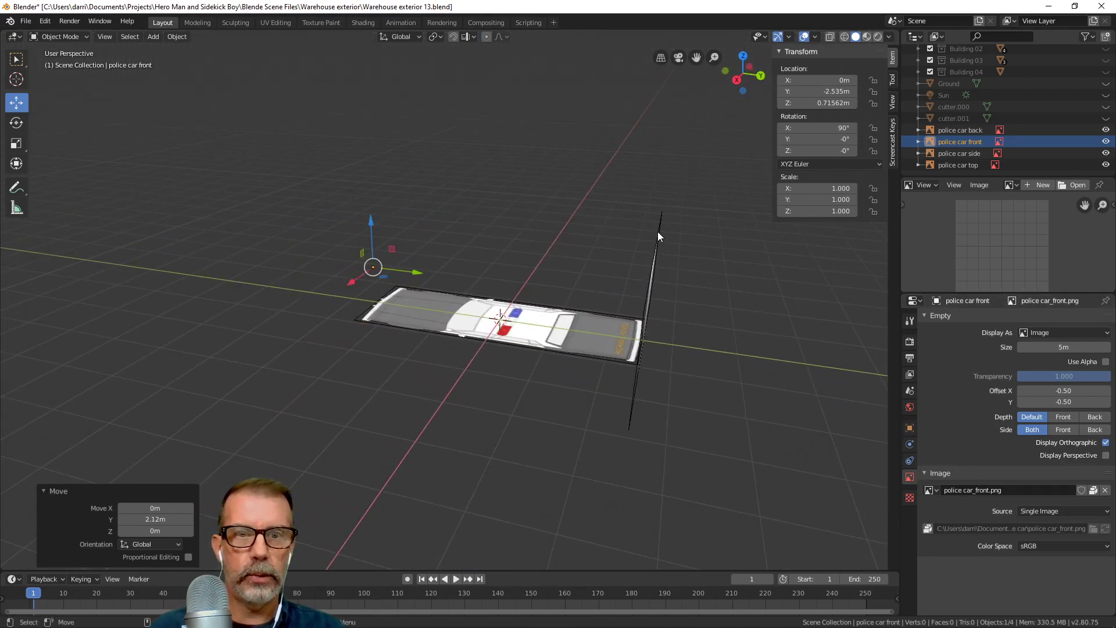
click(658, 231)
click(1105, 455)
middle_drag(572, 401, 560, 312)
click(560, 312)
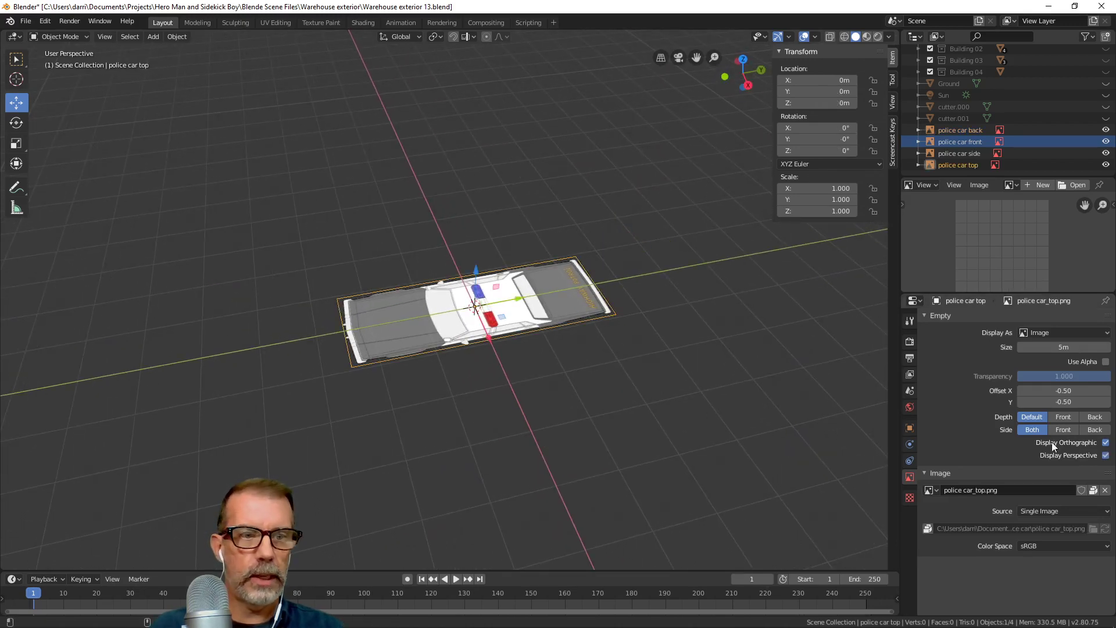
click(1106, 455)
Switch to the right orthographic view, enable the Screencast Keys display and hide the sidebar.
middle_drag(581, 384, 548, 386)
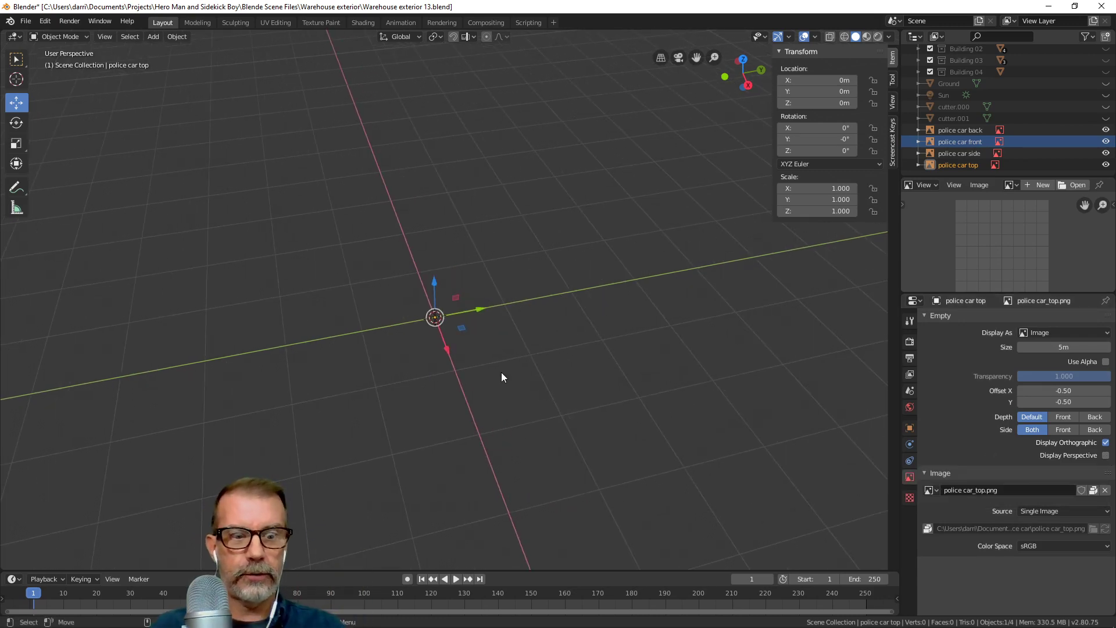
key(KP_3)
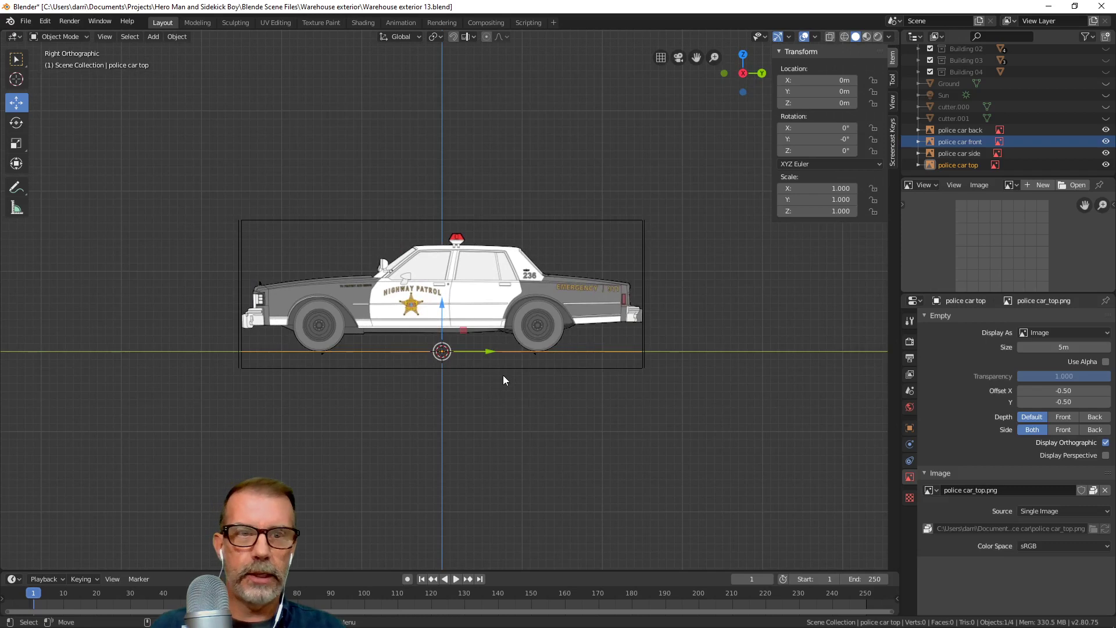
click(893, 153)
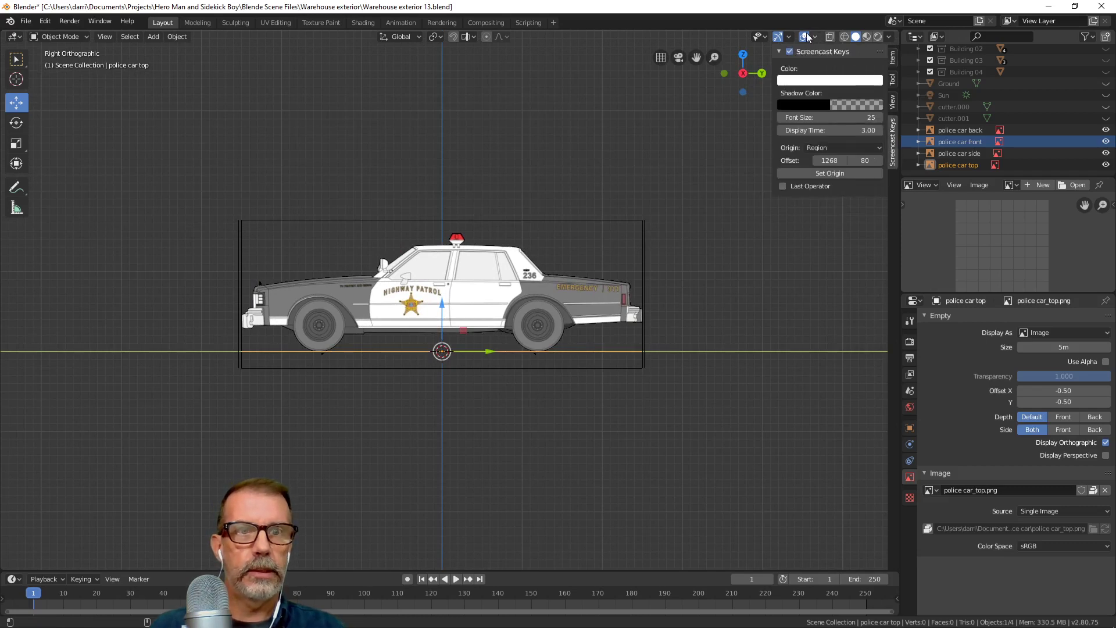
click(790, 51)
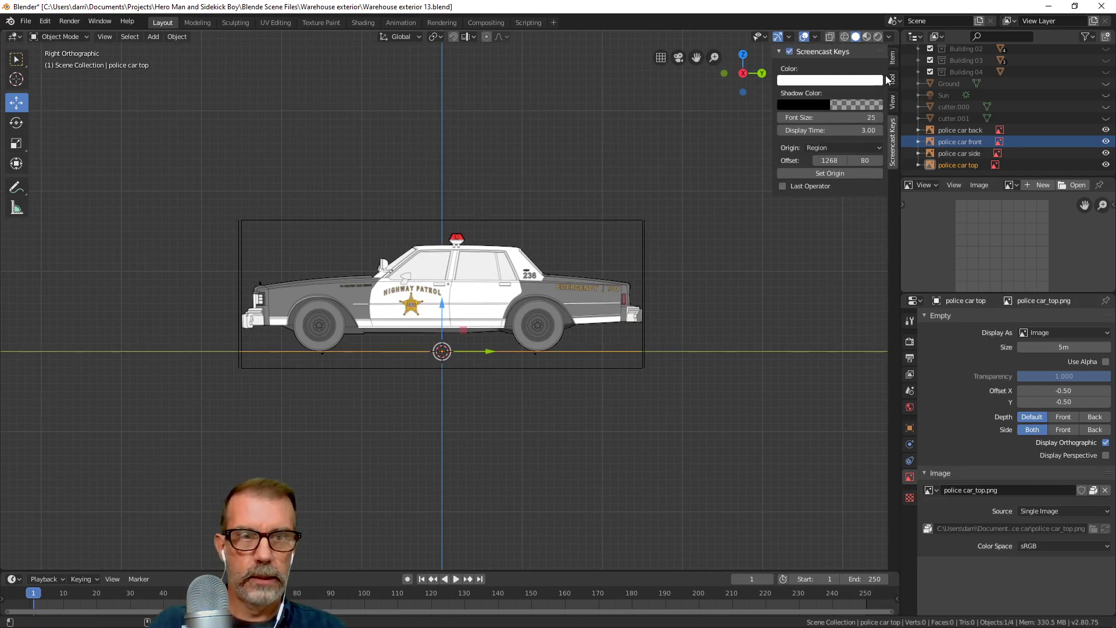
click(807, 223)
key(n)
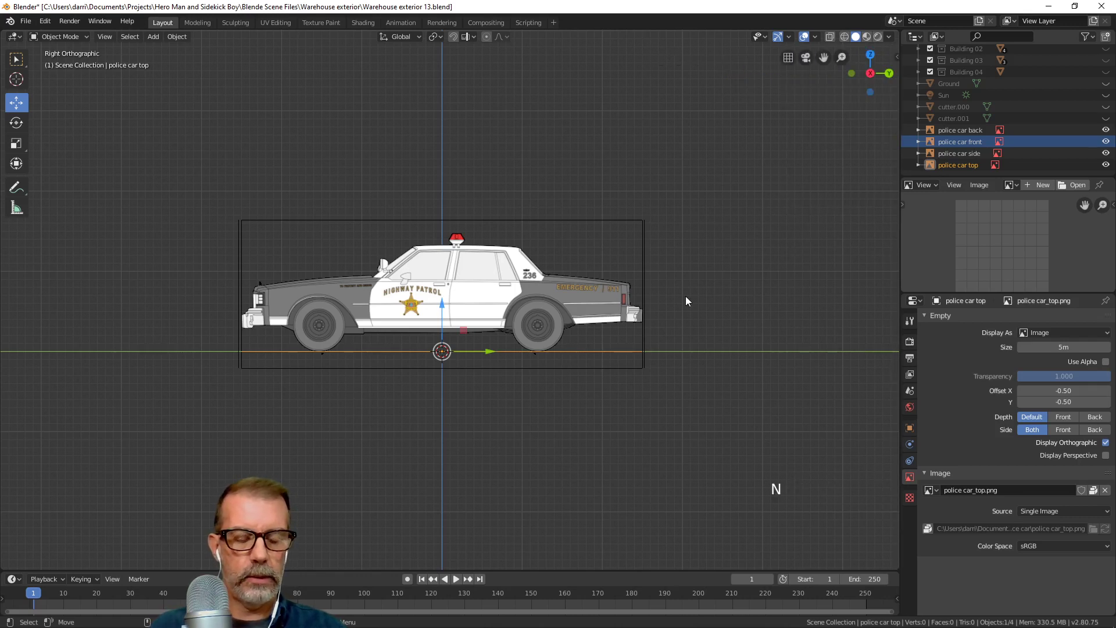
Examine the police car references in the front, back and top orthographic views, and the scene in perspective.
key(KP_1)
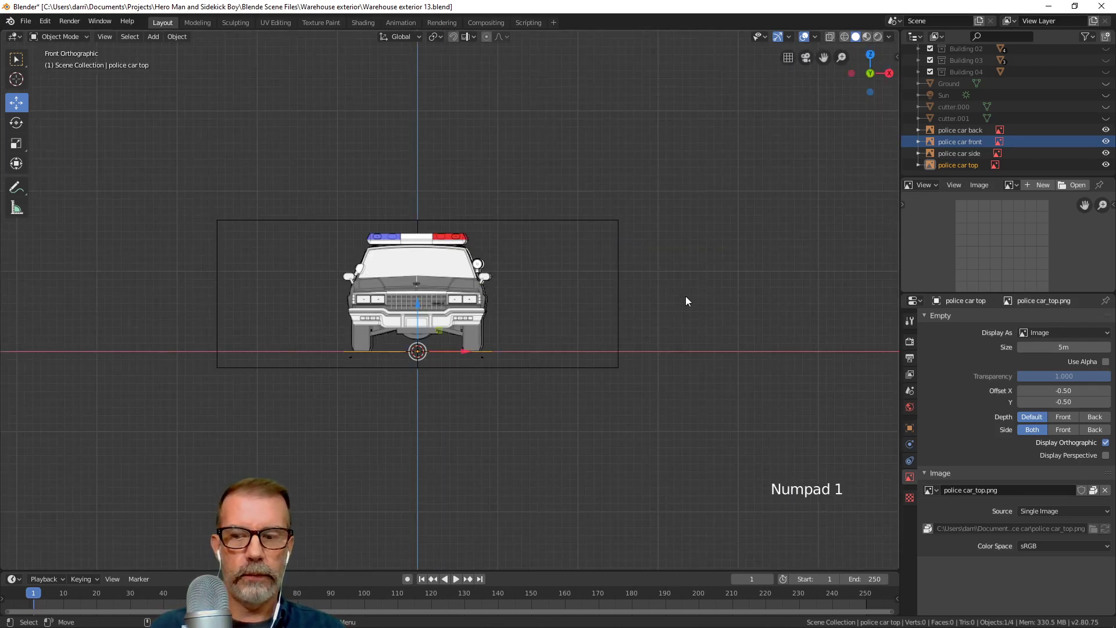
key(ctrl+KP_1)
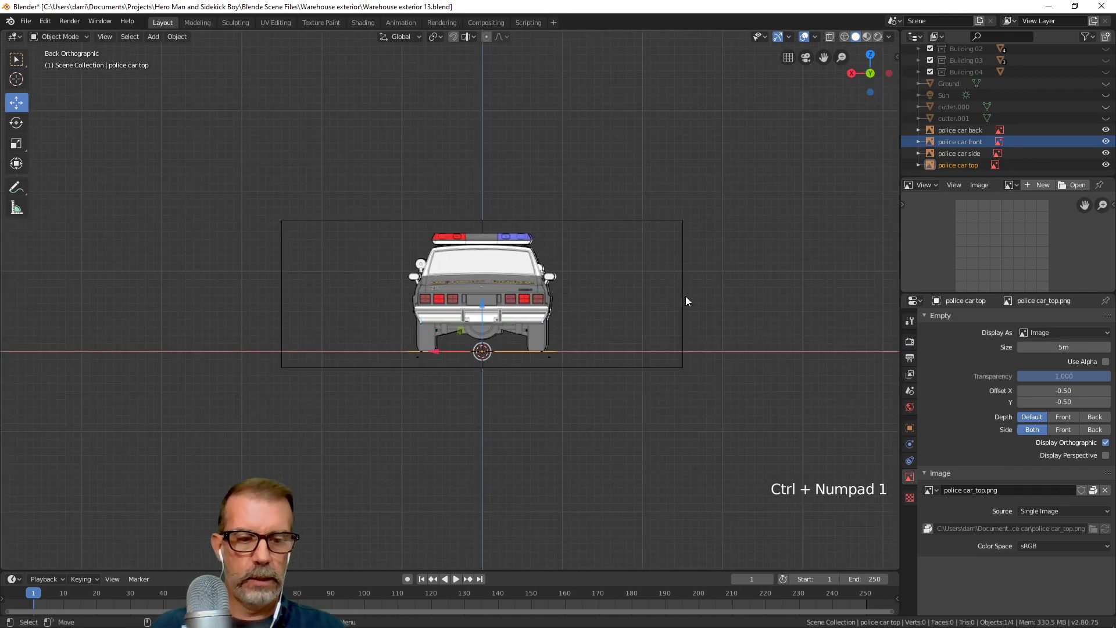
key(KP_7)
shift+middle_drag(599, 345, 655, 266)
scroll(651, 354, down, 3)
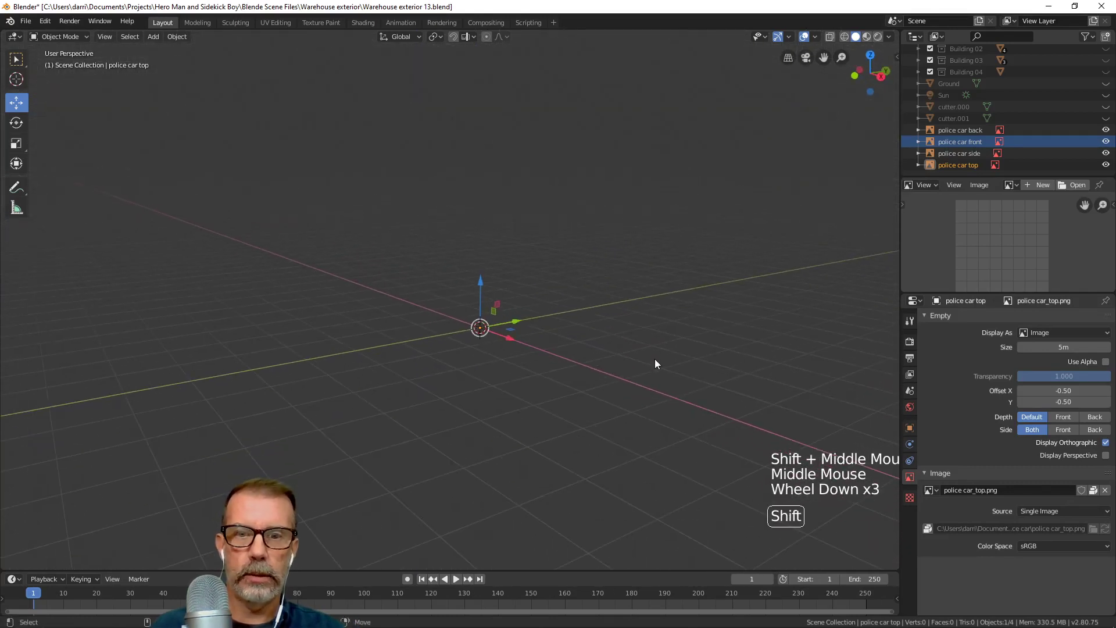
shift+middle_drag(655, 358, 661, 362)
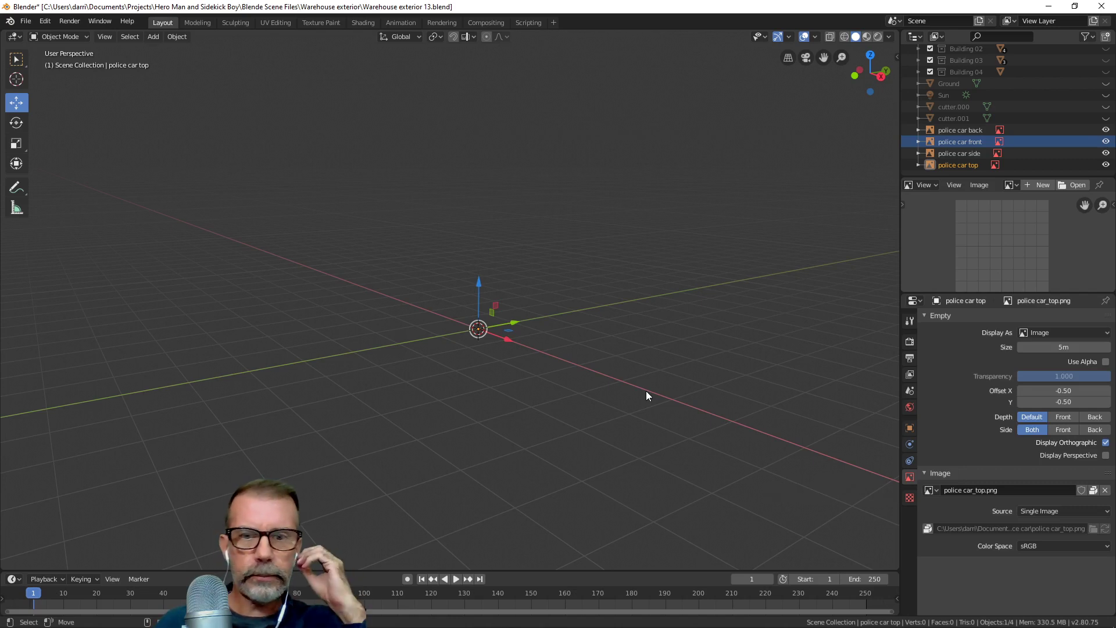
middle_drag(643, 392, 648, 389)
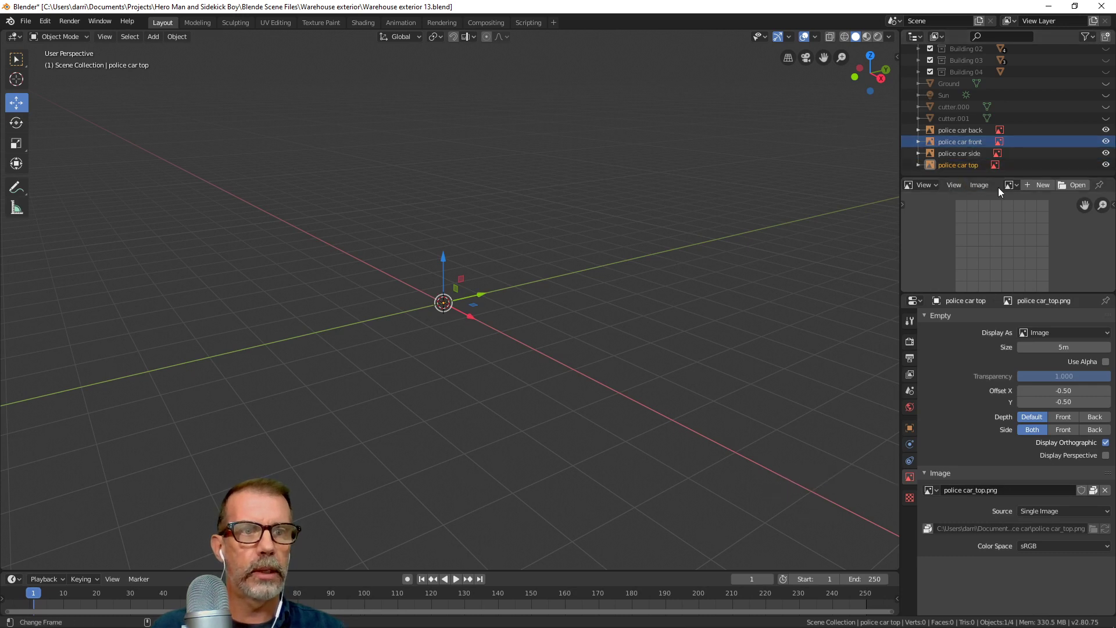
Enlarge the outliner to show the whole scene hierarchy and add a new collection under the scene collection.
drag(988, 294, 991, 355)
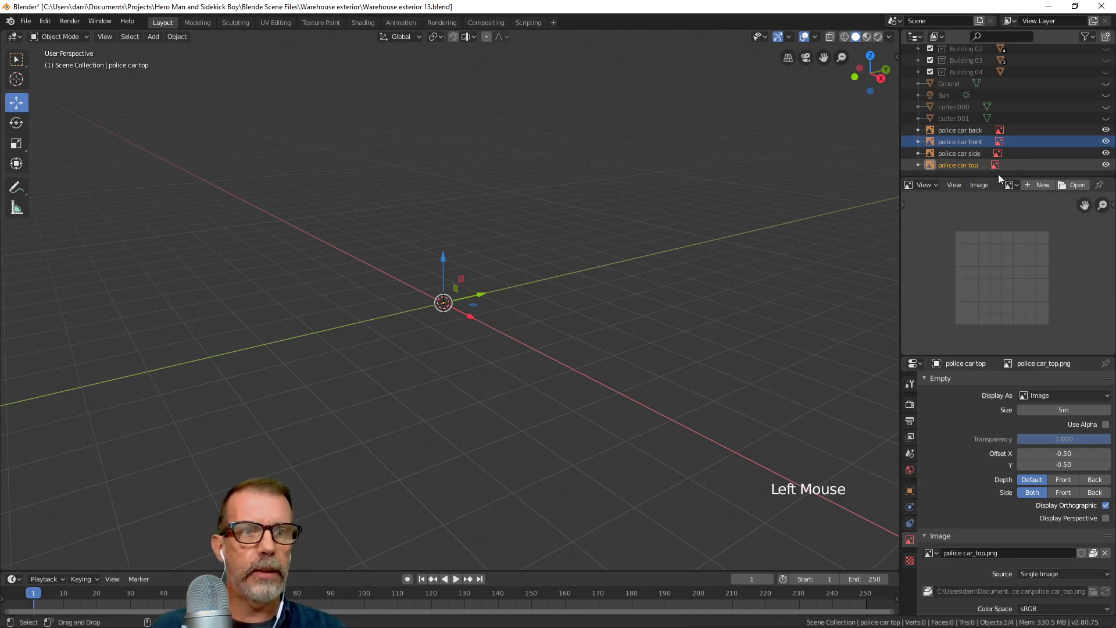
drag(999, 177, 1000, 235)
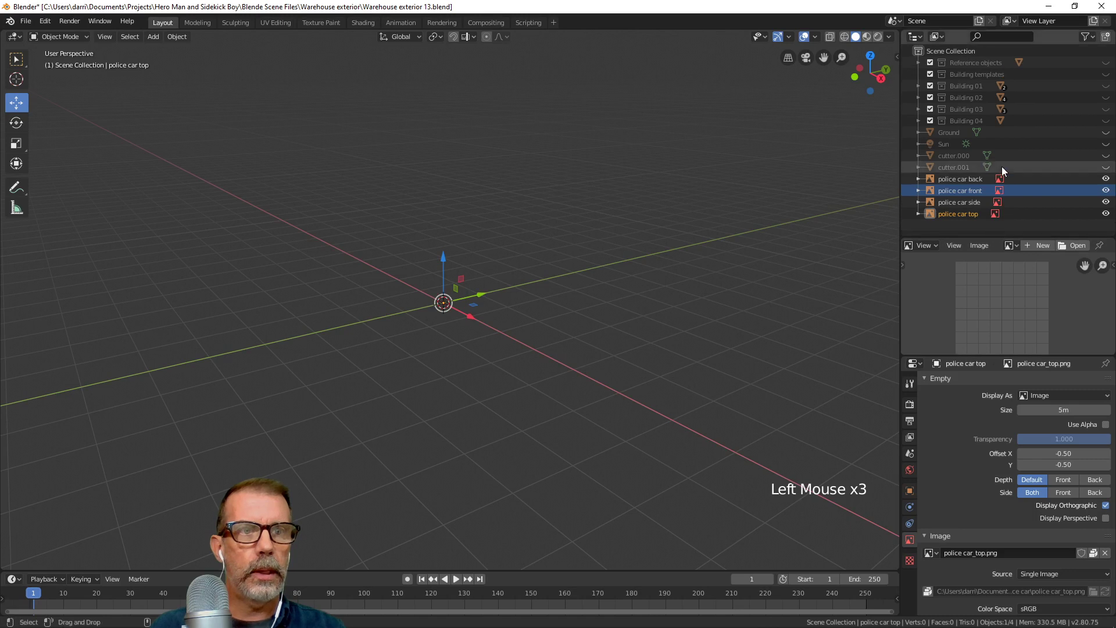
scroll(958, 61, up, 1)
click(956, 52)
right_click(958, 51)
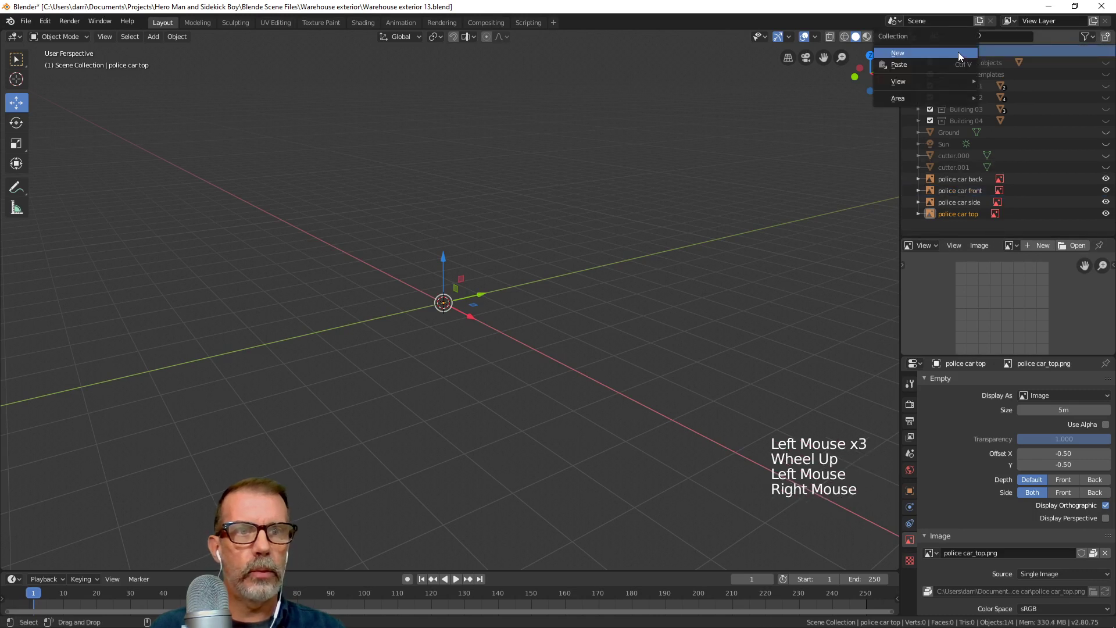
click(958, 51)
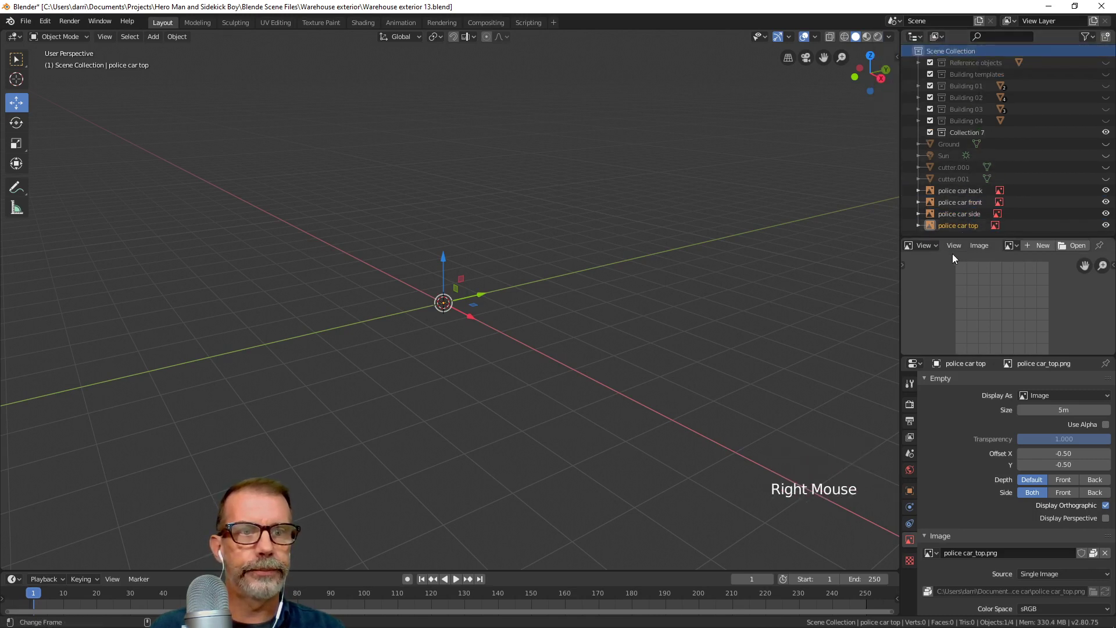
Rename the new collection as Police car images.
double_click(973, 132)
text(P)
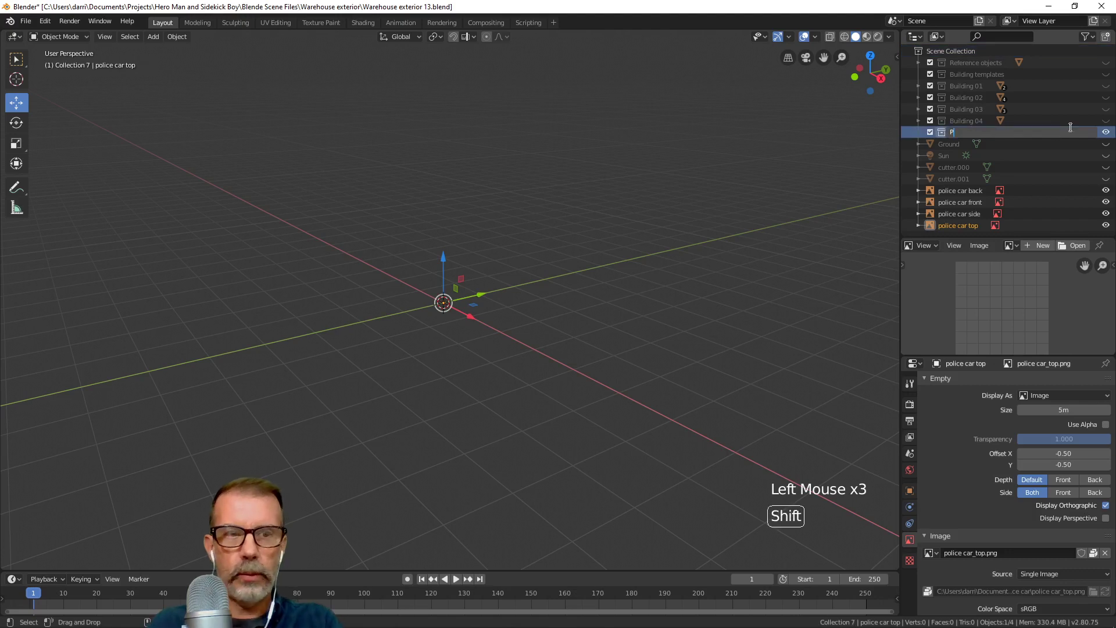
text(olie c)
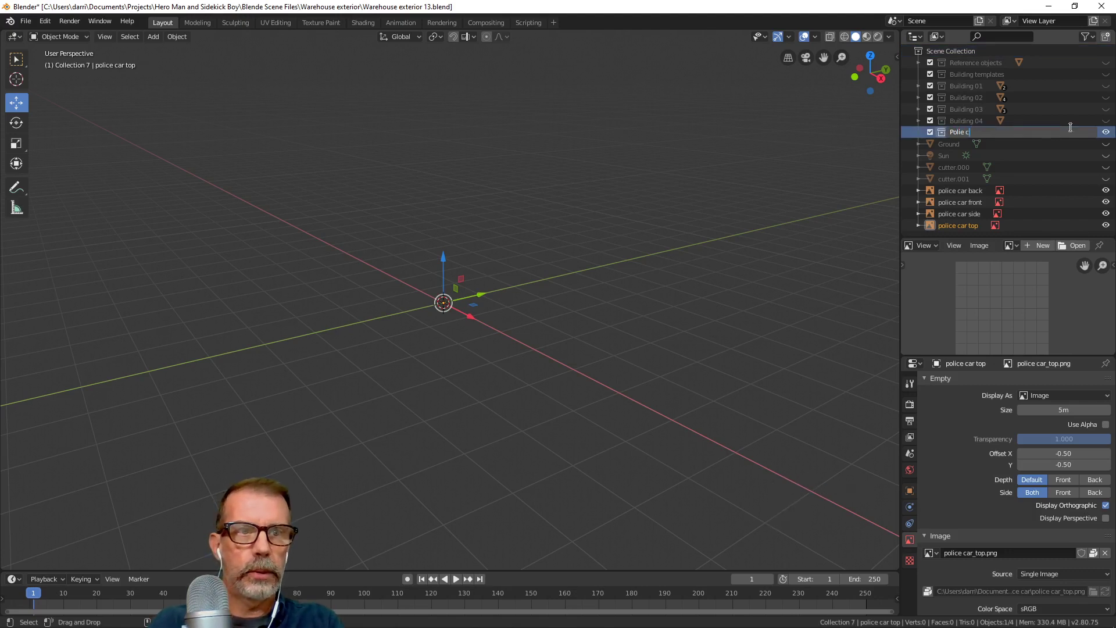
key(BackSpace)
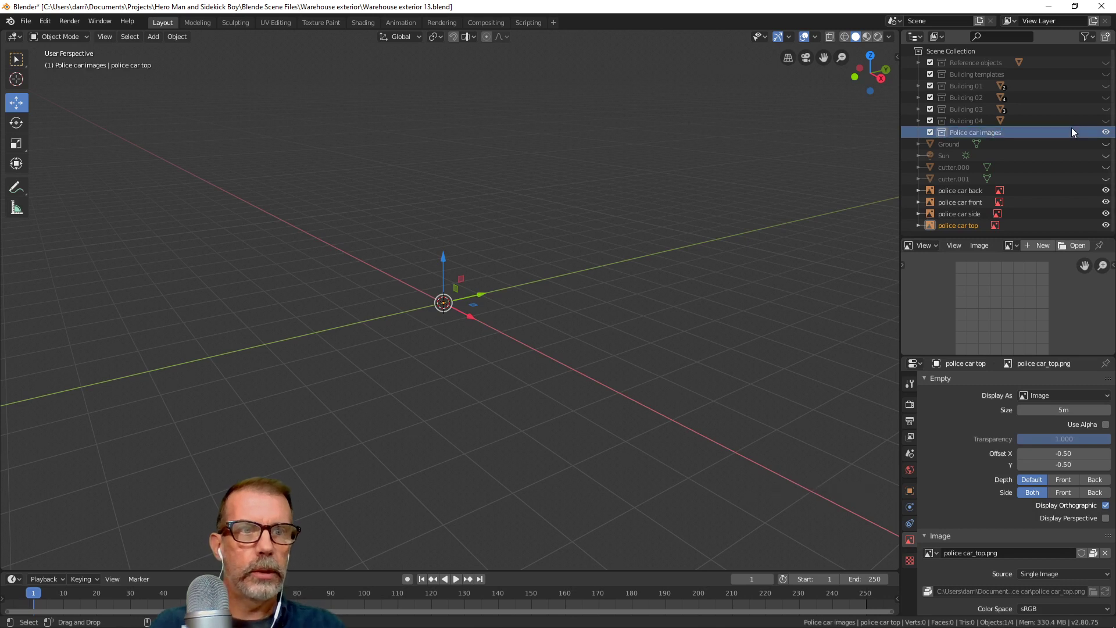
key(Return)
Move the police car back, front, side and top images into the Police car images collection, collapse it and clear the selection.
click(968, 190)
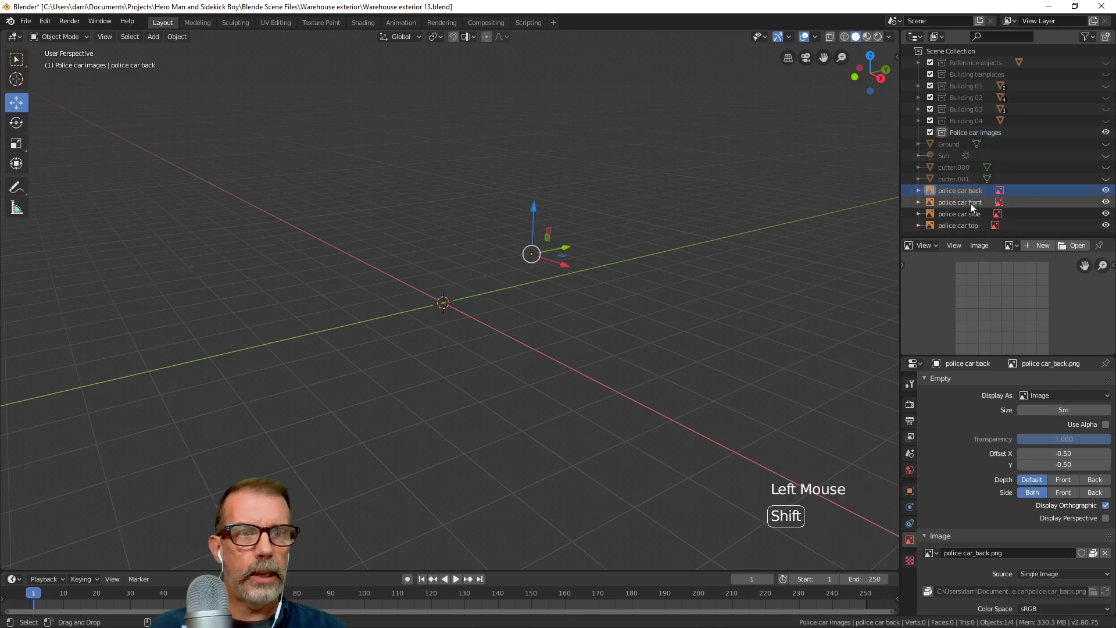
shift+click(966, 225)
drag(967, 191, 972, 132)
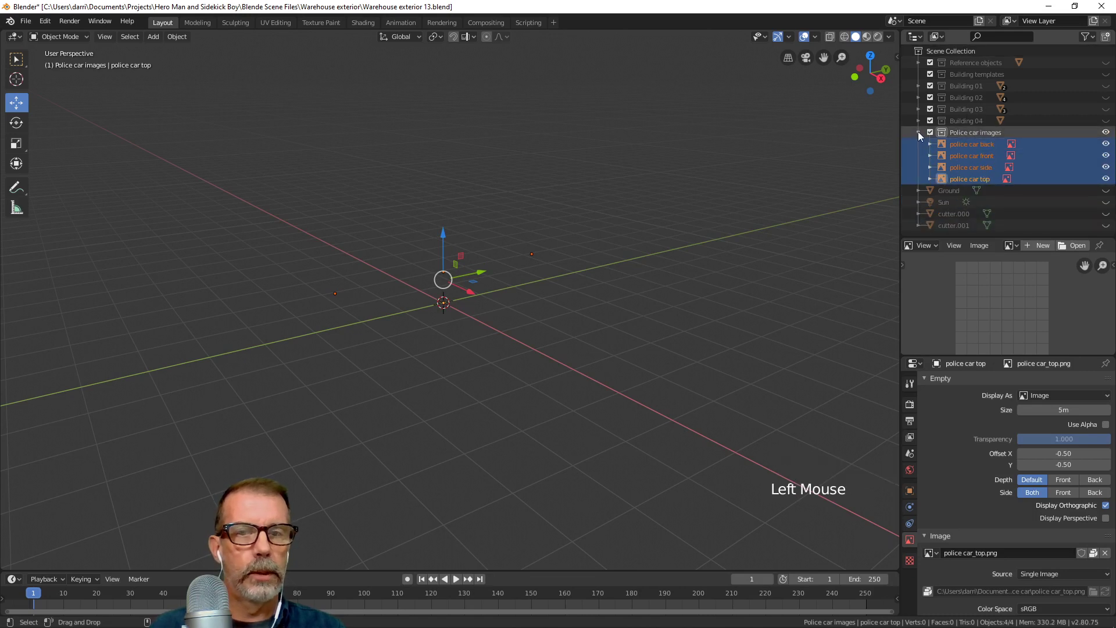
click(918, 131)
shift+middle_drag(667, 238, 707, 267)
key(alt+a)
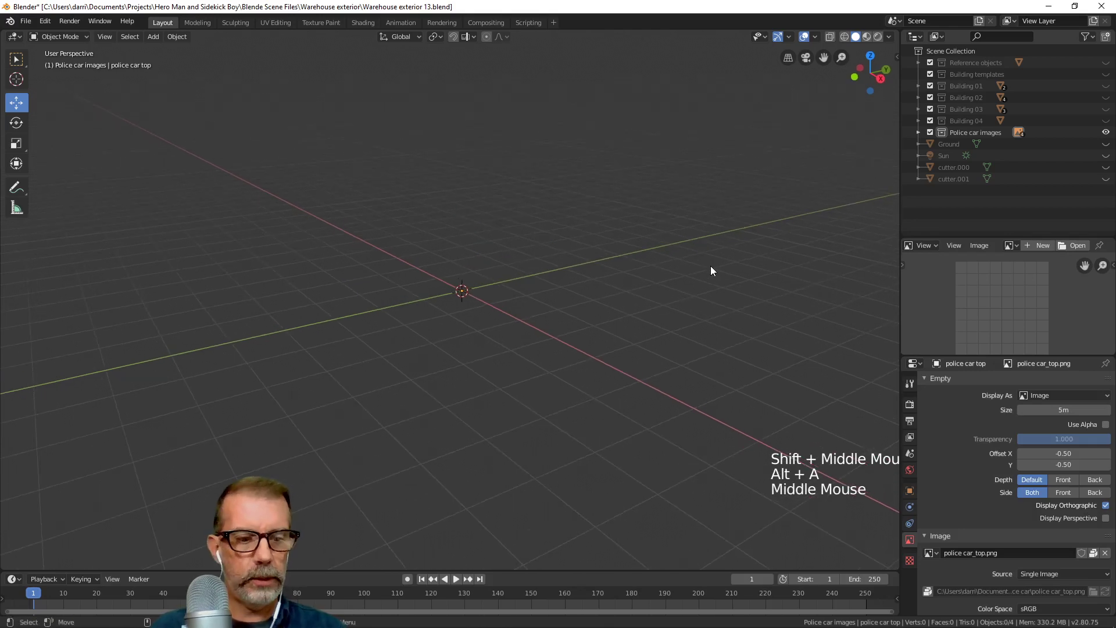
Add a cylinder mesh at the world origin while viewing the police car side reference in right orthographic view.
key(KP_3)
scroll(614, 309, up, 8)
shift+scroll(613, 309, up, 1)
shift+middle_drag(613, 310, 436, 287)
scroll(409, 277, down, 2)
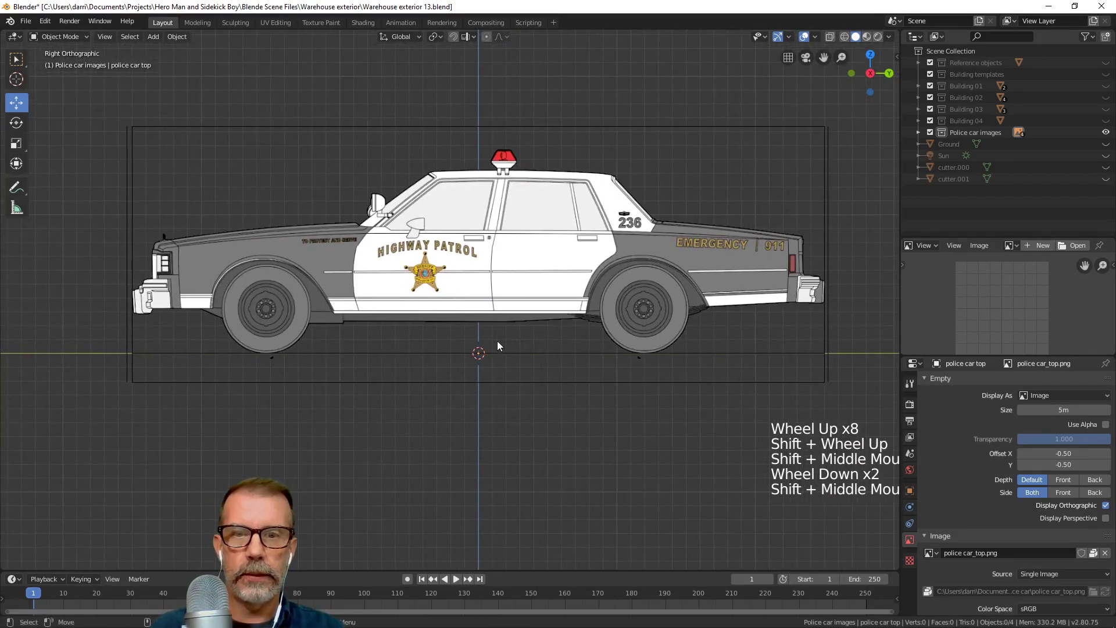
shift+middle_drag(228, 298, 269, 310)
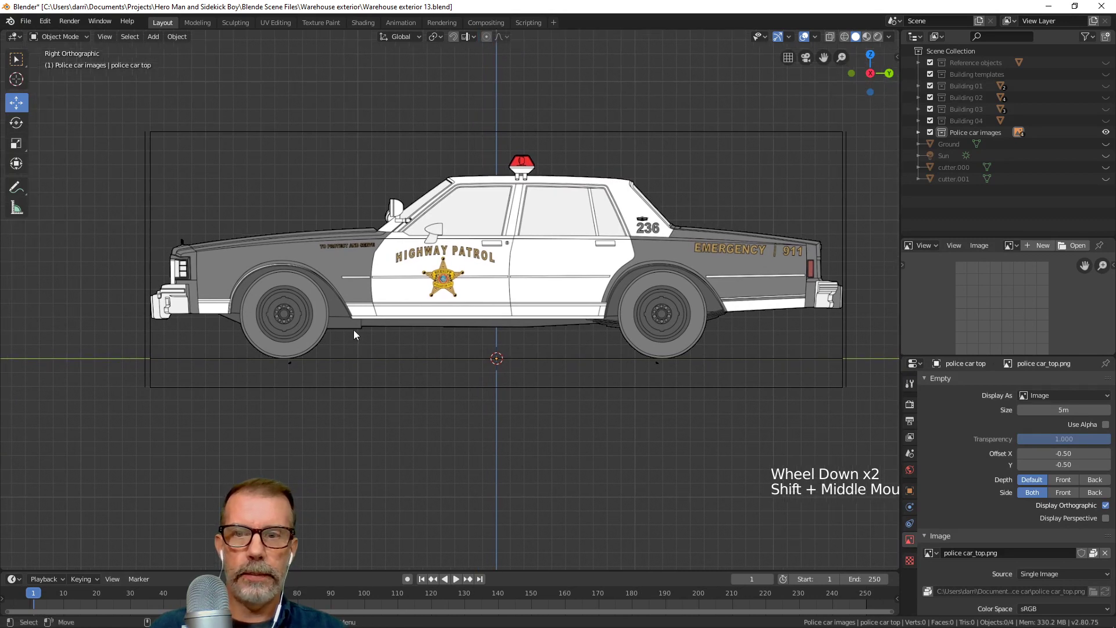
key(shift+a)
mouse_move(322, 218)
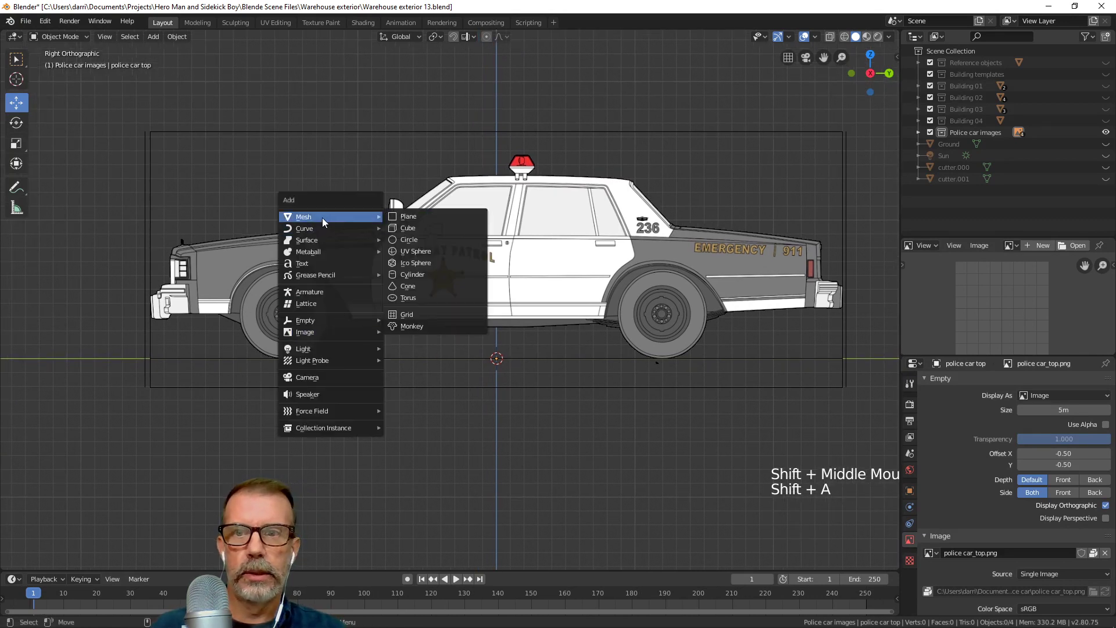
click(413, 274)
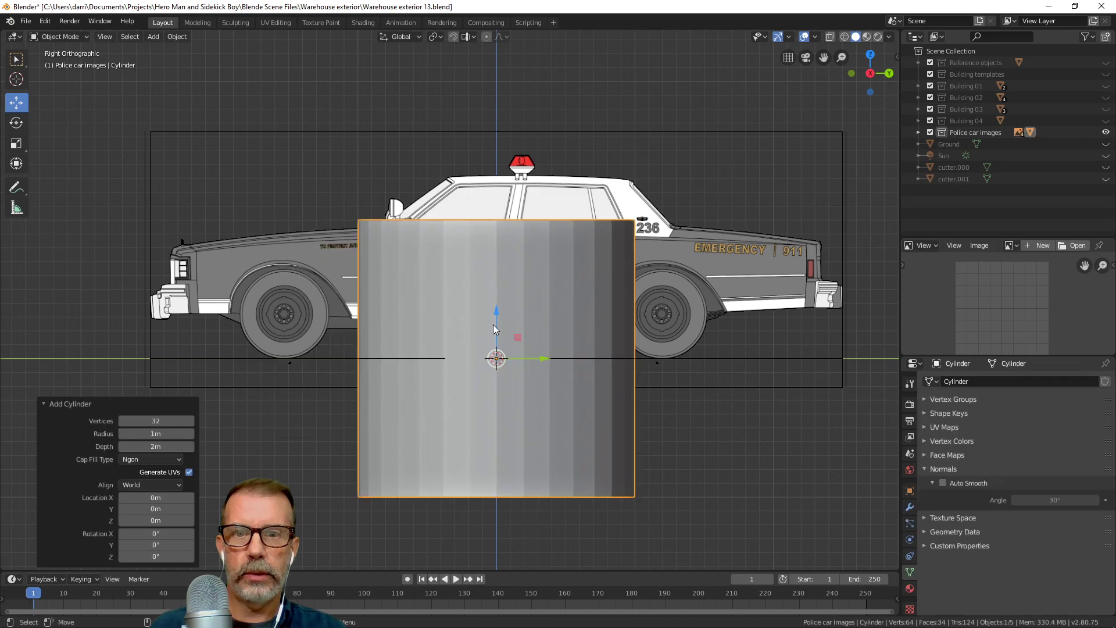
Set the new cylinder's cap fill type to Triangle Fan.
scroll(559, 328, down, 4)
middle_drag(559, 328, 518, 393)
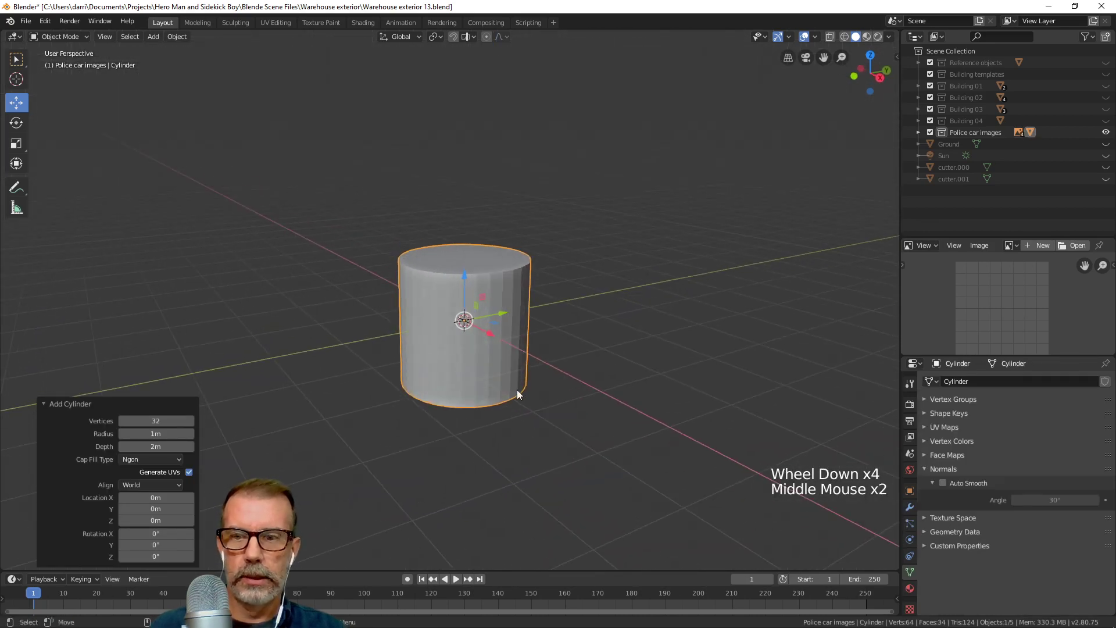
click(146, 459)
click(145, 499)
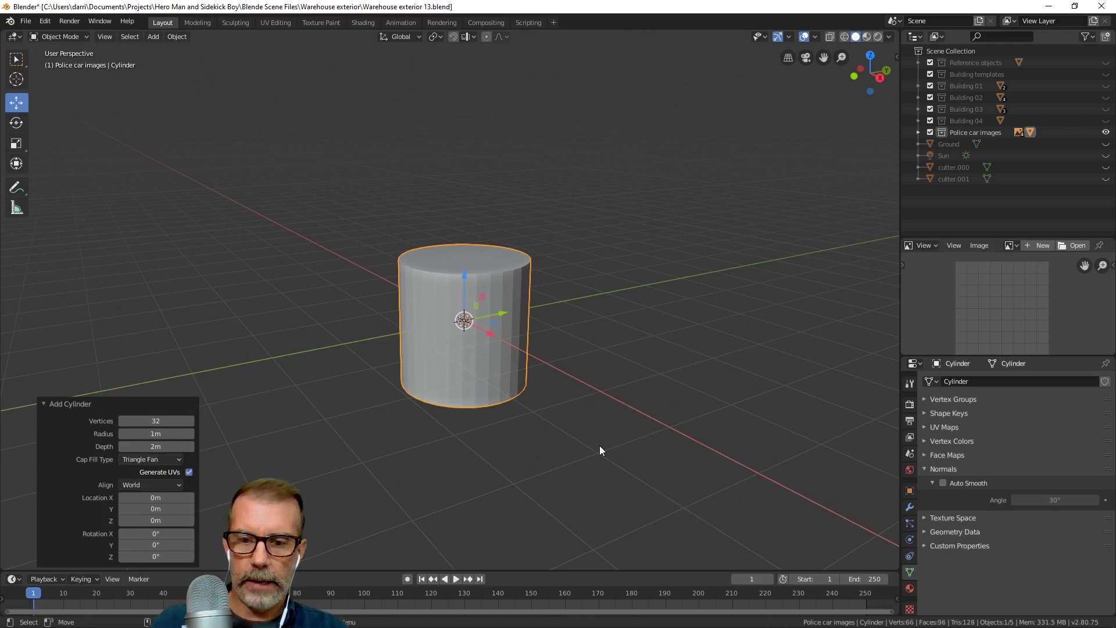
Rotate the cylinder 90° around the Y axis.
key(r)
key(y)
key(9)
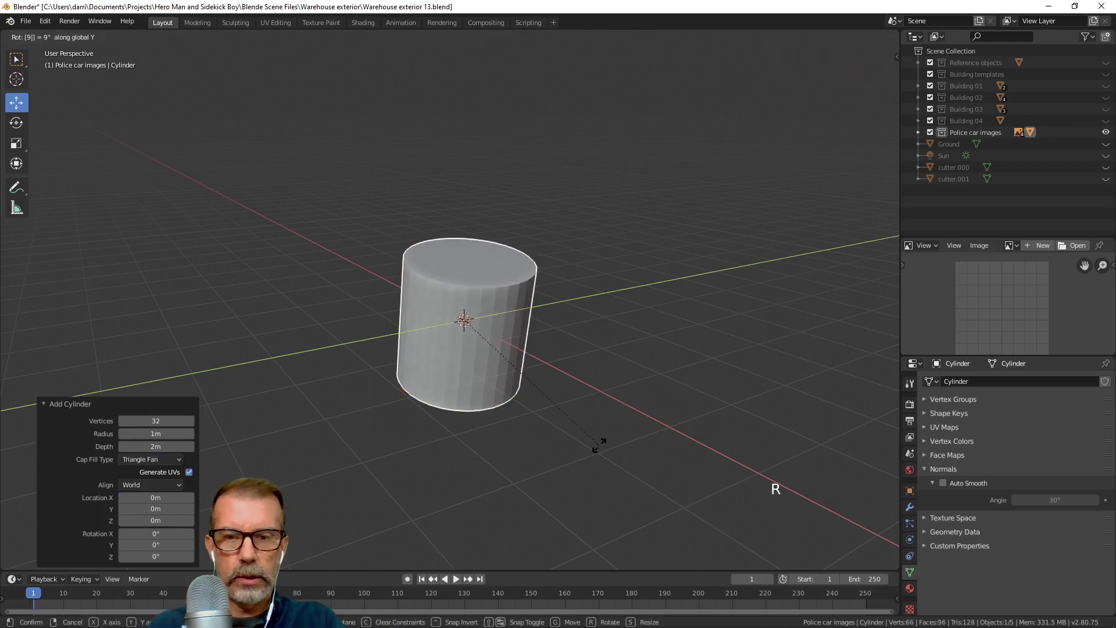
key(0)
key(Return)
Scale the cylinder uniformly to about 0.378 in the right orthographic view, close to the size of the car's wheels.
key(KP_3)
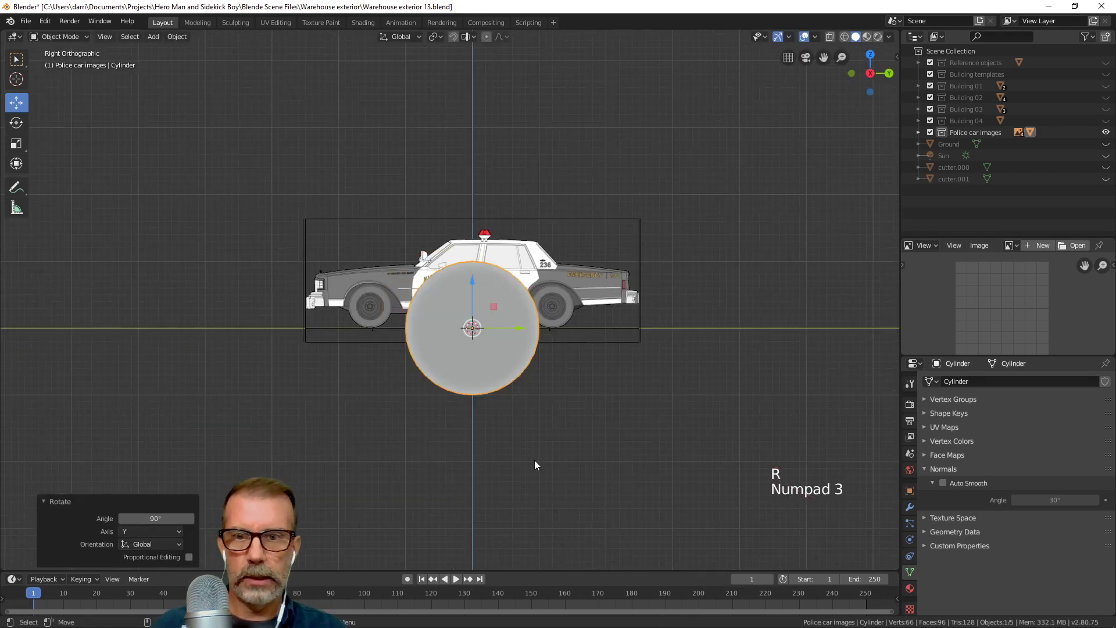
scroll(655, 462, up, 3)
key(s)
click(572, 369)
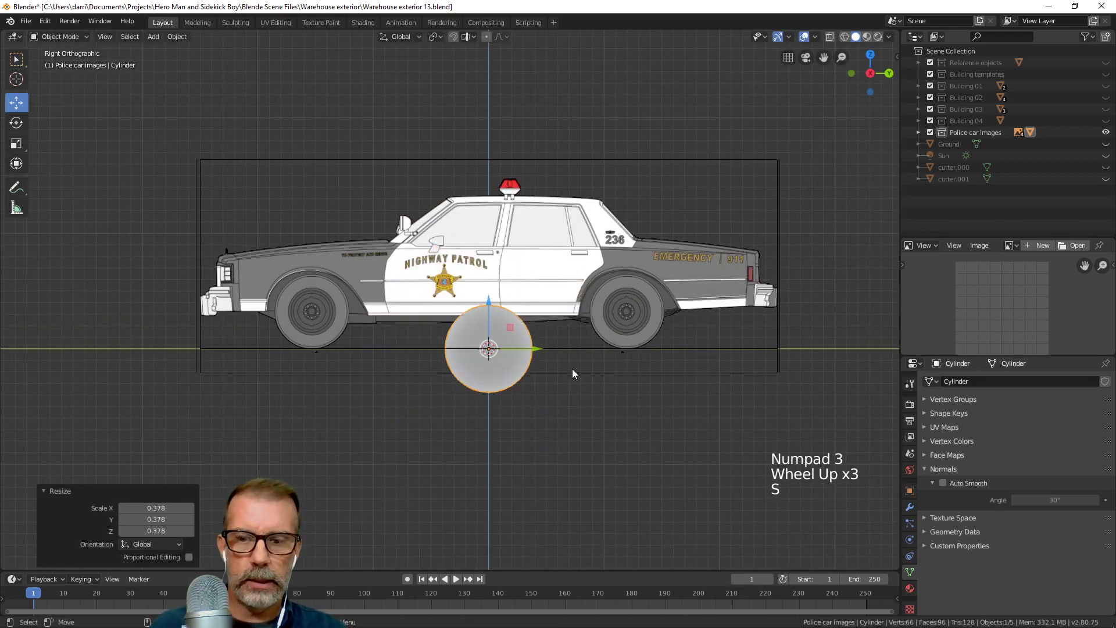
Switch to wireframe shading and move the cylinder about -1.53 m in Y and 0.321 m in Z onto the front wheel.
key(z)
click(493, 365)
scroll(538, 374, up, 3)
mouse_move(538, 374)
shift+middle_down()
mouse_move(559, 361)
mouse_move(574, 484)
shift+middle_up()
key(g)
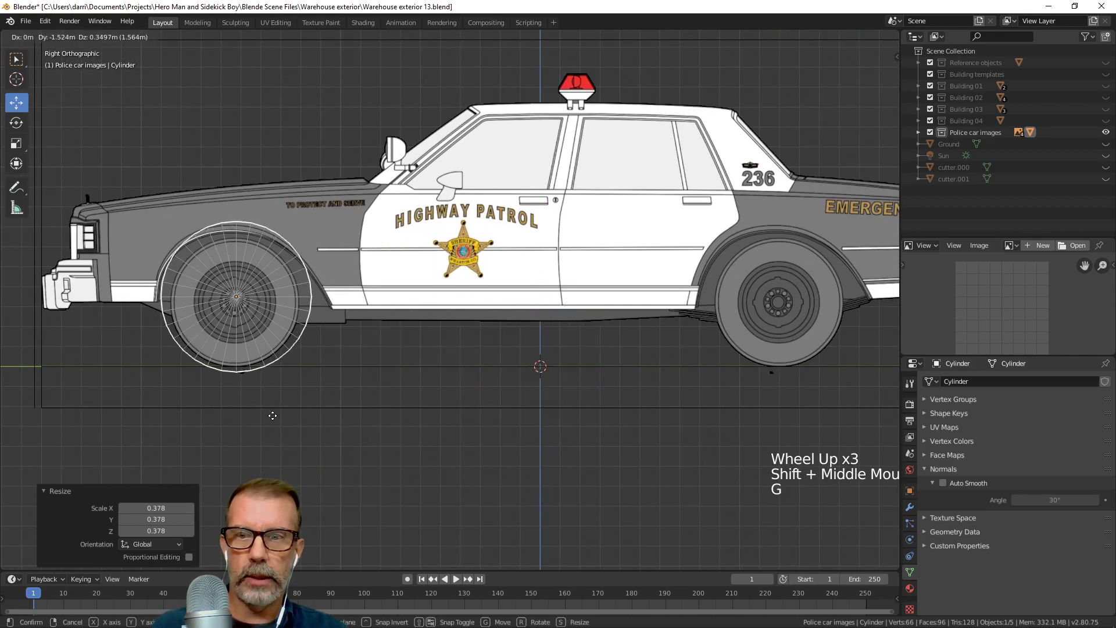
click(273, 419)
Centre the cylinder on the front wheel hub and scale it by about 0.87 to match the tire's outer edge.
scroll(274, 416, up, 3)
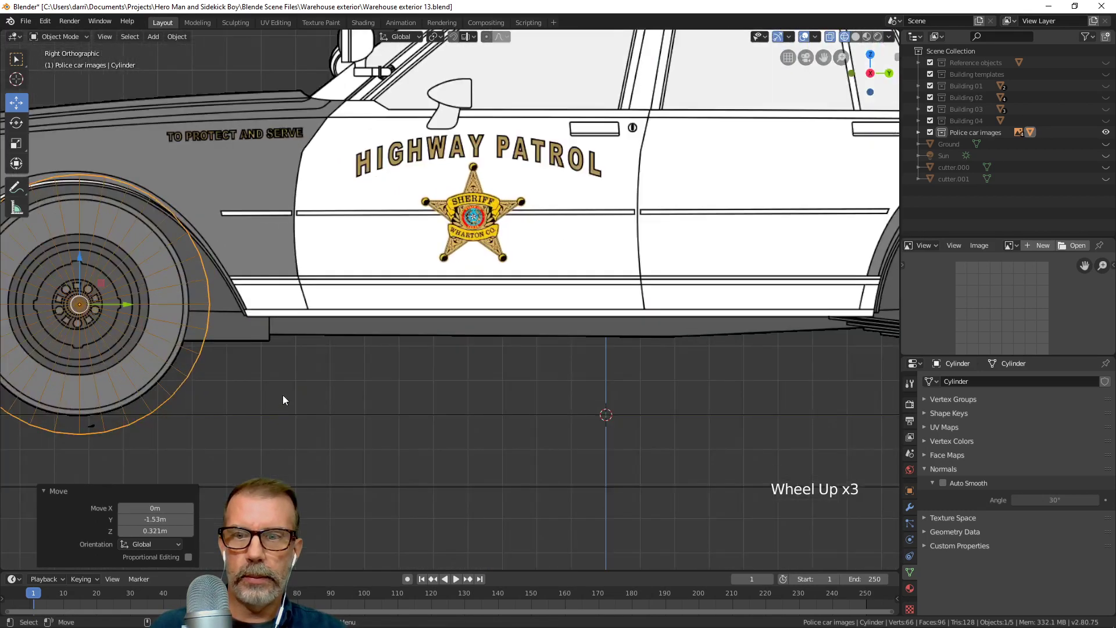
shift+middle_drag(282, 396, 501, 282)
scroll(556, 373, up, 3)
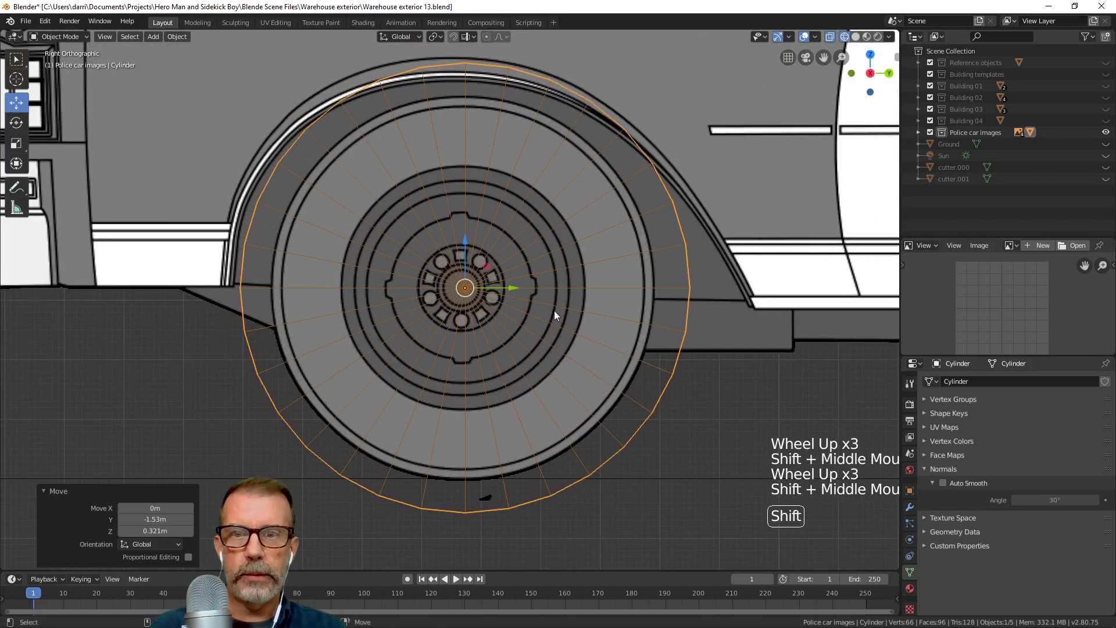
key(g)
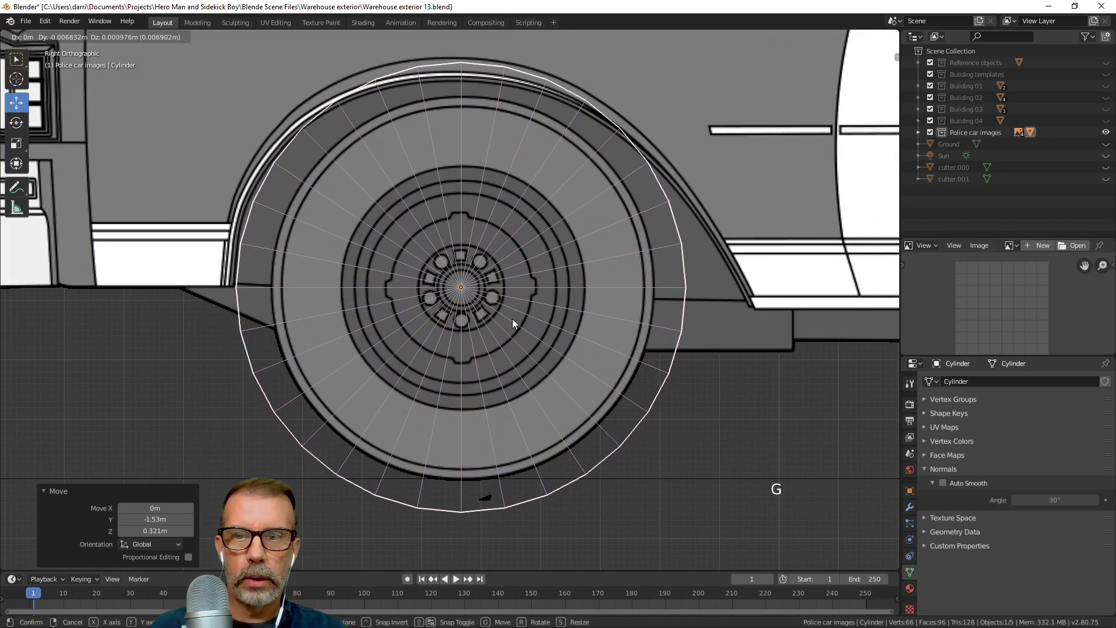
click(511, 319)
key(s)
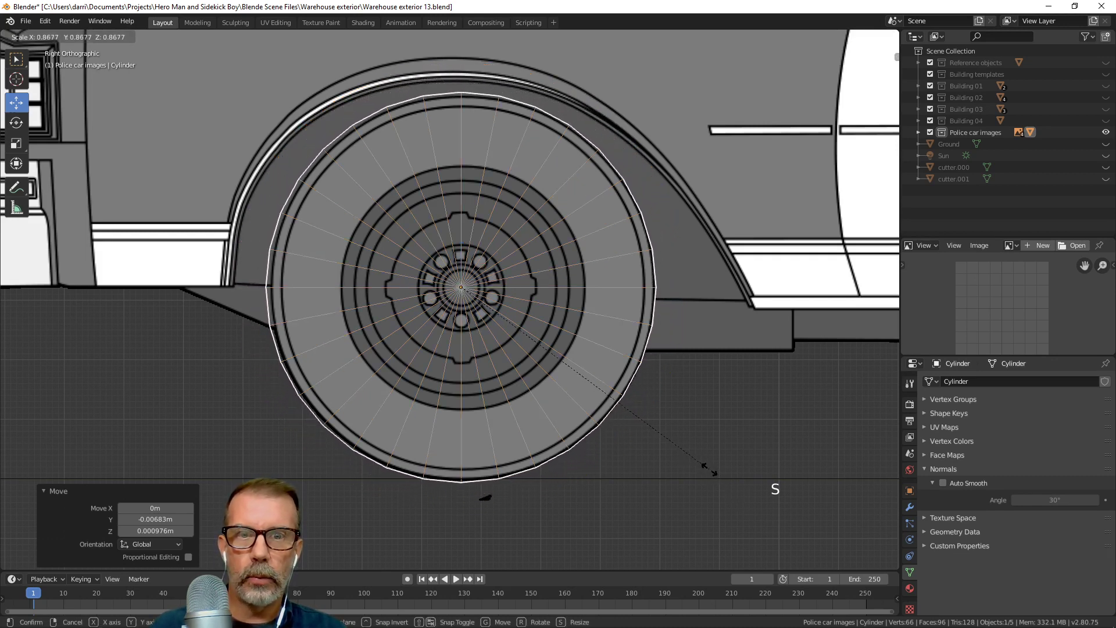
click(710, 471)
drag(507, 284, 505, 285)
In front orthographic view, move the cylinder about 0.68 m along X and scale it to 0.385 in X to match the tire's width.
scroll(645, 512, down, 5)
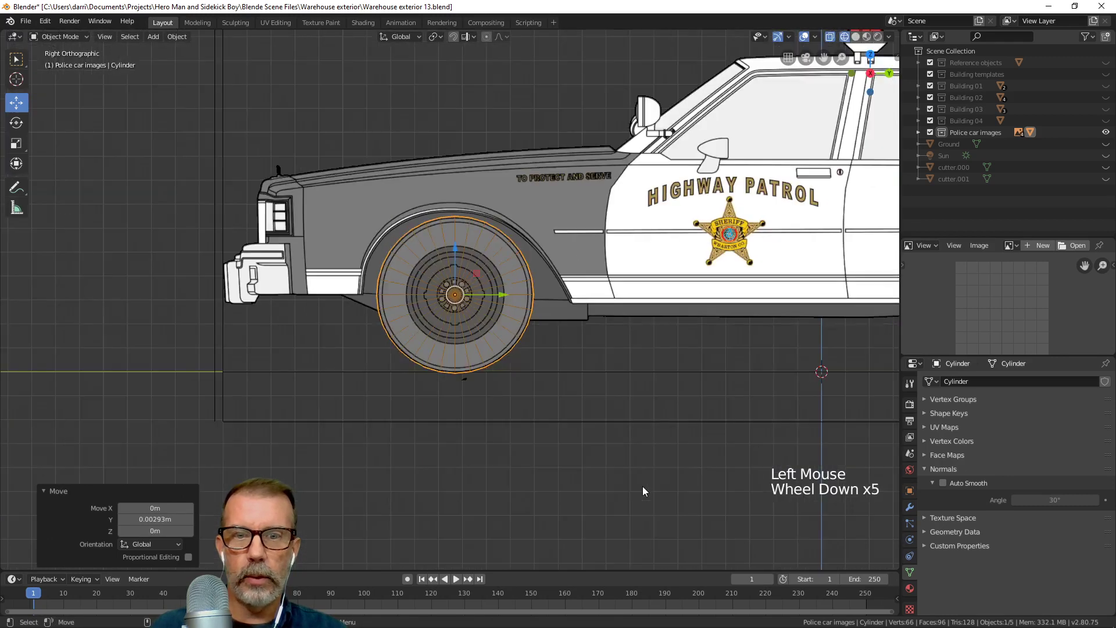
scroll(543, 386, down, 3)
middle_drag(506, 401, 538, 432)
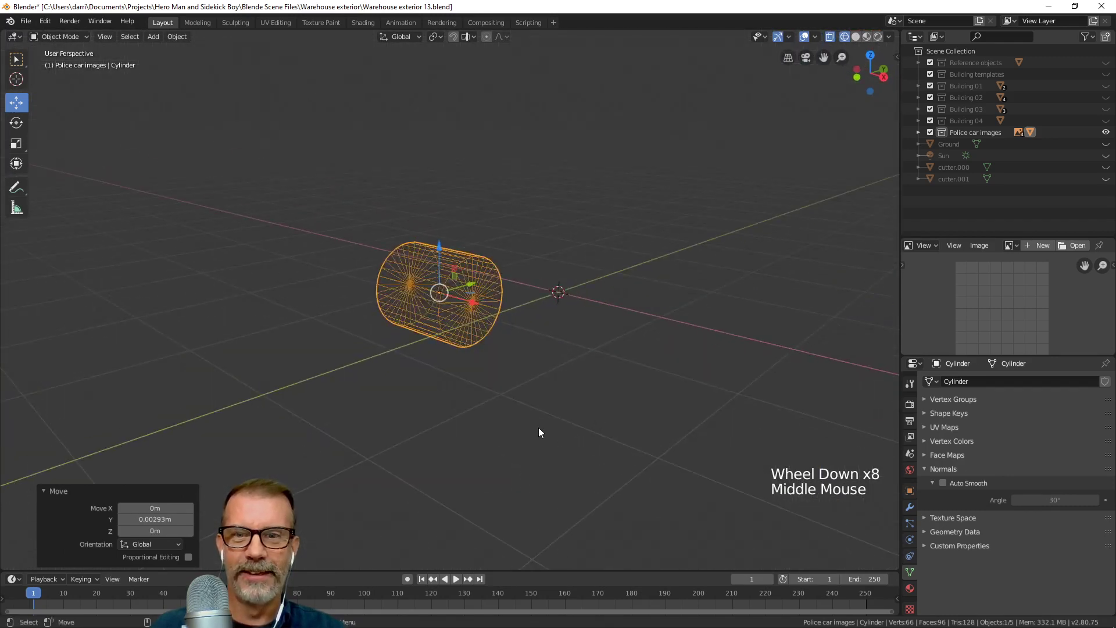
key(KP_1)
scroll(550, 418, up, 2)
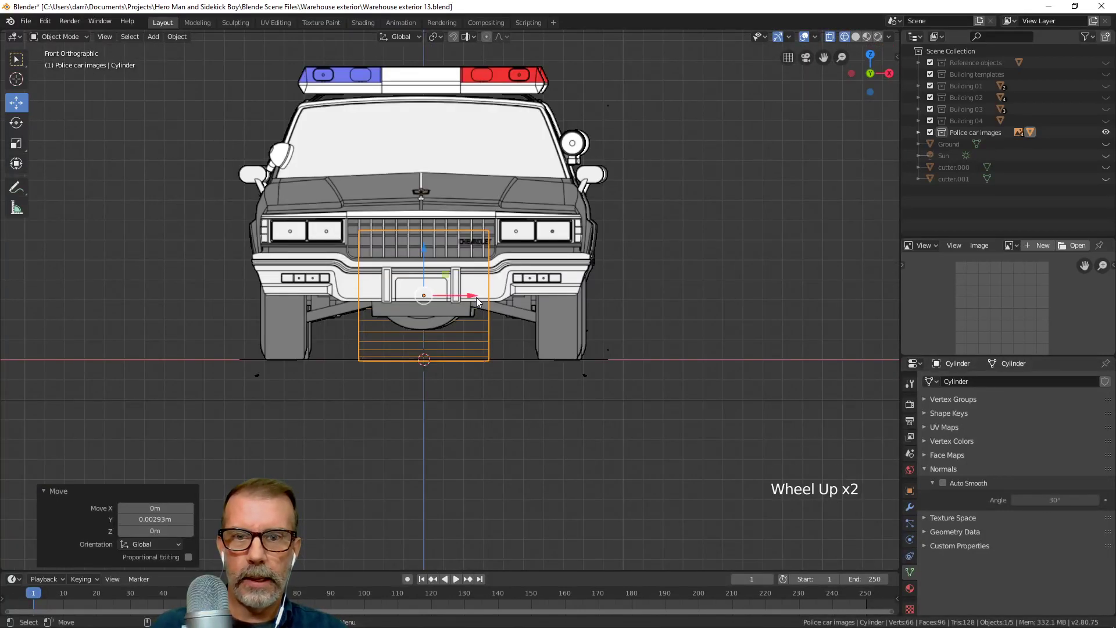
drag(482, 303, 610, 333)
key(s)
key(x)
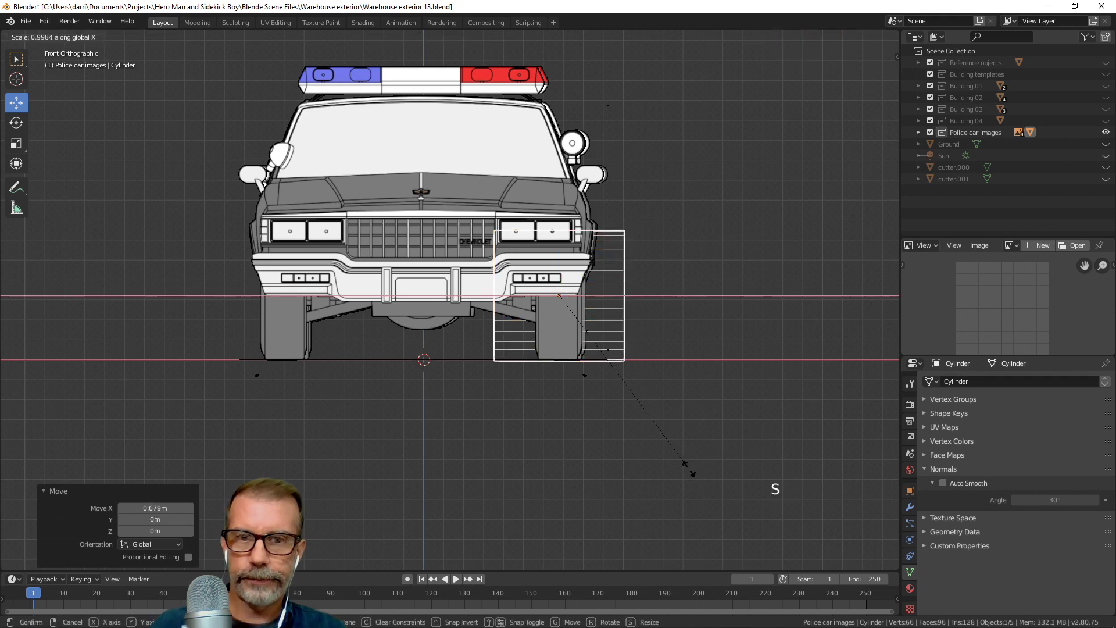
click(560, 378)
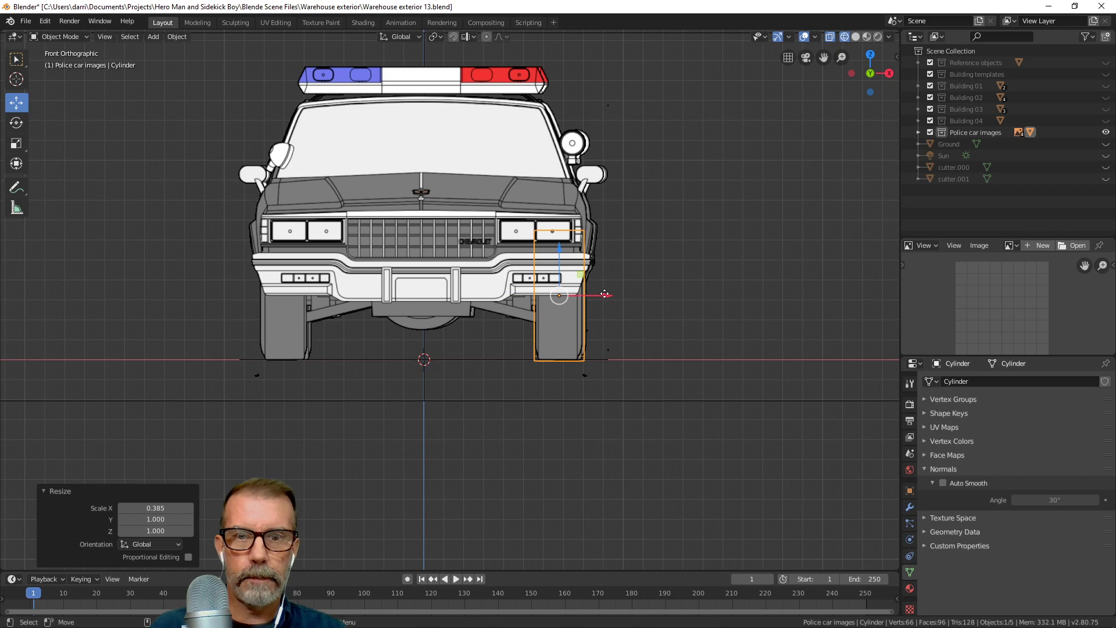
drag(604, 294, 606, 295)
Duplicate the wheel cylinder and move the copy about -1.39 m along X onto the opposite front tire.
key(shift+d)
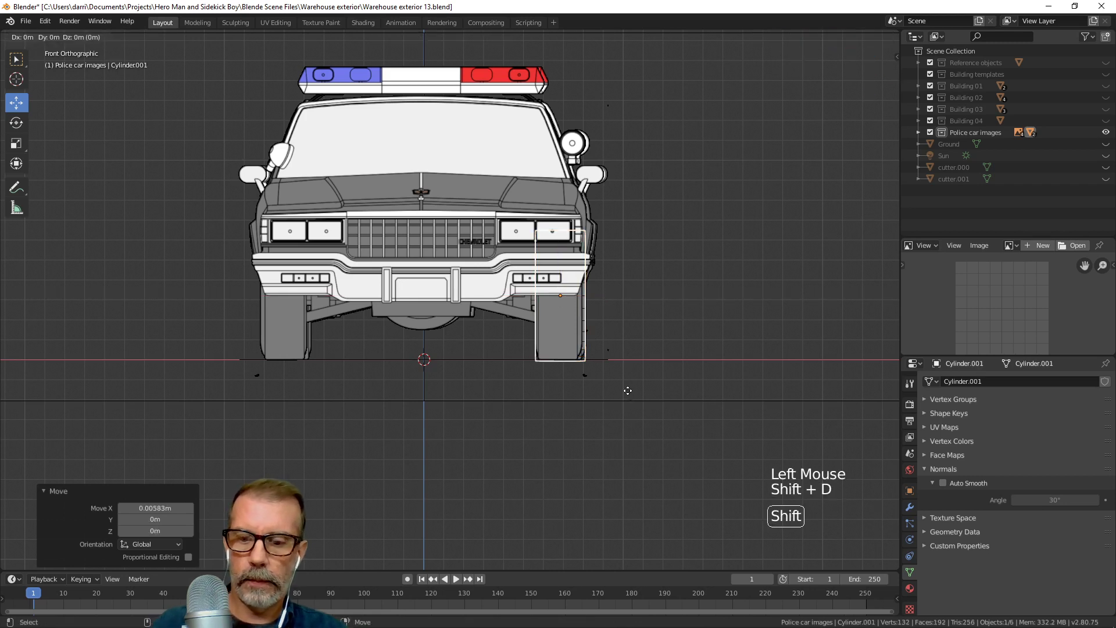
key(x)
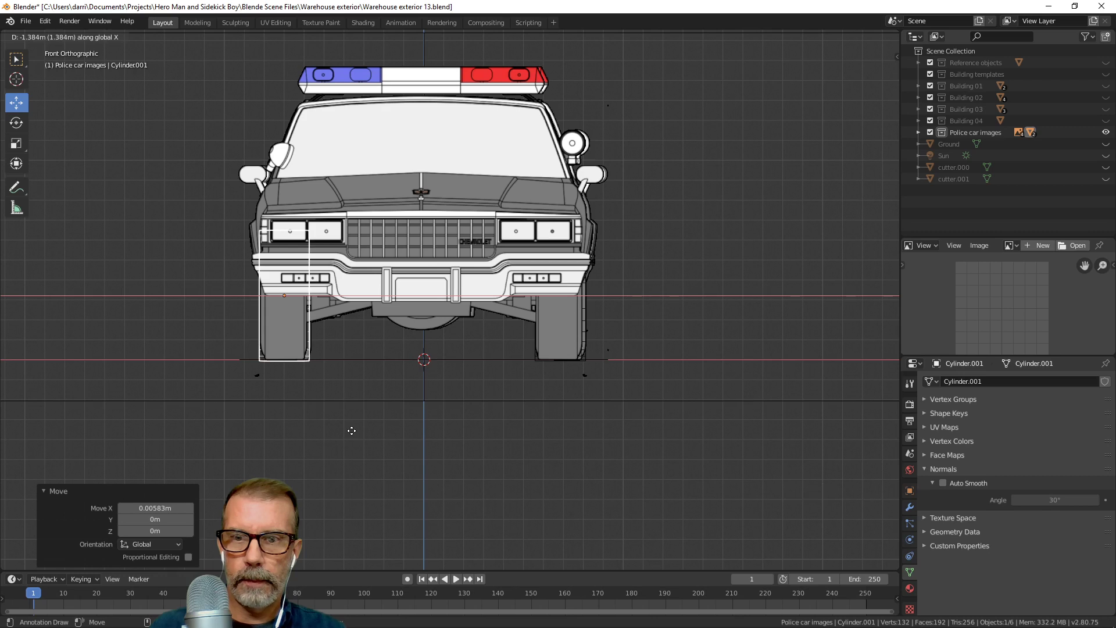
click(351, 436)
scroll(665, 416, down, 2)
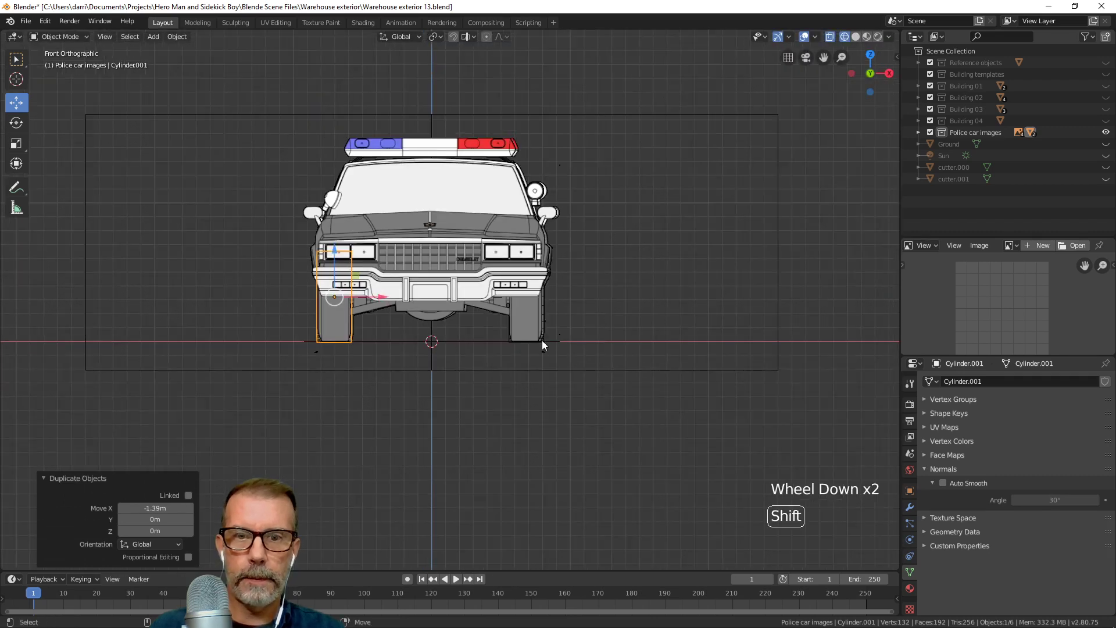
shift+click(542, 343)
middle_drag(744, 438, 560, 378)
scroll(666, 457, down, 3)
key(alt+a)
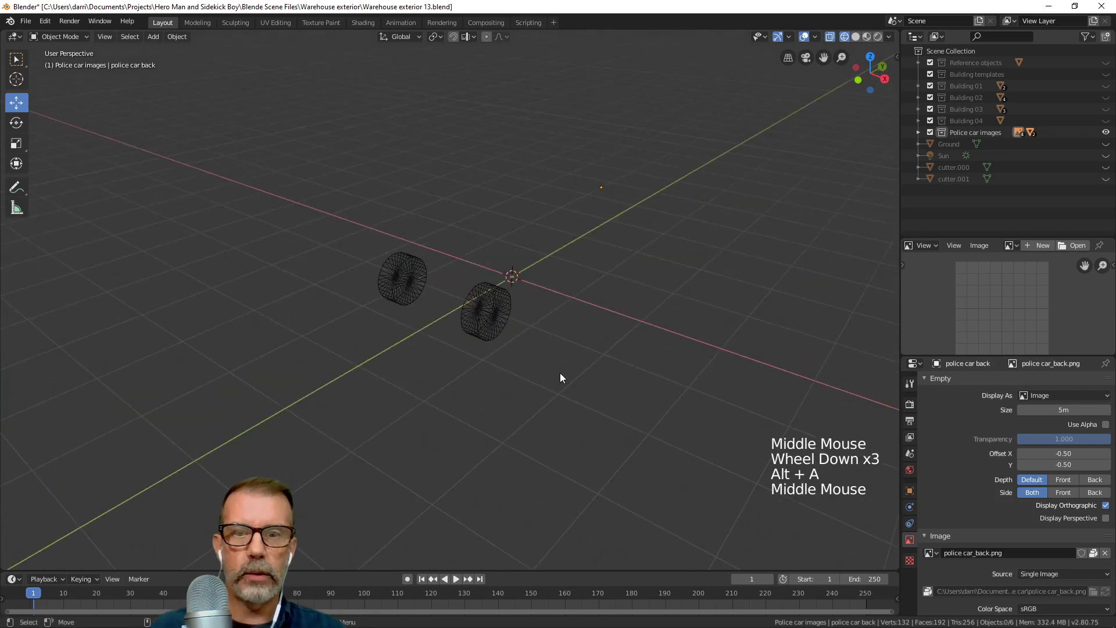
Show the outliner's selectability toggles and make the police car back, front, side and top reference images unselectable.
key(KP_1)
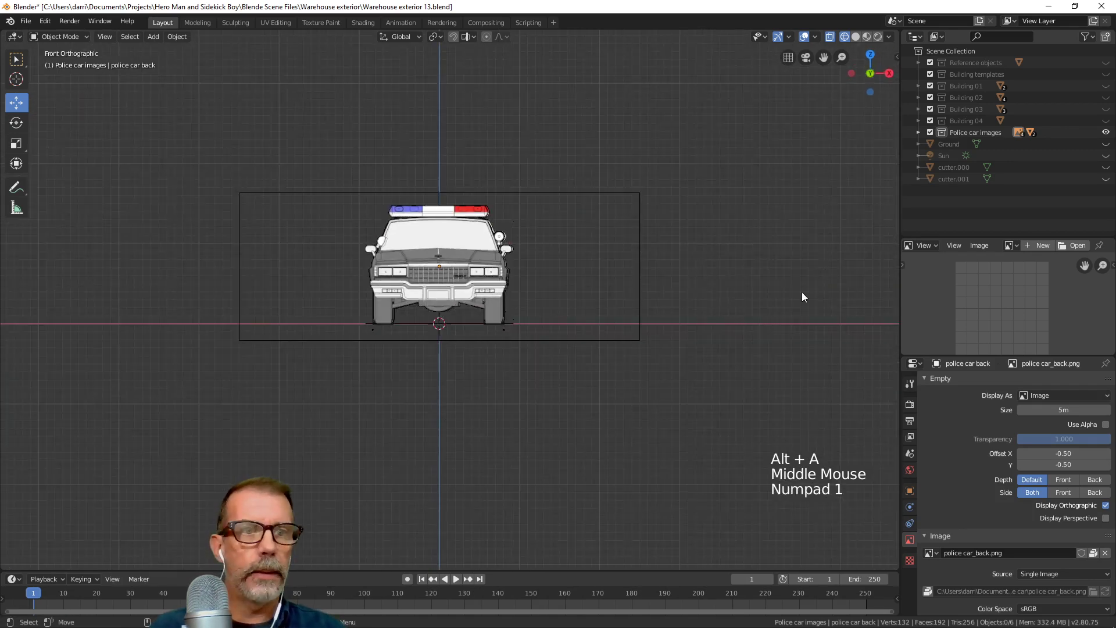
click(918, 132)
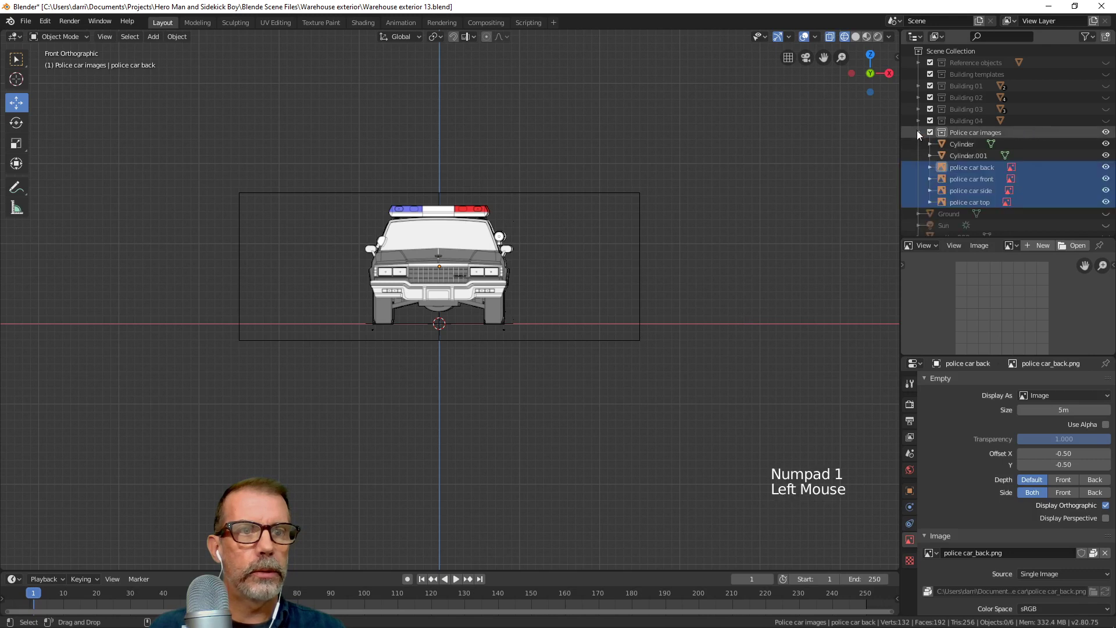
click(1094, 36)
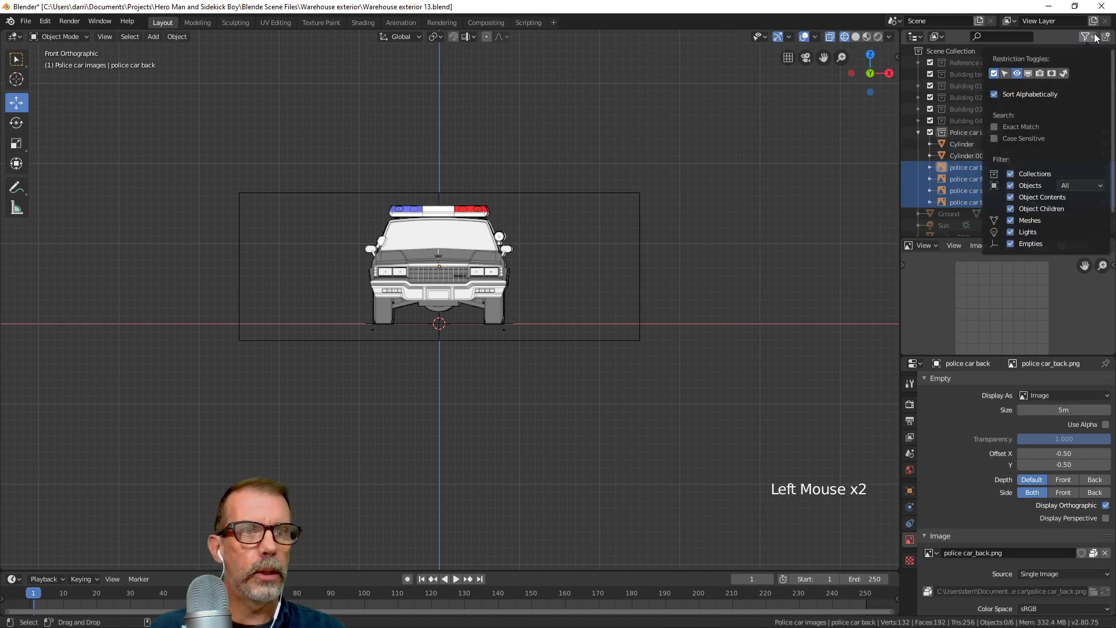
click(1004, 72)
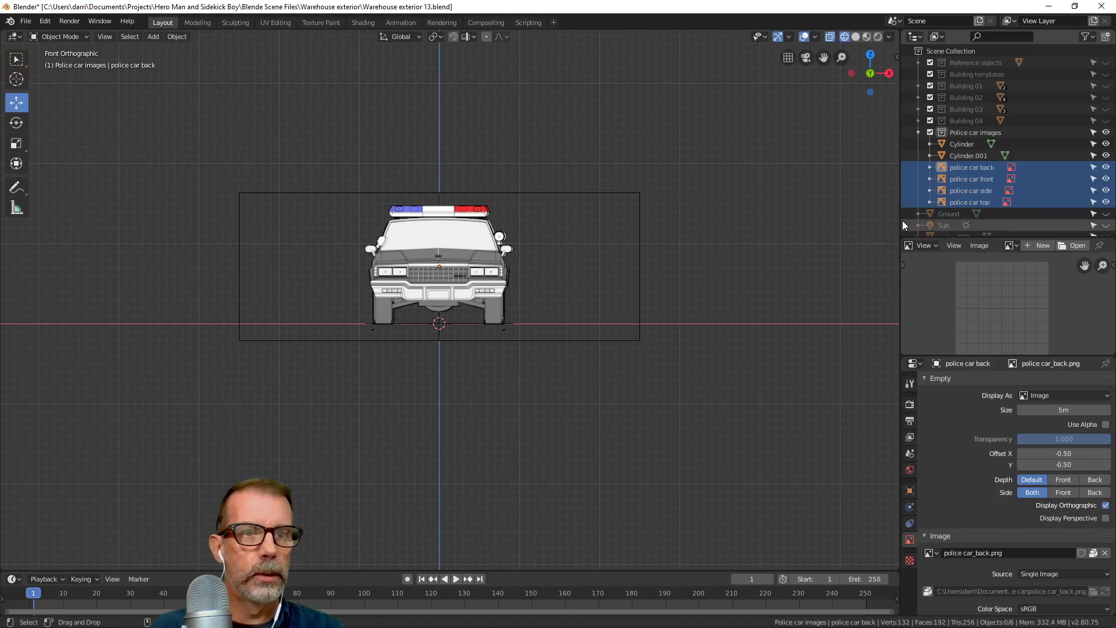
drag(901, 221, 894, 221)
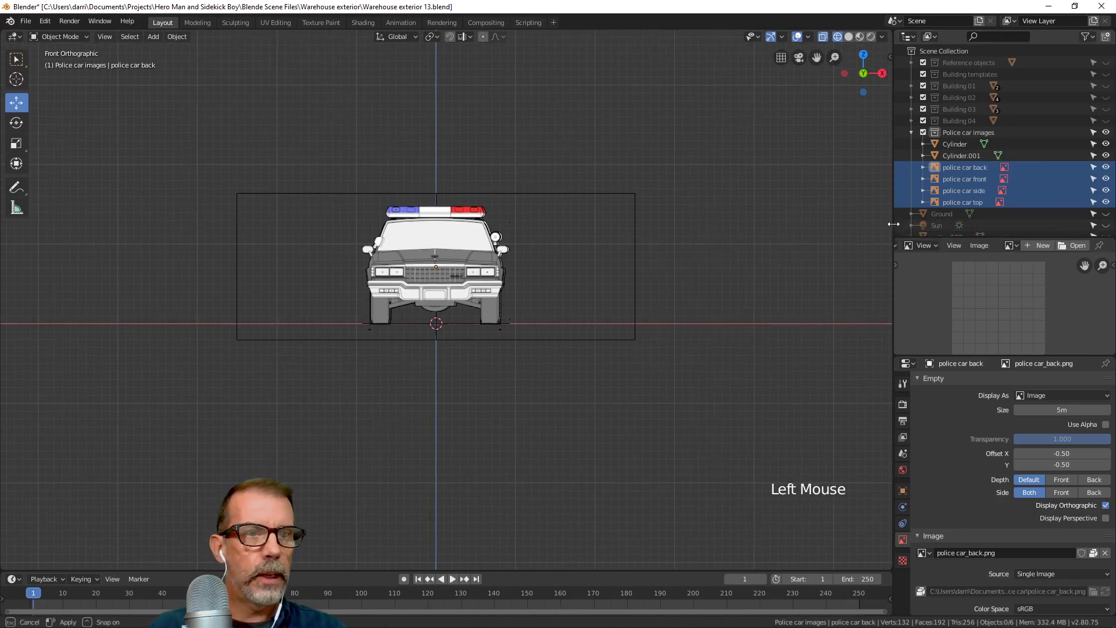
click(1094, 201)
click(1093, 190)
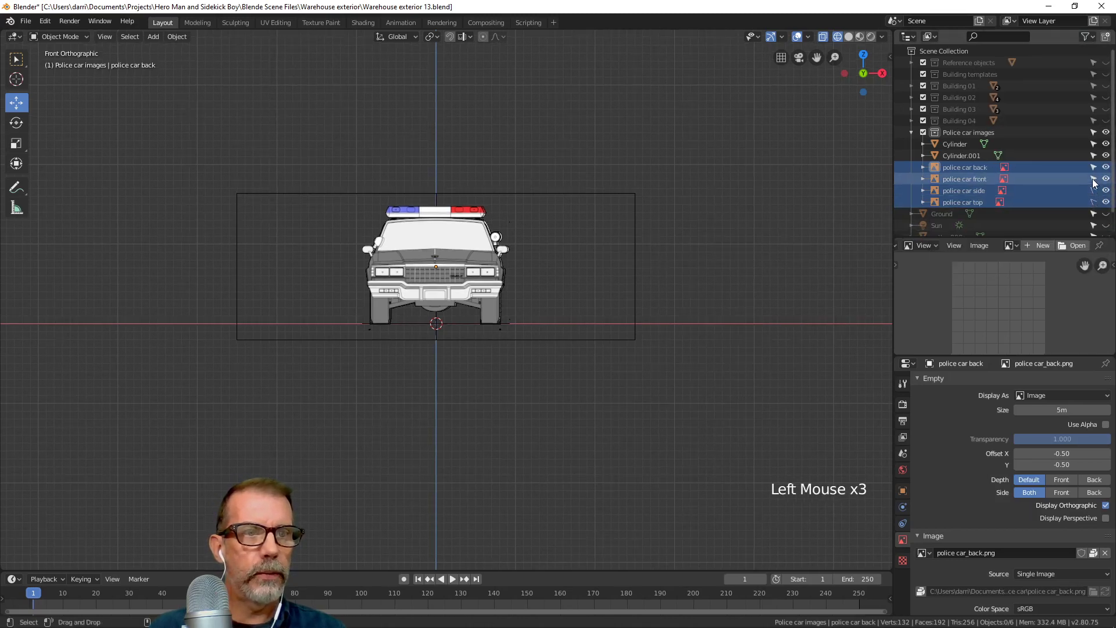
click(1093, 178)
click(1093, 168)
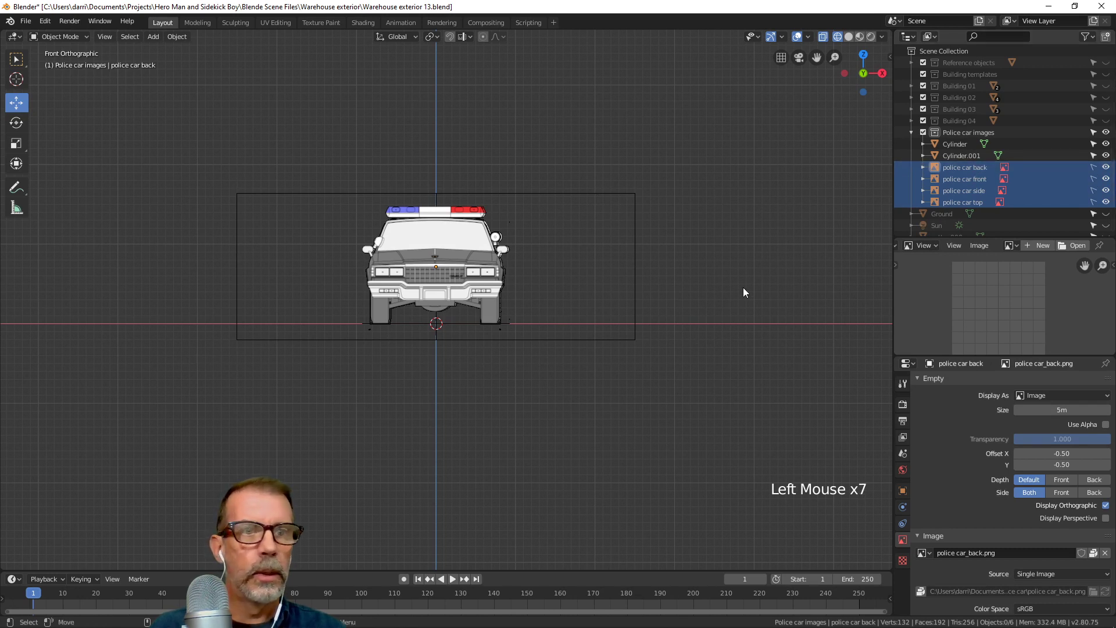
Take both wheel cylinders out of the Police car images collection into the Scene Collection and collapse the image collection.
click(969, 144)
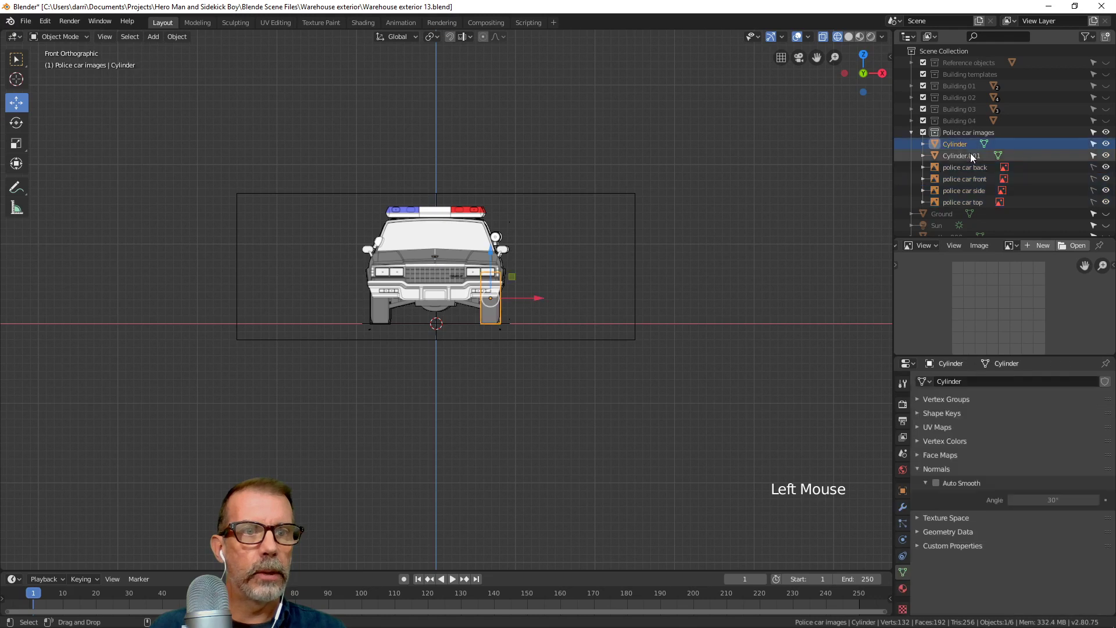
shift+click(971, 155)
drag(939, 145, 954, 50)
click(912, 132)
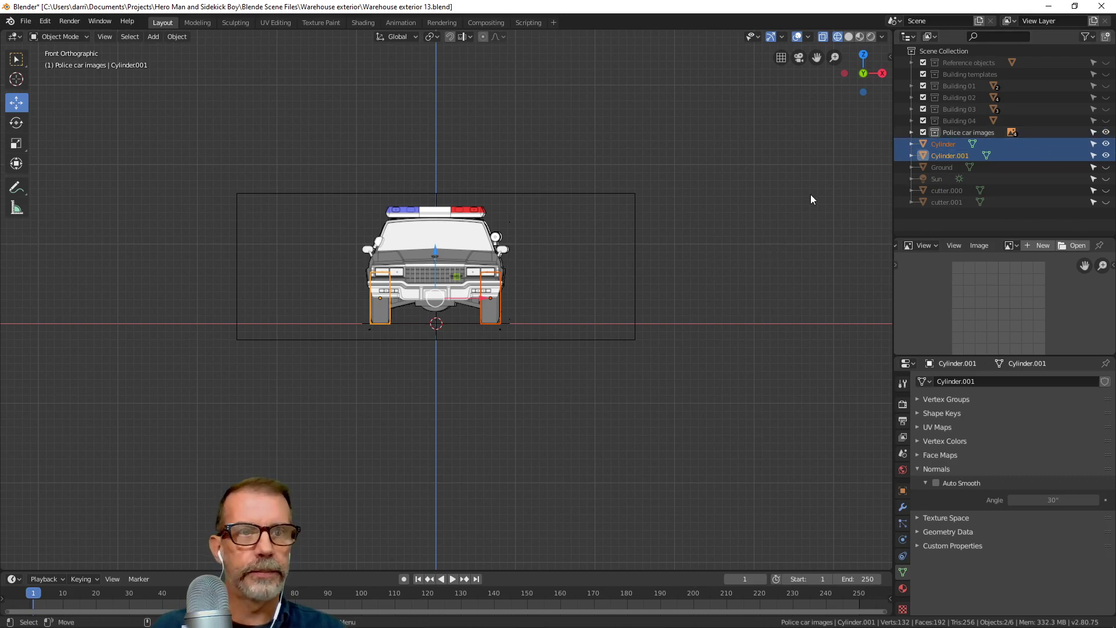
In right orthographic view, duplicate both front wheel cylinders and move the copies about 2.72 m along Y onto the rear wheel.
middle_drag(802, 200, 483, 315)
key(KP_3)
shift+scroll(555, 326, up, 1)
scroll(564, 321, up, 3)
key(shift+d)
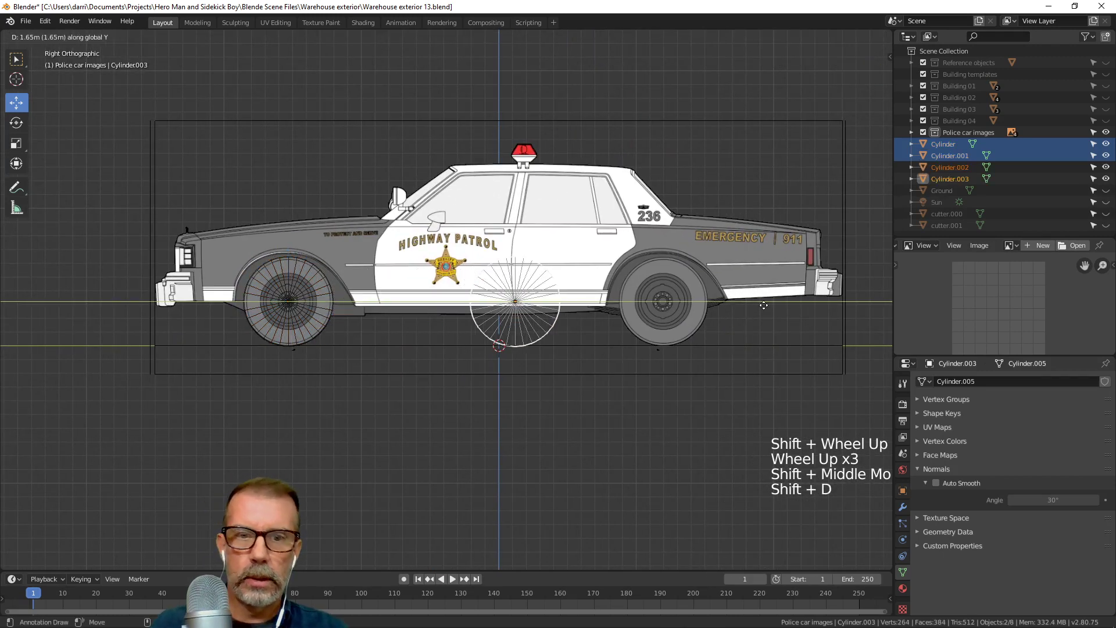
click(857, 318)
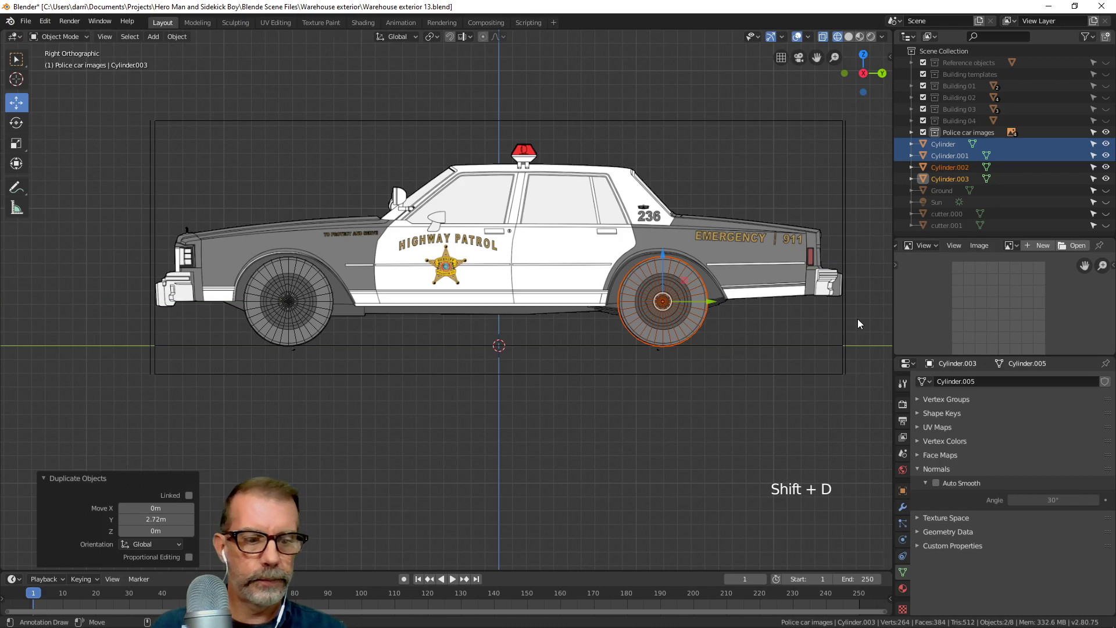
Nudge the rear wheel copies about 0.001 m along Y to centre them on the hub and deselect everything.
key(KP_Decimal)
scroll(486, 342, up, 13)
scroll(501, 318, down, 3)
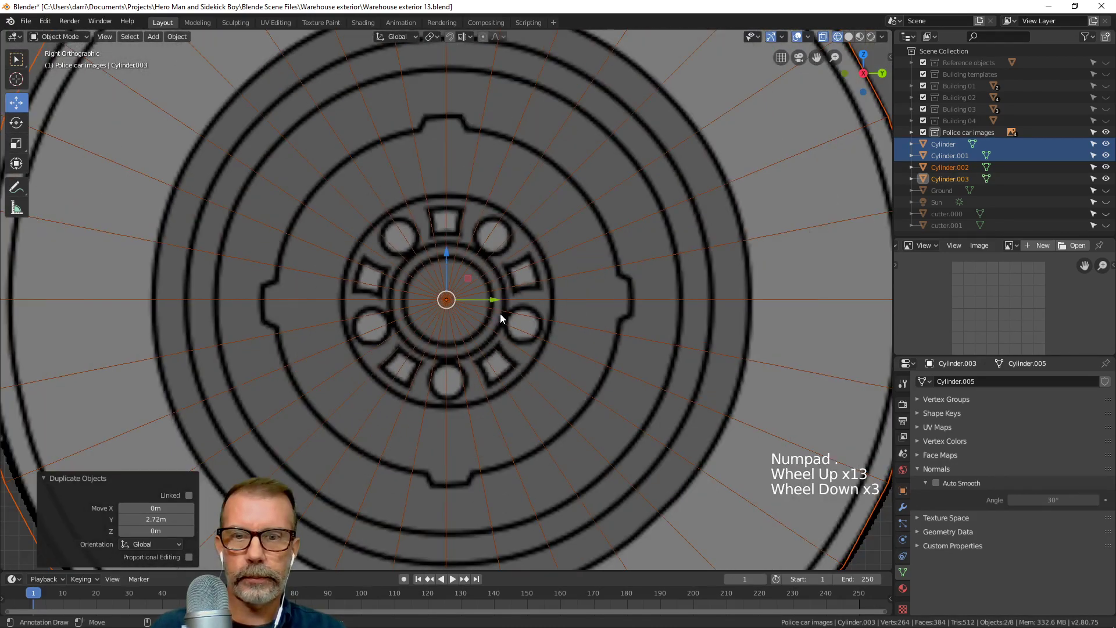
click(494, 301)
scroll(492, 307, down, 12)
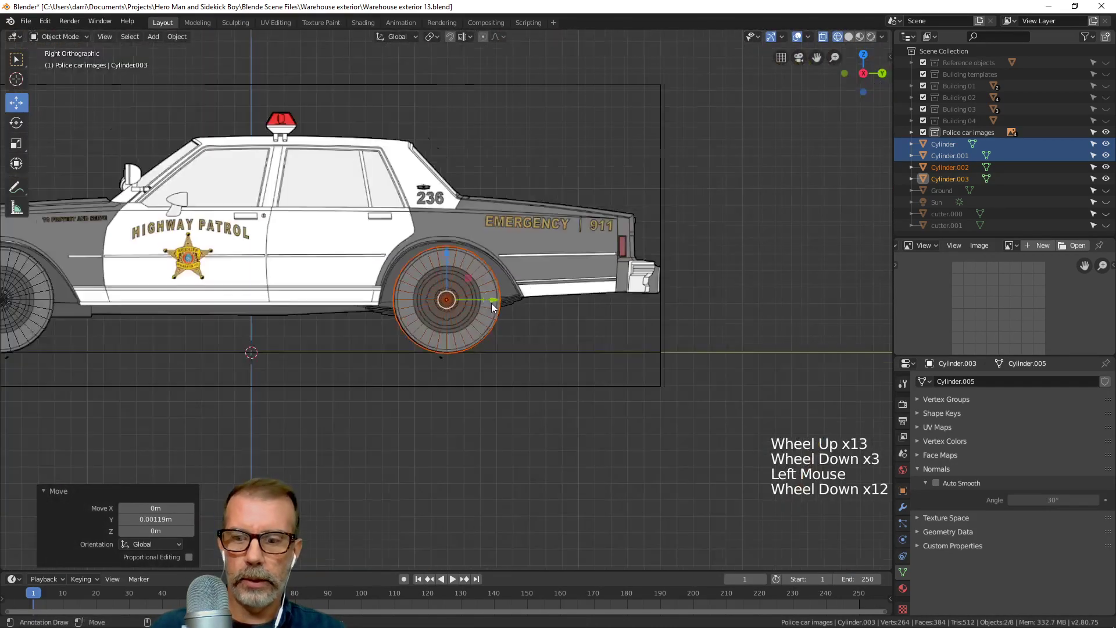
key(alt+a)
Switch to solid shading and inspect the four wheel cylinders in perspective.
scroll(491, 303, down, 6)
shift+middle_drag(491, 303, 519, 324)
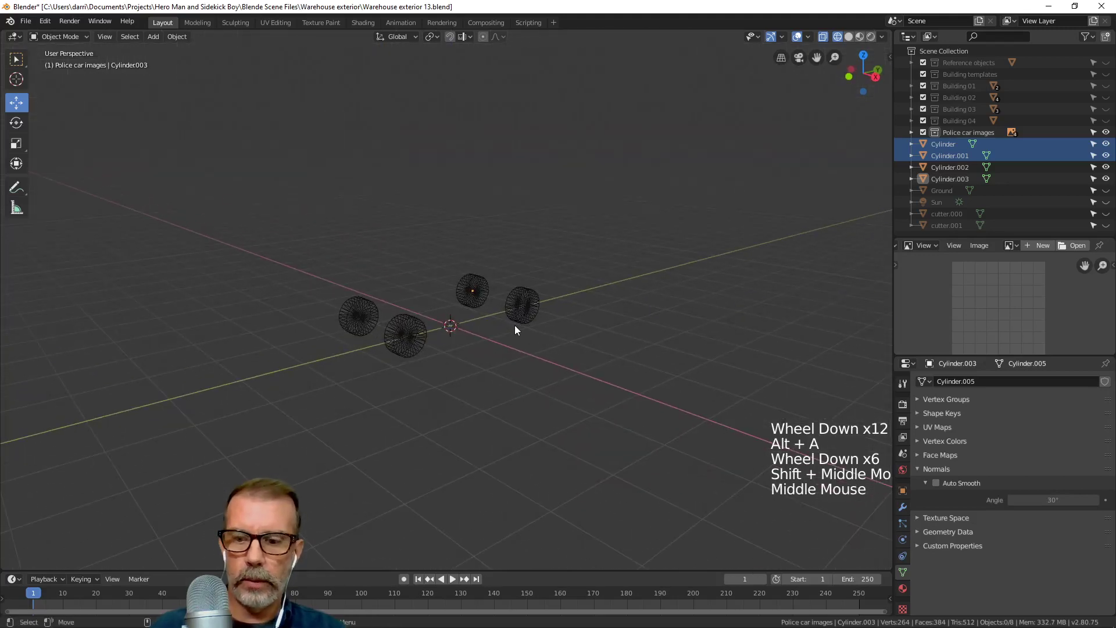
key(z)
scroll(494, 327, up, 4)
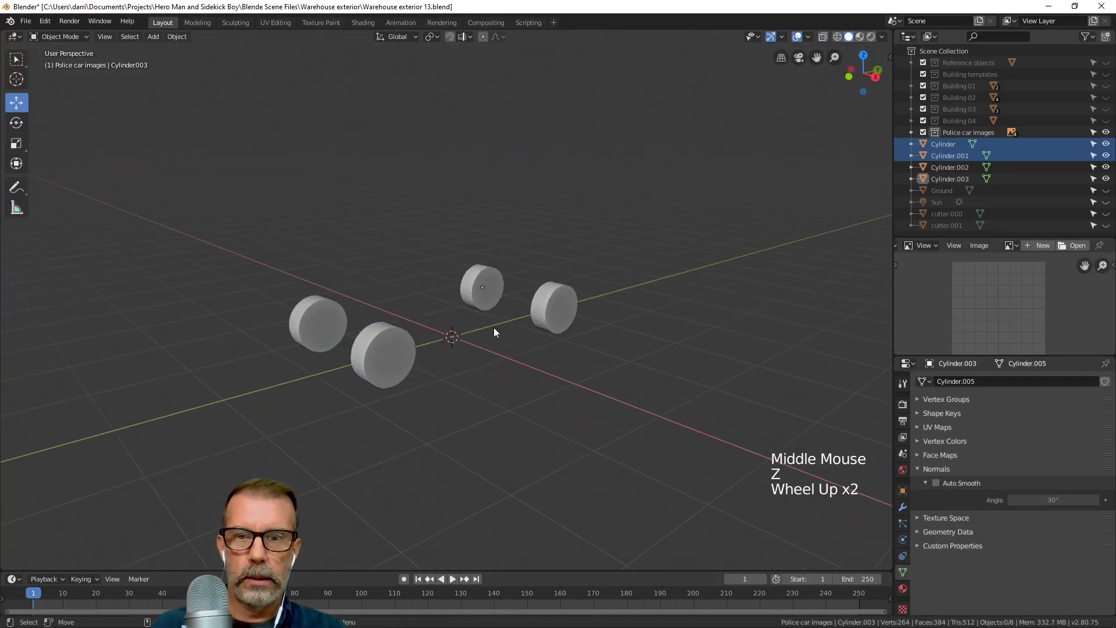
mouse_move(494, 327)
shift+middle_down()
mouse_move(521, 305)
mouse_move(536, 316)
mouse_move(501, 341)
mouse_move(580, 324)
mouse_move(553, 354)
shift+middle_up()
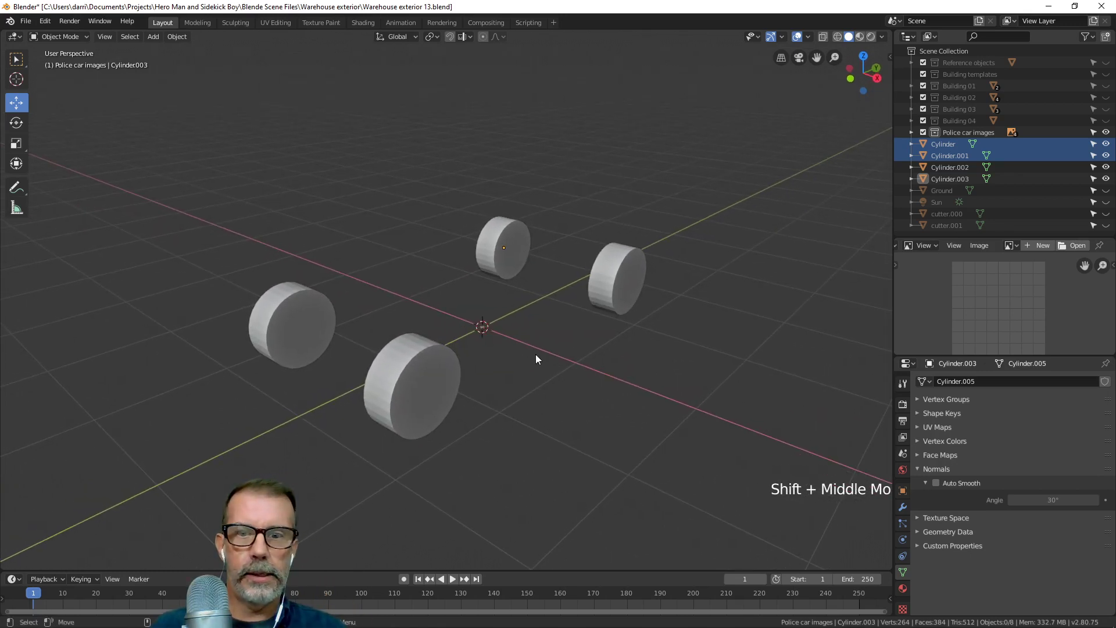
middle_drag(535, 354, 510, 339)
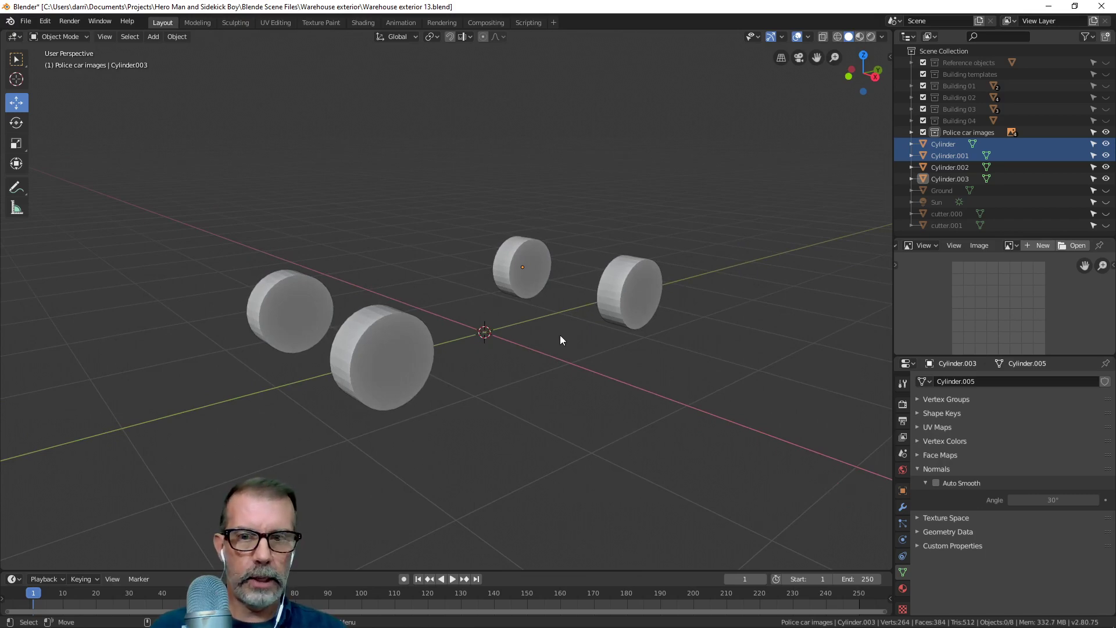
Examine the front wheel cylinders against the top blueprint of the car's front end.
key(KP_7)
shift+middle_drag(591, 440, 575, 294)
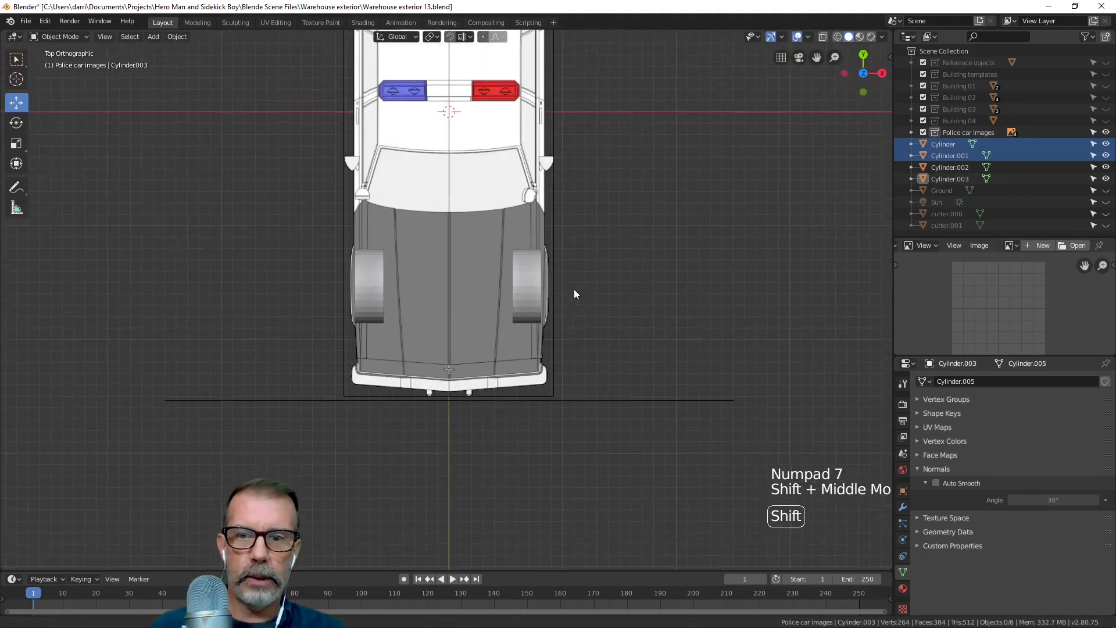
scroll(591, 363, up, 2)
shift+middle_drag(591, 367, 572, 389)
scroll(640, 355, up, 3)
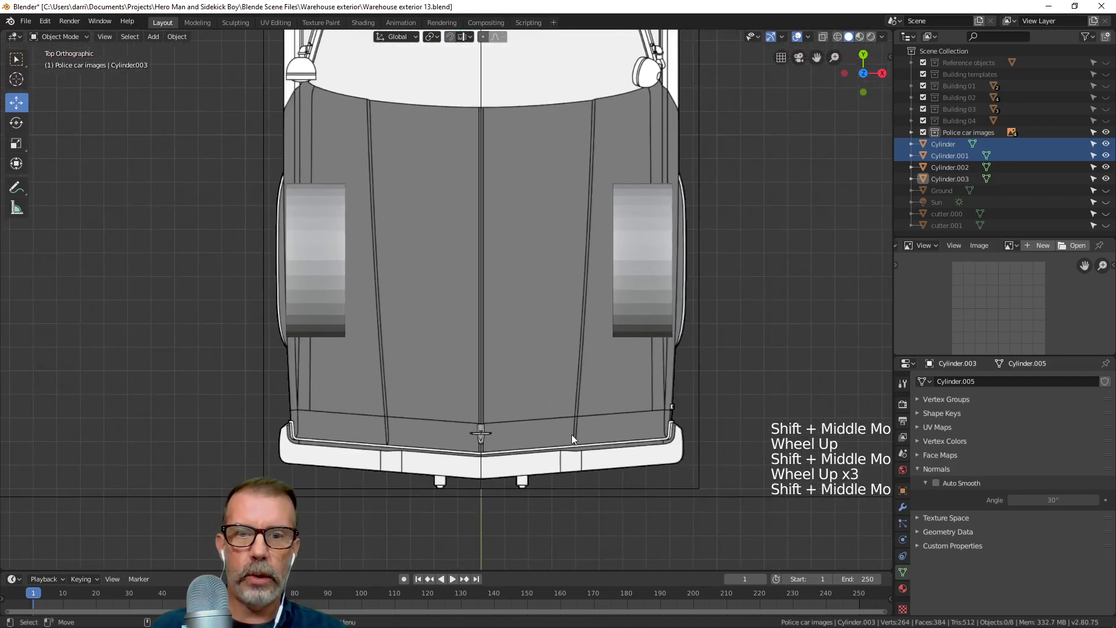
Return to front orthographic view, make the Scene Collection active and enlarge the image editor area.
key(KP_1)
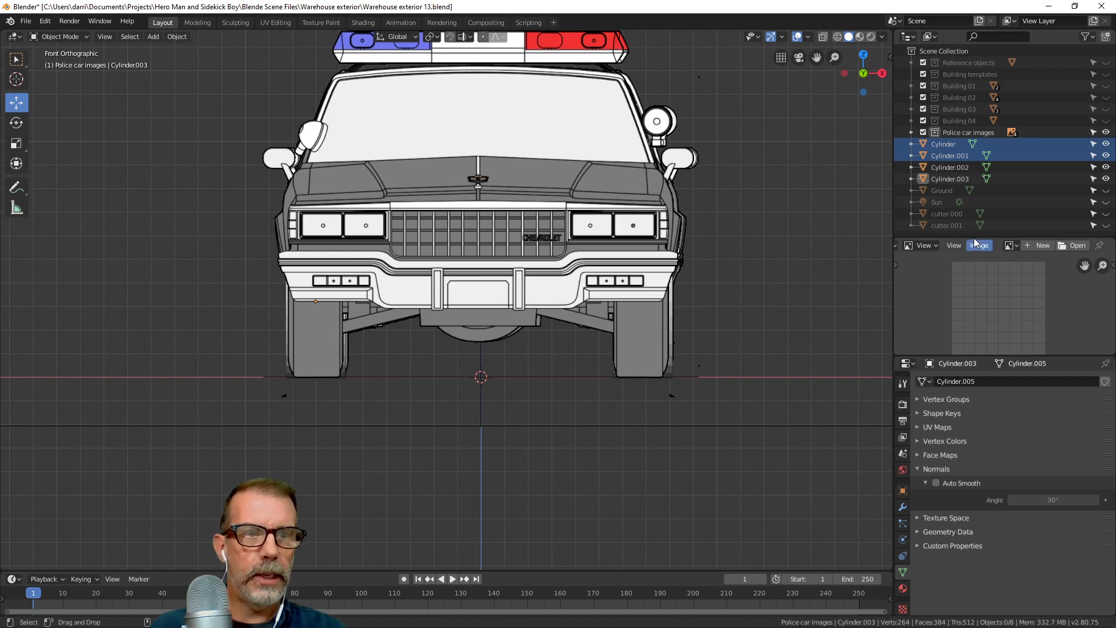
click(944, 51)
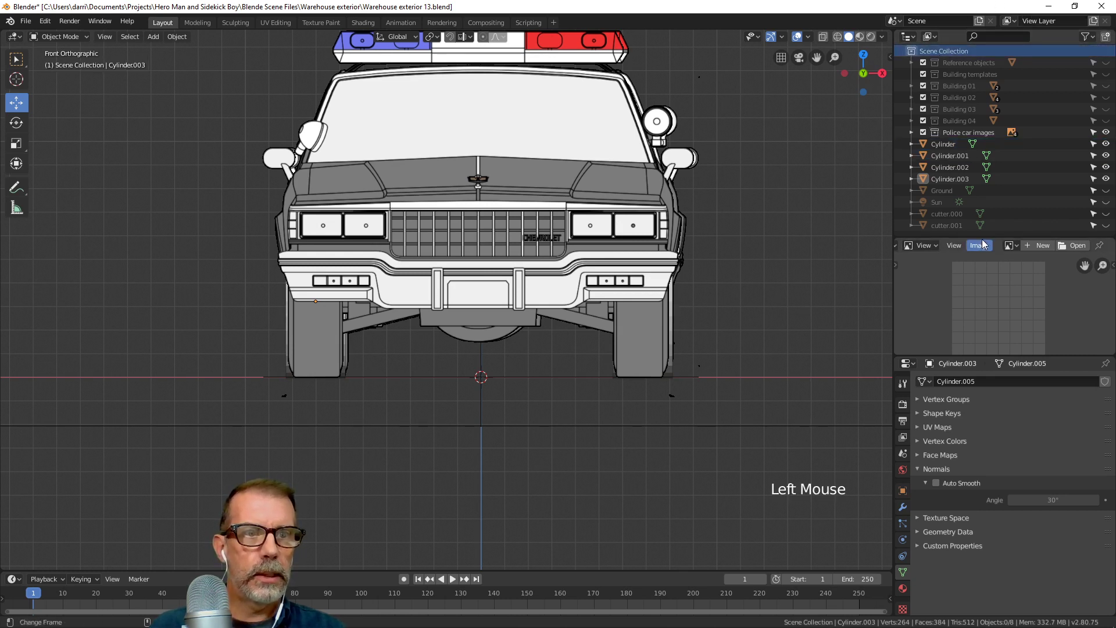
drag(986, 240, 983, 148)
Open the first police car street photo from the Reference images\Police car folder in the image editor.
click(981, 154)
click(993, 180)
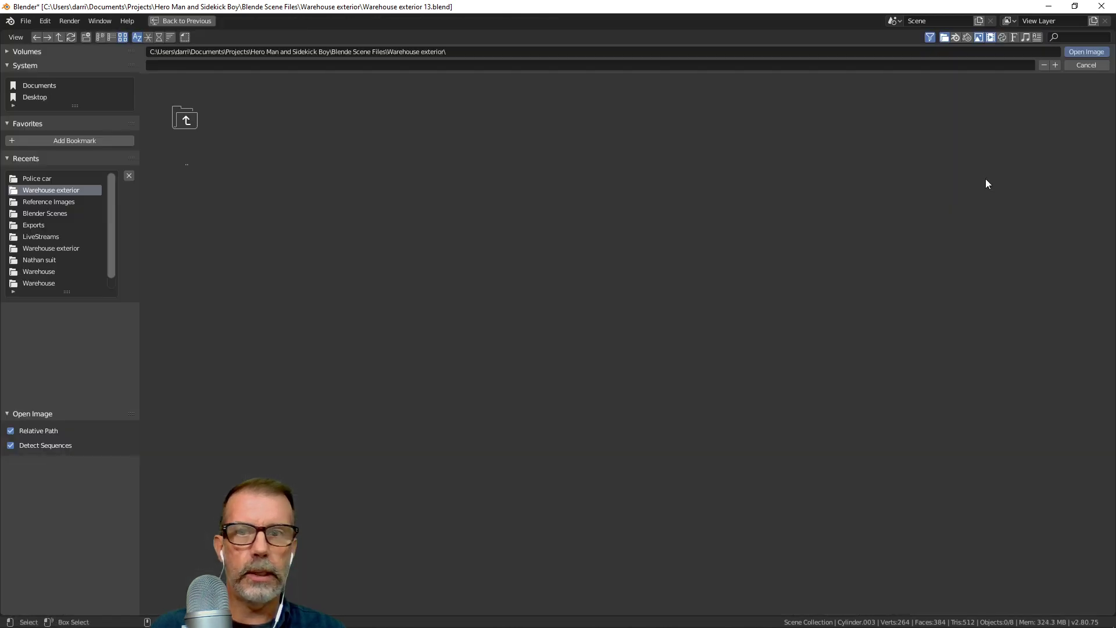
click(182, 119)
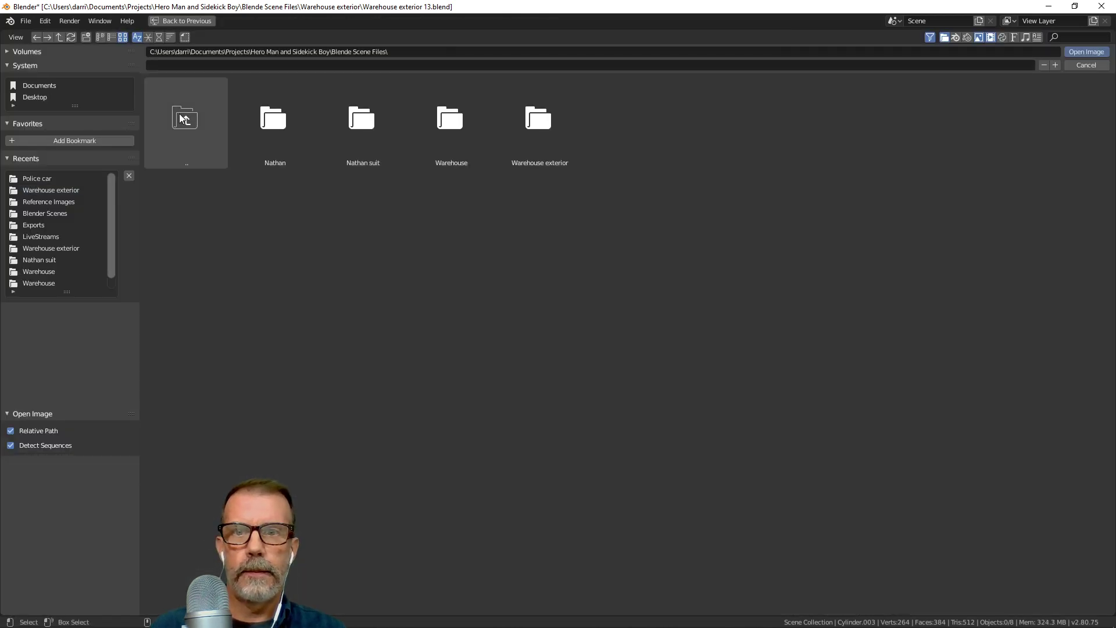
click(182, 119)
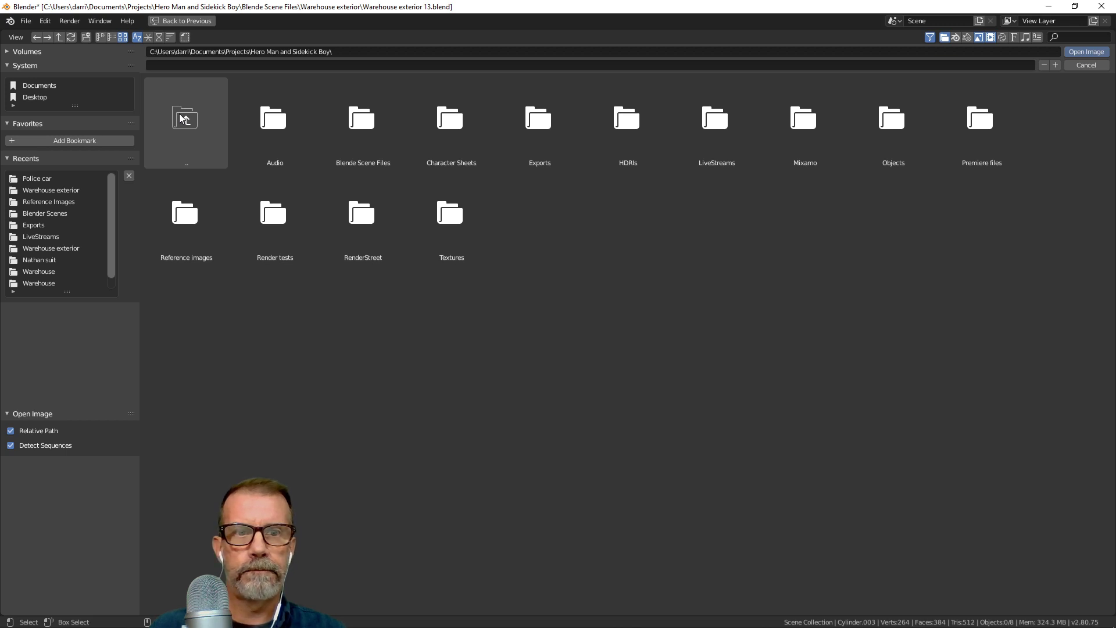
click(184, 213)
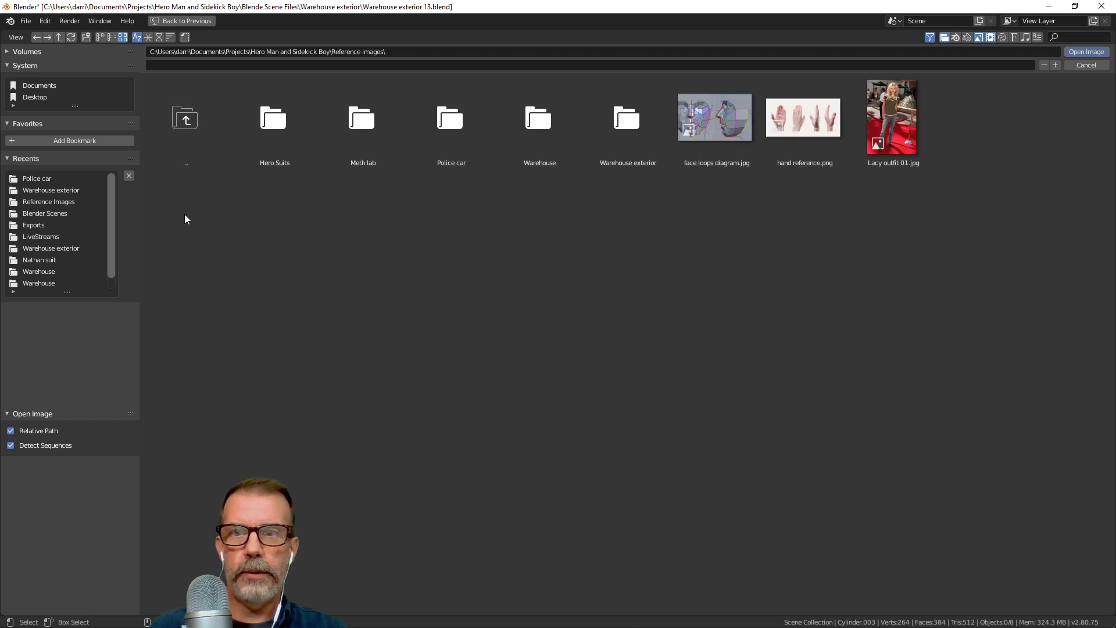
click(448, 125)
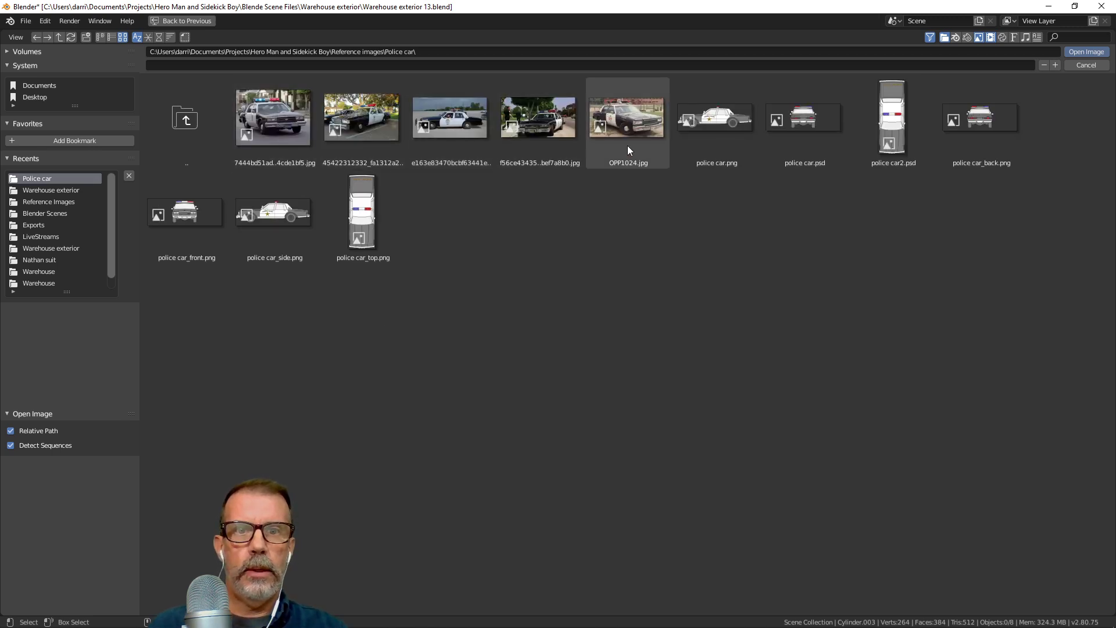
click(627, 119)
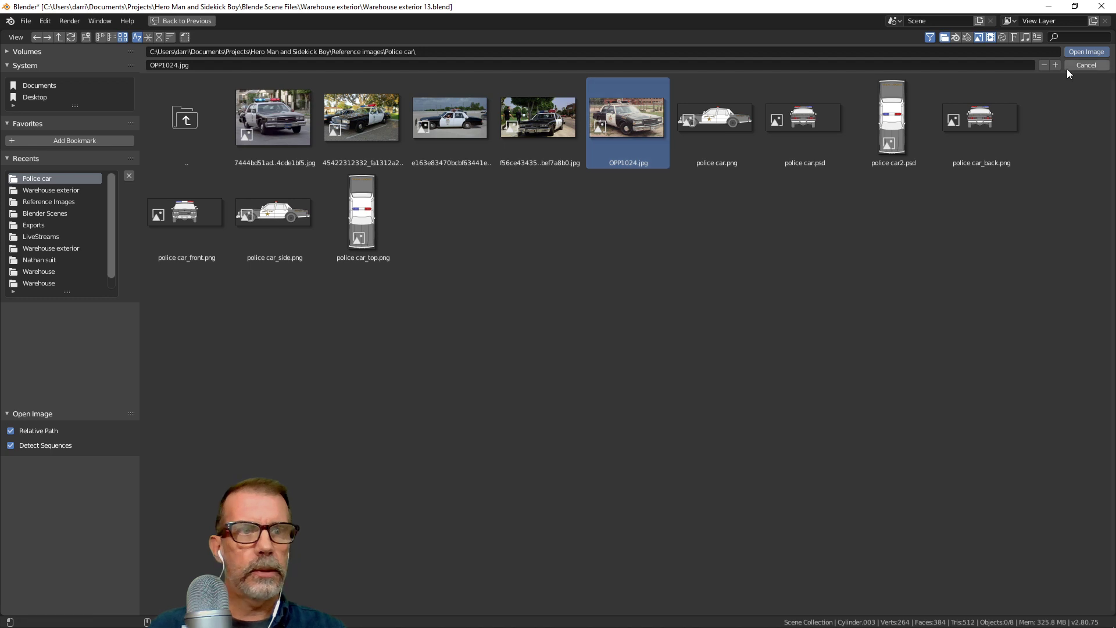
click(266, 123)
click(1095, 53)
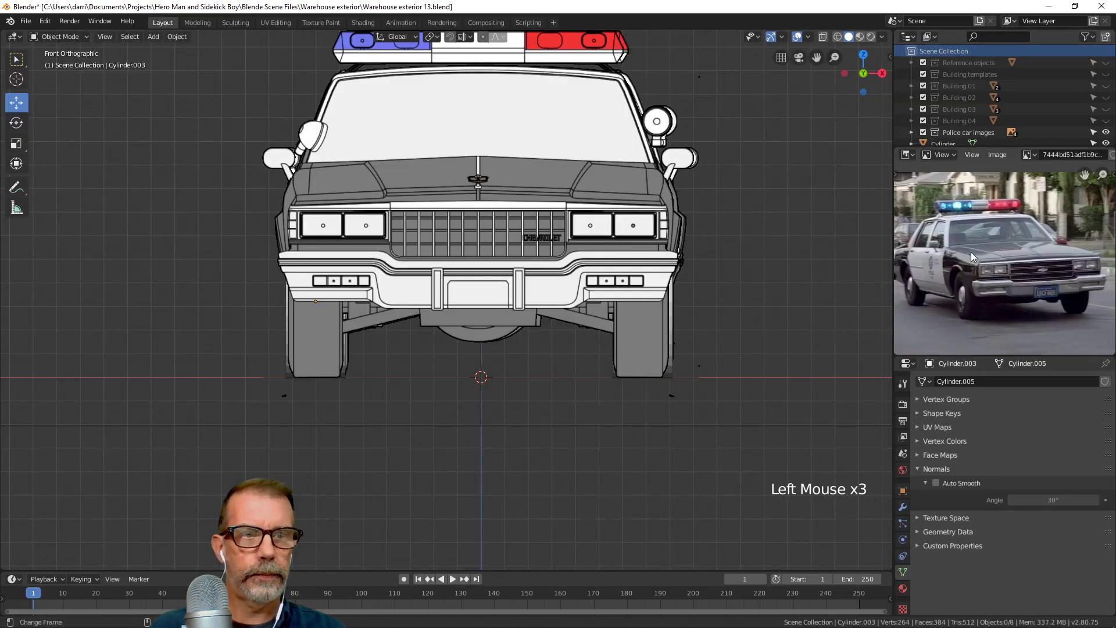
Study the police car photo in a maximised image editor, restore the layout and frame the car's front end there.
key(ctrl+space)
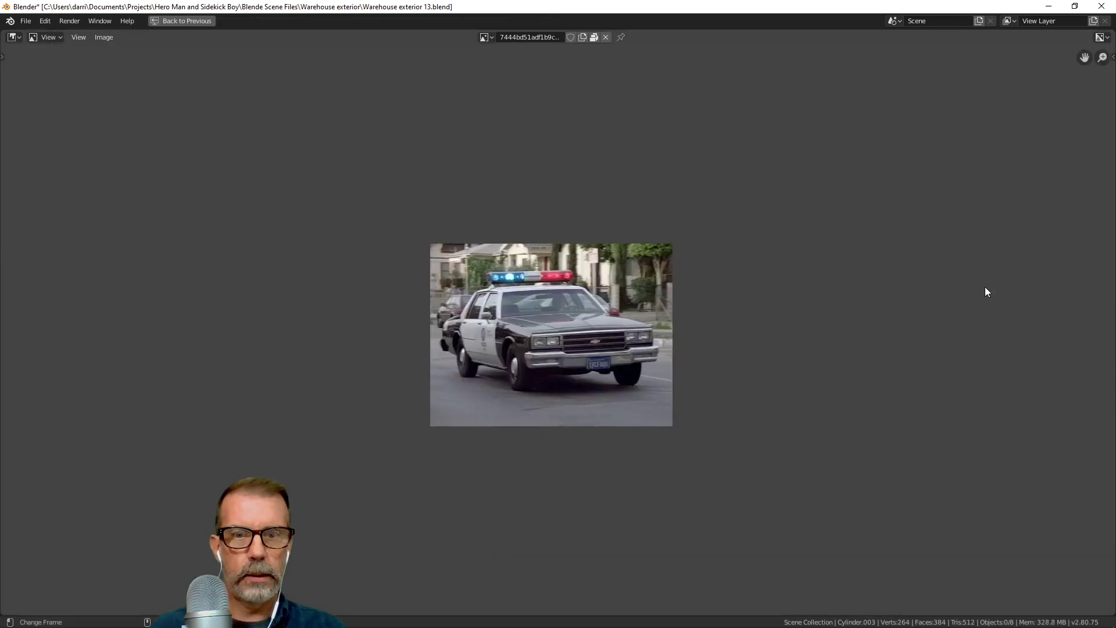
key(Home)
scroll(806, 351, down, 2)
middle_drag(810, 352, 784, 351)
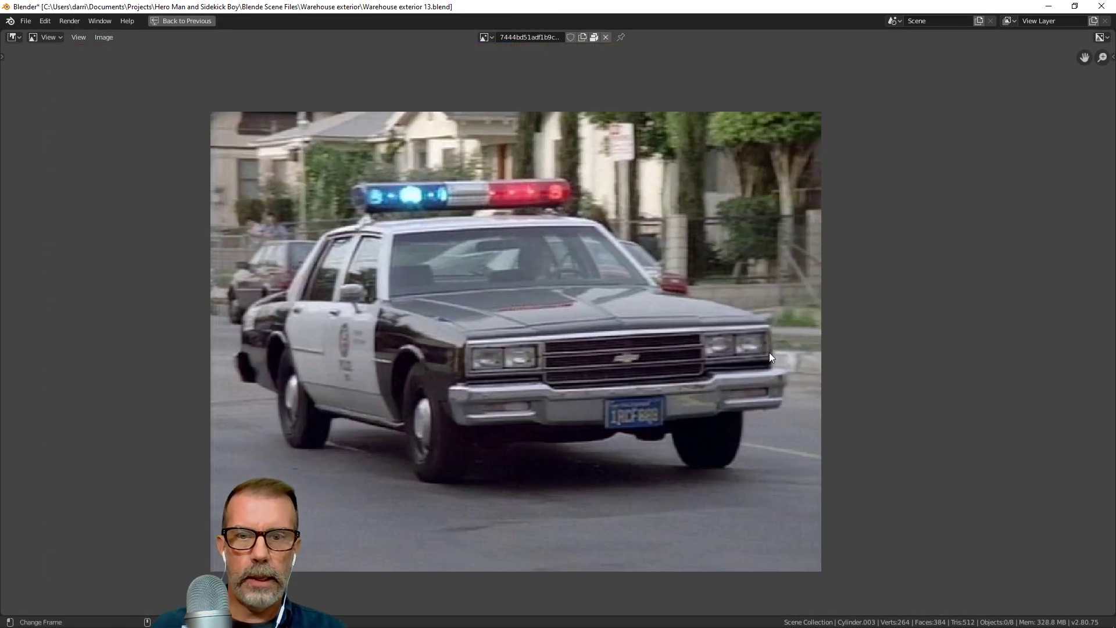
scroll(769, 353, up, 1)
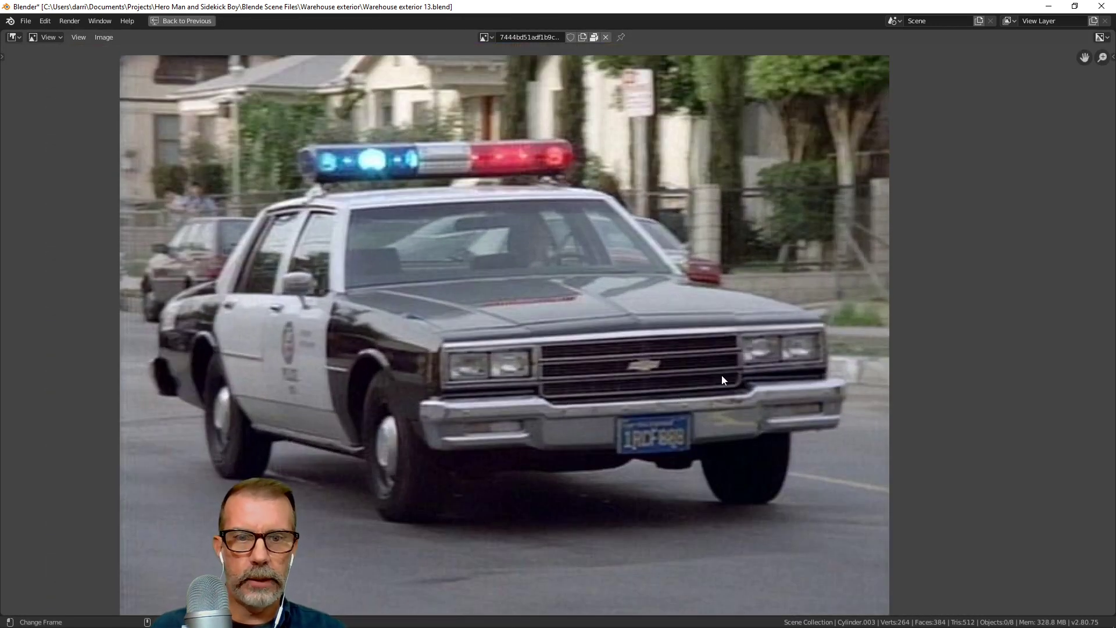
key(ctrl+space)
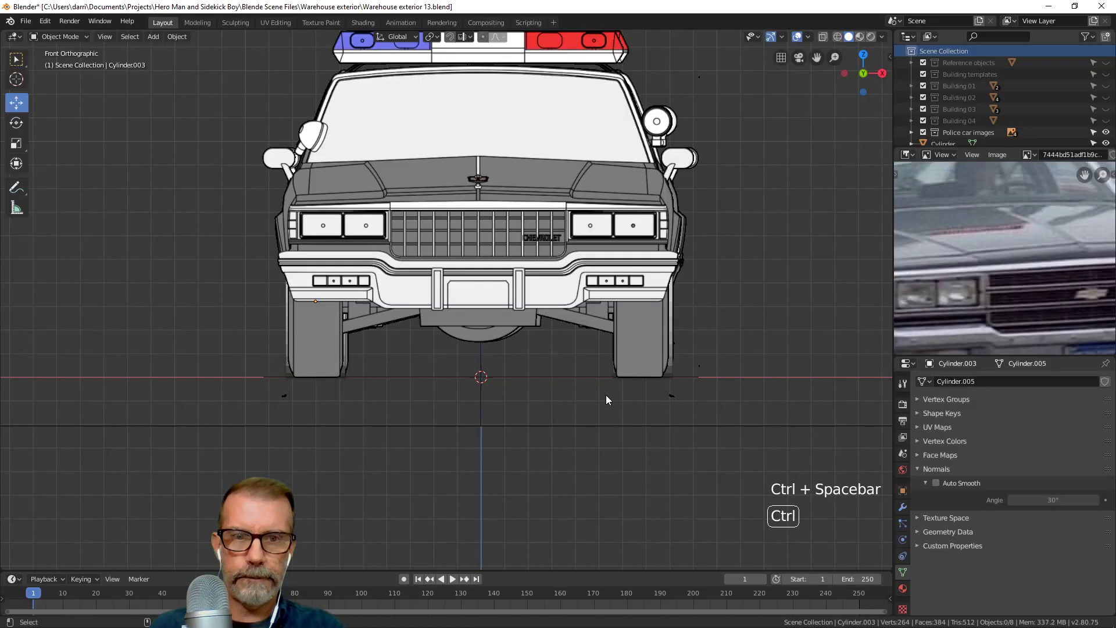
scroll(1046, 270, down, 2)
shift+middle_drag(1044, 271, 1013, 274)
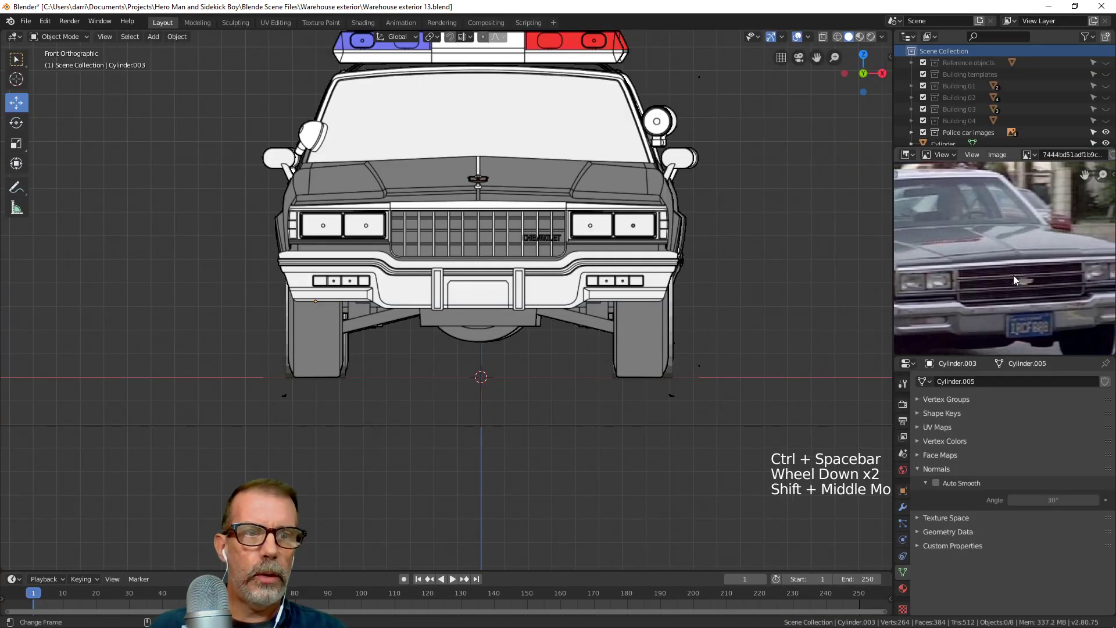
scroll(1012, 275, down, 1)
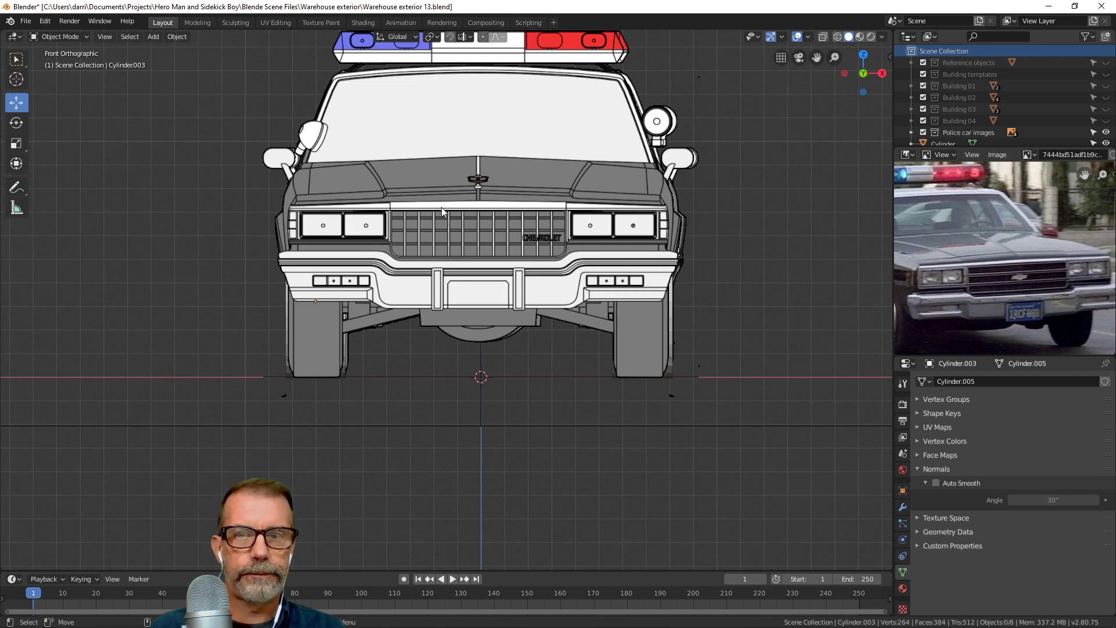
Add a mesh plane and move it about -2.05 m along Y onto the car's front end.
key(KP_7)
shift+middle_drag(498, 221, 574, 331)
scroll(515, 291, down, 3)
scroll(515, 291, up, 1)
scroll(539, 360, up, 1)
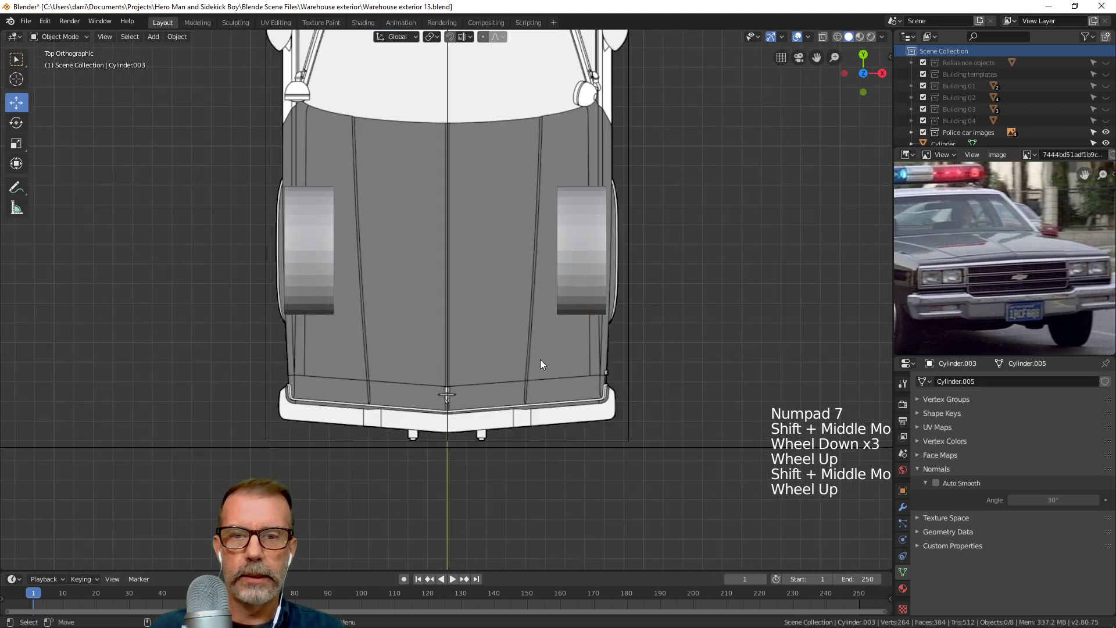
scroll(546, 368, down, 3)
shift+middle_drag(480, 349, 524, 331)
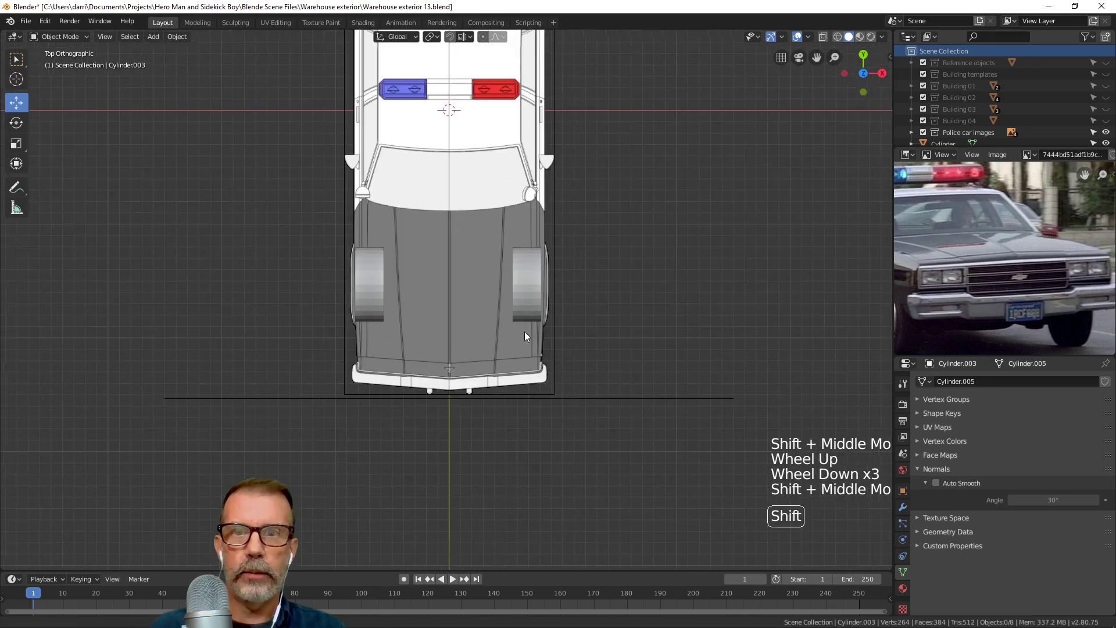
key(shift+a)
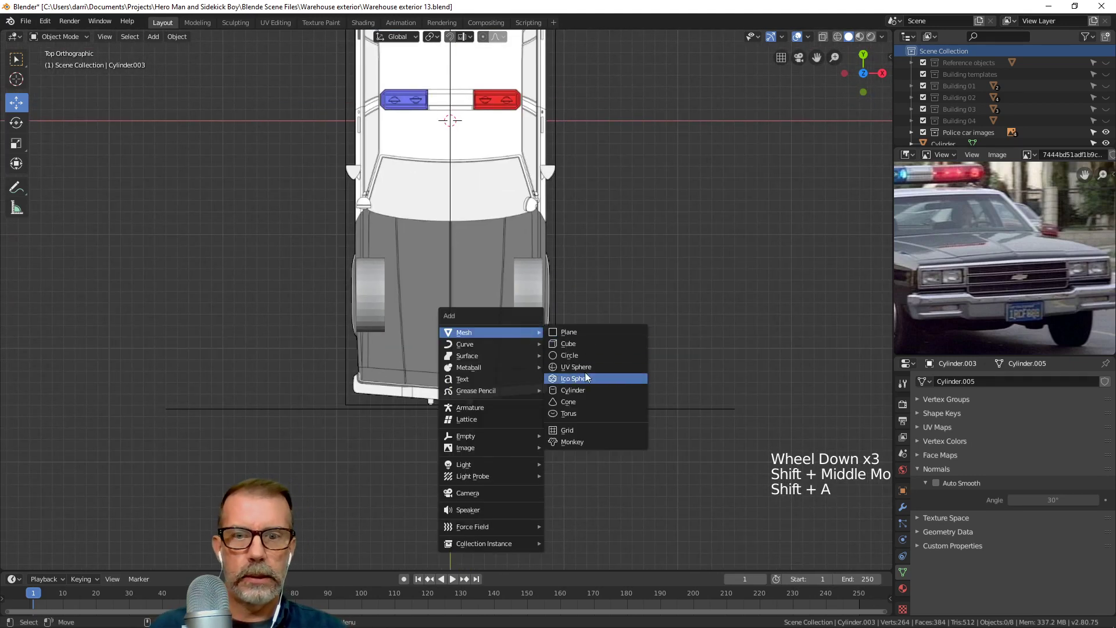
click(589, 332)
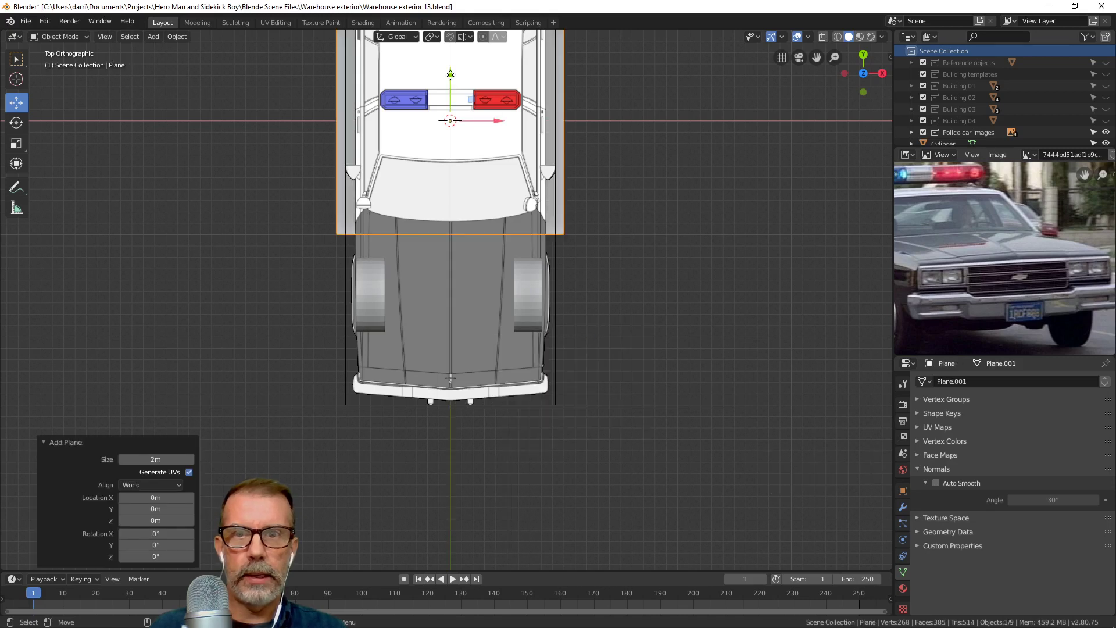
drag(450, 76, 451, 306)
scroll(504, 357, up, 3)
shift+middle_drag(504, 357, 512, 301)
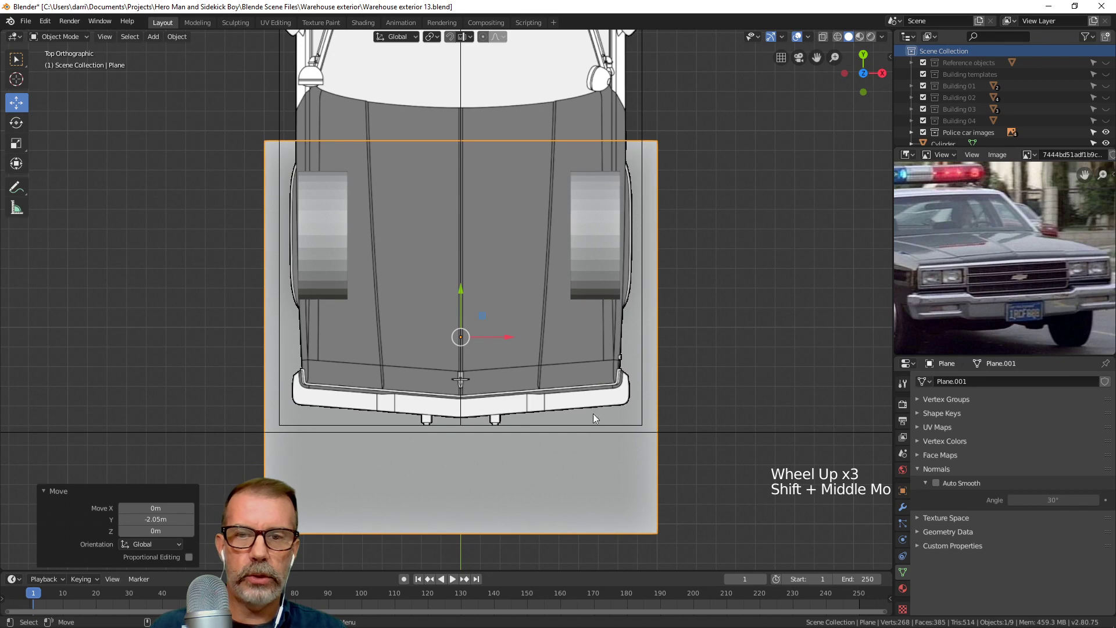
Raise the plane about 0.5 m along Z so it cuts through the upper part of the front wheel cylinders.
middle_drag(593, 413, 482, 335)
drag(429, 340, 437, 273)
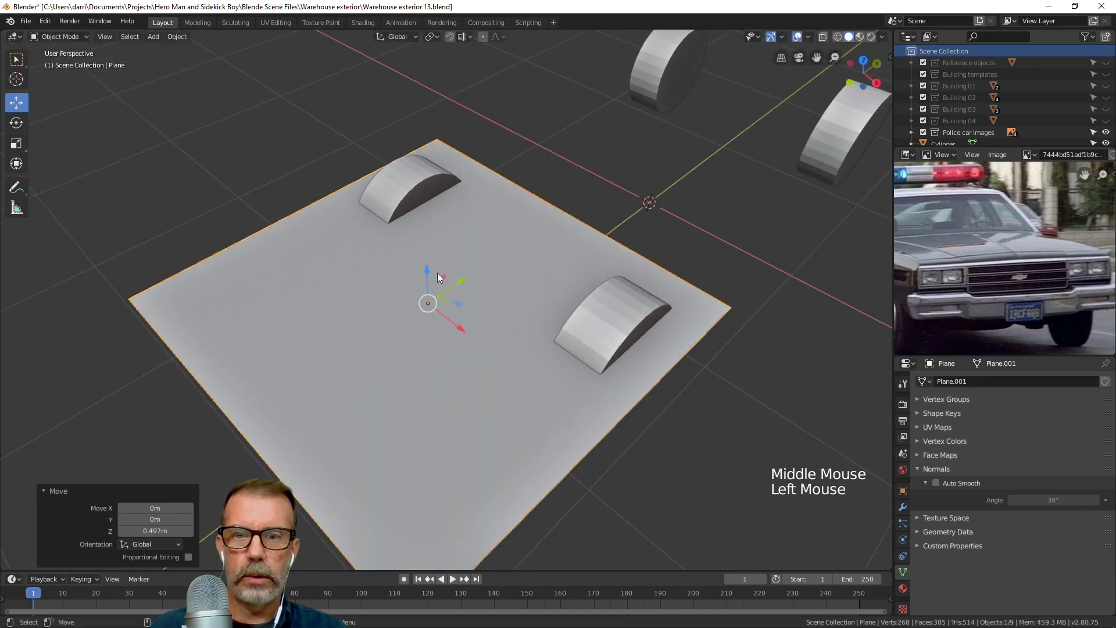
key(KP_7)
scroll(570, 327, up, 2)
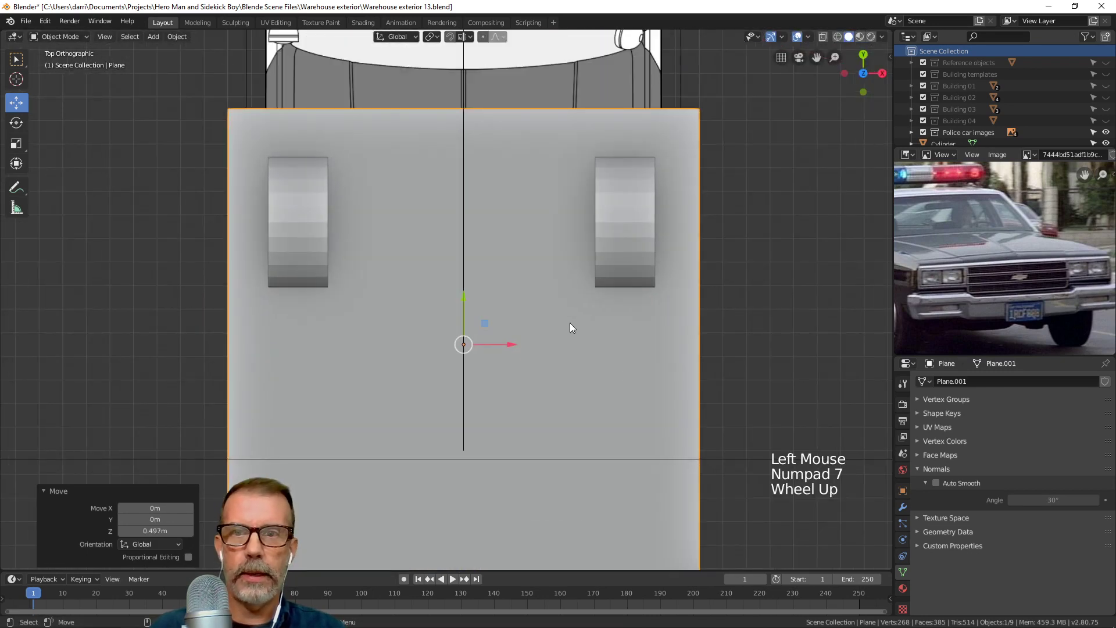
middle_drag(585, 385, 574, 295)
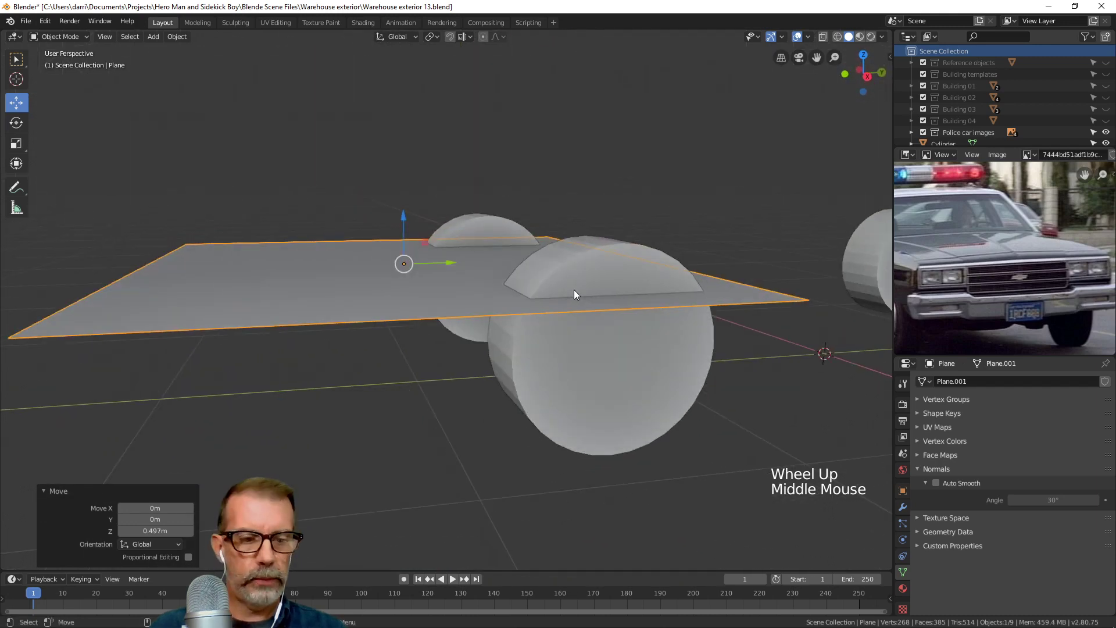
Split the viewport into a quad view and frame the car's front end in the top, front and side views.
key(KP_3)
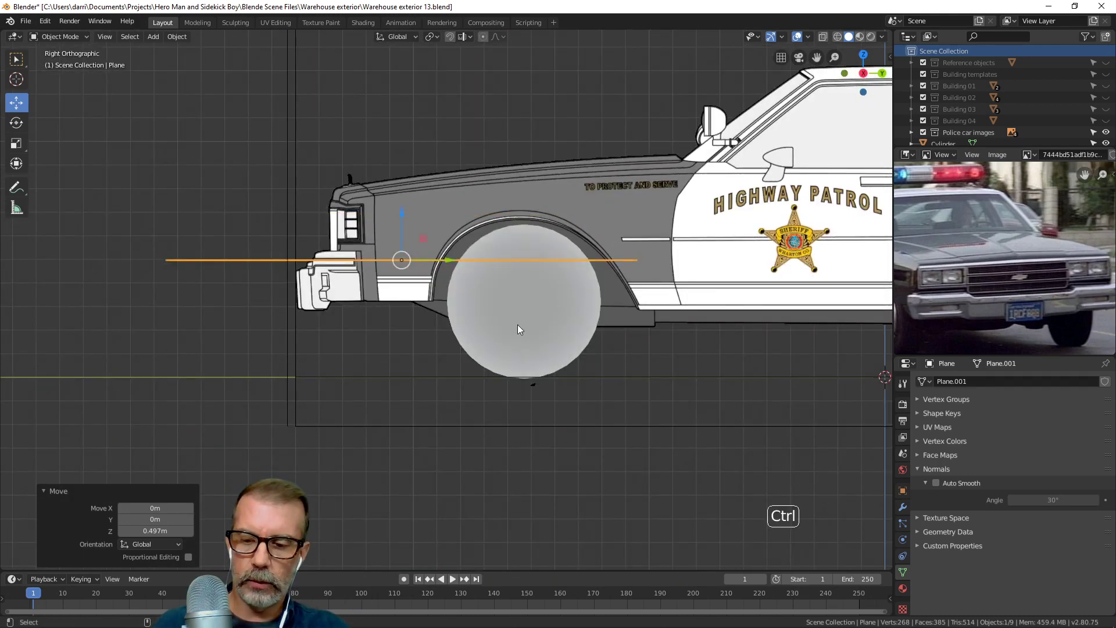
key(ctrl+alt+q)
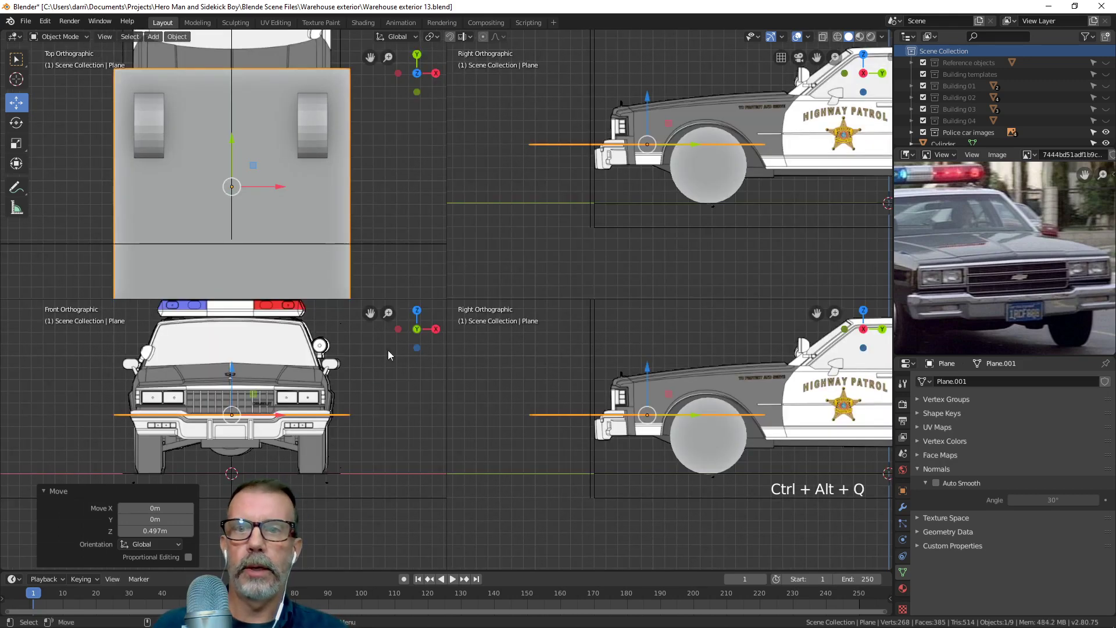
scroll(347, 221, down, 2)
shift+middle_drag(348, 225, 353, 181)
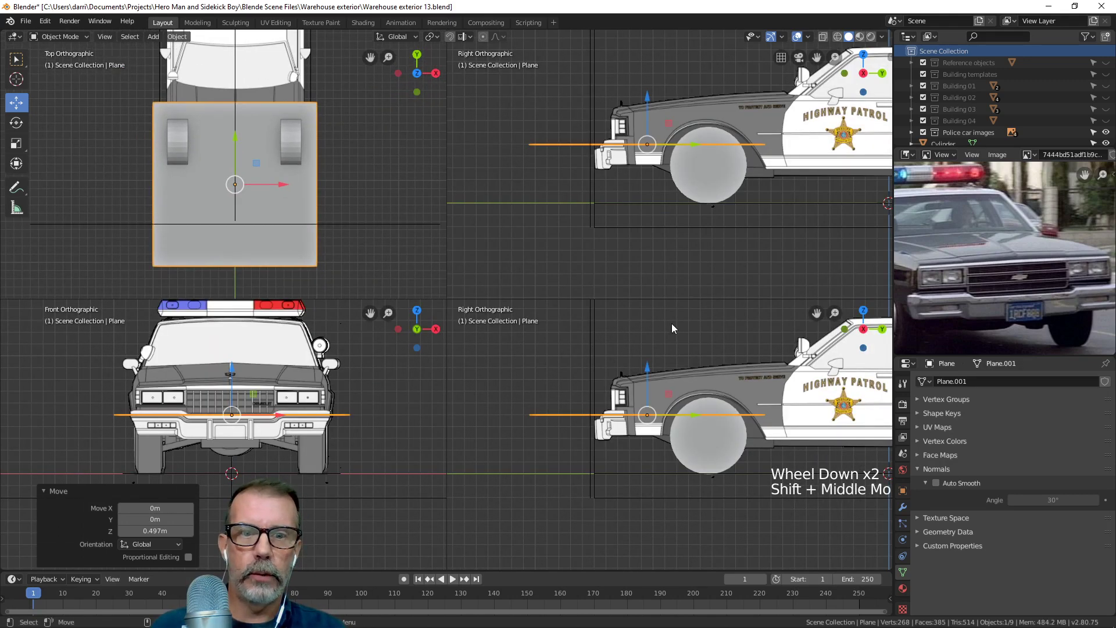
click(43, 490)
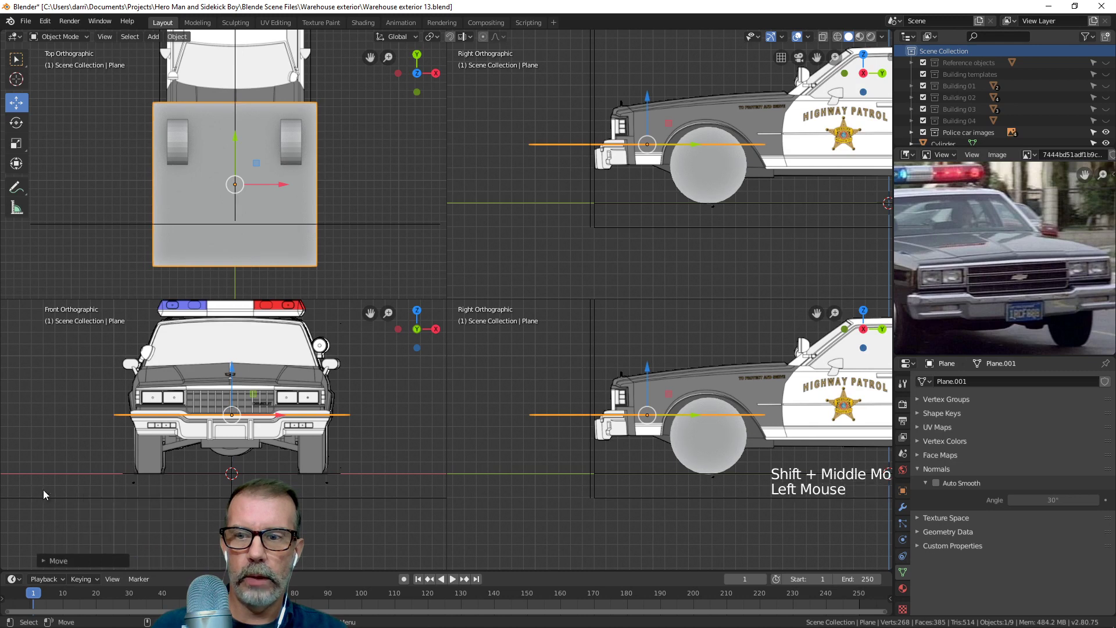
shift+middle_drag(356, 400, 339, 427)
shift+middle_drag(676, 401, 720, 421)
scroll(662, 421, up, 3)
Scale the plane down to a small patch and move it up to the hood's surface in the side view.
key(s)
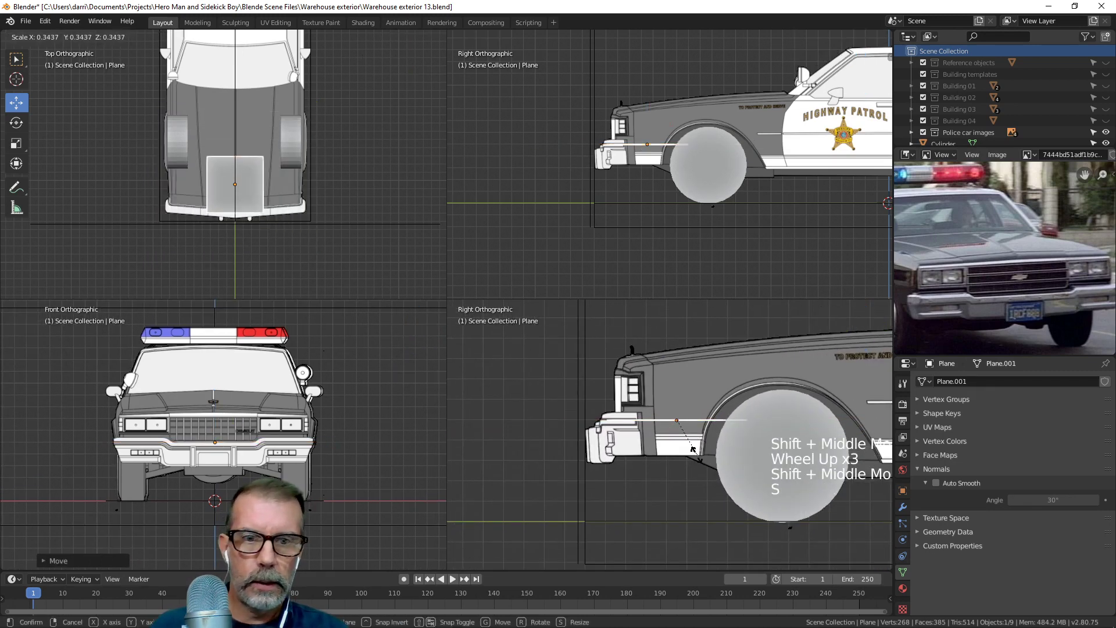
click(702, 467)
key(g)
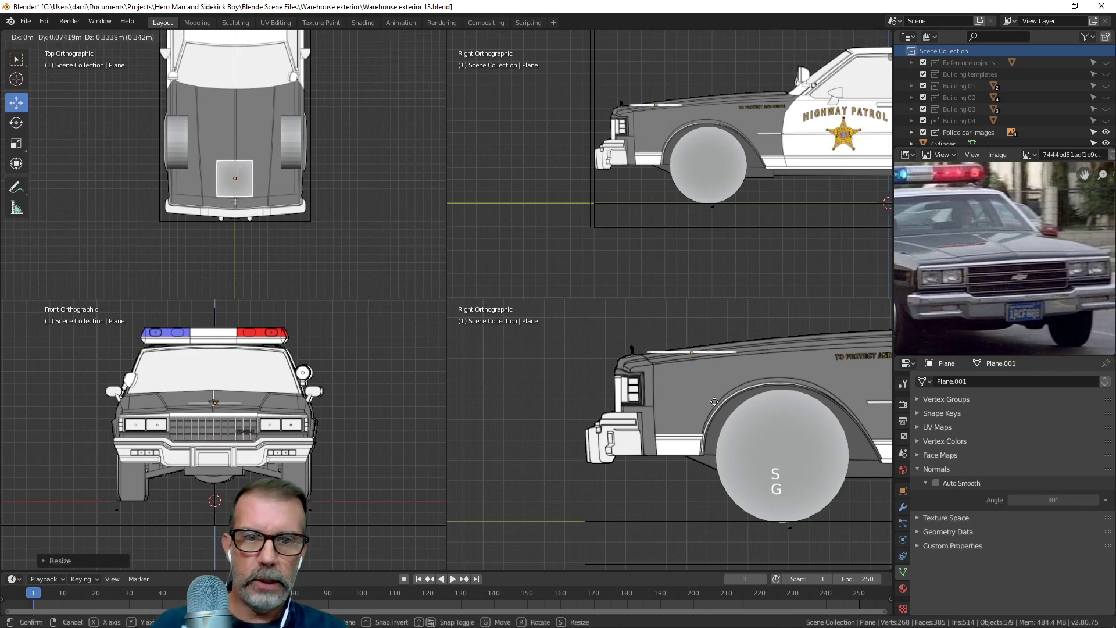
click(710, 405)
scroll(765, 378, up, 3)
shift+middle_drag(764, 379, 707, 467)
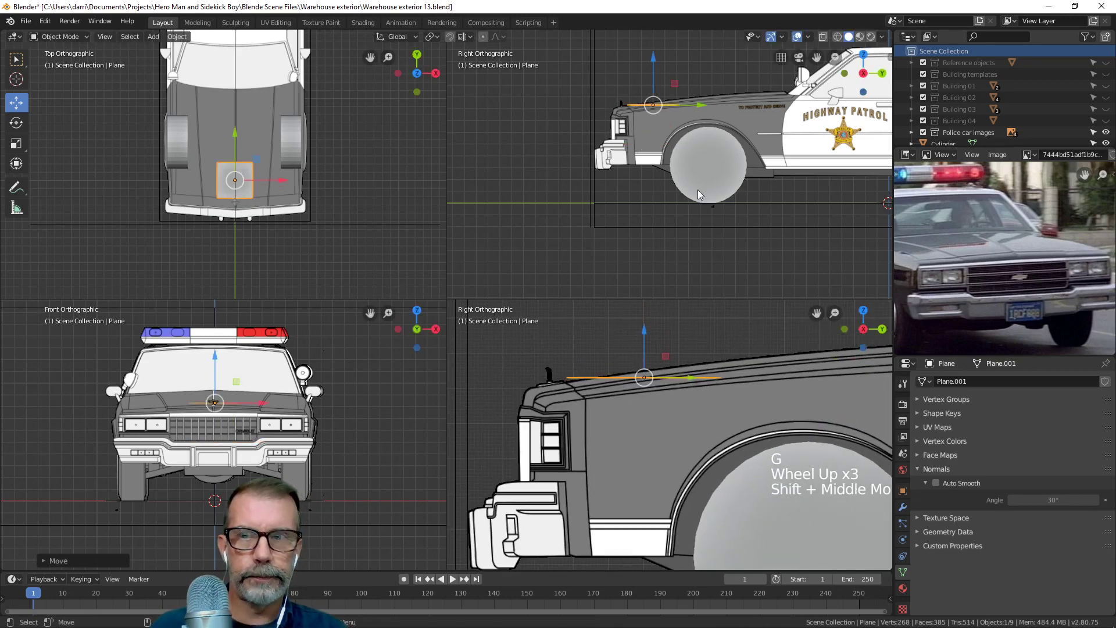
Shrink the plane further and shift it forward along the hood towards the hood ornament.
scroll(655, 435, up, 3)
shift+middle_drag(654, 435, 671, 489)
key(s)
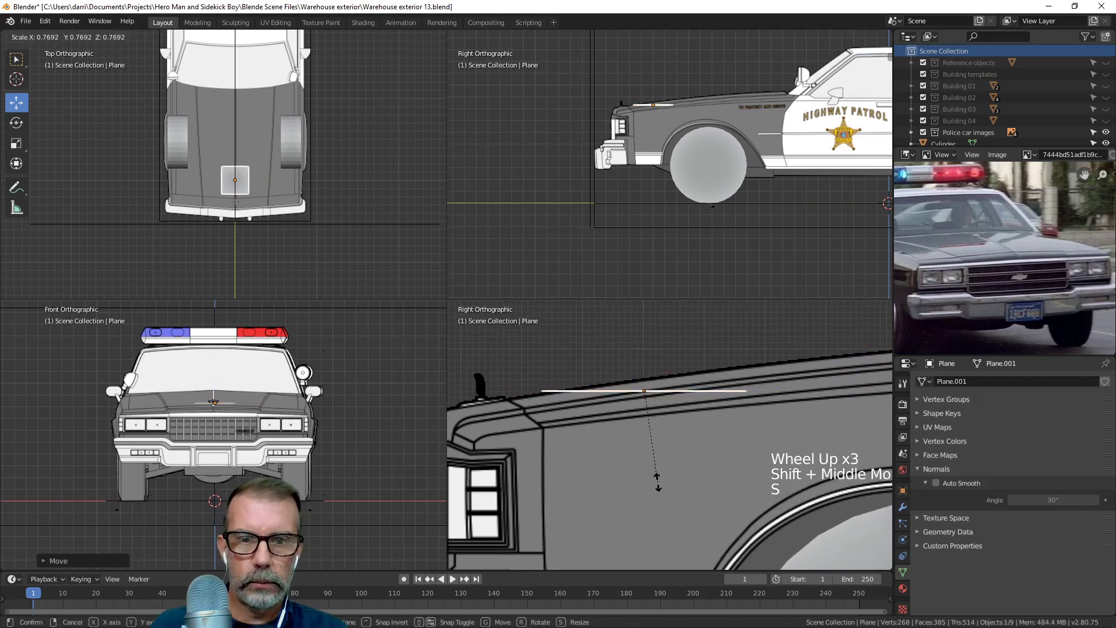
click(676, 462)
key(g)
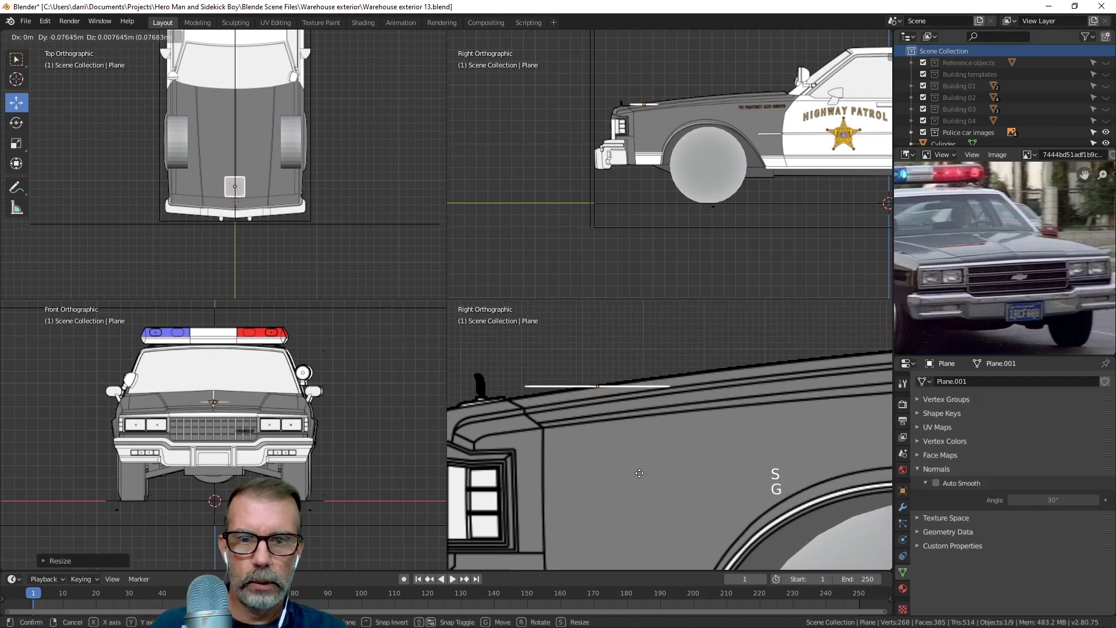
click(629, 472)
Rotate the plane about 8.45° to match the hood's slope and nudge it onto the hood line behind the ornament.
key(r)
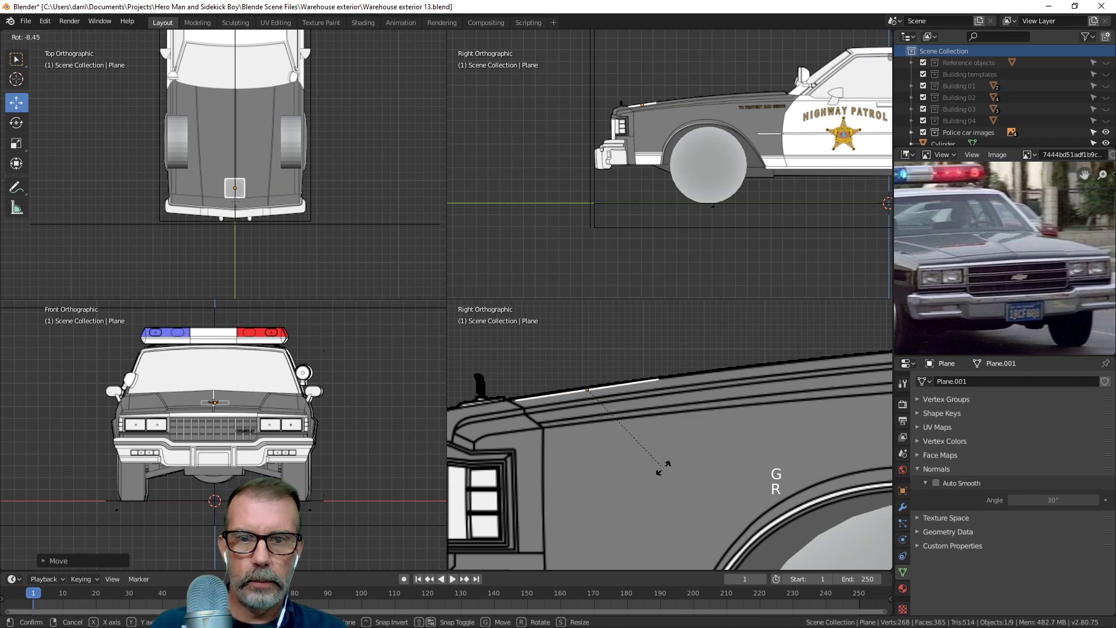
click(661, 472)
key(g)
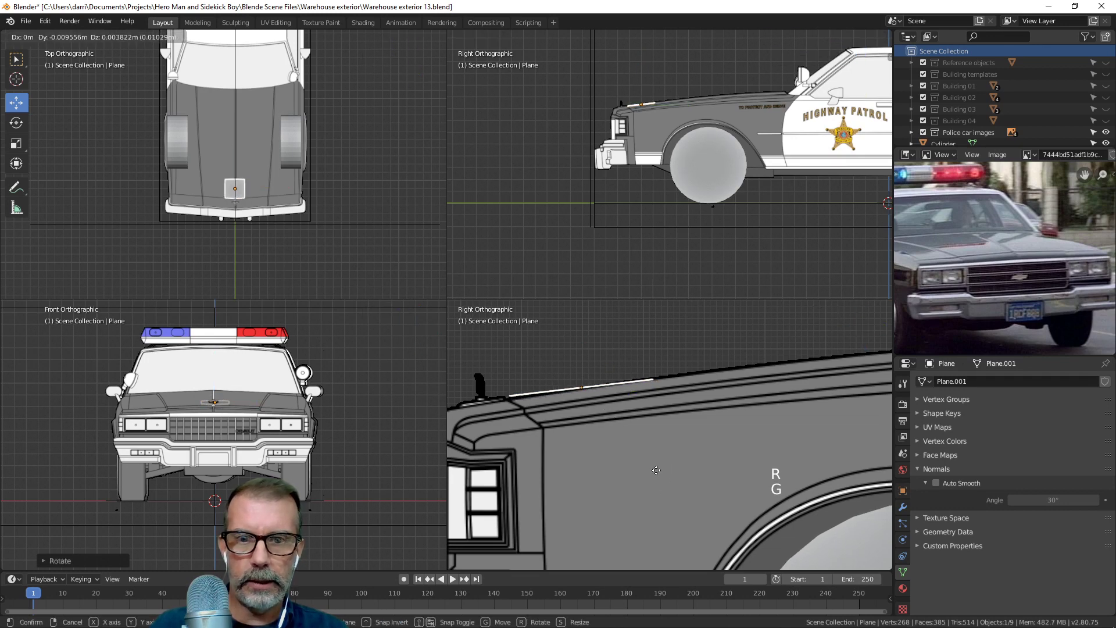
click(655, 470)
Cut the plane in half with a lengthwise edge loop along the car's centreline.
scroll(293, 230, up, 5)
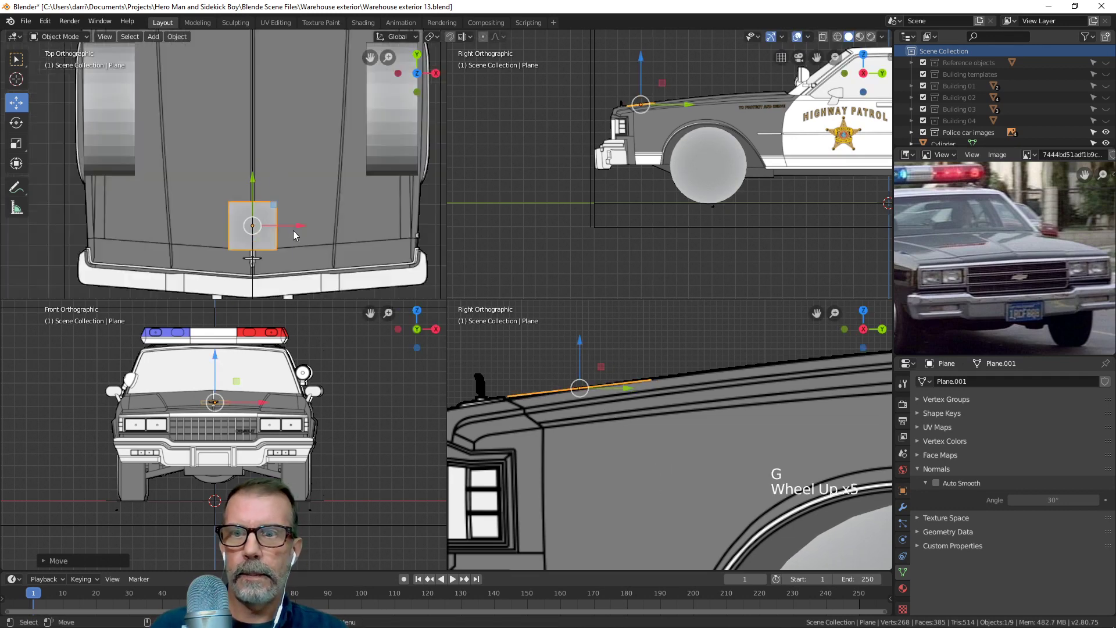
shift+middle_drag(306, 221, 278, 211)
scroll(349, 242, up, 4)
key(Tab)
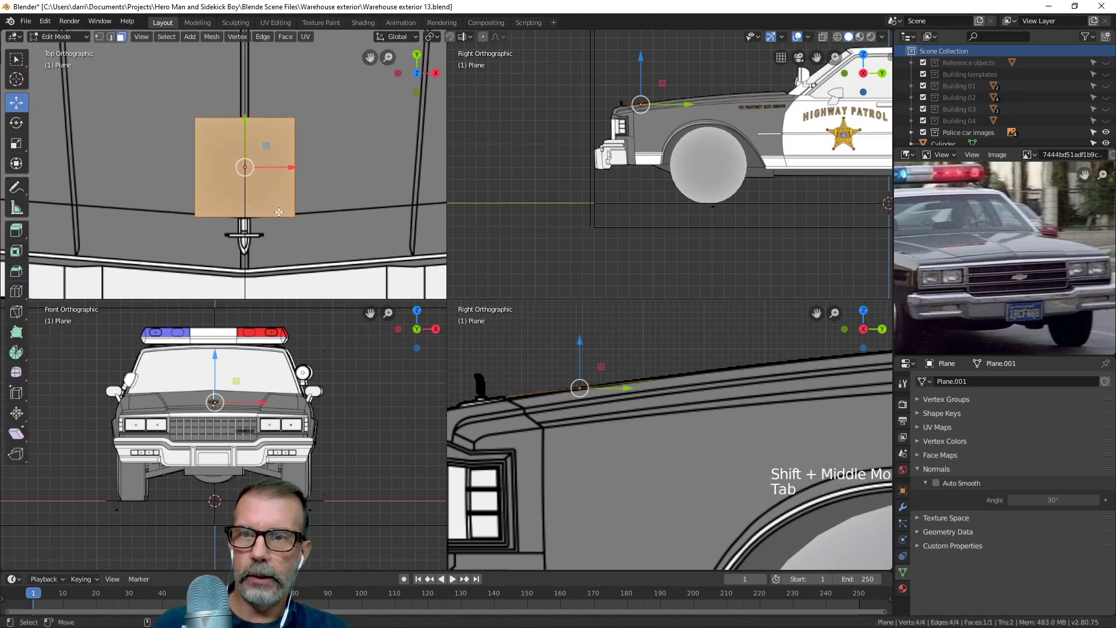
key(ctrl+r)
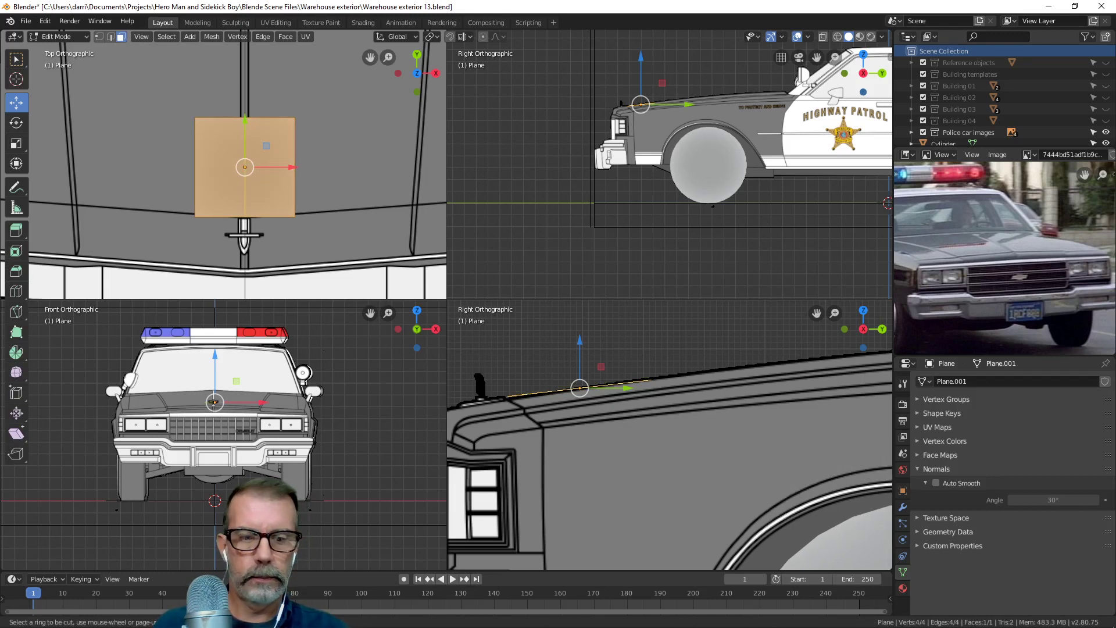
click(261, 204)
Delete the plane's face on the negative X side of the centreline and return to Object Mode.
key(3)
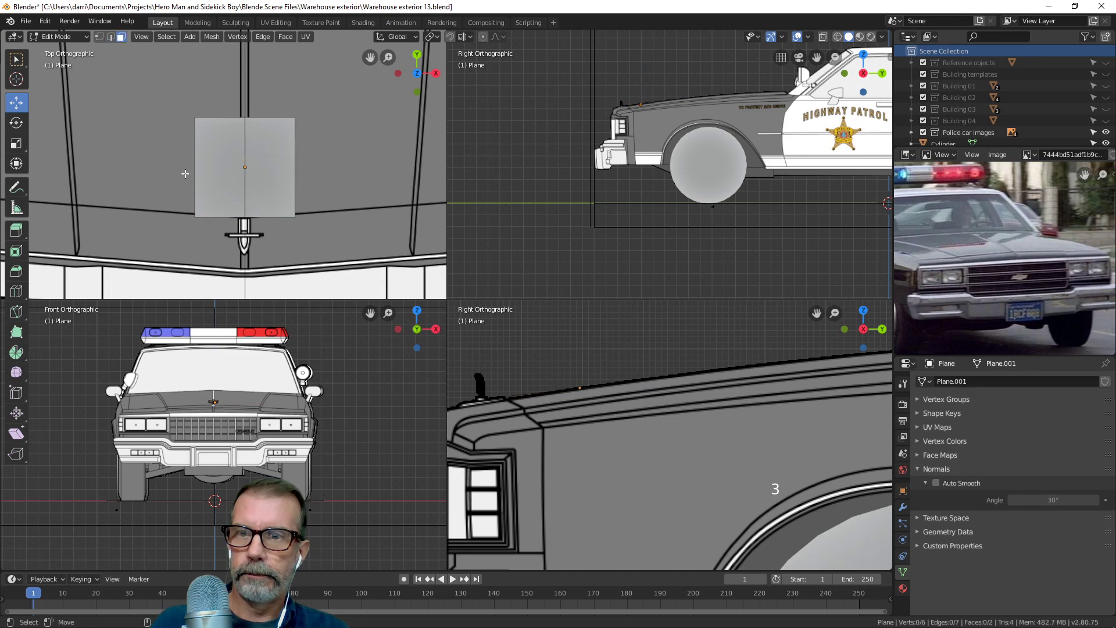
click(219, 186)
key(x)
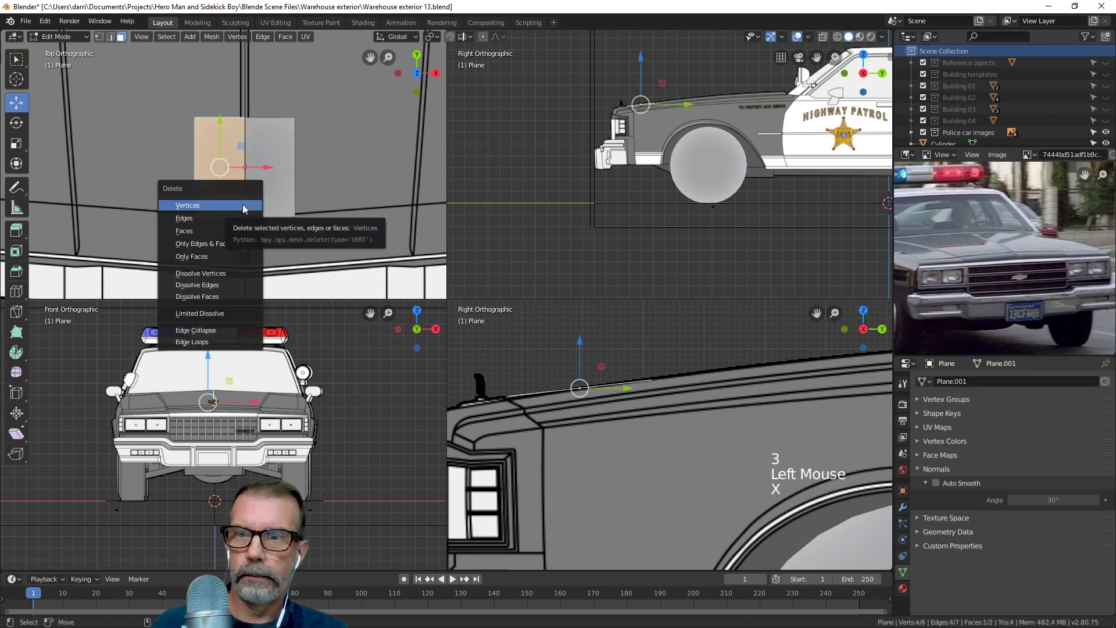
click(184, 230)
key(Tab)
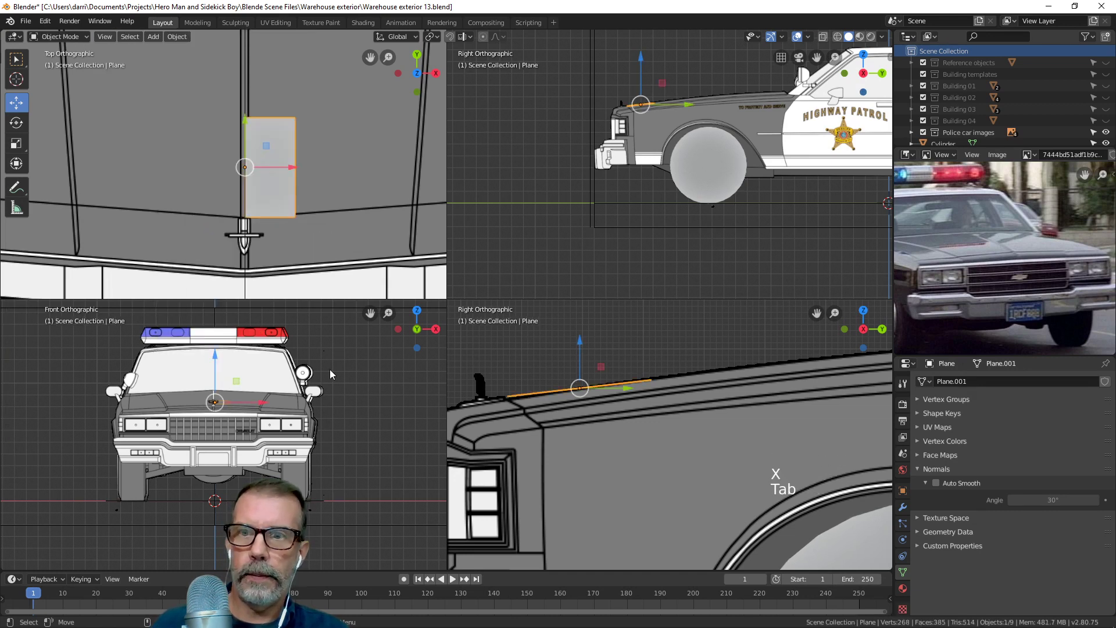
Add a Mirror modifier on the X axis to the remaining half of the plane.
click(907, 502)
click(946, 381)
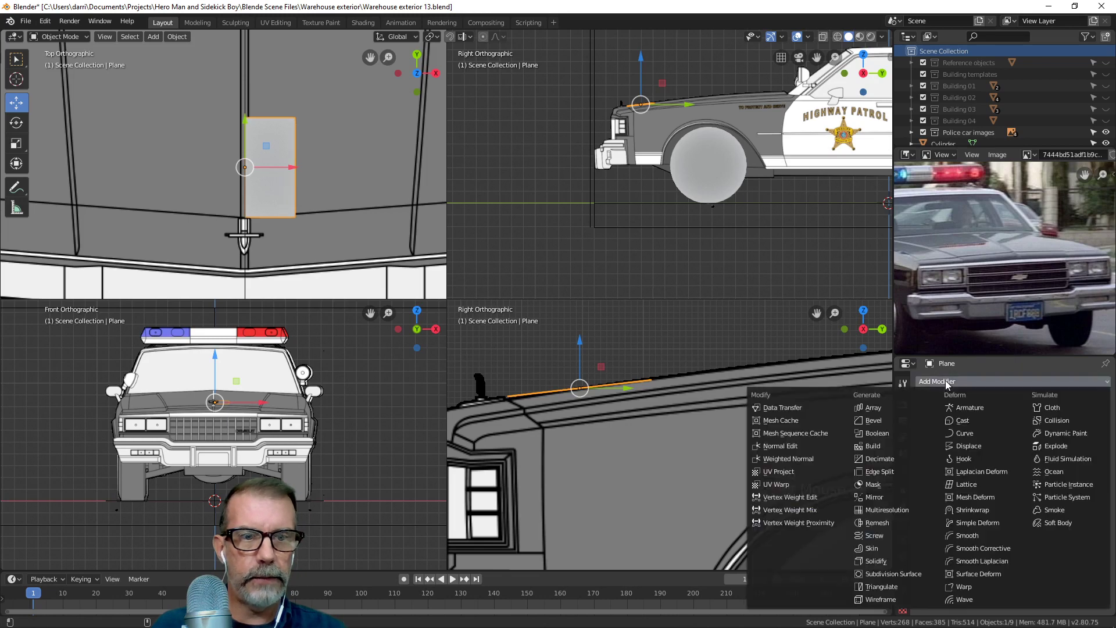
click(874, 497)
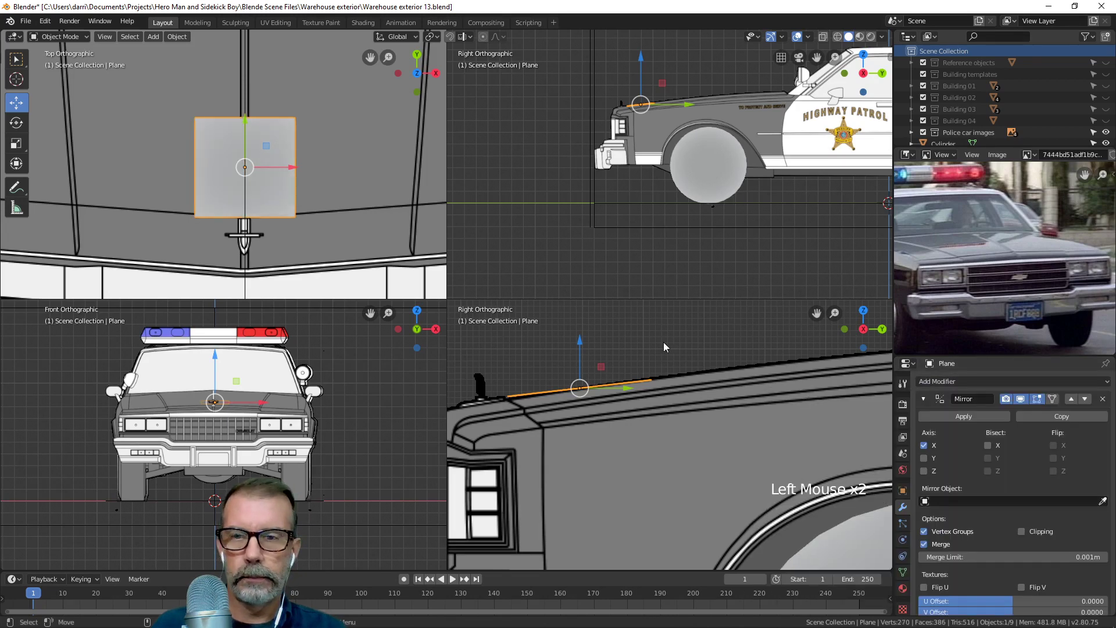
Move the plane's front outer vertex back about 0.01 m onto the hood's front seam in the top view.
key(Tab)
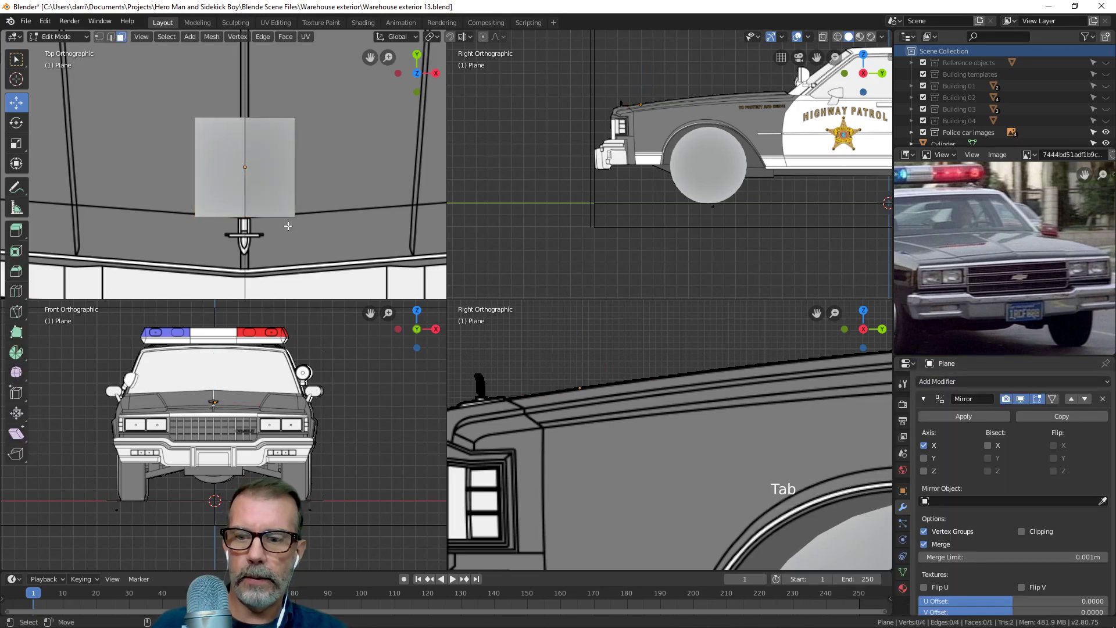
key(1)
click(297, 217)
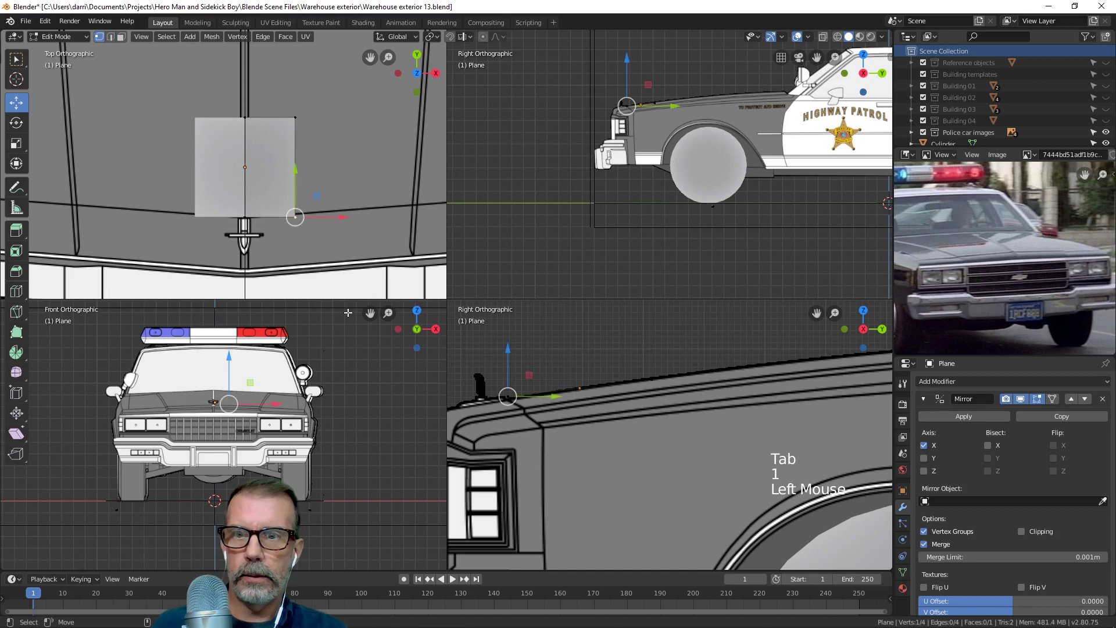
key(g)
right_click(388, 340)
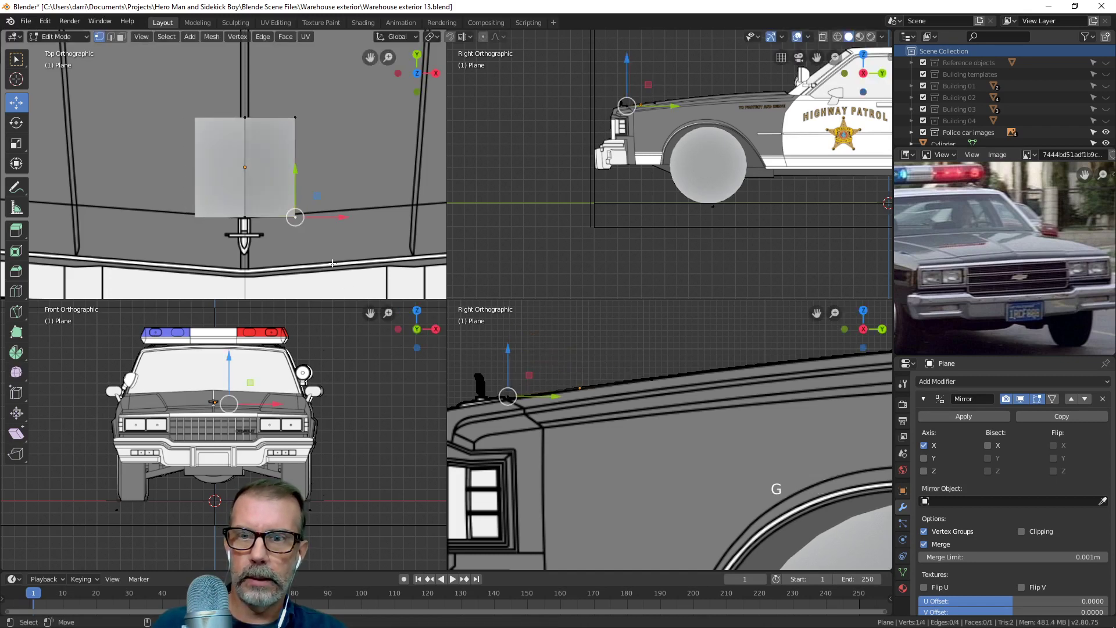
key(g)
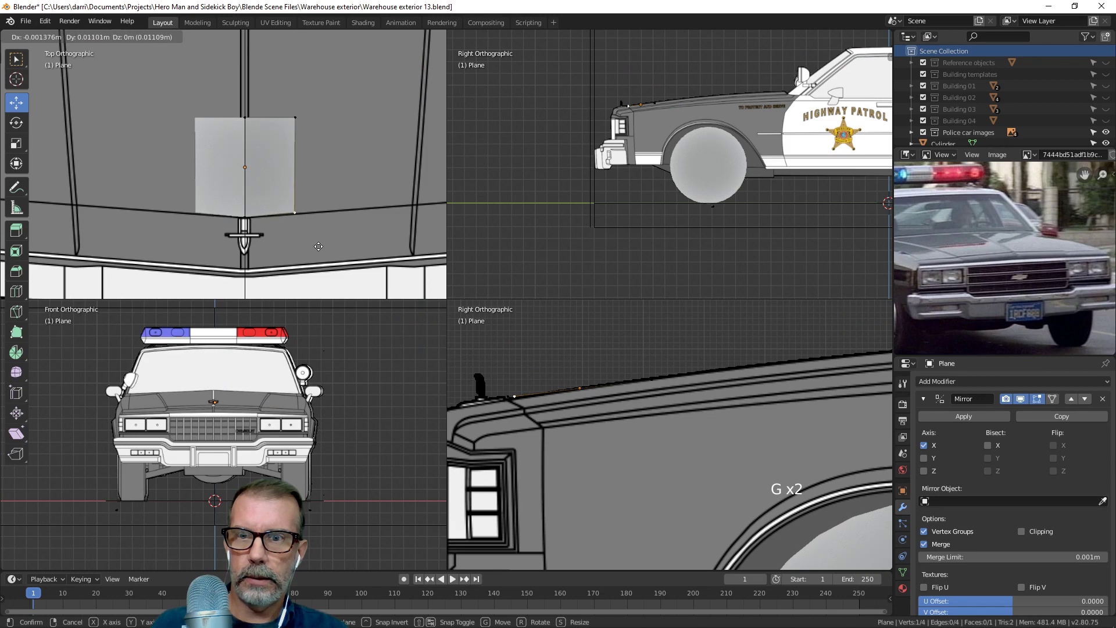
click(319, 248)
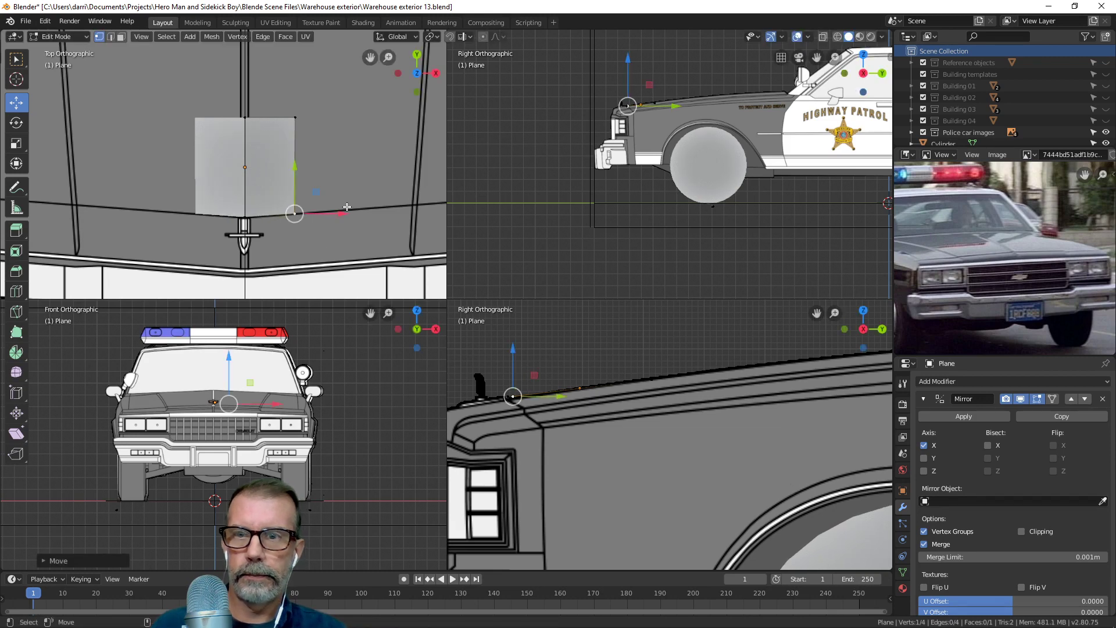
Select the plane's outer side edge in edge mode and compare its position with the hood in the front view.
scroll(346, 207, down, 2)
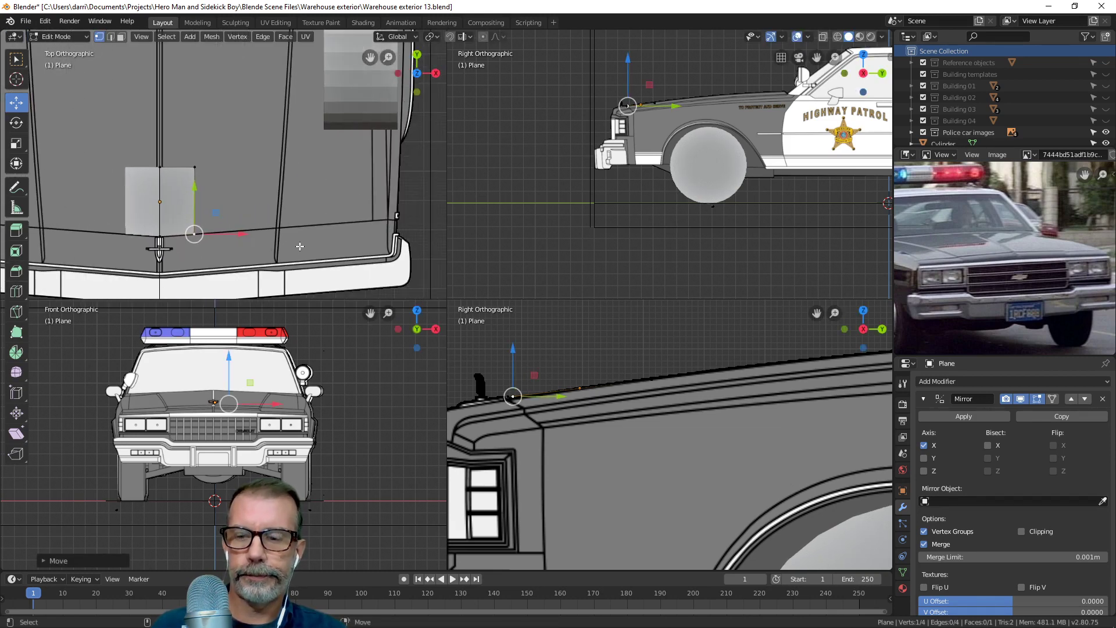
key(2)
click(196, 199)
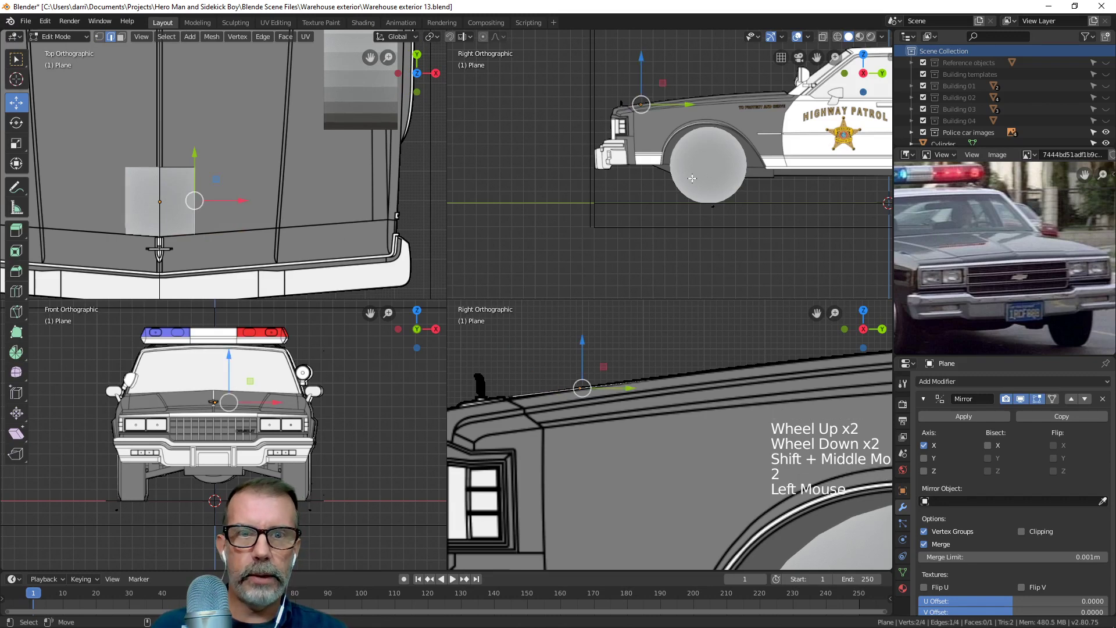
scroll(289, 410, up, 3)
shift+middle_drag(289, 410, 273, 469)
scroll(212, 429, up, 3)
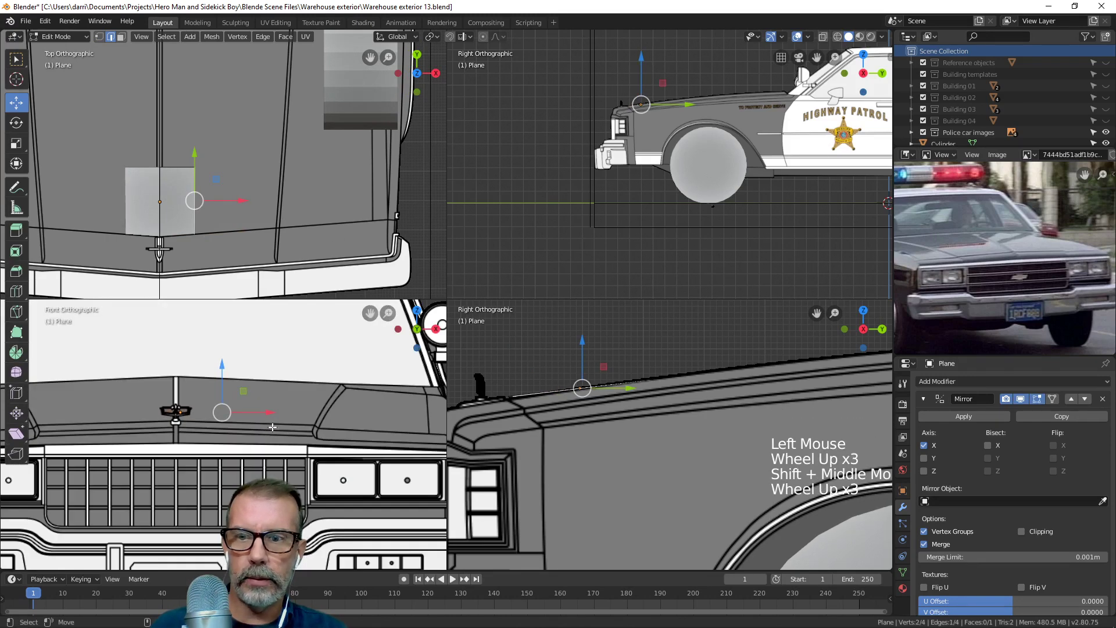
shift+middle_drag(219, 422, 249, 410)
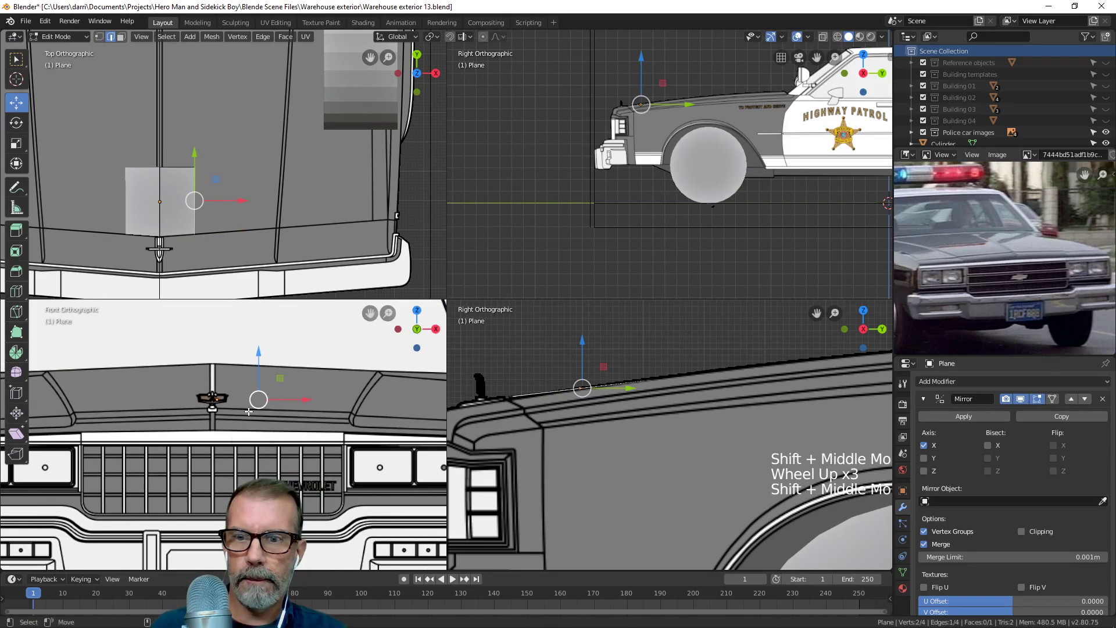
scroll(251, 411, down, 4)
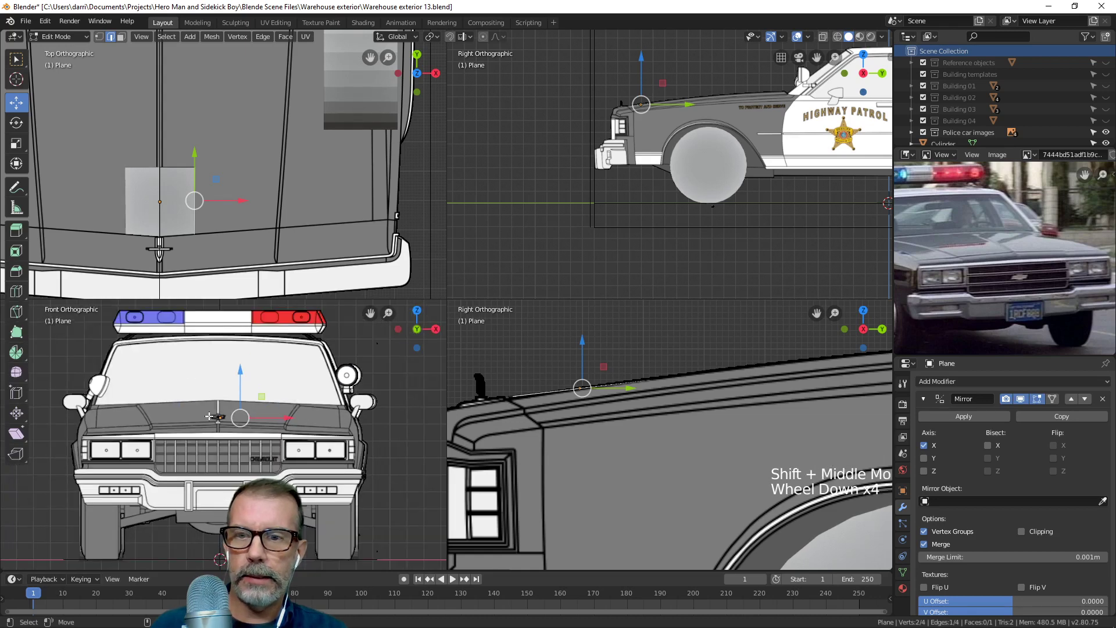
scroll(220, 459, down, 3)
scroll(232, 444, up, 3)
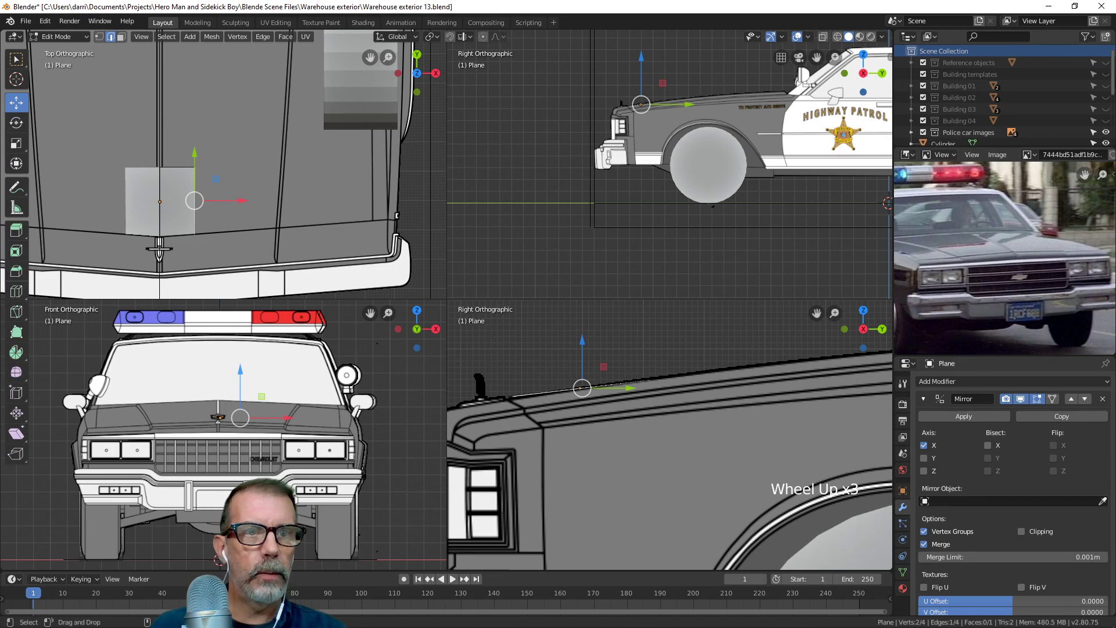
Expand the Police car images collection, look for the police car front image's display settings, and clear the edge selection.
click(911, 133)
scroll(969, 109, down, 4)
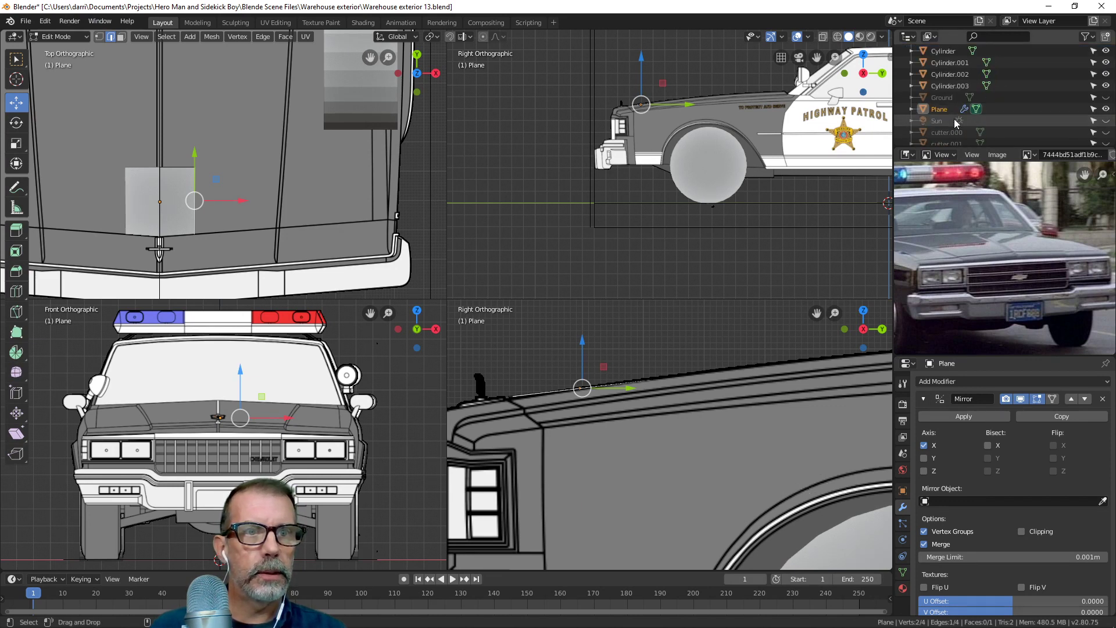
click(977, 87)
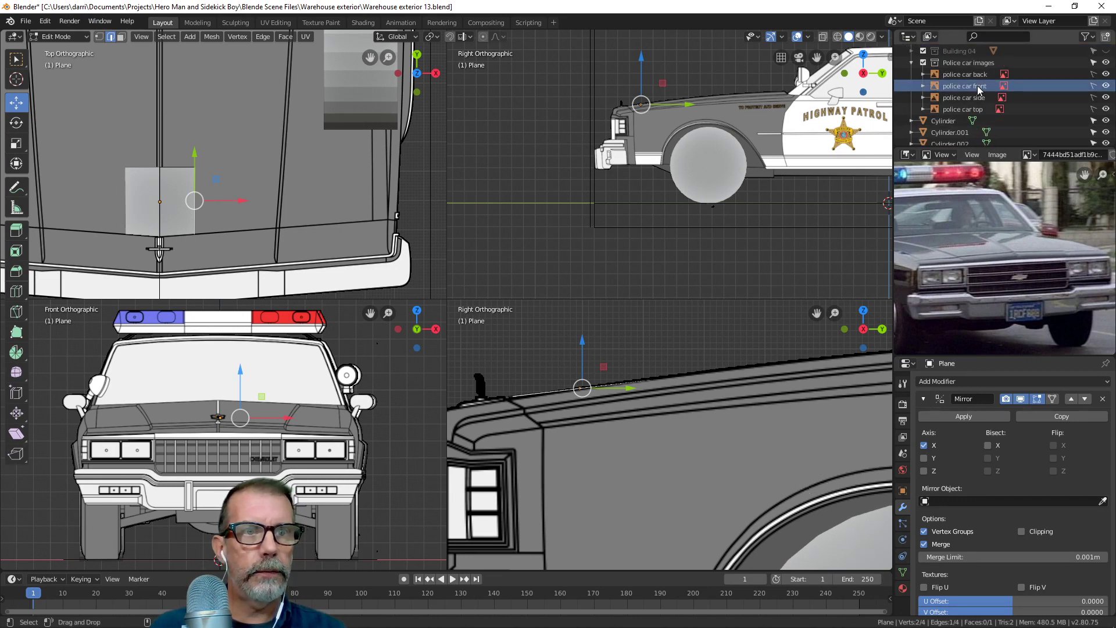
click(902, 573)
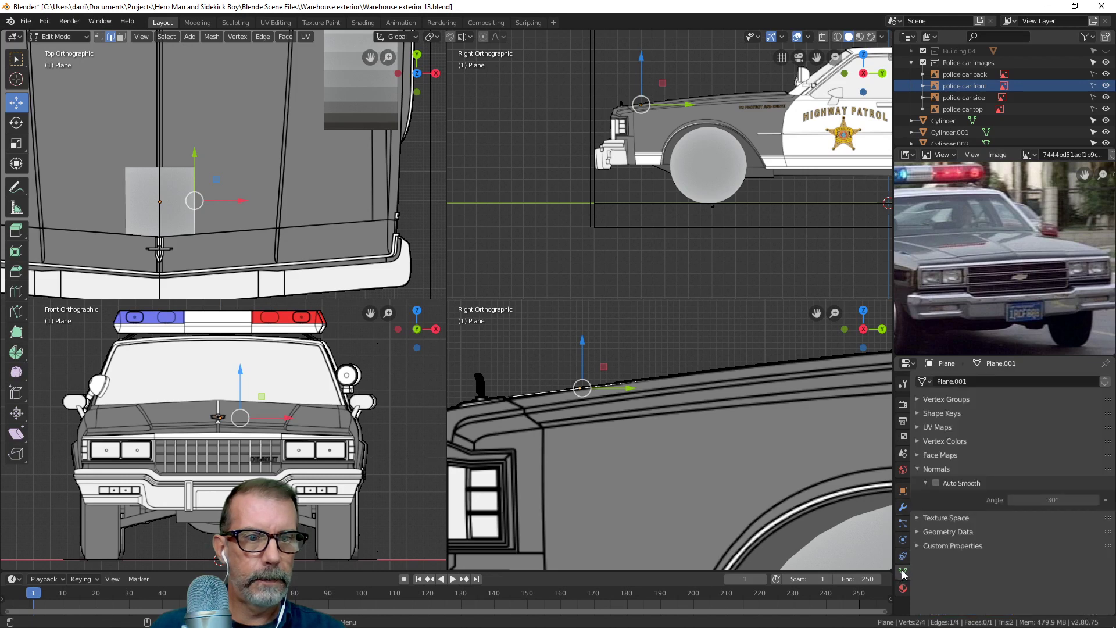
click(903, 491)
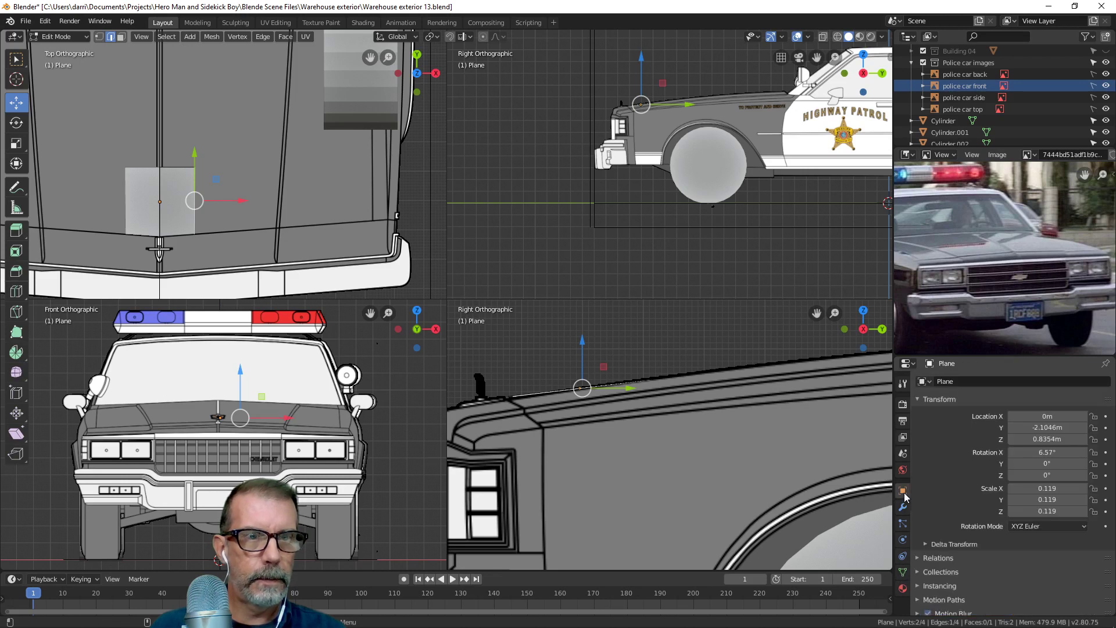
click(997, 96)
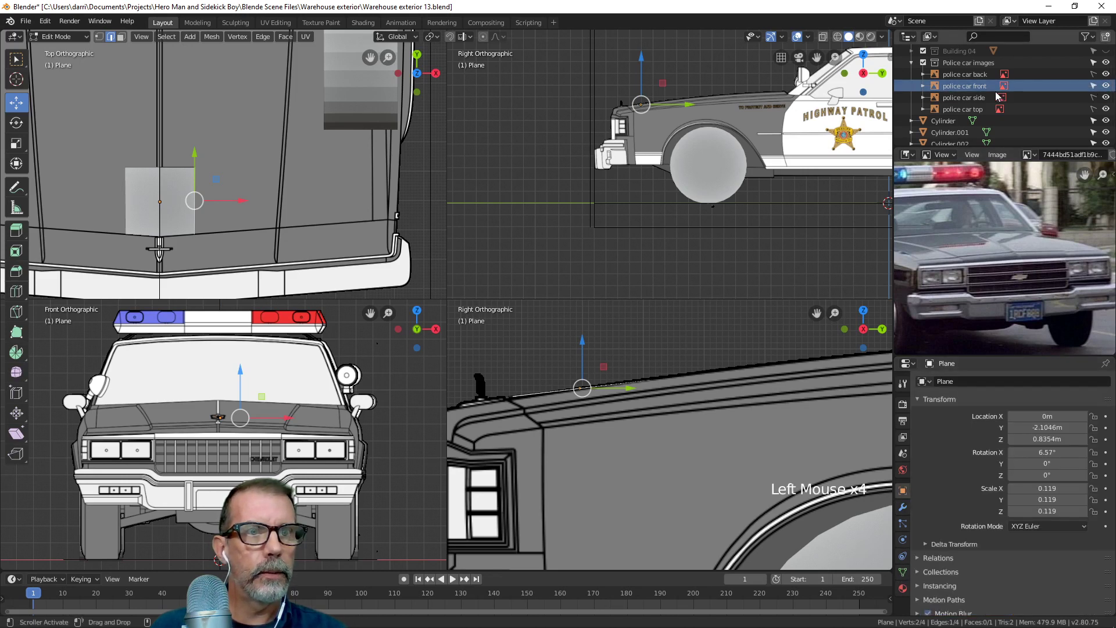
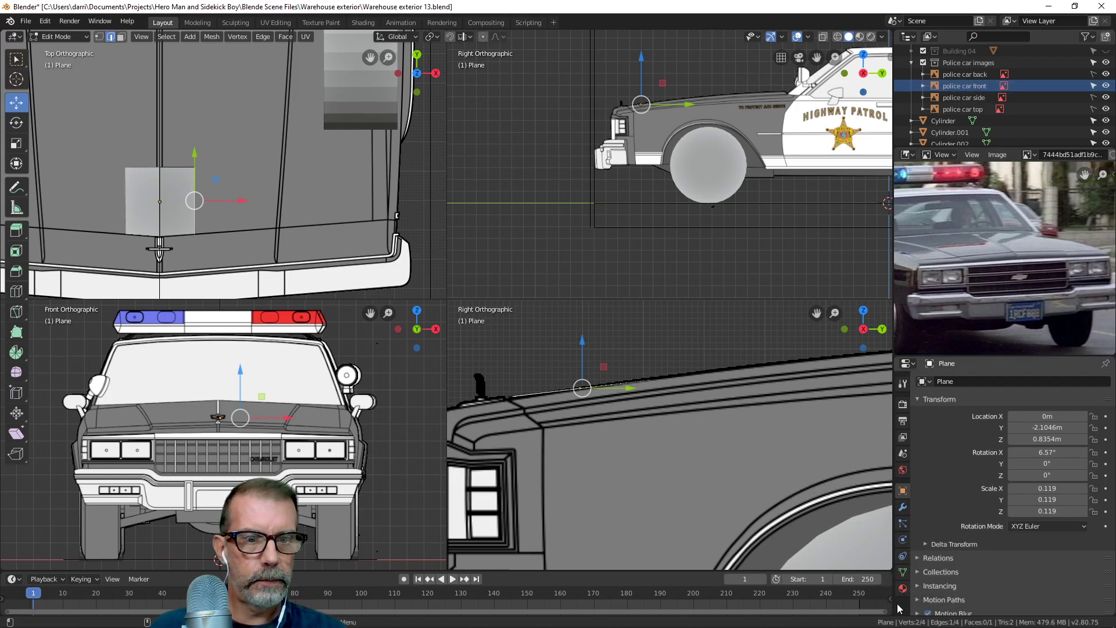
click(904, 576)
click(319, 213)
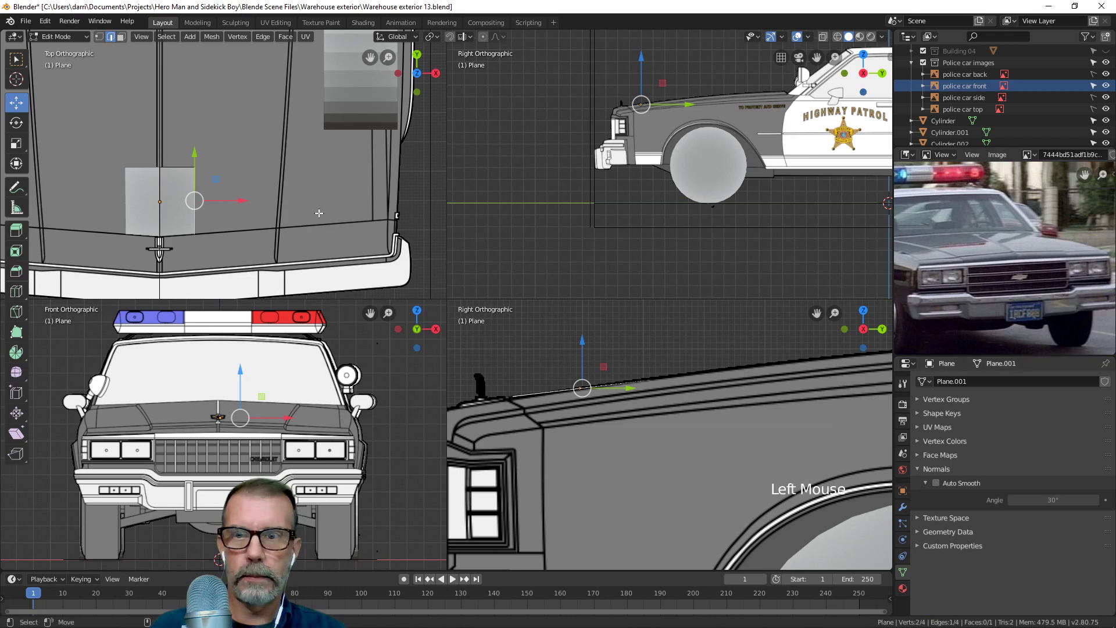
scroll(342, 515, down, 3)
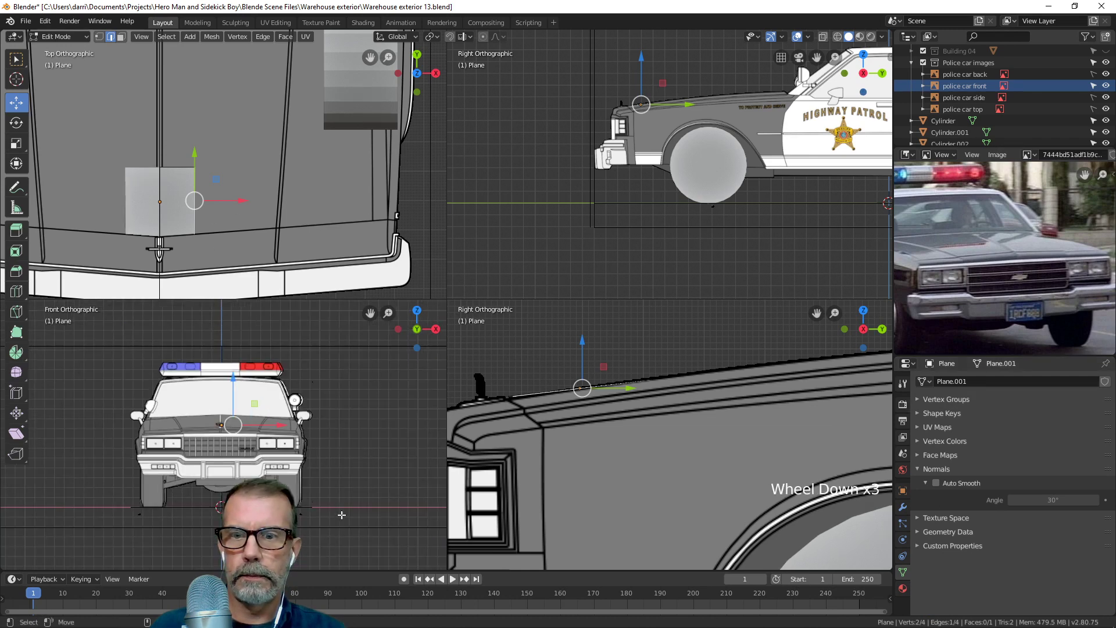
click(341, 348)
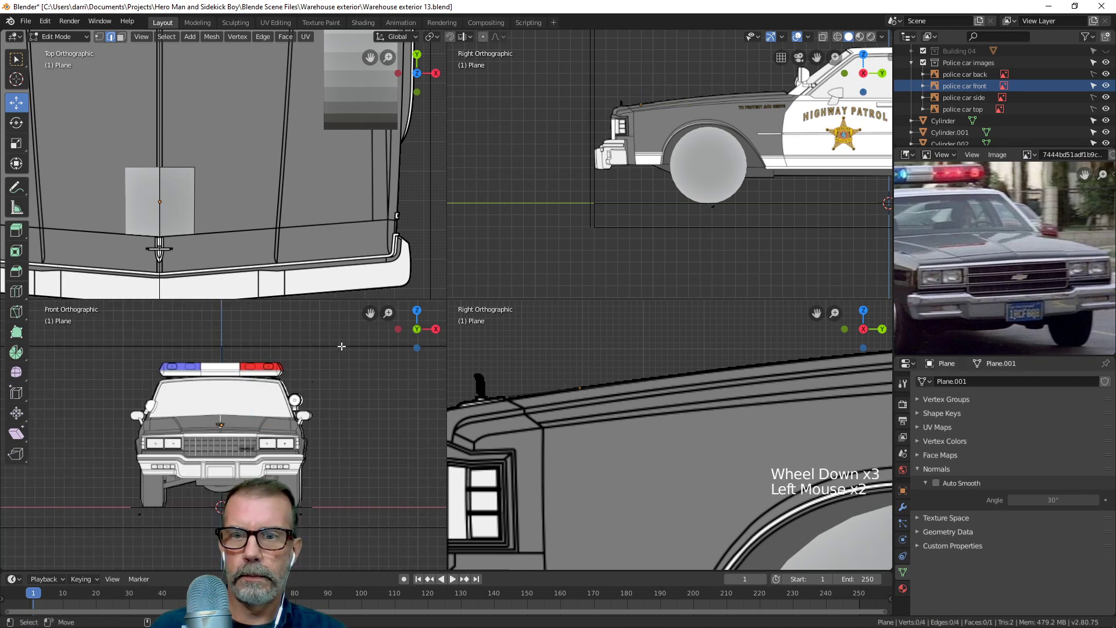
Make the police car reference images selectable, return to Object Mode, and select the front image.
click(1093, 74)
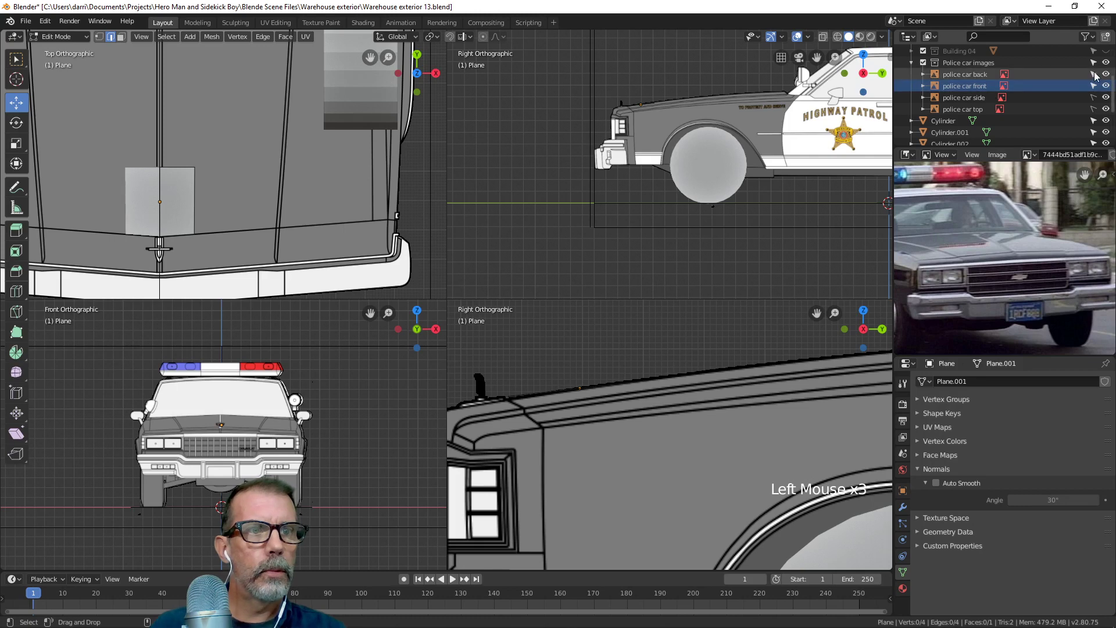
click(1093, 97)
click(1093, 108)
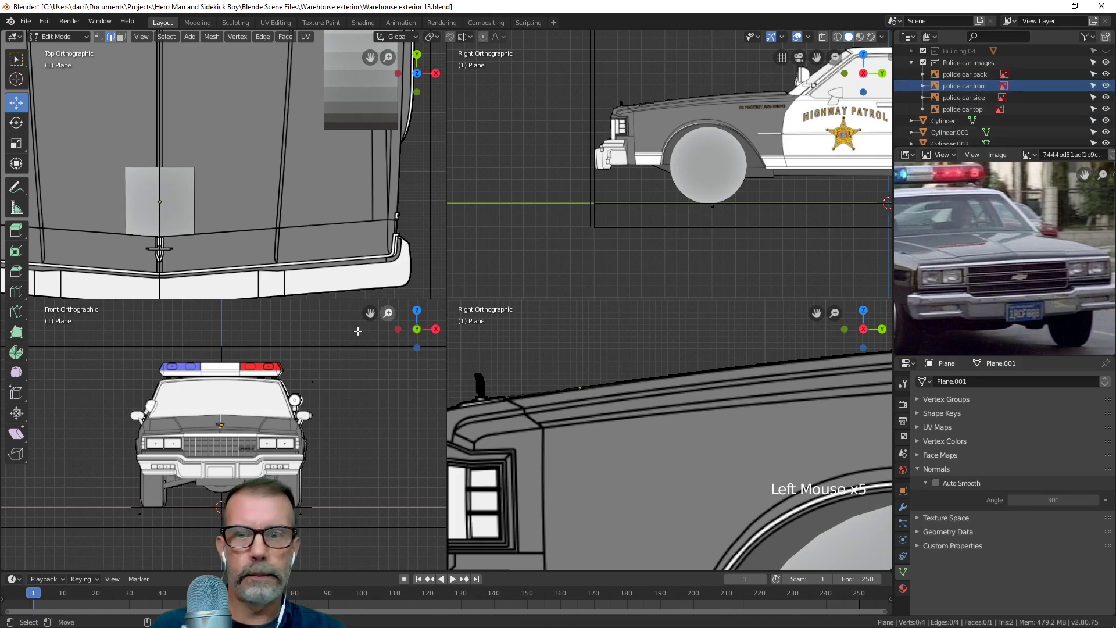
click(322, 334)
key(Tab)
click(313, 352)
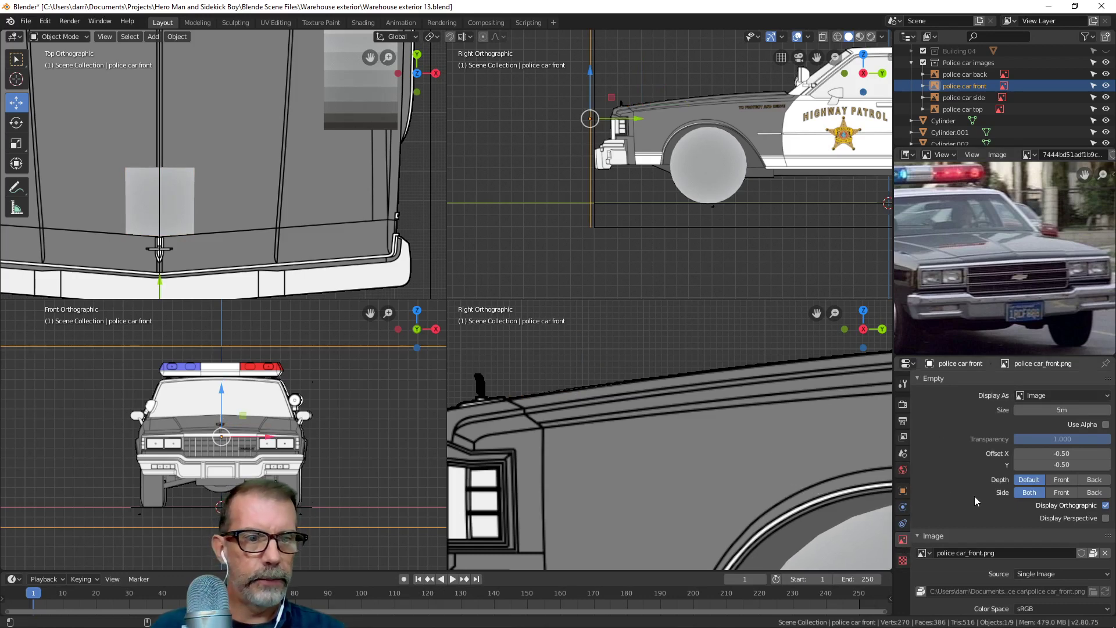
scroll(367, 451, up, 3)
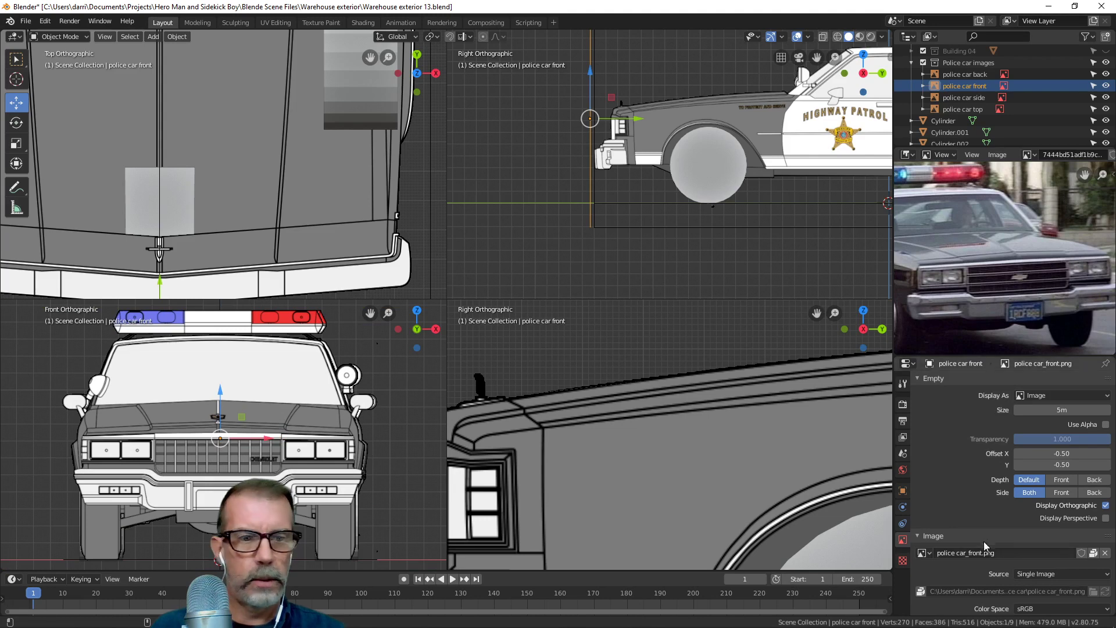
Try the Back and Front options for the front image's depth and side, then restore Default depth and Both sides.
click(1082, 482)
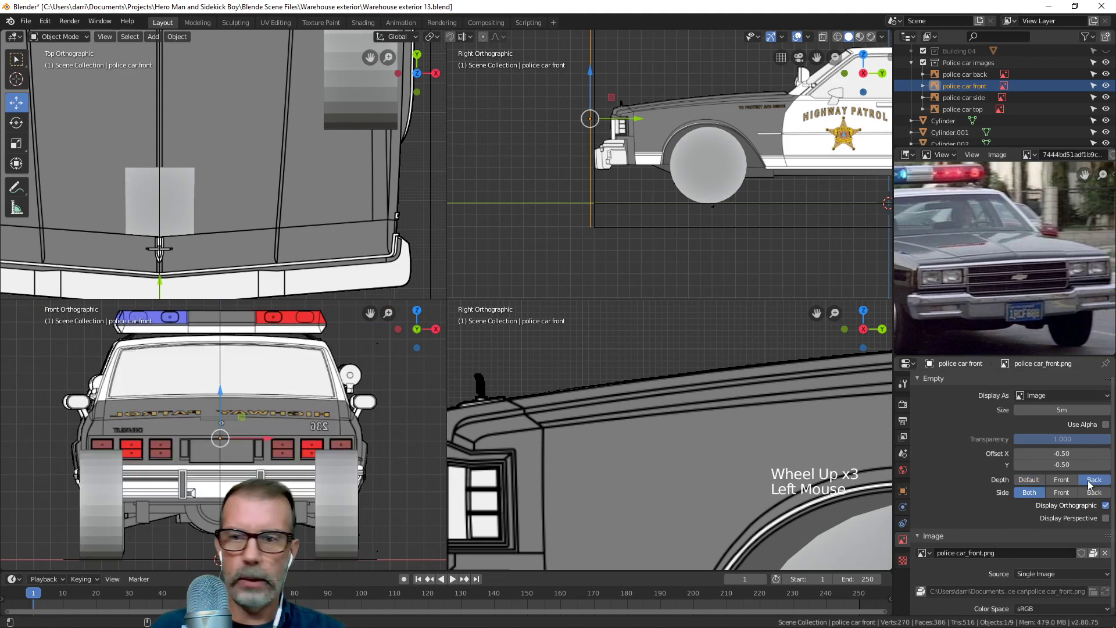
click(1069, 481)
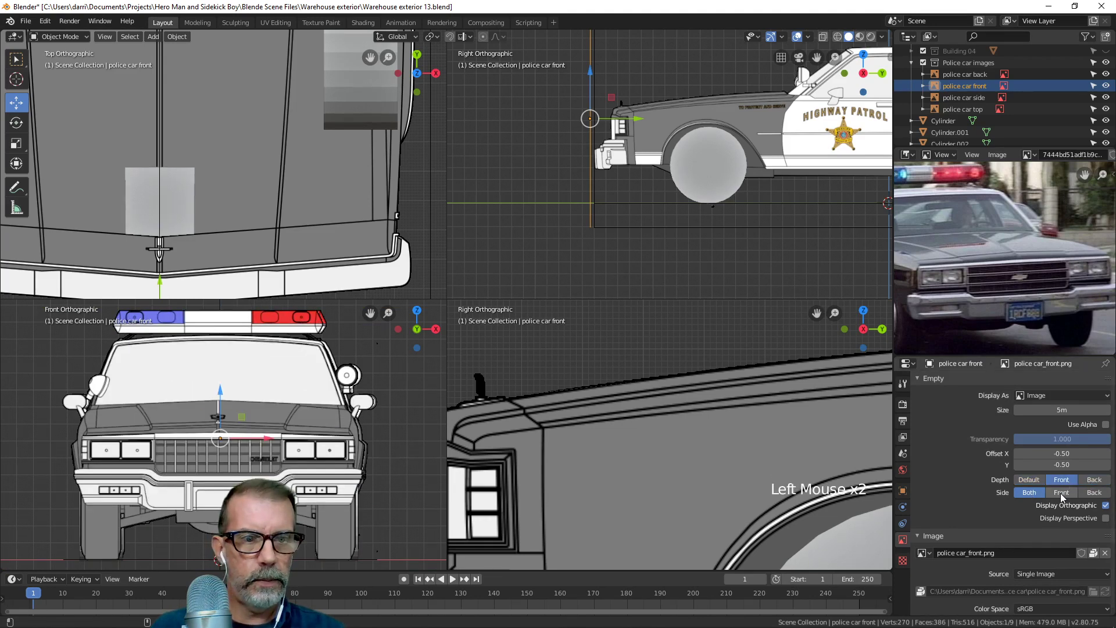
click(1094, 493)
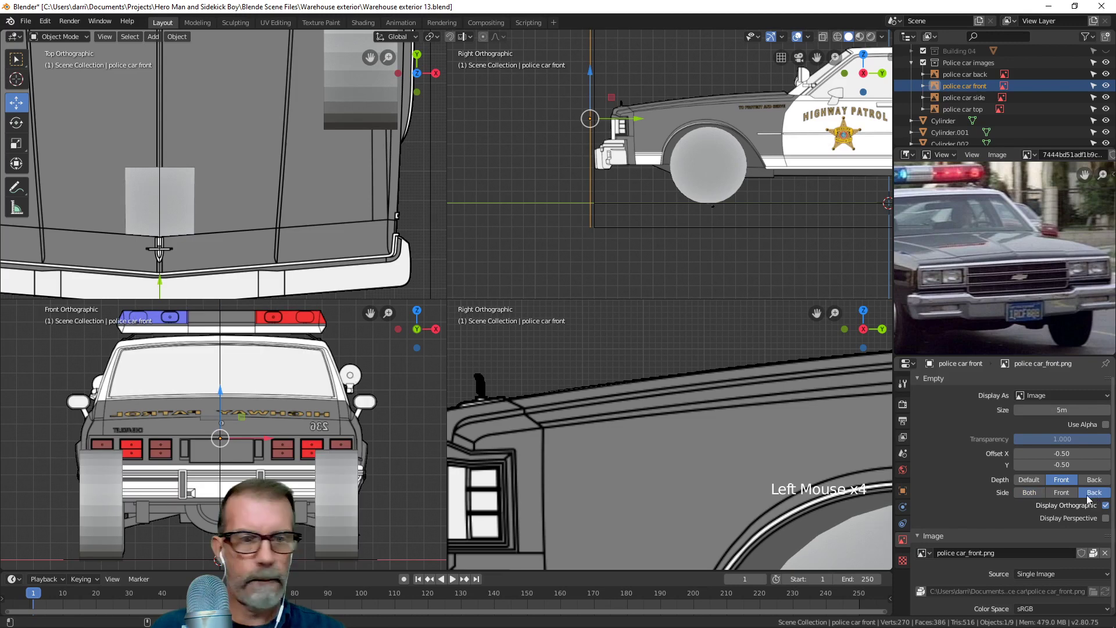
click(1069, 493)
click(1030, 493)
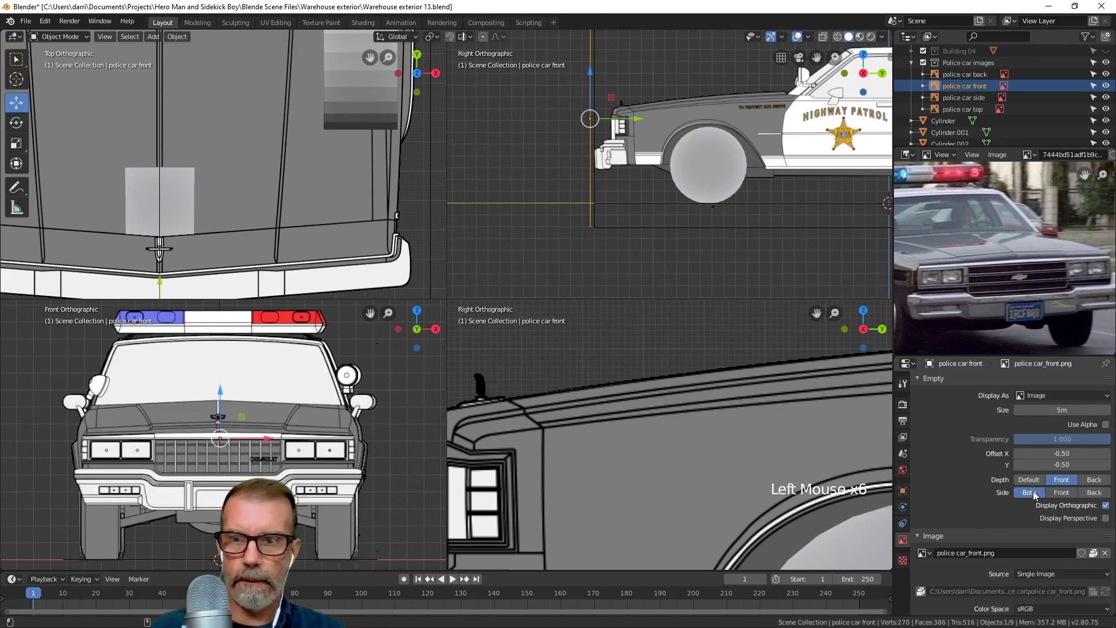
click(1029, 480)
scroll(402, 429, up, 3)
scroll(402, 429, down, 4)
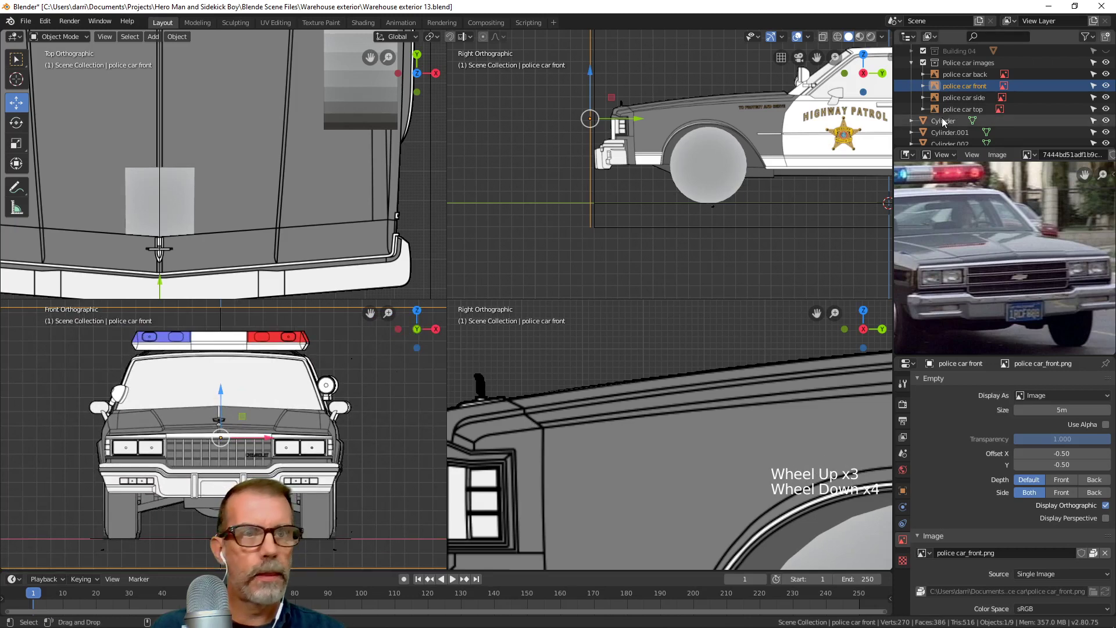
Make the police car front, back, side and top reference images unselectable again.
click(1093, 86)
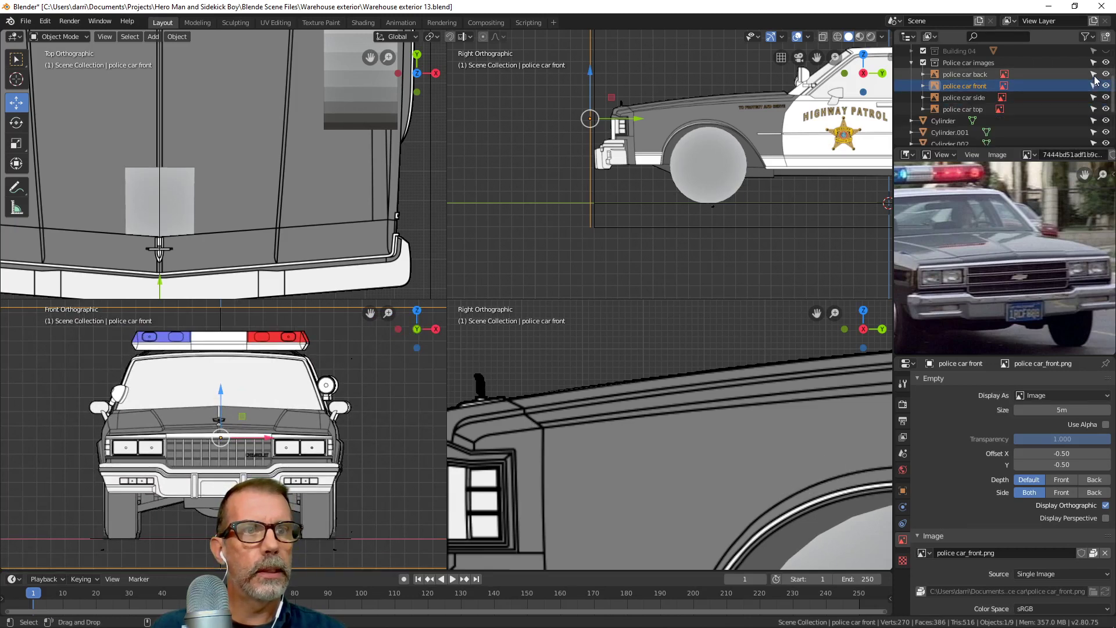
click(1093, 74)
click(1093, 97)
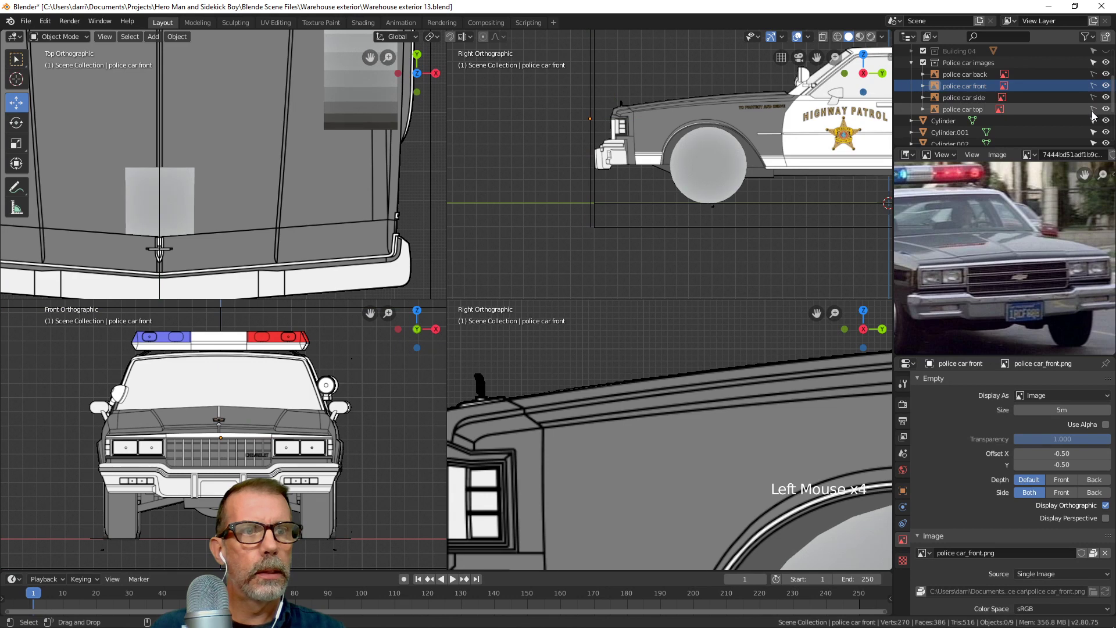
Switch the viewports to wireframe shading so the meshes show over the reference images.
scroll(305, 366, down, 4)
scroll(308, 362, up, 2)
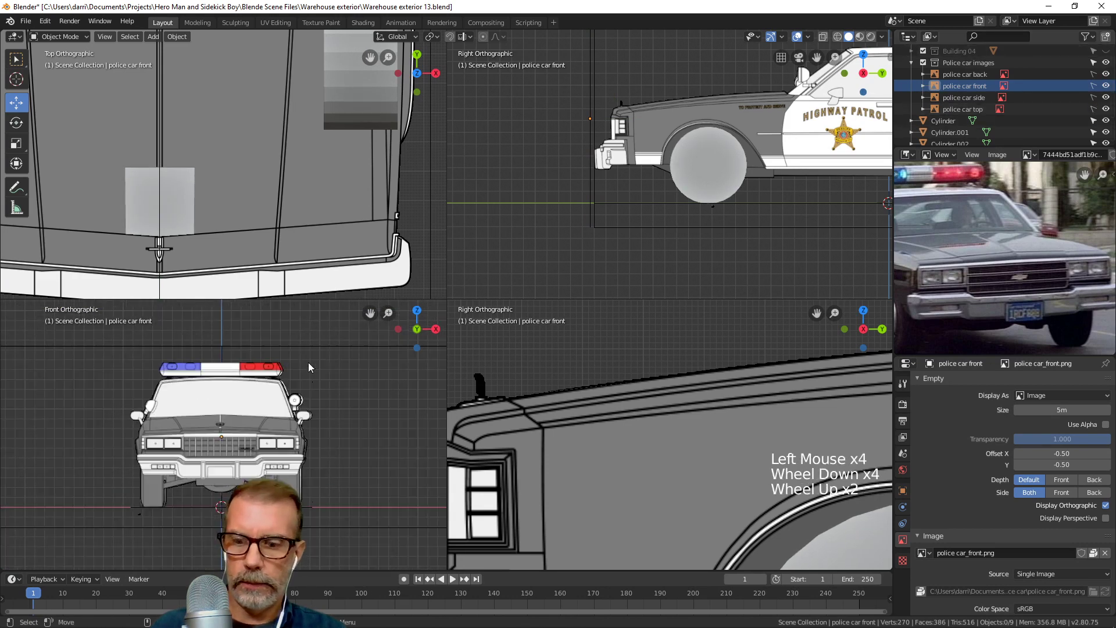
key(z)
scroll(281, 417, up, 4)
shift+middle_drag(281, 417, 284, 426)
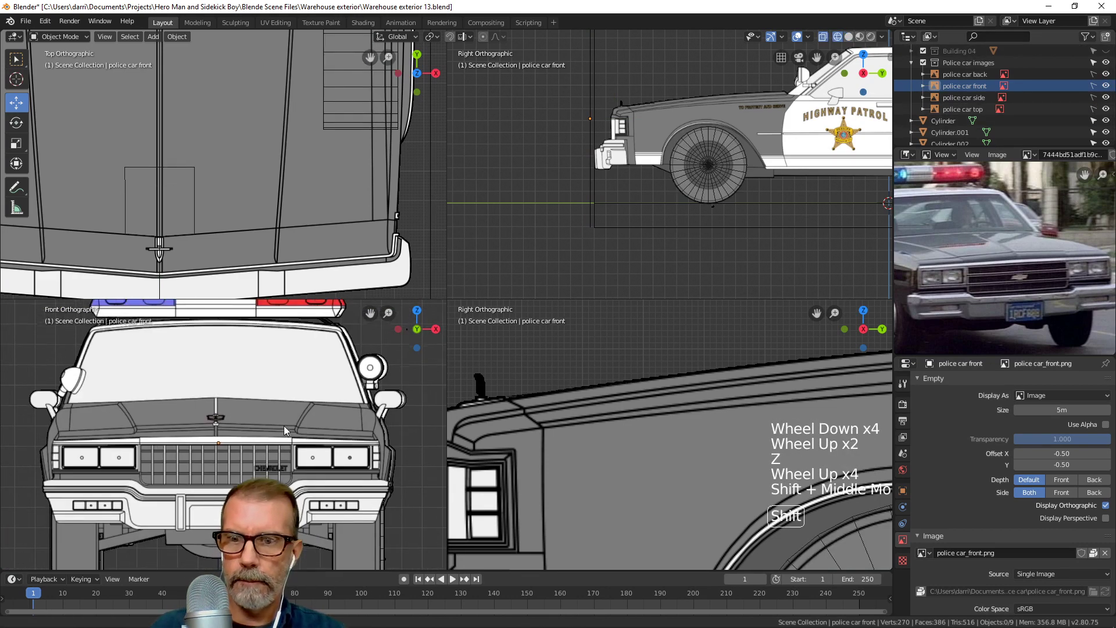
scroll(283, 420, down, 3)
scroll(632, 404, down, 5)
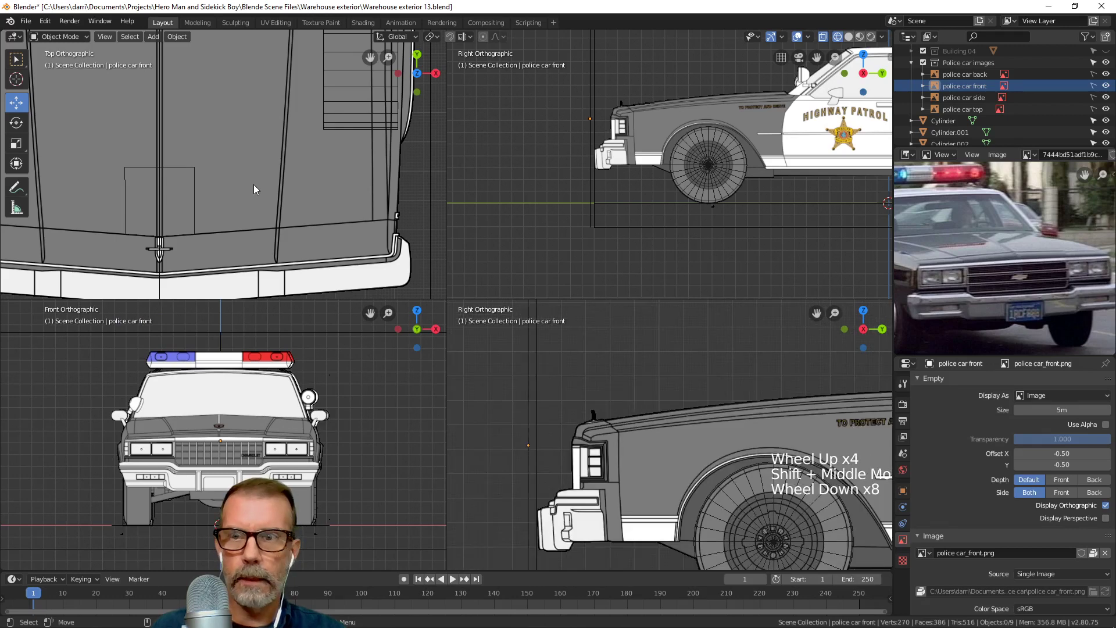
Select the hood plane and rotate it about -1.11° in the side view to follow the hood's slope.
scroll(253, 184, down, 3)
shift+middle_drag(245, 197, 225, 205)
click(221, 214)
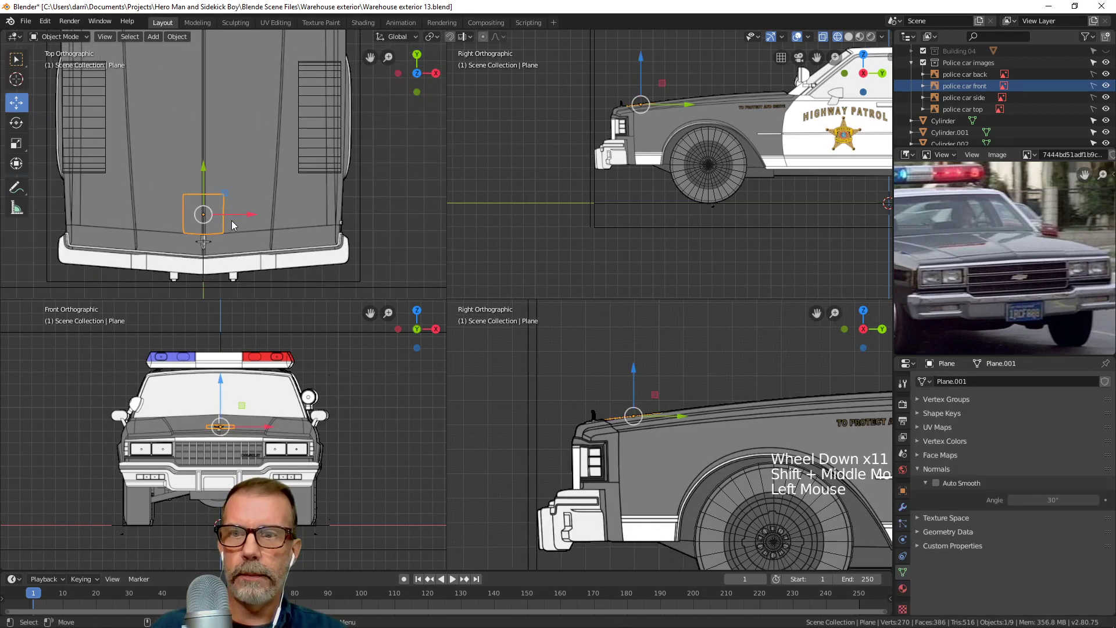
scroll(226, 427, up, 3)
scroll(219, 419, up, 3)
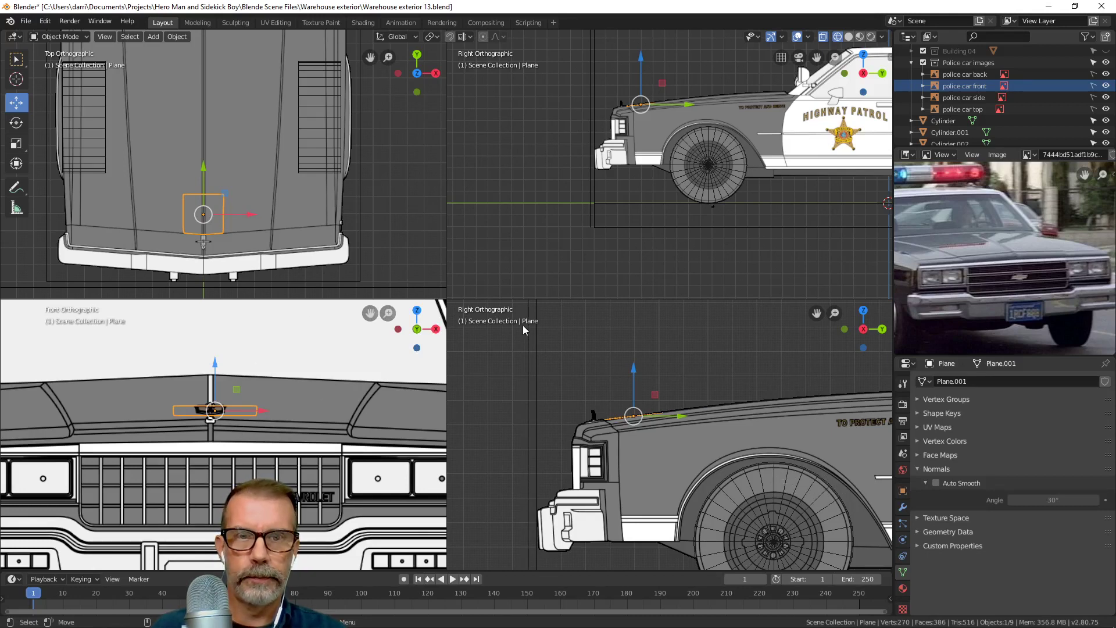
scroll(673, 343, up, 3)
shift+middle_drag(657, 382, 710, 401)
scroll(679, 363, up, 2)
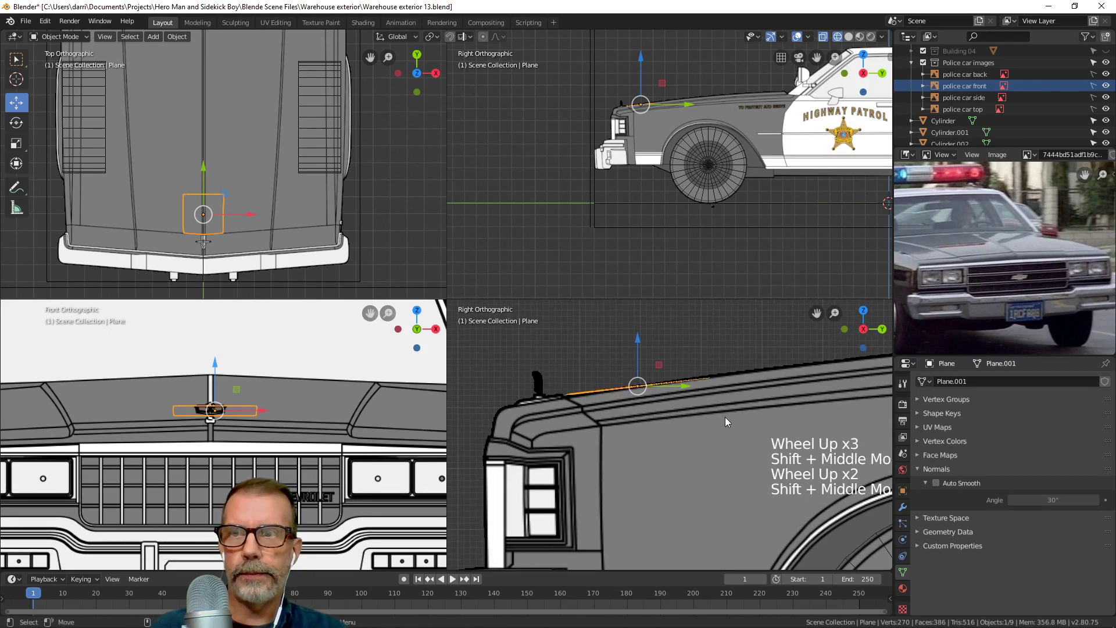
key(r)
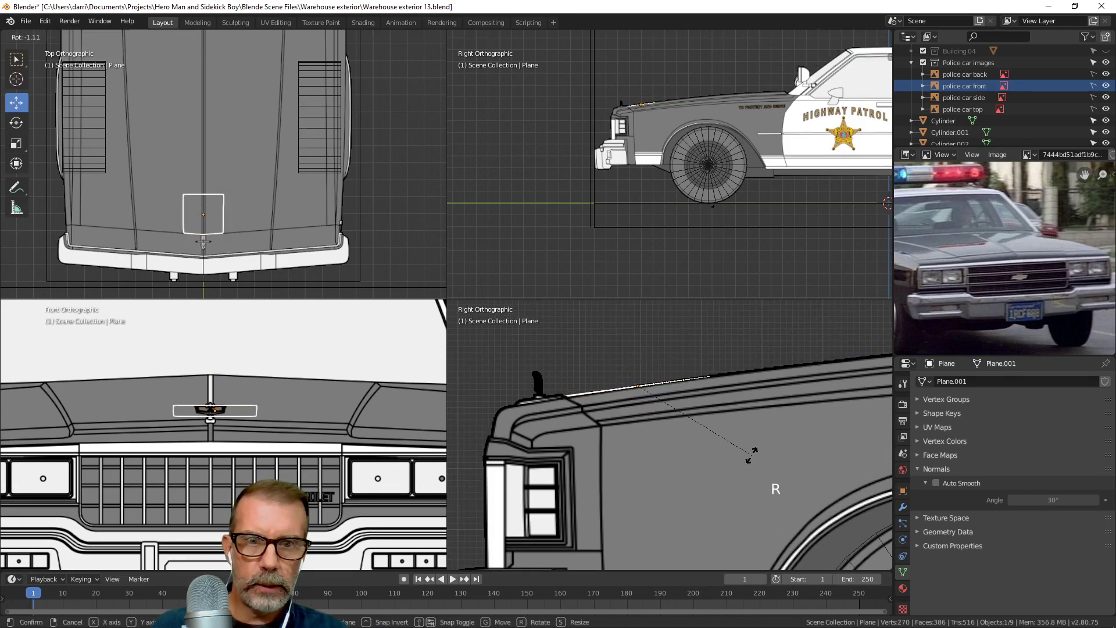
click(751, 455)
Move the plane about 0.004 m forward and up onto the hood line in the side view, then enter Edit Mode.
key(g)
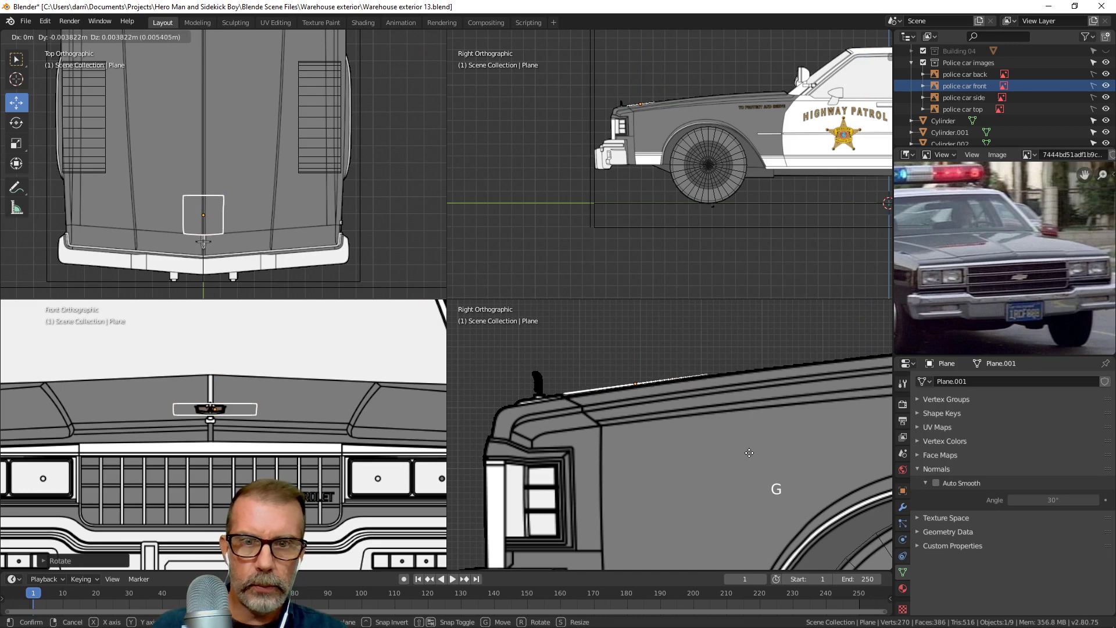
click(751, 454)
key(Tab)
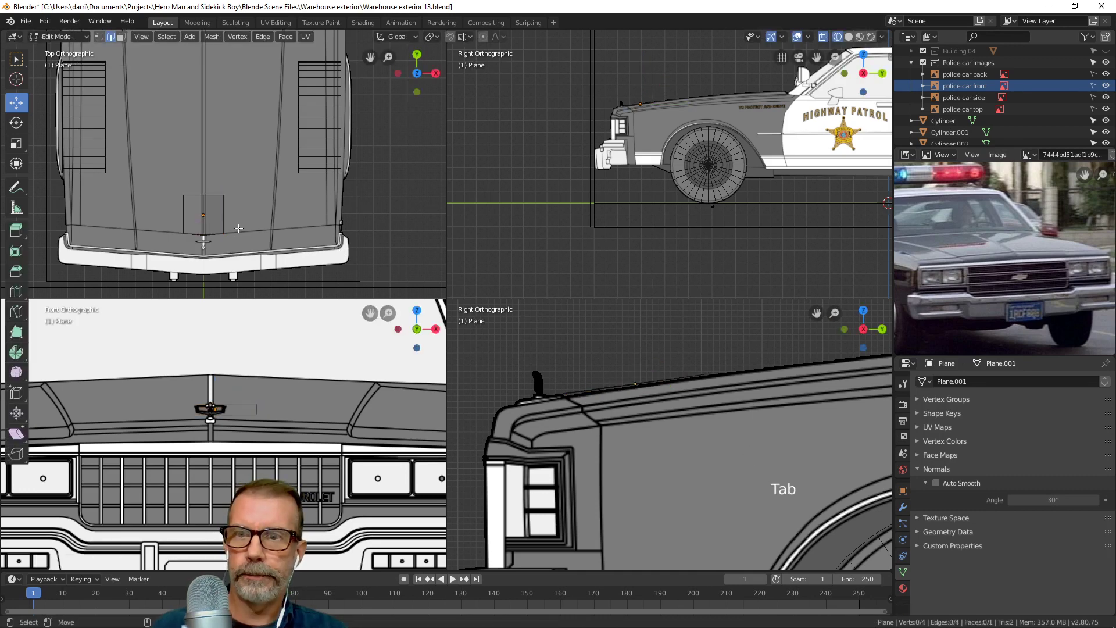
In edge select mode, move the hood plane's outer side edge outward along X, then nudge it slightly rearward in the top view.
key(2)
click(581, 392)
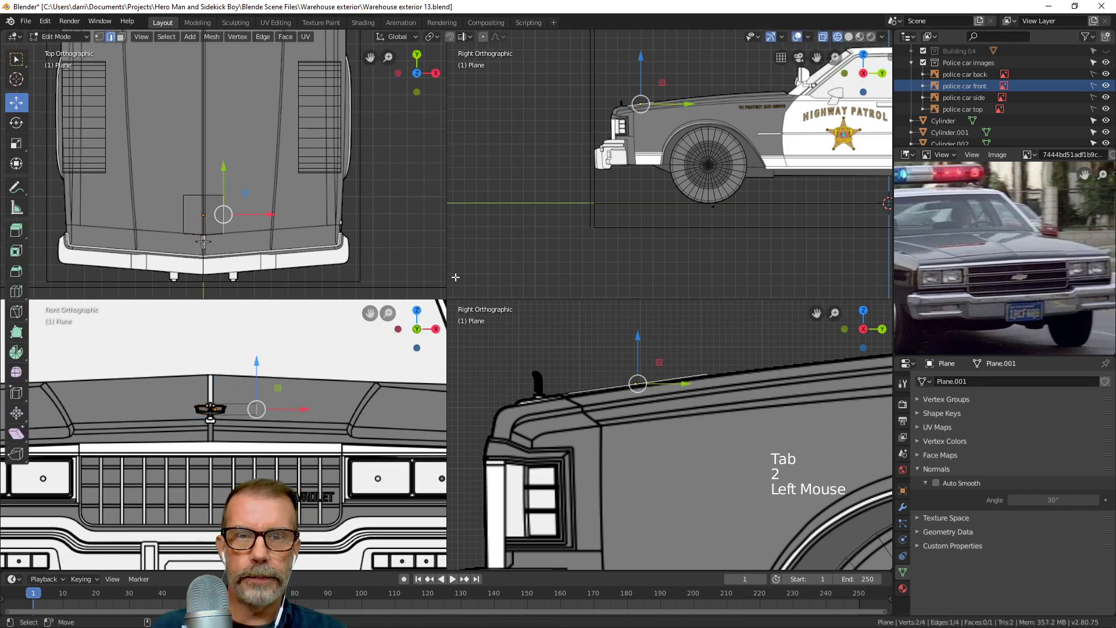
drag(274, 215, 279, 238)
scroll(276, 227, up, 2)
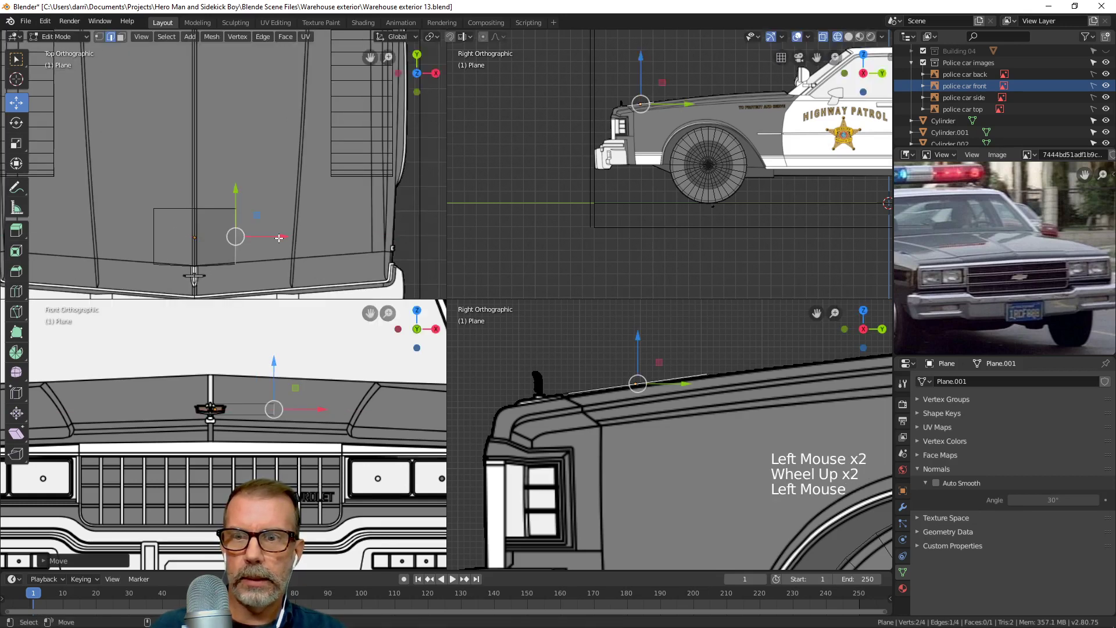
drag(235, 189, 235, 186)
Move the hood plane's rear edge about 0.081 m forward and down along the hood line in the side view.
click(217, 213)
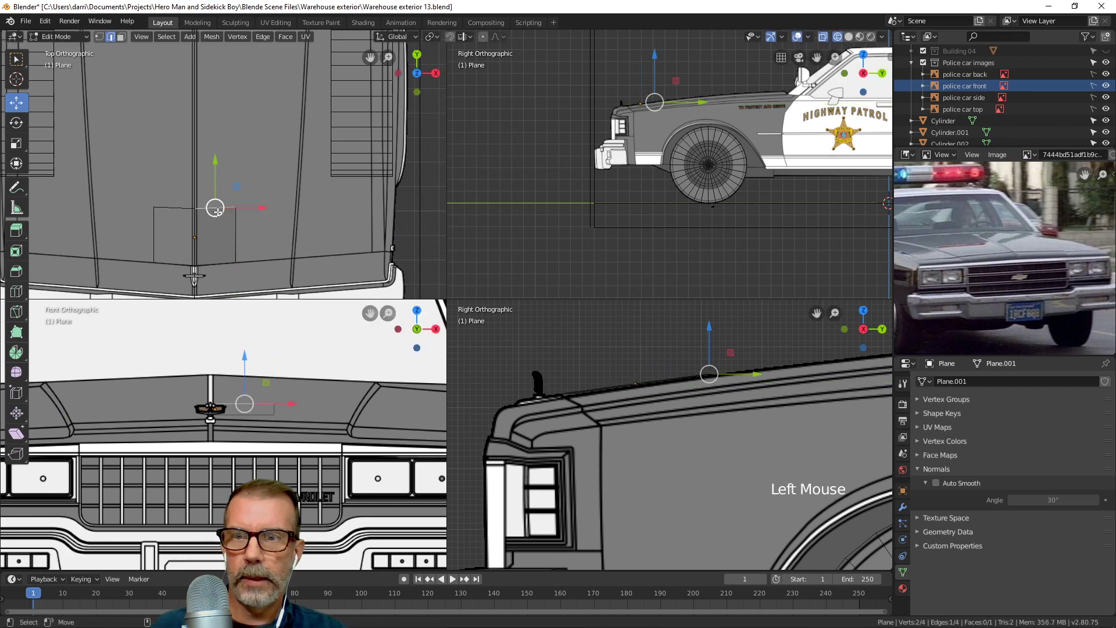
key(g)
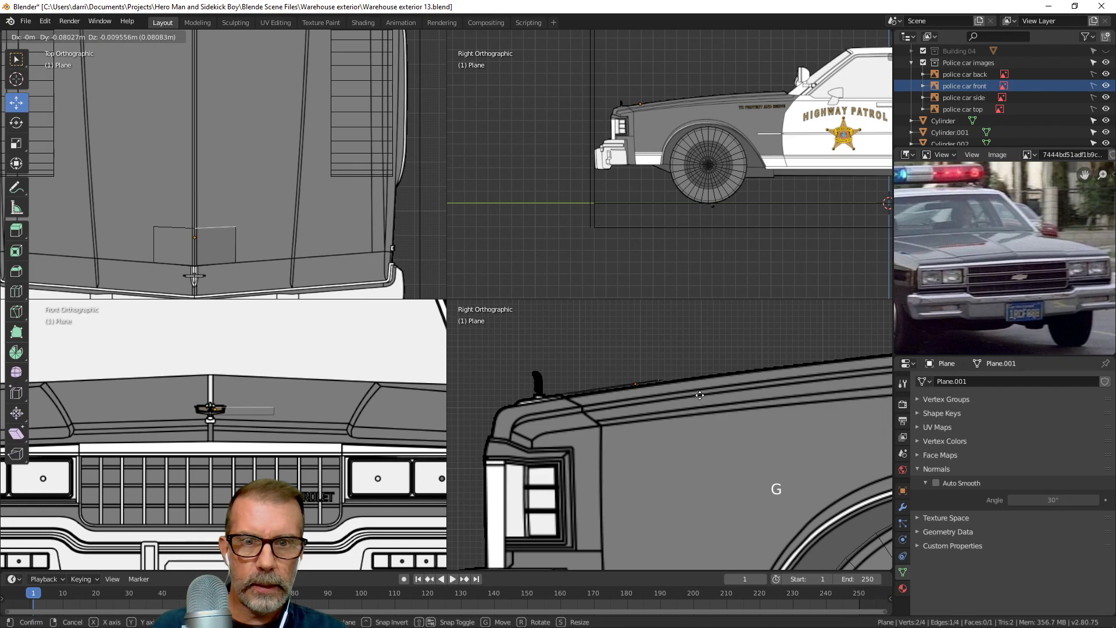
click(700, 395)
Move the plane's outer side edge slightly inward along X and lower it slightly to follow the hood's crown.
click(233, 244)
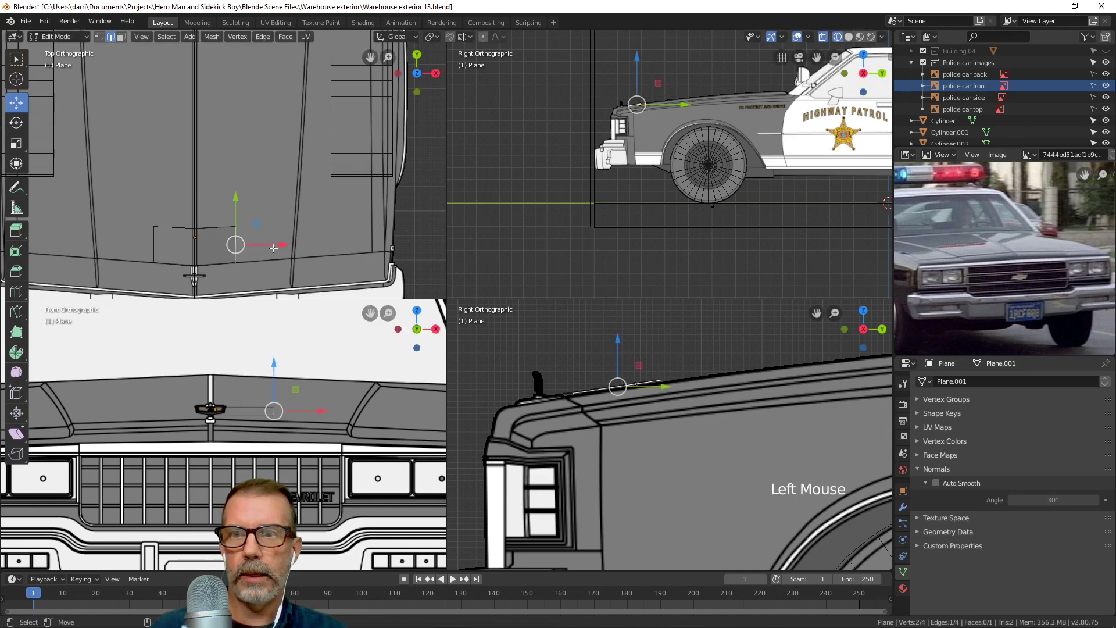
drag(280, 247, 276, 247)
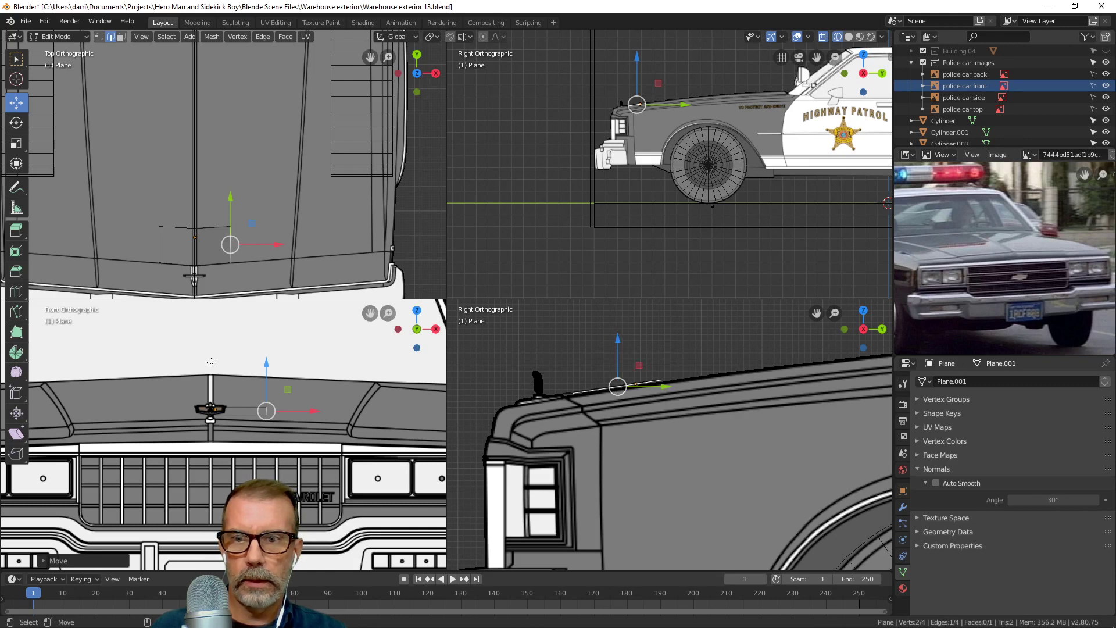
drag(266, 363, 270, 357)
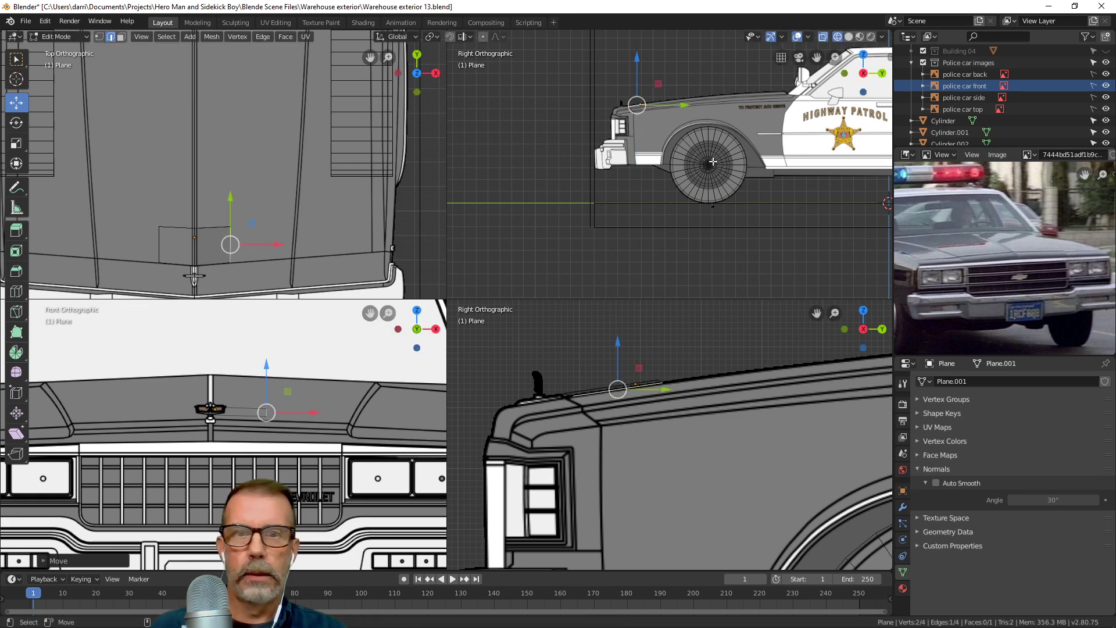
Switch to solid shading and extrude the hood strip's outer edge about 0.14 m outward along the hood in top view.
scroll(689, 156, up, 3)
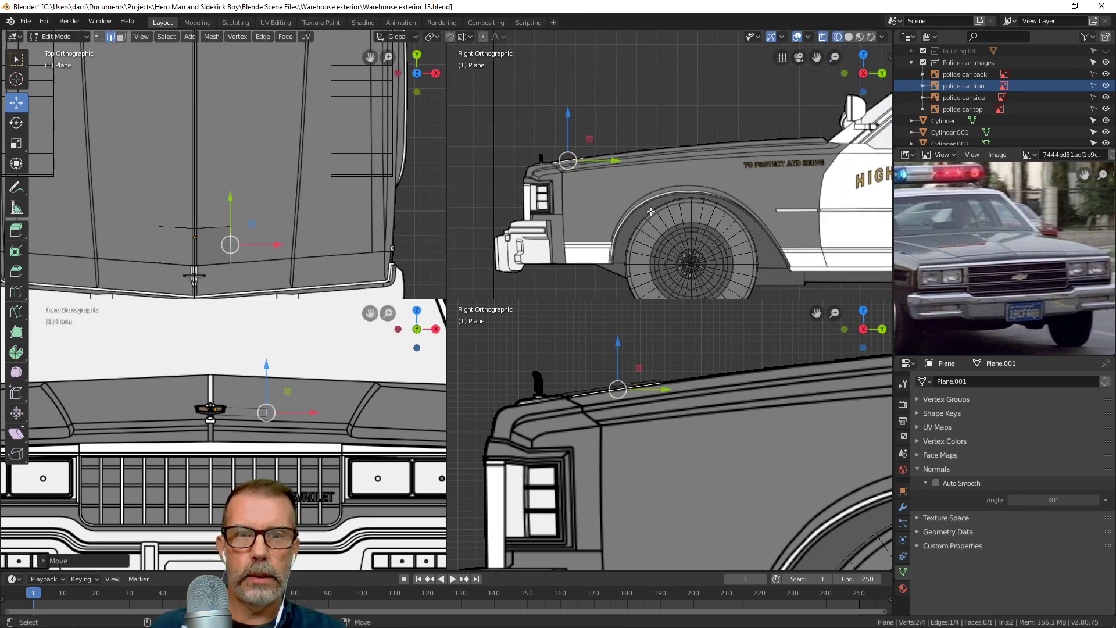
mouse_move(651, 211)
middle_down()
mouse_move(636, 180)
mouse_move(655, 194)
mouse_move(651, 216)
mouse_move(638, 212)
mouse_move(624, 235)
mouse_move(622, 211)
mouse_move(655, 226)
middle_up()
key(z)
scroll(642, 206, up, 2)
scroll(625, 235, up, 2)
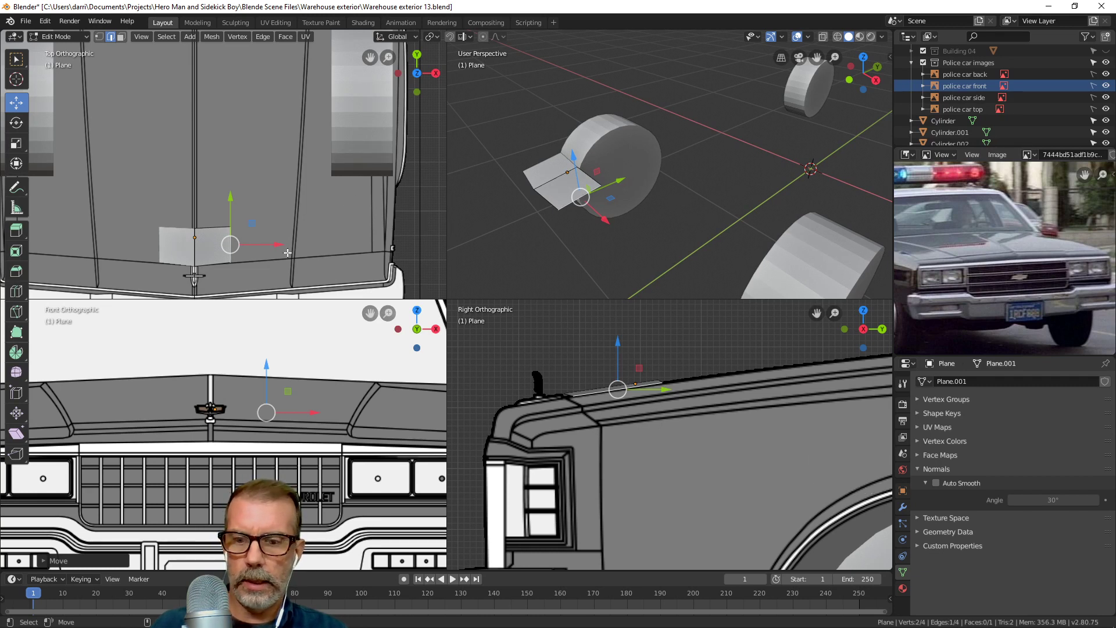
key(e)
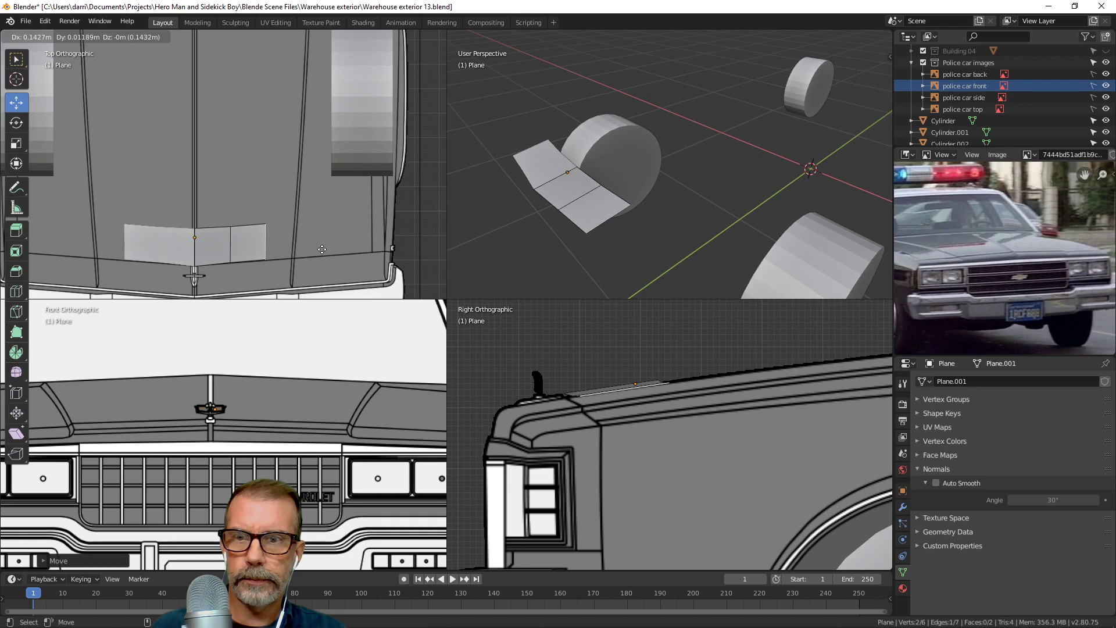
click(321, 250)
Adjust the front vertices of the new hood segment along Y to follow the hood crease in top view.
scroll(276, 253, up, 4)
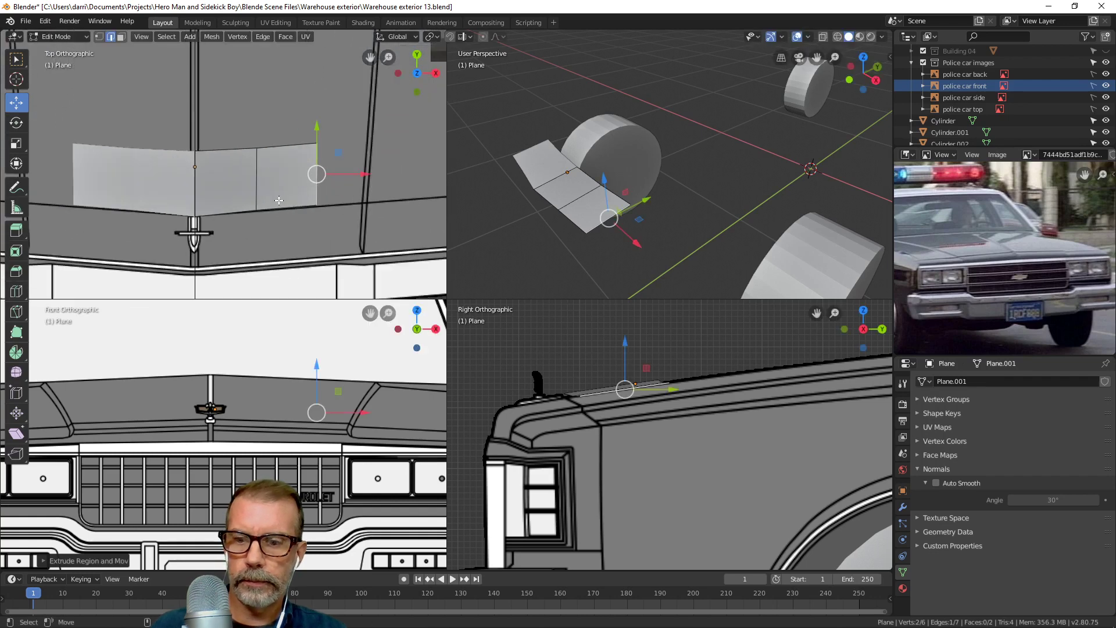
key(1)
click(257, 210)
drag(256, 165, 316, 160)
click(328, 214)
Lower the hood strip's outermost edge by about 0.008 m along Z in side view.
key(2)
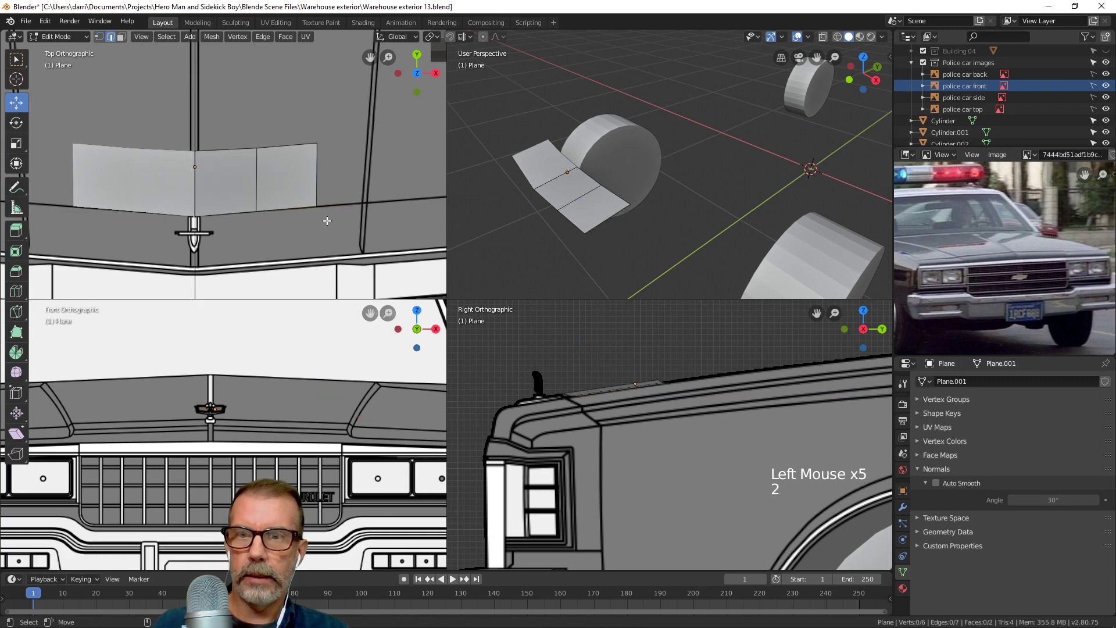
click(318, 177)
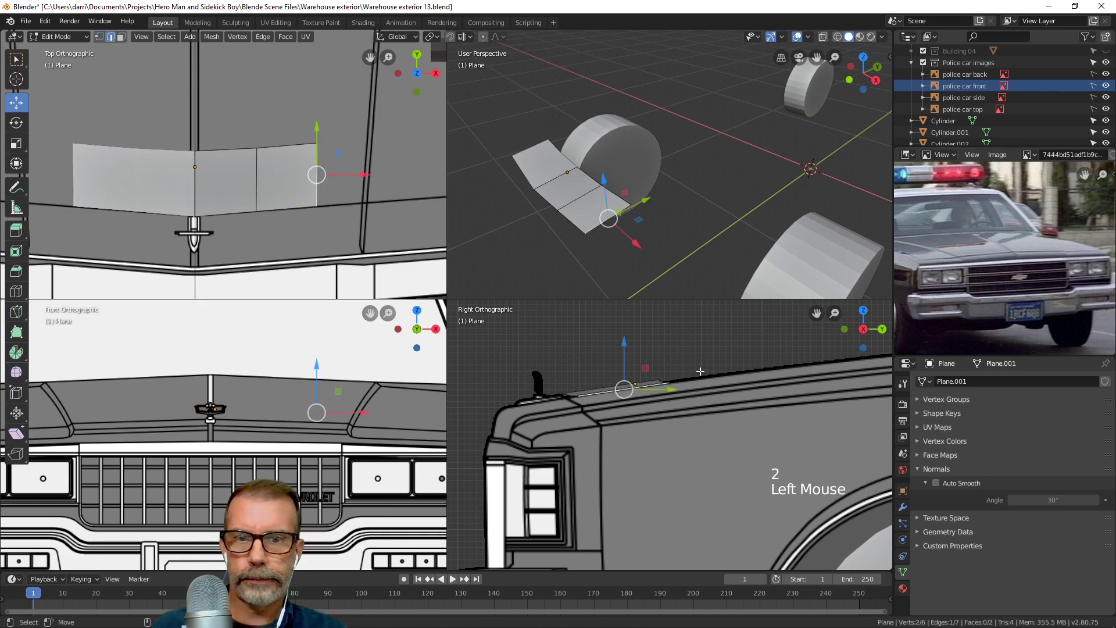
drag(624, 344, 625, 347)
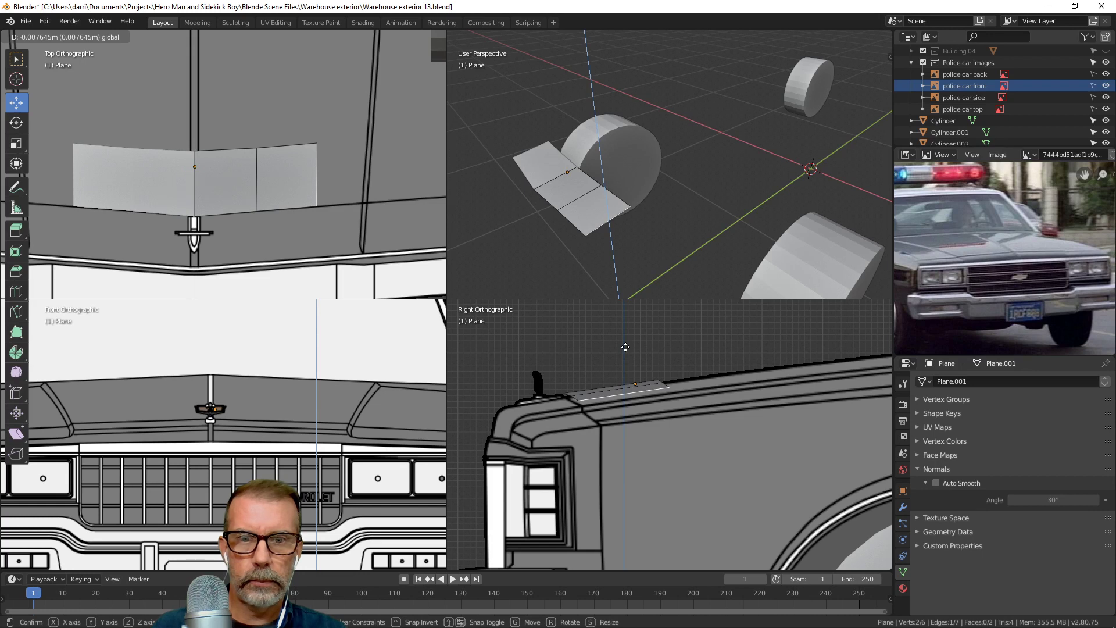
drag(626, 347, 625, 347)
Extrude the outer edge about 0.11 m further to the hood's side crease and shift its rear vertex outward onto that line.
shift+middle_drag(370, 214, 322, 237)
key(e)
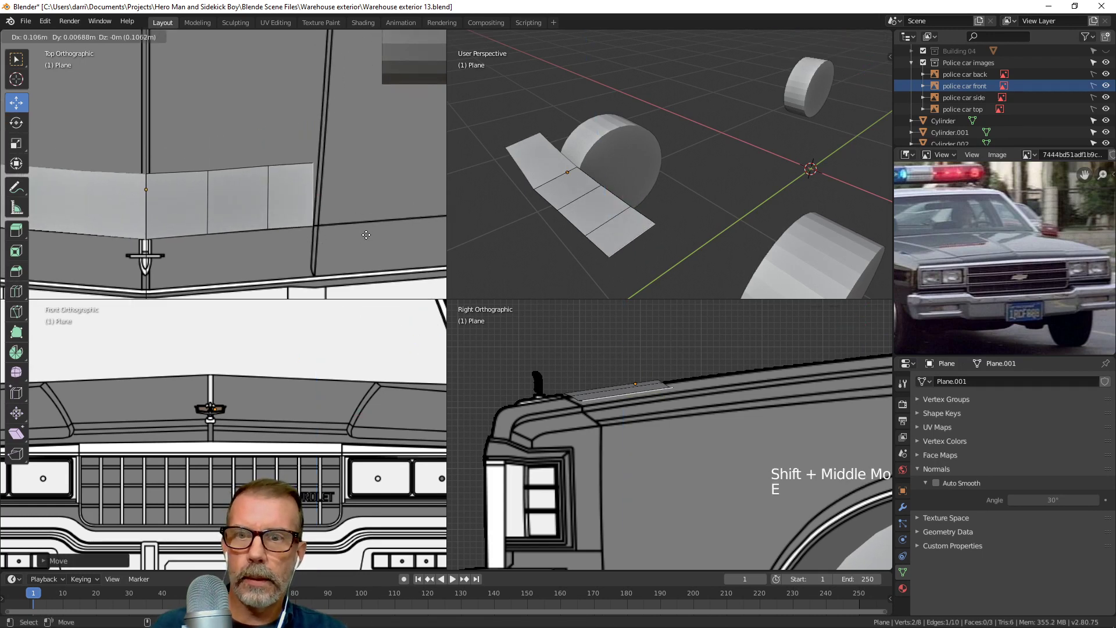
click(366, 236)
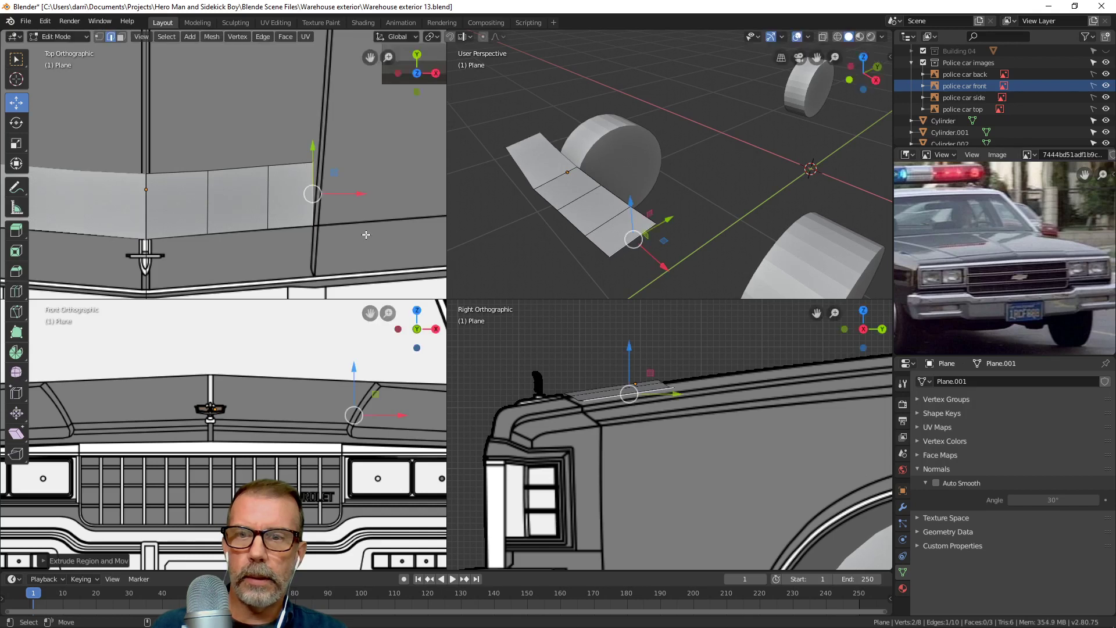
key(1)
click(336, 162)
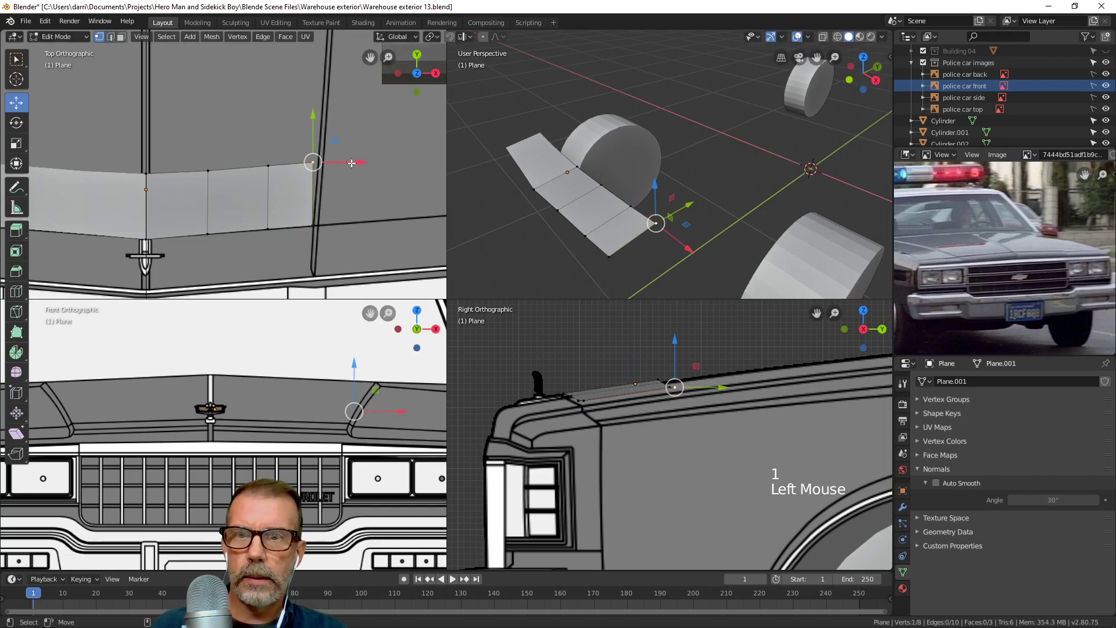
drag(352, 162, 359, 163)
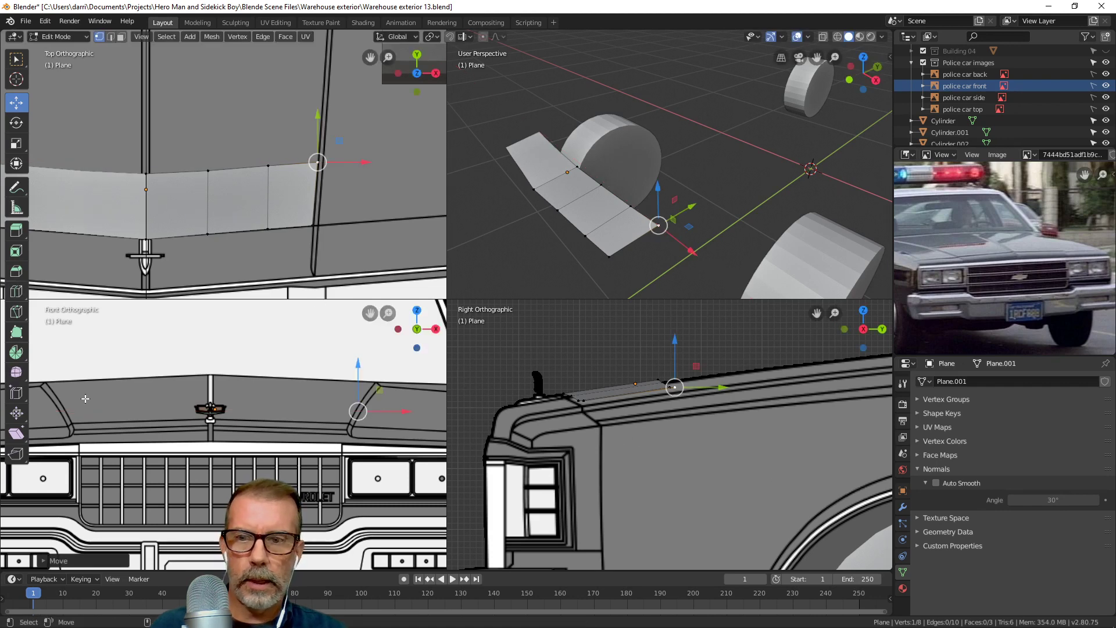
Leave mesh editing and briefly hide the police car front image to inspect the strip in front view.
key(Tab)
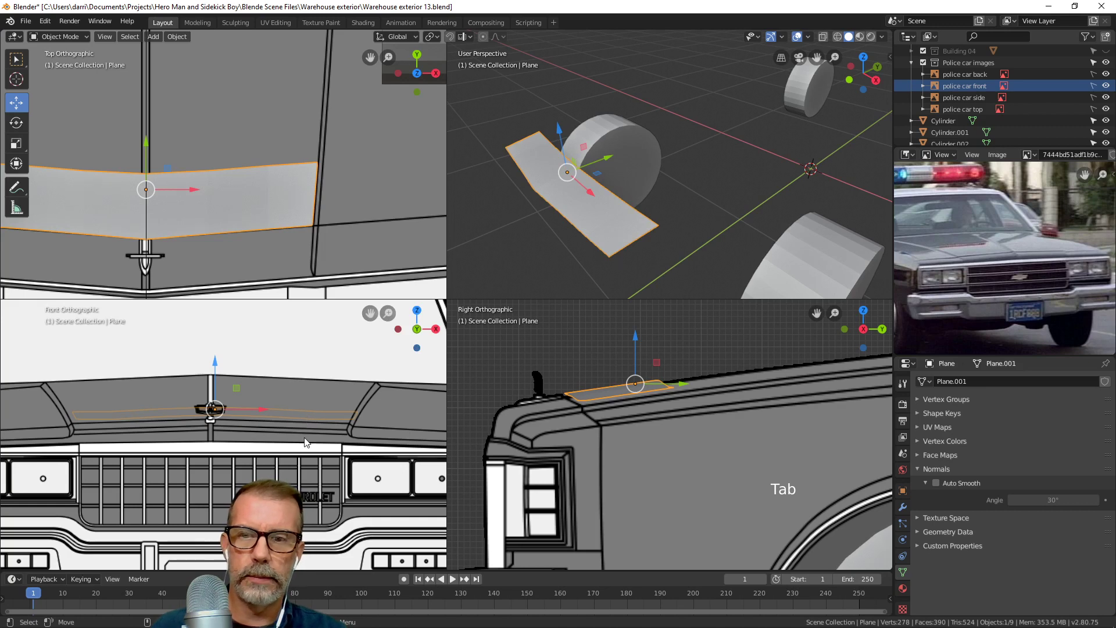
key(Tab)
key(Tab)
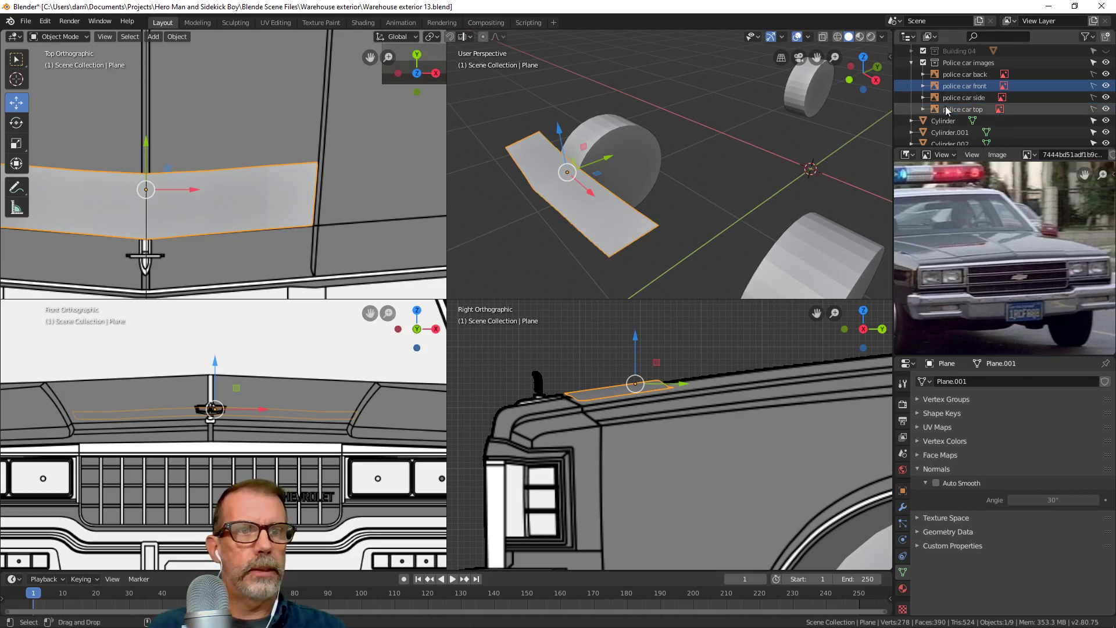
click(1105, 86)
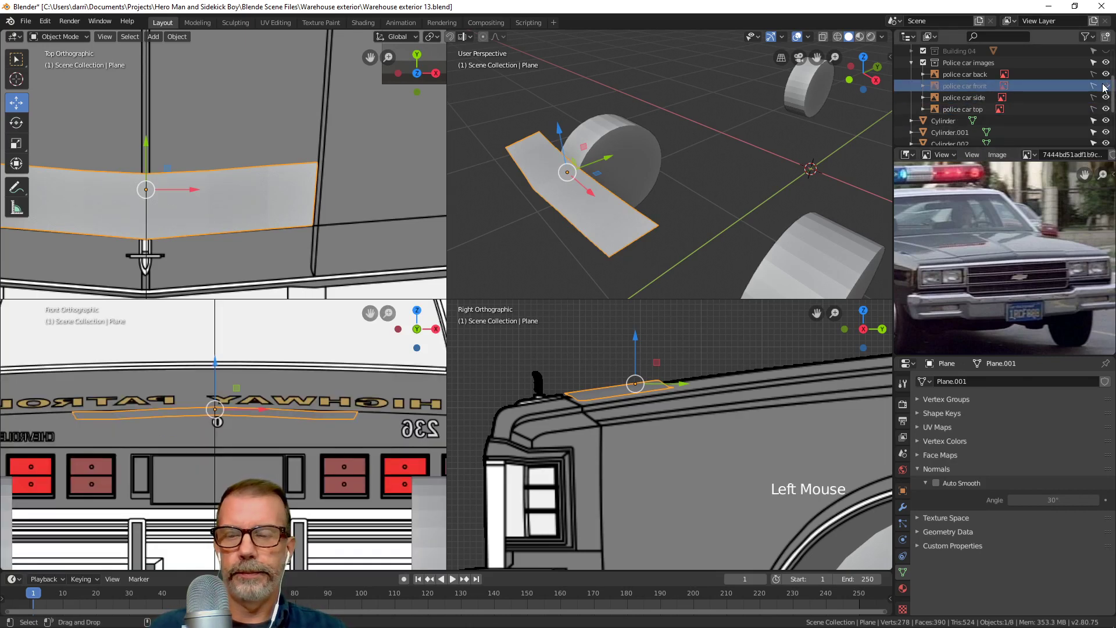
click(1105, 86)
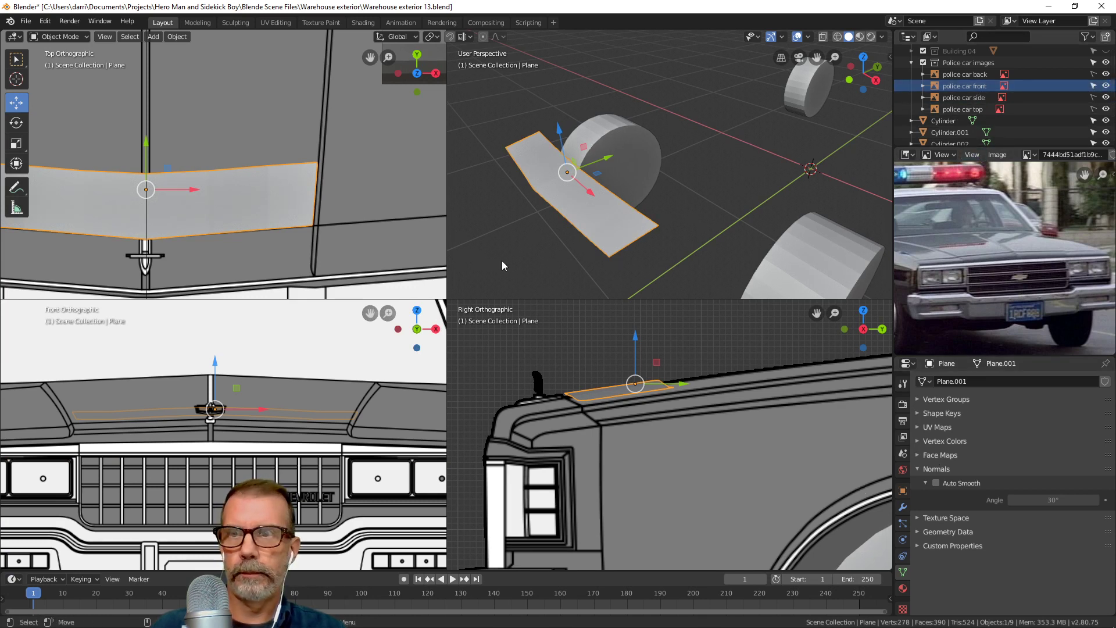
Try Use Alpha and the Front and Back side options on the police car front image, restoring the side to Both.
click(981, 85)
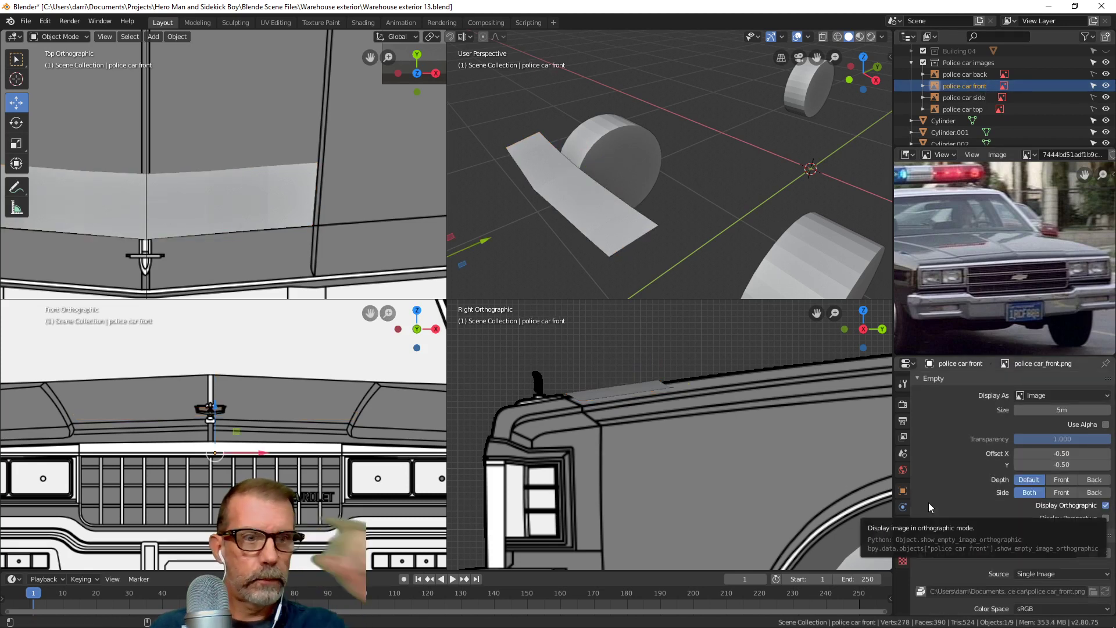
click(1098, 426)
click(1098, 426)
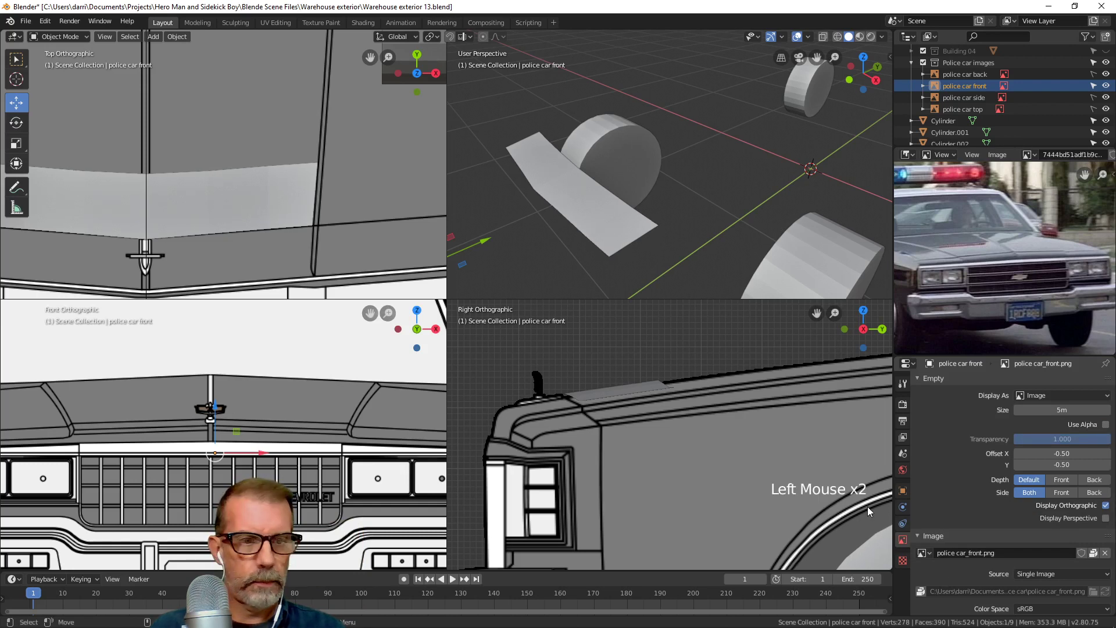
click(1031, 482)
click(1031, 482)
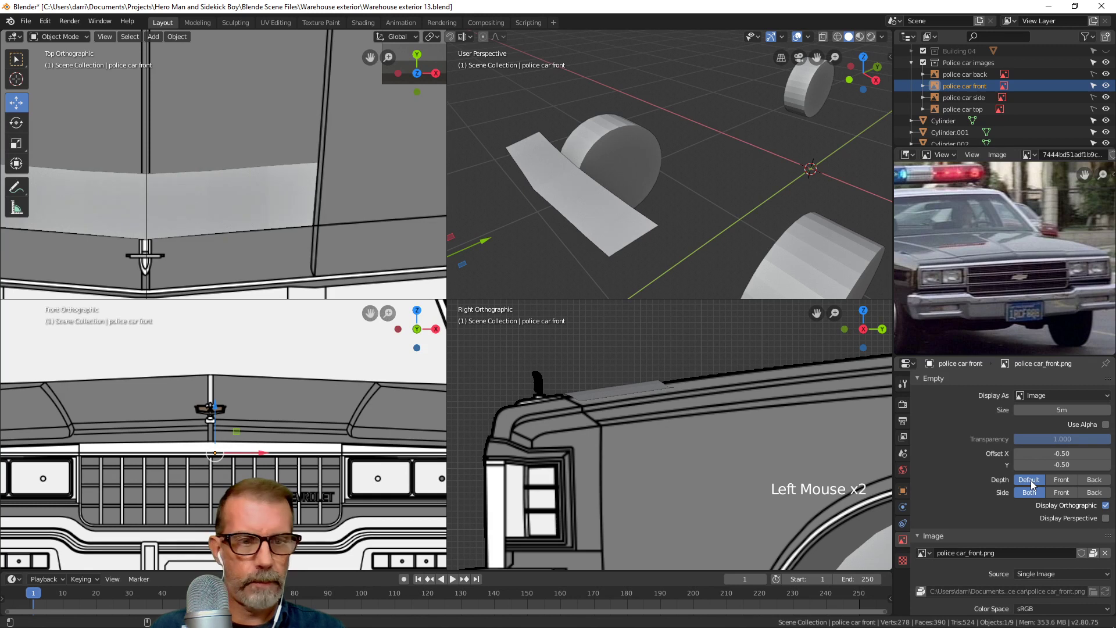
click(1033, 493)
click(1056, 491)
click(1055, 491)
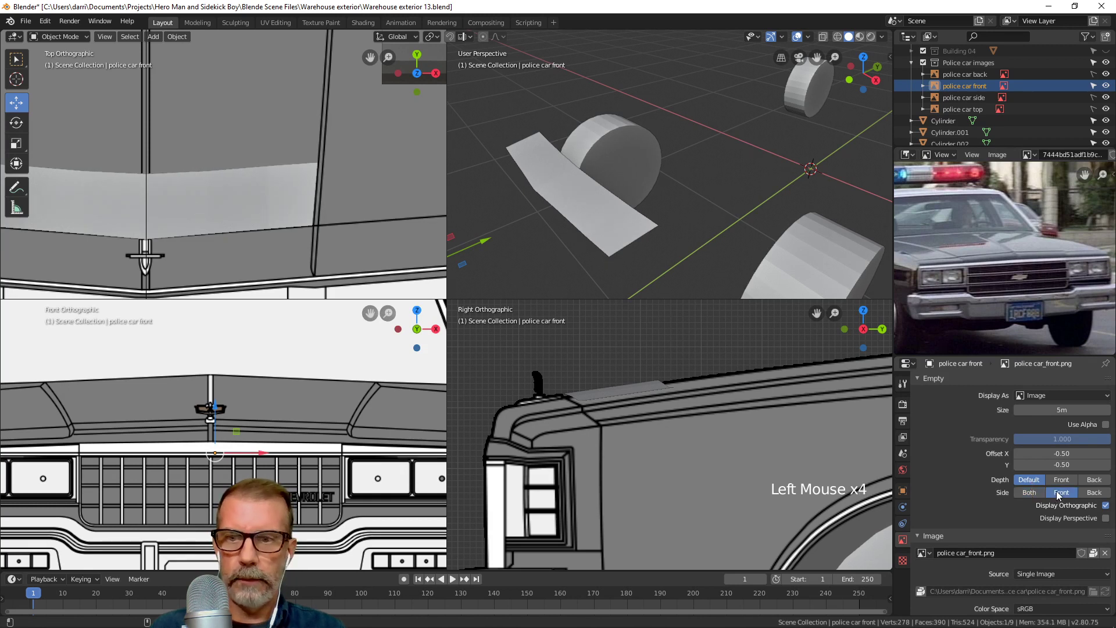
click(1037, 492)
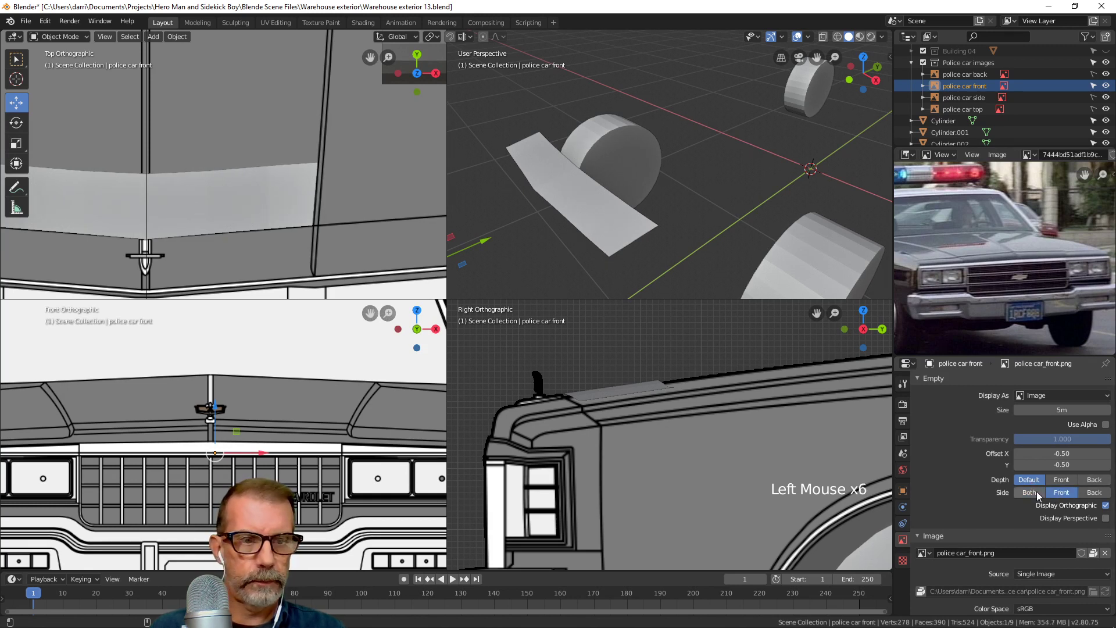
click(1037, 491)
click(1094, 493)
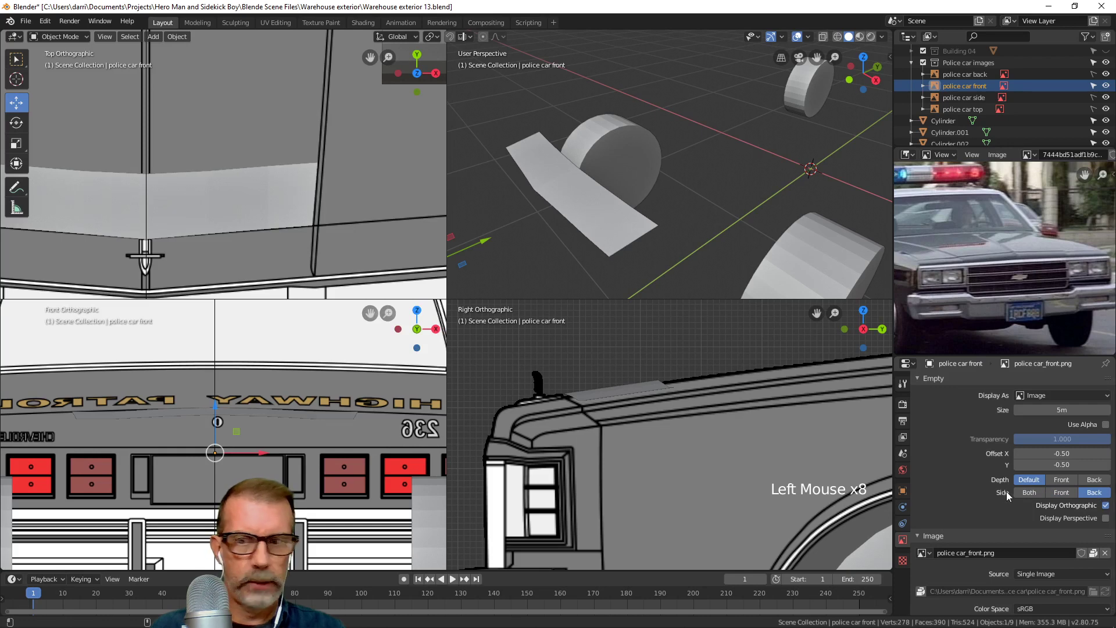
click(1040, 492)
click(1040, 492)
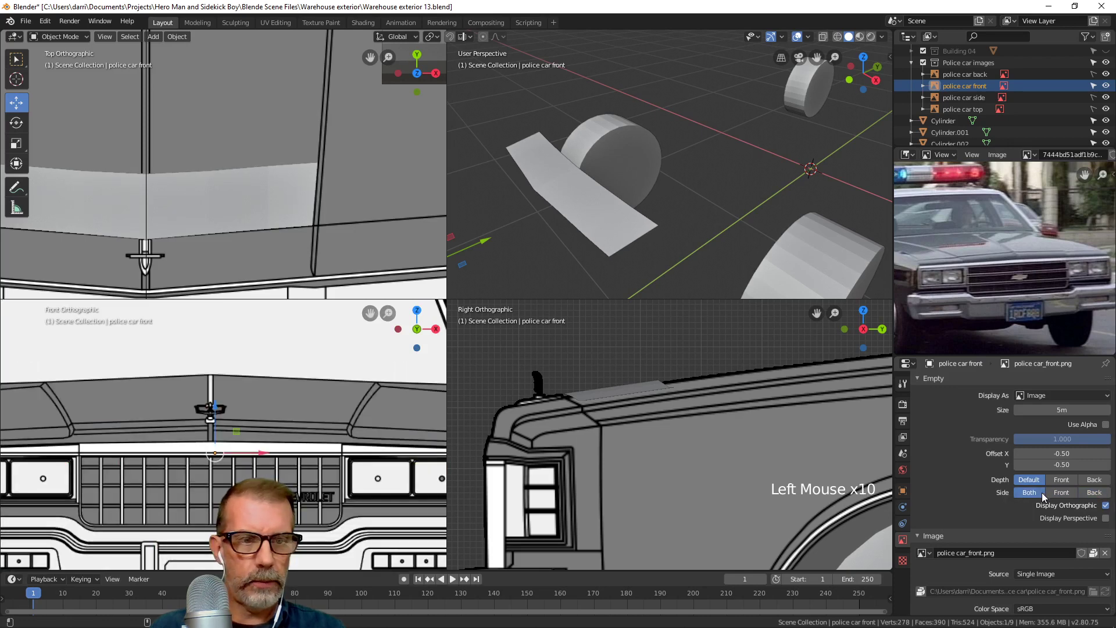
Try the Back depth option on the police car front image and restore it to Default.
click(1094, 480)
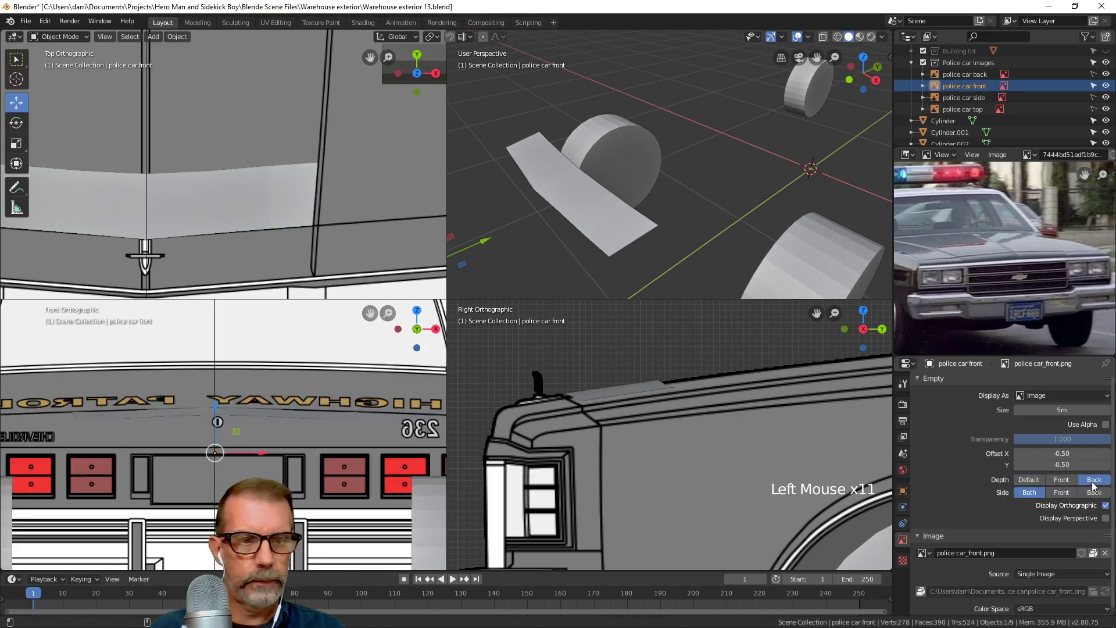
click(1031, 480)
scroll(289, 460, down, 2)
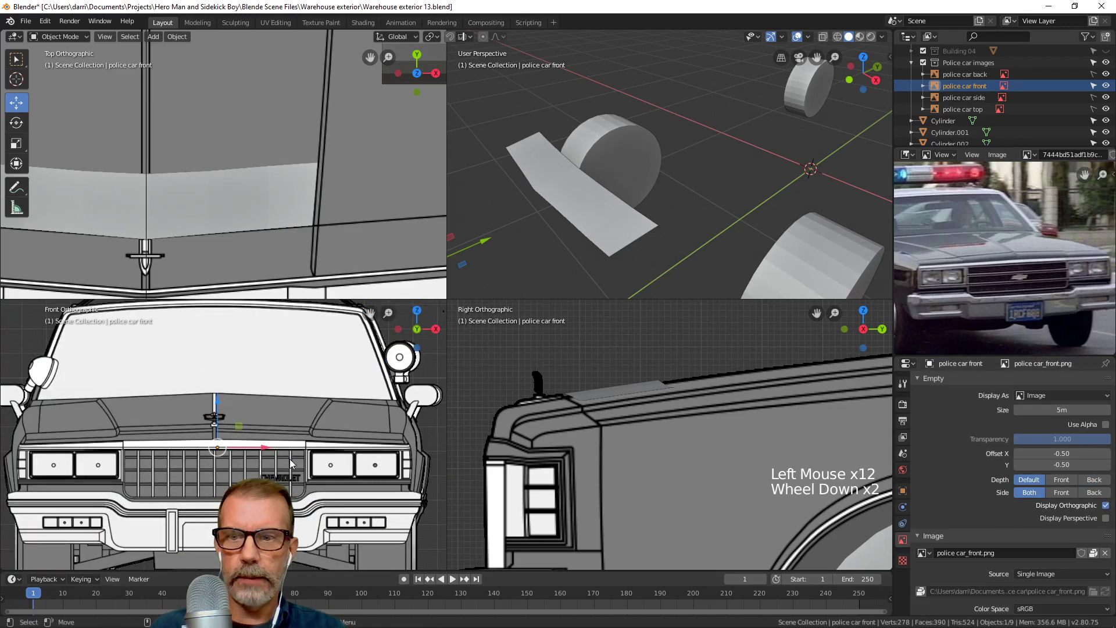
scroll(290, 459, up, 2)
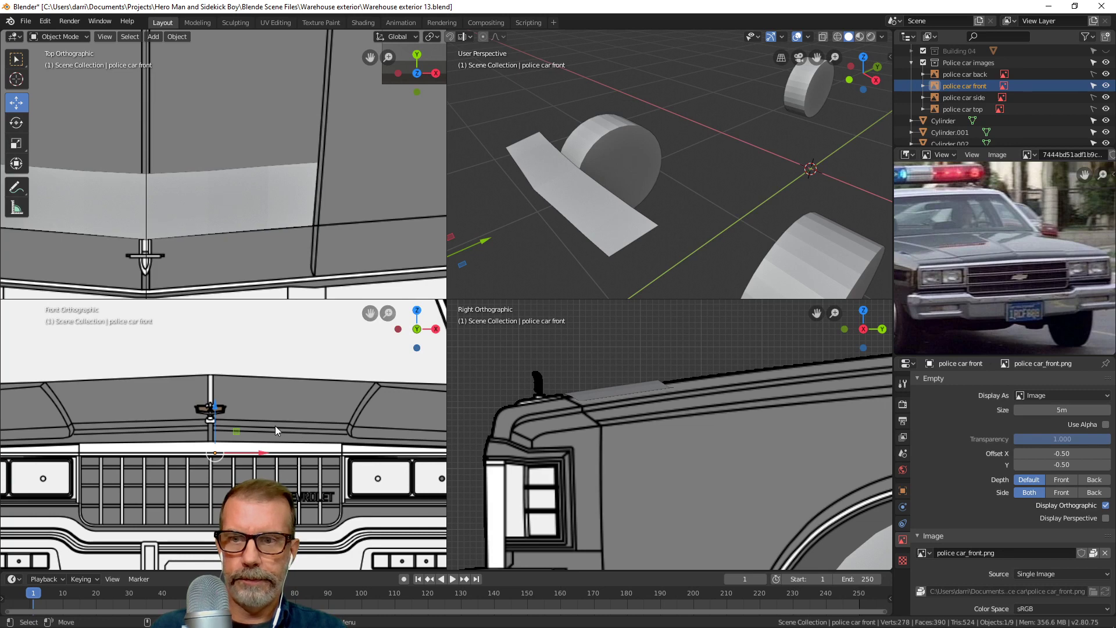
scroll(269, 423, down, 2)
scroll(270, 422, up, 2)
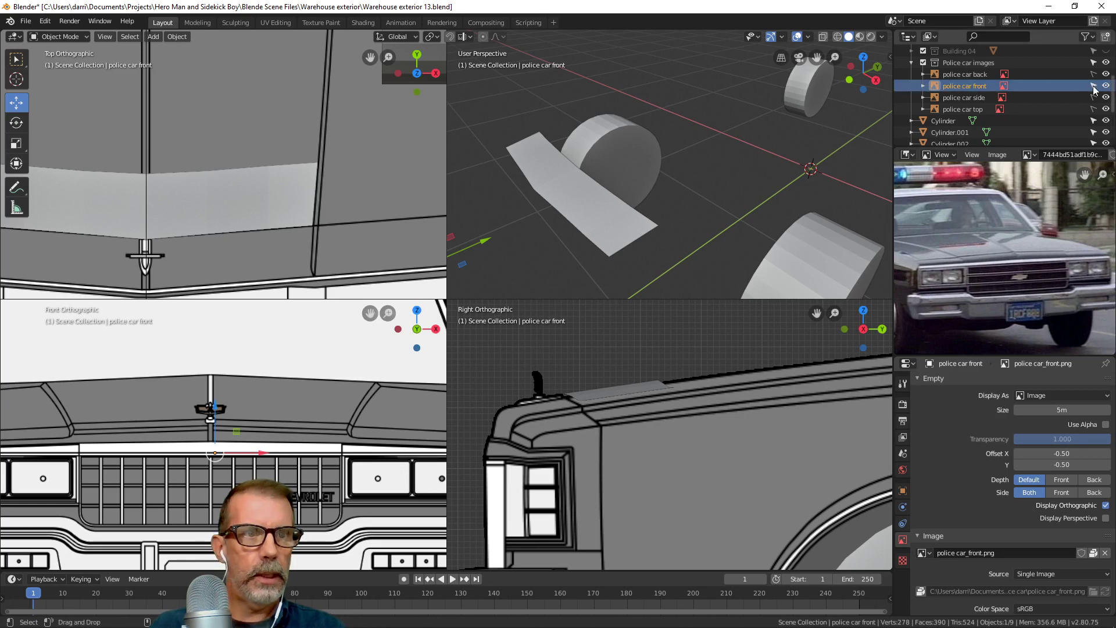
Reselect the hood strip and hide the police car reference images.
click(965, 87)
click(968, 62)
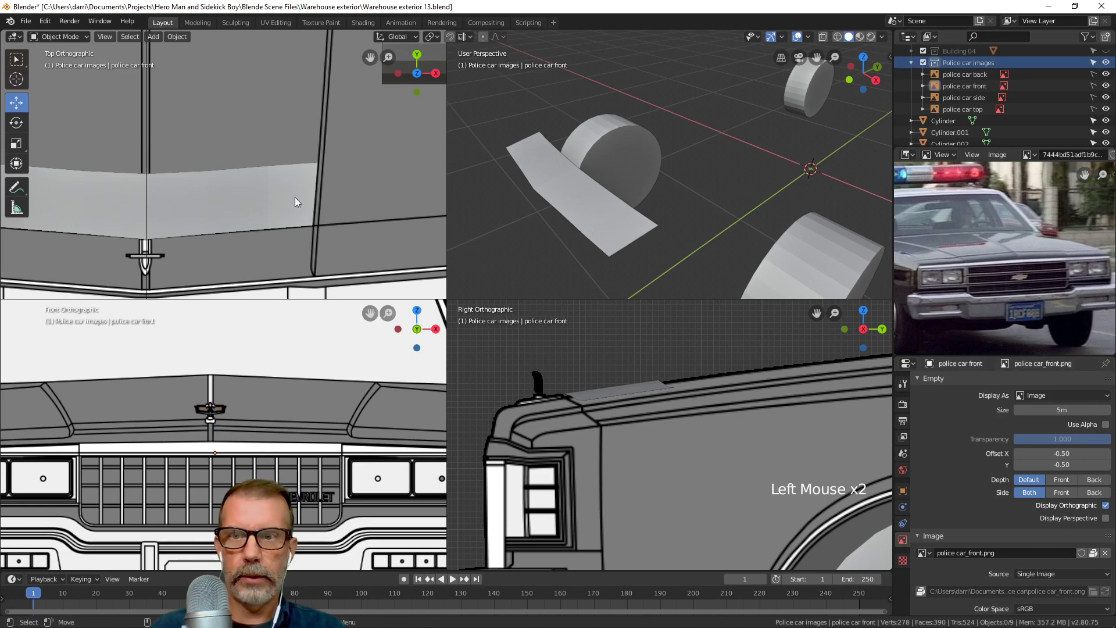
click(272, 187)
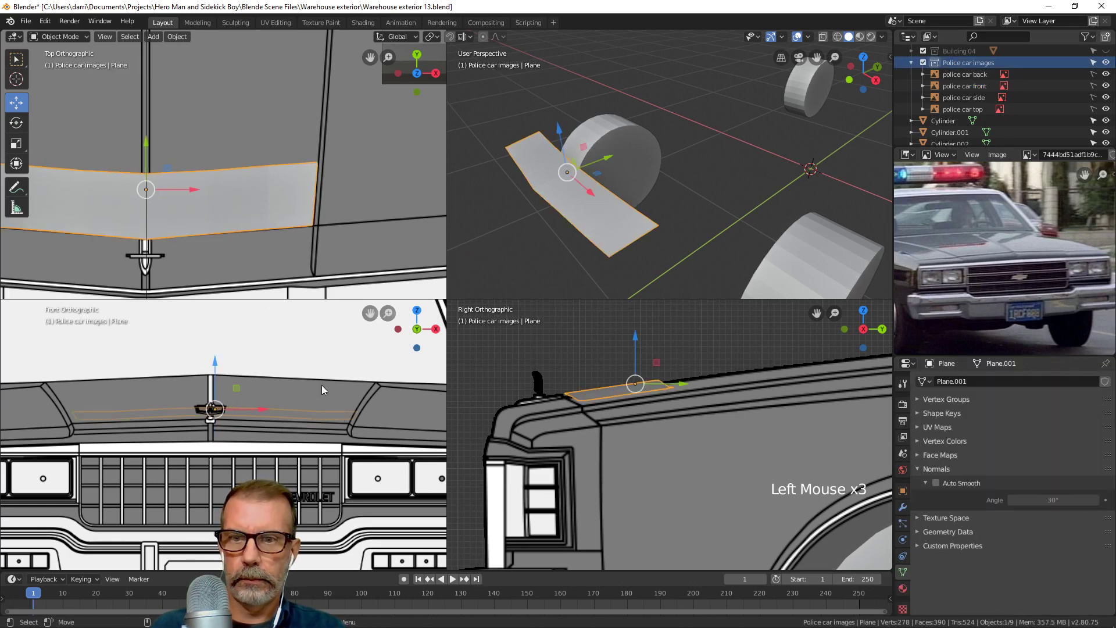
key(2)
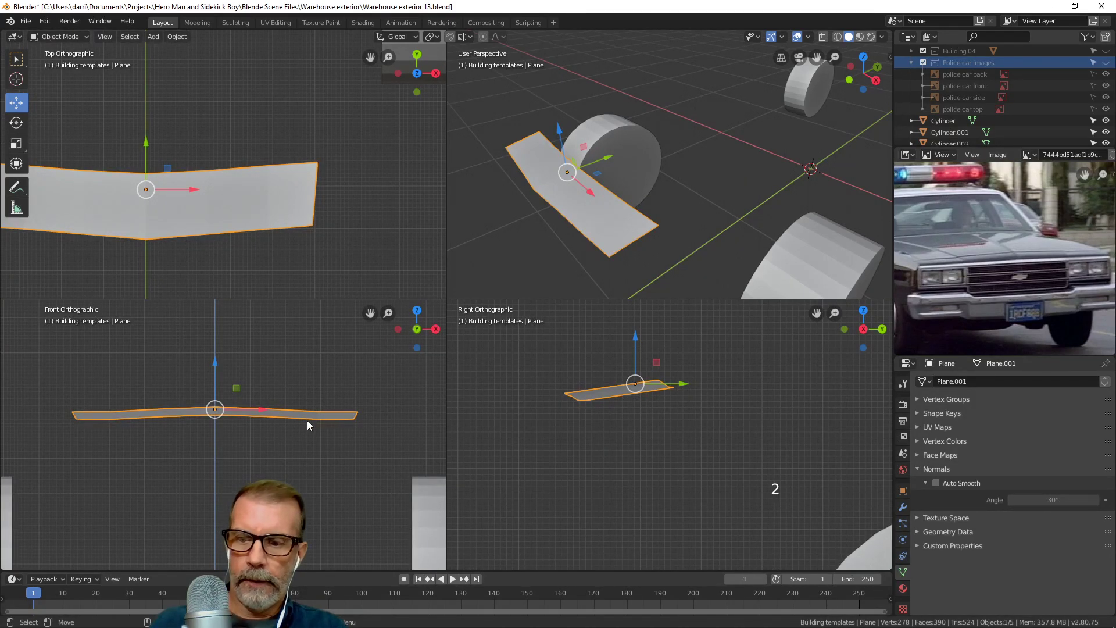
Raise the cross edge nearest the strip's outer end slightly along Z to even out the slope in front view.
key(Tab)
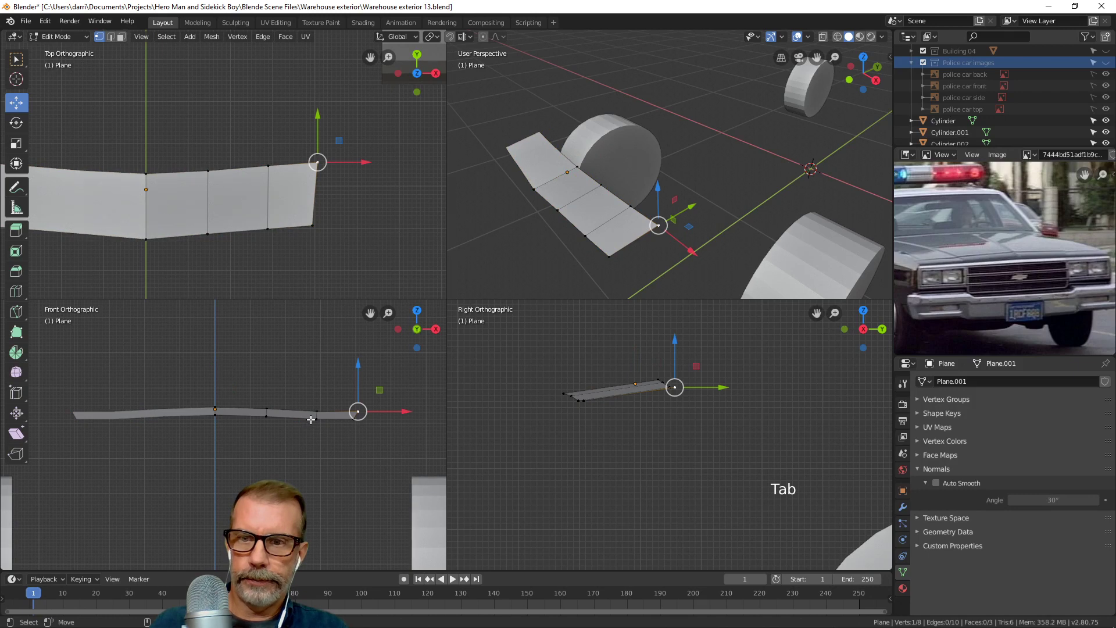
key(2)
click(315, 416)
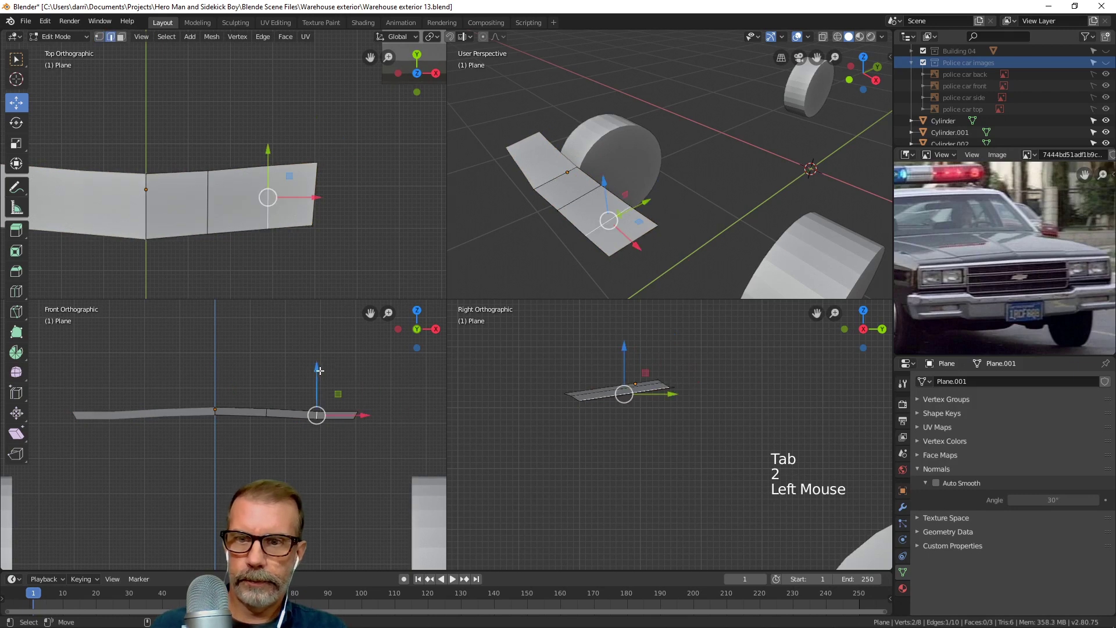
drag(320, 371, 319, 369)
key(Tab)
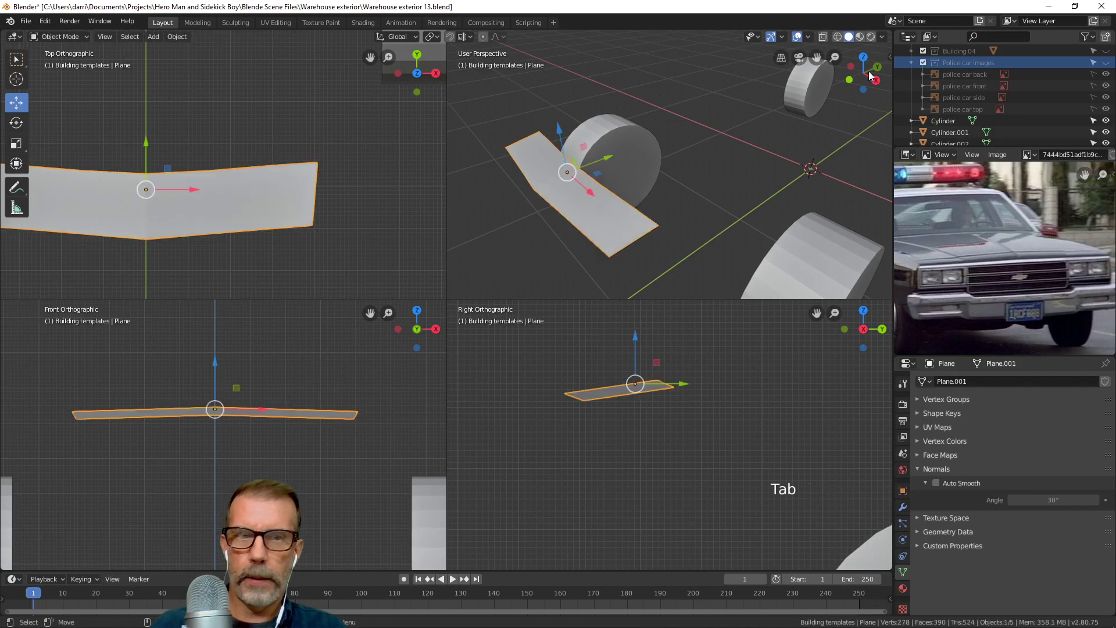
Show the Police car images collection again and hide the Building templates collection.
click(1106, 63)
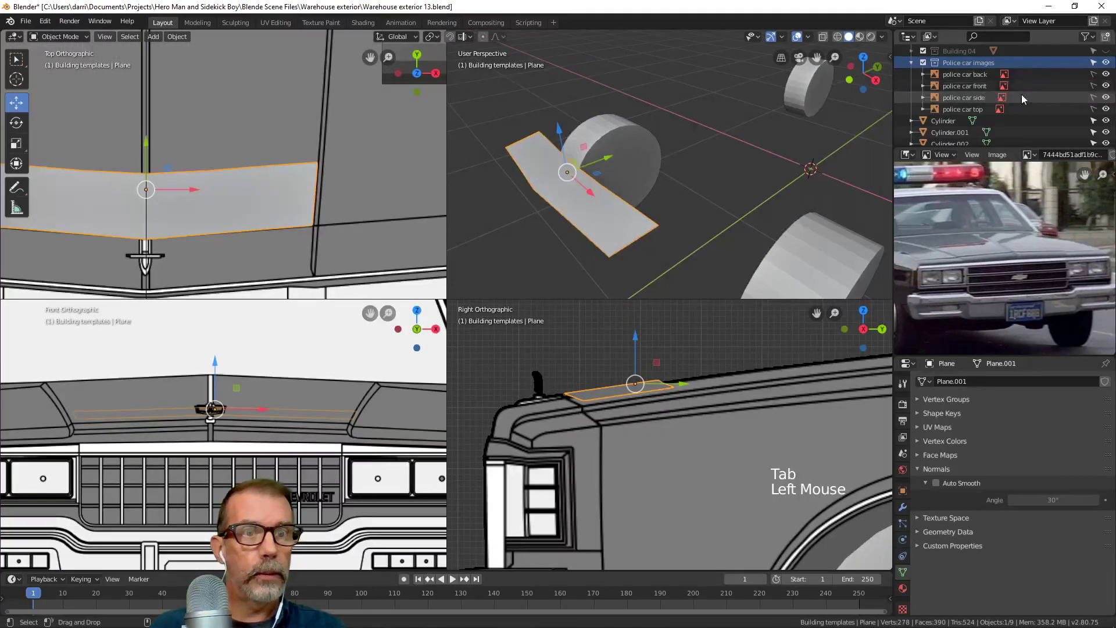
scroll(1029, 92, up, 5)
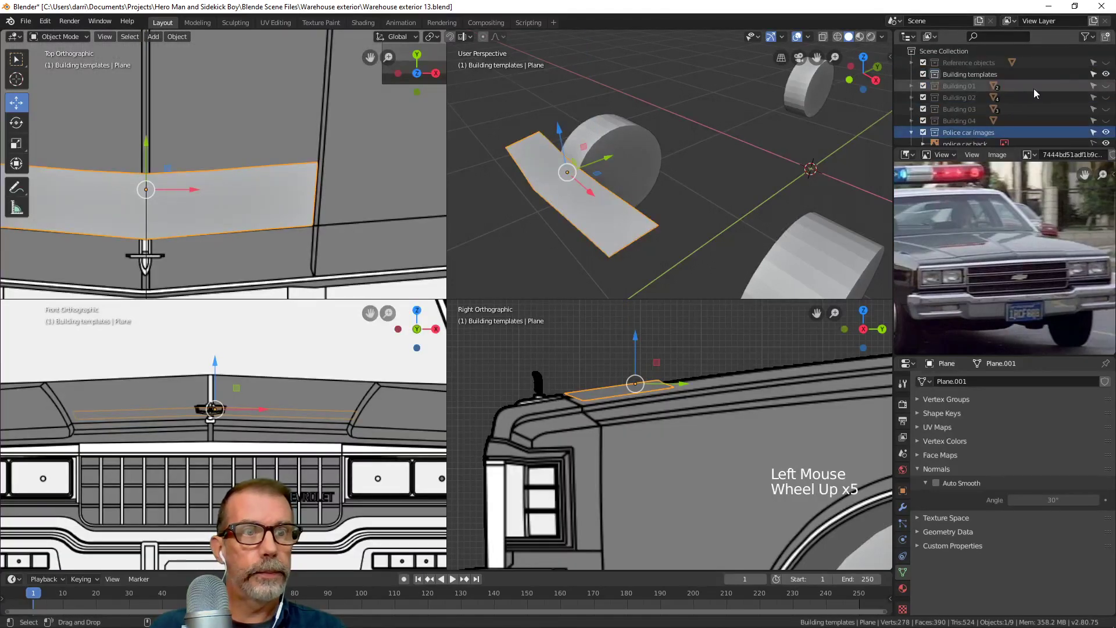
click(1106, 74)
scroll(357, 222, down, 3)
scroll(609, 294, down, 2)
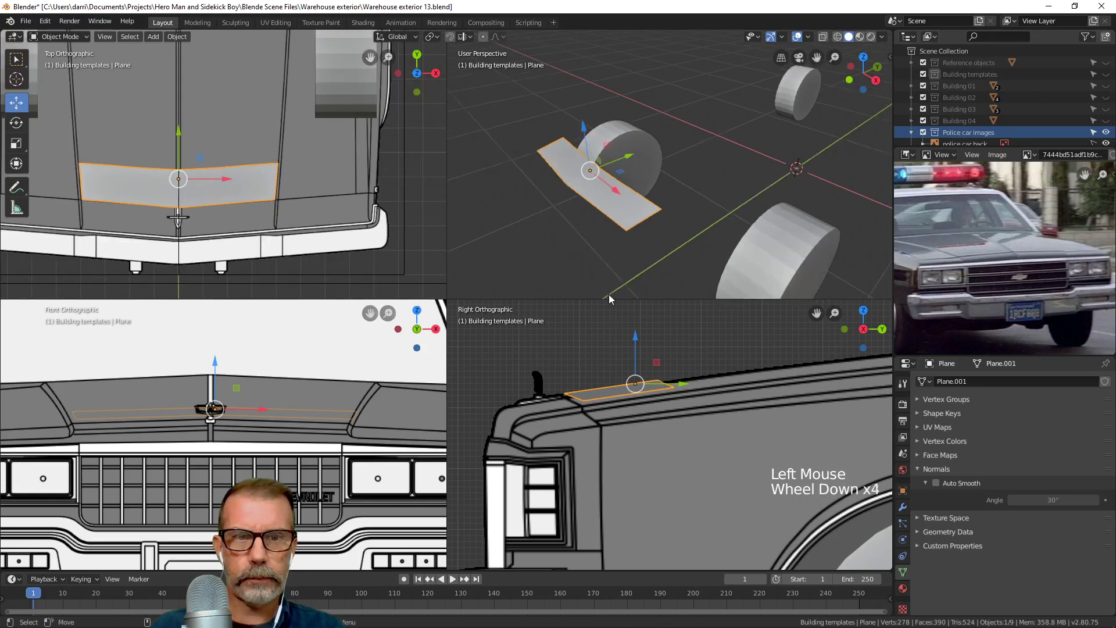
Lower the hood strip's outer end edge and the adjacent cross edge slightly along Z in the side view.
shift+middle_drag(608, 294, 666, 186)
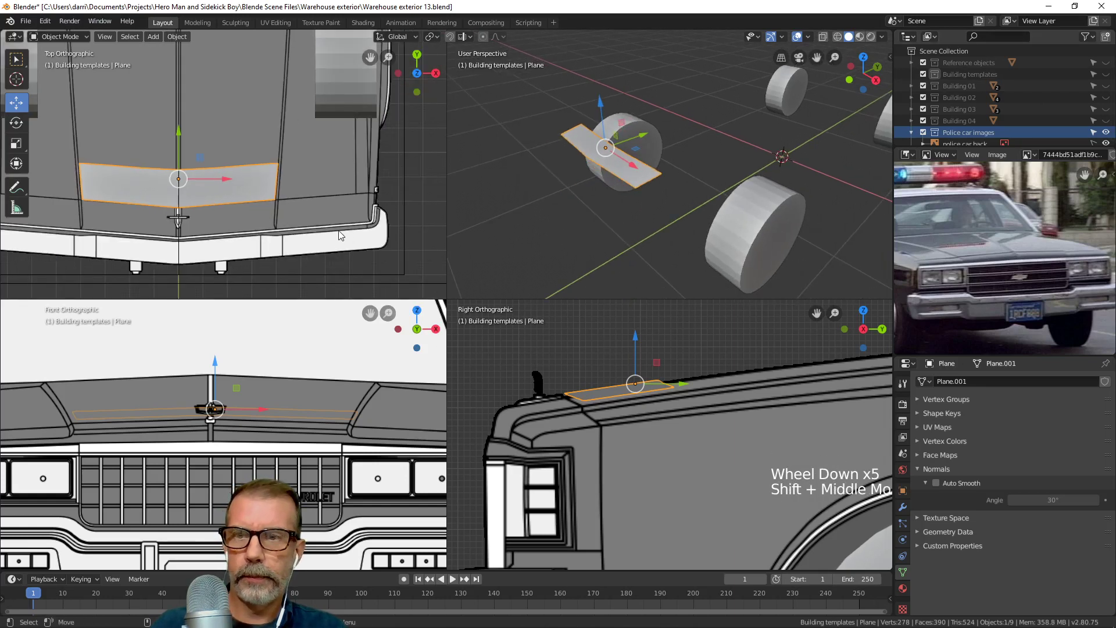
key(Tab)
key(2)
scroll(351, 204, up, 4)
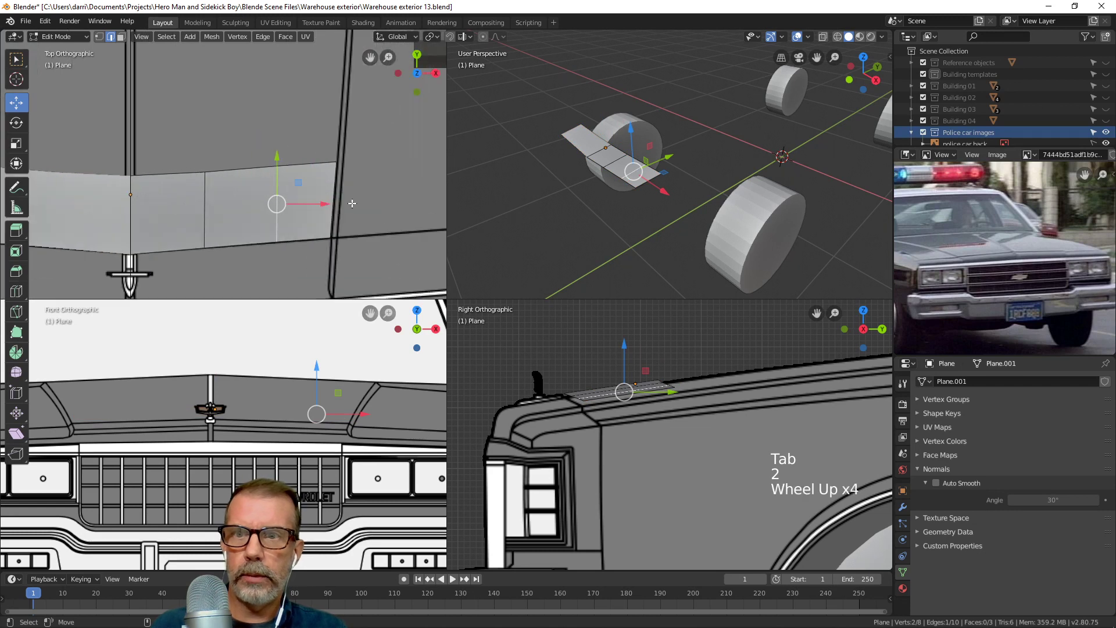
click(331, 224)
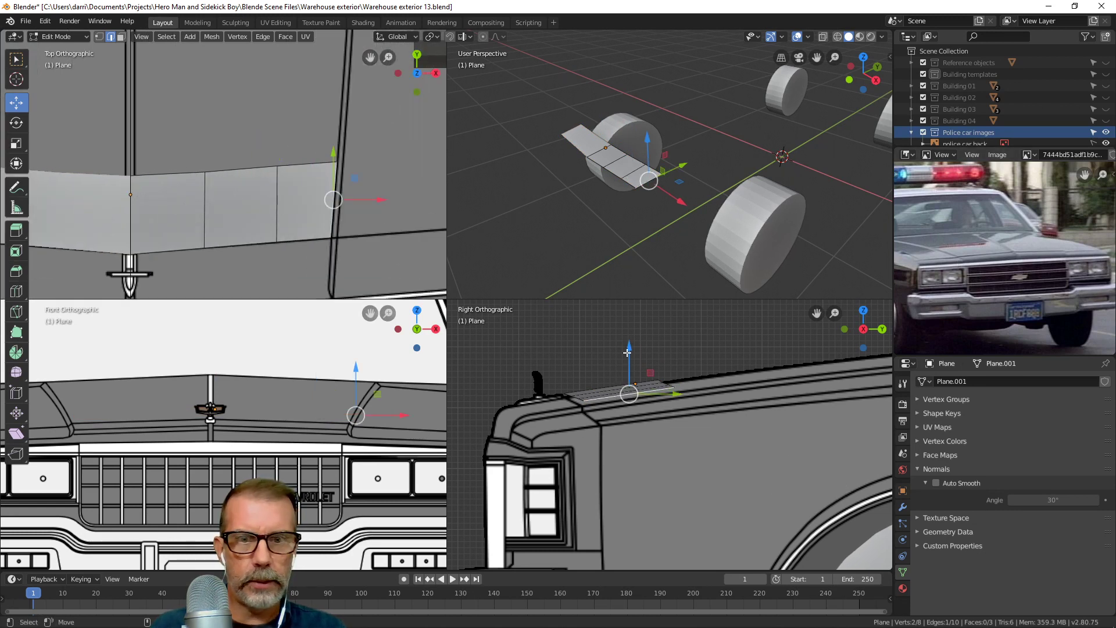
drag(629, 355, 623, 342)
click(613, 384)
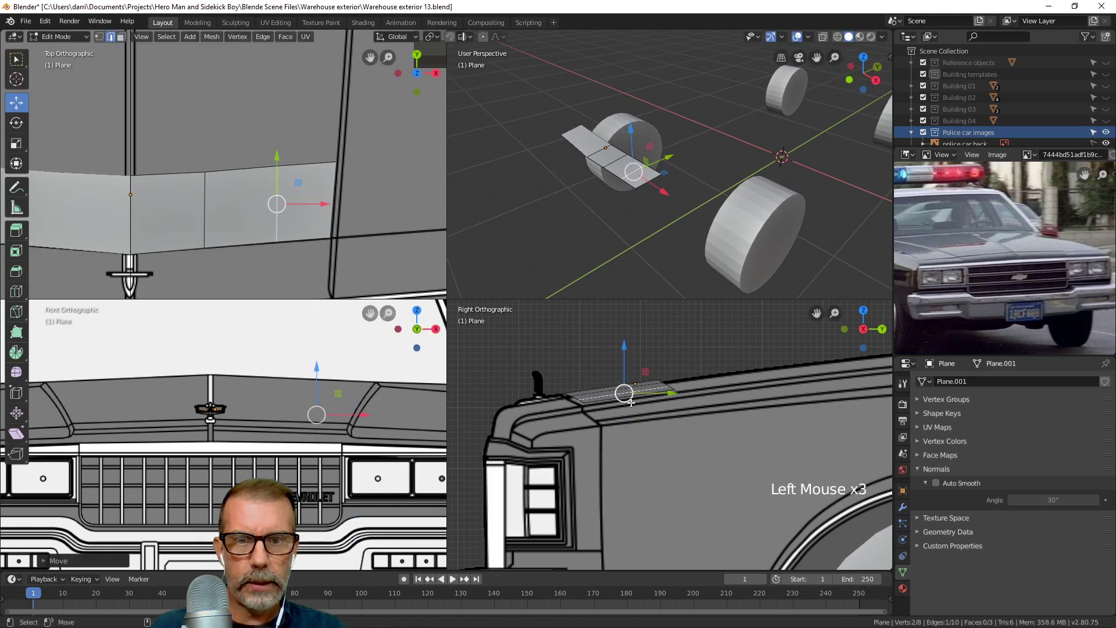
Extrude the strip's outer end edge outward about 0.013 m and lower the new edge slightly along Z.
shift+middle_drag(623, 342, 772, 470)
scroll(756, 442, up, 4)
scroll(589, 397, down, 2)
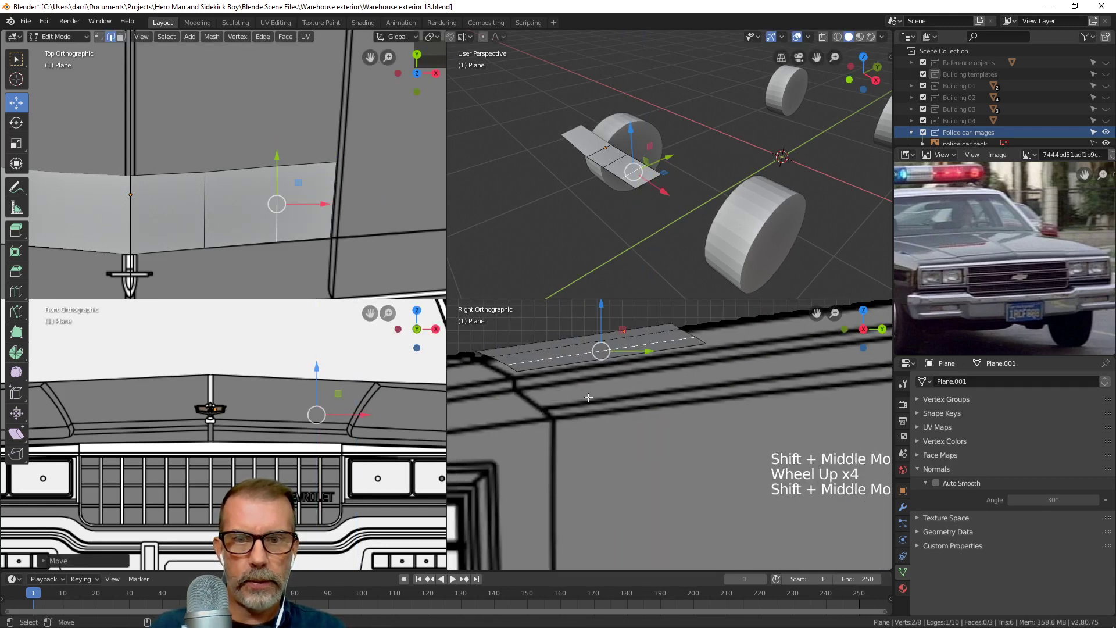
scroll(601, 376, down, 1)
click(617, 372)
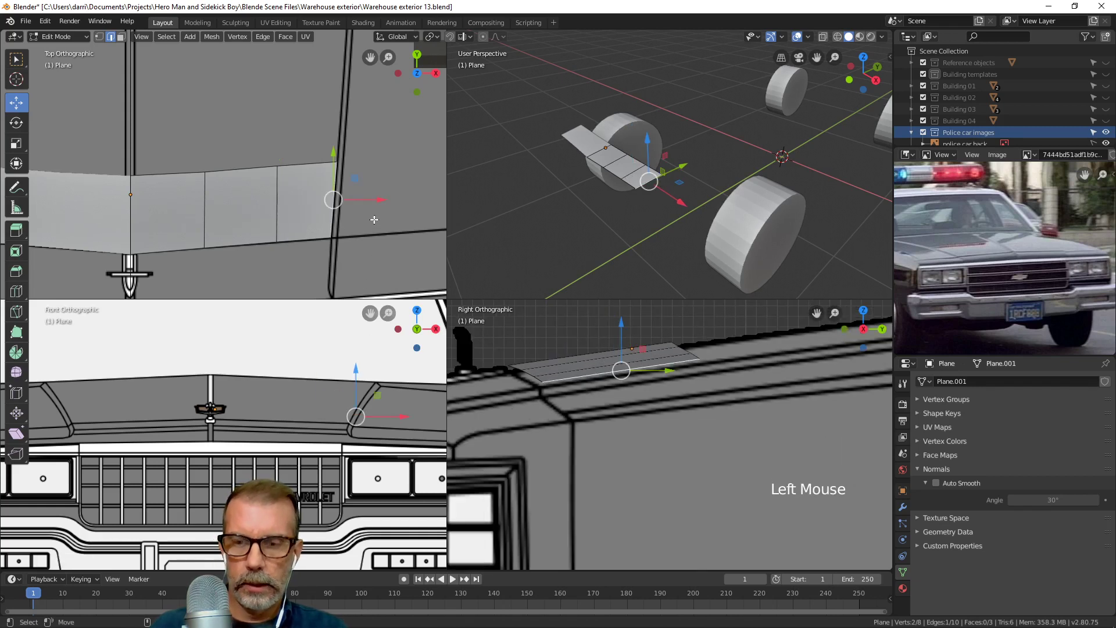
key(e)
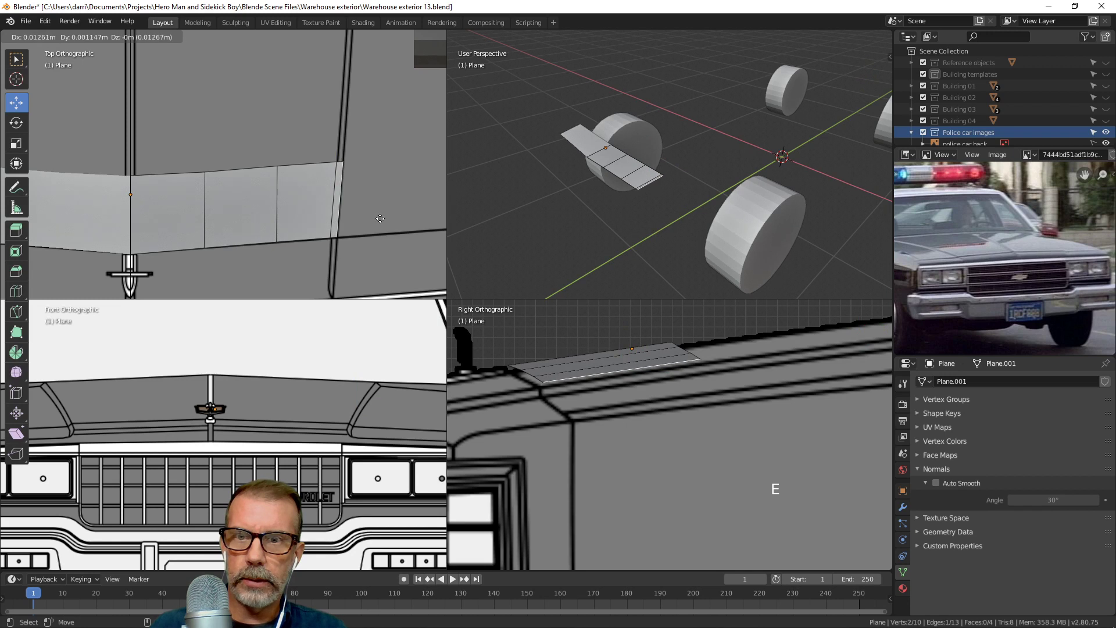
click(380, 218)
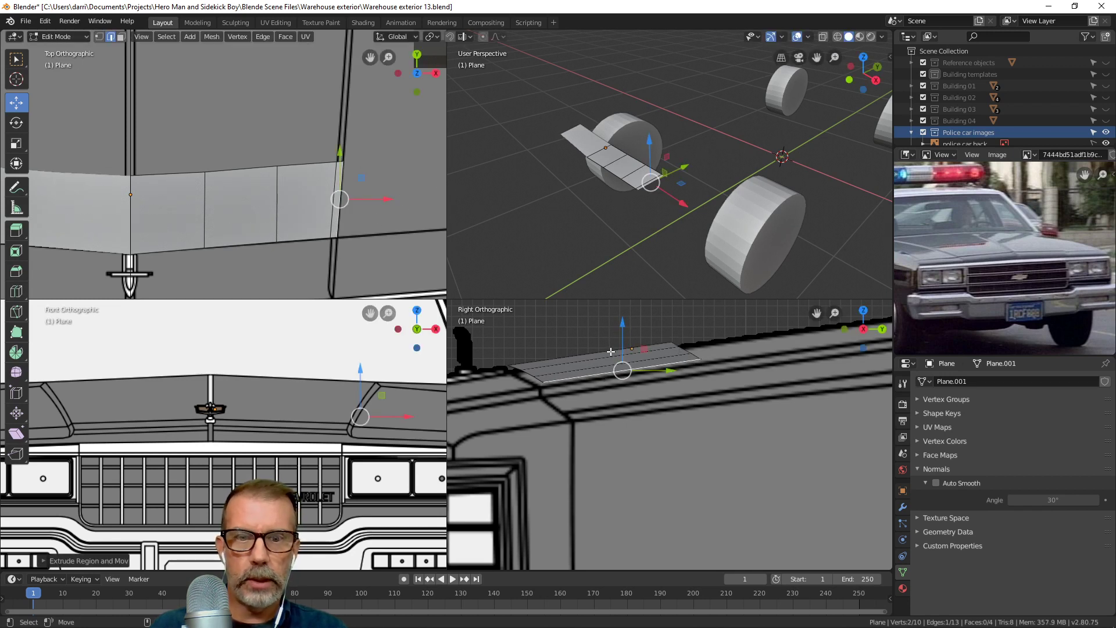
drag(619, 327, 618, 333)
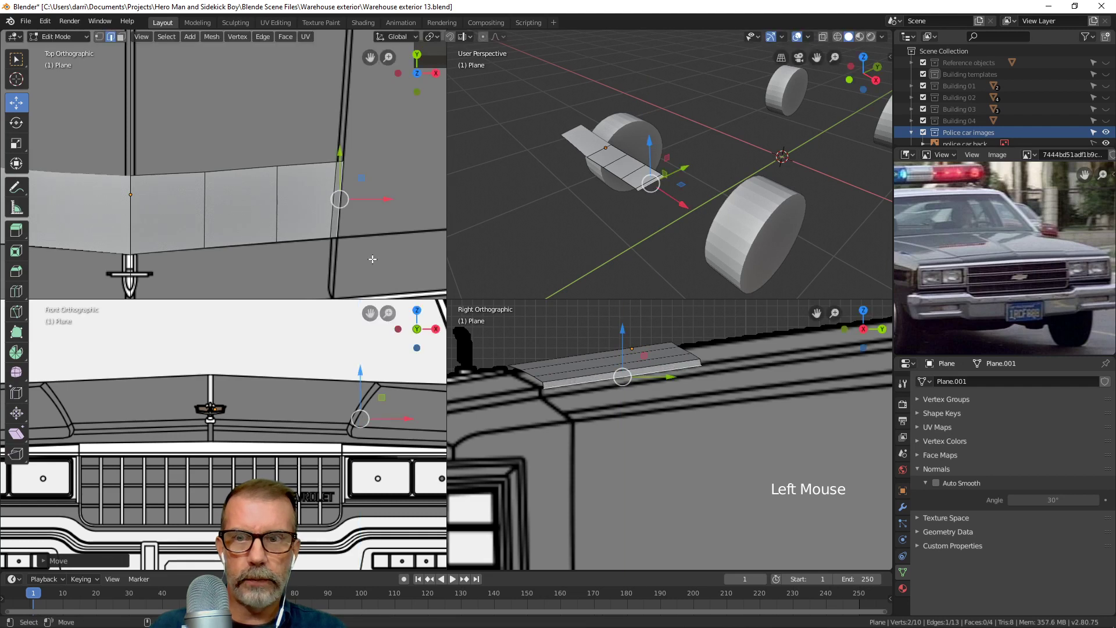
Nudge the extruded end edge slightly inward along X to follow the hood line in the top image.
scroll(372, 228, up, 3)
shift+middle_drag(372, 227, 301, 237)
drag(389, 241, 385, 244)
scroll(384, 244, down, 2)
shift+middle_drag(385, 244, 407, 256)
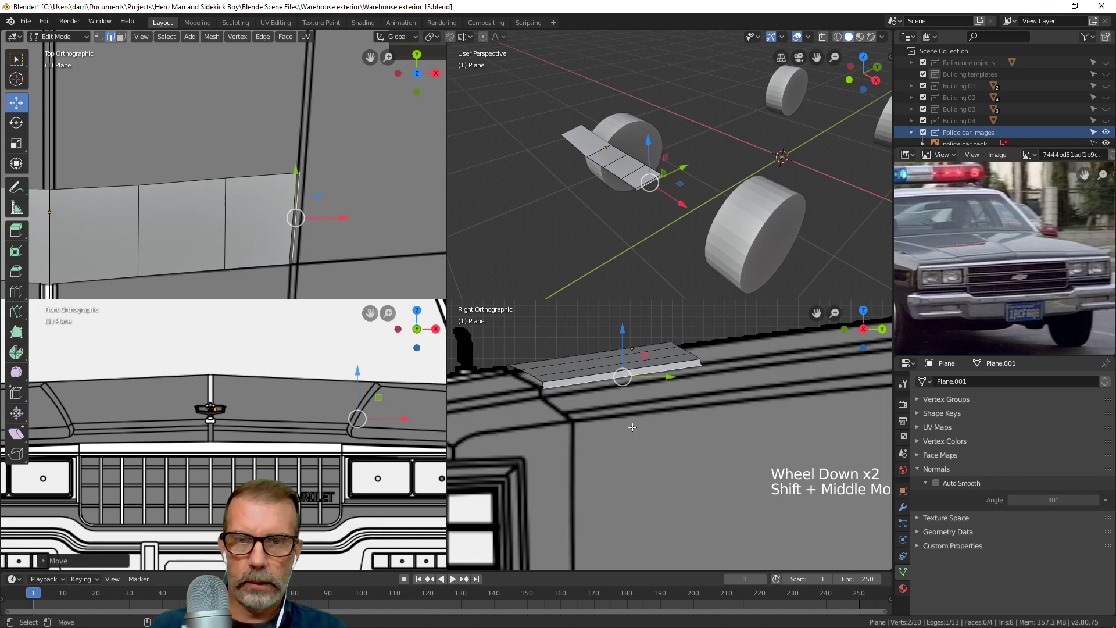
Extrude the end edge again, offset it about 0.01 m outward along X and lower it slightly along Z.
key(e)
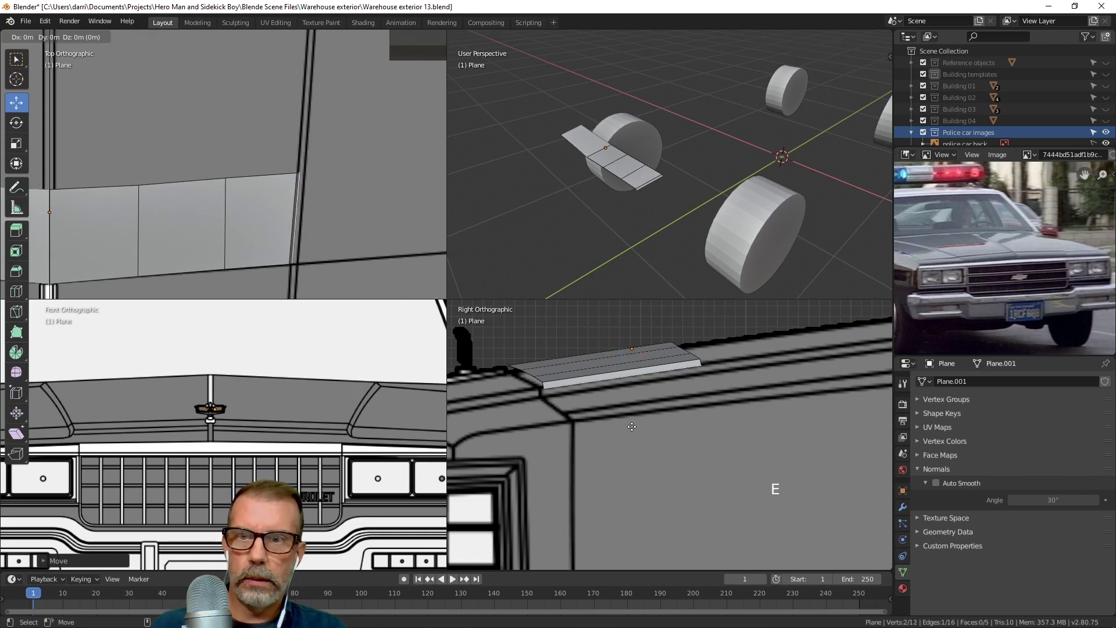
click(632, 426)
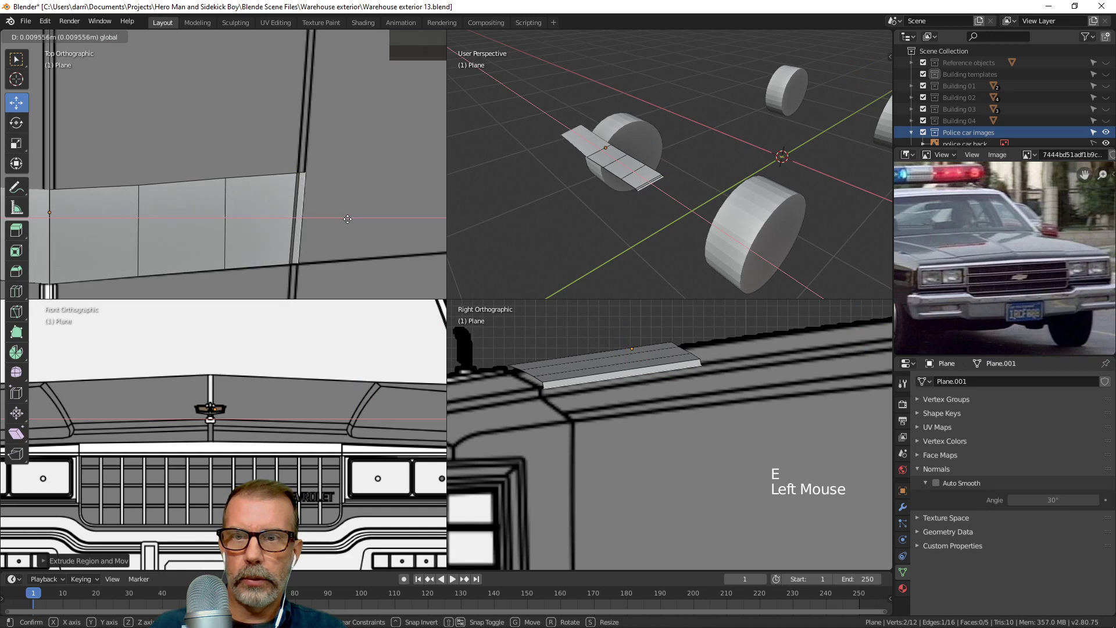
click(348, 219)
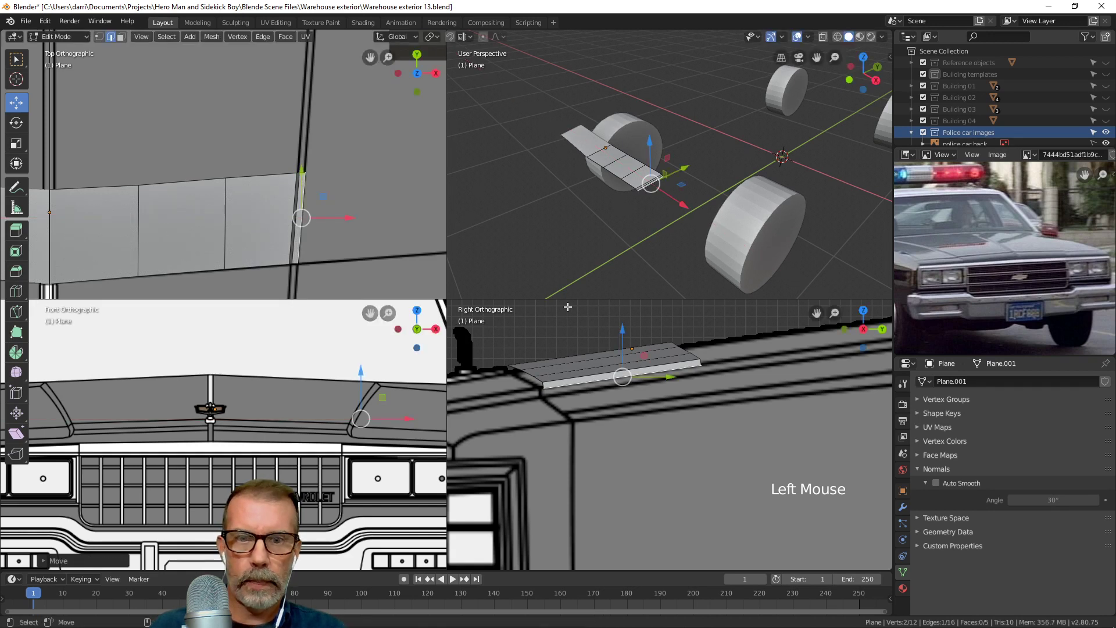
drag(619, 331, 619, 336)
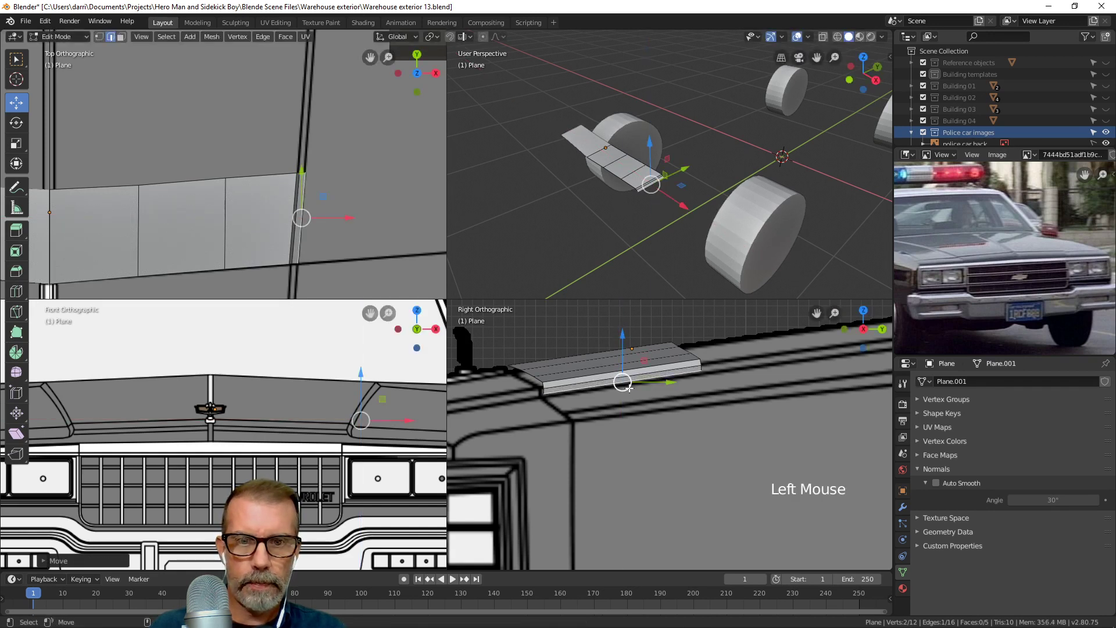
Raise the outermost edge of the small lip slightly along Z to soften its slope.
scroll(646, 217, up, 3)
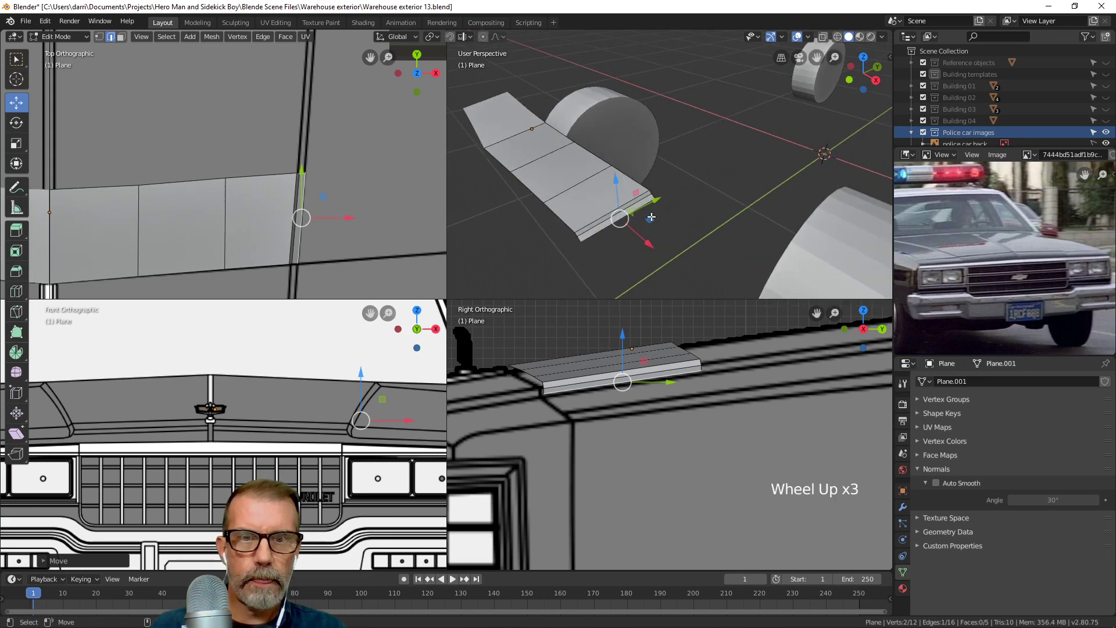
scroll(645, 217, up, 2)
mouse_move(645, 217)
middle_down()
mouse_move(659, 208)
mouse_move(652, 229)
middle_up()
key(KP_Decimal)
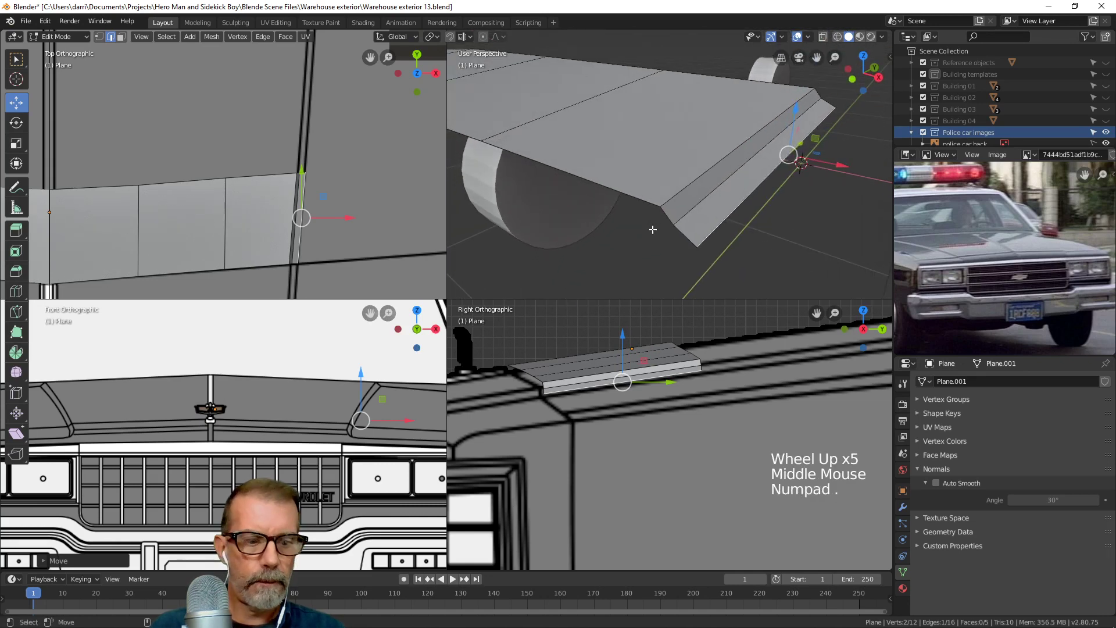
middle_drag(720, 157, 735, 139)
drag(670, 117, 672, 113)
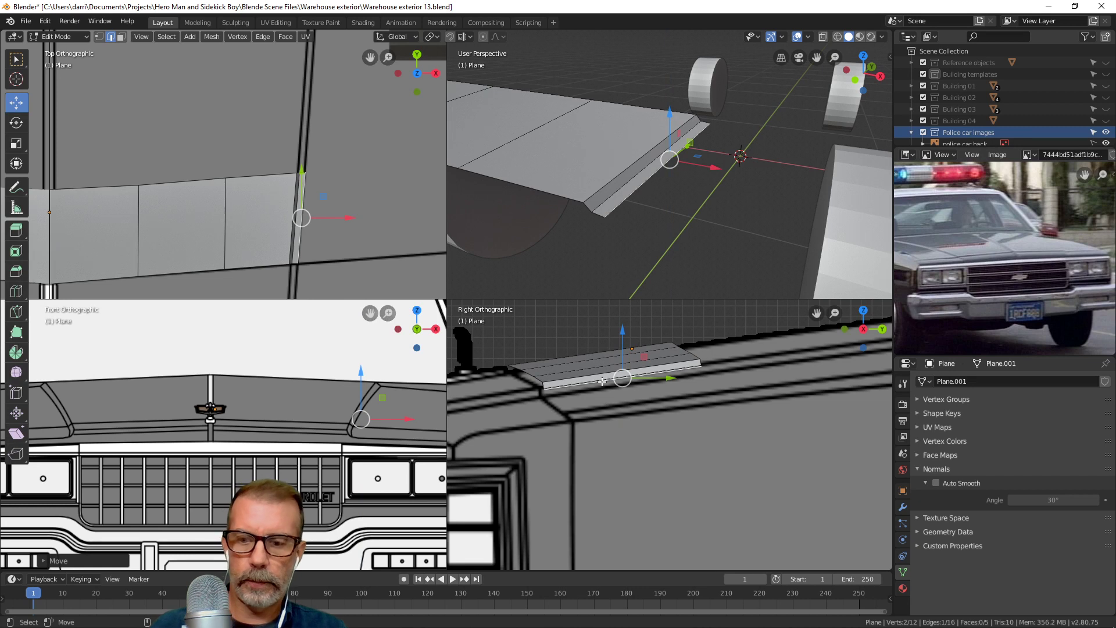
Select both outer edges of the lip and lower them together slightly along Z in the side view.
scroll(602, 381, up, 1)
shift+click(582, 369)
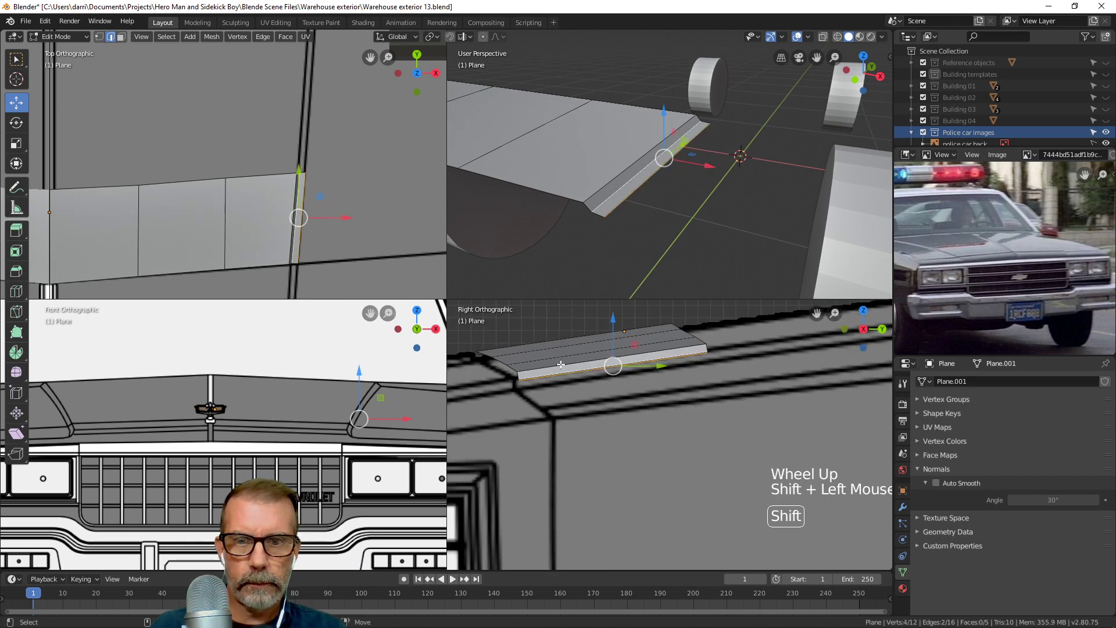
drag(612, 319, 586, 306)
click(578, 350)
click(530, 352)
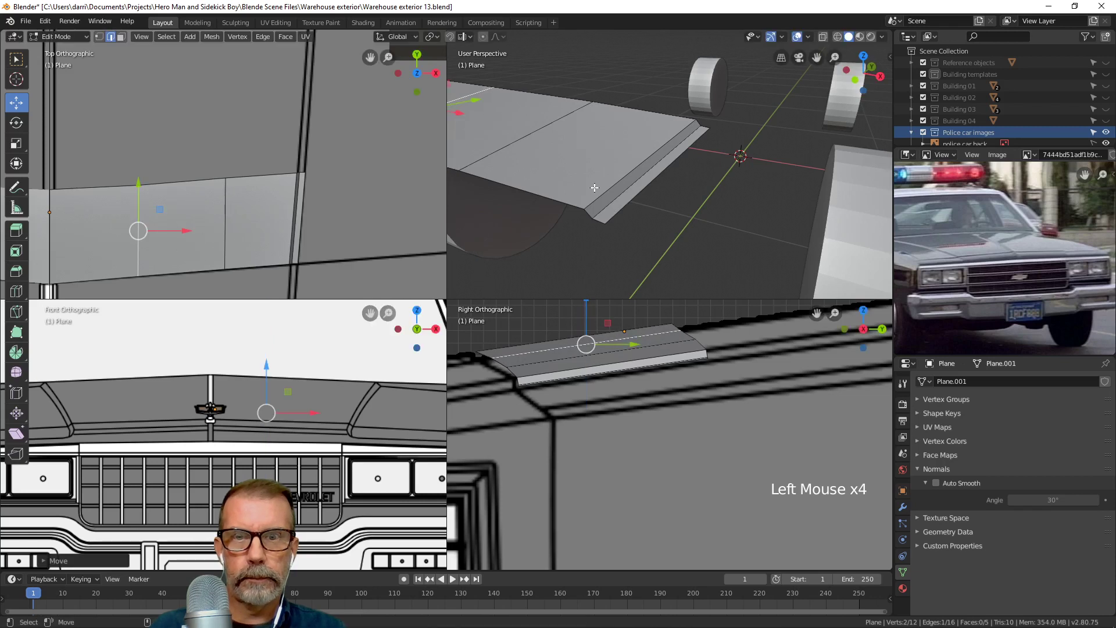
Extrude the lip's outer edge outward across the fender and lower the new edge along Z in the side view.
scroll(594, 187, down, 5)
shift+middle_drag(593, 185, 695, 174)
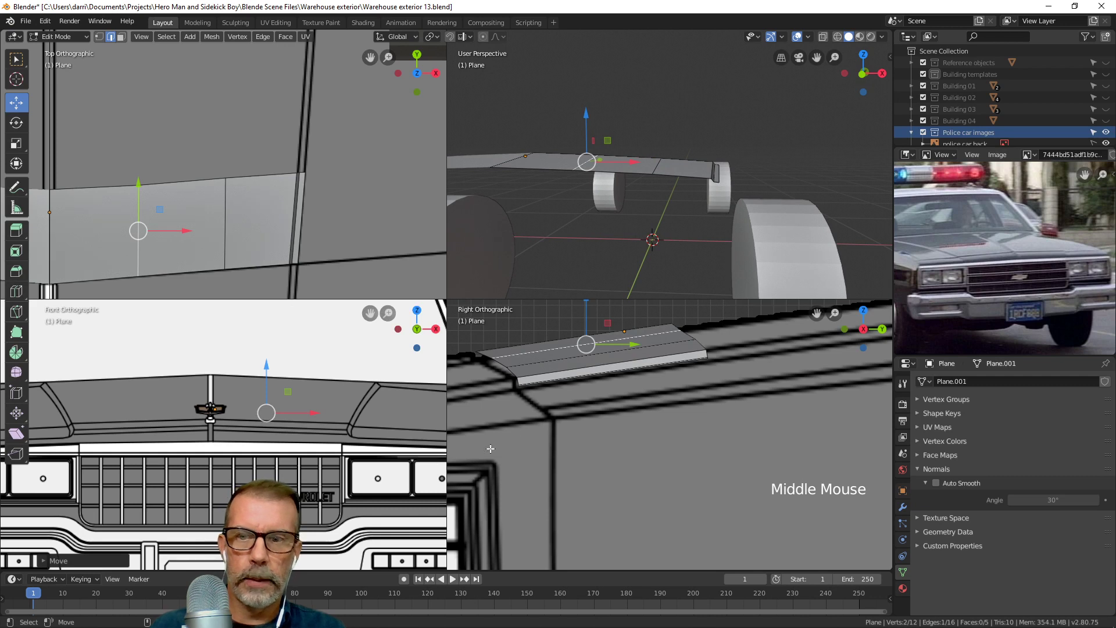
click(303, 220)
shift+middle_drag(378, 230, 276, 233)
key(e)
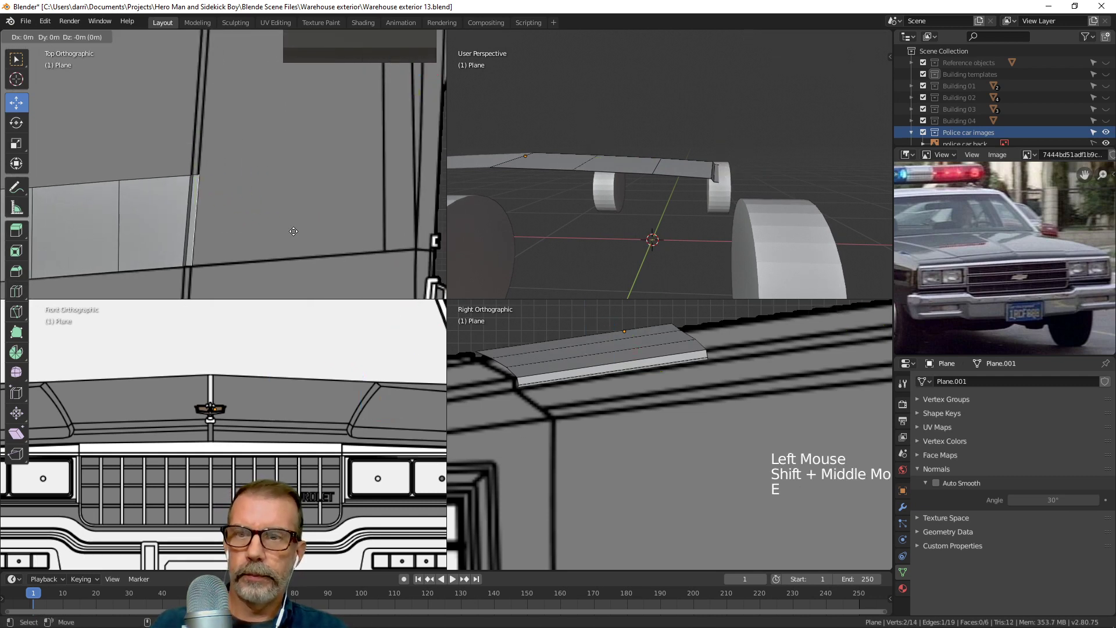
click(362, 225)
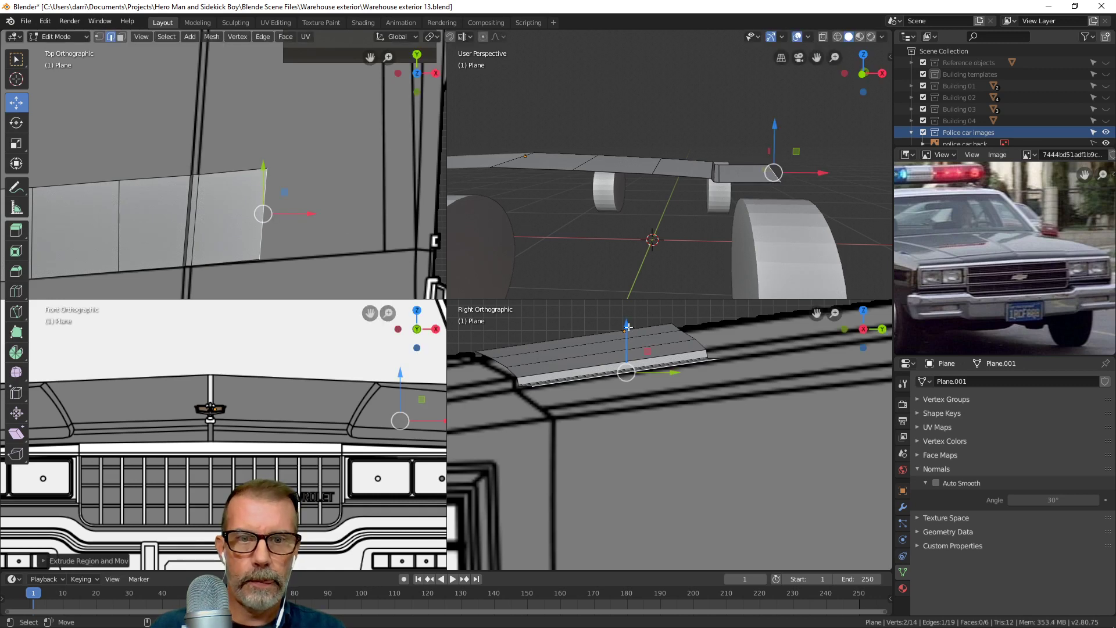
drag(628, 327, 628, 339)
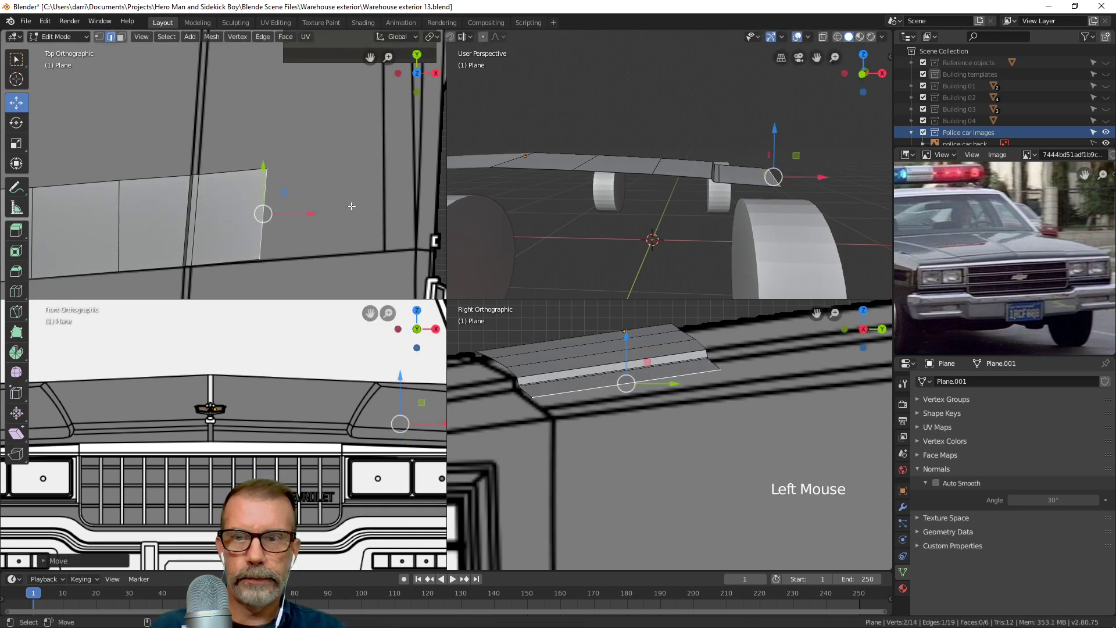
Extrude a second fender segment outward from the end edge and lower its outer edge slightly along Z.
shift+middle_drag(352, 206, 300, 237)
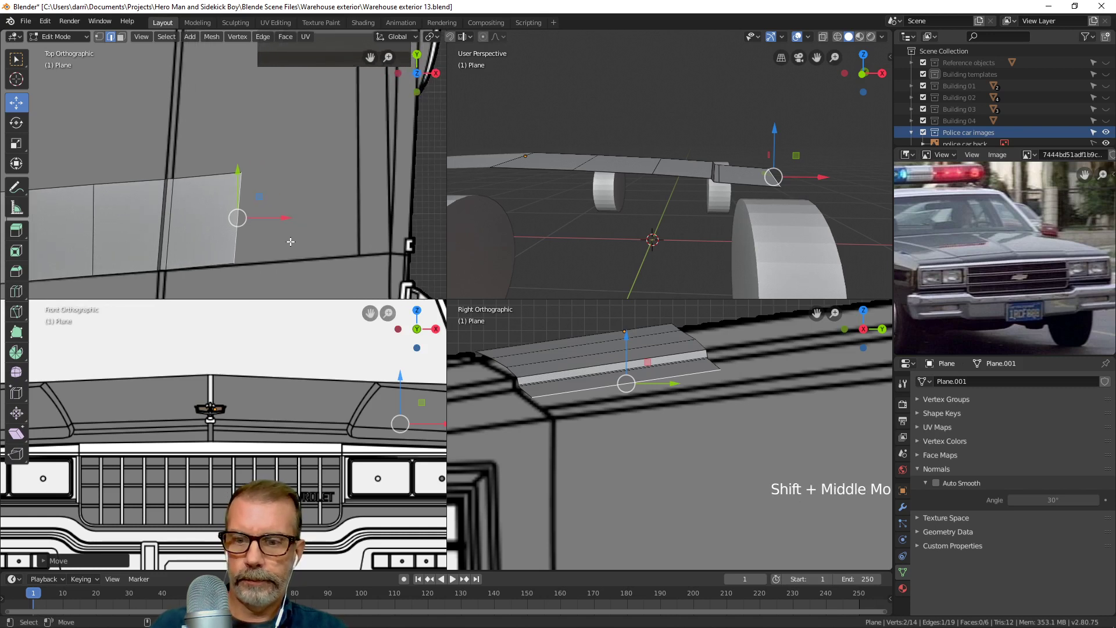
key(e)
click(355, 237)
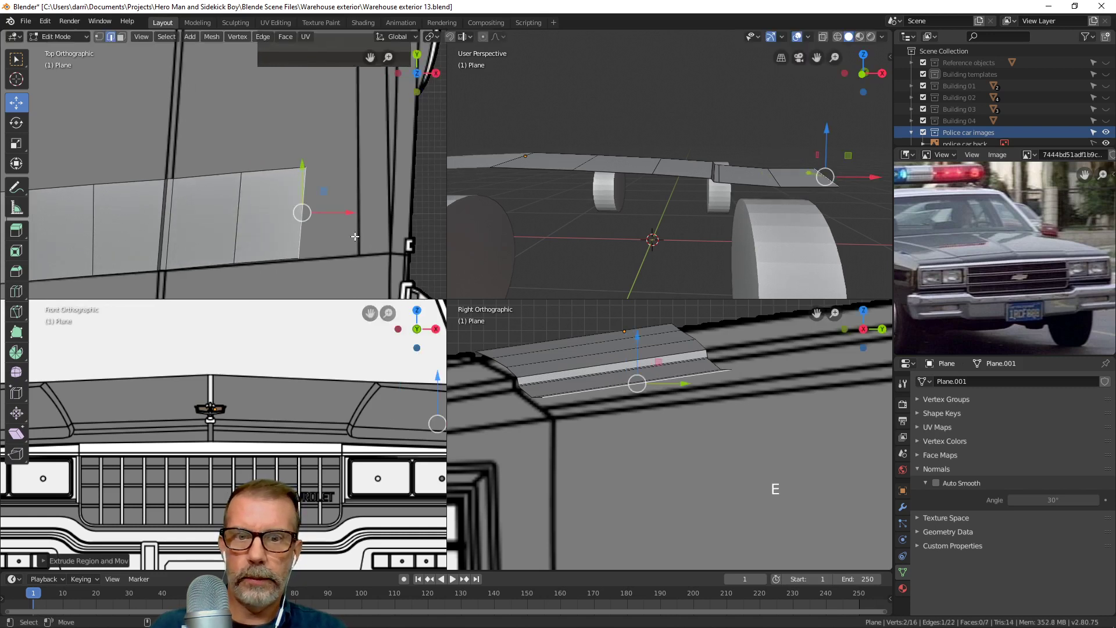
drag(637, 336, 637, 343)
Hide the Cylinder wheel that covers the fender area of the top reference image.
scroll(342, 246, down, 2)
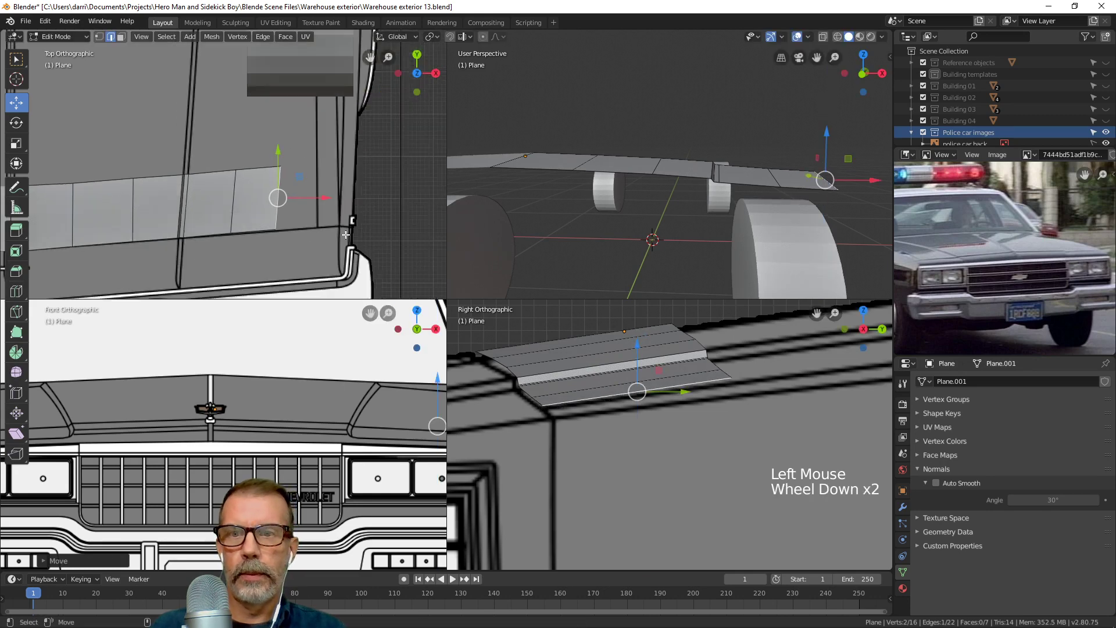
shift+middle_drag(341, 246, 315, 244)
scroll(315, 244, down, 4)
scroll(315, 244, up, 1)
shift+middle_drag(293, 202, 341, 229)
scroll(968, 107, up, 8)
scroll(968, 107, down, 7)
scroll(967, 107, up, 2)
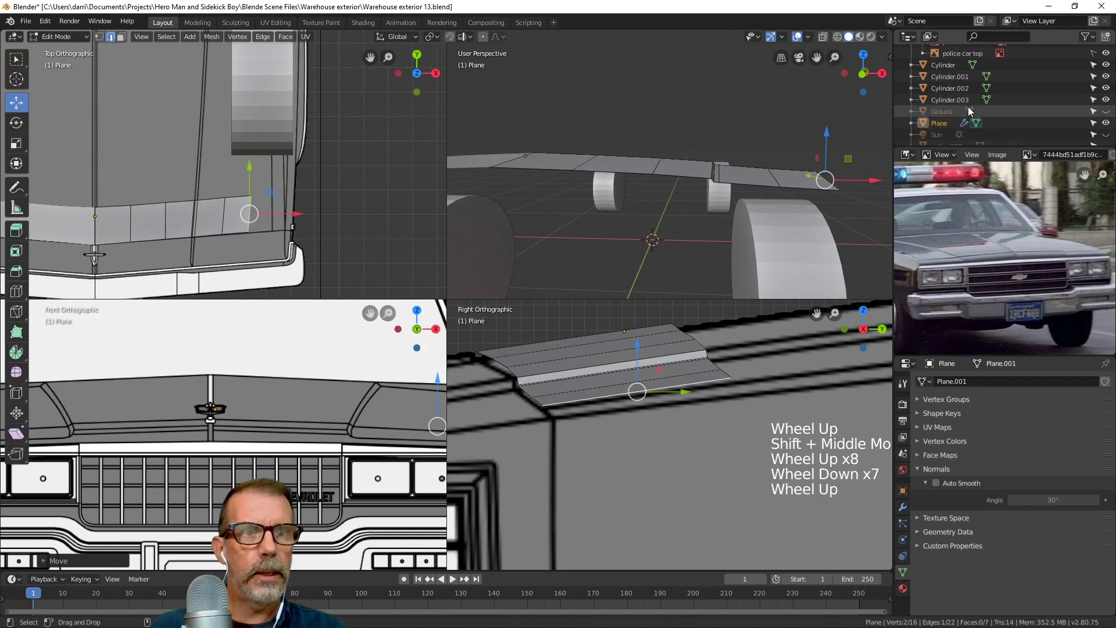
click(1105, 89)
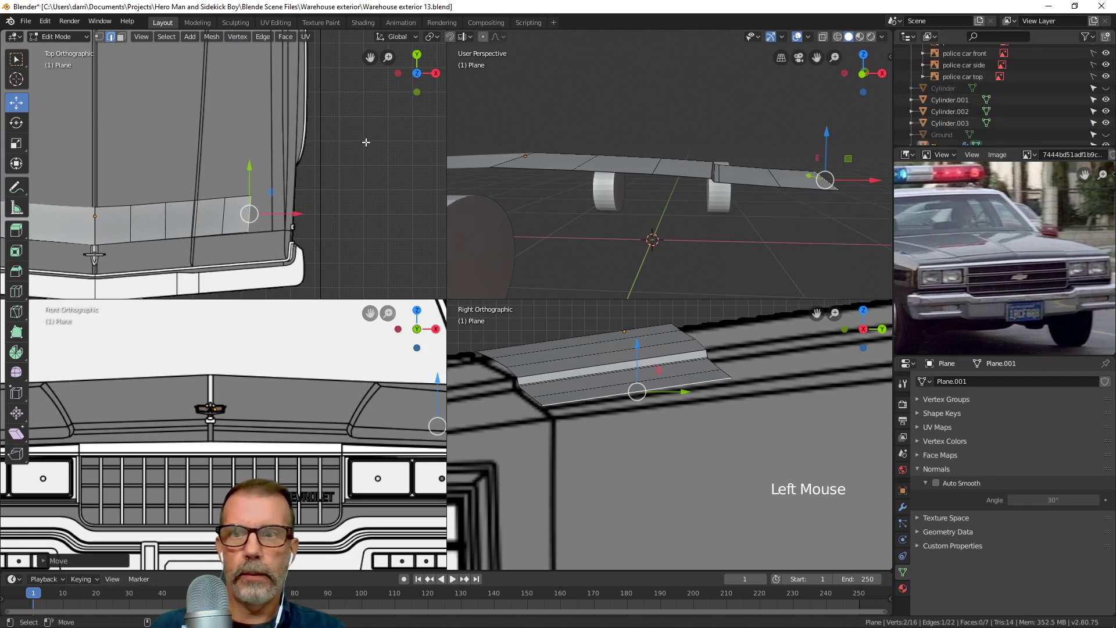
Extrude the strip's end edge outward about 0.1 m to the inner fender line of the top reference image.
shift+middle_drag(337, 180, 318, 159)
scroll(326, 171, up, 2)
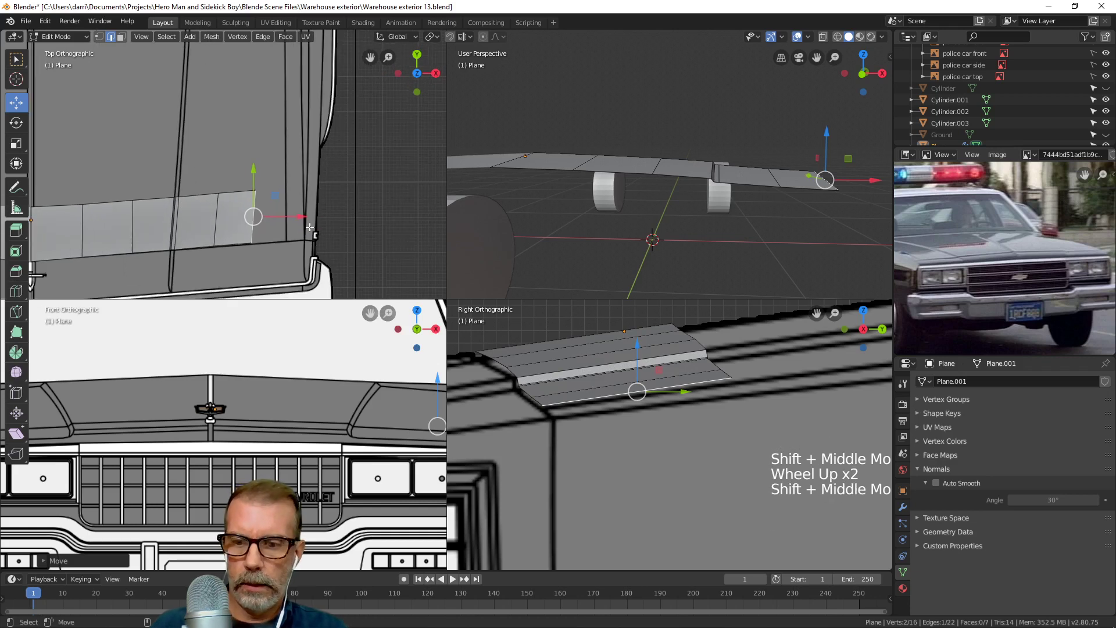
key(e)
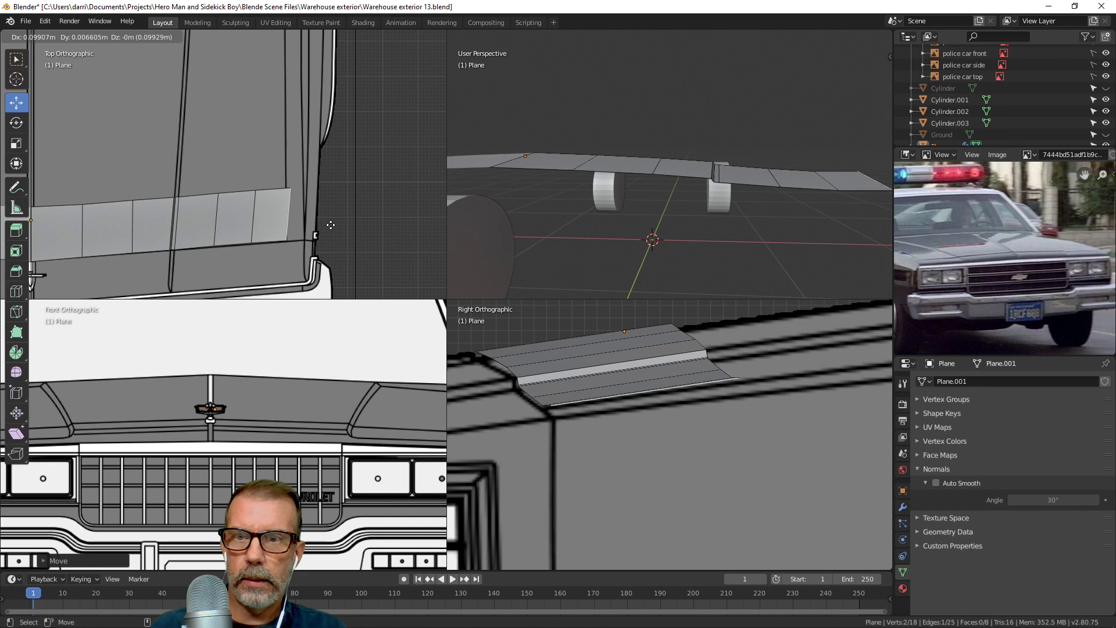
click(331, 225)
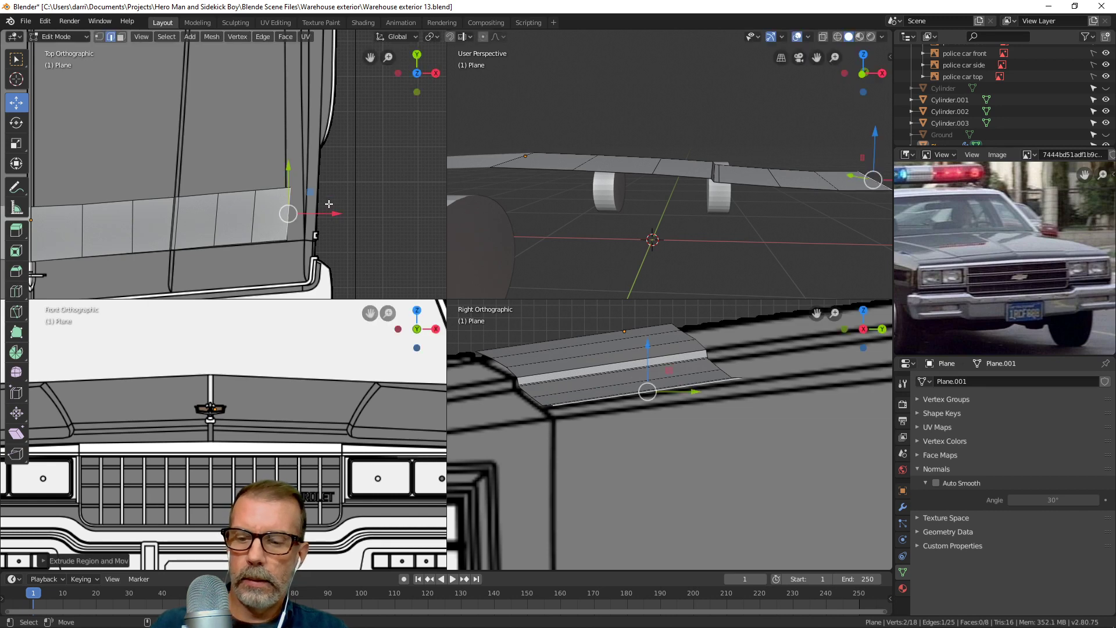
Switch to wireframe shading and move the end edge's rear corner vertex inward along X onto the fender line.
key(z)
scroll(360, 195, up, 3)
shift+middle_drag(365, 192, 369, 234)
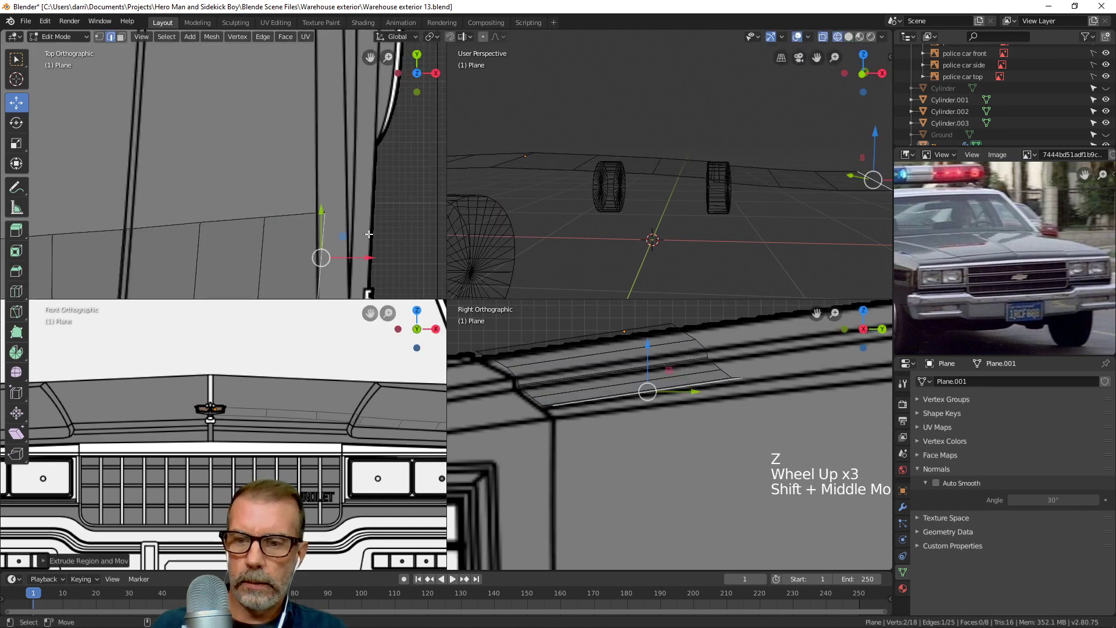
key(1)
click(349, 214)
click(365, 212)
drag(367, 212, 368, 213)
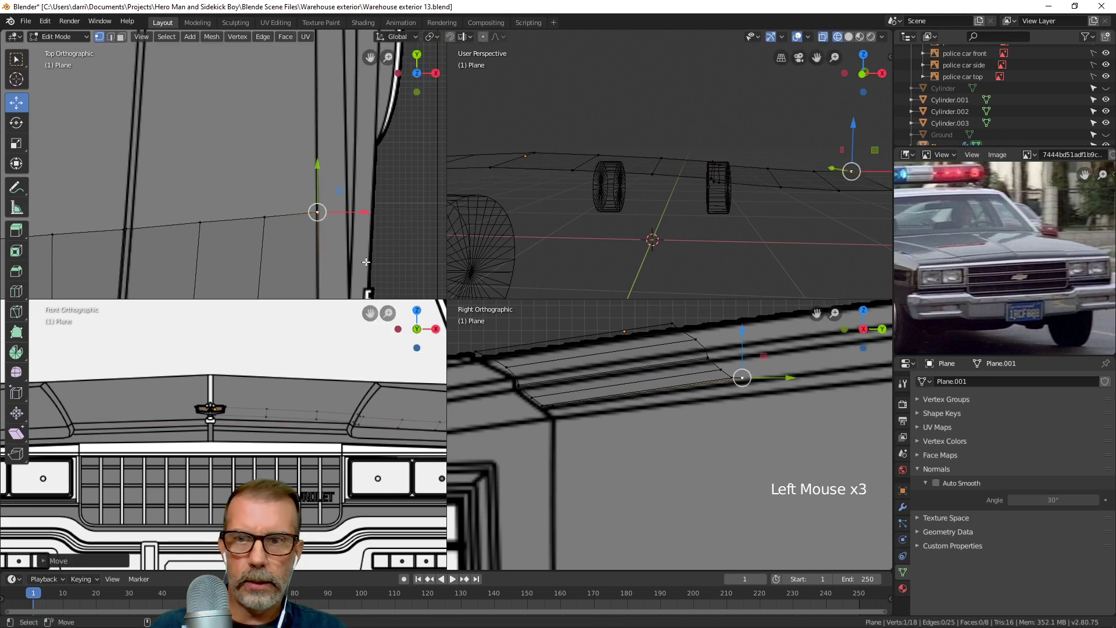
Select the whole outer end edge and lower it along Z to the fender crease in the side view.
key(2)
click(646, 399)
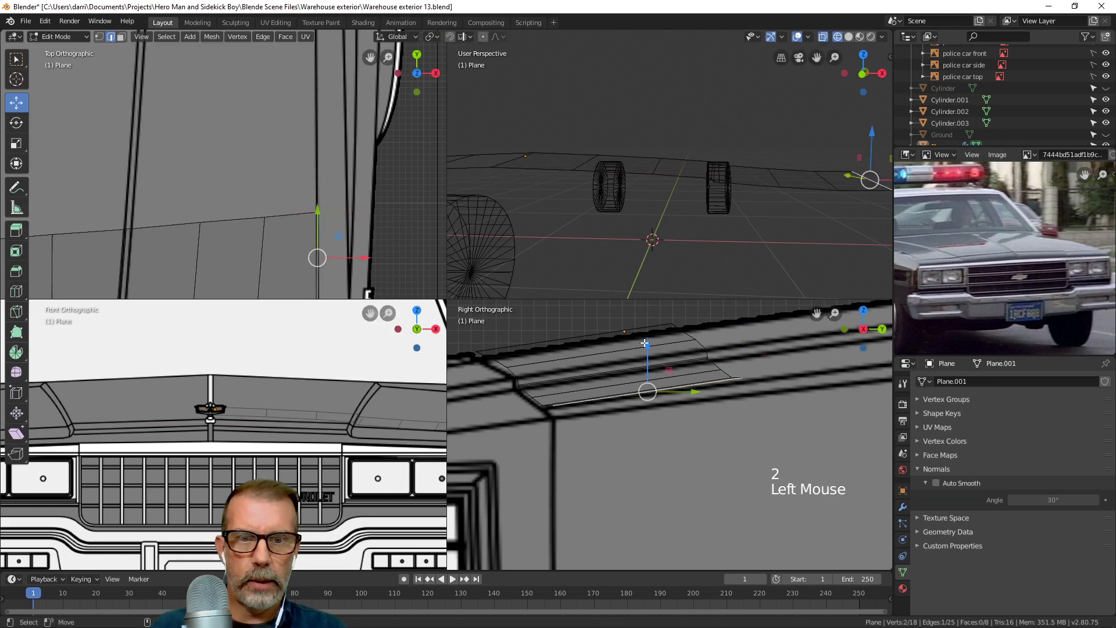
drag(646, 349, 647, 353)
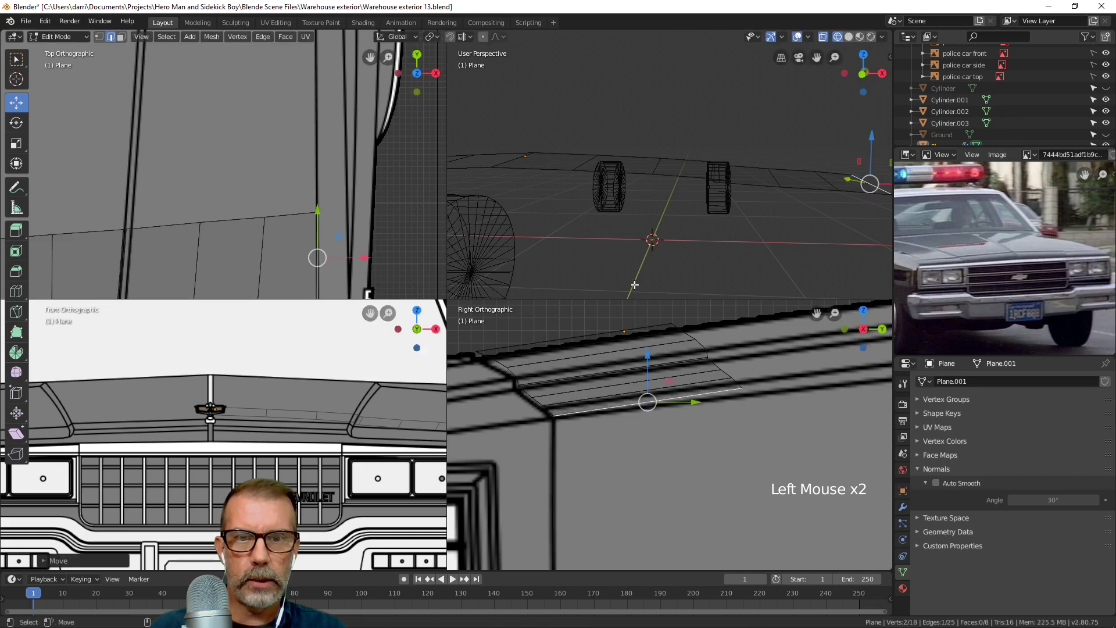
Return to Object Mode with solid shading to view the mirrored hood strip.
scroll(318, 214, down, 6)
scroll(698, 200, down, 3)
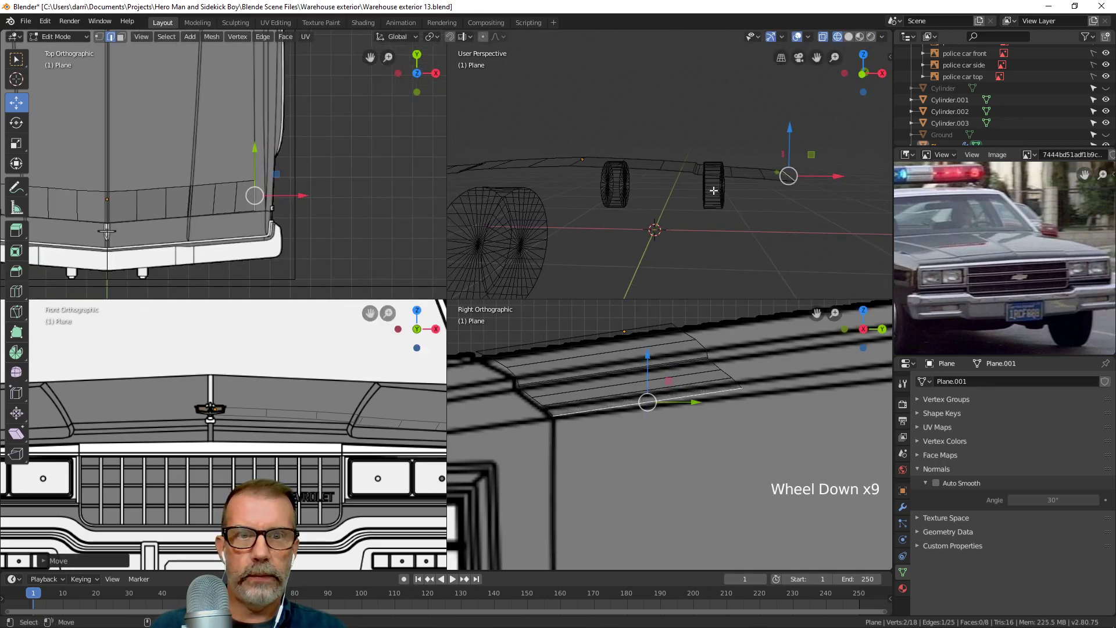
mouse_move(684, 201)
middle_down()
mouse_move(671, 208)
mouse_move(685, 214)
mouse_move(675, 231)
mouse_move(678, 197)
mouse_move(694, 205)
middle_up()
scroll(671, 208, down, 2)
key(Tab)
key(z)
scroll(682, 214, down, 3)
scroll(674, 198, up, 4)
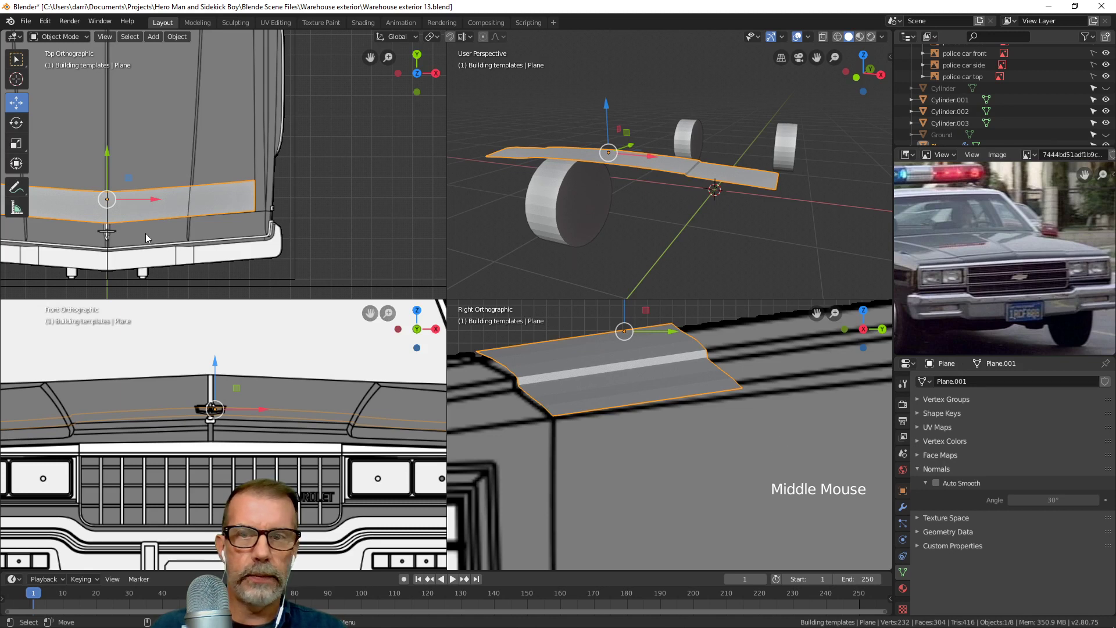
Resume editing the hood strip's mesh and turn on edit cage display for the Mirror modifier.
scroll(134, 223, up, 2)
shift+middle_drag(119, 214, 239, 172)
scroll(246, 173, up, 3)
middle_click(242, 180)
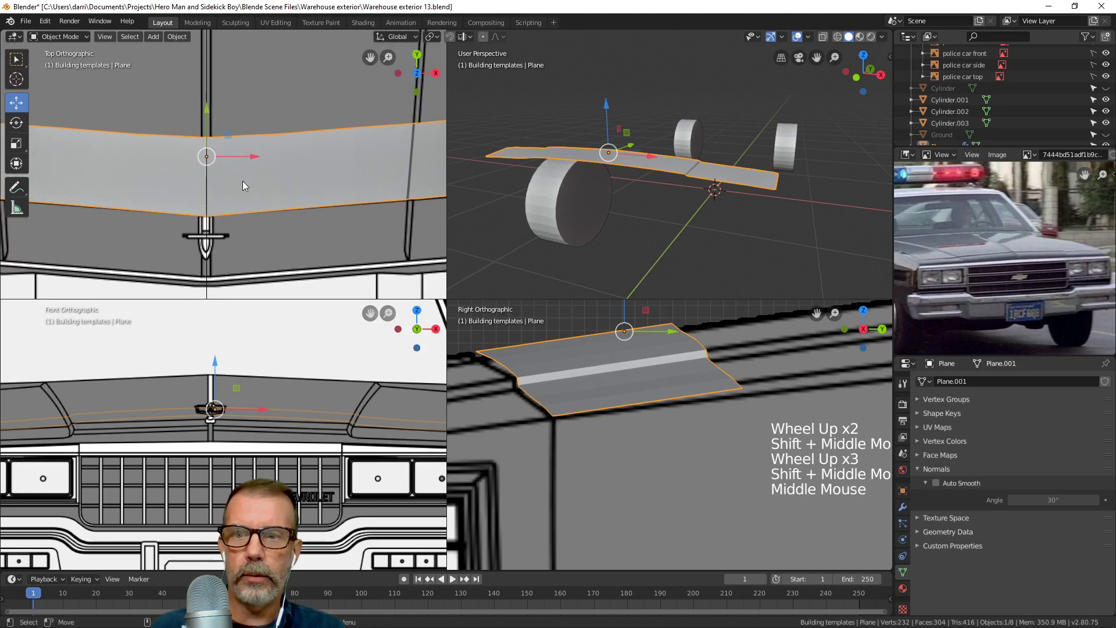
middle_drag(599, 252, 604, 215)
scroll(595, 239, up, 3)
key(Tab)
scroll(609, 221, up, 3)
scroll(616, 212, down, 2)
click(903, 507)
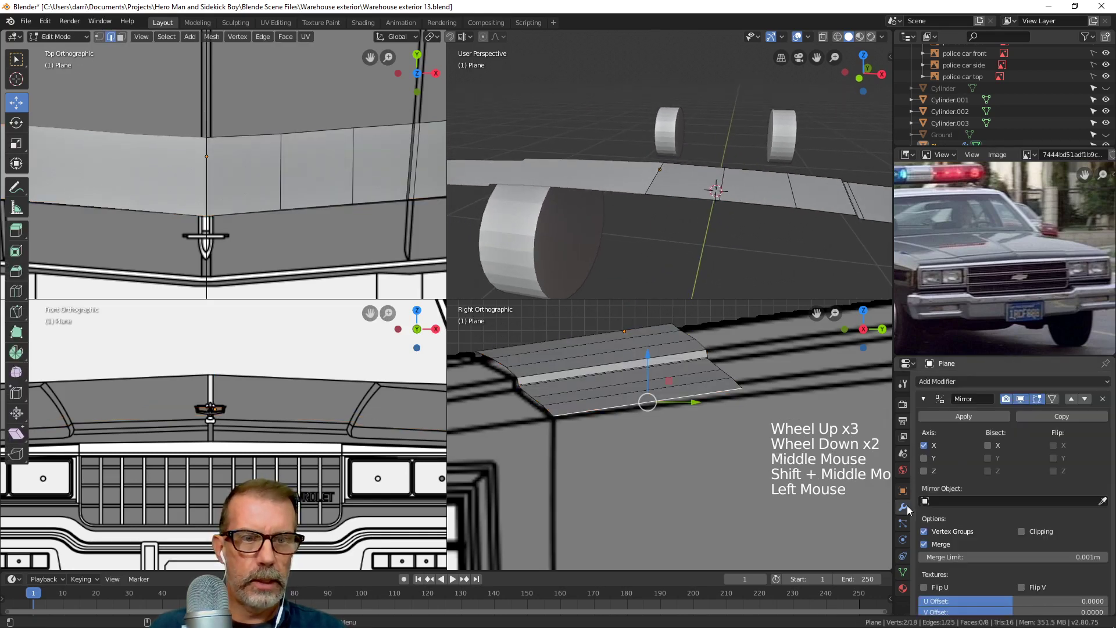
click(1053, 398)
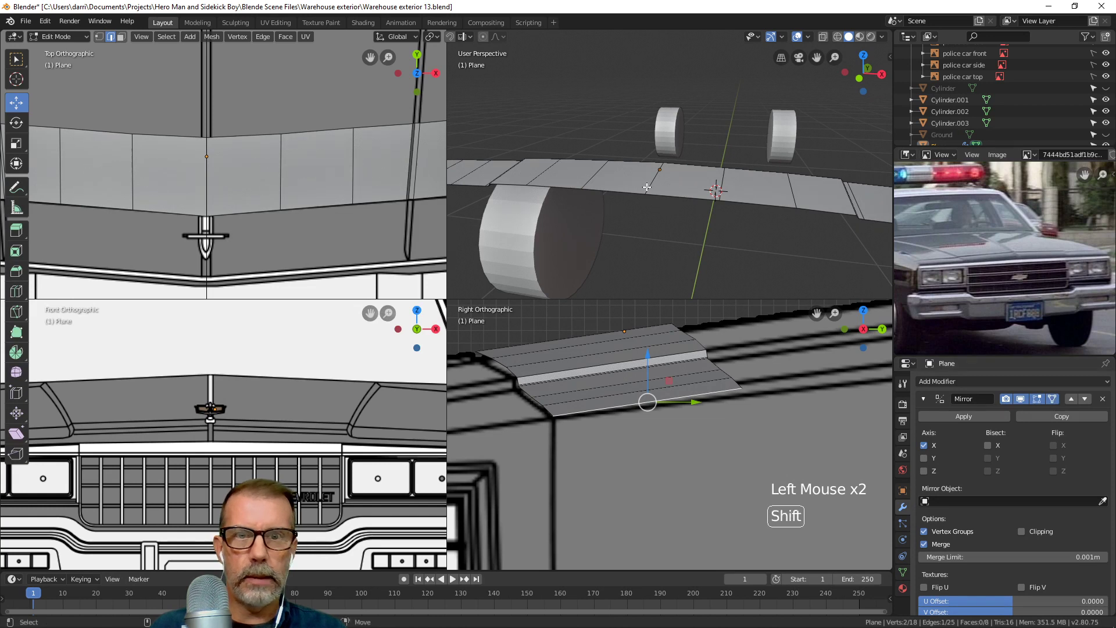
Add a lengthwise loop cut to the hood strip, slid close beside the mirror centreline.
mouse_move(648, 201)
shift+middle_down()
mouse_move(644, 221)
mouse_move(648, 212)
shift+middle_up()
scroll(644, 221, up, 2)
scroll(646, 217, up, 1)
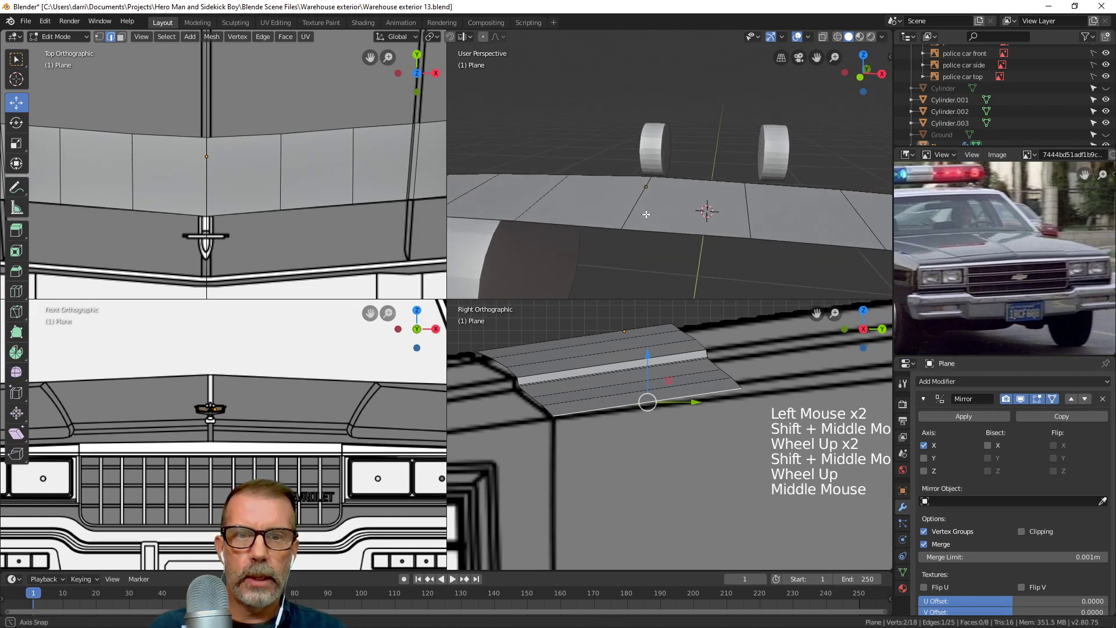
scroll(648, 212, up, 2)
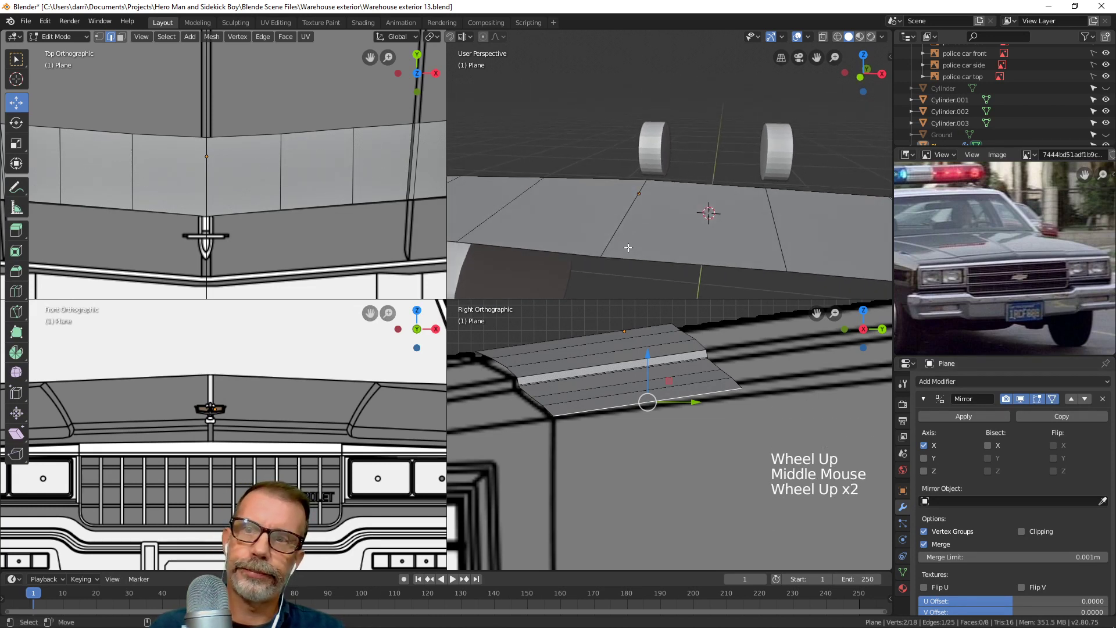
scroll(995, 276, up, 3)
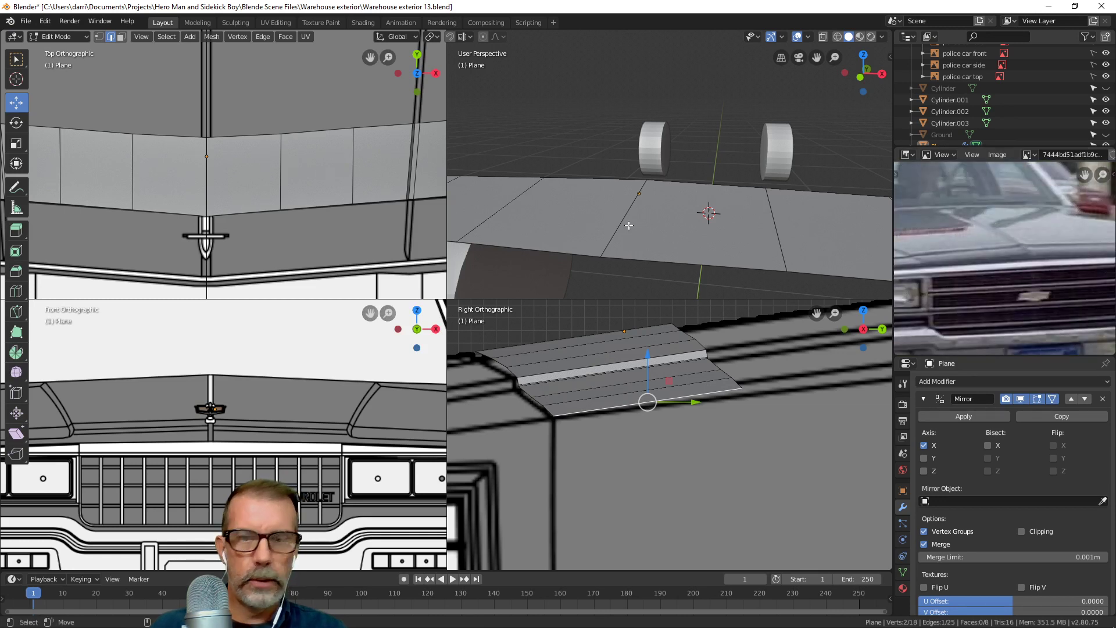
key(ctrl+r)
click(669, 190)
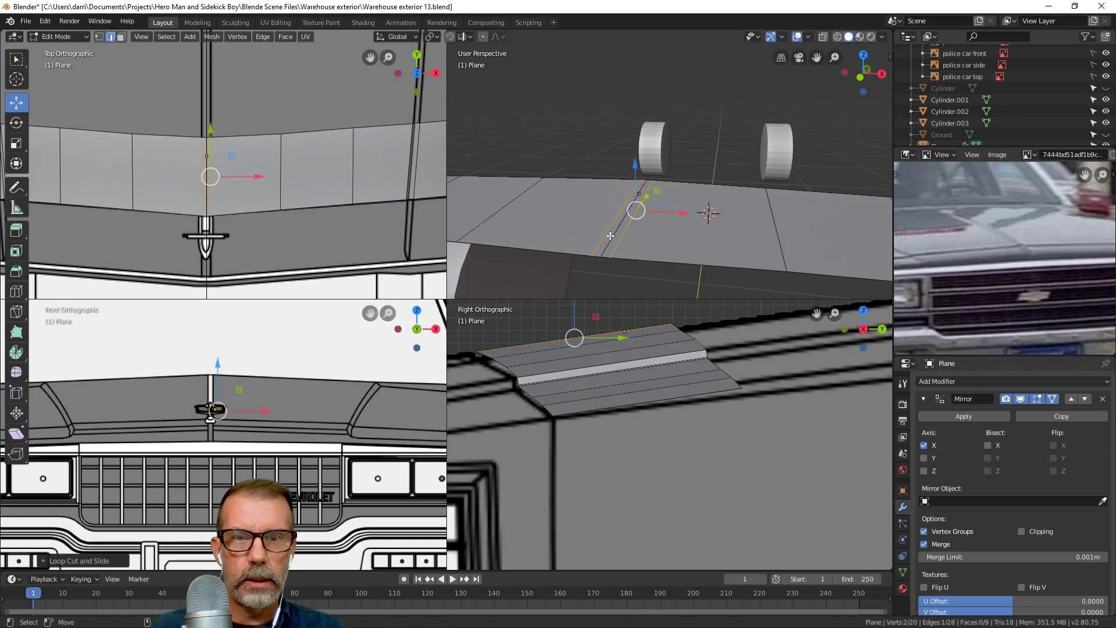
Raise the hood's centre edge slightly along Z to form a narrow ridge and inspect it in Object Mode.
click(611, 244)
drag(627, 163, 627, 160)
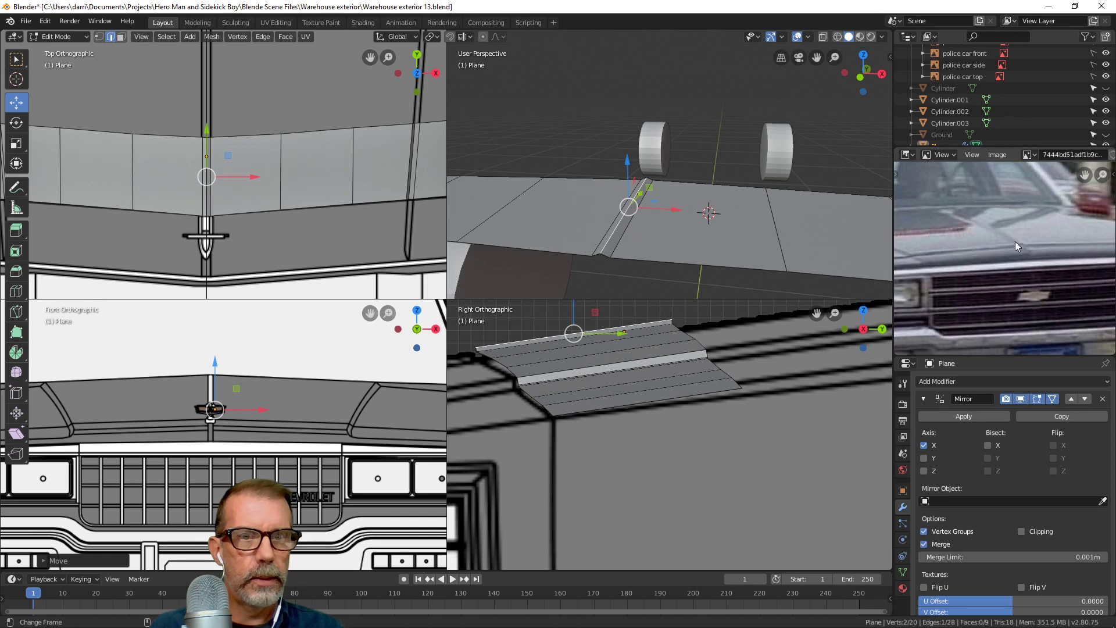
scroll(651, 243, down, 3)
key(alt+a)
key(Tab)
scroll(664, 241, down, 3)
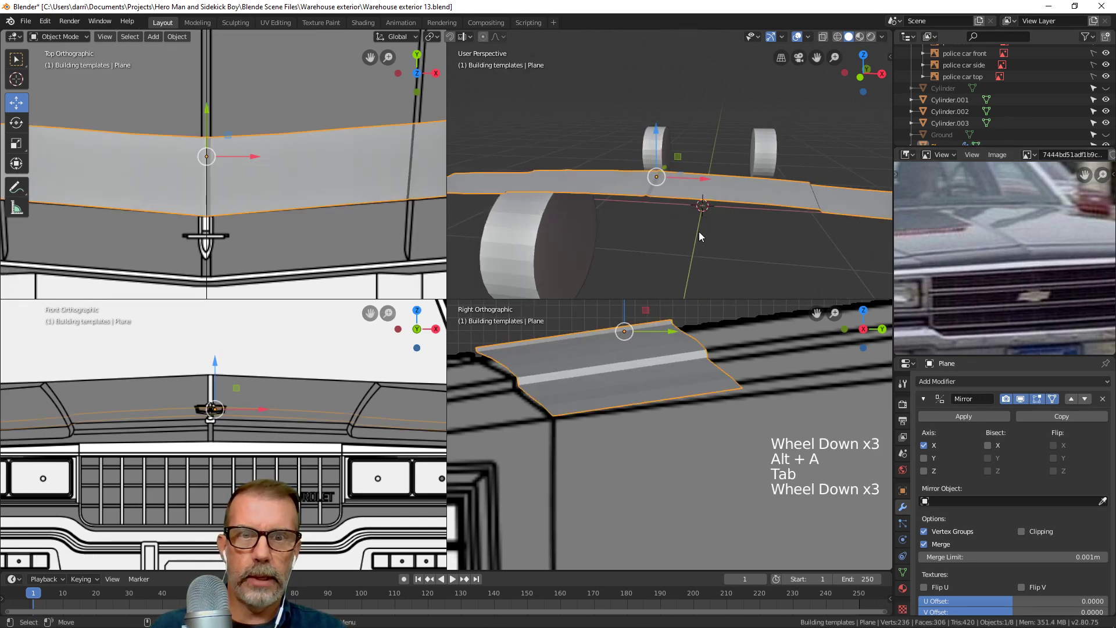
middle_drag(699, 231, 591, 187)
scroll(696, 241, down, 2)
scroll(750, 227, down, 2)
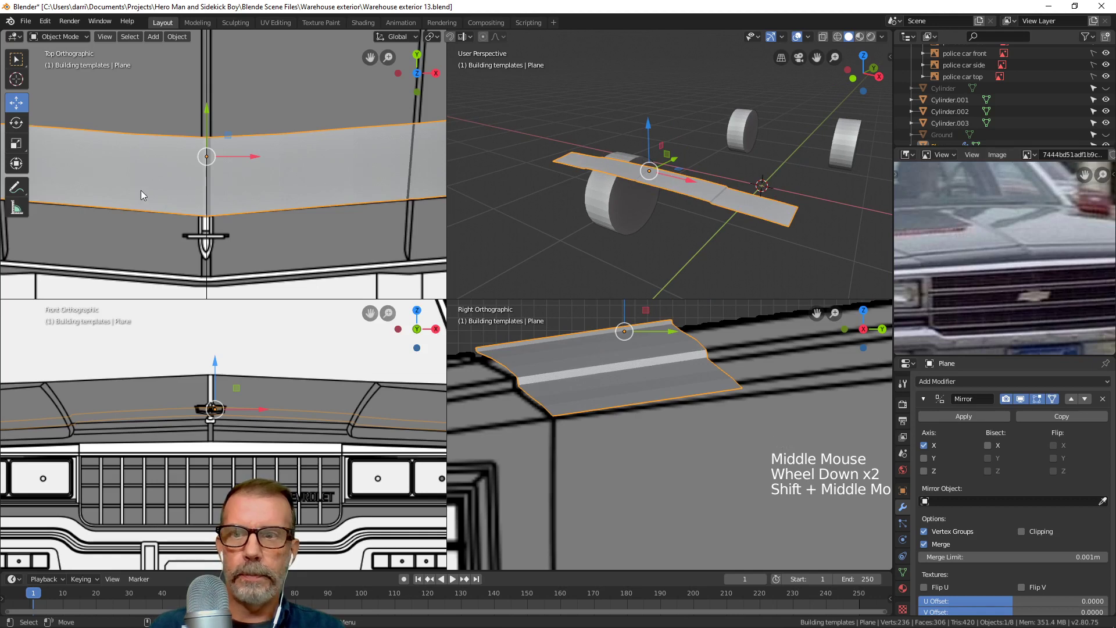
Fine-tune the height of the hood edges between the centre ridge and the crease along Z in the side view.
scroll(260, 173, down, 4)
shift+middle_drag(260, 173, 278, 269)
scroll(295, 190, down, 3)
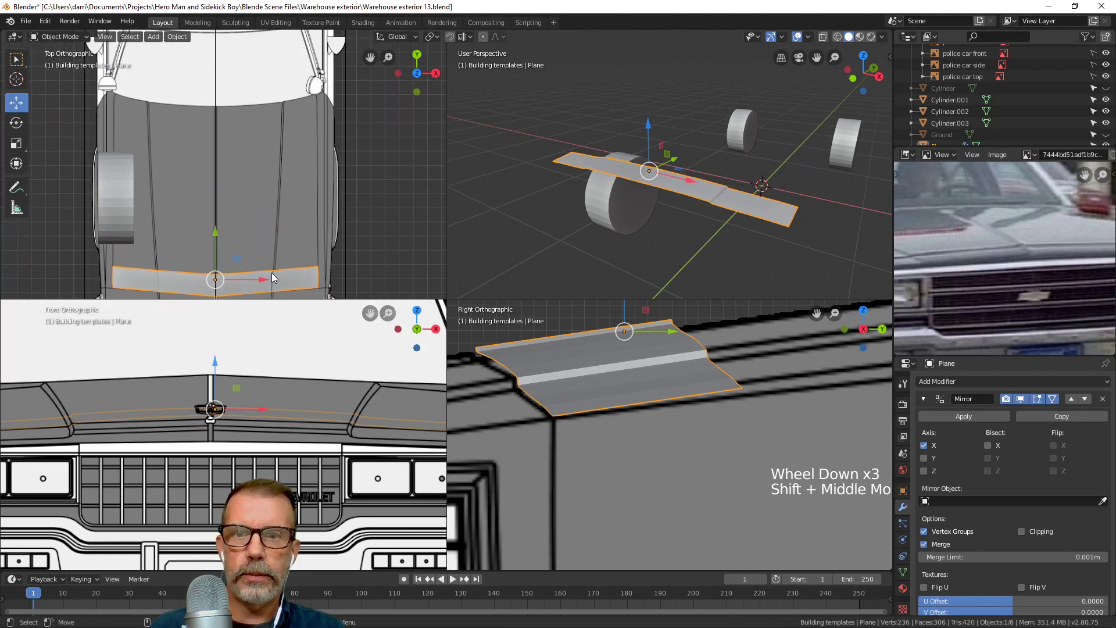
shift+middle_drag(748, 351, 668, 378)
key(Tab)
scroll(651, 381, up, 1)
shift+scroll(669, 378, up, 1)
click(661, 358)
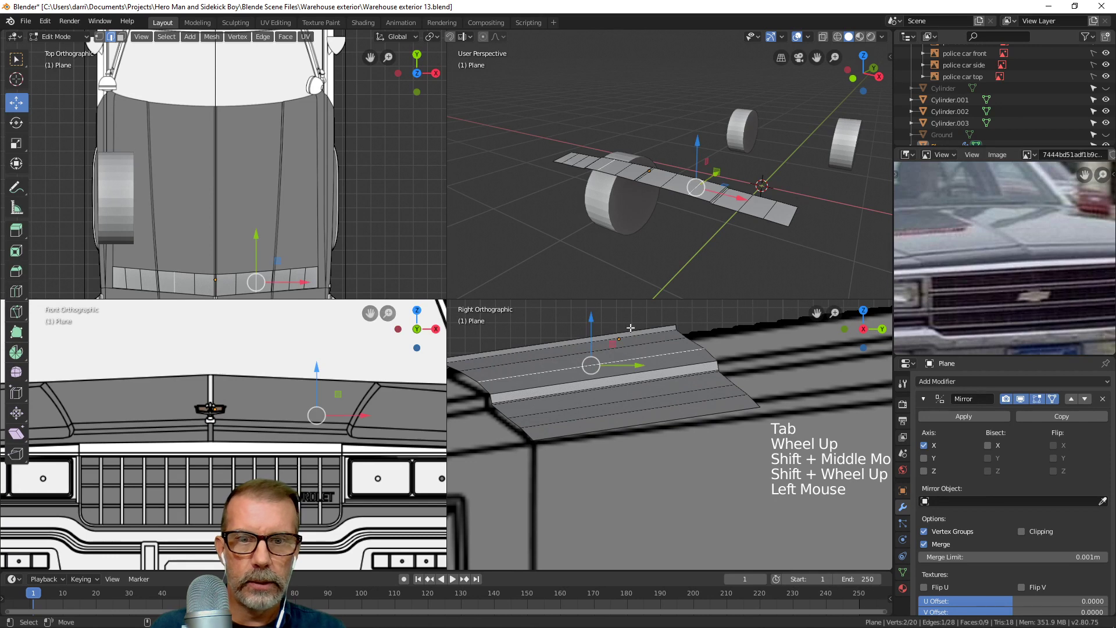
drag(596, 319, 573, 314)
click(564, 331)
key(ctrl+z)
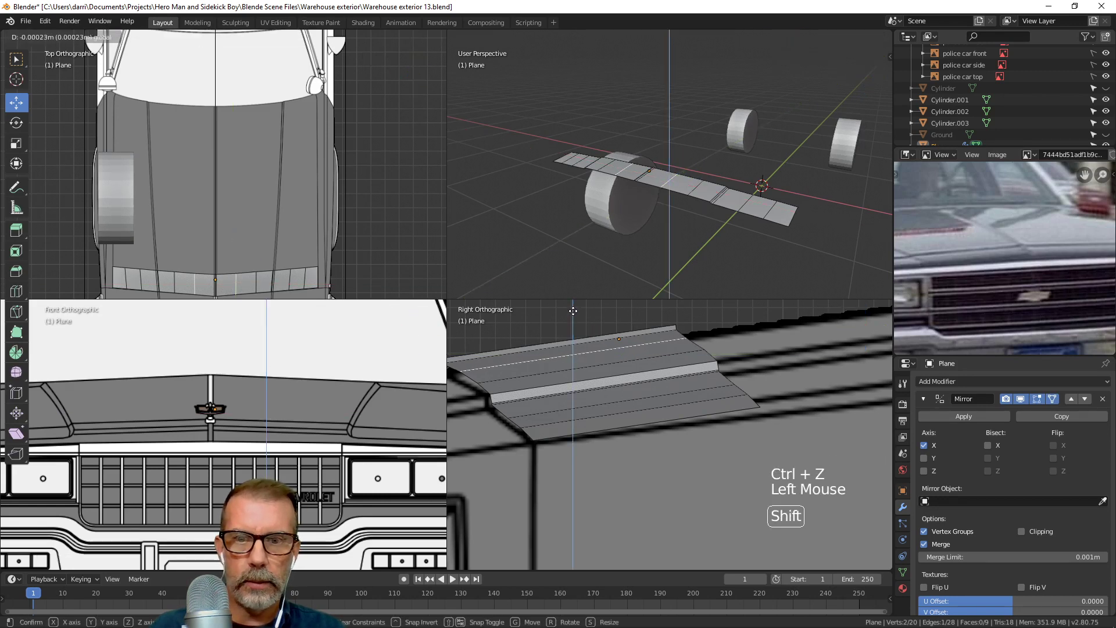
Examine the curvature of the mirrored hood strip from several angles in an enlarged perspective view.
scroll(665, 234, down, 2)
key(alt+a)
key(Tab)
scroll(674, 233, up, 3)
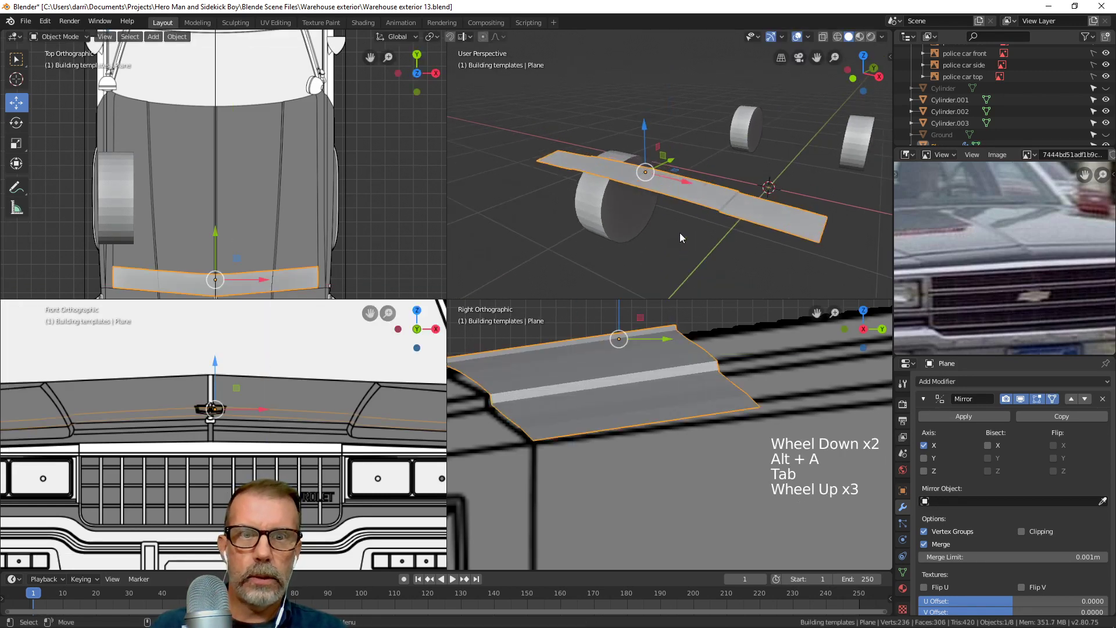
mouse_move(679, 233)
middle_down()
mouse_move(727, 193)
mouse_move(685, 235)
middle_up()
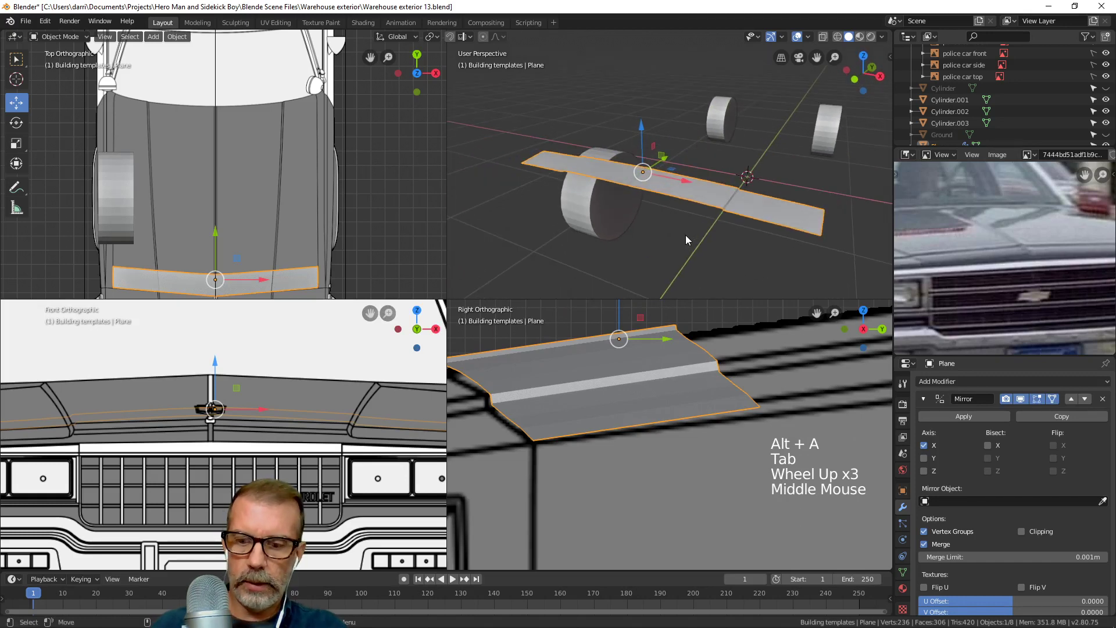
key(ctrl+alt+q)
scroll(583, 325, down, 2)
middle_drag(584, 325, 553, 305)
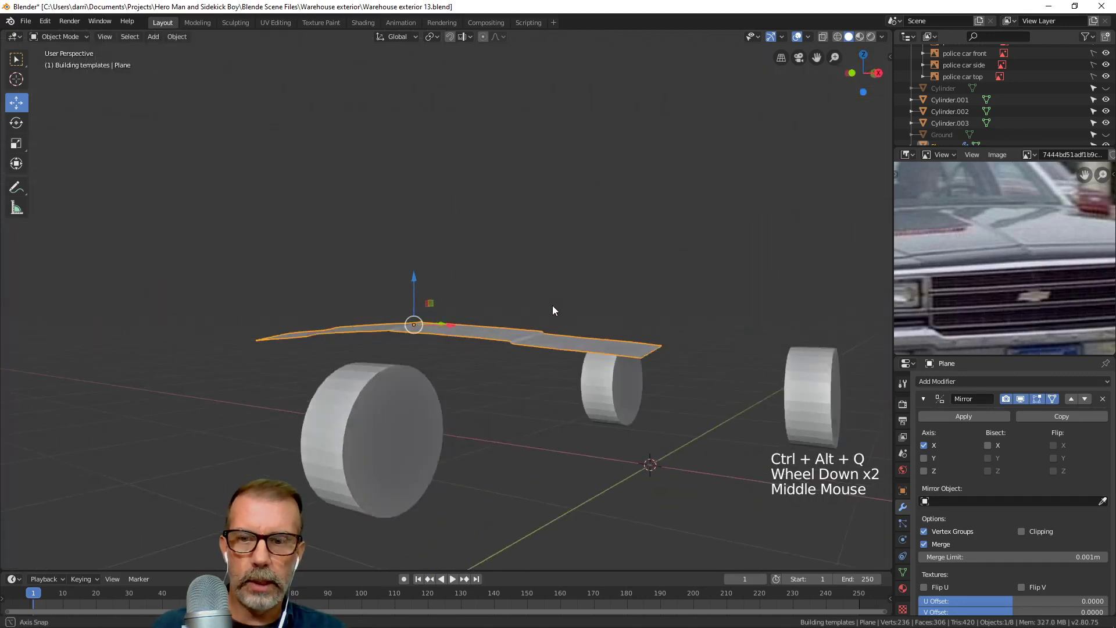
scroll(613, 348, up, 1)
key(alt+a)
scroll(614, 363, up, 3)
mouse_move(615, 369)
middle_down()
mouse_move(616, 386)
mouse_move(674, 411)
mouse_move(769, 367)
mouse_move(626, 381)
mouse_move(633, 368)
mouse_move(616, 354)
middle_up()
scroll(623, 382, down, 4)
click(618, 355)
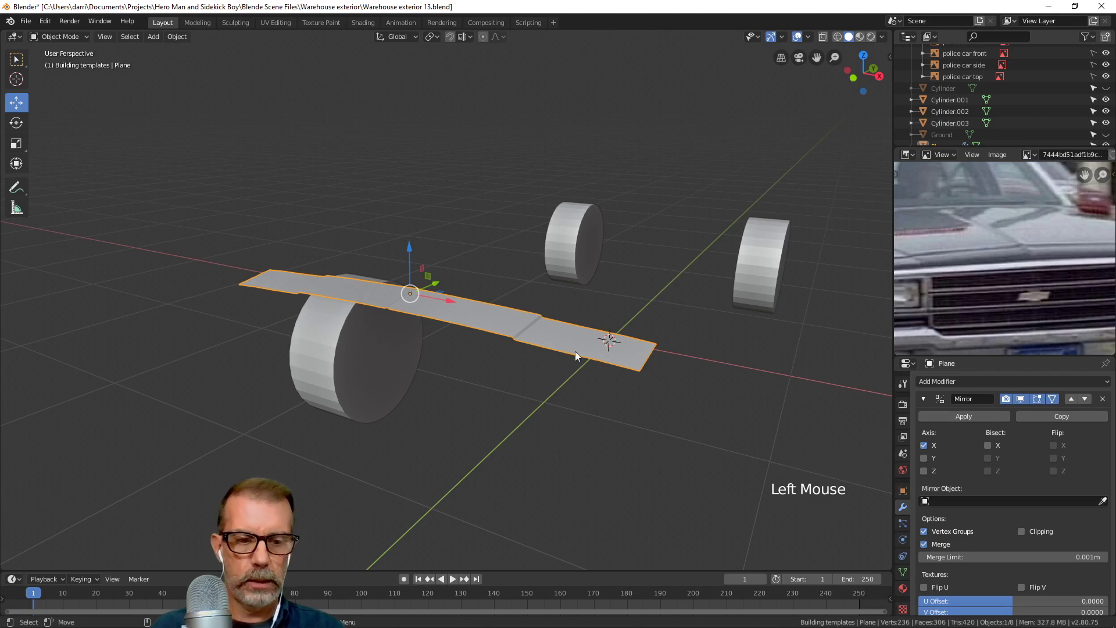
key(ctrl+alt+q)
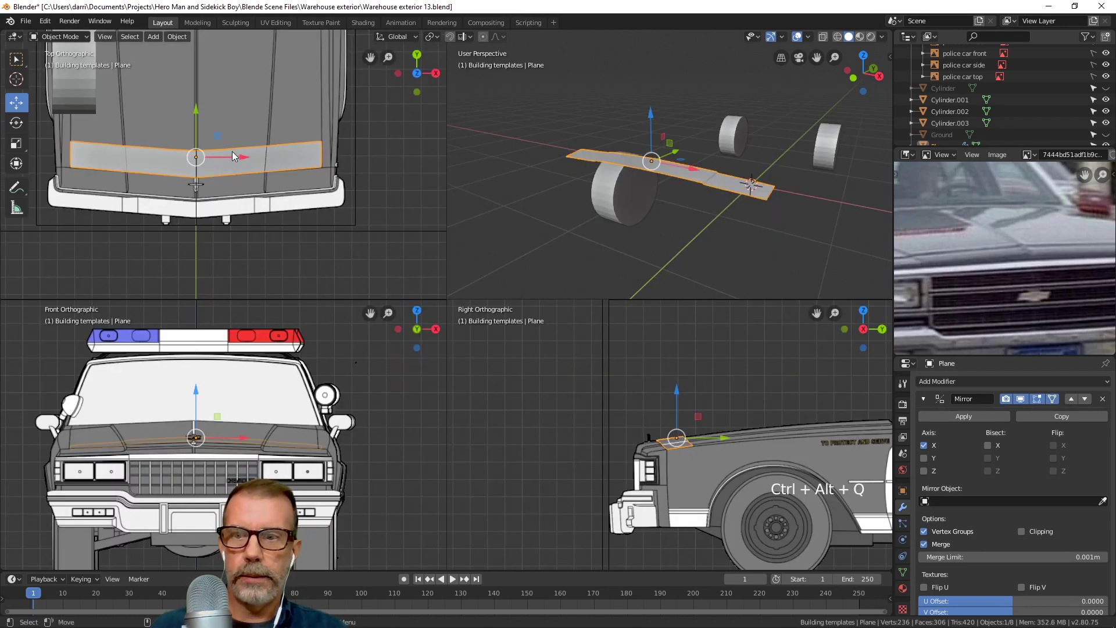
Select the hood strip's whole rear edge loop and extrude it rearward and slightly up along the side view's hood line.
shift+middle_drag(266, 195, 291, 212)
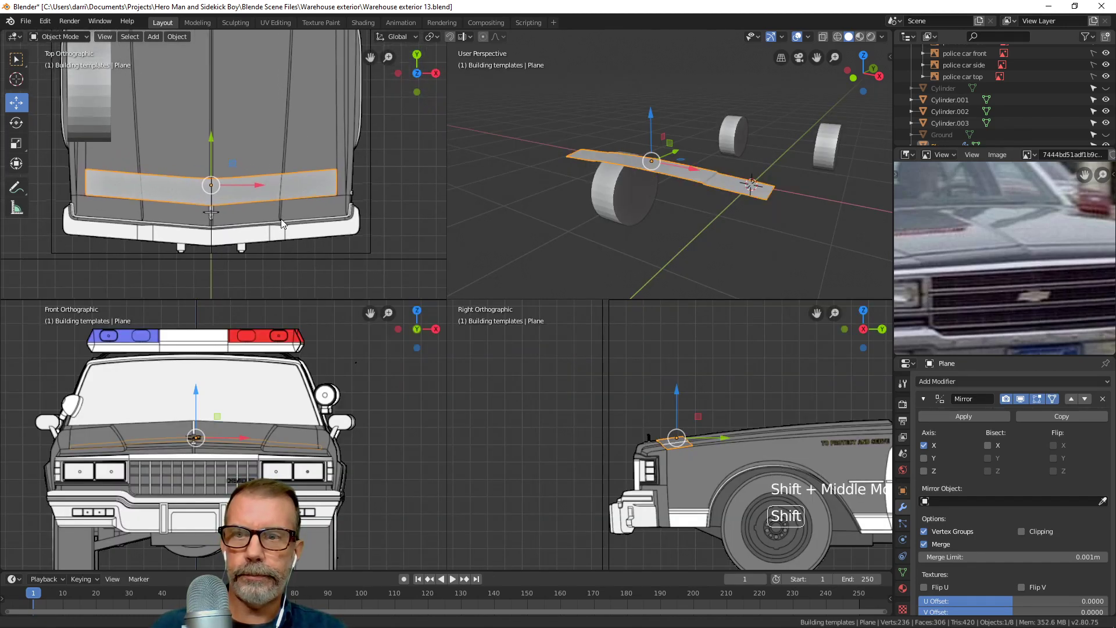
shift+scroll(307, 215, up, 1)
shift+middle_drag(668, 187, 665, 212)
key(Tab)
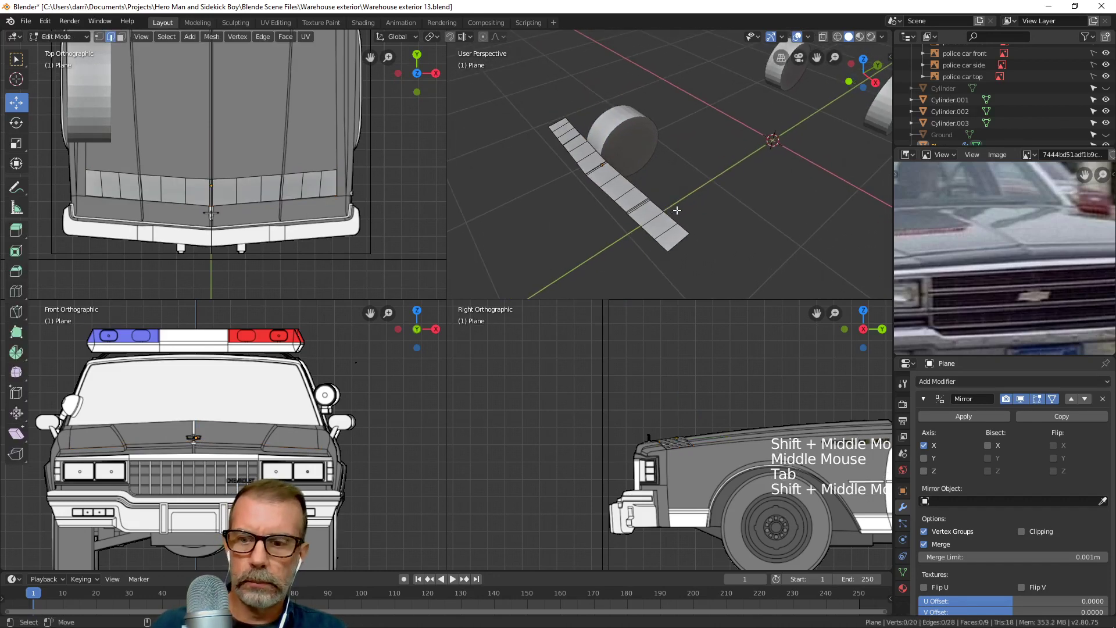
key(2)
scroll(662, 201, up, 4)
alt+click(589, 196)
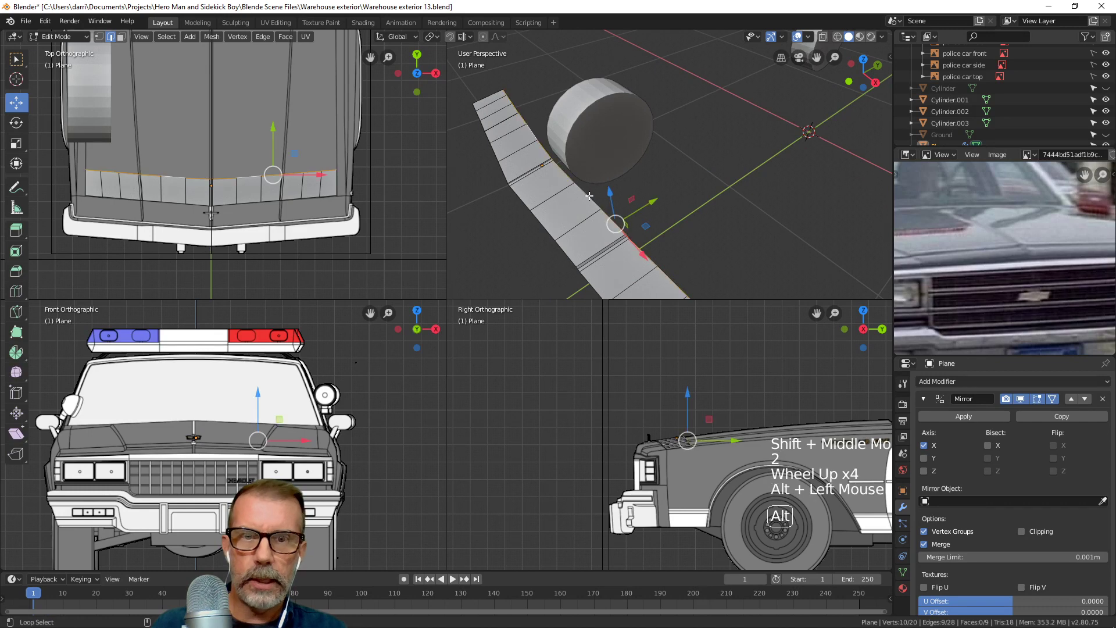
scroll(589, 196, down, 3)
shift+middle_drag(589, 197, 616, 175)
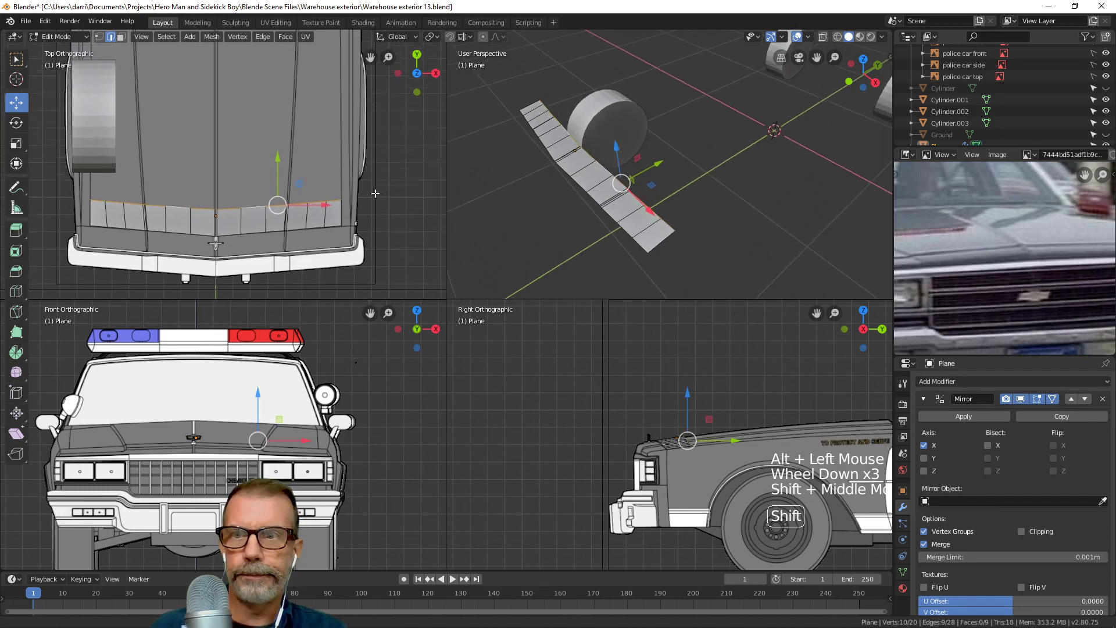
scroll(405, 286, up, 1)
shift+middle_drag(686, 419, 558, 369)
scroll(537, 355, up, 4)
scroll(560, 375, up, 2)
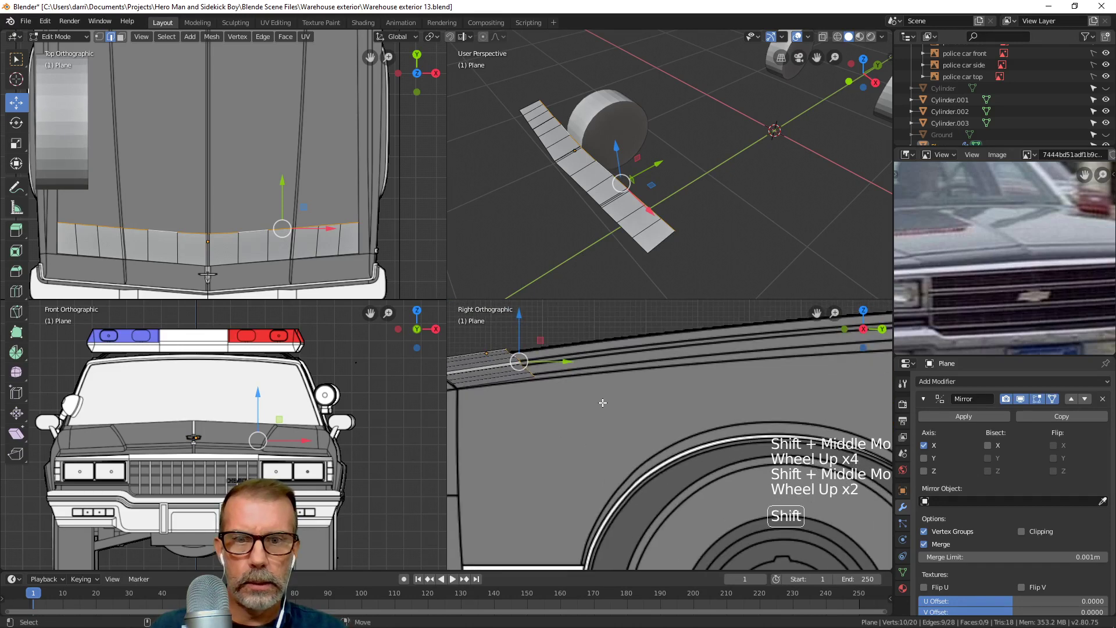
shift+middle_drag(598, 399, 640, 433)
key(e)
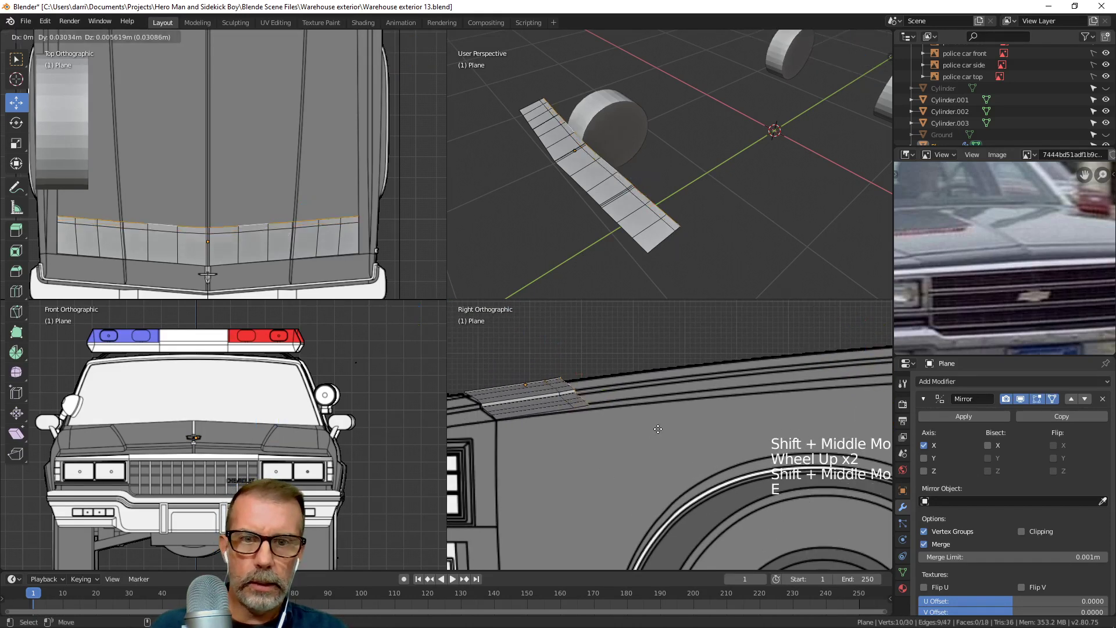
click(696, 427)
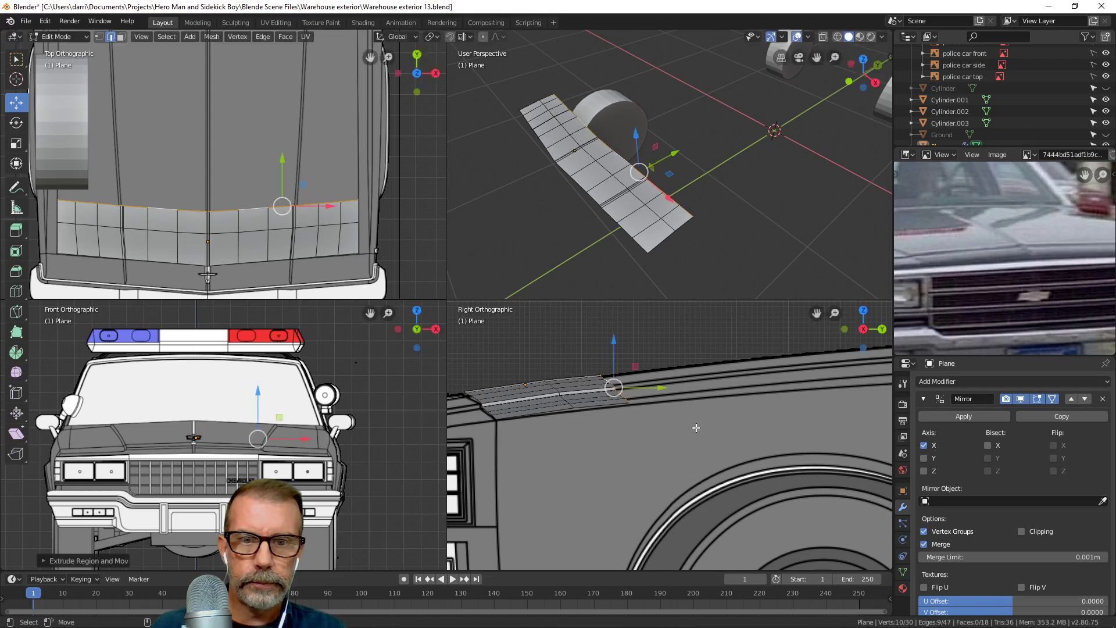
Move the outermost vertex of the strip's middle row slightly down and back onto the fender crease in the side view.
scroll(649, 443, up, 2)
shift+middle_drag(649, 442, 687, 447)
scroll(676, 428, up, 1)
key(1)
click(583, 384)
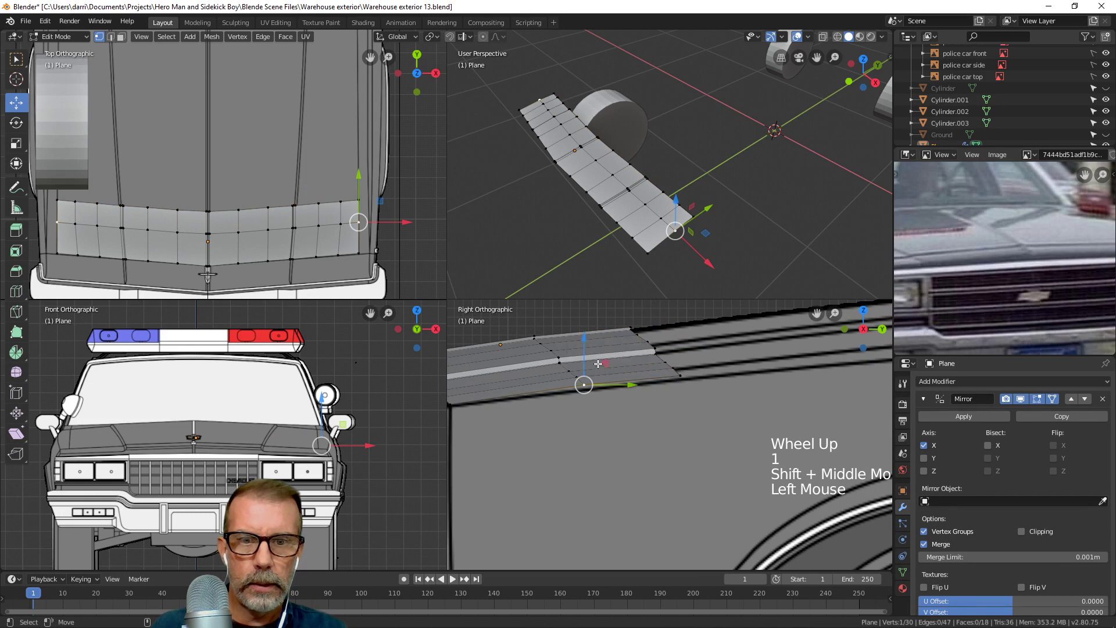
key(g)
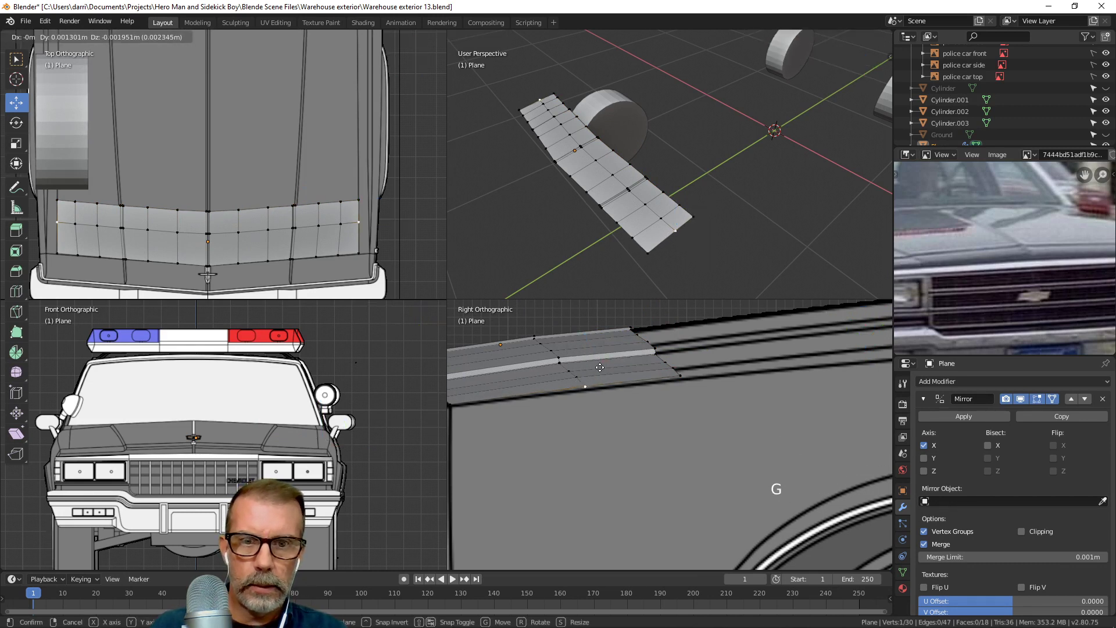
click(600, 367)
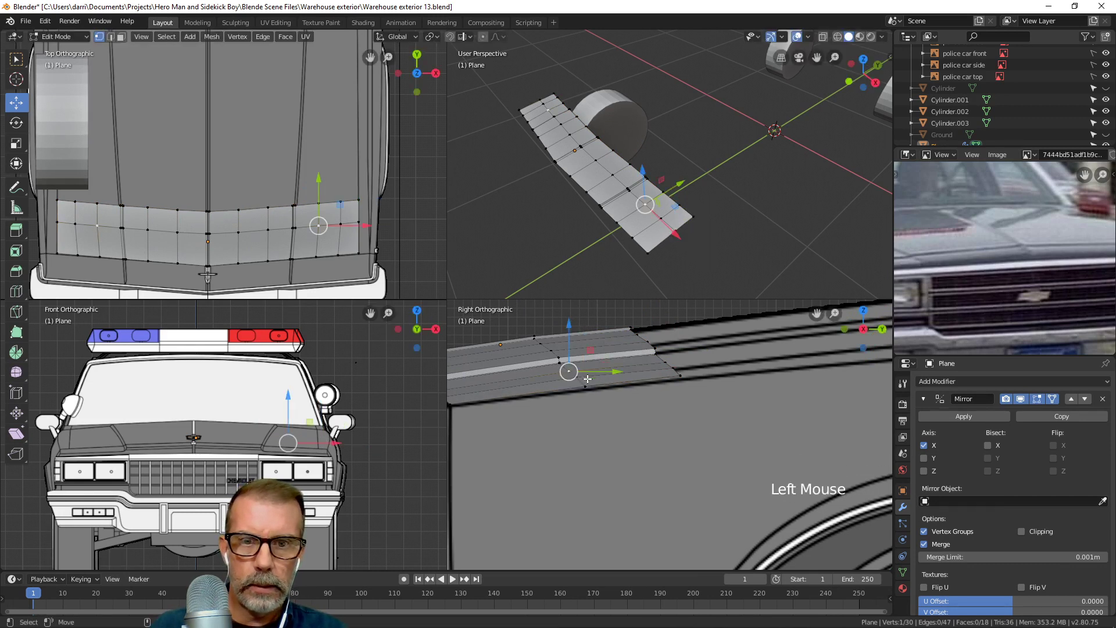
Lower the middle row's second vertex from the outer side slightly along Z.
click(587, 378)
click(580, 372)
click(589, 373)
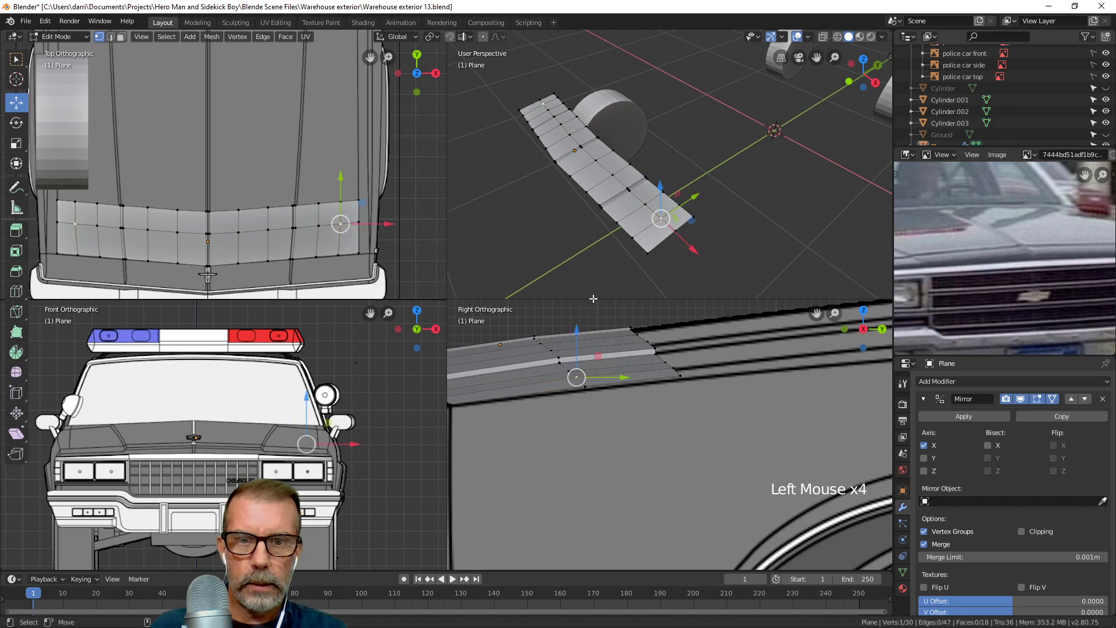
drag(576, 326, 576, 327)
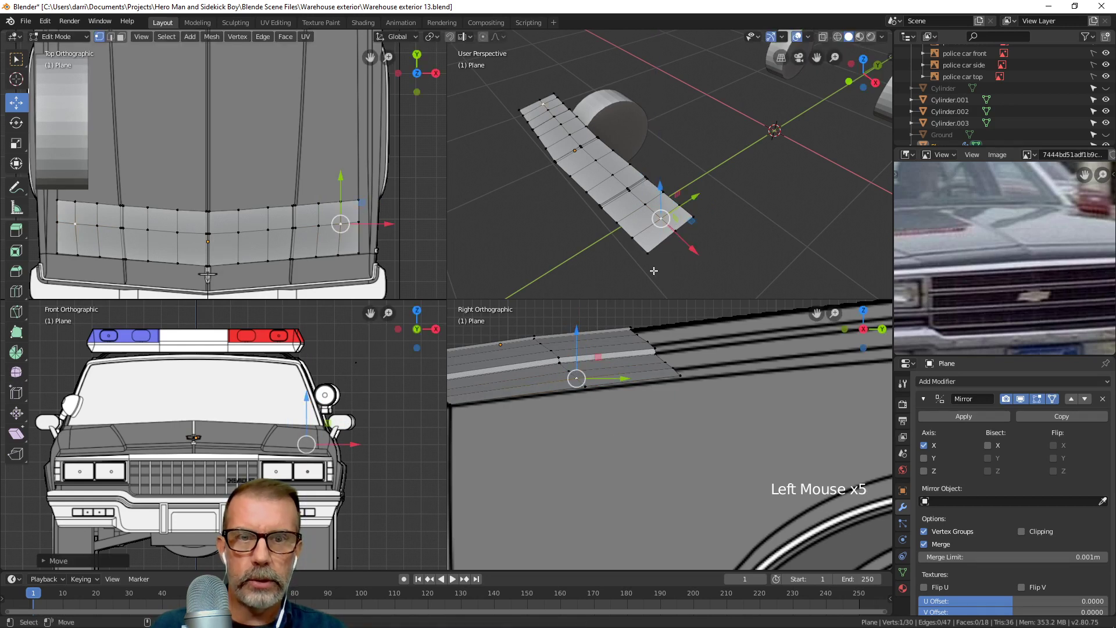
Lower the new rear edge's outer corner vertex slightly along Z and nudge its inner neighbour forward along Y.
click(682, 372)
drag(682, 329, 682, 330)
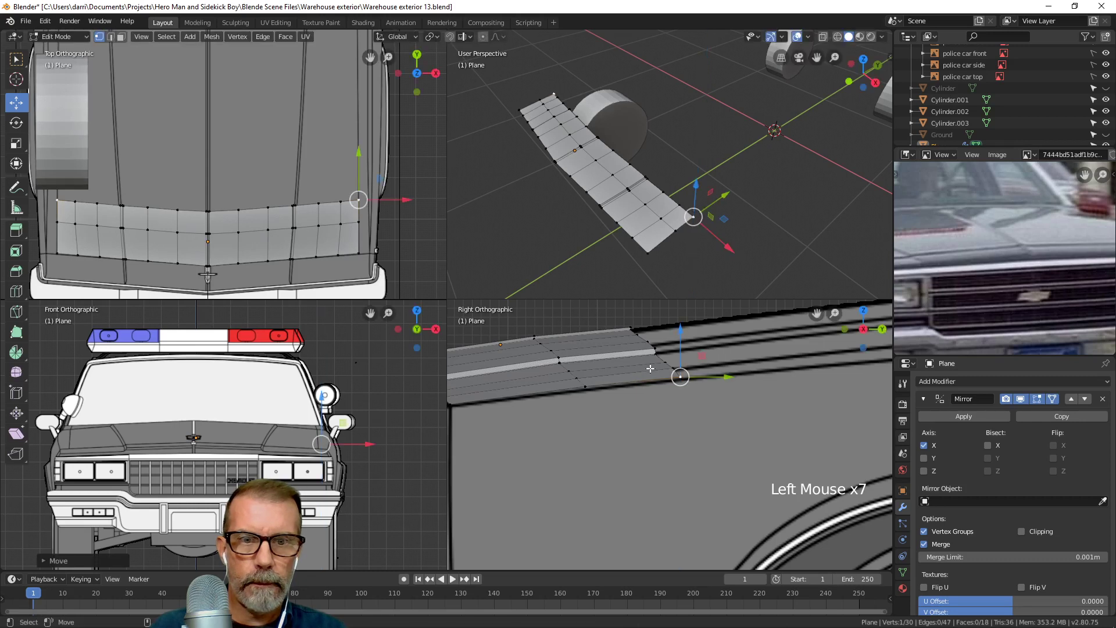
click(655, 352)
click(738, 418)
click(672, 368)
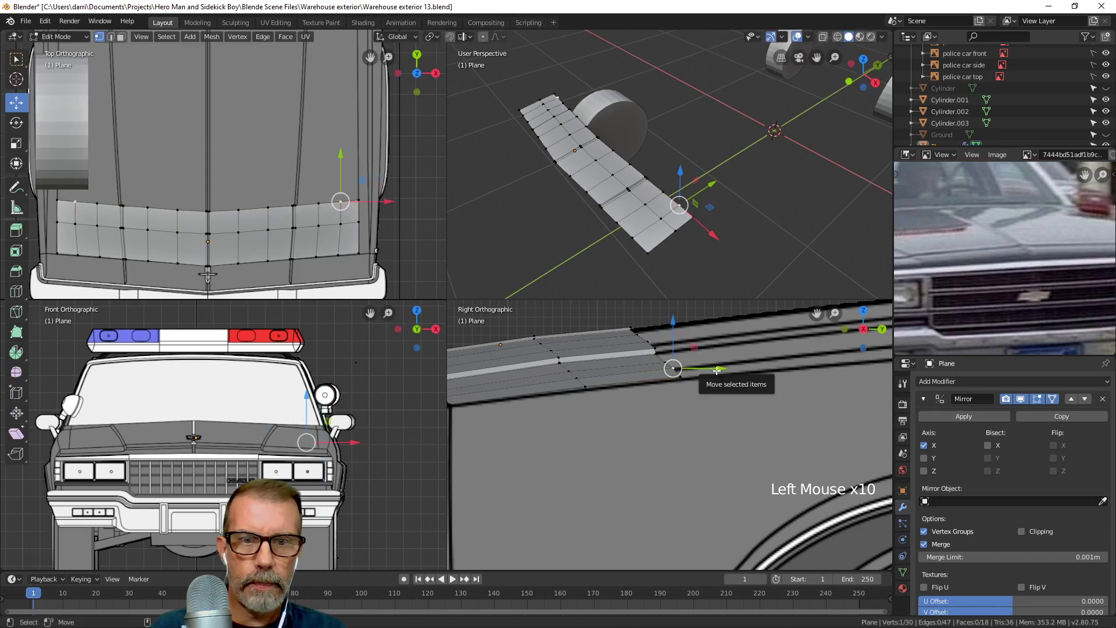
drag(716, 370, 716, 371)
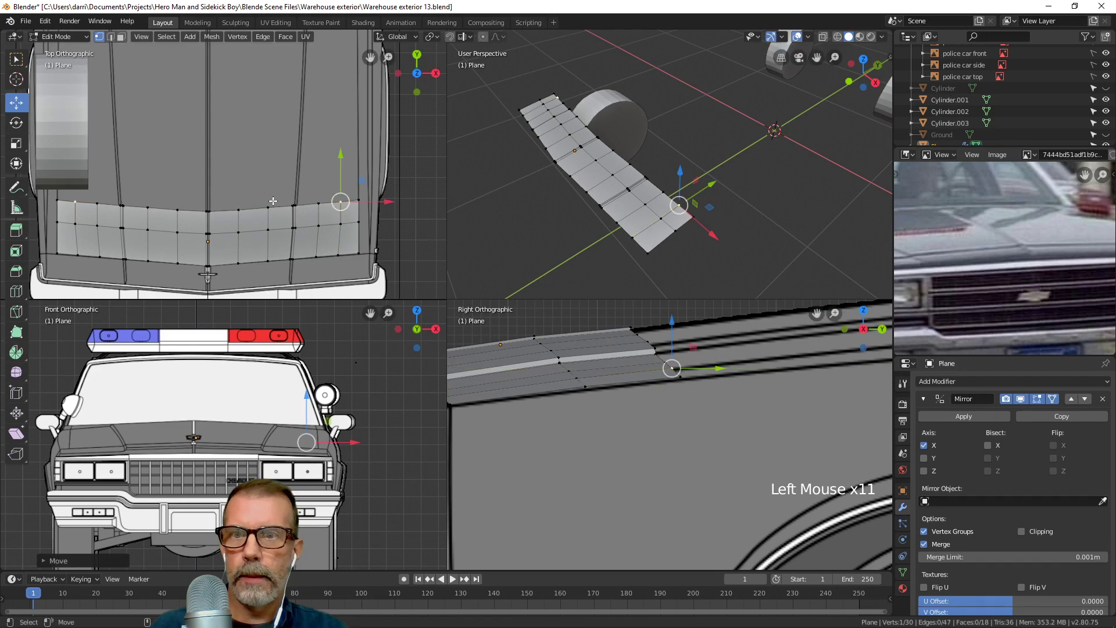
Switch to wireframe shading, select the rear edge's crease vertices and shift them slightly along X onto the hood crease line in the top view.
scroll(324, 210, up, 3)
scroll(298, 209, up, 2)
shift+middle_drag(324, 210, 274, 169)
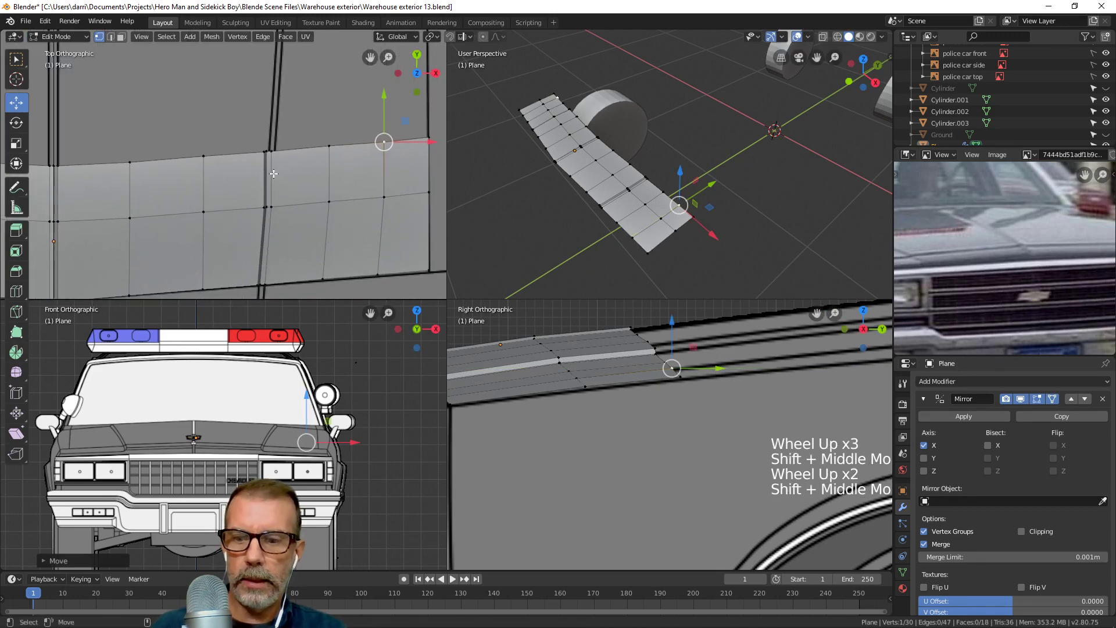
key(z)
click(187, 175)
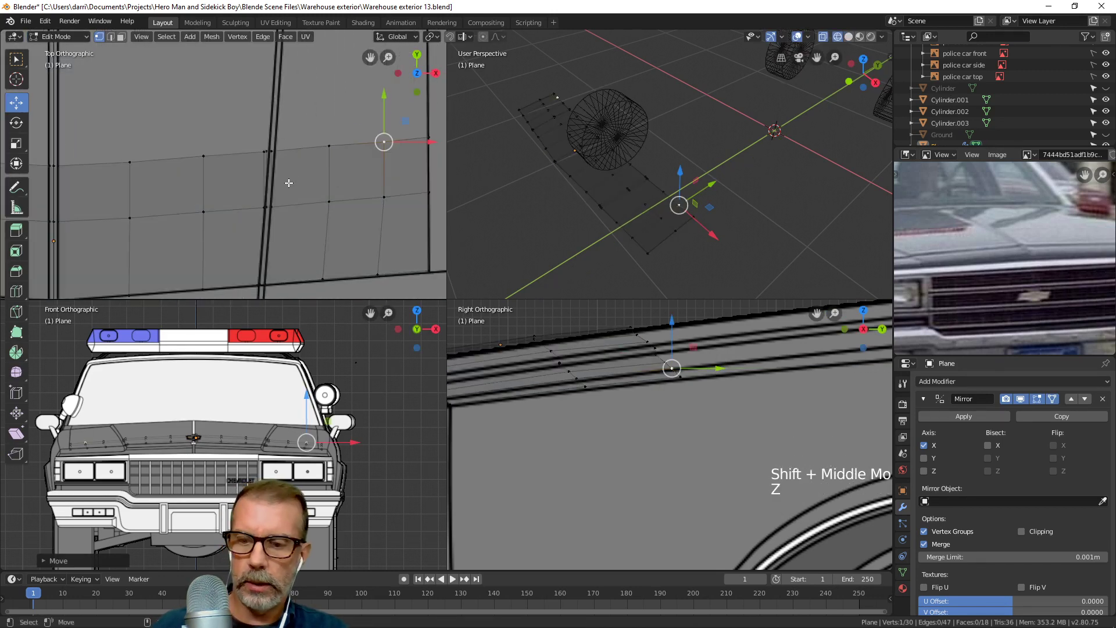
key(alt+a)
key(b)
drag(232, 130, 315, 152)
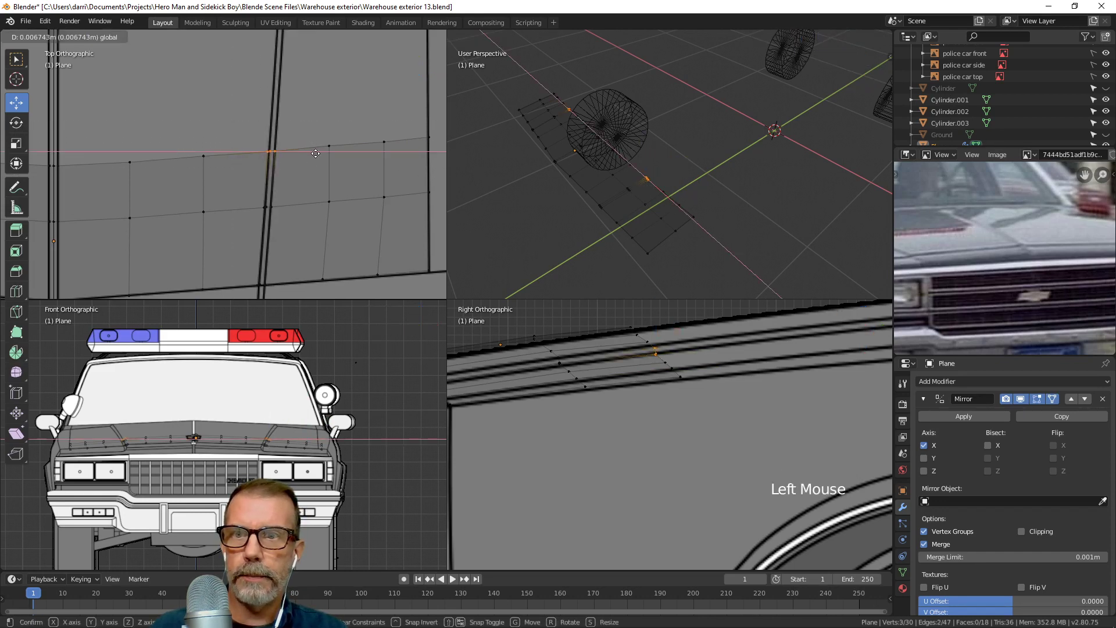
drag(316, 153, 316, 152)
Nudge the outer vertices of the hood strip's middle row along X in the top view to even out their spacing.
scroll(316, 152, down, 3)
shift+middle_drag(315, 153, 337, 181)
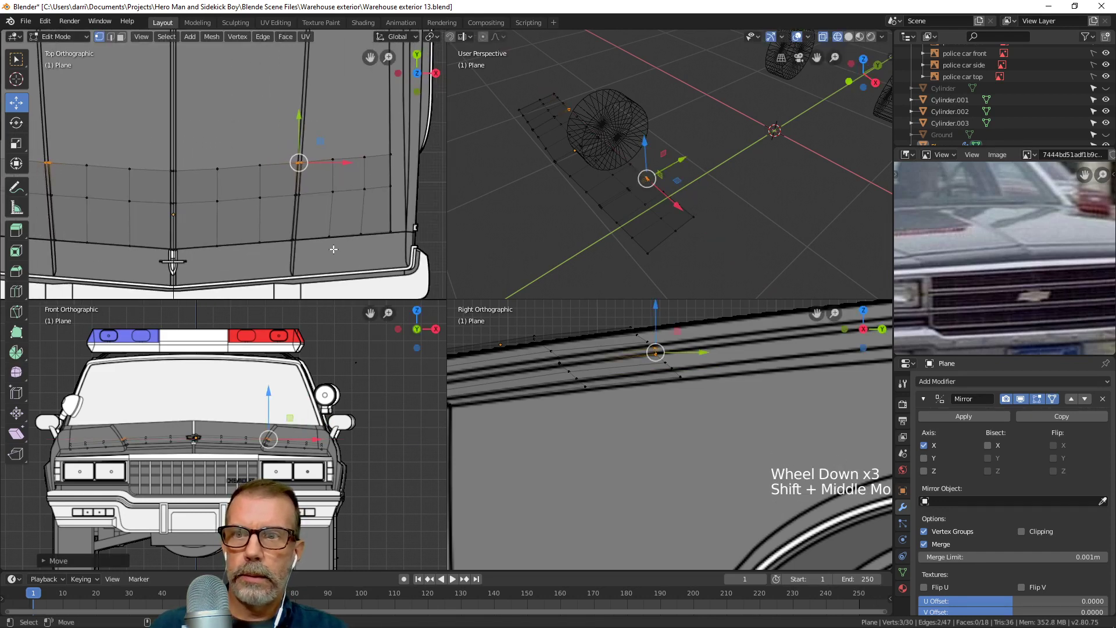
shift+middle_drag(333, 248, 371, 266)
click(368, 205)
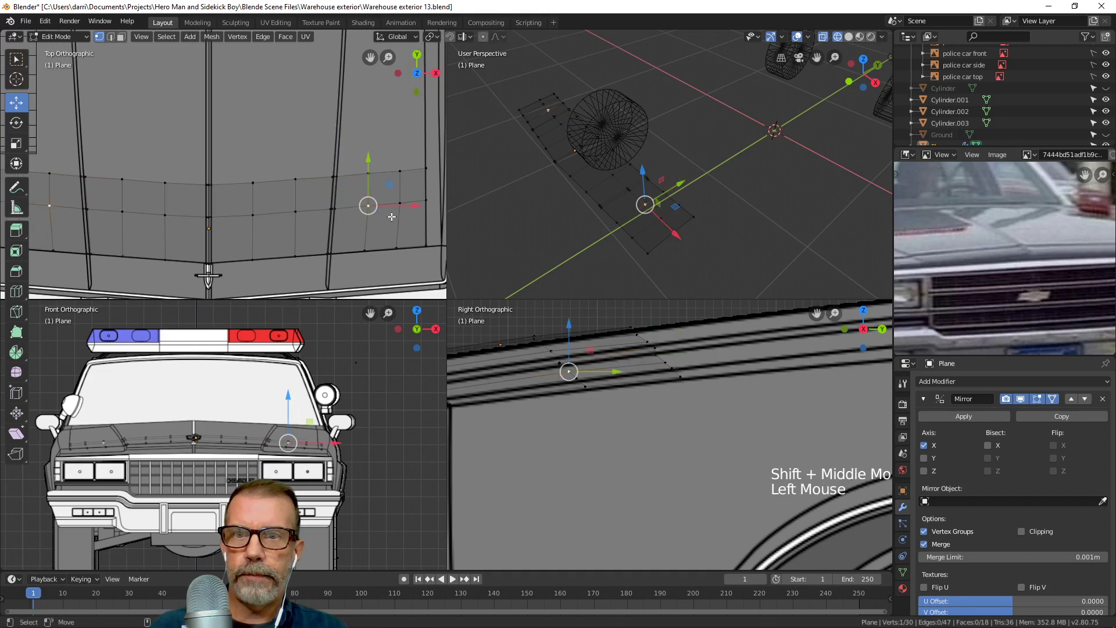
mouse_move(413, 208)
mouse_down()
mouse_move(446, 205)
mouse_move(434, 205)
mouse_up()
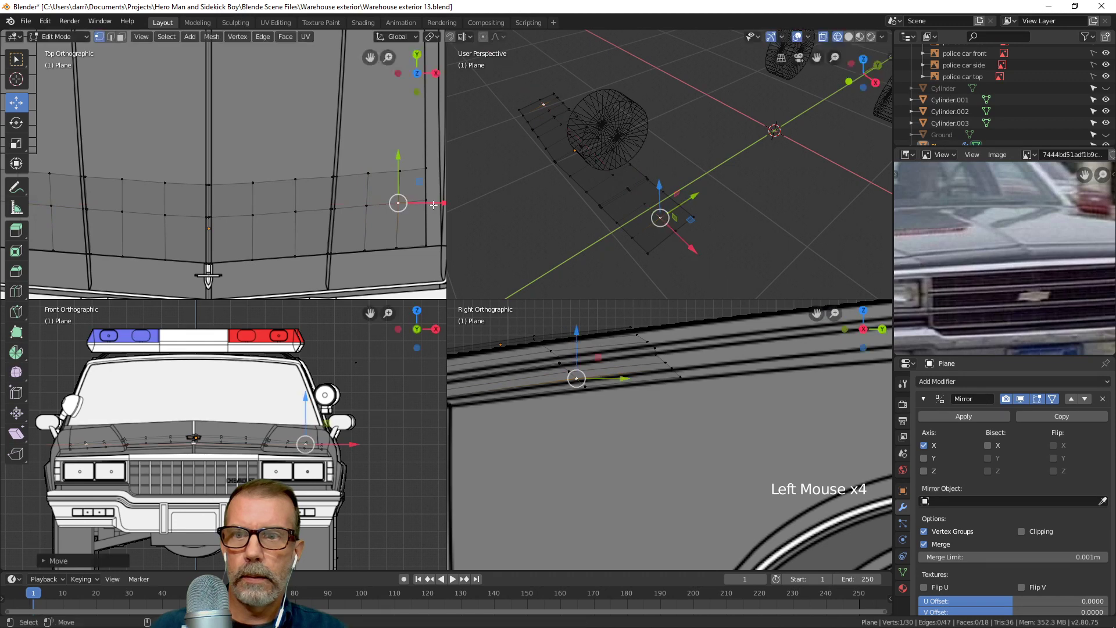
Select the hood strip's whole rear edge loop and flatten it by scaling it to about 0.64 along Y.
scroll(244, 198, down, 2)
shift+middle_drag(274, 199, 273, 216)
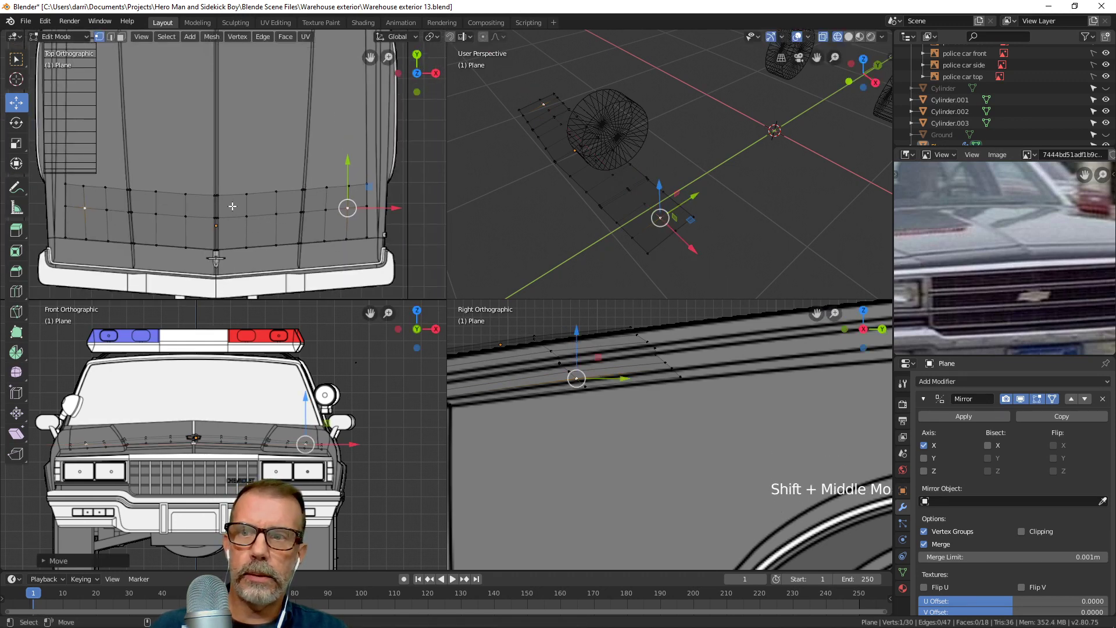
alt+click(256, 199)
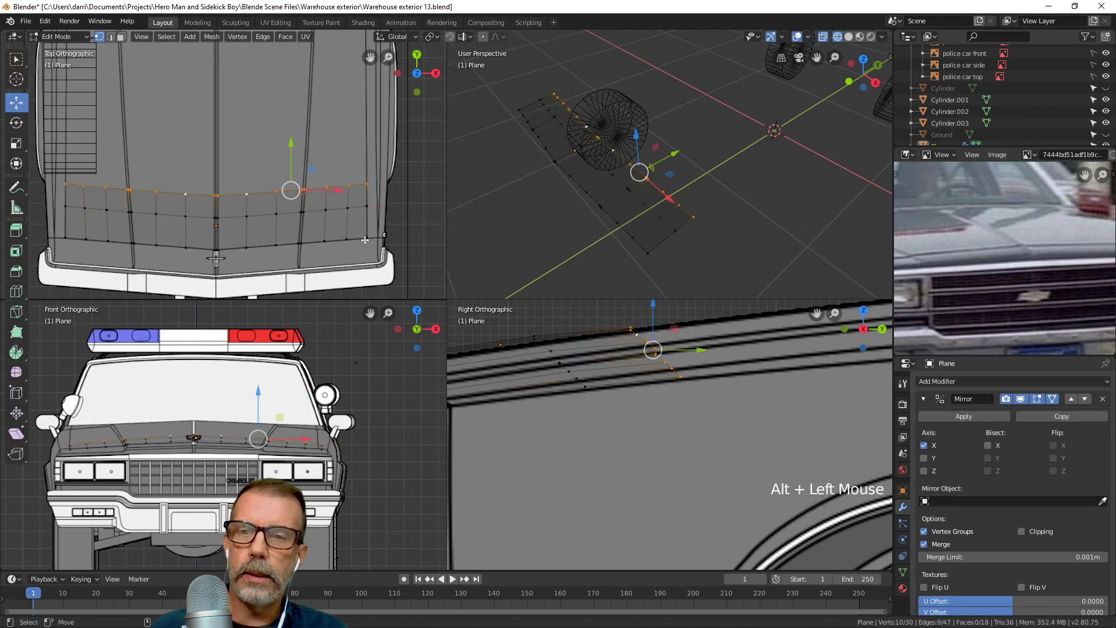
scroll(302, 229, up, 1)
shift+middle_drag(325, 198, 365, 144)
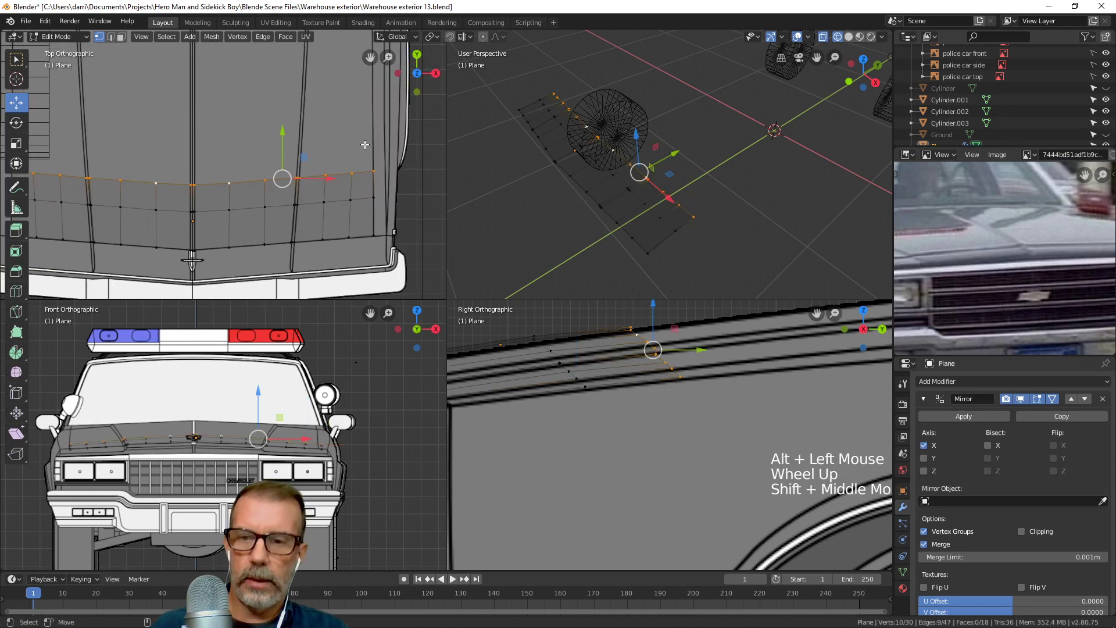
key(s)
key(y)
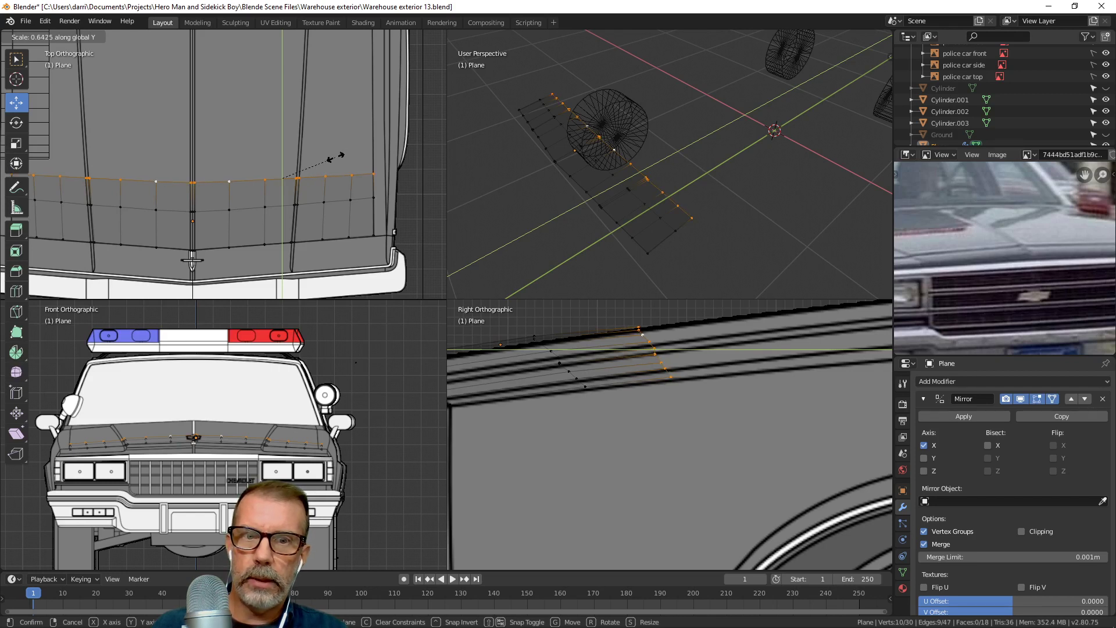
click(335, 157)
key(alt+a)
Select the pair of closely spaced crease vertices on the rear edge and nudge them into line with their row in the side view.
scroll(717, 406, up, 2)
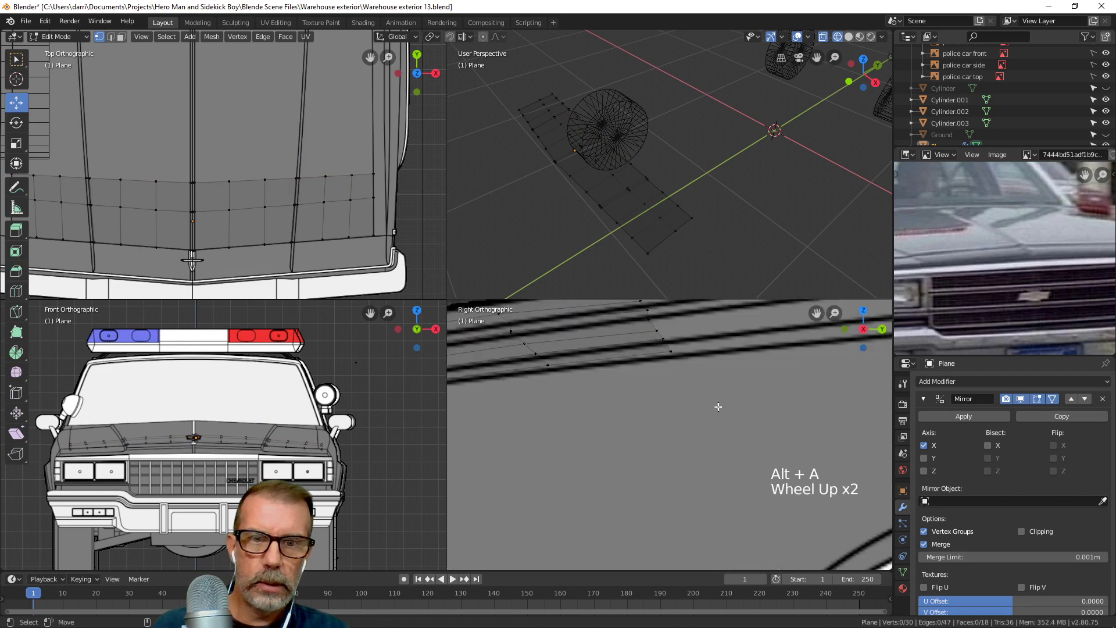
shift+middle_drag(717, 406, 680, 385)
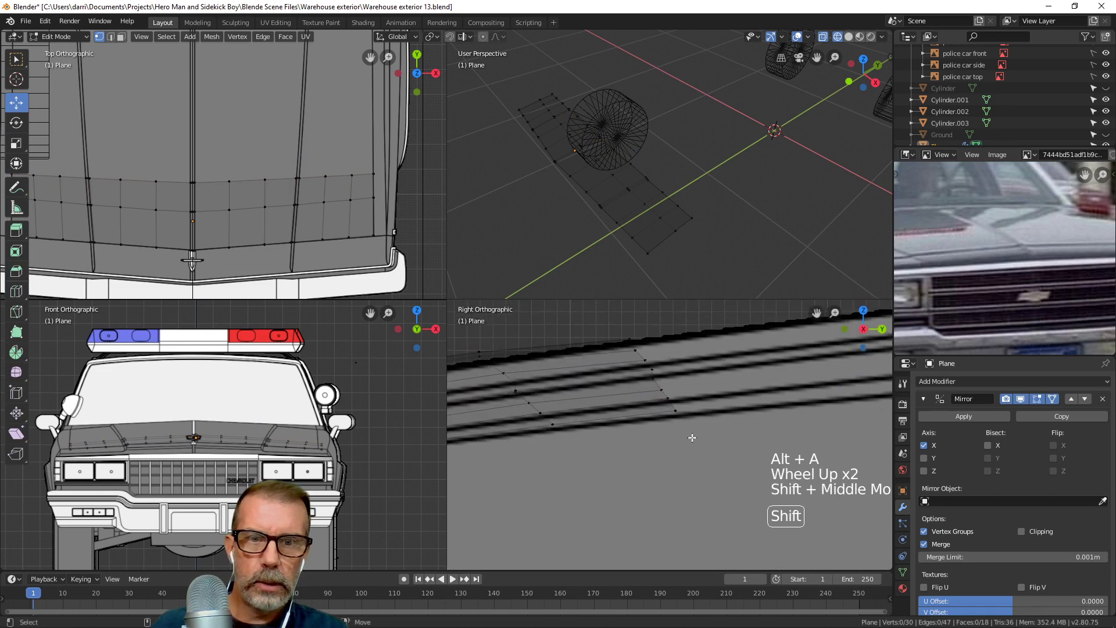
click(658, 369)
shift+click(666, 383)
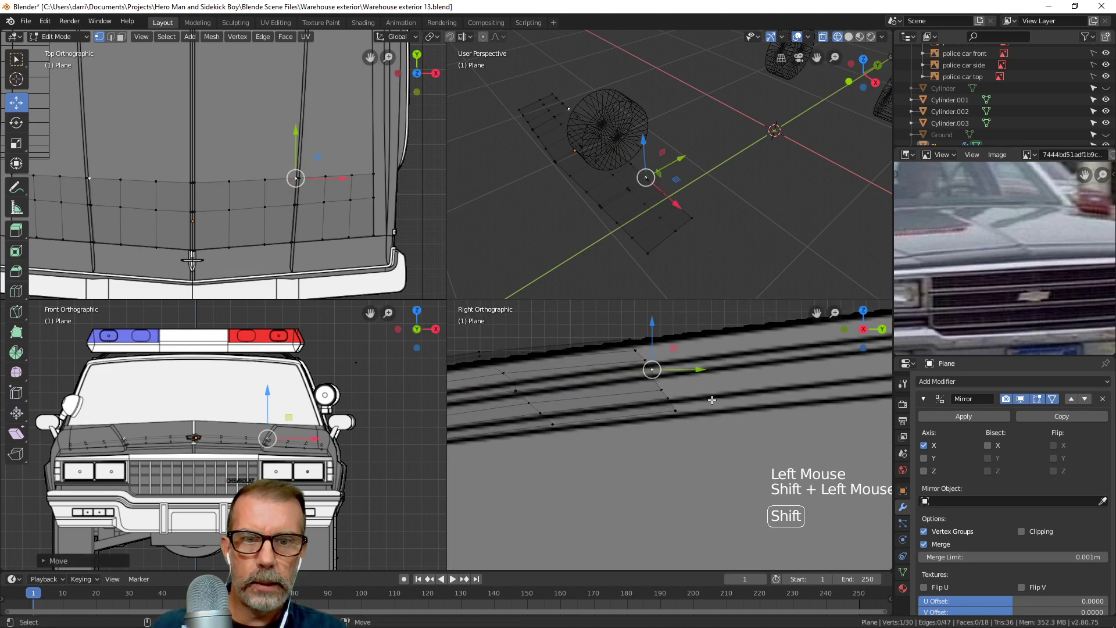
click(684, 388)
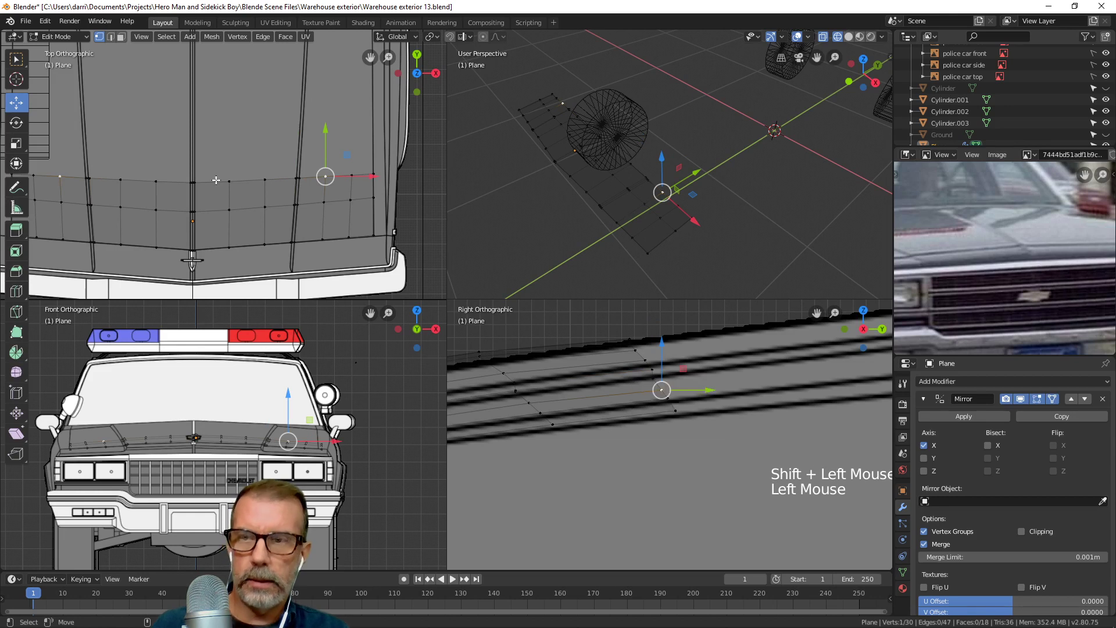
click(638, 381)
click(637, 376)
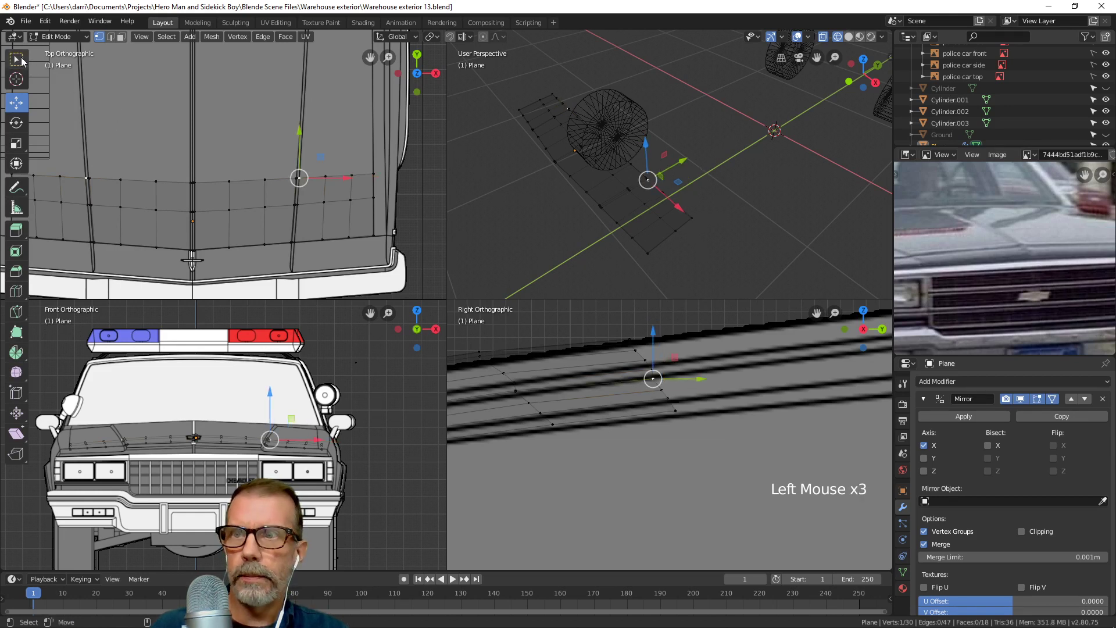
click(660, 362)
shift+click(659, 362)
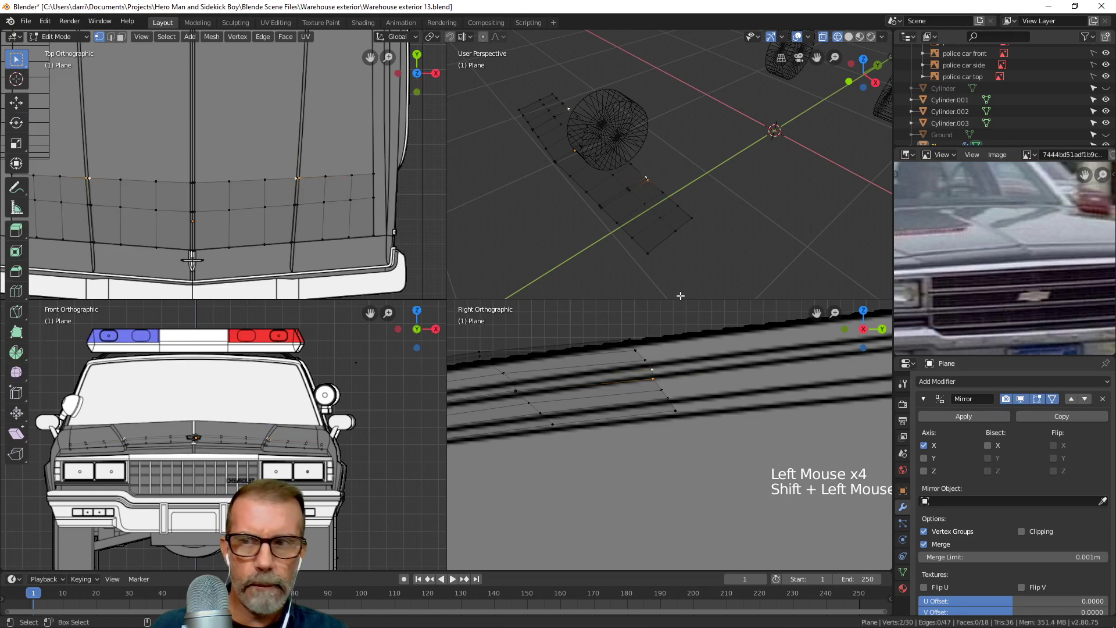
click(16, 102)
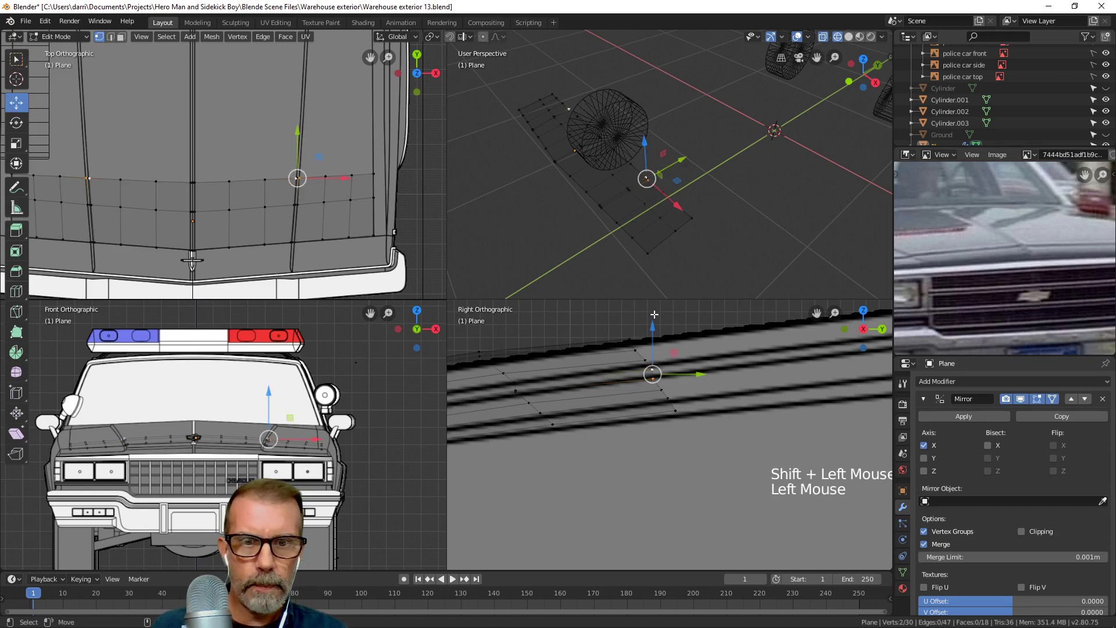
drag(652, 323, 641, 567)
Fine-tune the rear edge's vertex beside the centreline and its outer corner vertex against the hood lines in the side view.
click(646, 356)
click(633, 346)
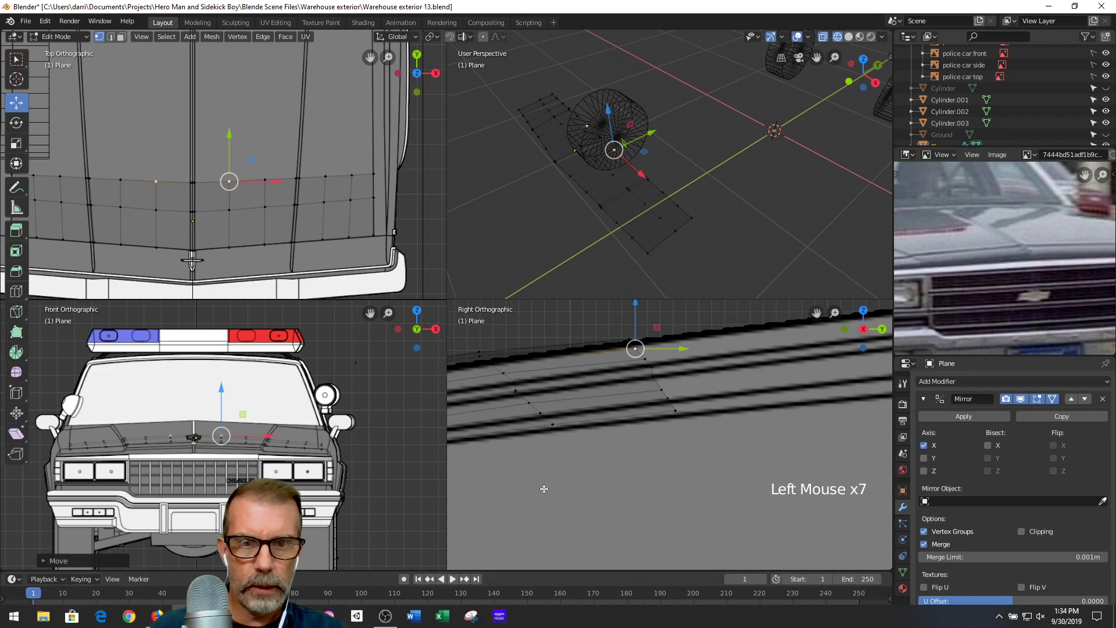
click(675, 411)
drag(674, 364, 677, 375)
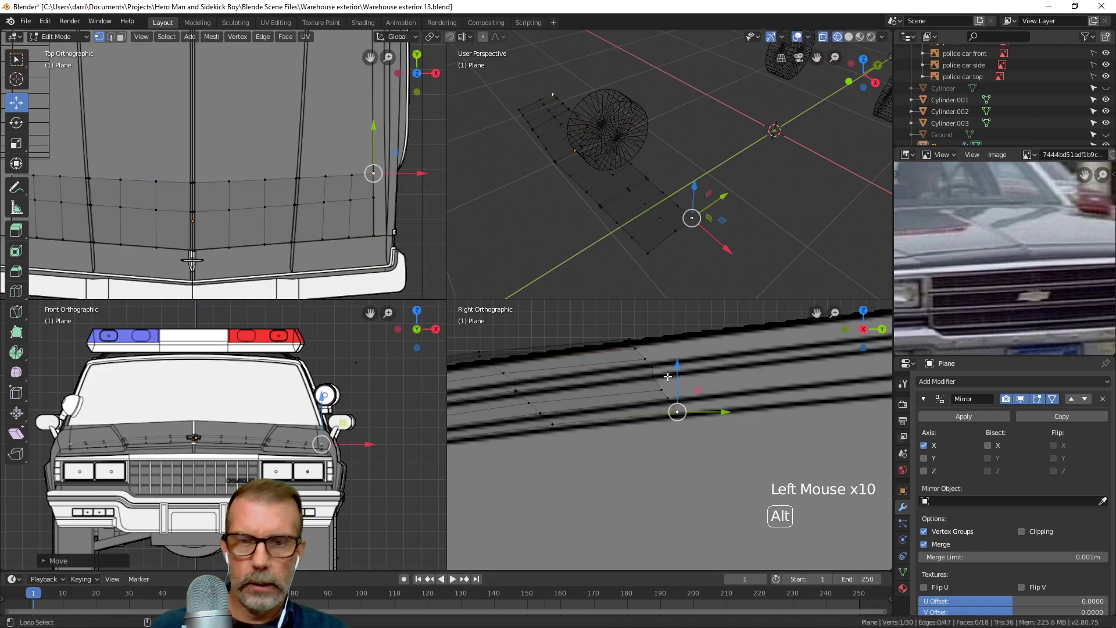
Select the rear edge loop in edge mode and extrude it about 0.13 m rearward and 0.017 m up along the side view's hood line.
alt+click(651, 380)
key(2)
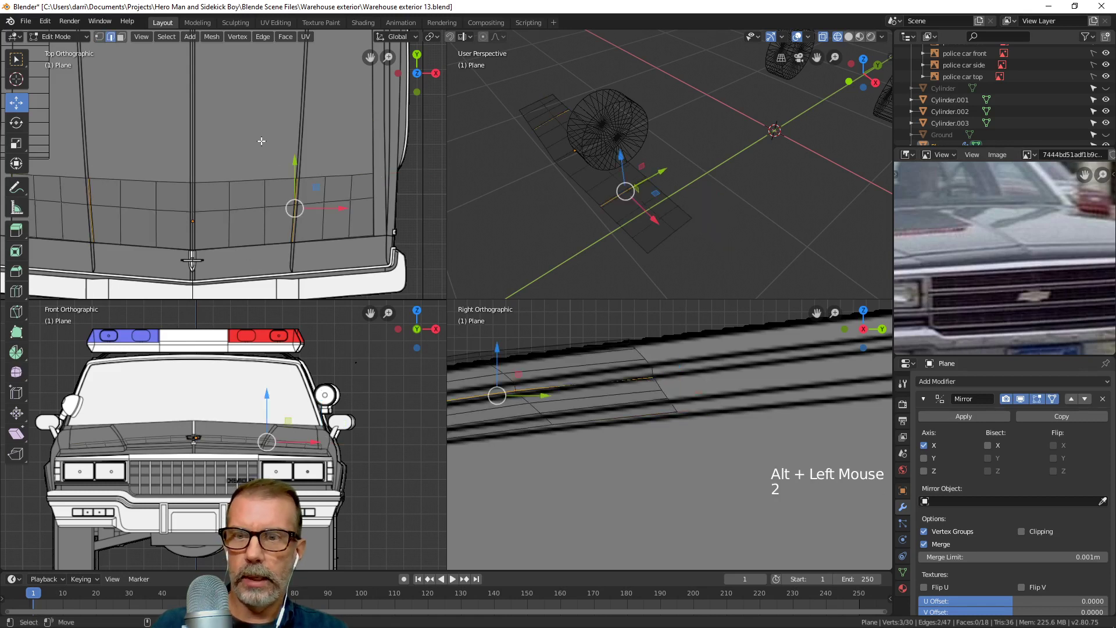
alt+click(254, 176)
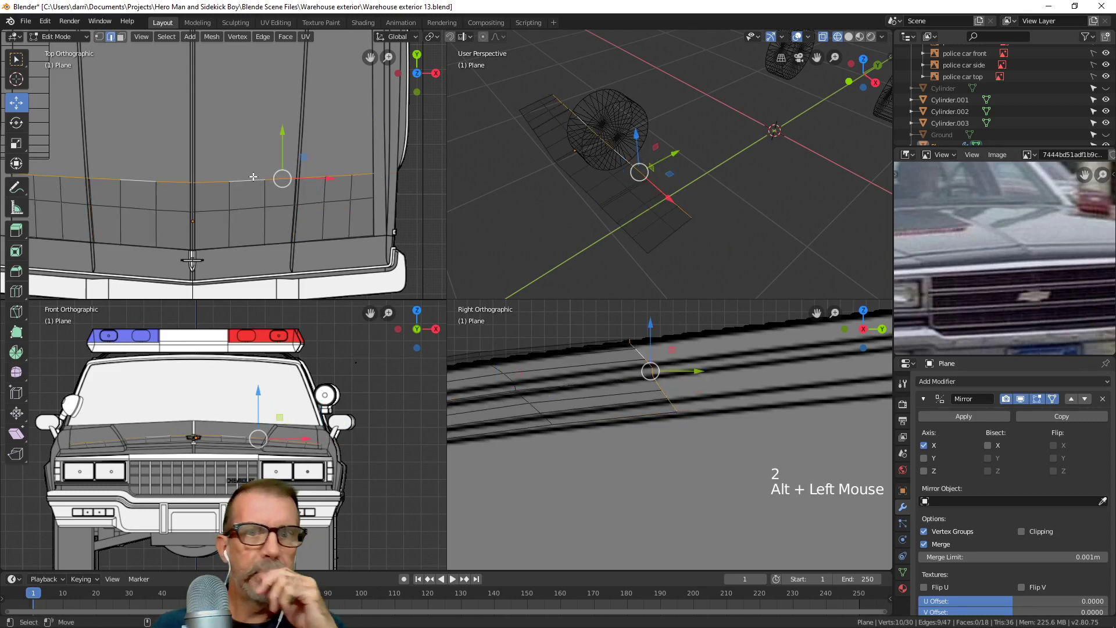
scroll(285, 233, down, 2)
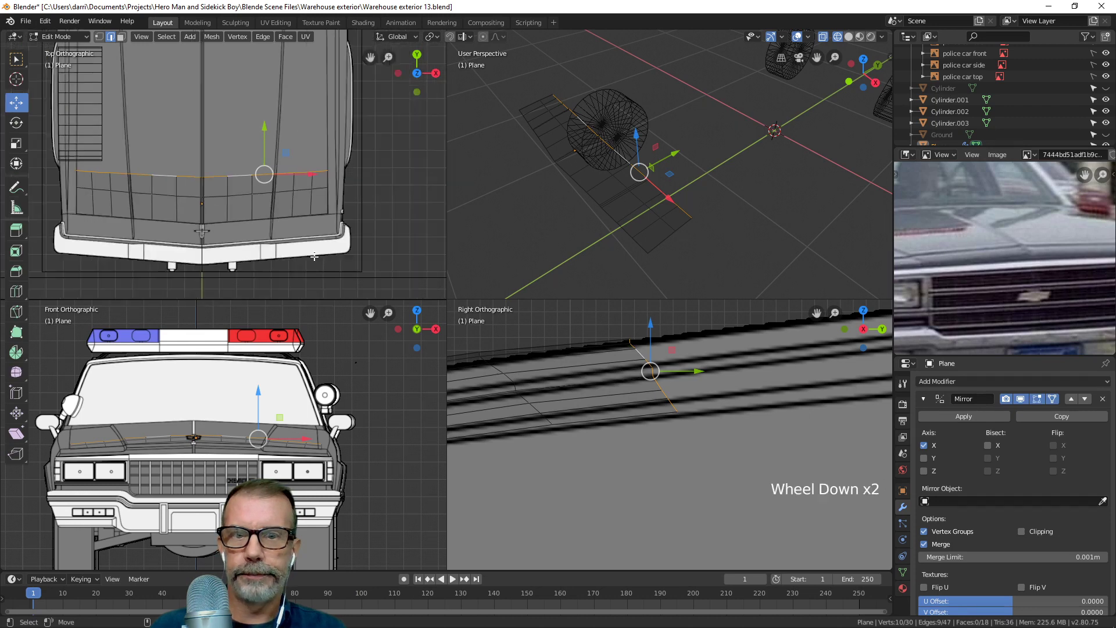
scroll(661, 394, down, 6)
shift+middle_drag(661, 394, 698, 430)
scroll(657, 390, up, 1)
scroll(668, 414, up, 2)
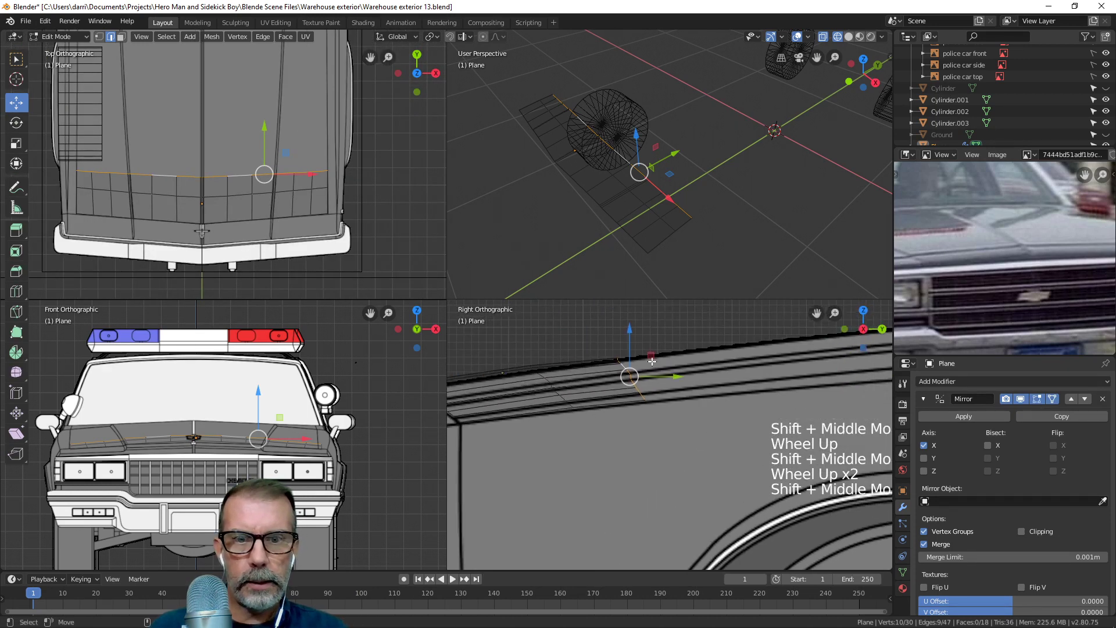
drag(630, 330, 631, 334)
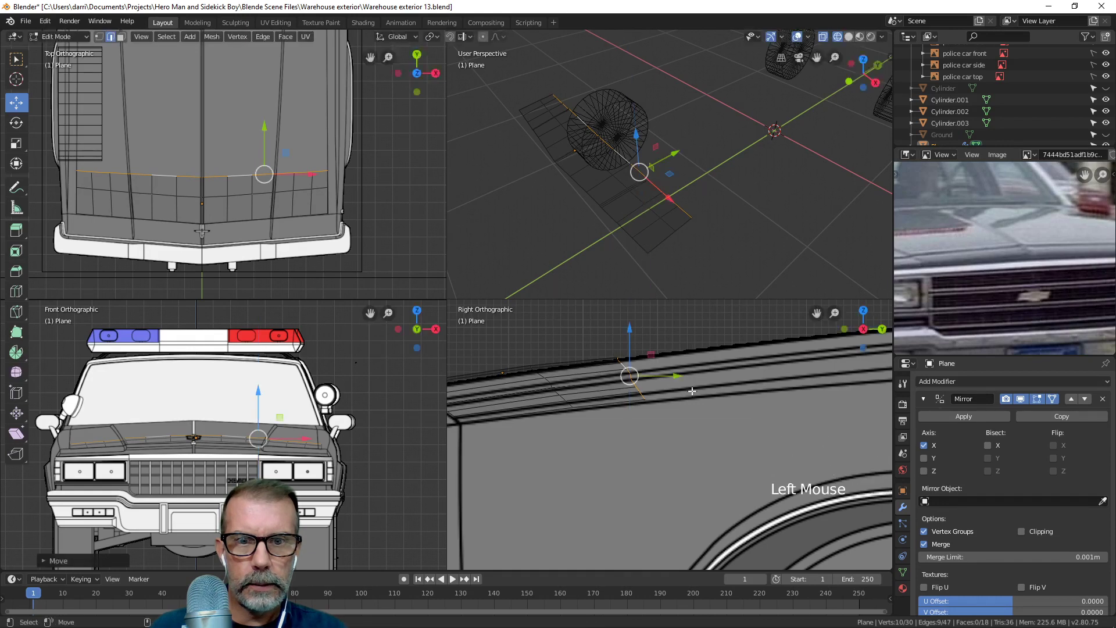
shift+middle_drag(639, 372, 720, 431)
key(e)
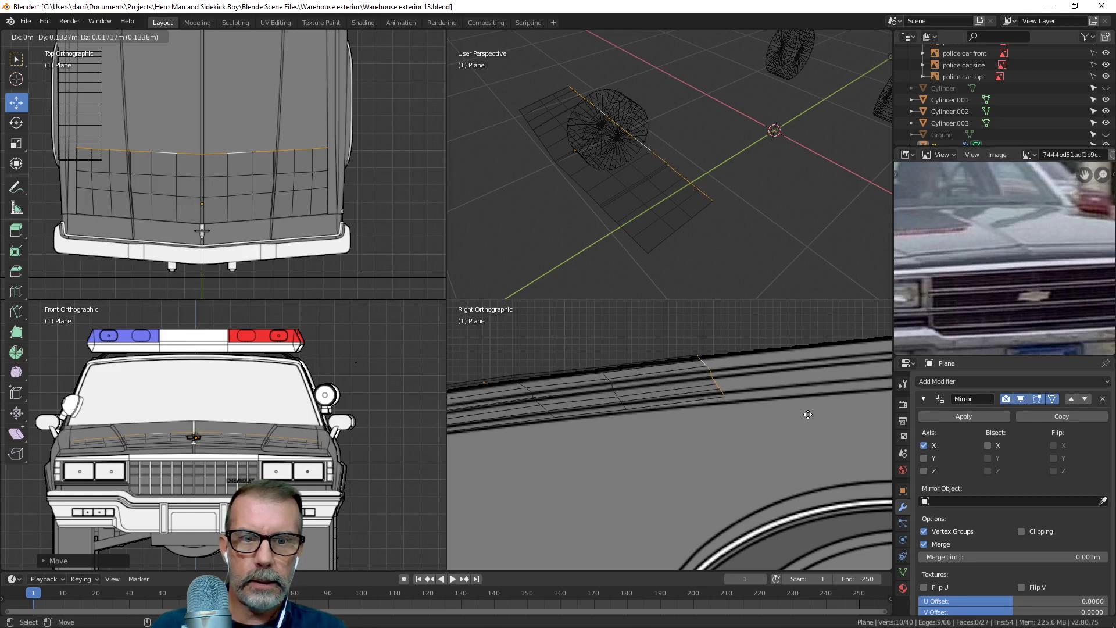
click(808, 414)
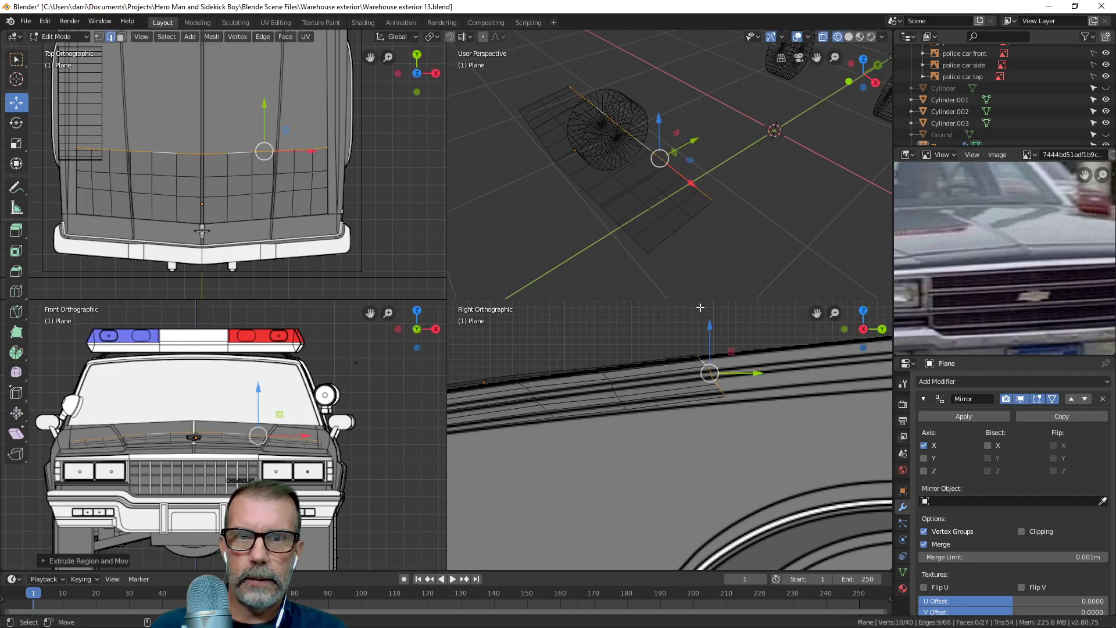
Straighten the newly extruded rear edge loop by scaling it to about 0.39 along Y.
key(s)
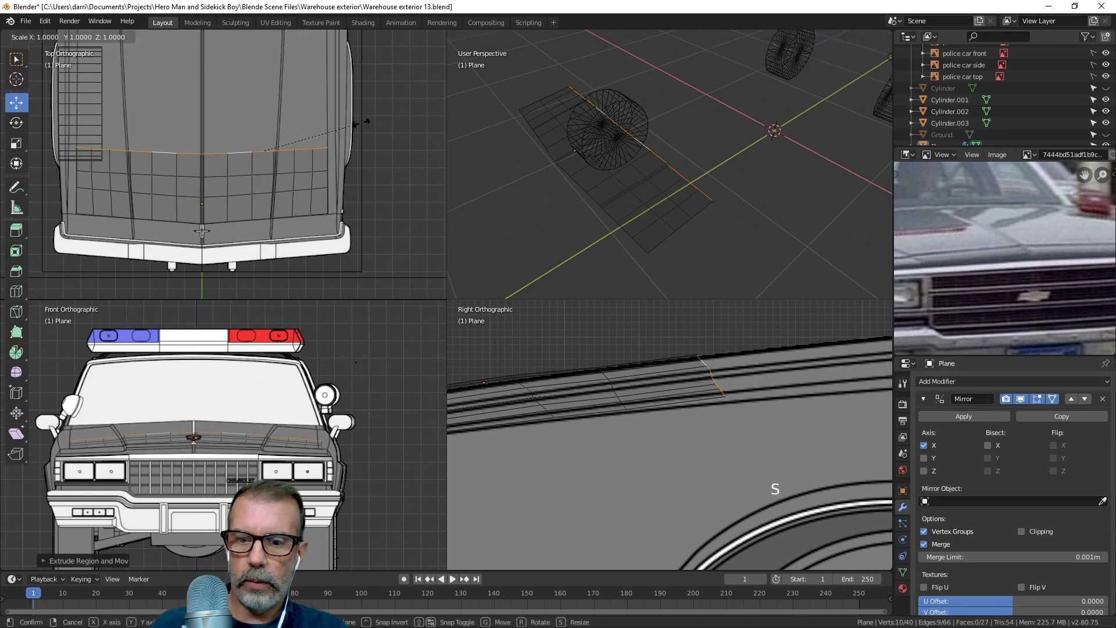
key(y)
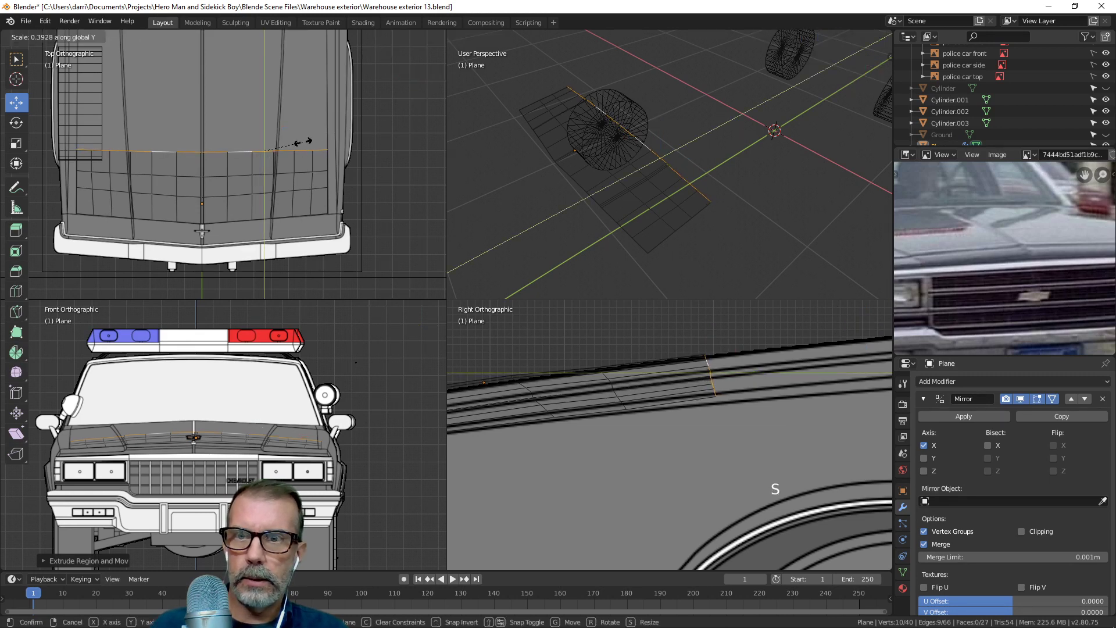
click(303, 141)
Select the rear edge's centreline vertex in vertex mode and snap the 3D cursor to it.
scroll(760, 371, up, 3)
shift+middle_drag(760, 371, 644, 427)
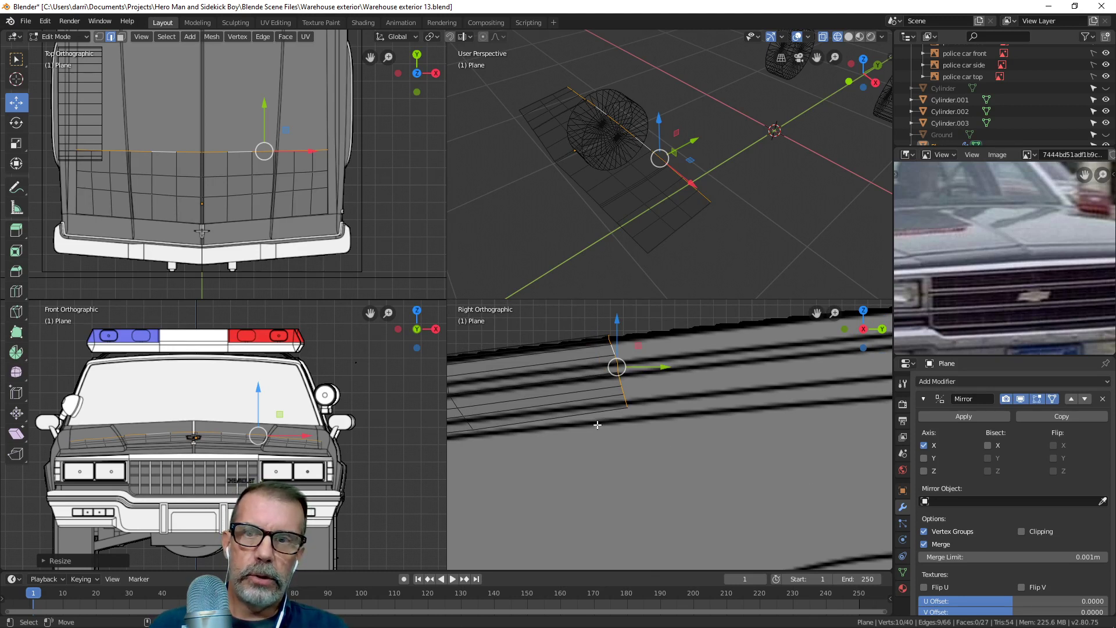
scroll(353, 216, up, 2)
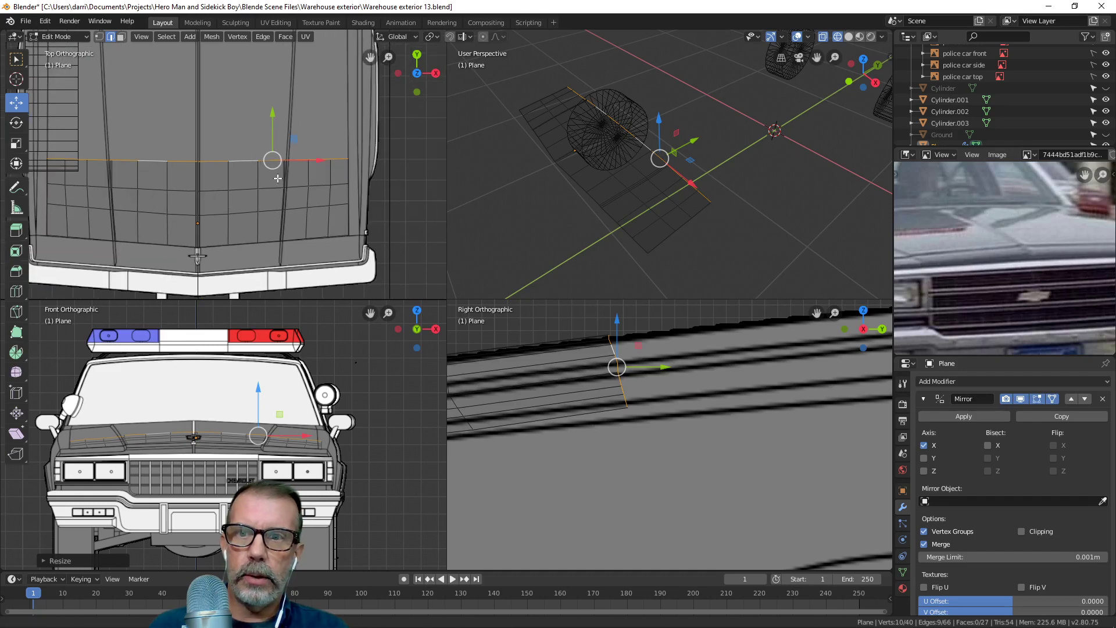
shift+middle_drag(192, 148, 194, 185)
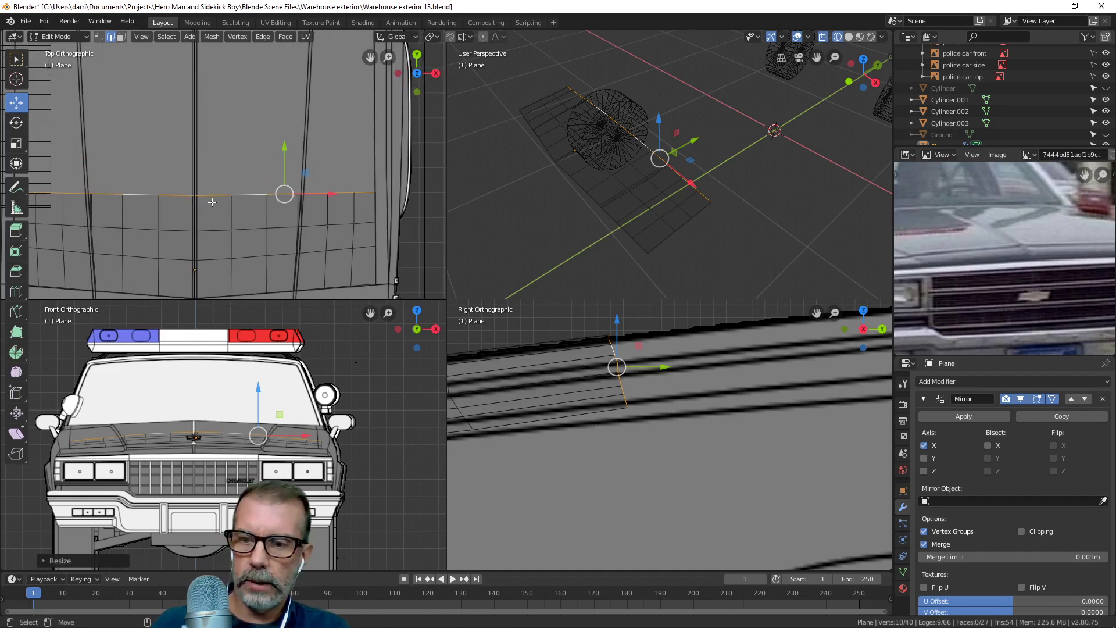
key(1)
click(194, 195)
scroll(194, 194, up, 4)
shift+scroll(195, 195, up, 1)
shift+middle_drag(273, 191, 357, 183)
click(276, 231)
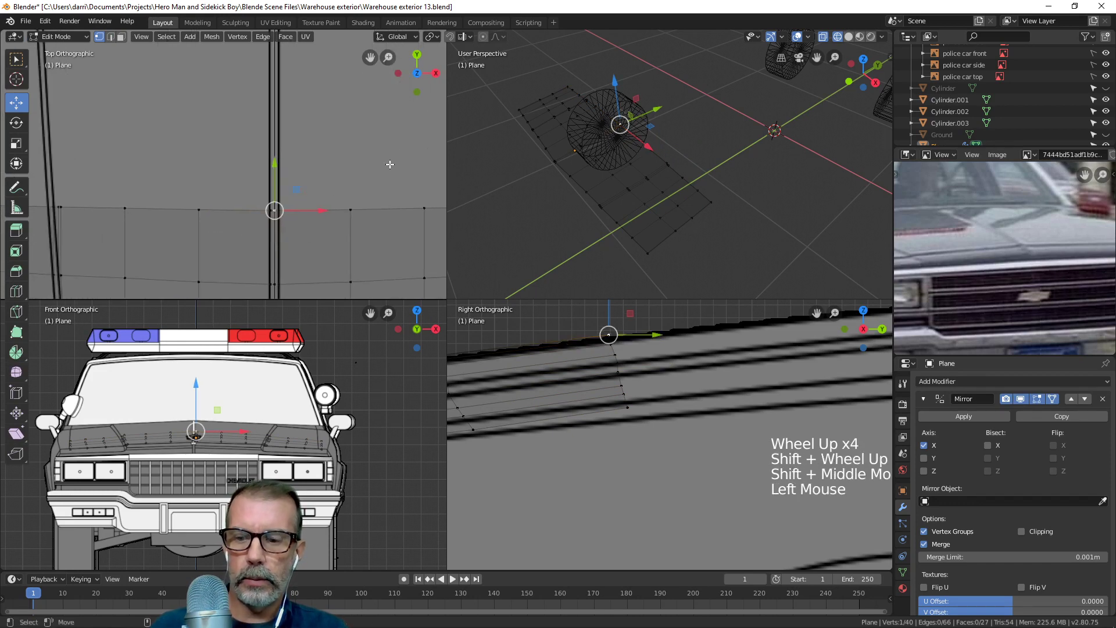
key(shift+s)
Select the hood mesh's rear edge loop in edit mode and set the transform pivot point to the 3D Cursor.
scroll(382, 165, down, 1)
scroll(381, 166, down, 3)
key(Tab)
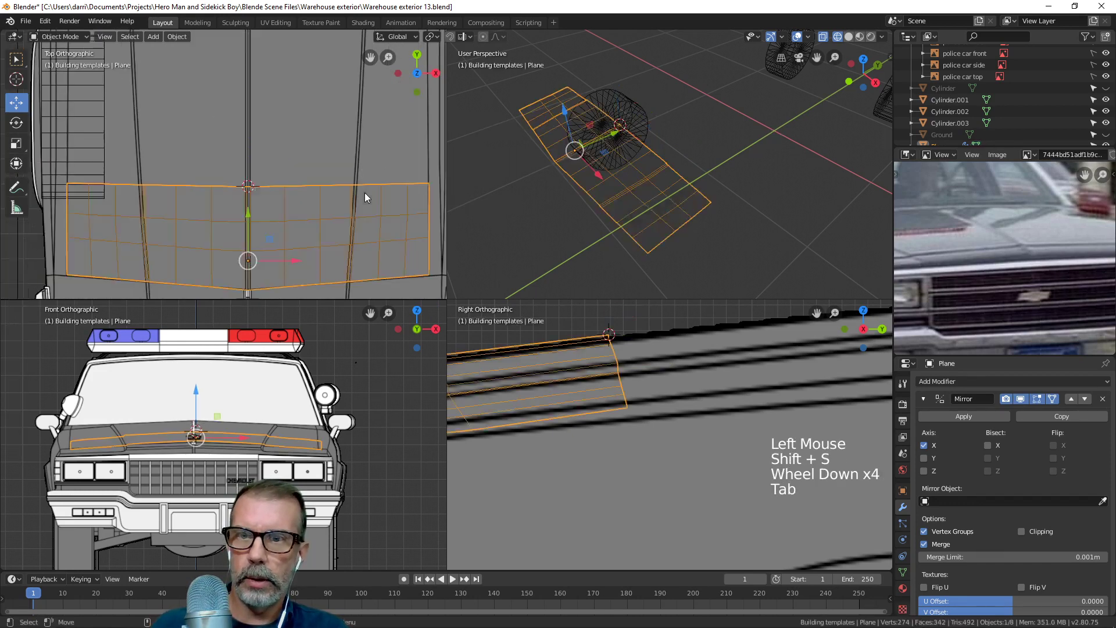
key(Tab)
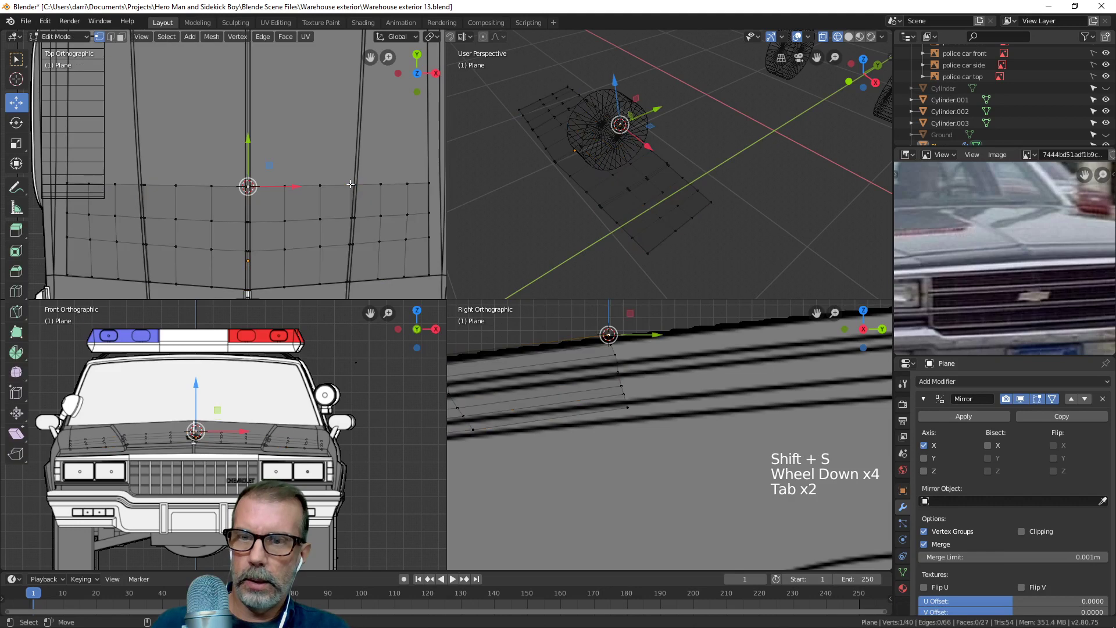
alt+click(318, 185)
shift+middle_drag(860, 200, 874, 213)
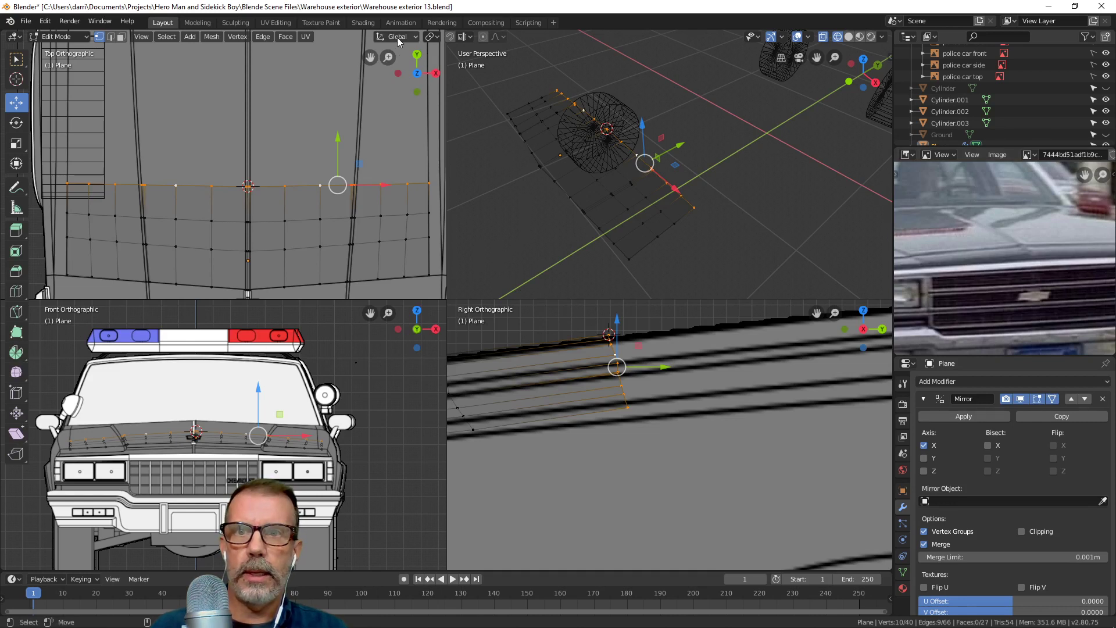
click(431, 36)
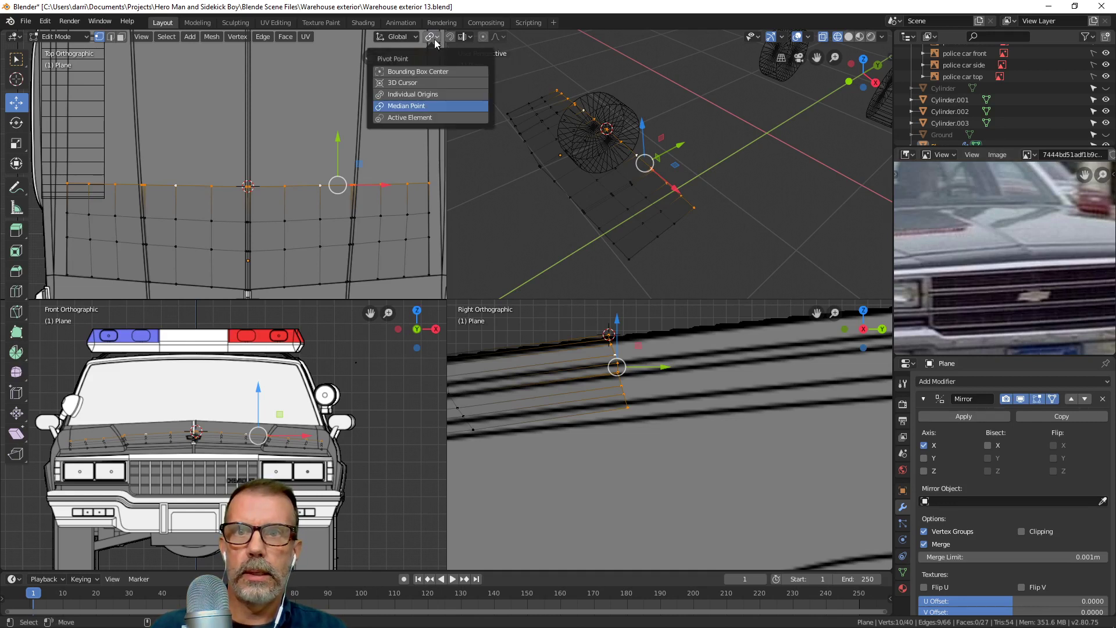
click(416, 83)
Scale the rear edge loop to about 1.13 along Z in the side view to reach the fender line.
shift+middle_drag(703, 385, 723, 404)
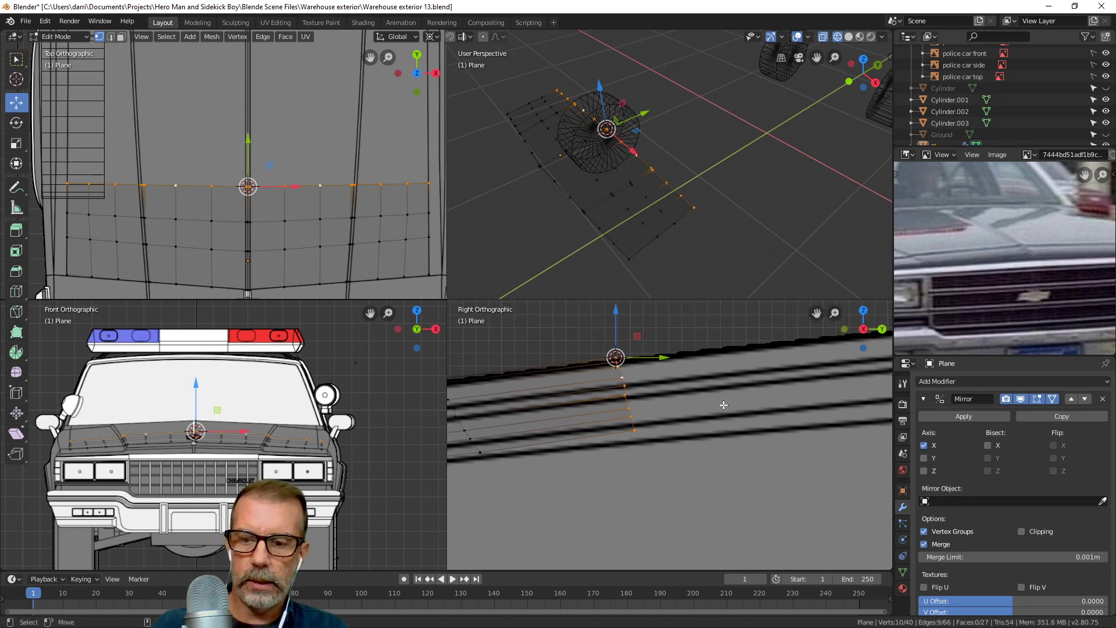
key(s)
key(z)
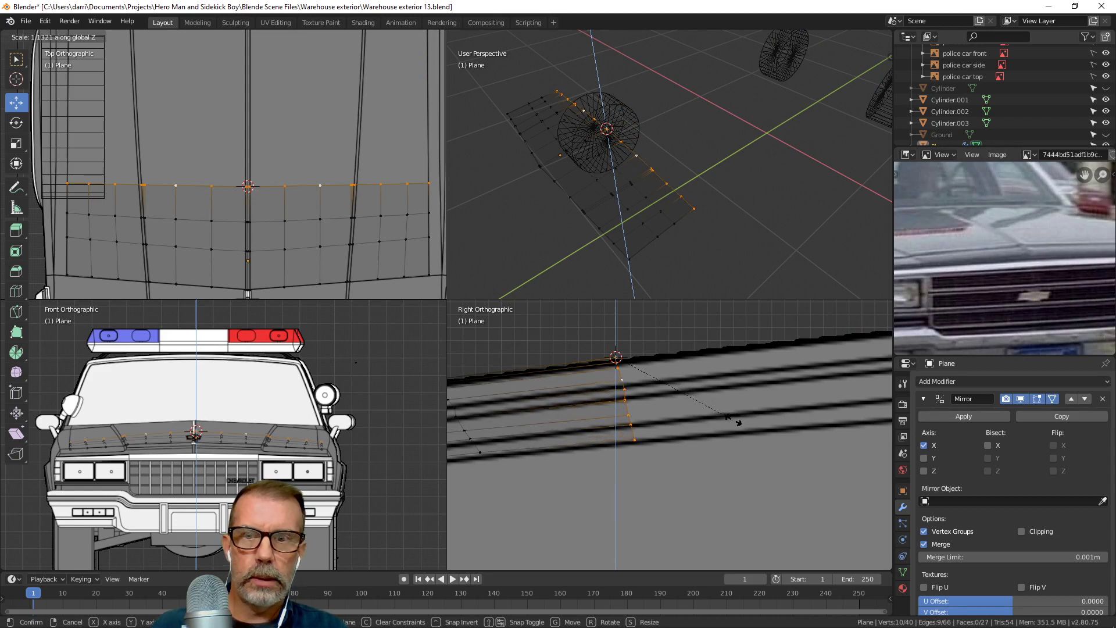
click(737, 422)
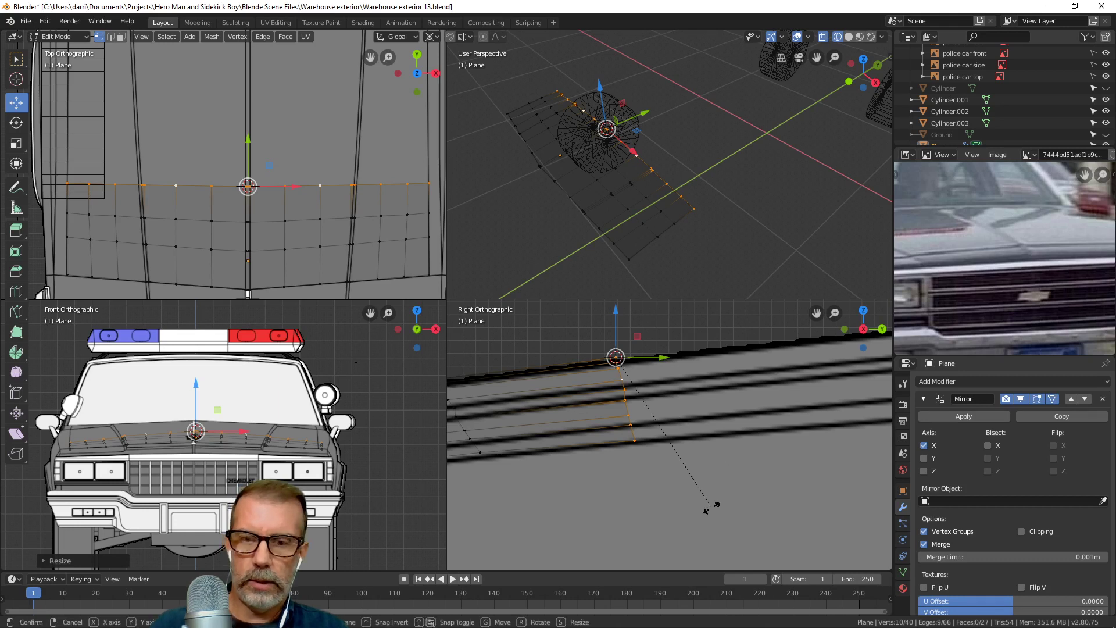
Rotate the rear edge loop in the side view so its outer end swings rearward, and scale it to about 1.02 along Z.
key(r)
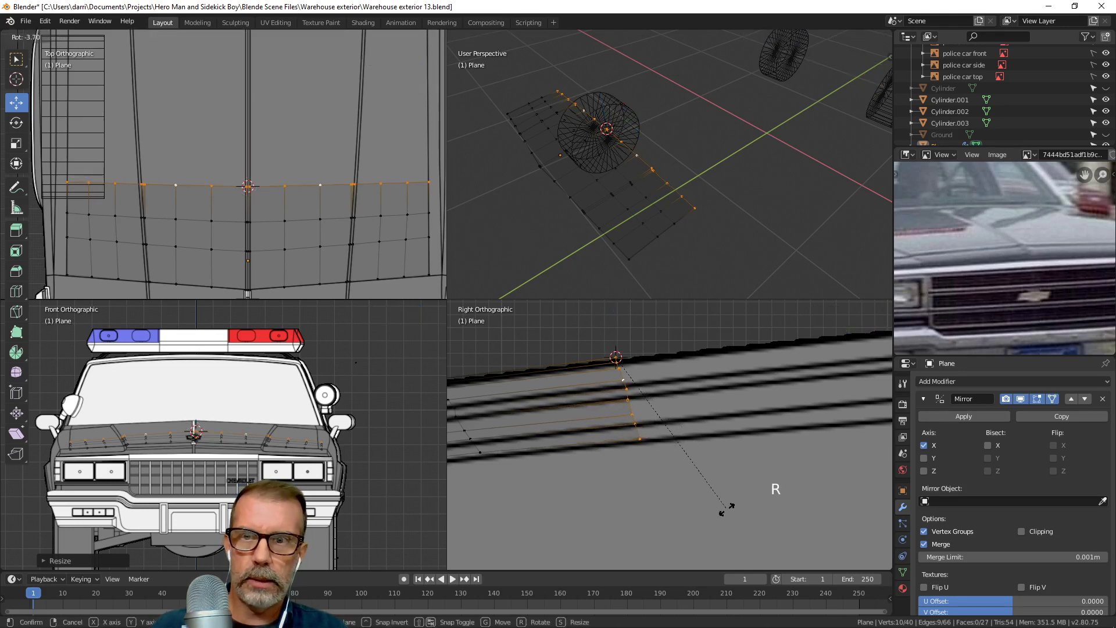
click(749, 511)
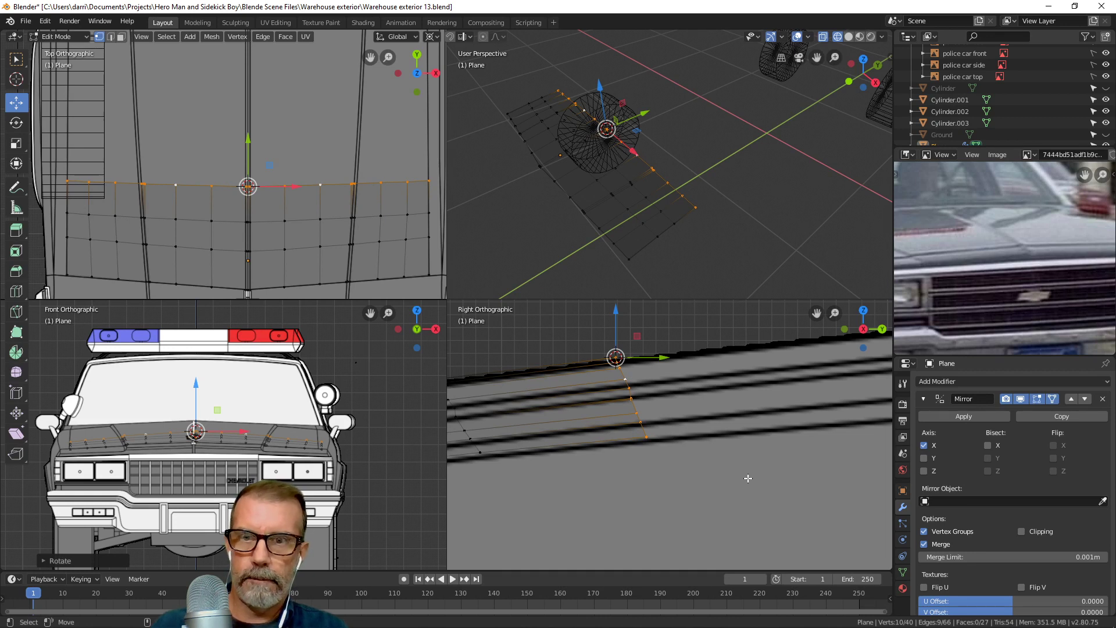
key(s)
key(z)
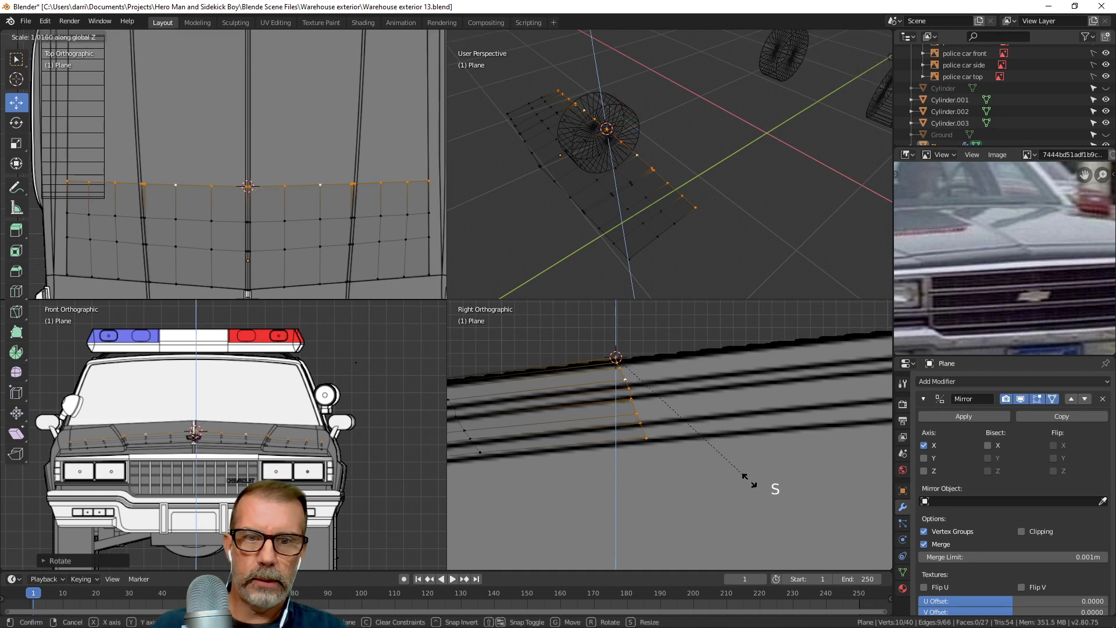
click(749, 481)
key(alt+a)
Switch to solid shading and a single perspective view, and examine the hood surface's rows and crease up close.
scroll(338, 202, down, 2)
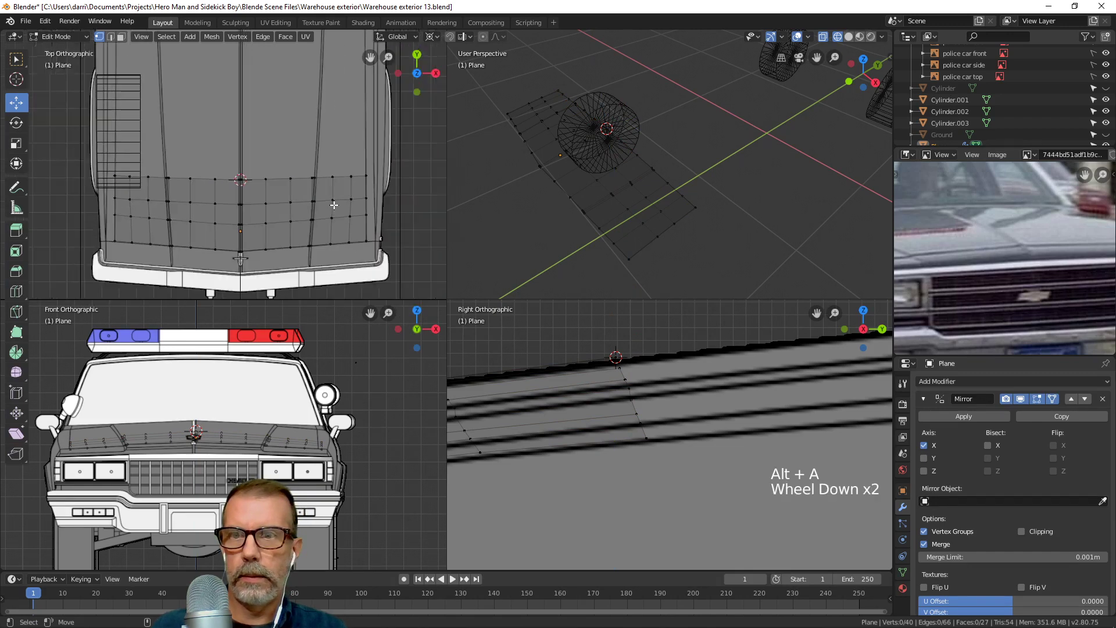
key(z)
click(639, 242)
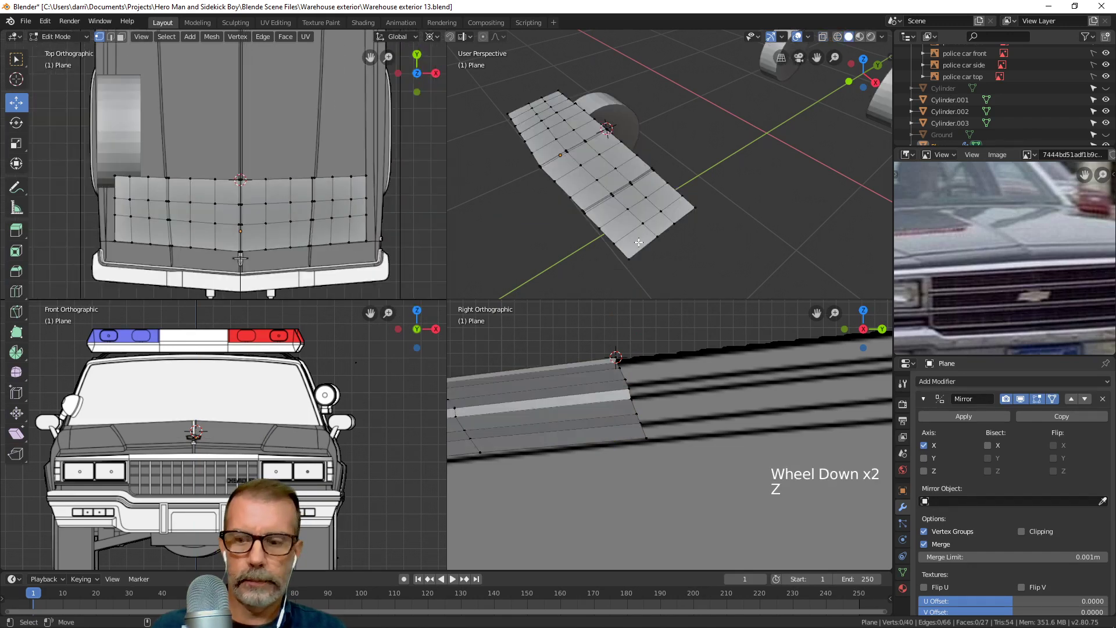
key(ctrl+alt+q)
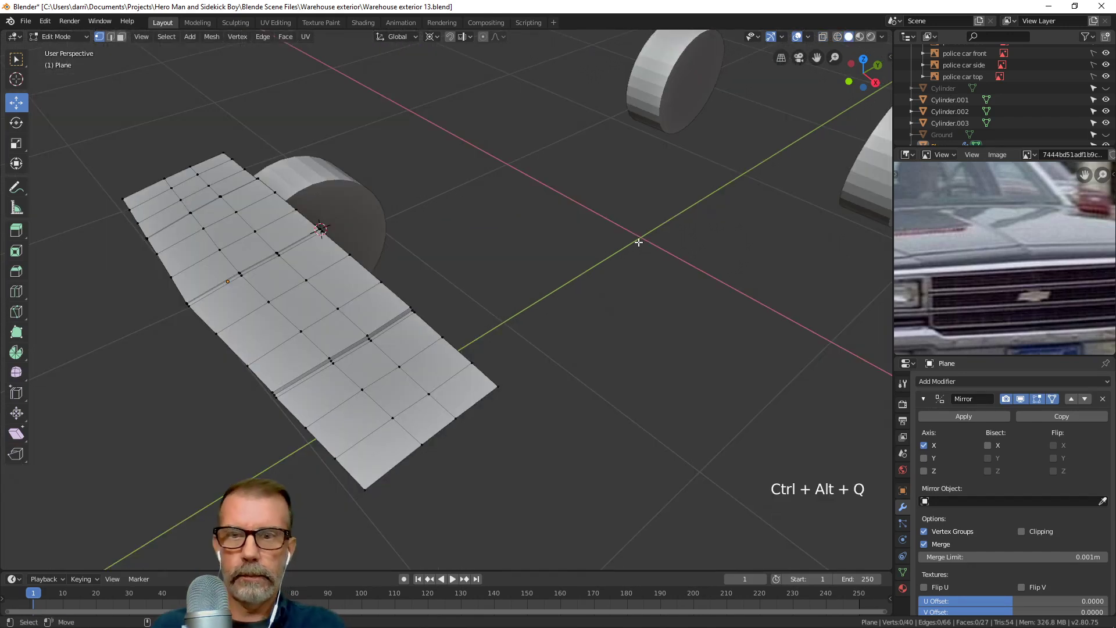
key(Tab)
scroll(453, 345, down, 4)
mouse_move(450, 343)
middle_down()
mouse_move(424, 316)
mouse_move(396, 330)
mouse_move(504, 329)
mouse_move(490, 334)
mouse_move(416, 305)
mouse_move(461, 316)
mouse_move(455, 326)
middle_up()
scroll(459, 340, up, 4)
key(Tab)
scroll(416, 305, up, 2)
scroll(416, 305, up, 2)
scroll(451, 329, up, 1)
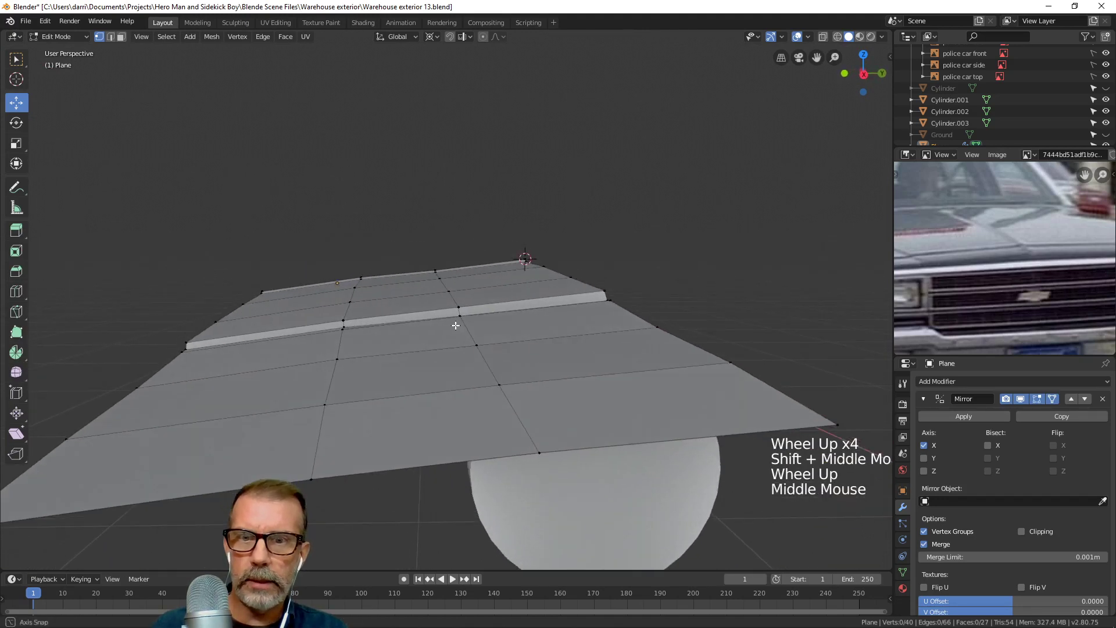
Set the pivot to Median Point and raise the edge loop just ahead of the rear edge slightly along Z in the side view.
key(KP_3)
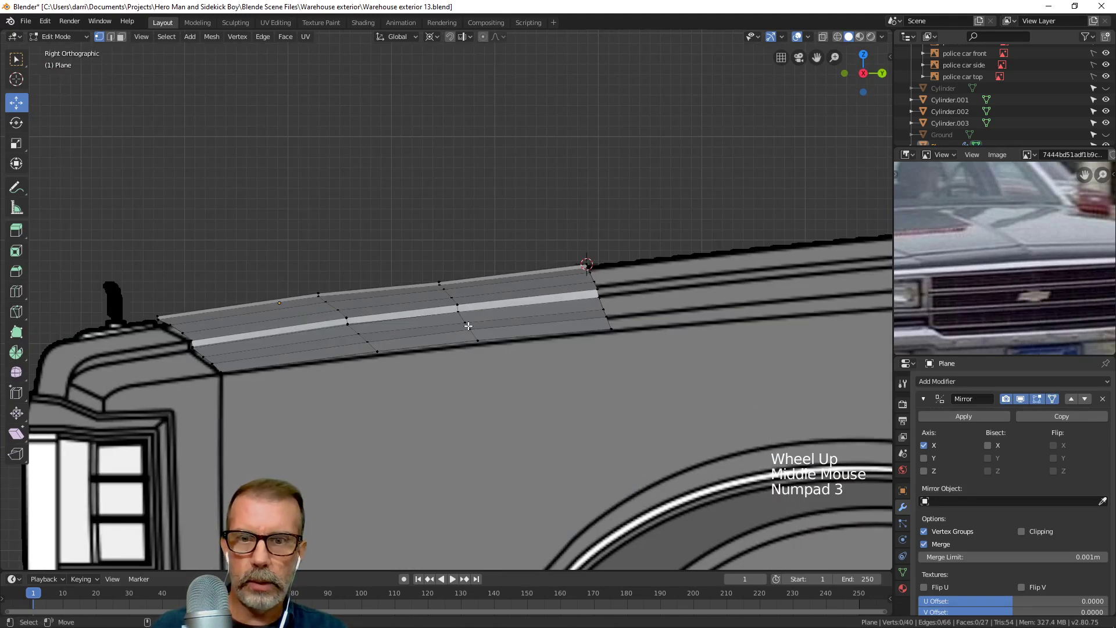
alt+click(468, 324)
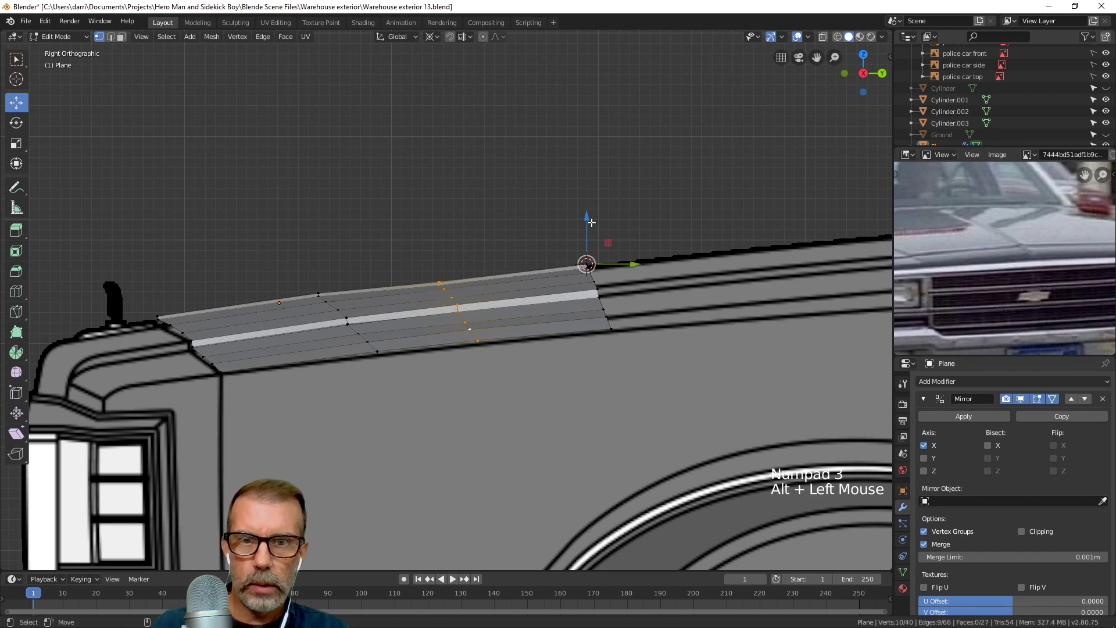
click(398, 36)
mouse_move(430, 37)
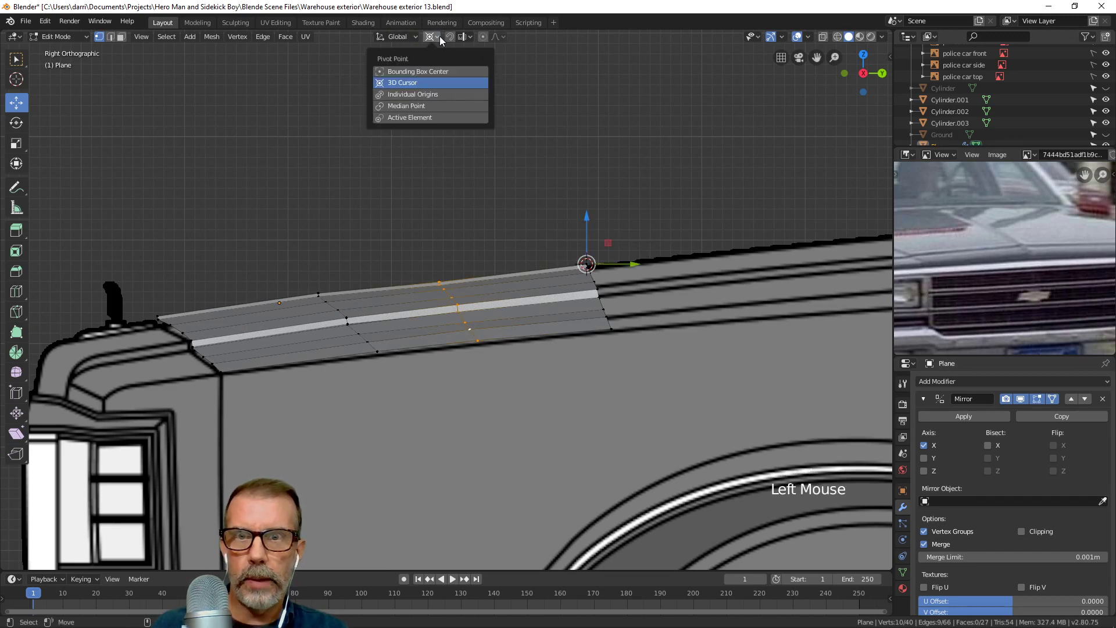
click(414, 108)
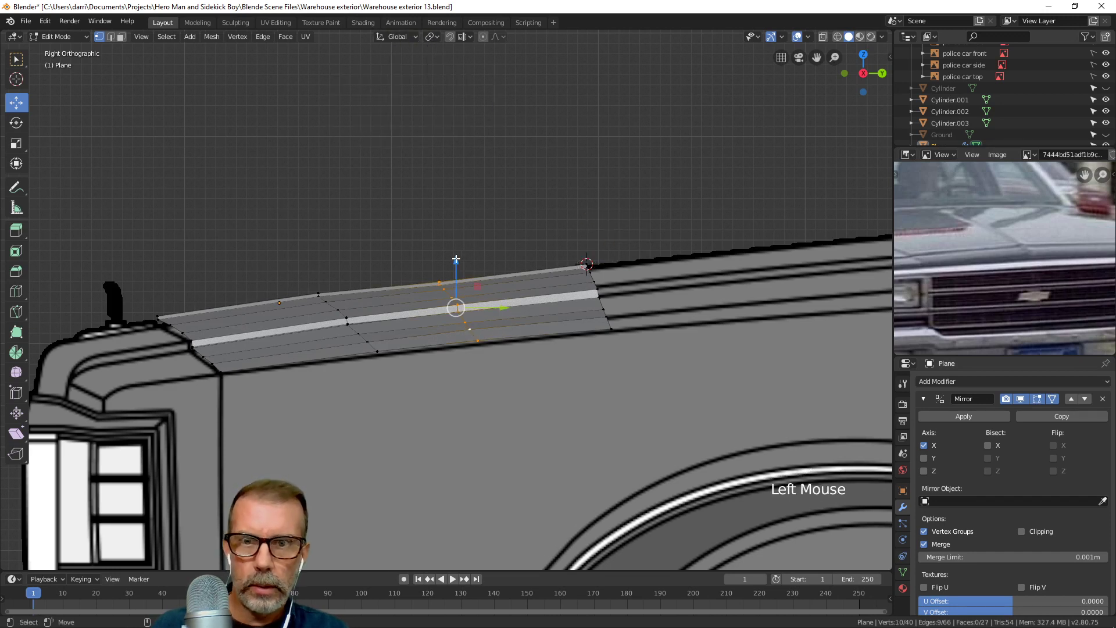
drag(456, 260, 457, 257)
key(alt+a)
key(Tab)
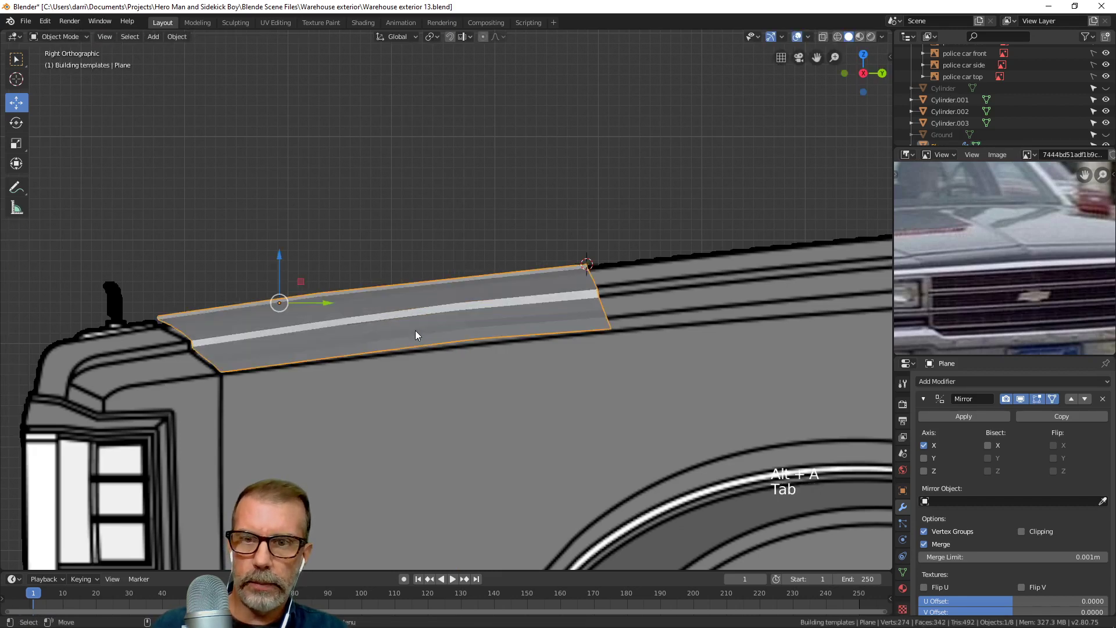
In top view with wireframe shading, box-select the rear edge's crease vertices and move them sideways onto the hood's crease line.
scroll(415, 330, down, 4)
middle_drag(415, 330, 518, 343)
scroll(394, 334, down, 2)
key(KP_7)
key(Tab)
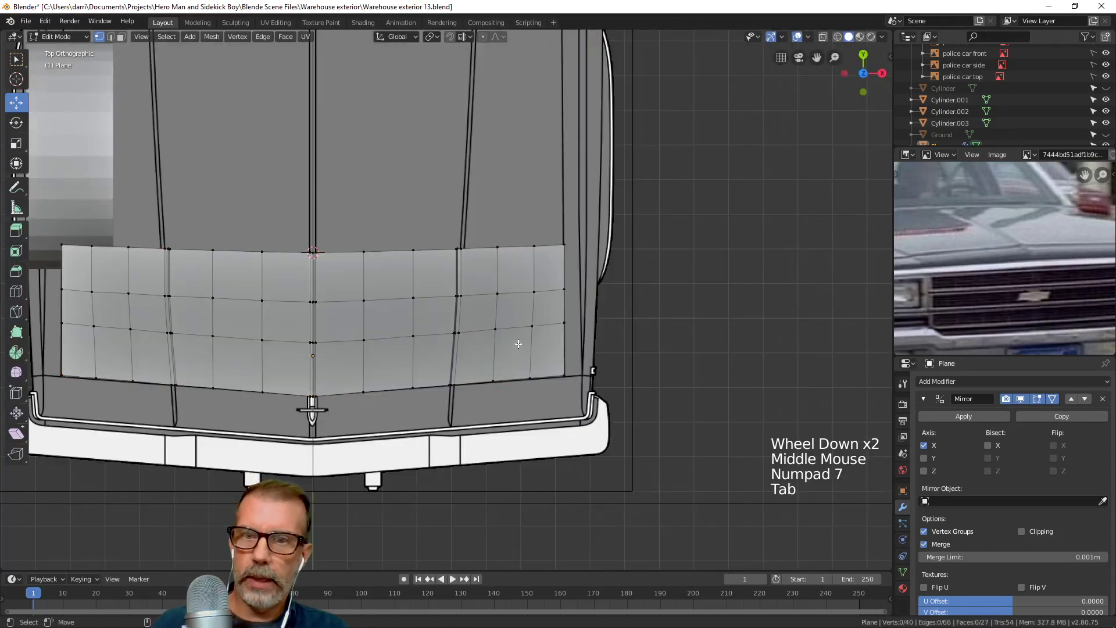
scroll(454, 256, up, 5)
shift+middle_drag(483, 247, 469, 294)
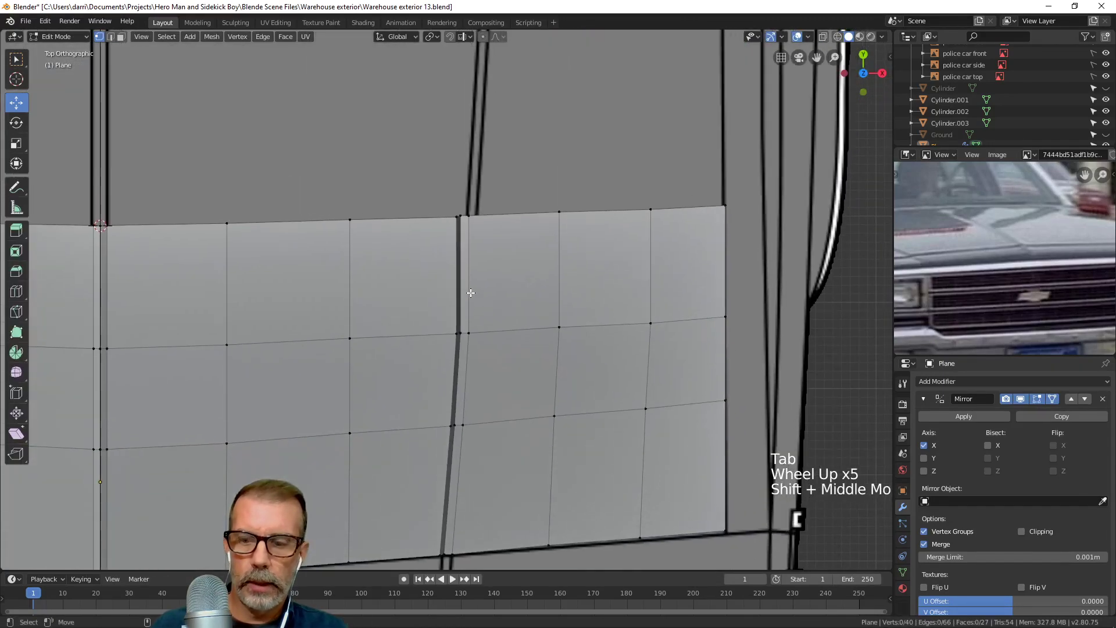
key(z)
click(388, 293)
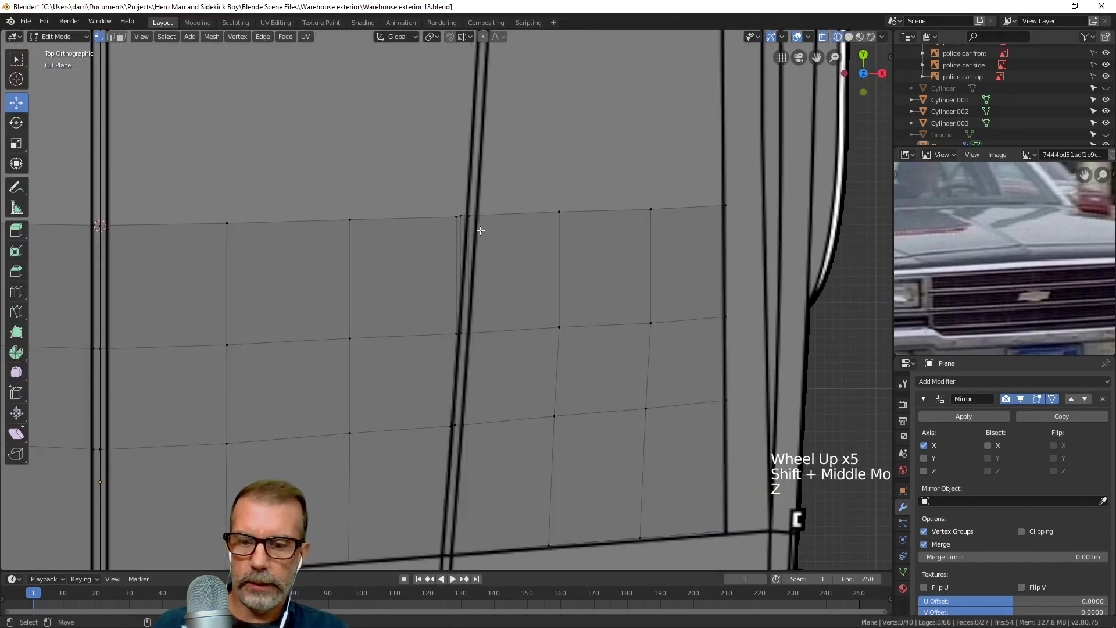
key(b)
drag(428, 179, 487, 333)
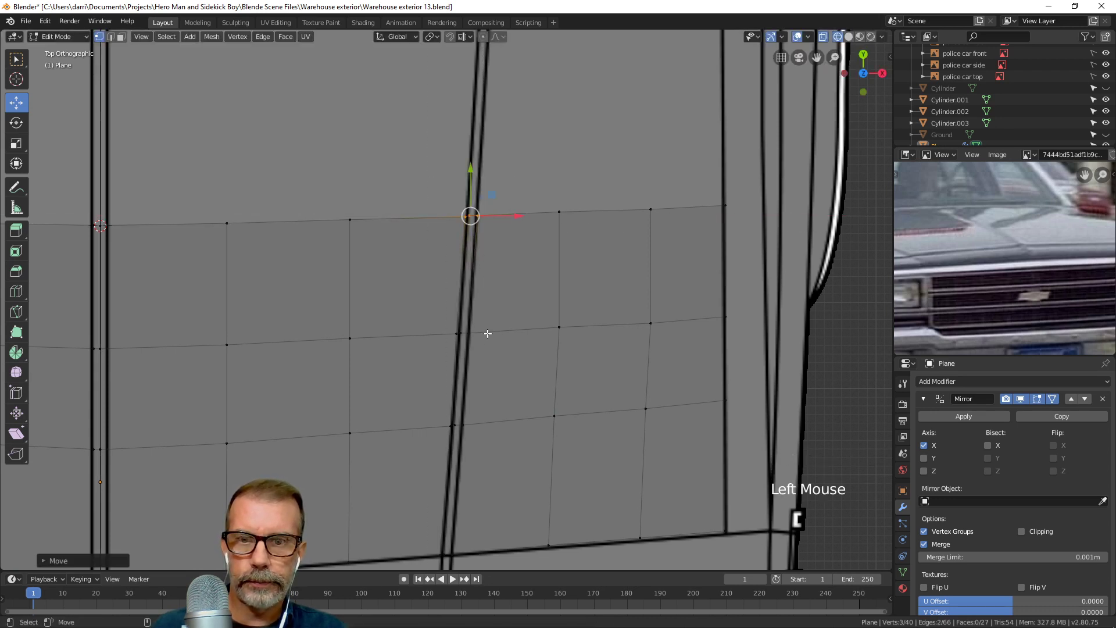
Box-select the crease vertices one row ahead of the rear edge and shift them onto the hood's crease line.
key(alt+a)
key(b)
drag(430, 302, 510, 338)
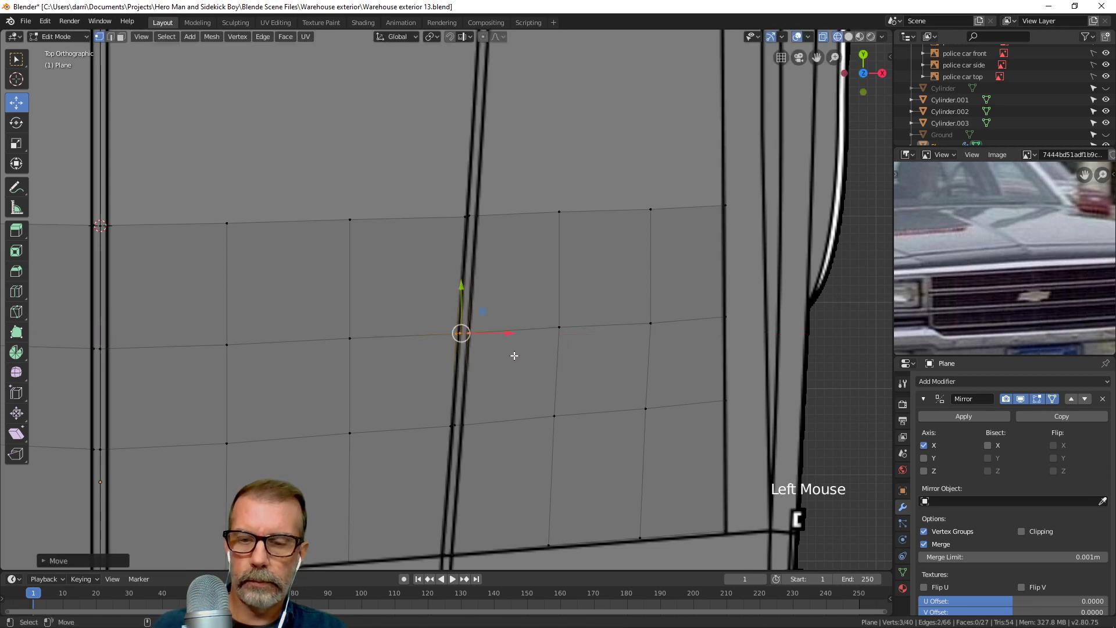
key(alt+z)
key(alt+z)
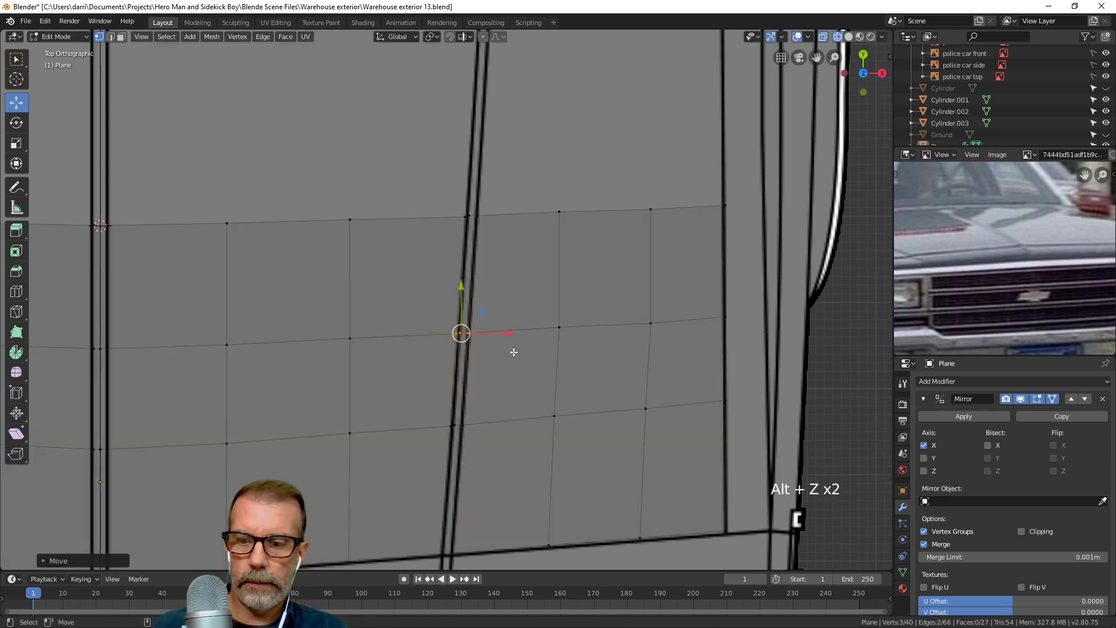
Return to solid shading and object mode and examine the hood surface in perspective.
key(z)
scroll(544, 329, down, 3)
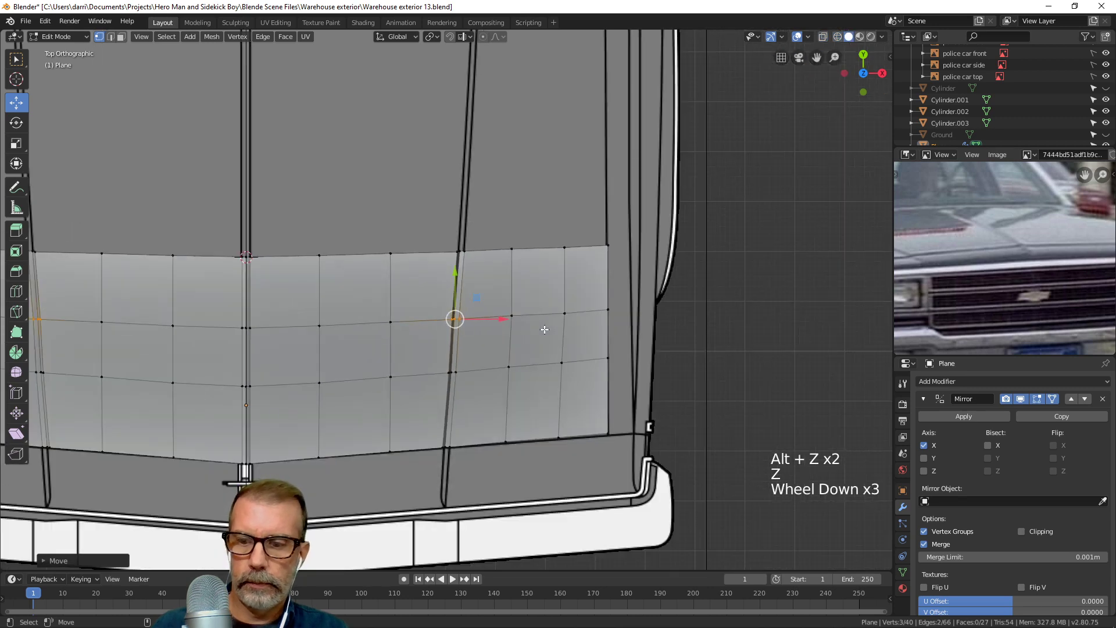
key(alt+a)
key(Tab)
scroll(553, 329, down, 3)
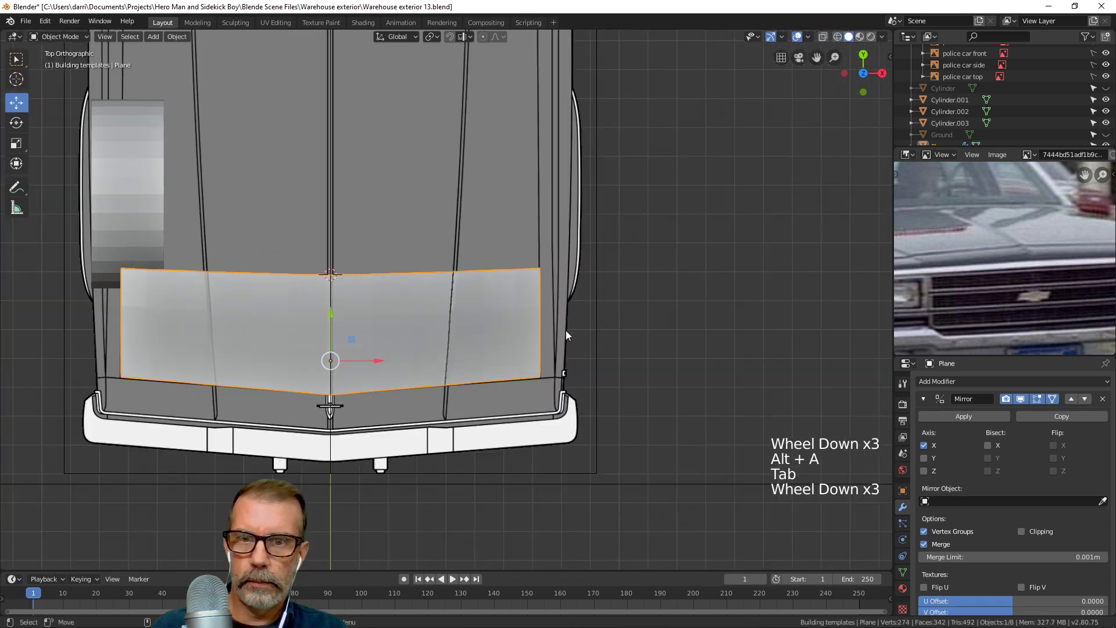
middle_drag(566, 330, 564, 292)
scroll(493, 268, up, 3)
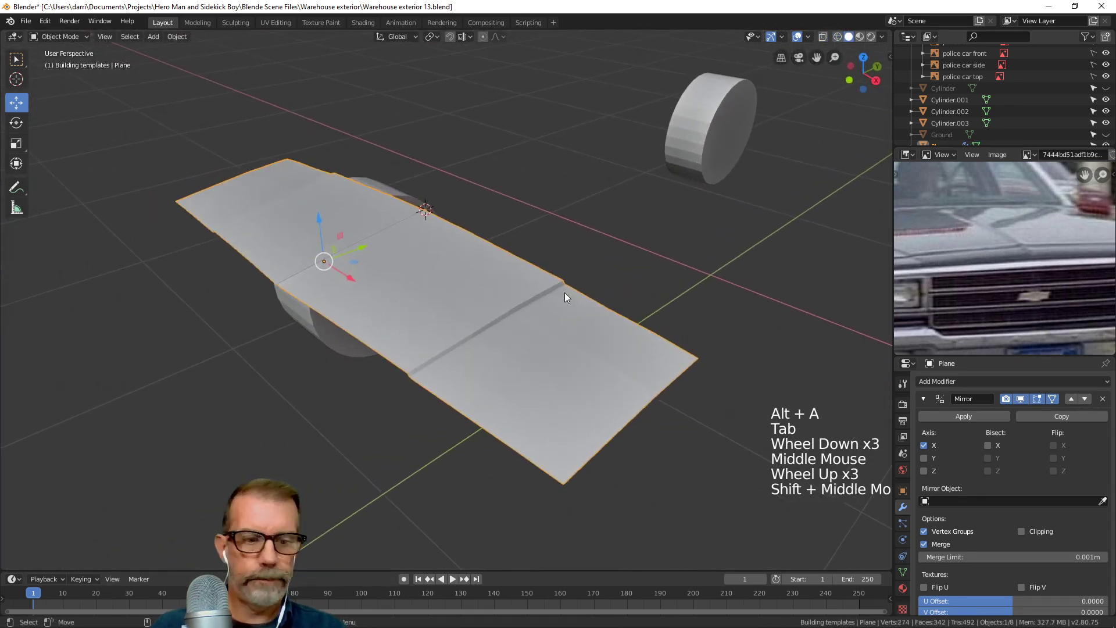
key(q)
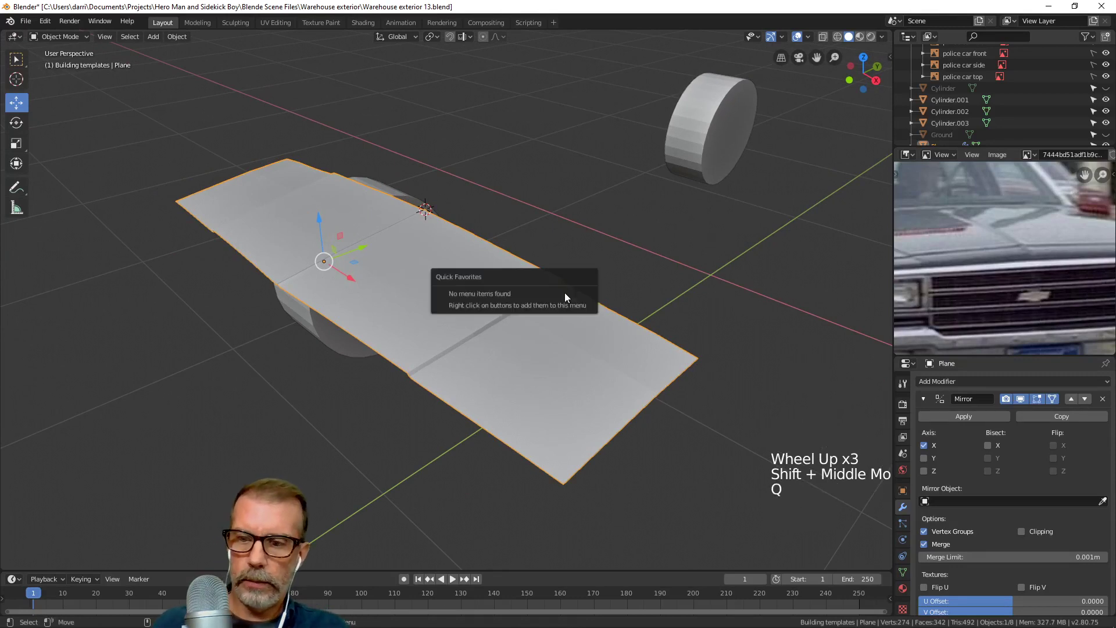
key(Escape)
Restore the four-view layout and nudge the outer vertex one row ahead of the rear edge onto the fender line in the side view.
key(ctrl+alt+q)
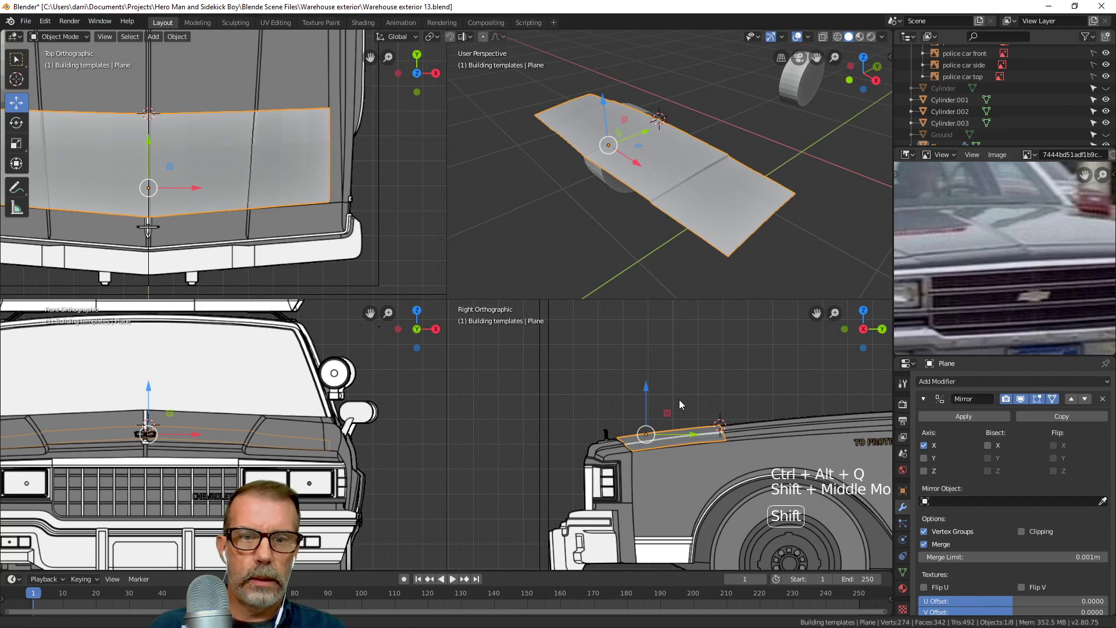
shift+middle_drag(679, 399, 642, 368)
shift+middle_drag(292, 112, 357, 145)
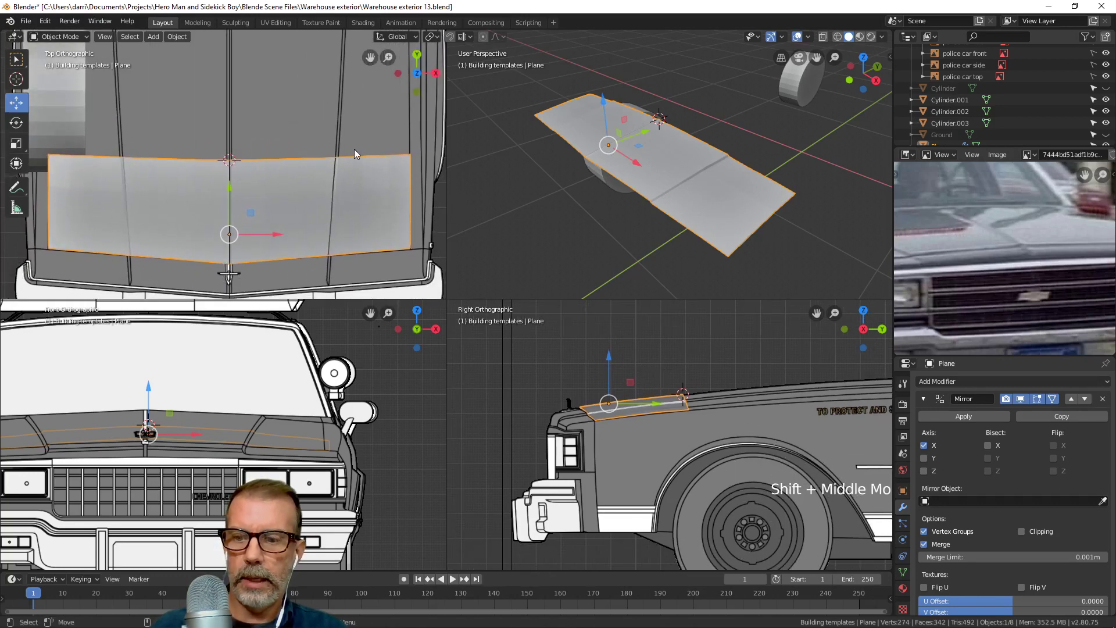
key(Tab)
alt+click(289, 157)
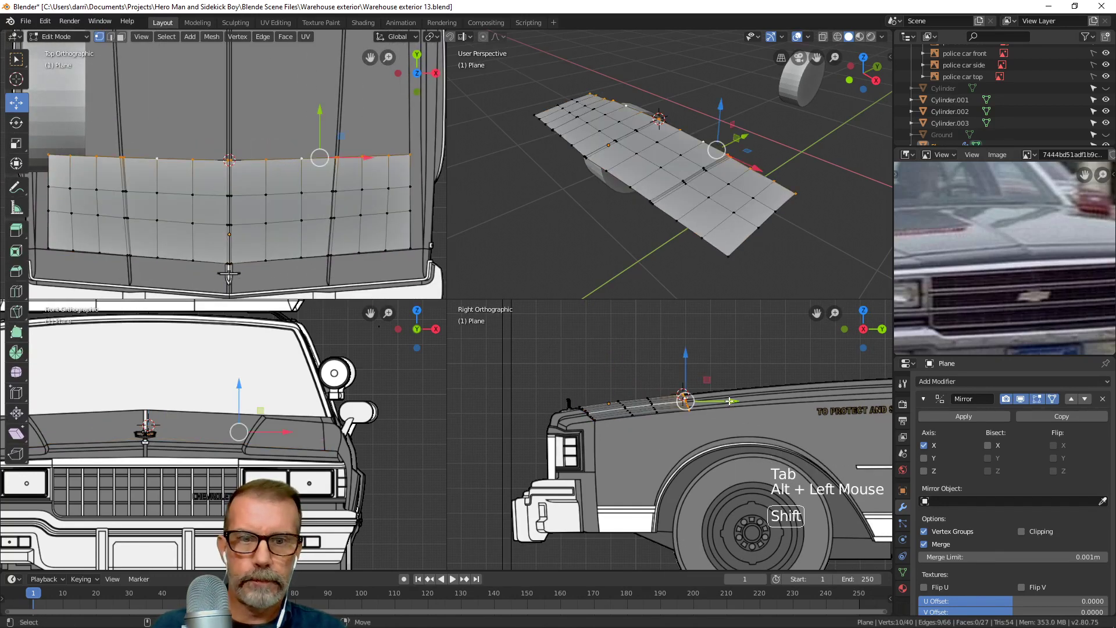
shift+middle_drag(750, 523, 662, 488)
scroll(659, 455, up, 4)
scroll(663, 468, up, 2)
click(563, 462)
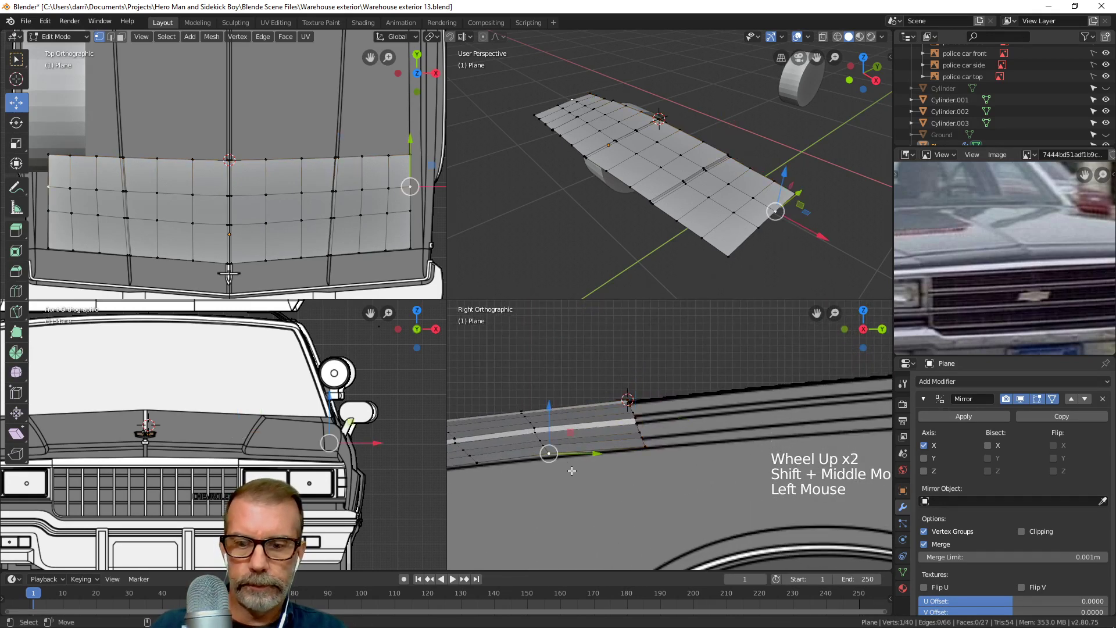
key(g)
click(573, 464)
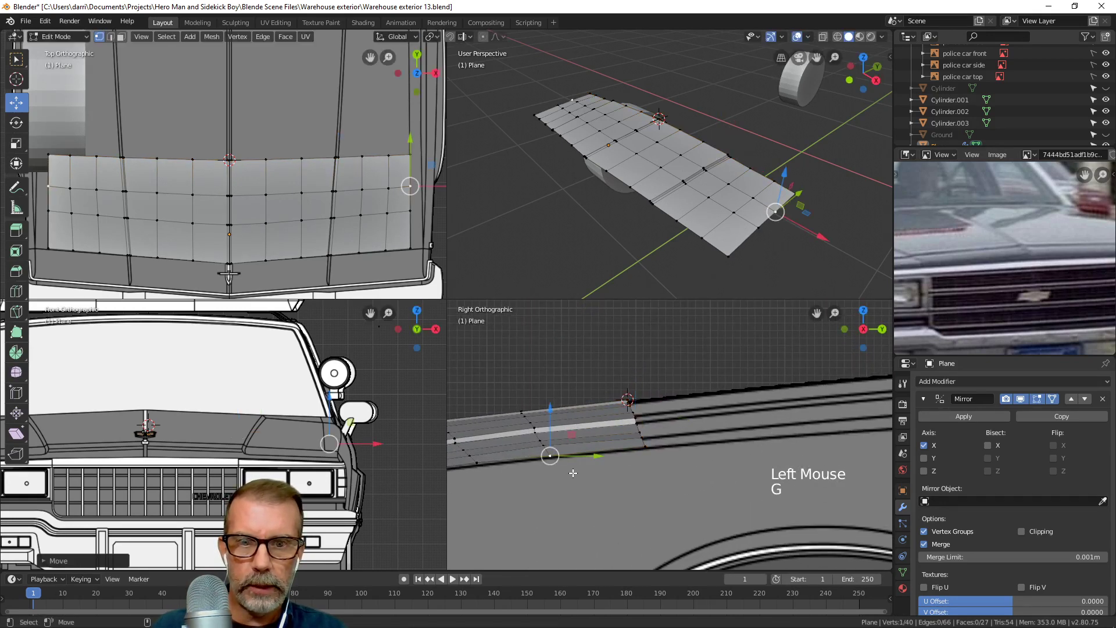
Extrude the hood's rear edge loop one row rearward along the side reference and scale it along Z to fit the body lines.
alt+click(641, 427)
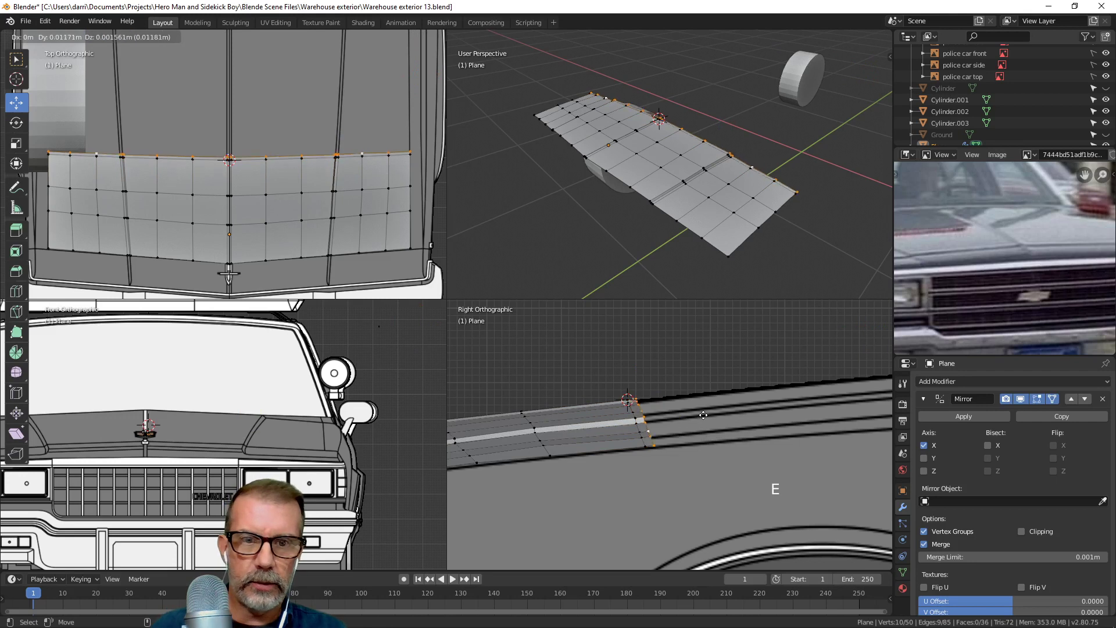
click(788, 408)
shift+middle_drag(821, 420, 754, 433)
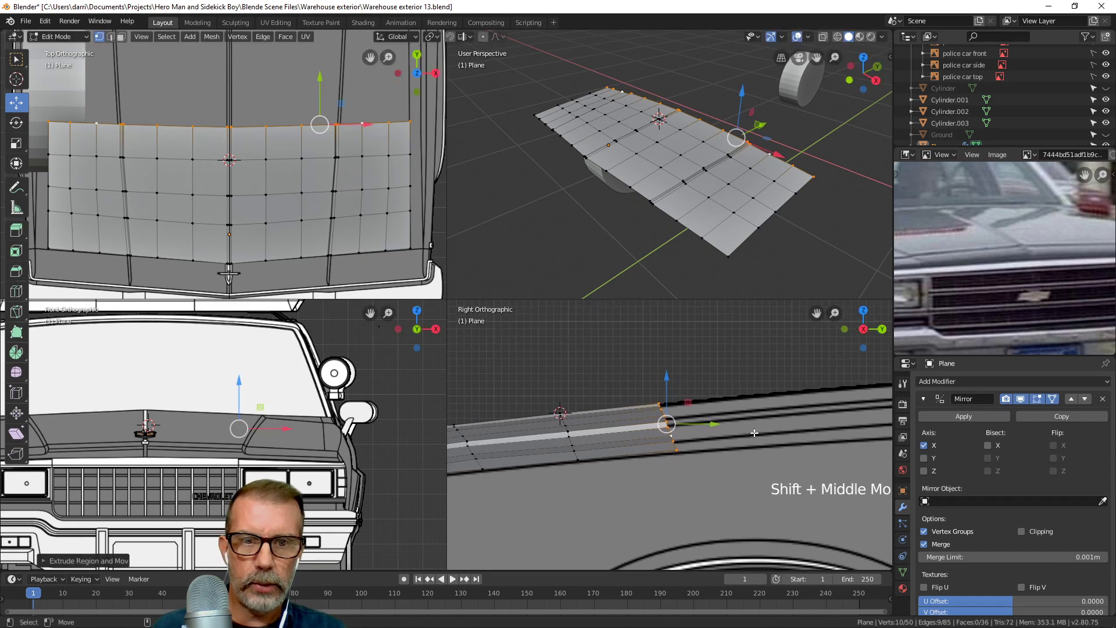
key(s)
key(z)
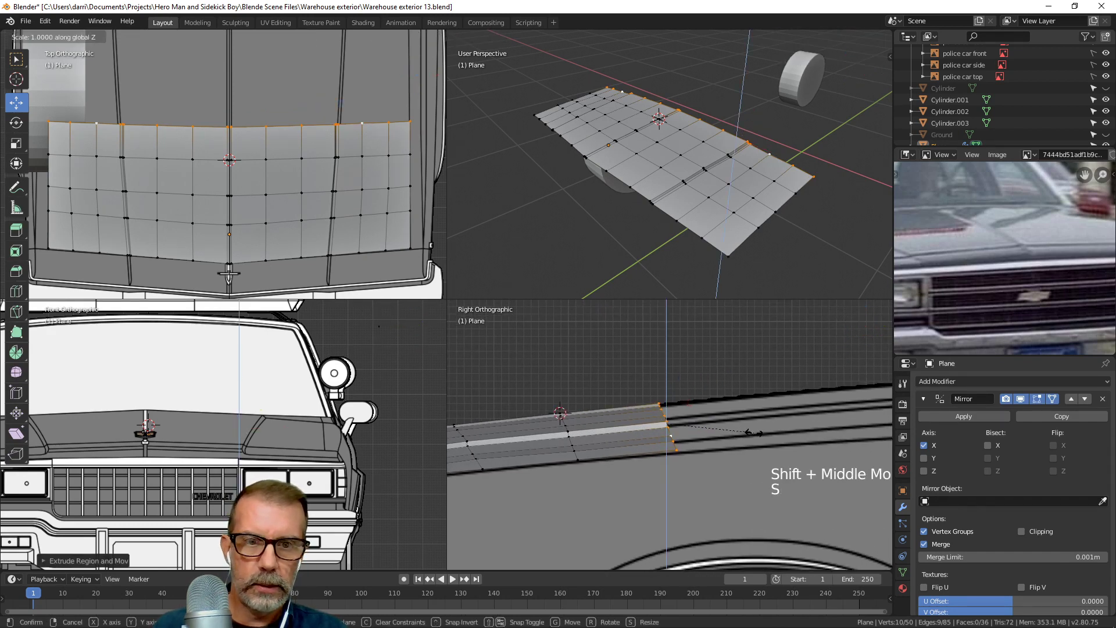
click(756, 436)
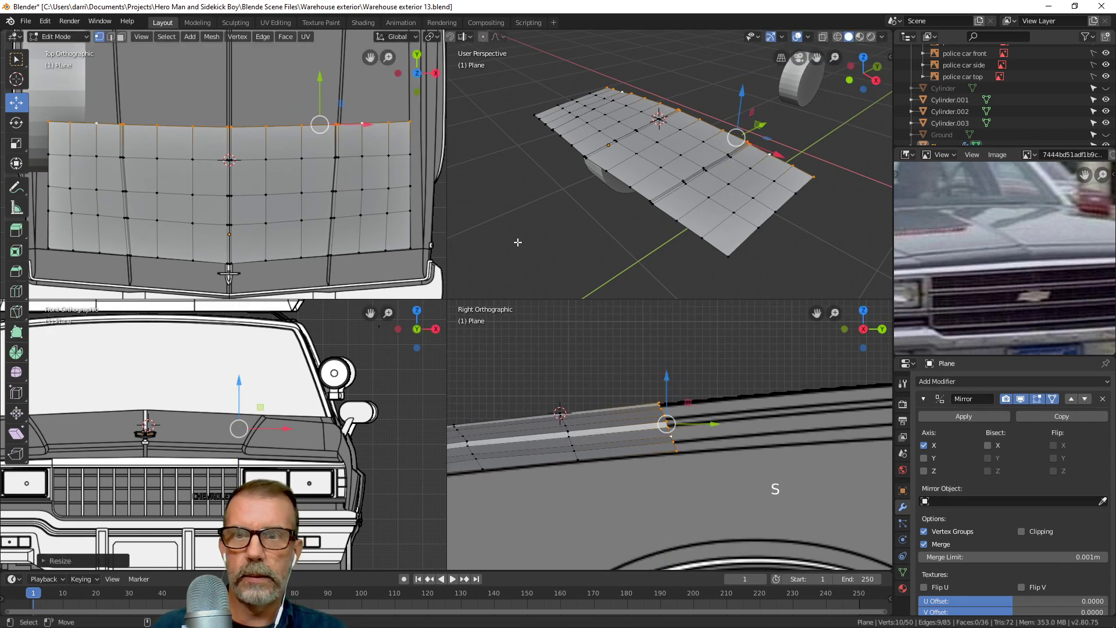
Switch to wireframe shading and, in the top view, move the new rear row's crease vertices sideways onto the hood's crease line.
scroll(376, 126, up, 2)
shift+middle_drag(406, 126, 334, 209)
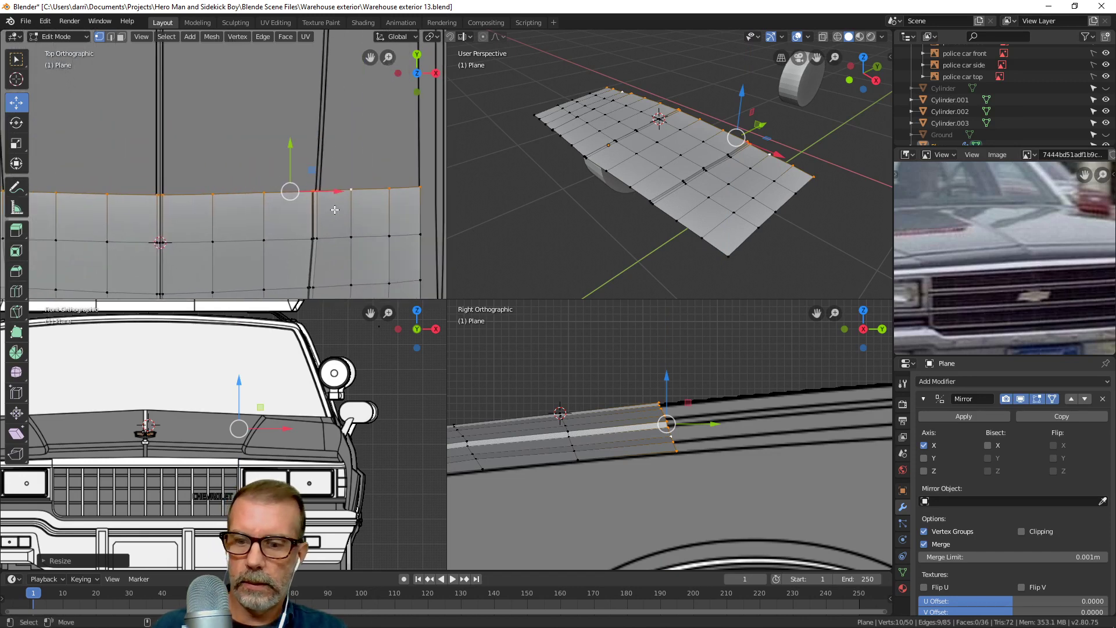
key(z)
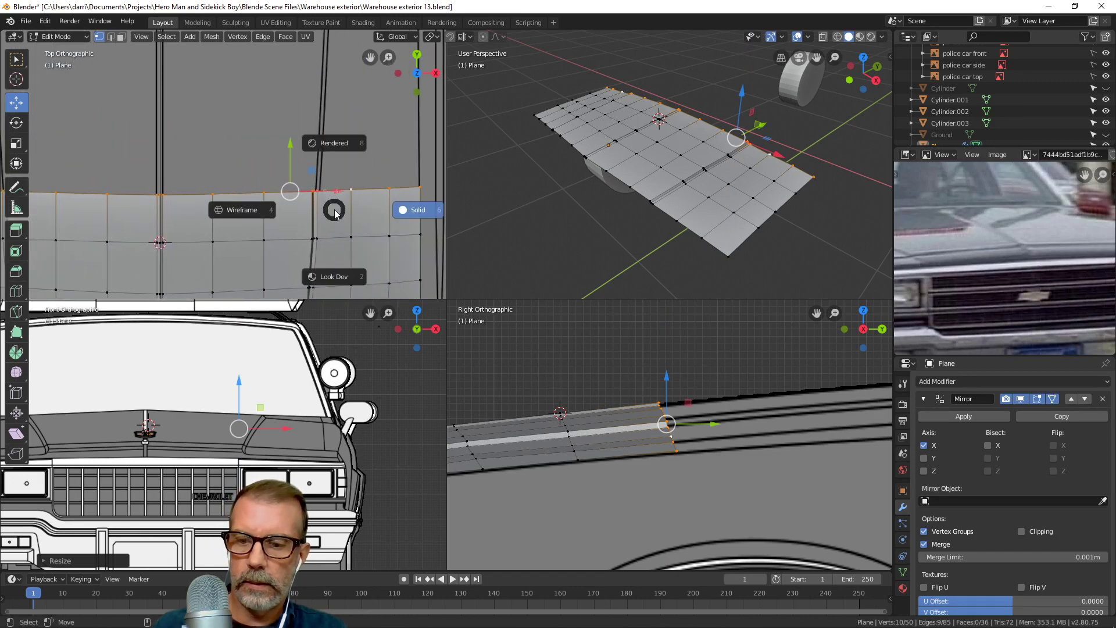
click(235, 210)
key(alt+a)
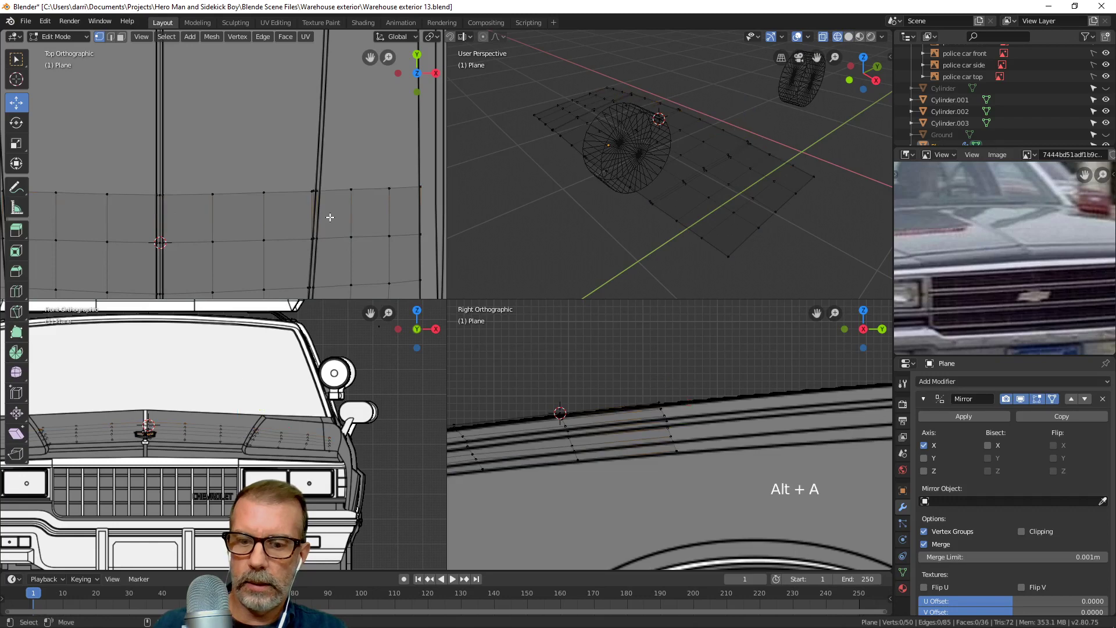
key(b)
drag(296, 180, 328, 206)
scroll(336, 209, up, 5)
shift+middle_drag(407, 226, 329, 188)
drag(329, 189, 345, 192)
Extrude the rear edge loop about 0.138 m rearward in the side view and scale it along Z by about 1.05.
scroll(345, 193, down, 6)
shift+middle_drag(334, 214, 404, 175)
key(alt+a)
scroll(351, 225, down, 3)
alt+click(295, 152)
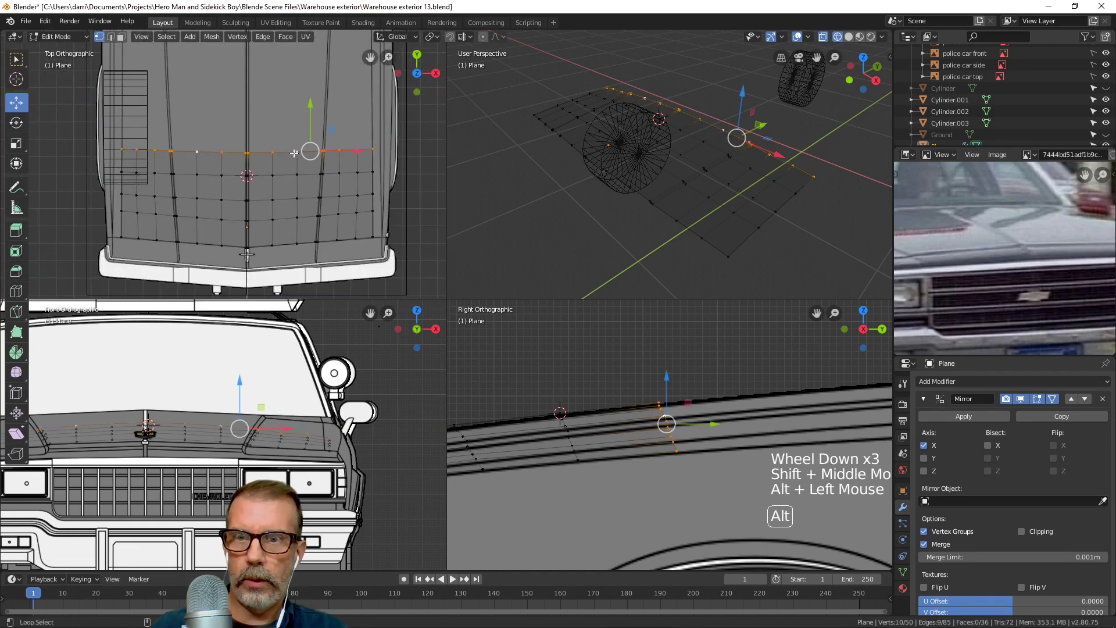
shift+middle_drag(723, 461, 661, 472)
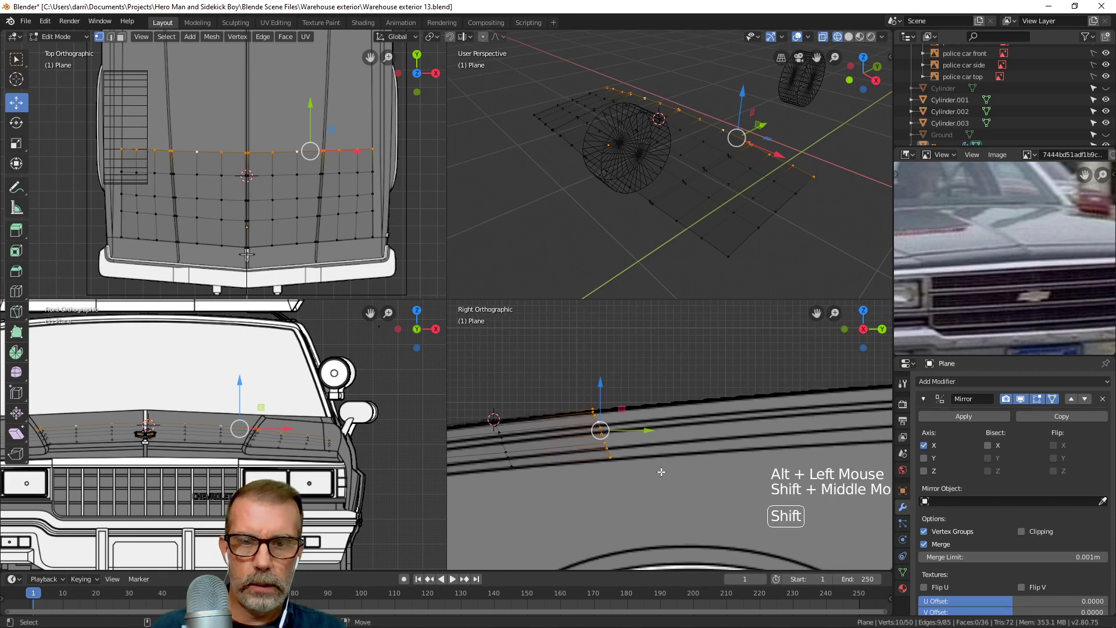
key(e)
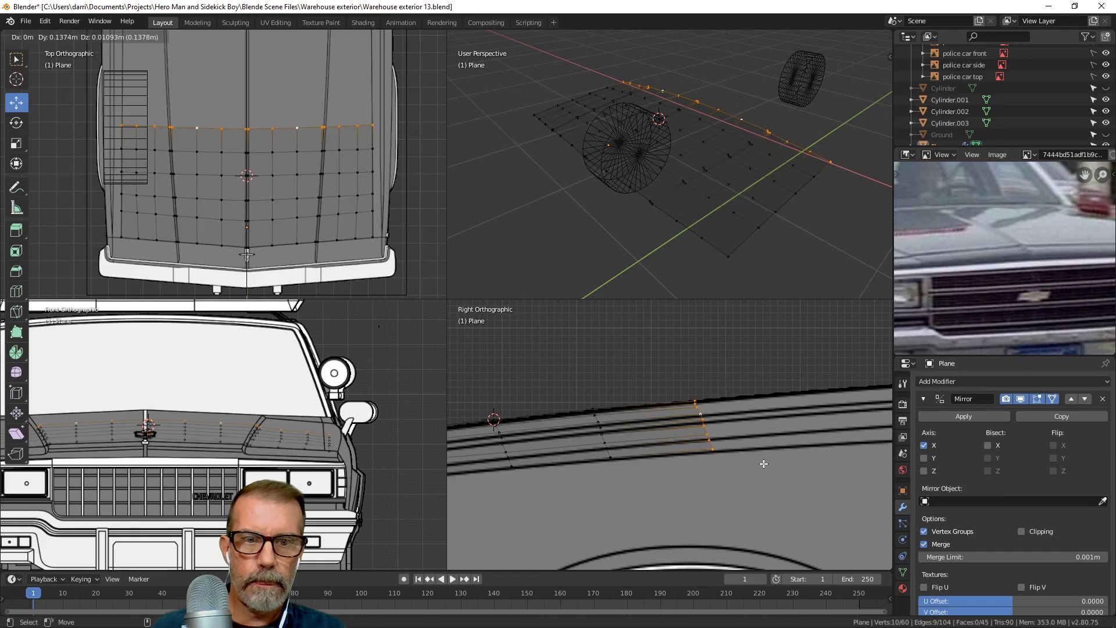
click(764, 464)
key(s)
key(z)
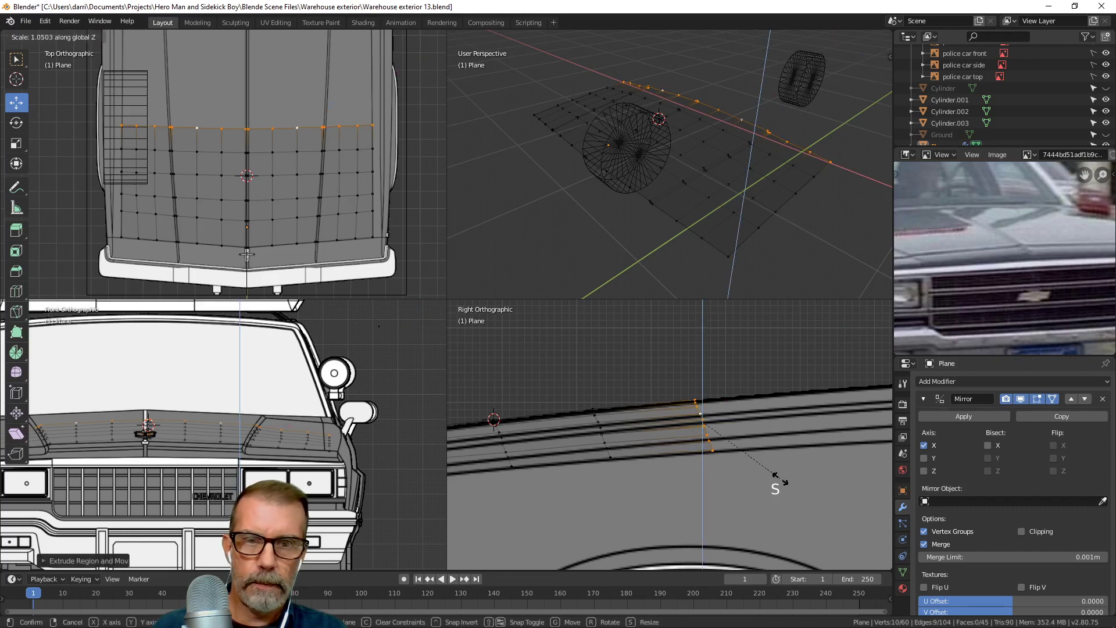
click(779, 478)
Box-select the crease vertices of the newly extruded rear row in the top view and shift them onto the hood's crease line.
scroll(400, 229, up, 2)
shift+middle_drag(400, 229, 289, 197)
scroll(250, 252, up, 5)
key(alt+a)
key(b)
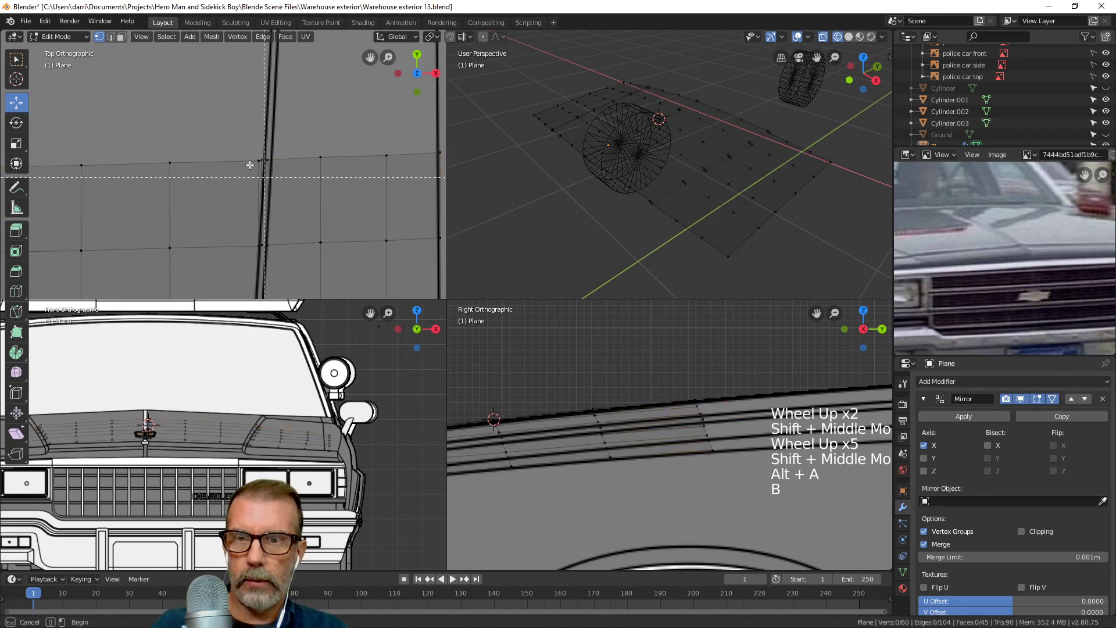
drag(250, 145, 319, 167)
Select the hood's whole rear edge loop and scale it down along Y to flatten its curve in the top view.
scroll(351, 207, down, 2)
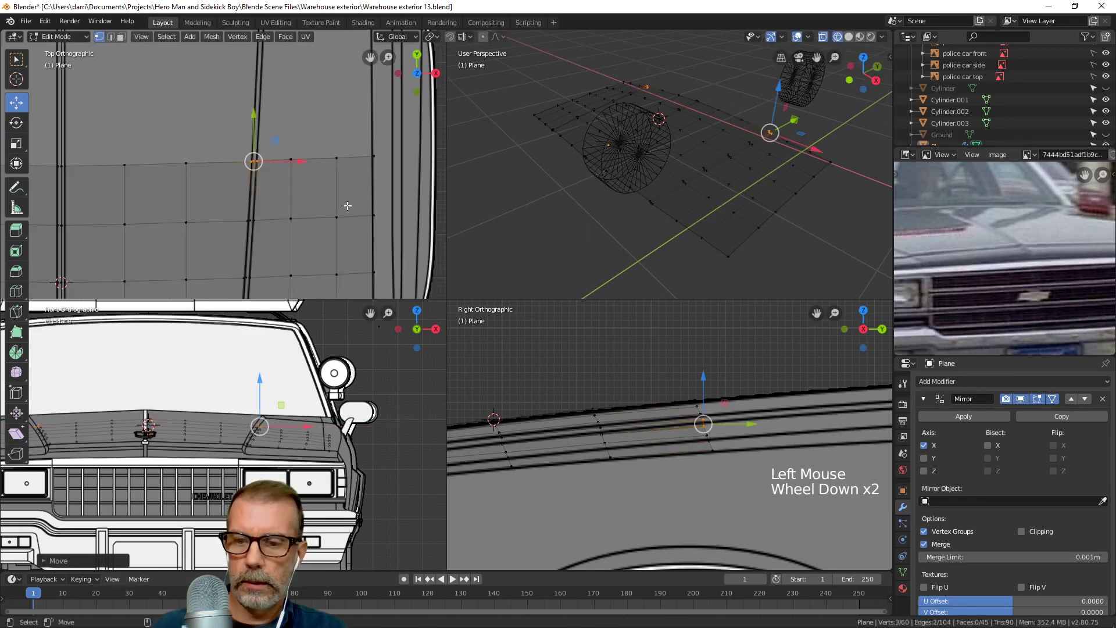
key(alt+a)
alt+click(326, 162)
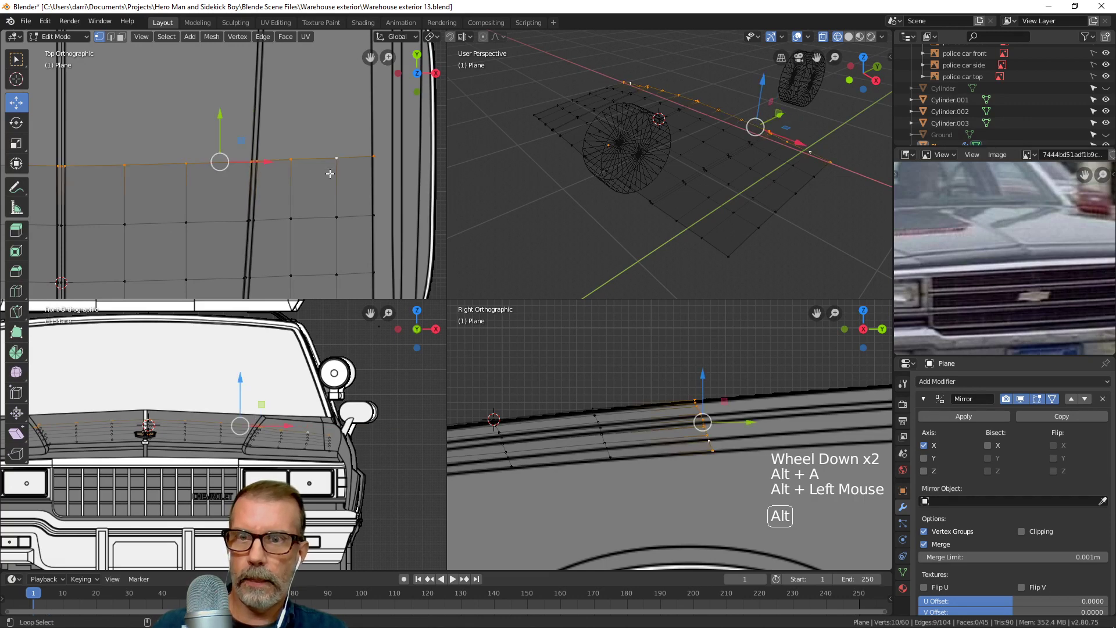
scroll(326, 163, down, 3)
shift+middle_drag(326, 163, 415, 166)
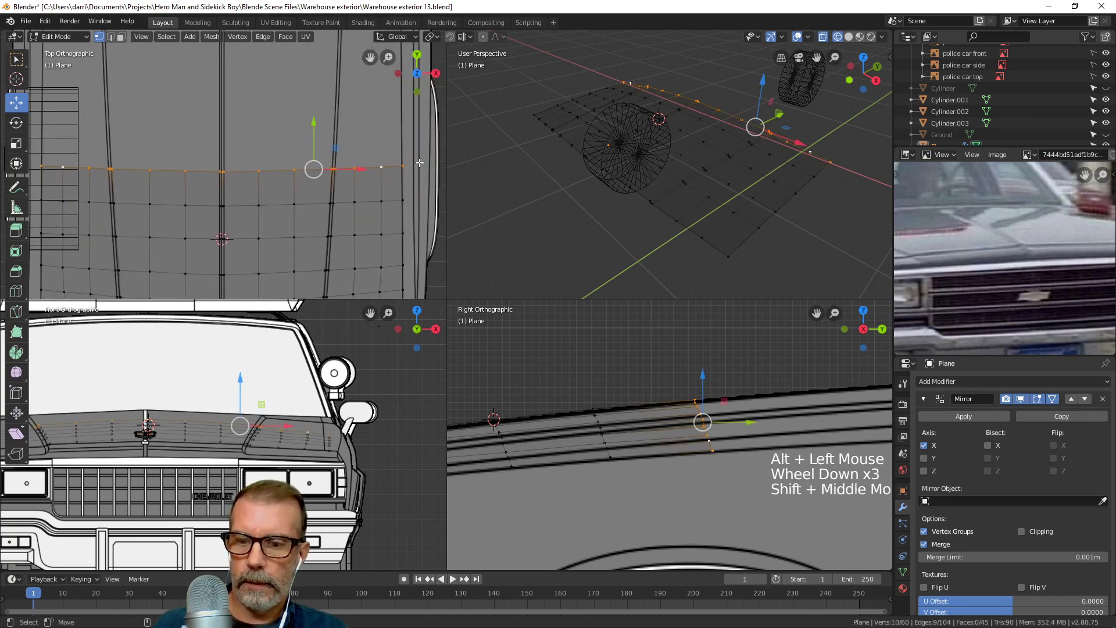
key(s)
key(y)
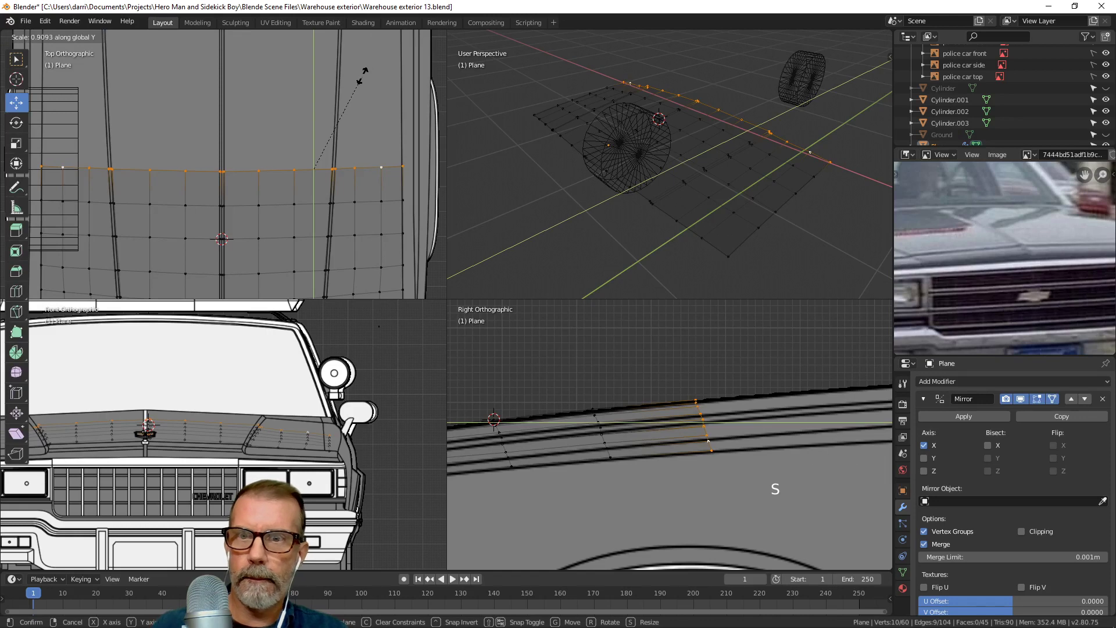
click(335, 118)
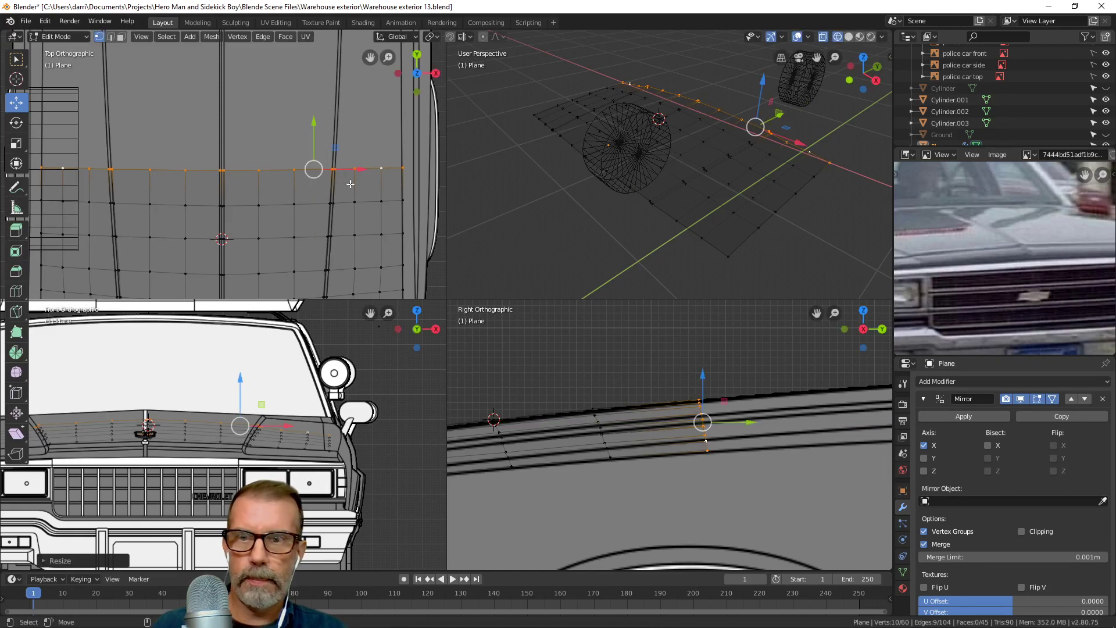
Extrude the flattened rear edge loop about 0.16 m rearward, following the hood line above the front wheel in the side view.
scroll(678, 243, down, 2)
shift+middle_drag(704, 231, 690, 234)
scroll(750, 423, down, 3)
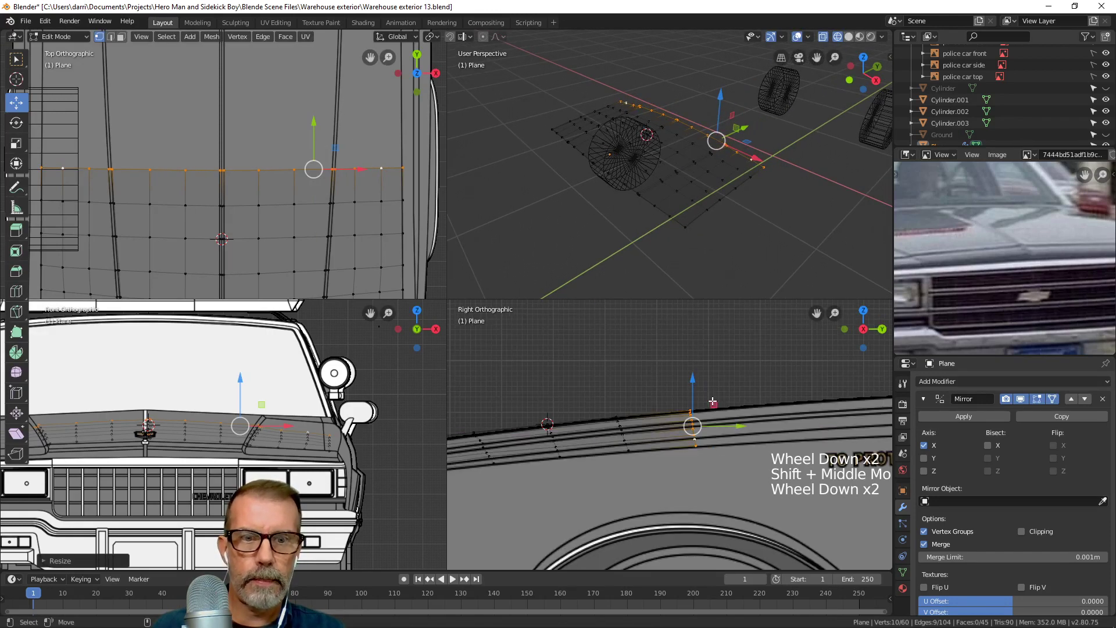
shift+middle_drag(751, 424, 687, 395)
key(e)
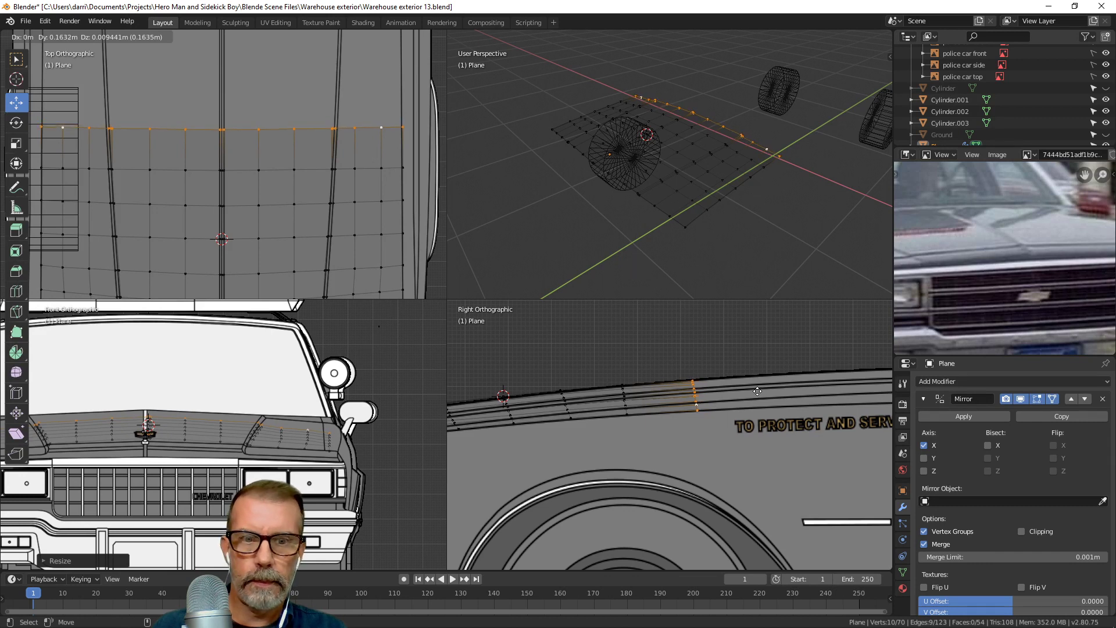
click(757, 390)
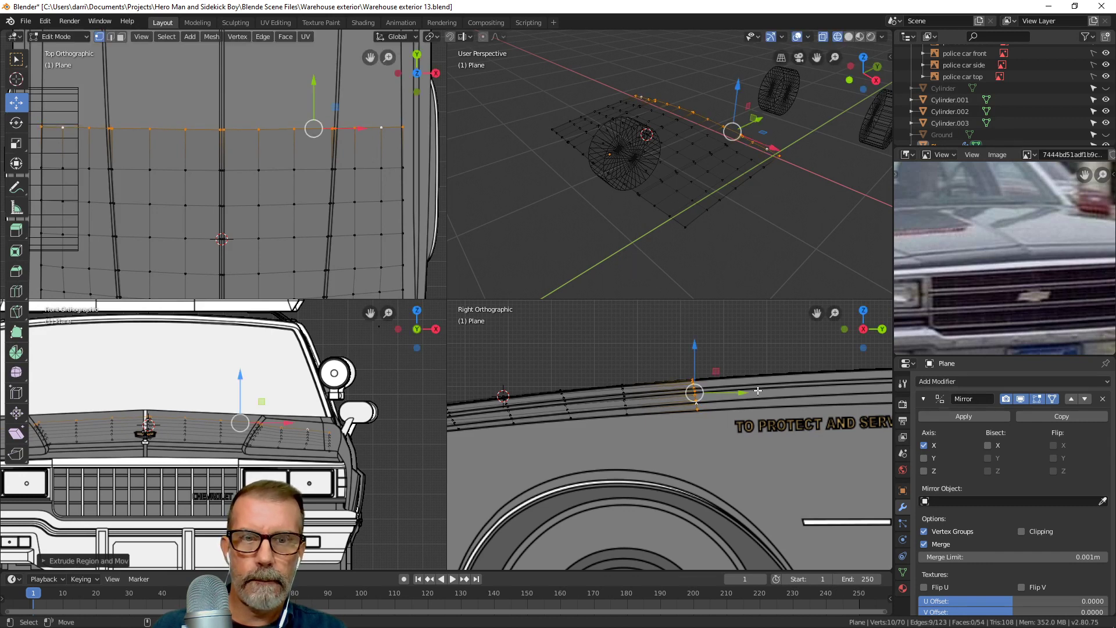
In the top view, box-select the crease vertices on the row above the front wheel and align them with the crease line.
shift+middle_drag(365, 146, 337, 192)
key(alt+a)
scroll(326, 182, up, 3)
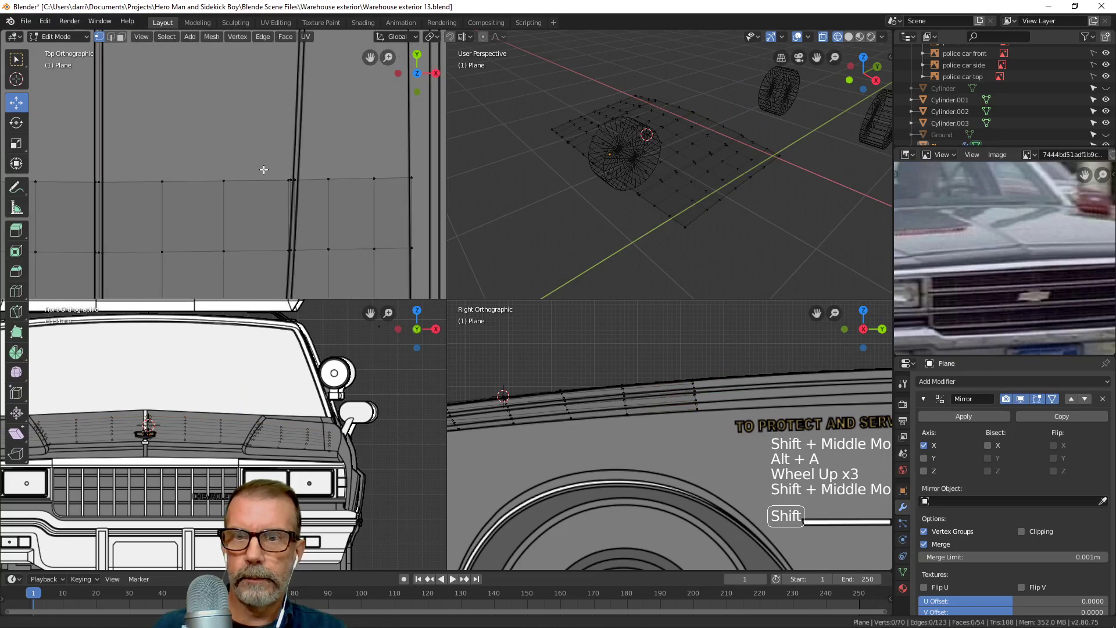
shift+middle_drag(262, 170, 304, 219)
key(b)
drag(275, 170, 339, 182)
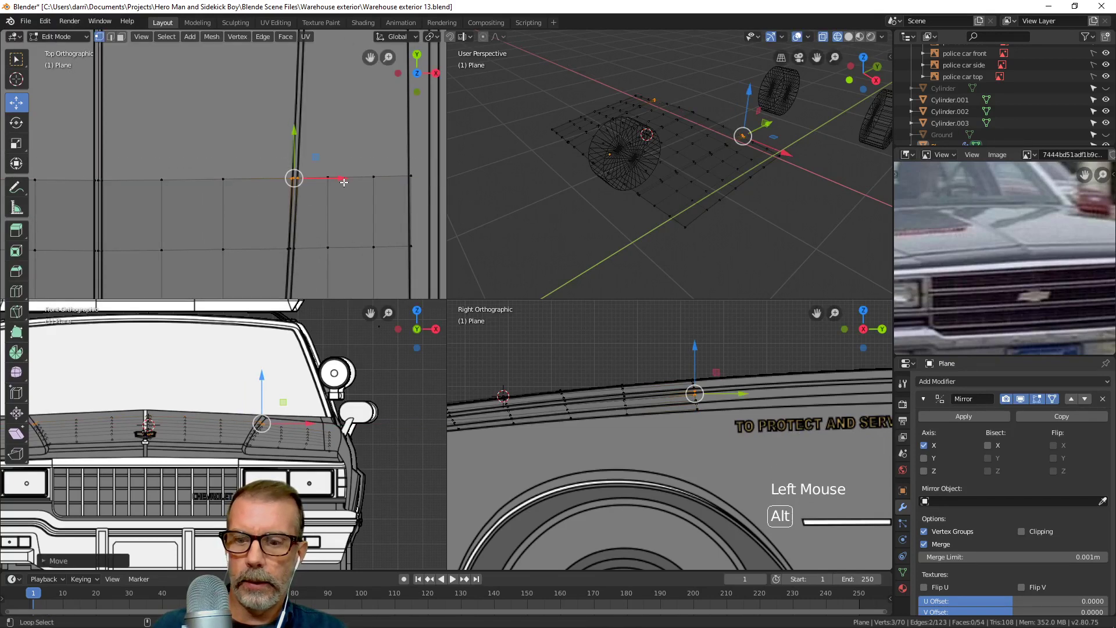
Extrude the rear edge loop another 0.16 m or so toward the windshield and scale it along Z to match the side reference.
key(alt+a)
scroll(339, 181, down, 6)
shift+middle_drag(244, 174, 285, 178)
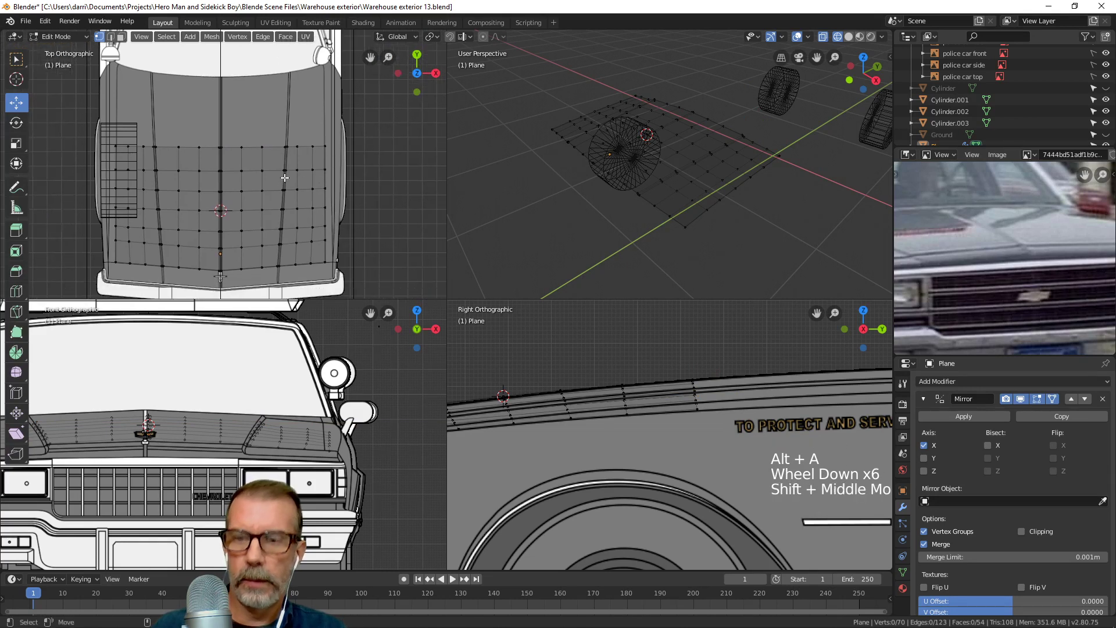
alt+click(248, 147)
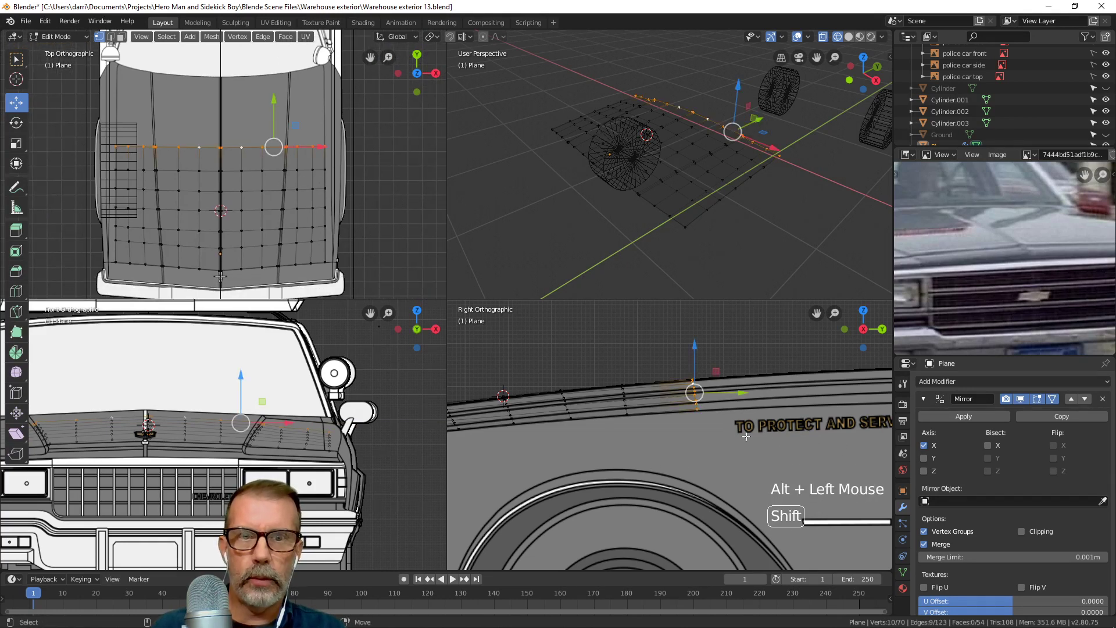
shift+middle_drag(706, 457, 640, 453)
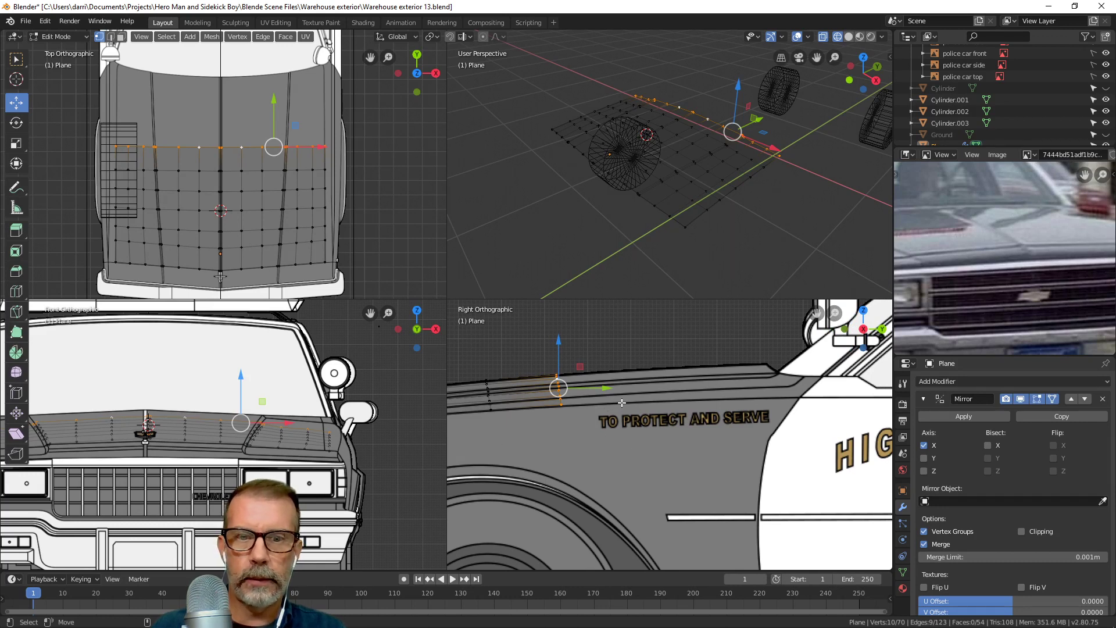
key(e)
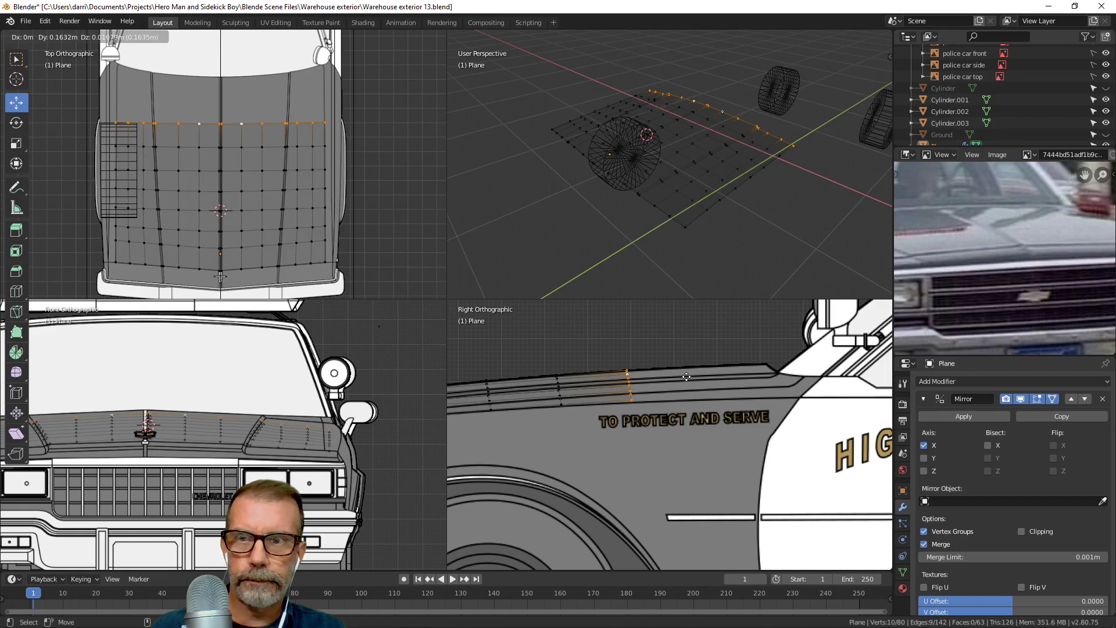
click(687, 376)
key(s)
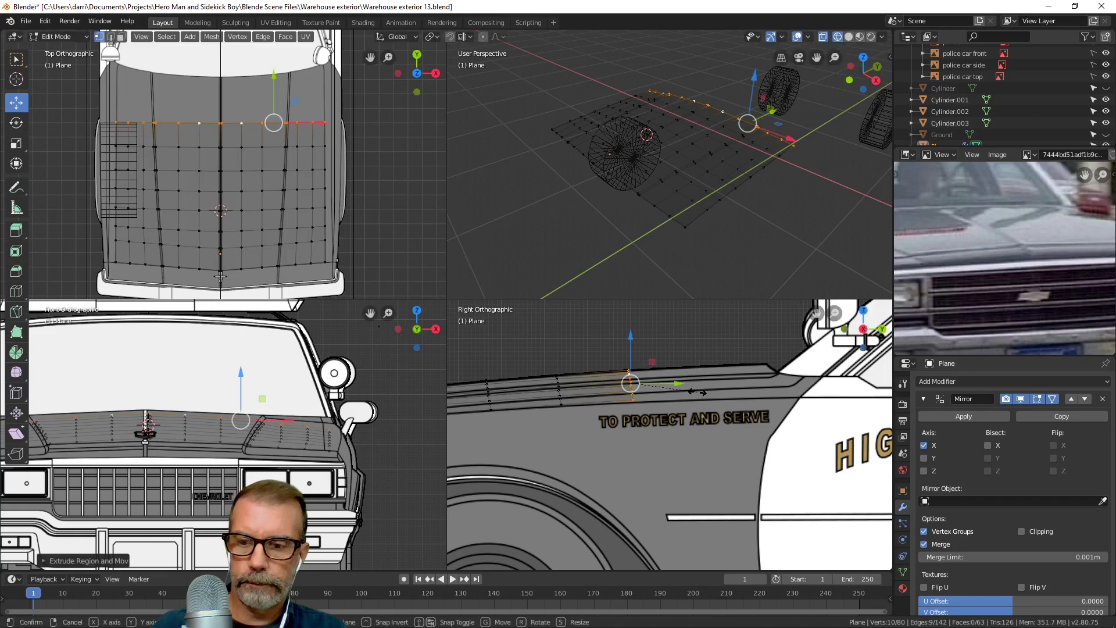
key(z)
click(701, 403)
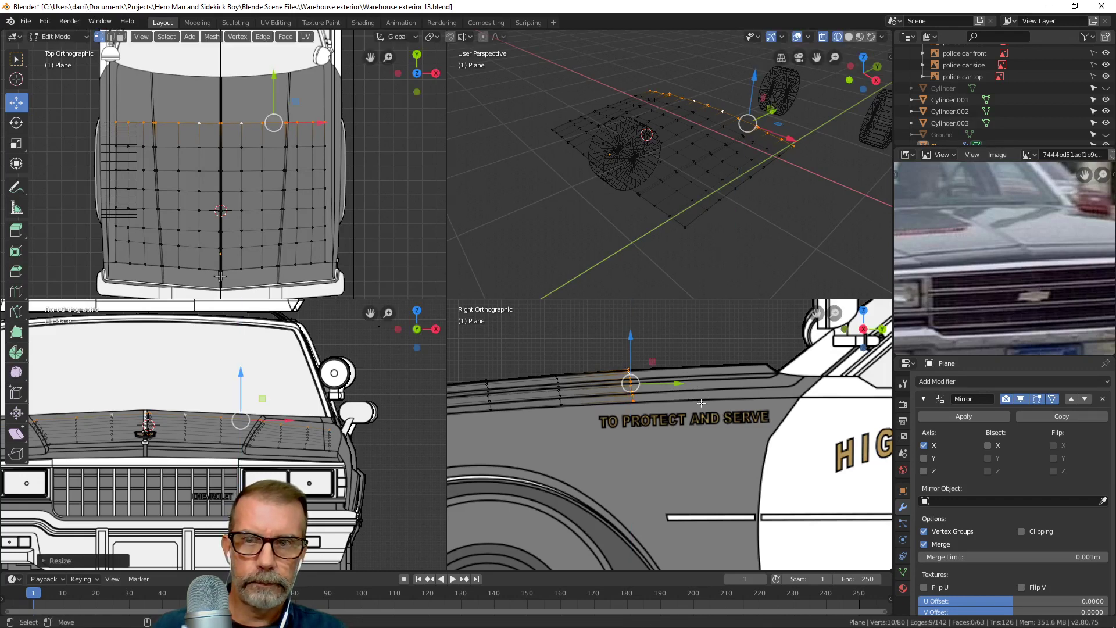
Box-select the crease vertices of the row nearest the windshield and move them sideways onto the crease line in the top view.
scroll(329, 202, up, 3)
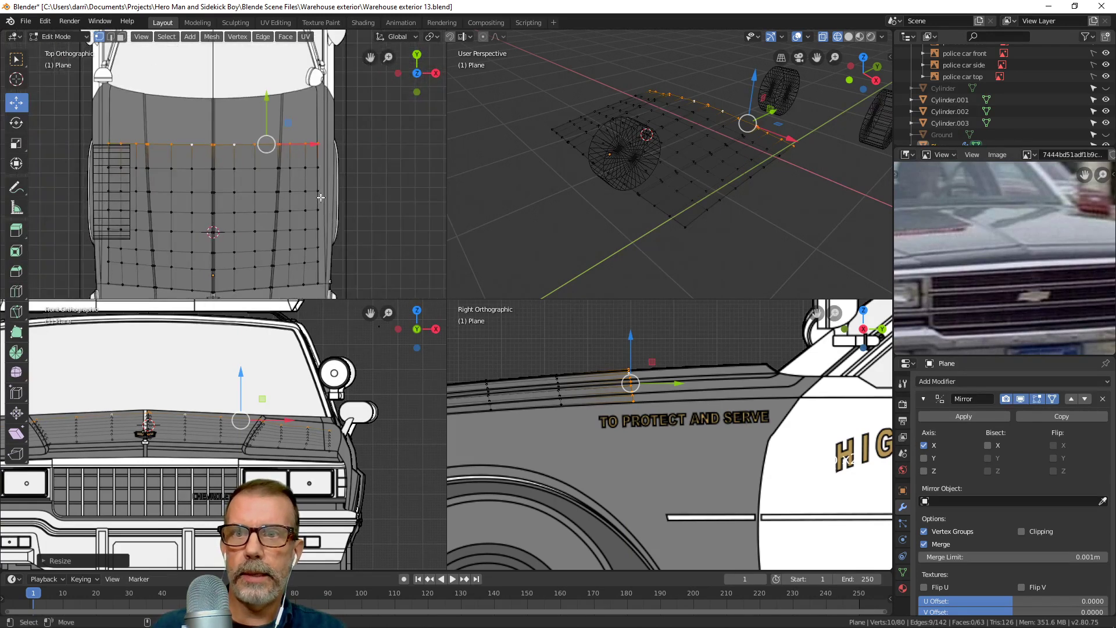
scroll(242, 203, up, 4)
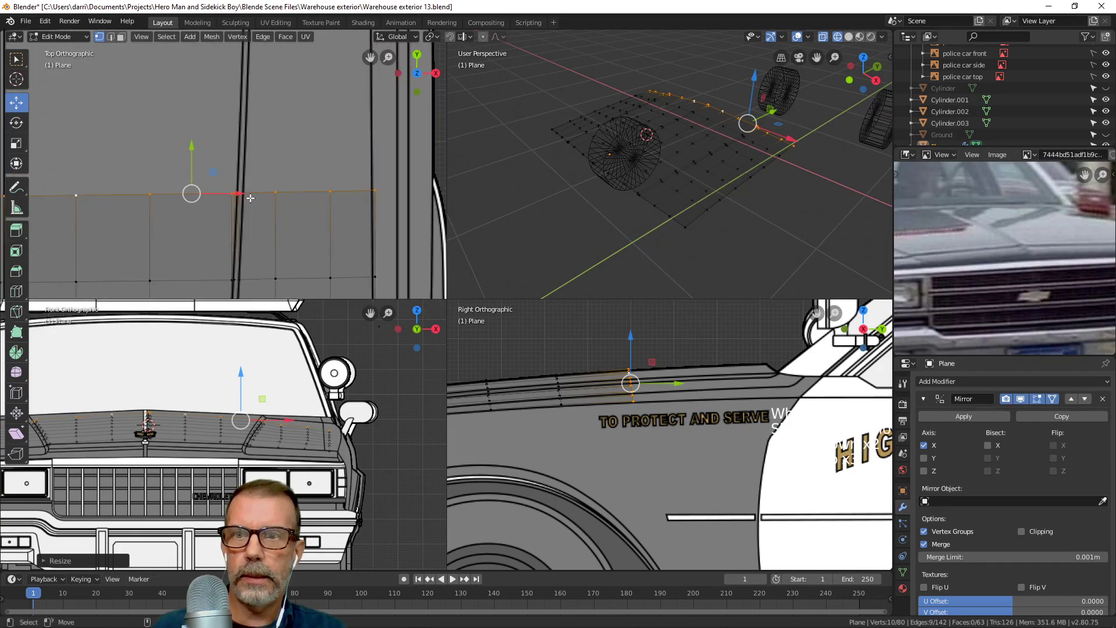
click(257, 258)
key(b)
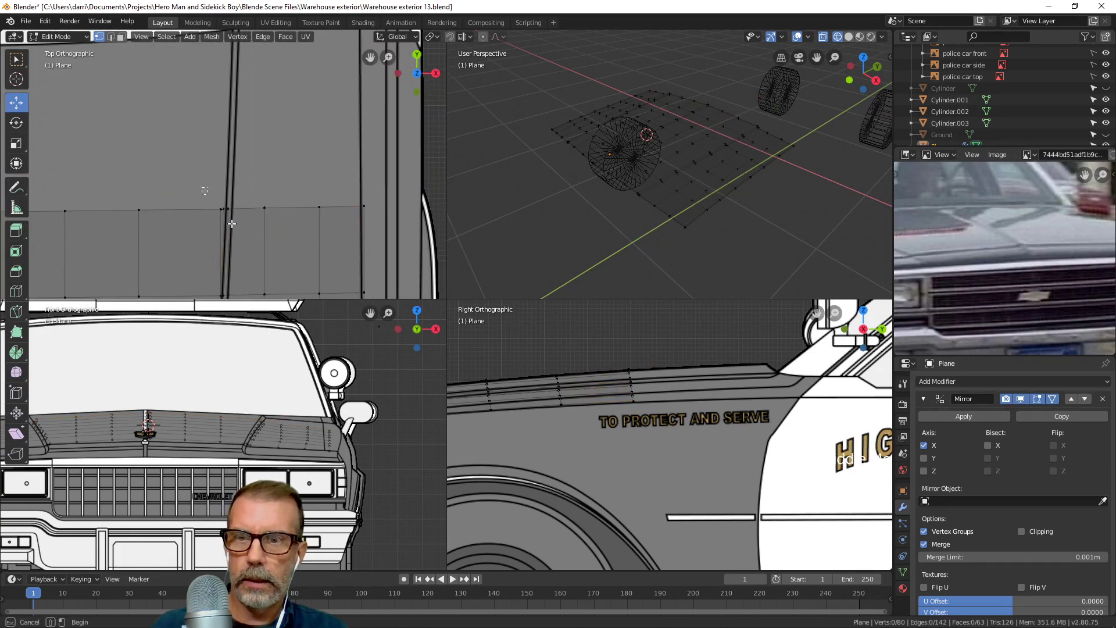
drag(232, 224, 274, 216)
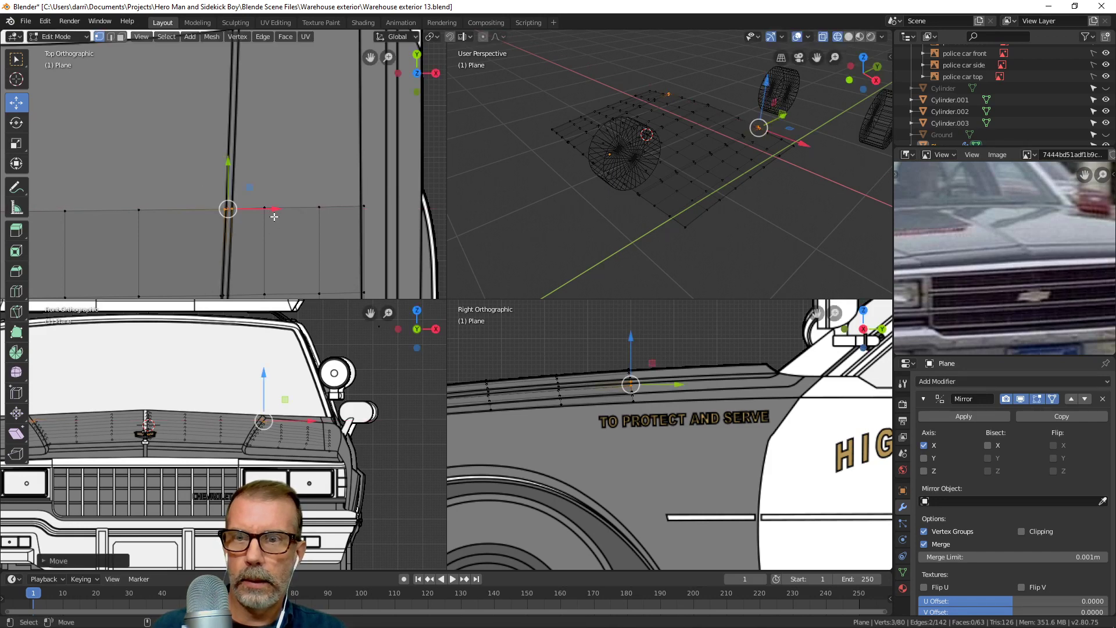
Select the hood's rear edge loop, enlarge the perspective view to full size and switch to solid shading.
scroll(266, 177, down, 2)
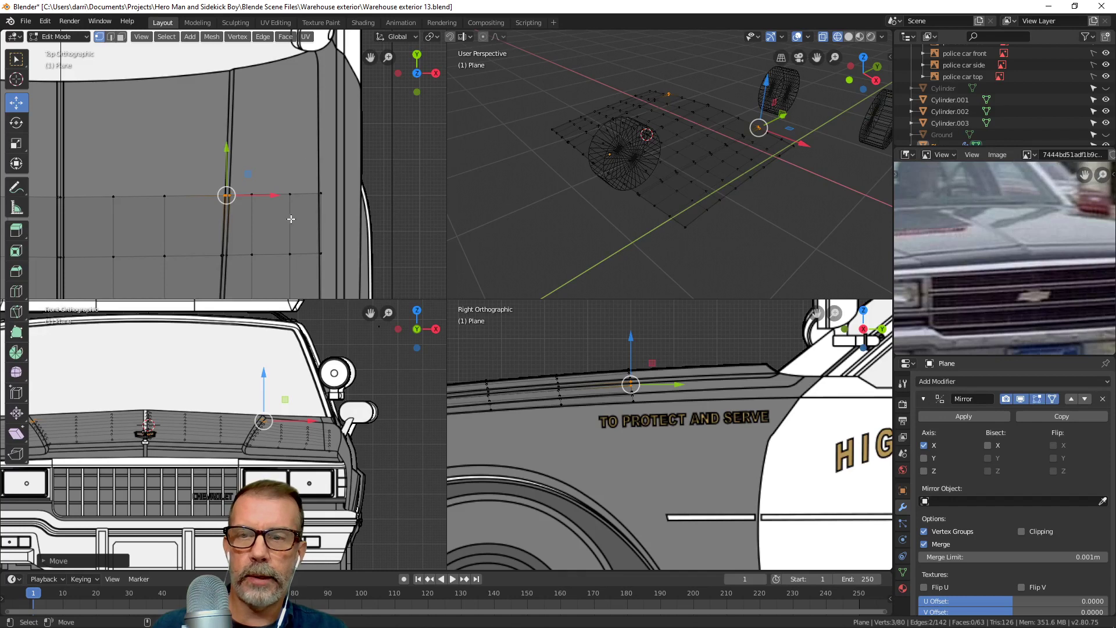
scroll(251, 143, down, 2)
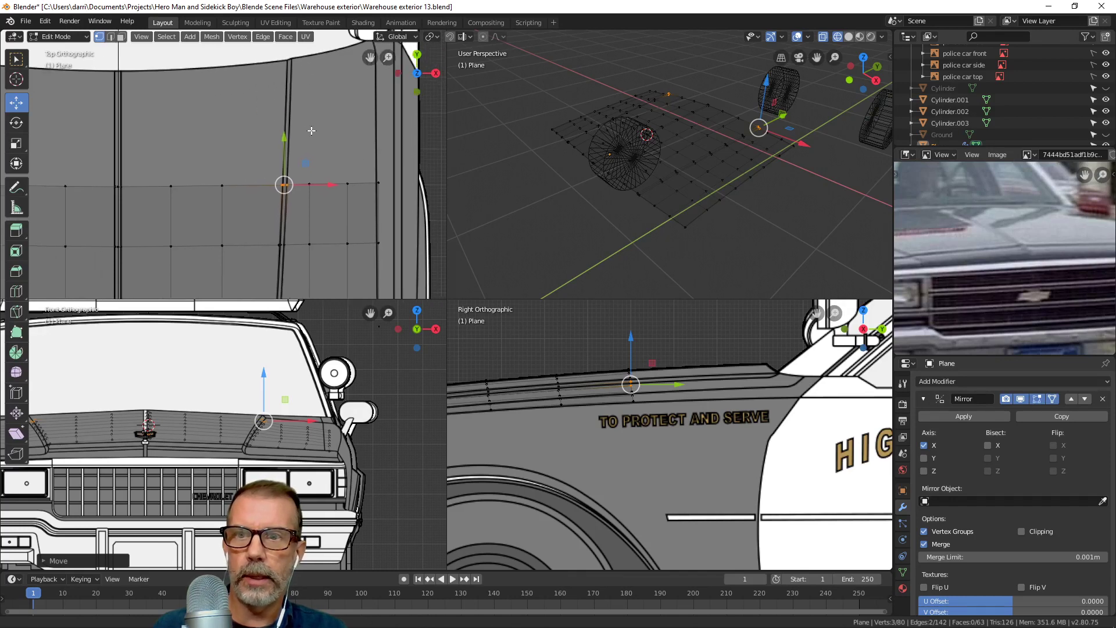
alt+click(237, 176)
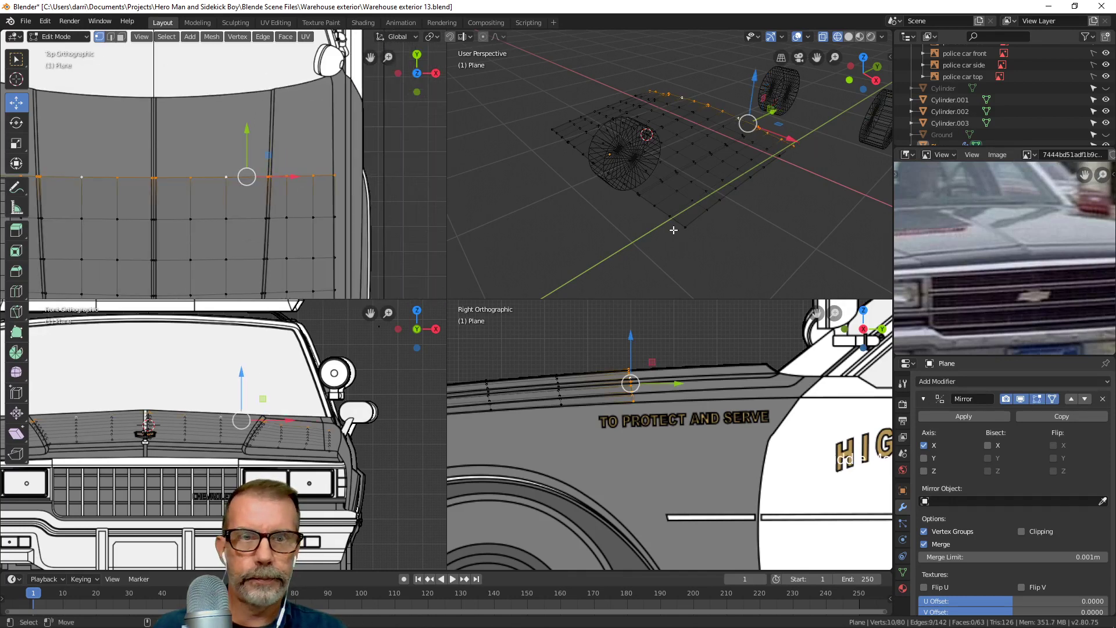
key(ctrl+alt+q)
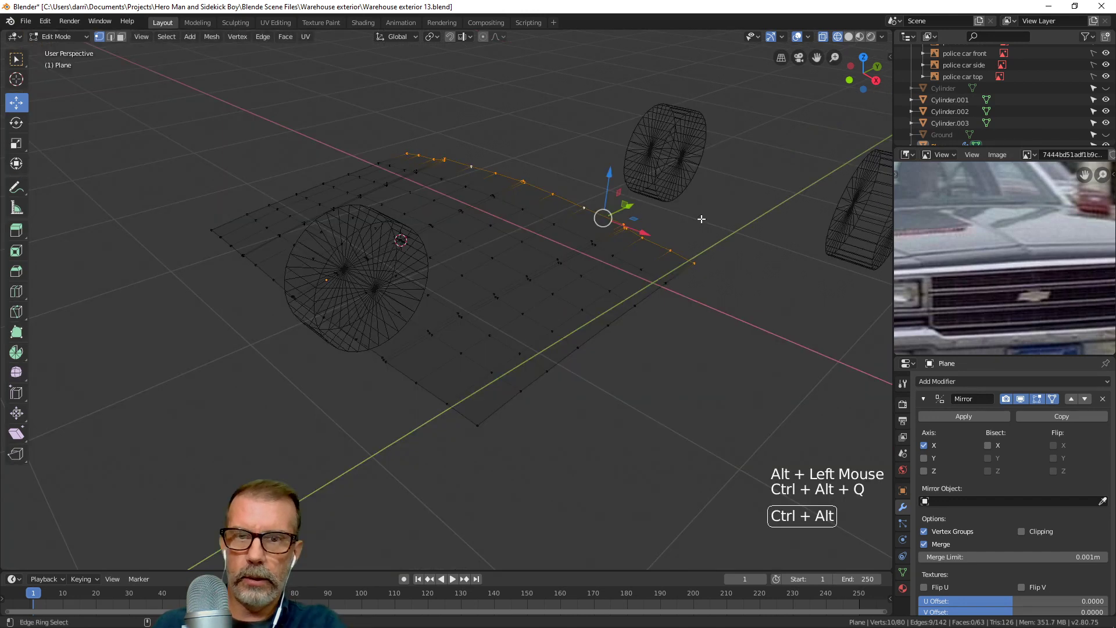
key(z)
click(775, 216)
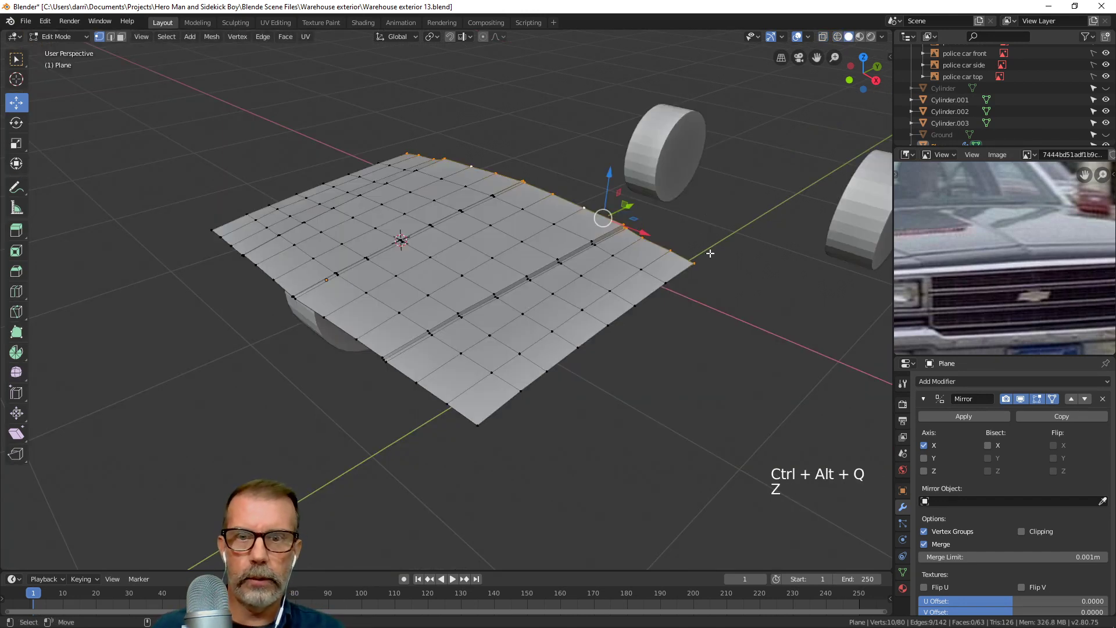
Examine the hood surface and its crease lines from low and side angles, with and without the mesh edges shown.
key(Tab)
middle_drag(643, 310, 392, 309)
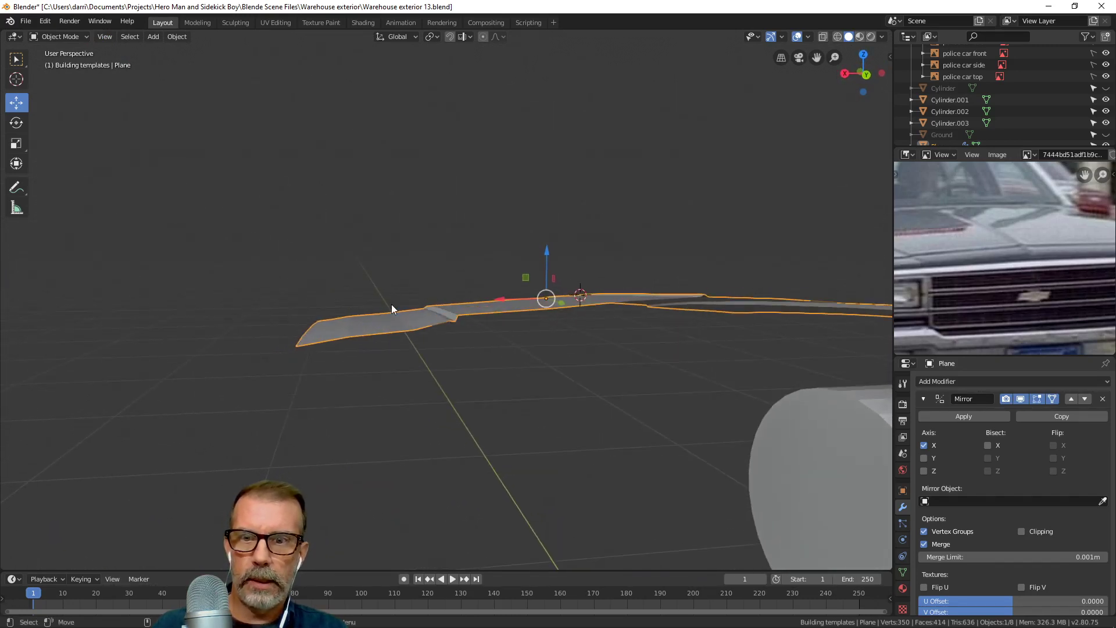
middle_click(399, 314)
key(Tab)
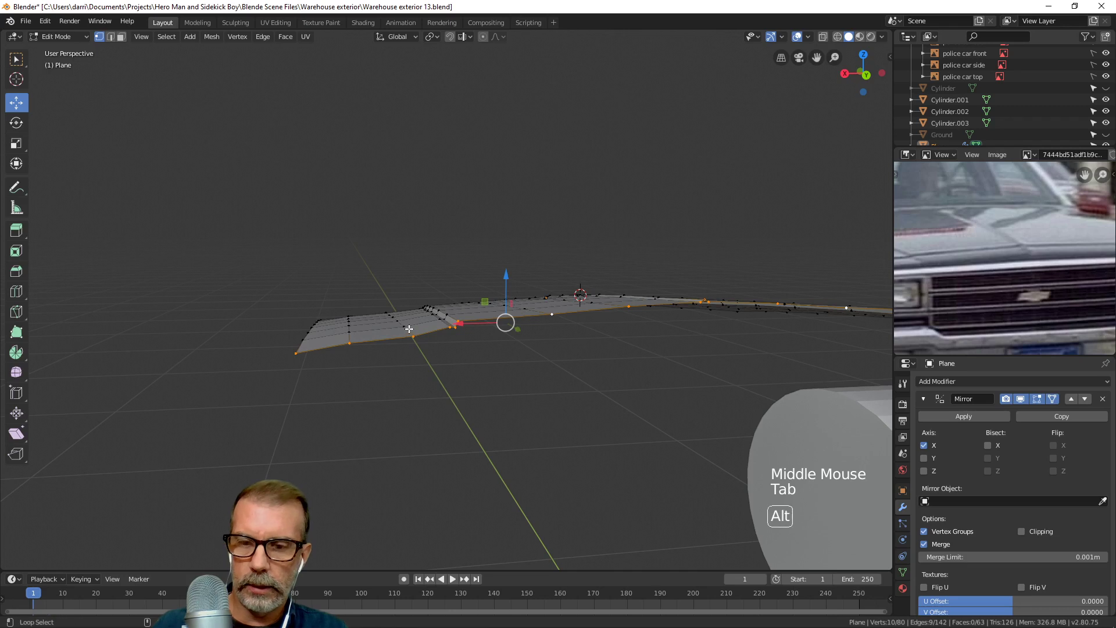
alt+click(461, 311)
drag(393, 270, 416, 276)
click(413, 334)
key(alt+a)
scroll(416, 325, down, 2)
middle_drag(417, 326, 458, 358)
key(Tab)
scroll(491, 360, up, 2)
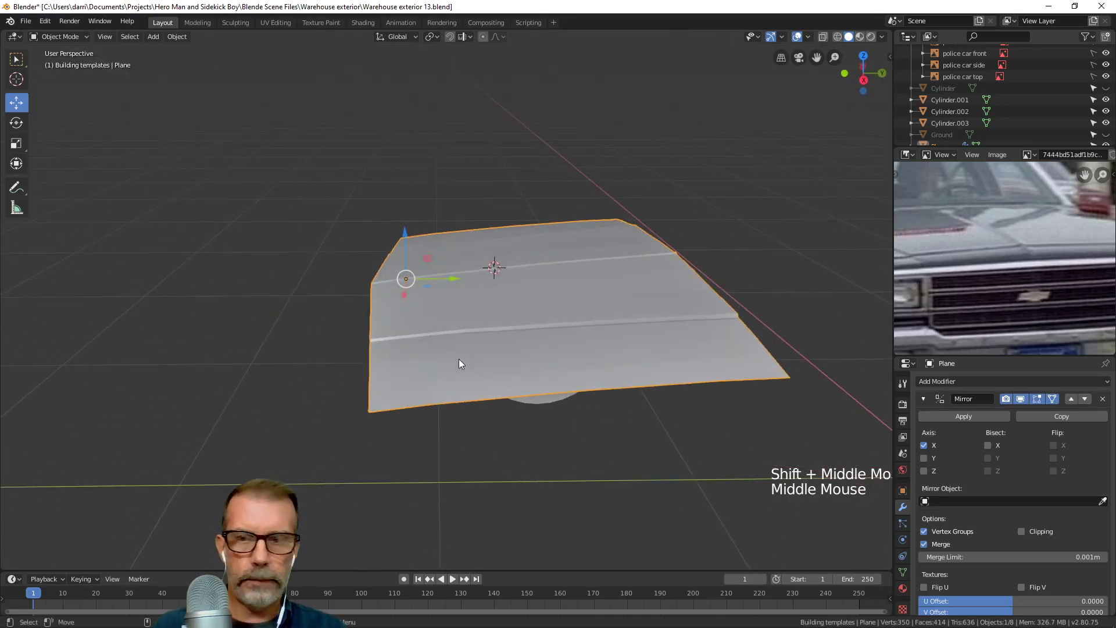
Return to the four-view layout and compare the hood's rear edge loop with the windshield line in the top view.
key(ctrl+alt+q)
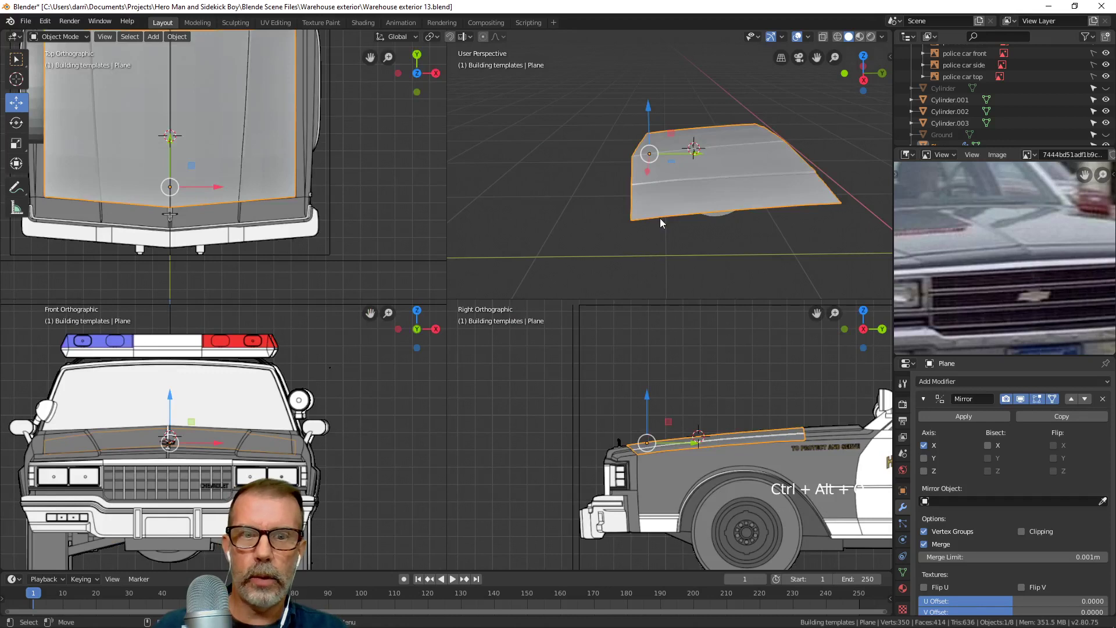
middle_drag(674, 180, 735, 202)
key(Tab)
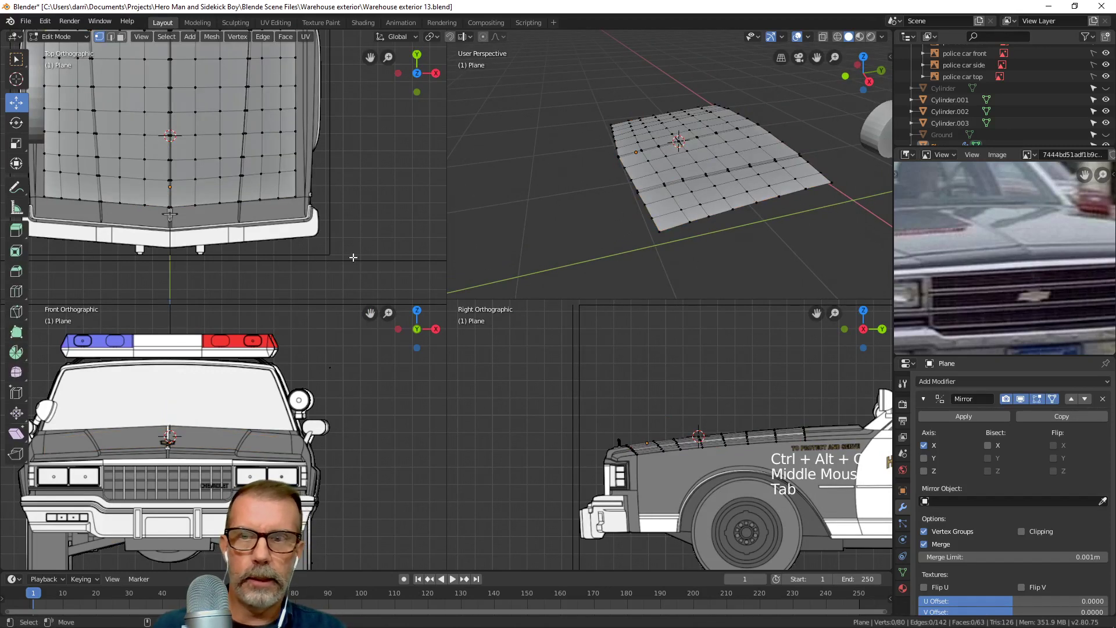
shift+scroll(353, 257, up, 5)
shift+middle_drag(253, 35, 308, 34)
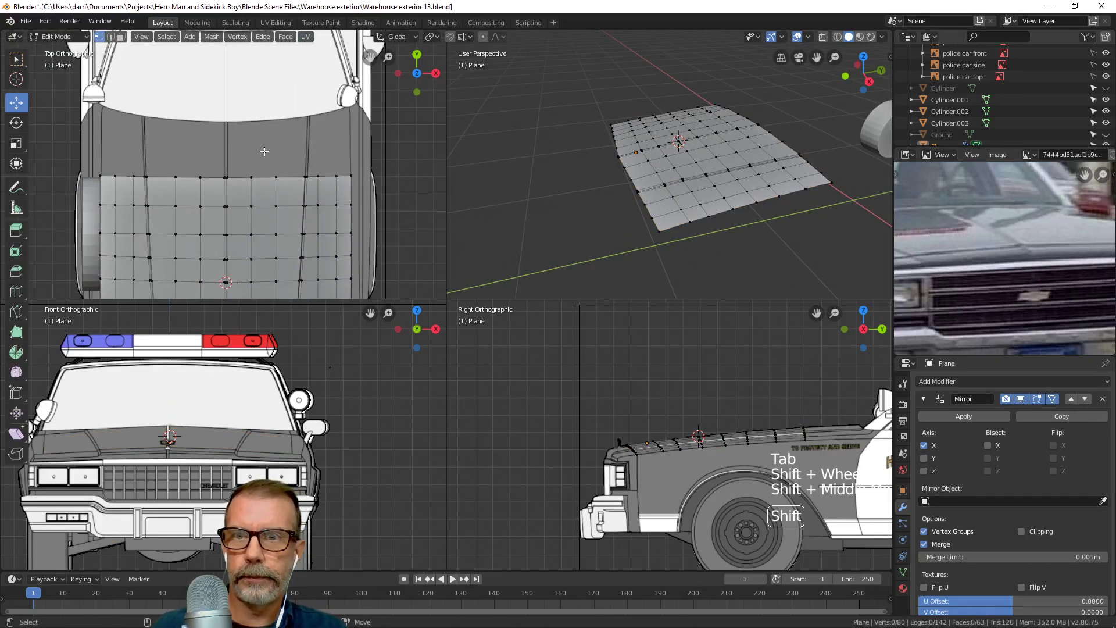
scroll(278, 140, up, 2)
shift+middle_drag(287, 129, 287, 155)
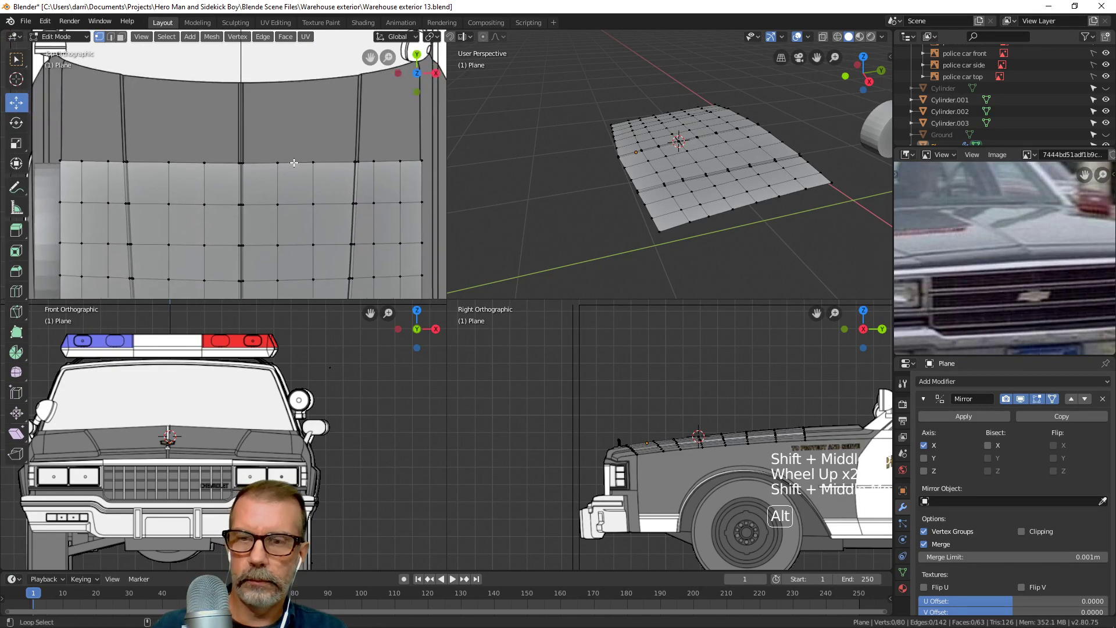
alt+click(294, 163)
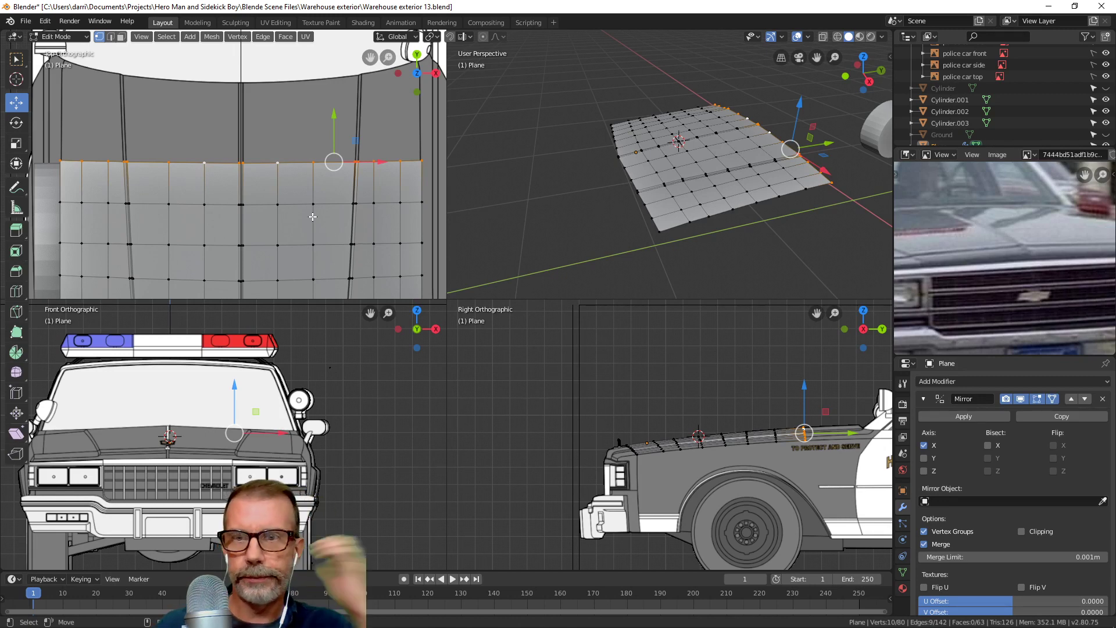
key(alt+a)
key(Tab)
scroll(277, 267, down, 4)
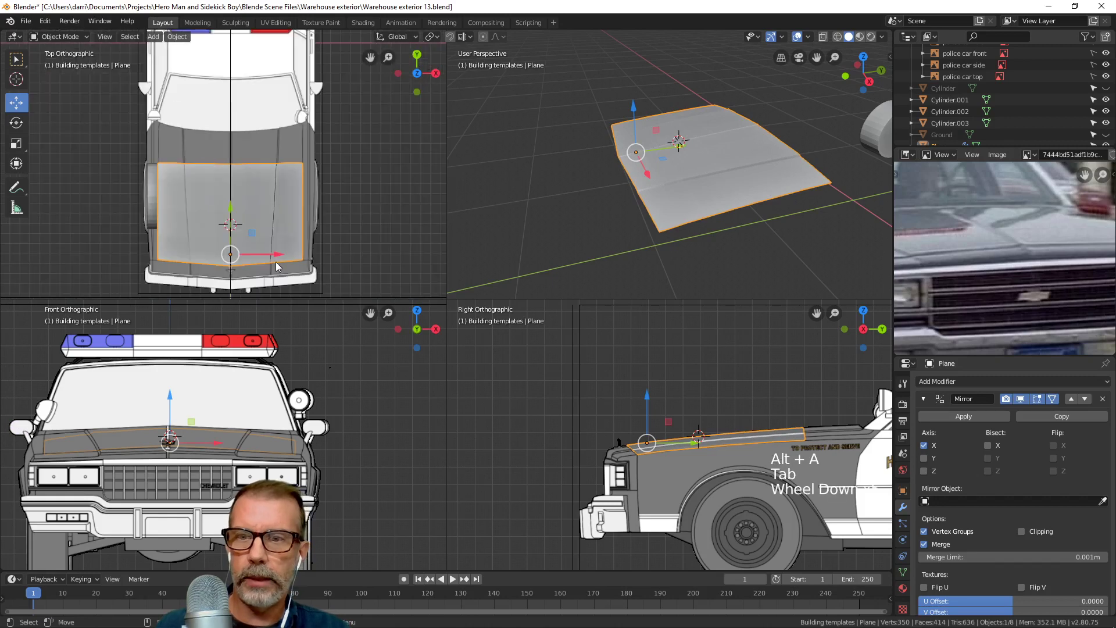
Make the police car reference images selectable again and select the police car front image.
scroll(272, 446, down, 2)
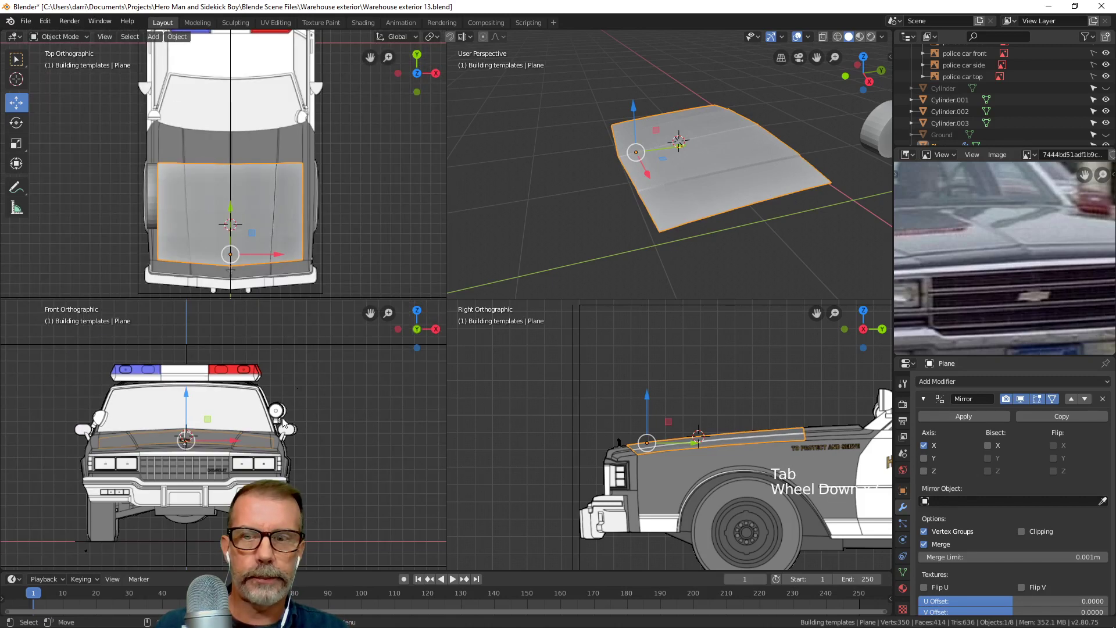
shift+middle_drag(283, 423, 283, 413)
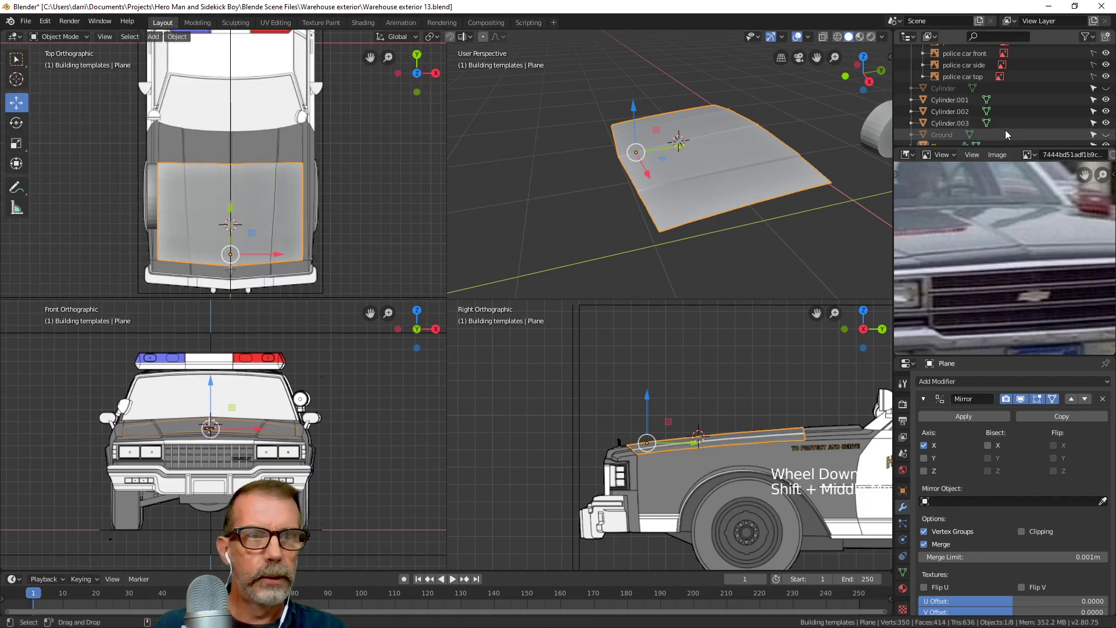
scroll(1014, 106, up, 6)
scroll(1014, 106, down, 6)
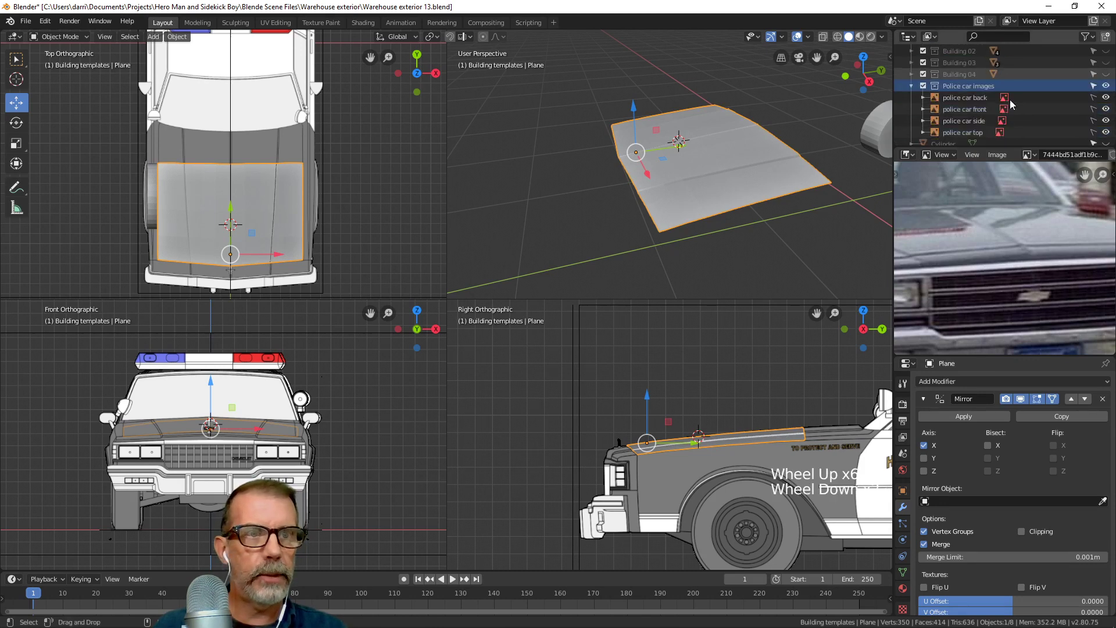
click(1095, 87)
click(1095, 98)
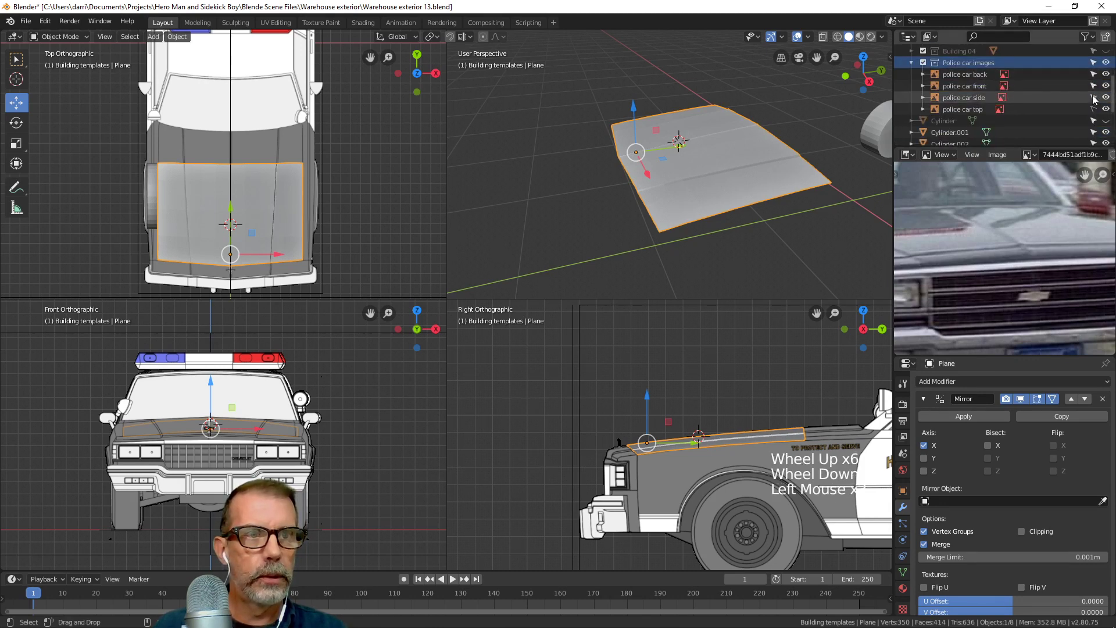
click(1095, 109)
click(965, 86)
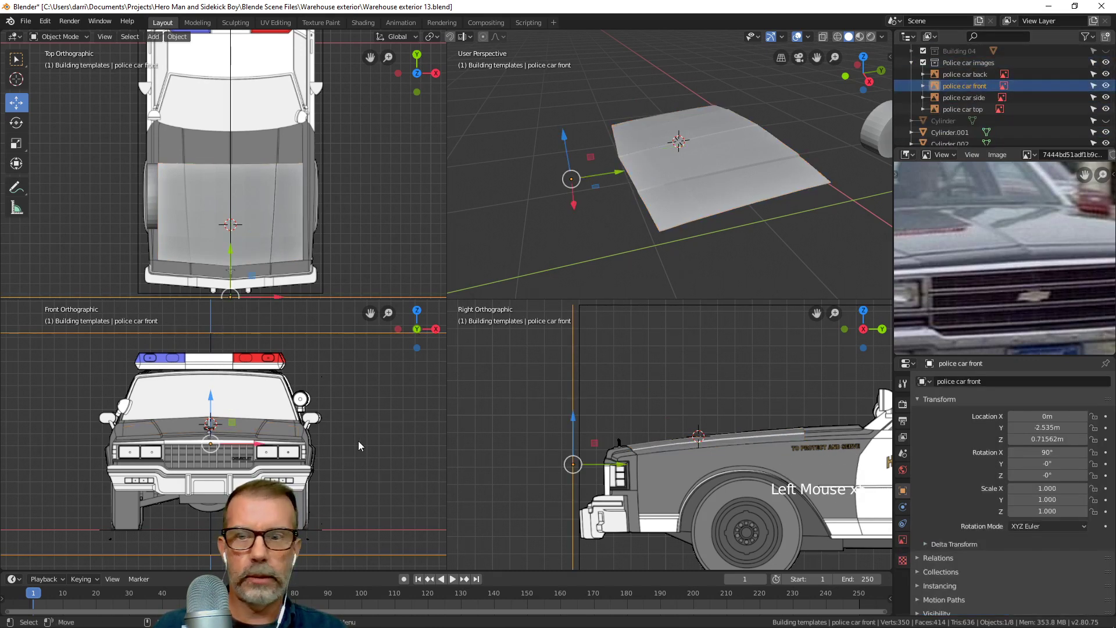
Enable perspective display for the police car front image and show it beside the hood in the perspective view.
scroll(357, 439, down, 4)
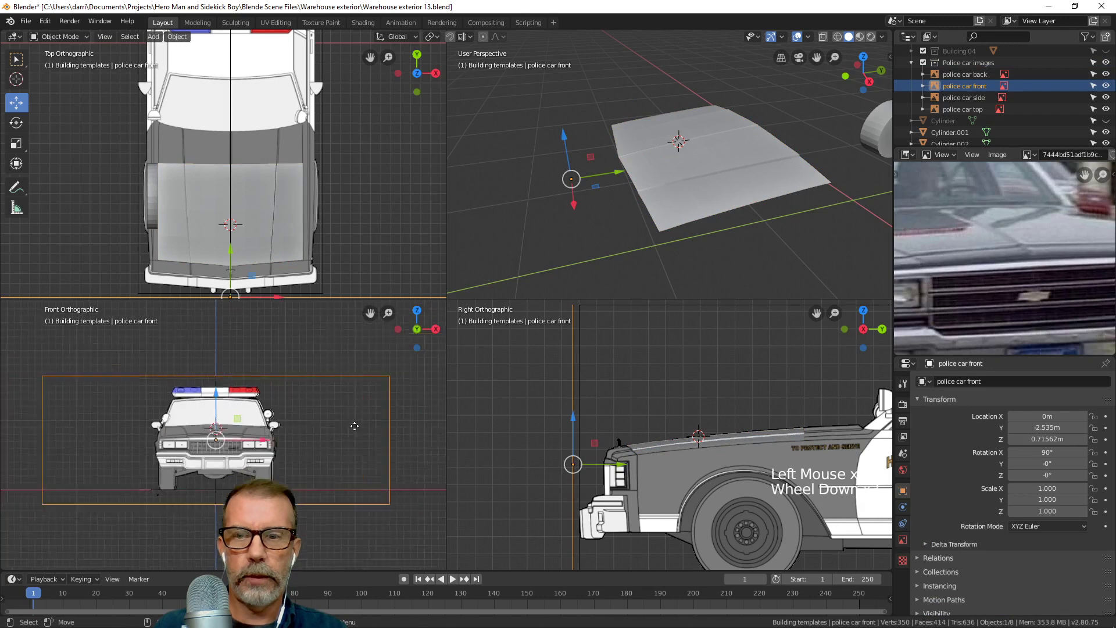
click(902, 541)
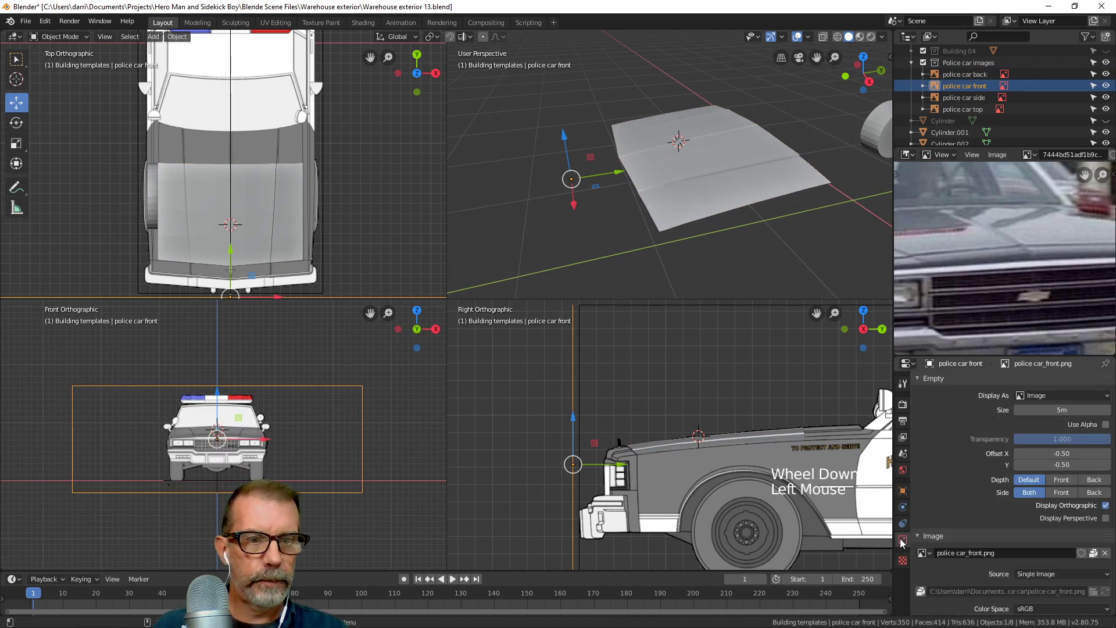
click(1106, 518)
scroll(680, 230, down, 3)
middle_drag(680, 230, 629, 207)
scroll(592, 173, down, 2)
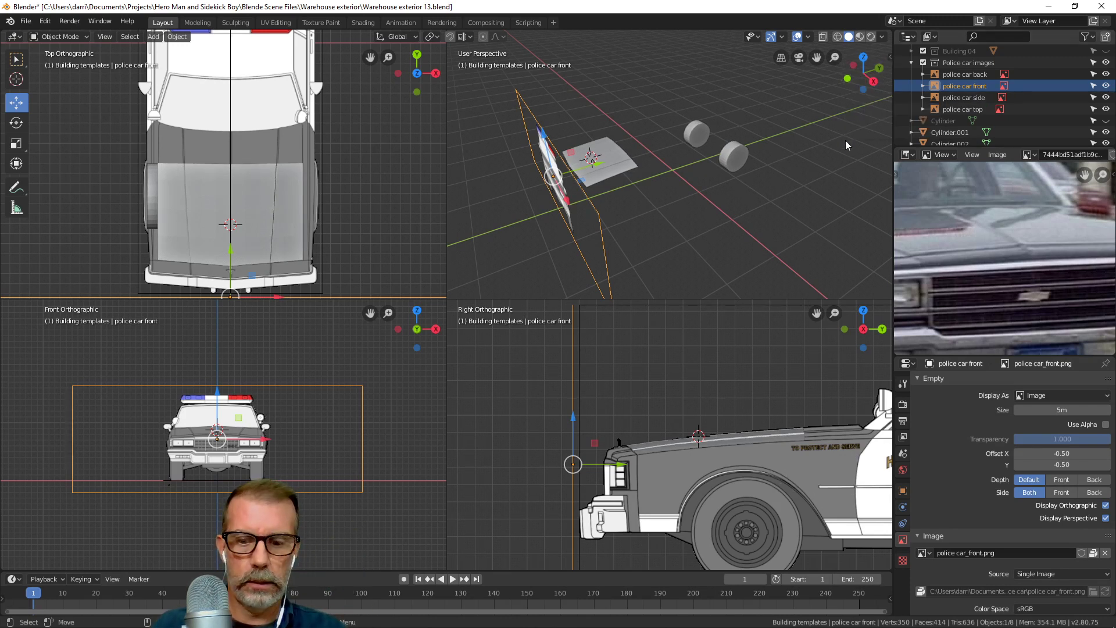
Set the police car front image's Y location to 0 m and check the hood against it in the front view.
key(n)
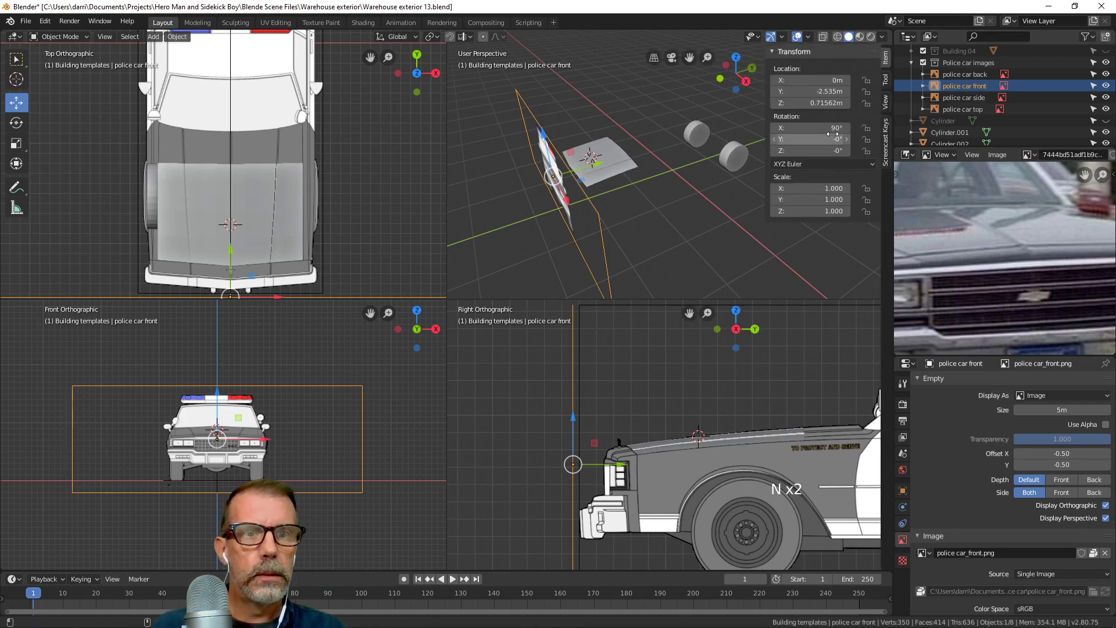
click(826, 93)
text(0)
key(Return)
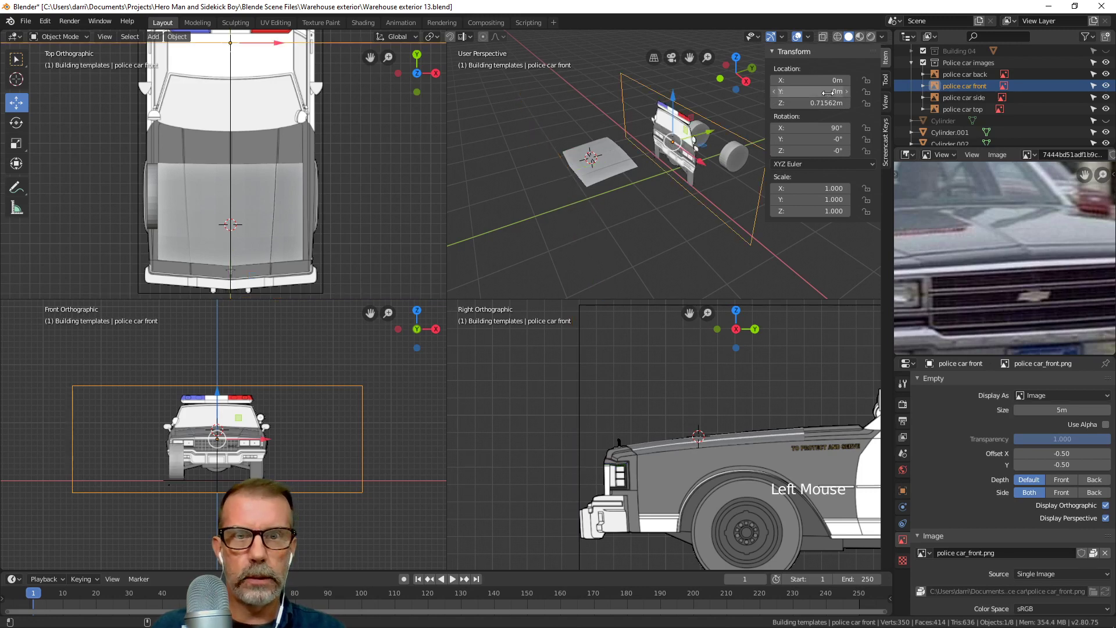
key(n)
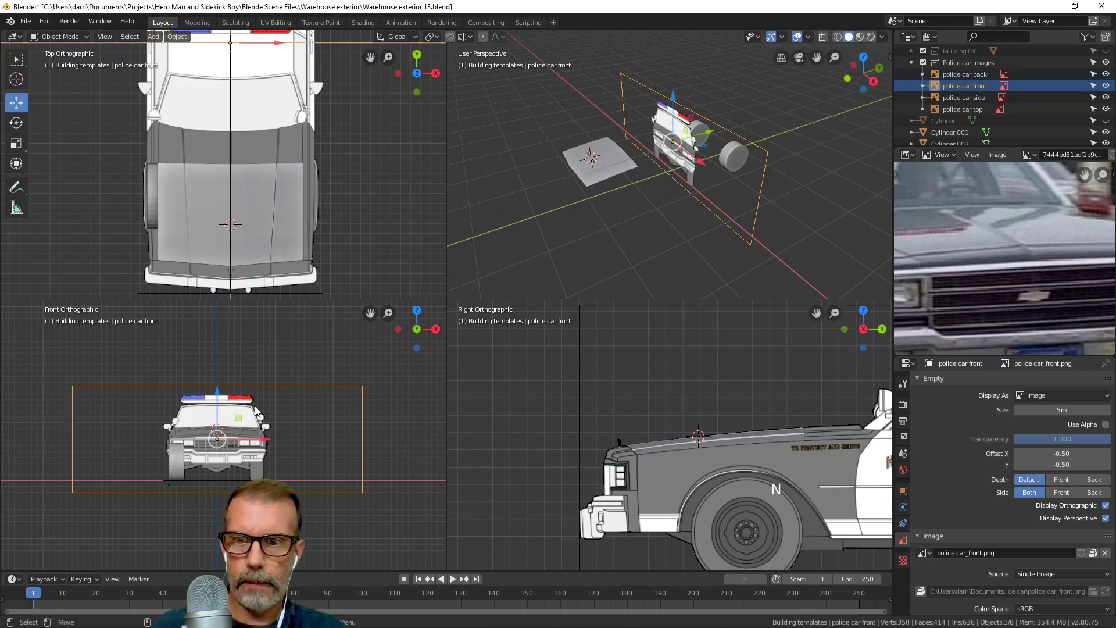
scroll(261, 451, up, 7)
shift+middle_drag(308, 397, 319, 380)
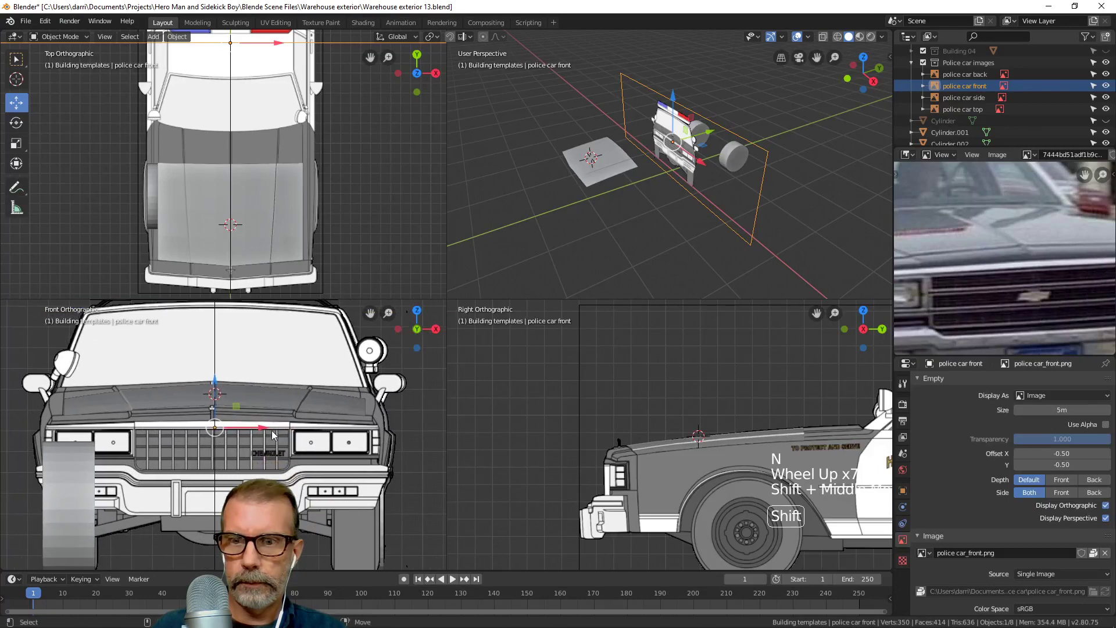
scroll(319, 380, up, 2)
scroll(314, 383, down, 5)
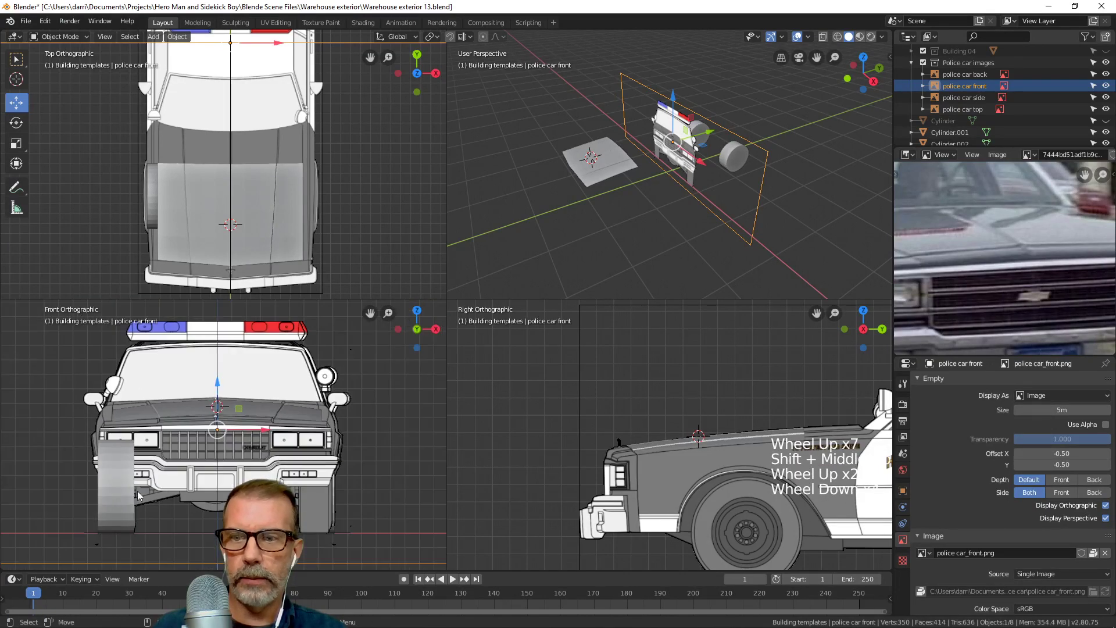
Hide the front wheel cylinder that covers the front reference image and select the hood plane.
click(115, 471)
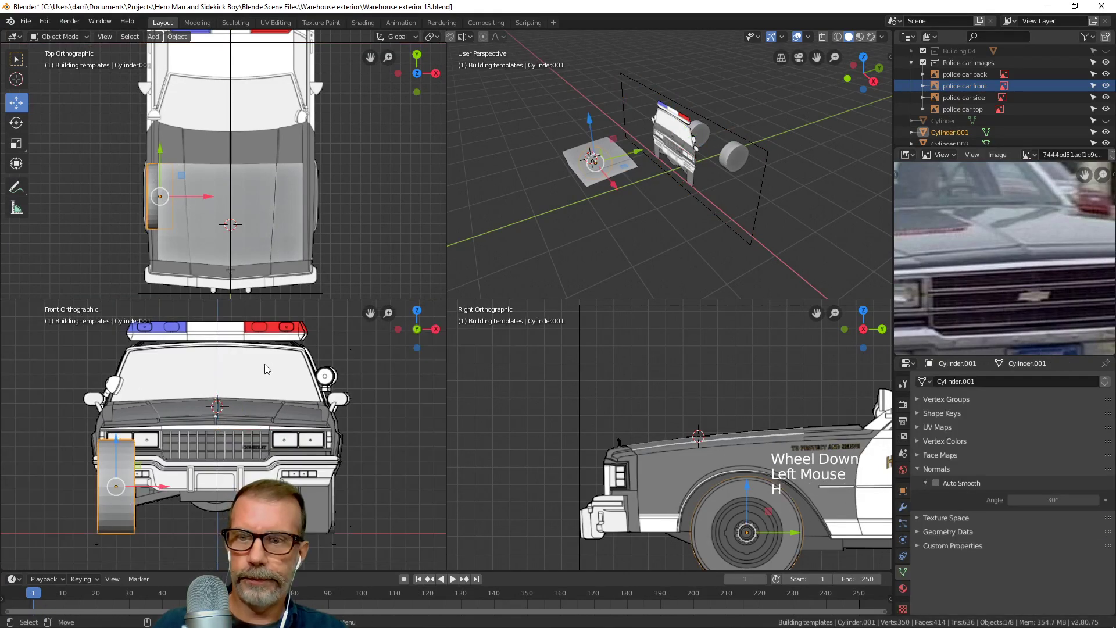
key(h)
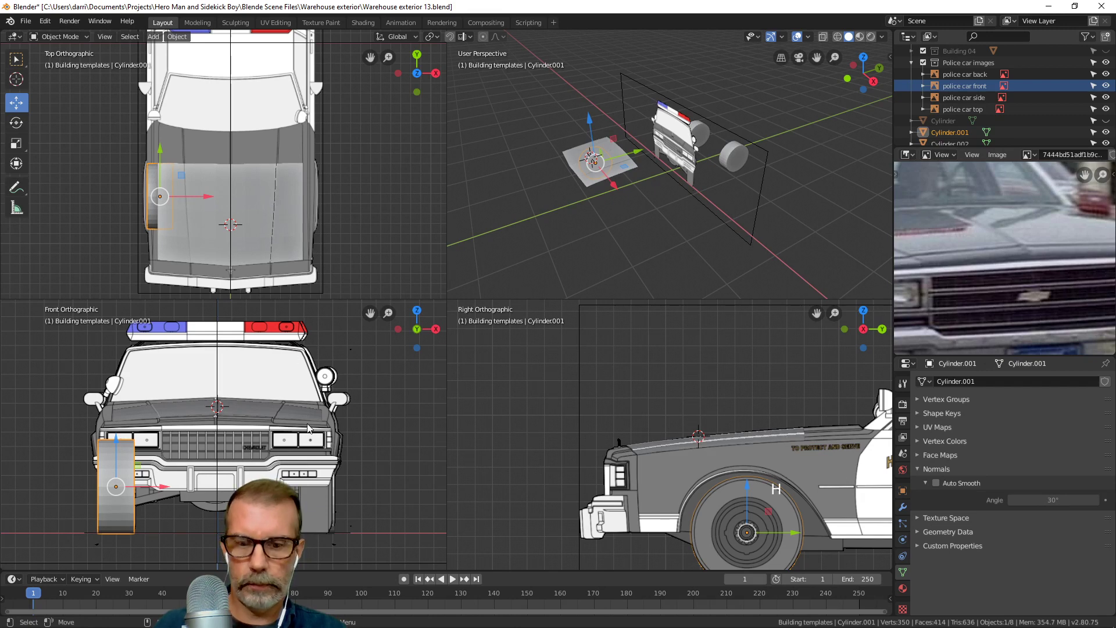
key(h)
scroll(319, 417, up, 3)
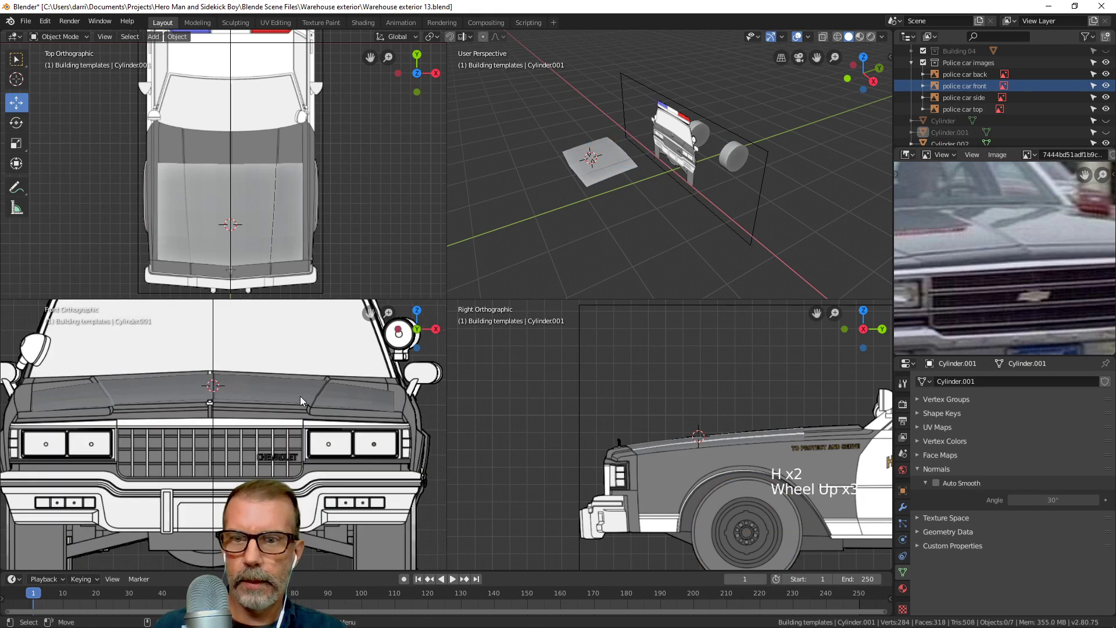
click(351, 416)
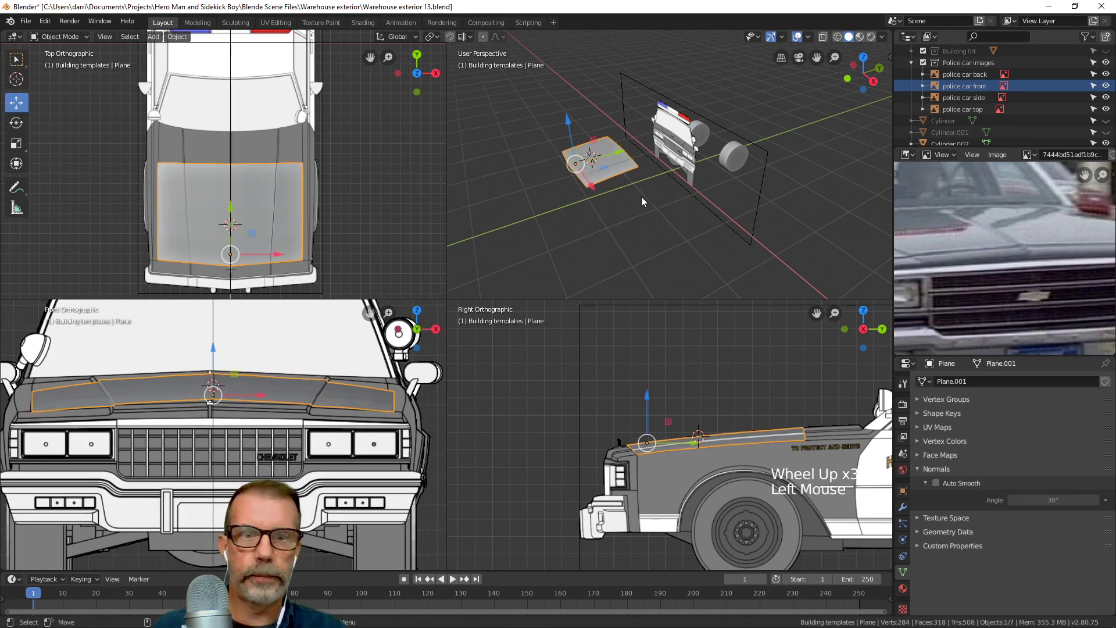
Turn off perspective display for the police car front image and make the police car reference images unselectable.
shift+middle_drag(672, 208, 765, 228)
scroll(672, 197, up, 1)
click(765, 228)
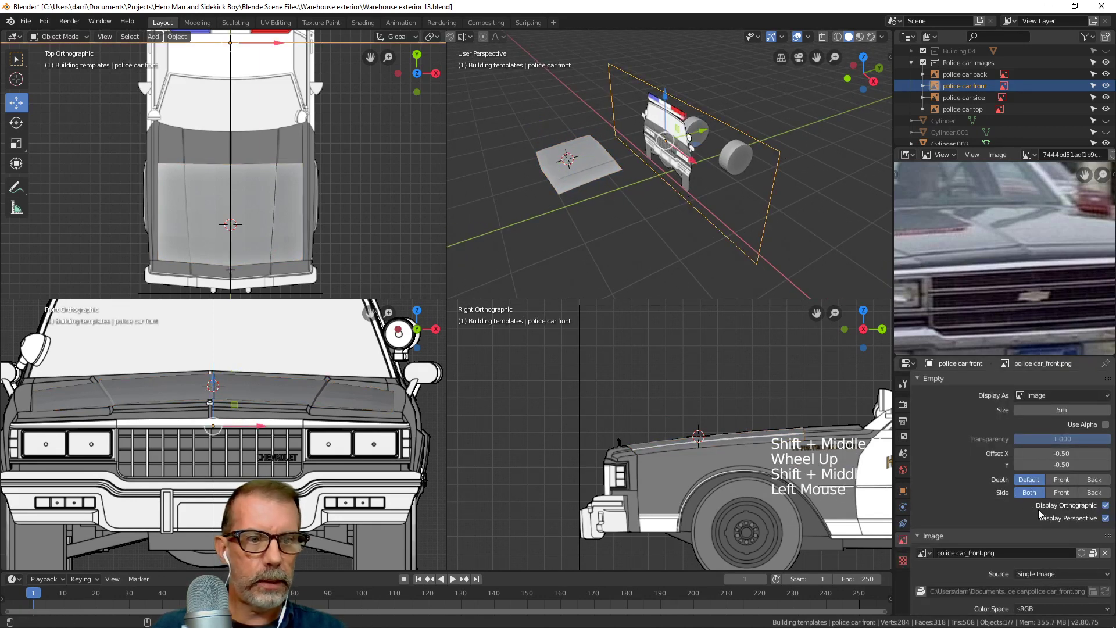
click(1105, 518)
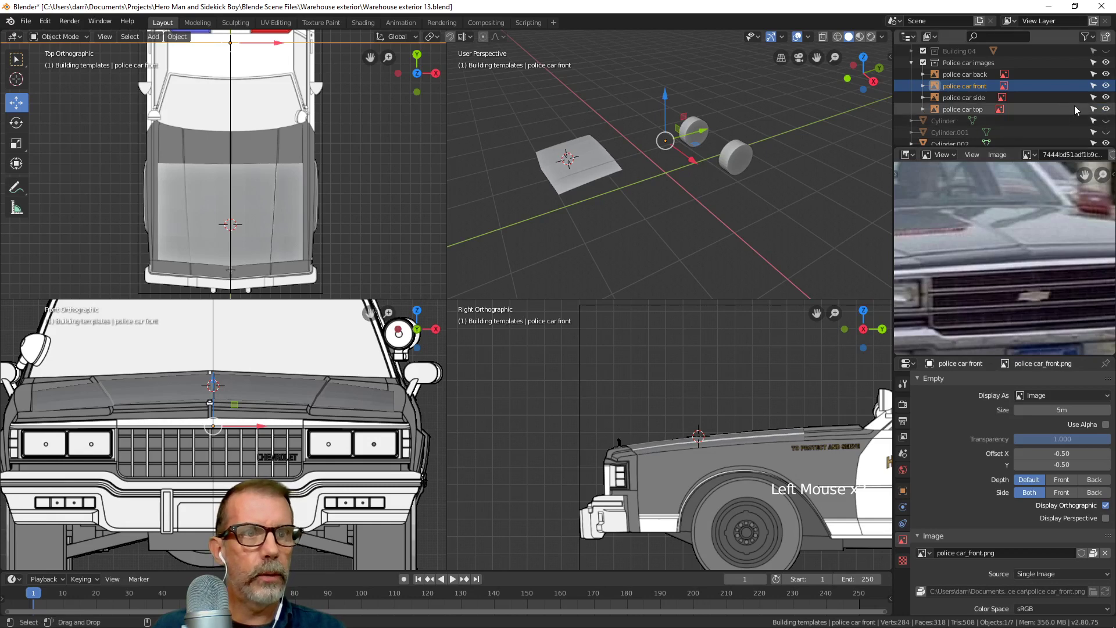
click(1094, 86)
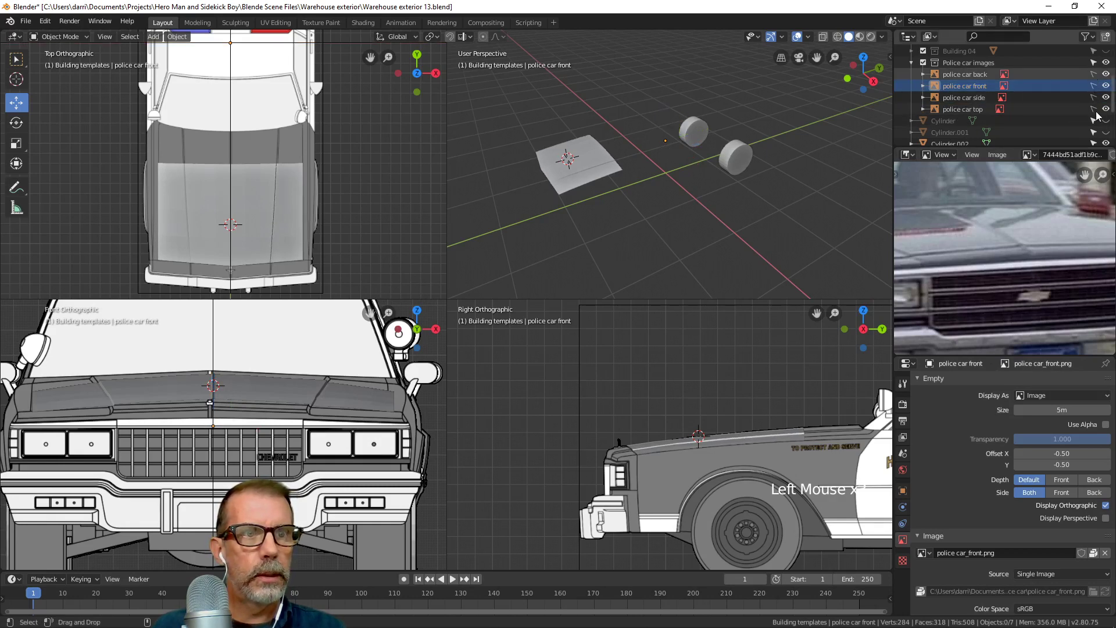
scroll(276, 417, down, 2)
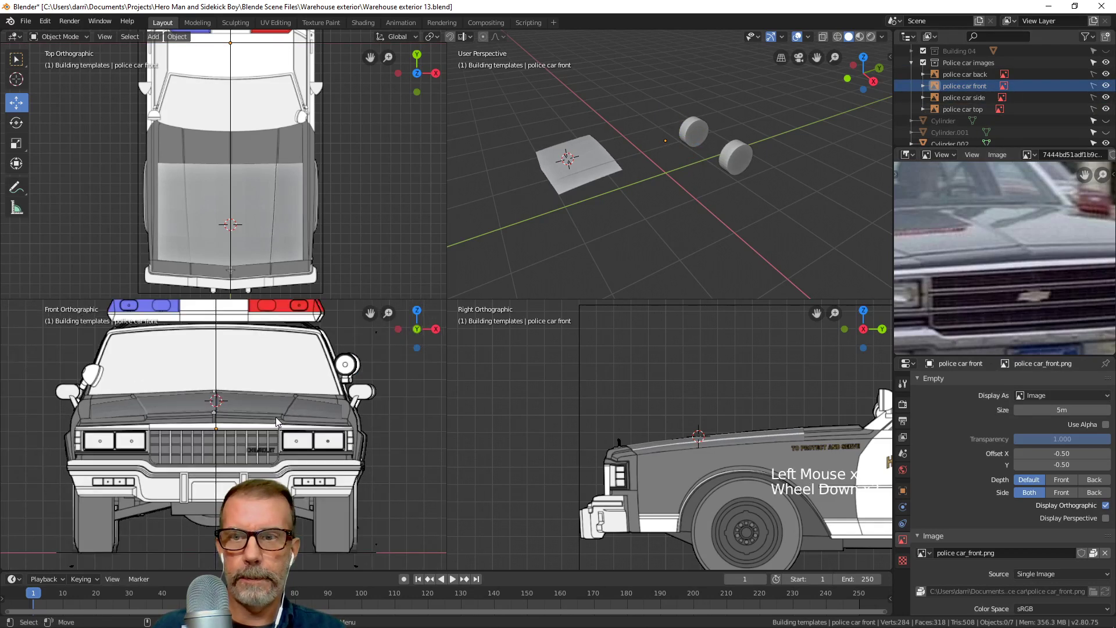
Extrude the hood plane's rear edge loop about 0.16 m toward the windshield, following the hood line in the side view.
shift+middle_drag(276, 416, 269, 418)
shift+middle_drag(654, 449, 565, 378)
scroll(564, 382, up, 3)
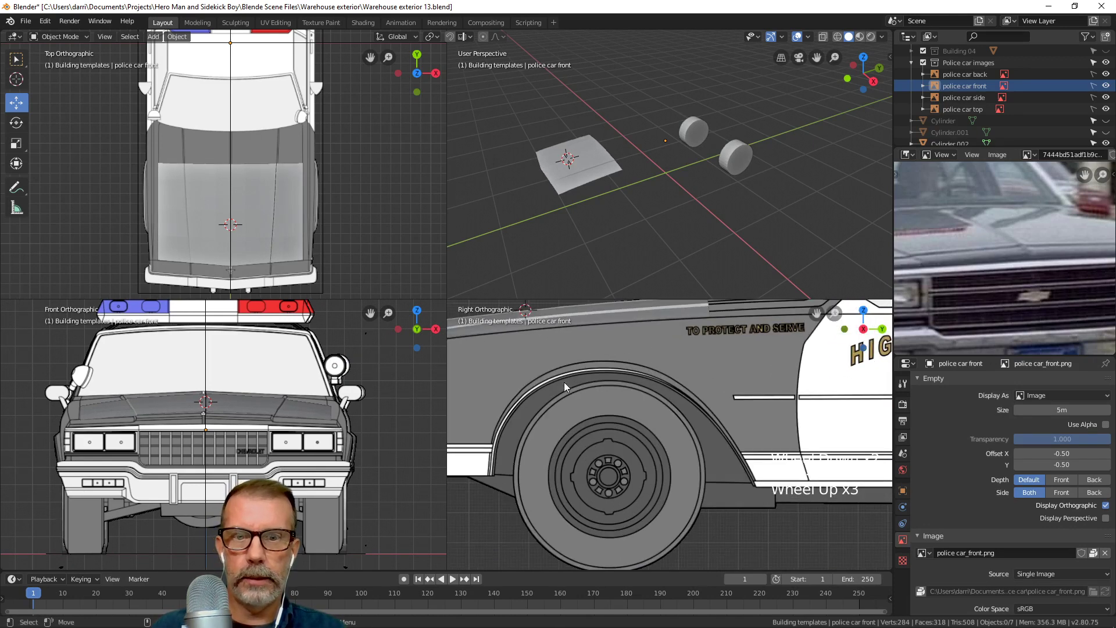
click(238, 204)
key(Tab)
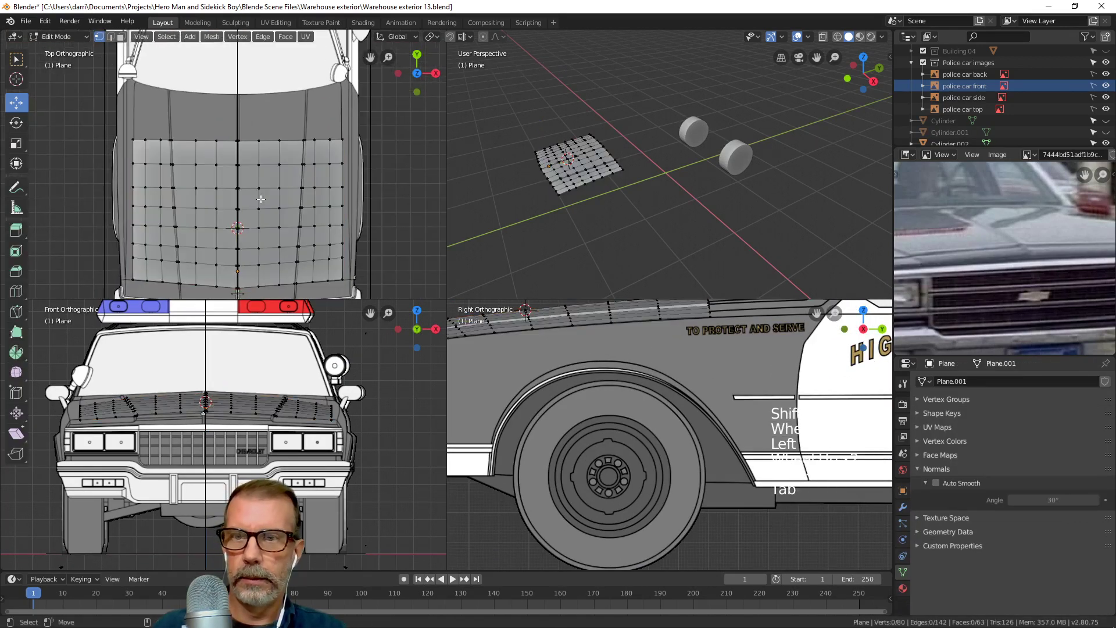
alt+click(270, 142)
scroll(269, 142, up, 2)
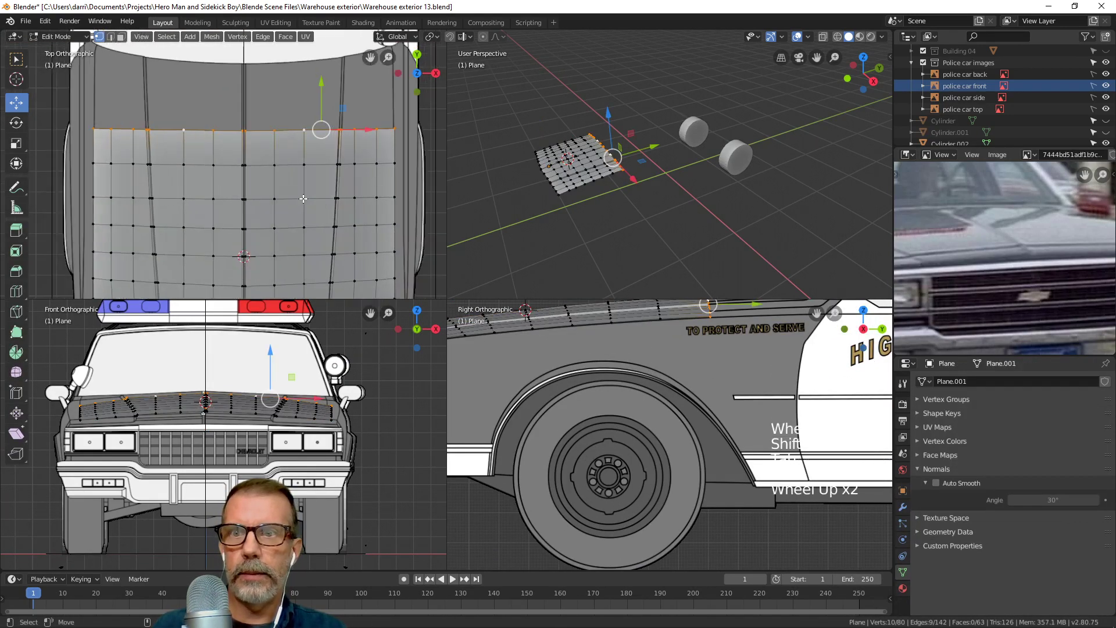
scroll(709, 424, up, 3)
shift+middle_drag(709, 424, 674, 474)
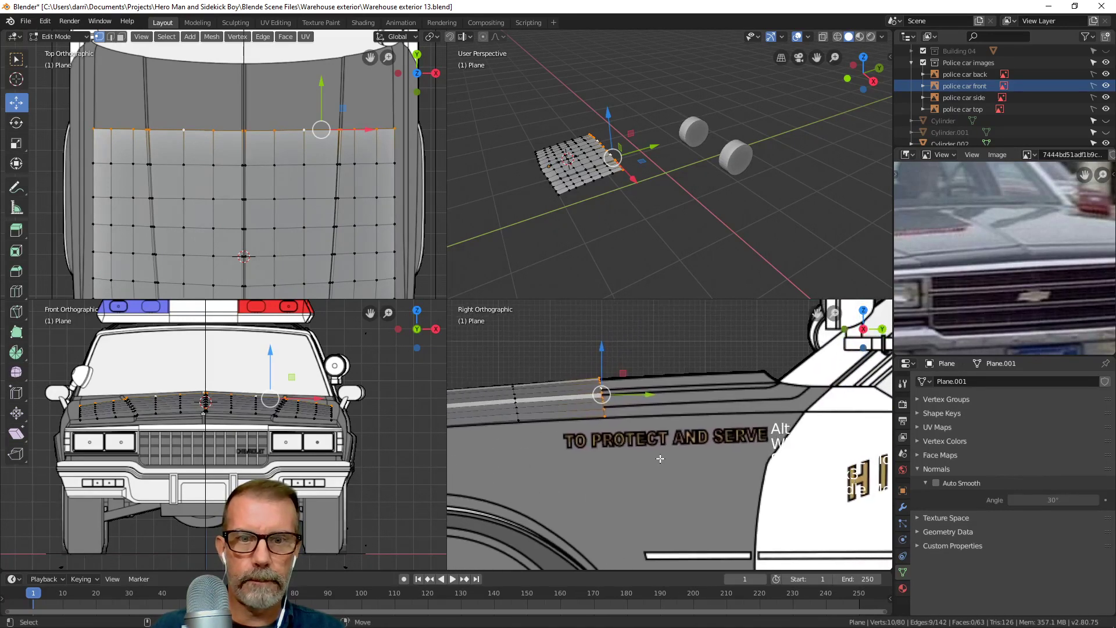
key(e)
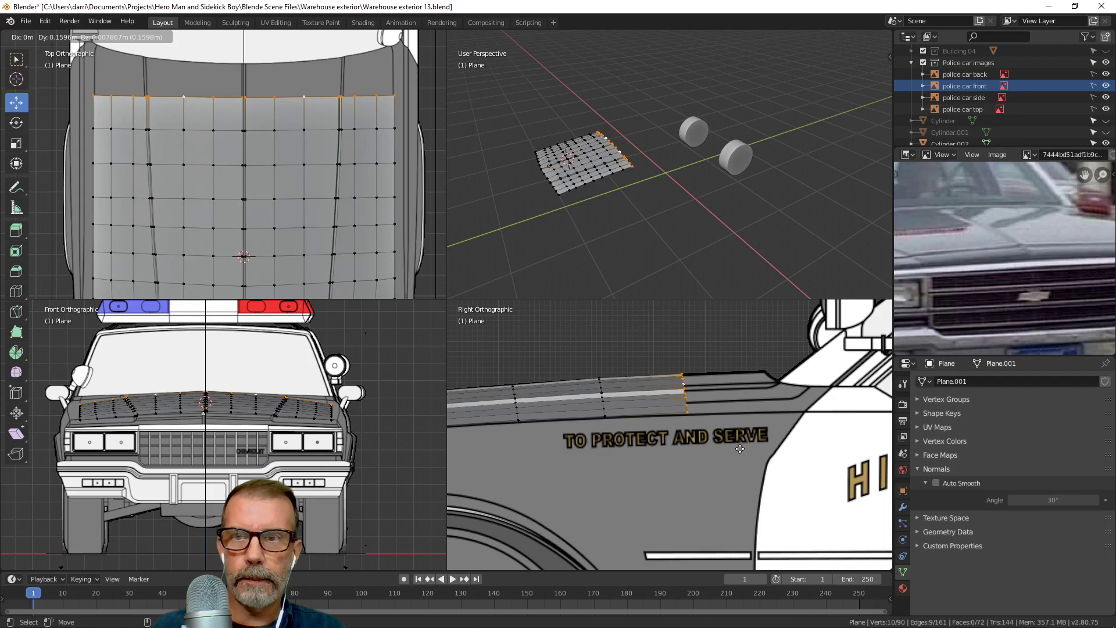
click(740, 449)
Shift the rear vertices at the hood's side crease about 0.0056 m outward along X onto the crease line.
scroll(308, 238, up, 5)
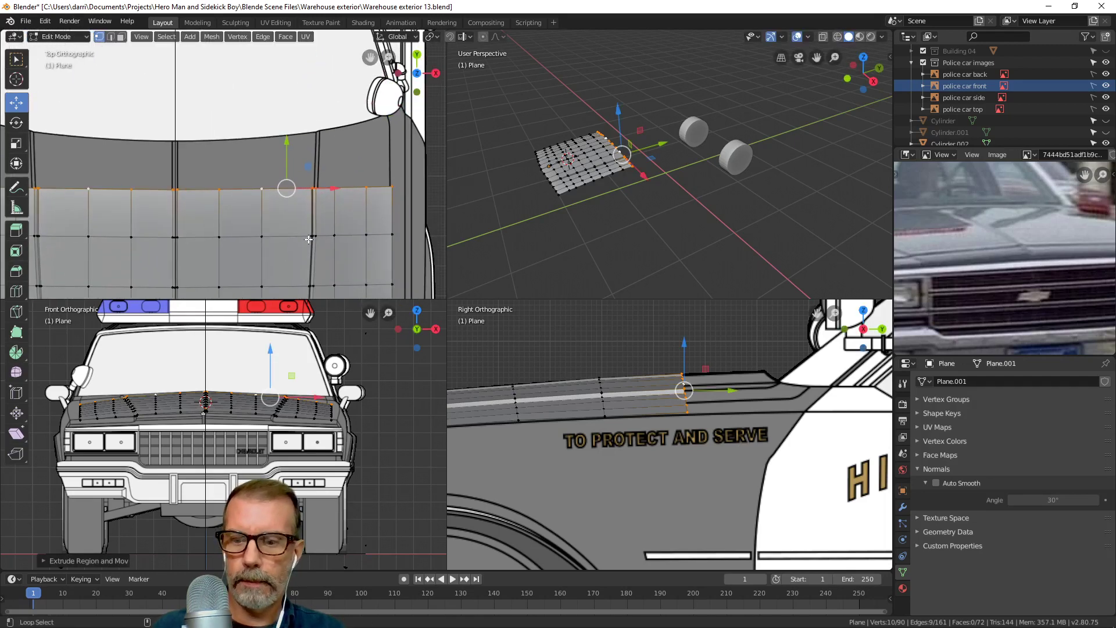
key(alt+a)
key(b)
drag(306, 179, 325, 214)
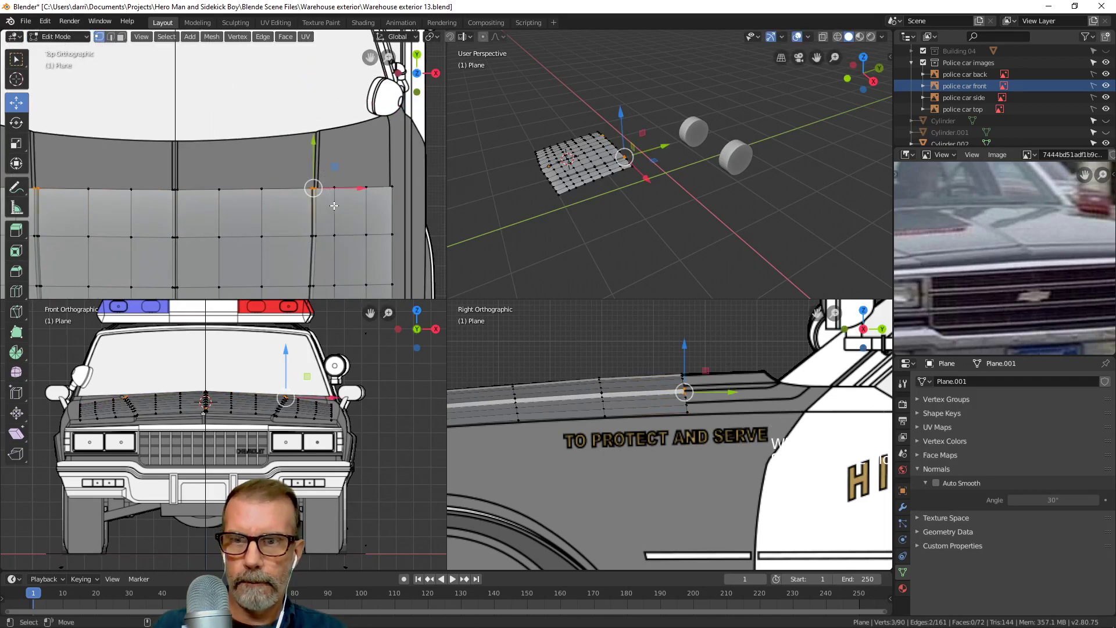
scroll(334, 205, up, 4)
key(g)
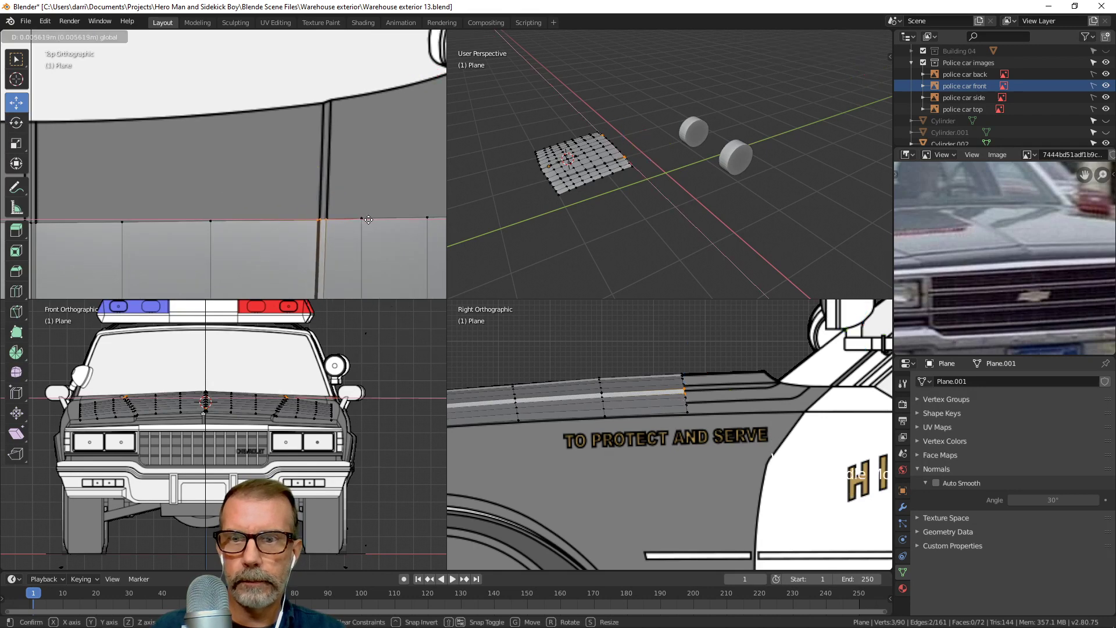
click(369, 220)
scroll(292, 246, down, 4)
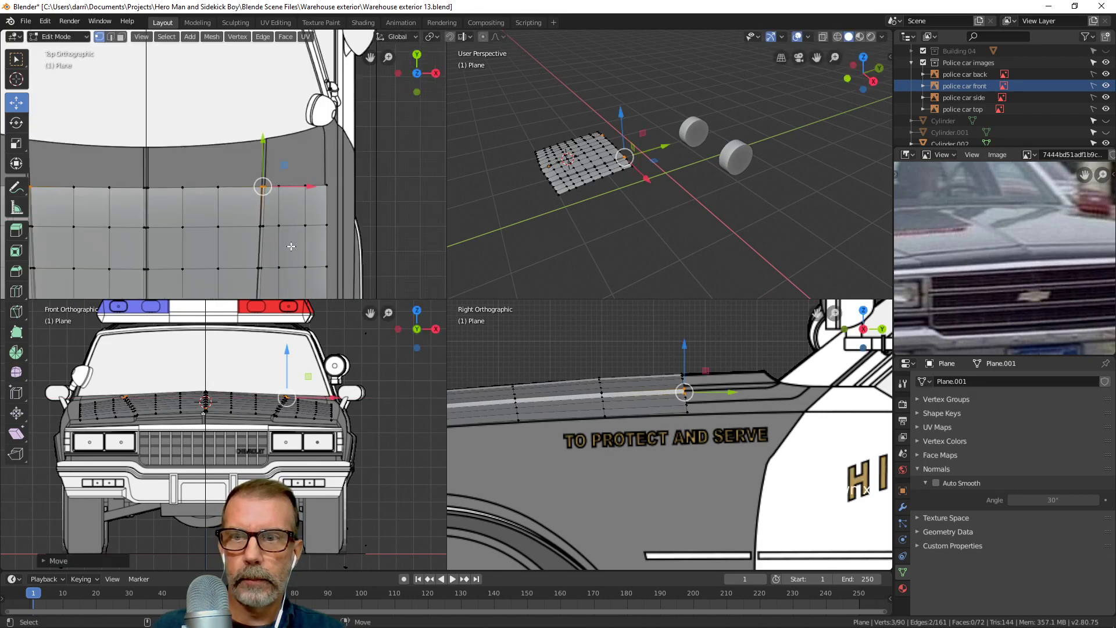
Extrude the new rear edge loop about 0.154 m farther back along the hood line toward the windshield.
shift+middle_drag(291, 247, 300, 245)
alt+click(249, 187)
shift+middle_drag(712, 440, 648, 440)
key(e)
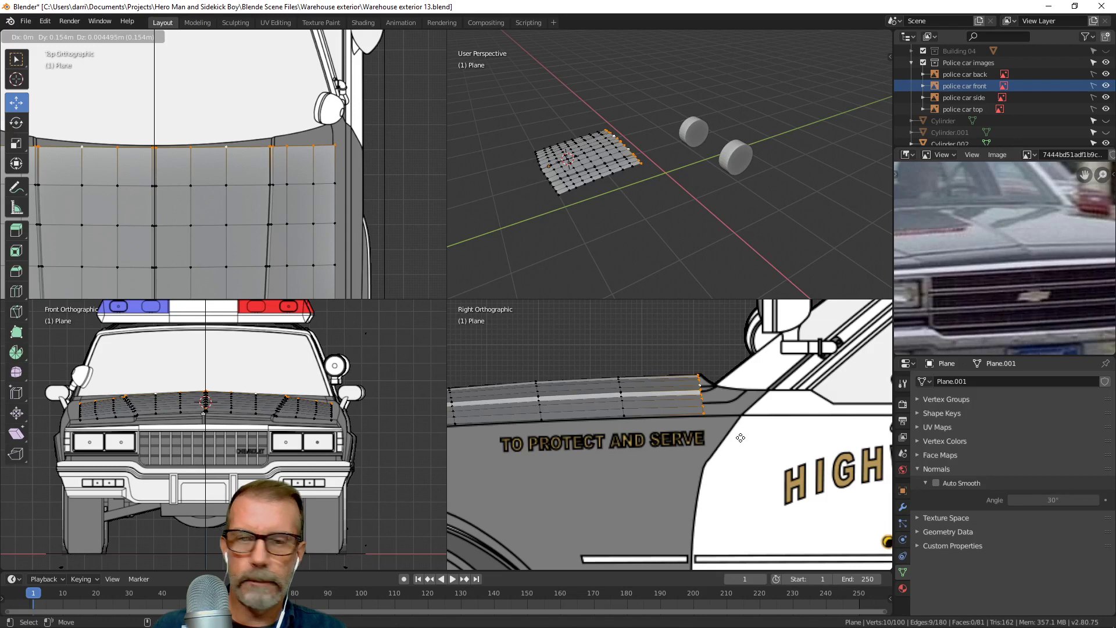
click(741, 438)
Move the hood's outer side edge loop slightly inward and adjust its height against the front reference image.
scroll(593, 478, down, 4)
shift+middle_drag(587, 480, 700, 444)
scroll(544, 458, up, 2)
shift+middle_drag(540, 458, 564, 474)
scroll(552, 465, up, 3)
scroll(339, 430, up, 2)
shift+middle_drag(339, 430, 306, 435)
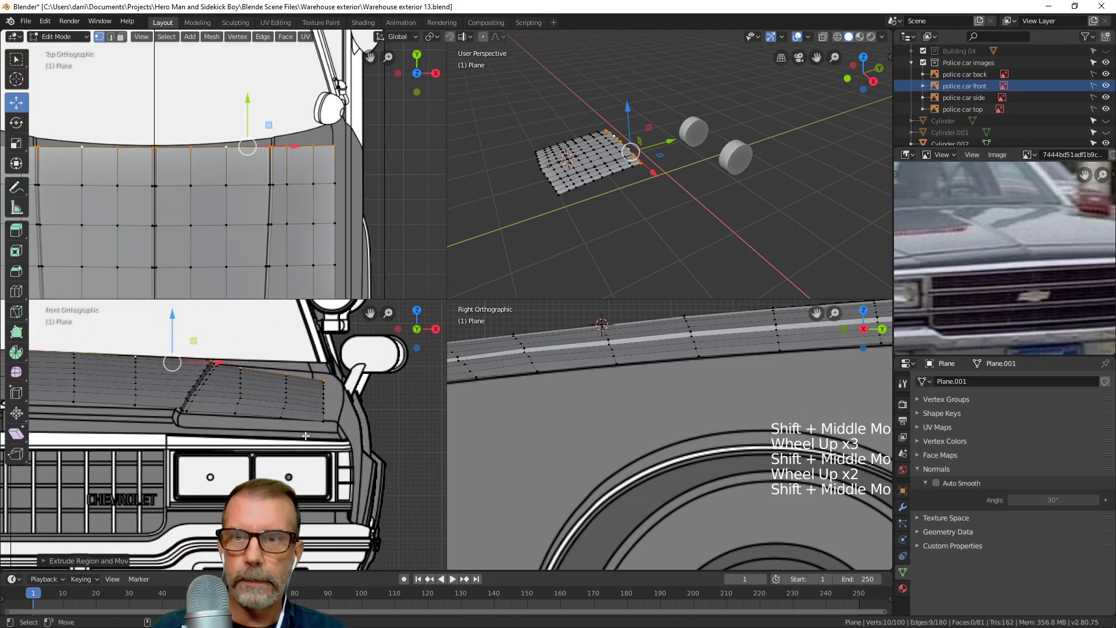
alt+click(324, 408)
drag(373, 399, 367, 403)
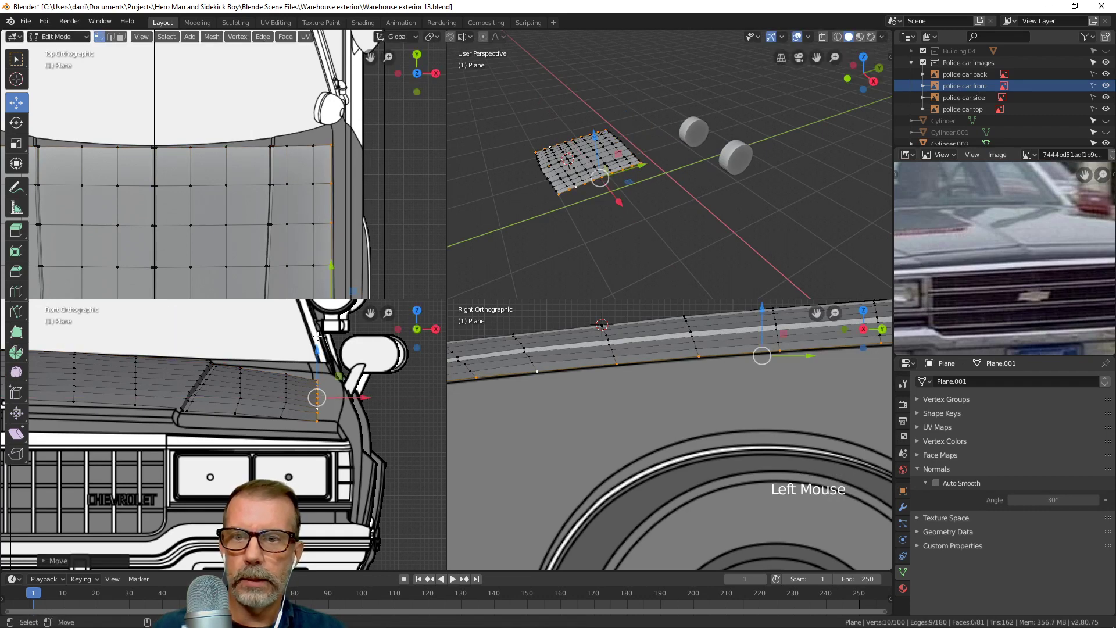
drag(317, 336, 314, 349)
Clear the selection and display the mesh in wireframe over the reference images.
scroll(696, 406, down, 4)
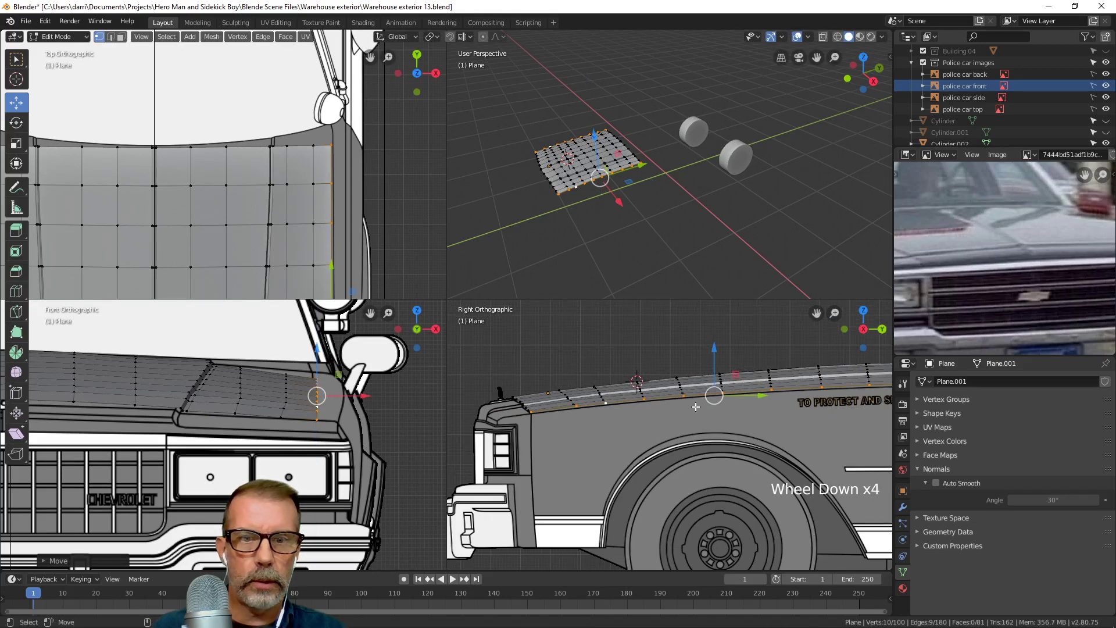
shift+middle_drag(290, 191, 360, 208)
scroll(306, 184, up, 2)
scroll(325, 198, up, 1)
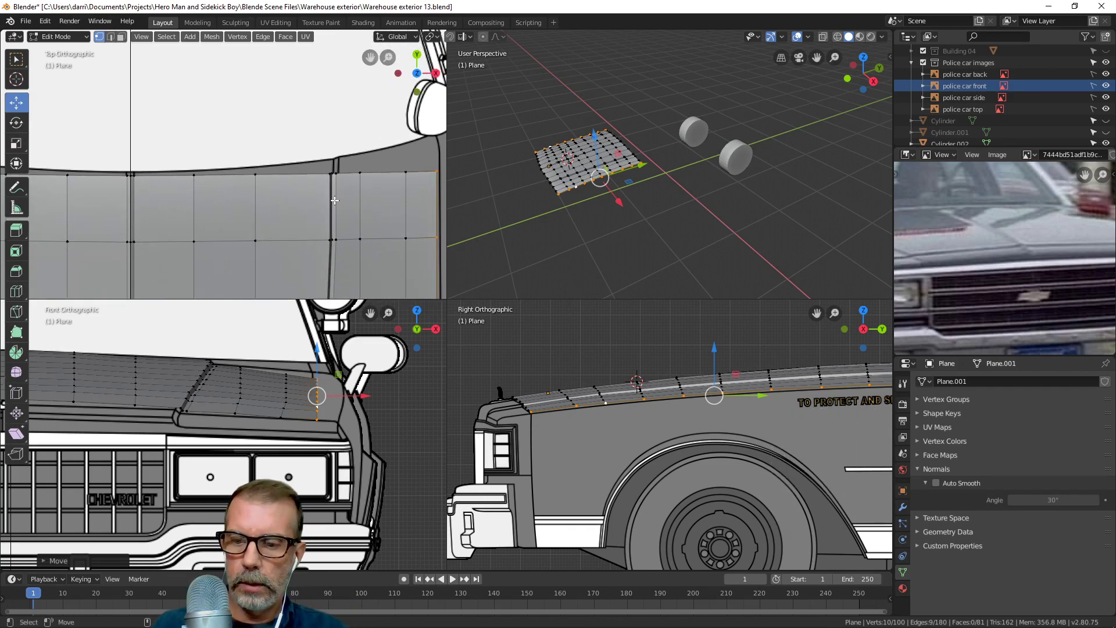
key(alt+a)
key(z)
click(313, 202)
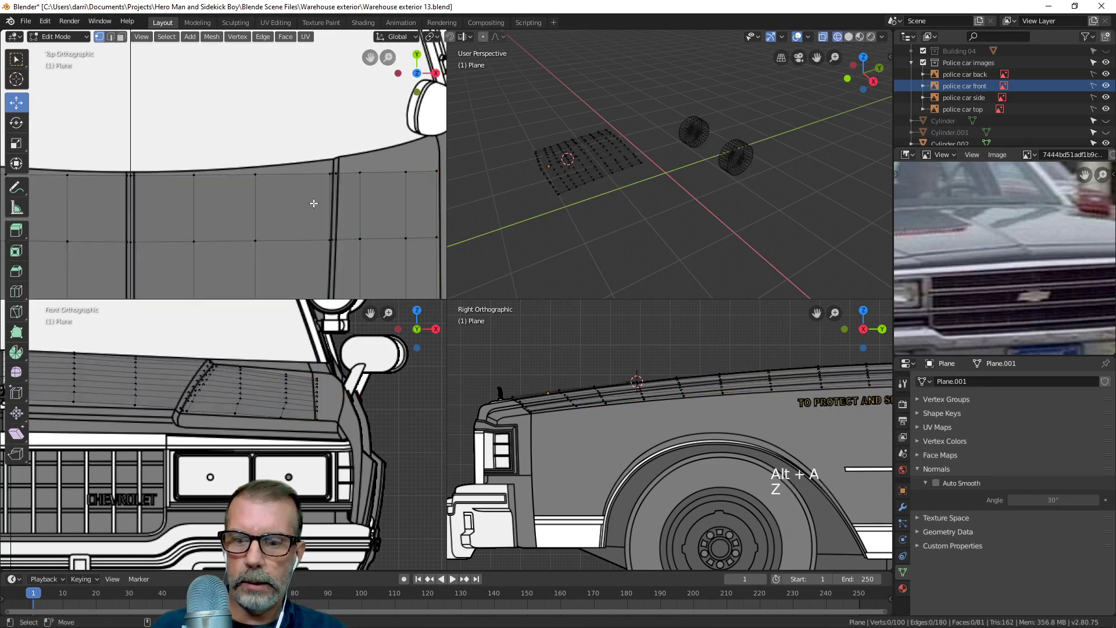
key(z)
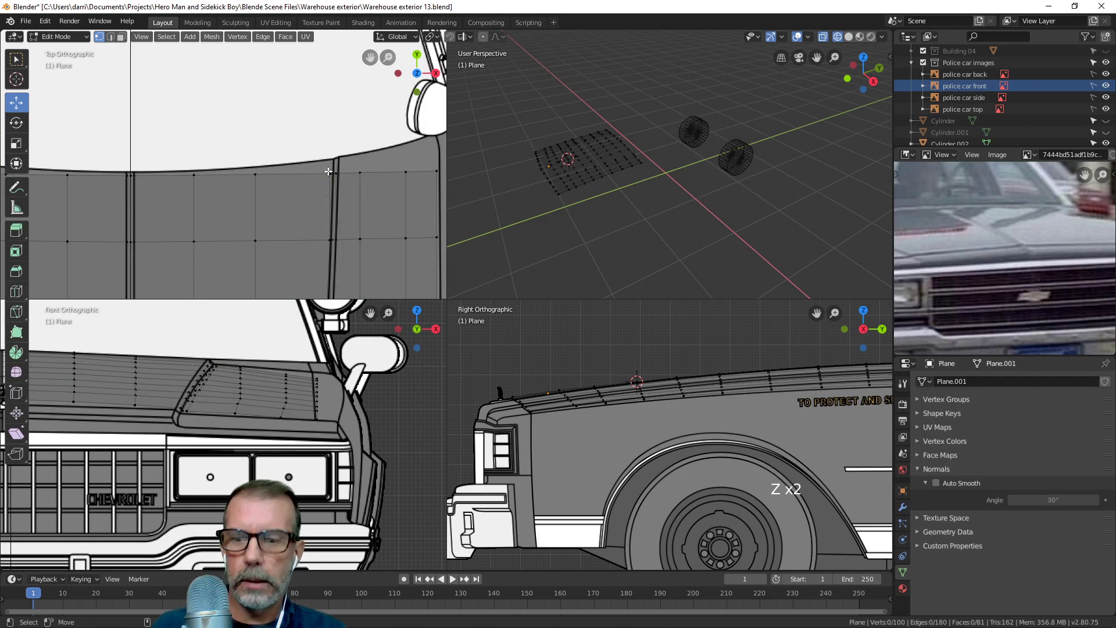
Try to move the side crease's rear vertices back onto the curved windshield line in the top view.
key(b)
drag(341, 238, 319, 164)
scroll(326, 174, up, 3)
shift+middle_drag(325, 175, 350, 198)
drag(320, 194, 323, 194)
drag(278, 155, 280, 130)
drag(324, 169, 323, 170)
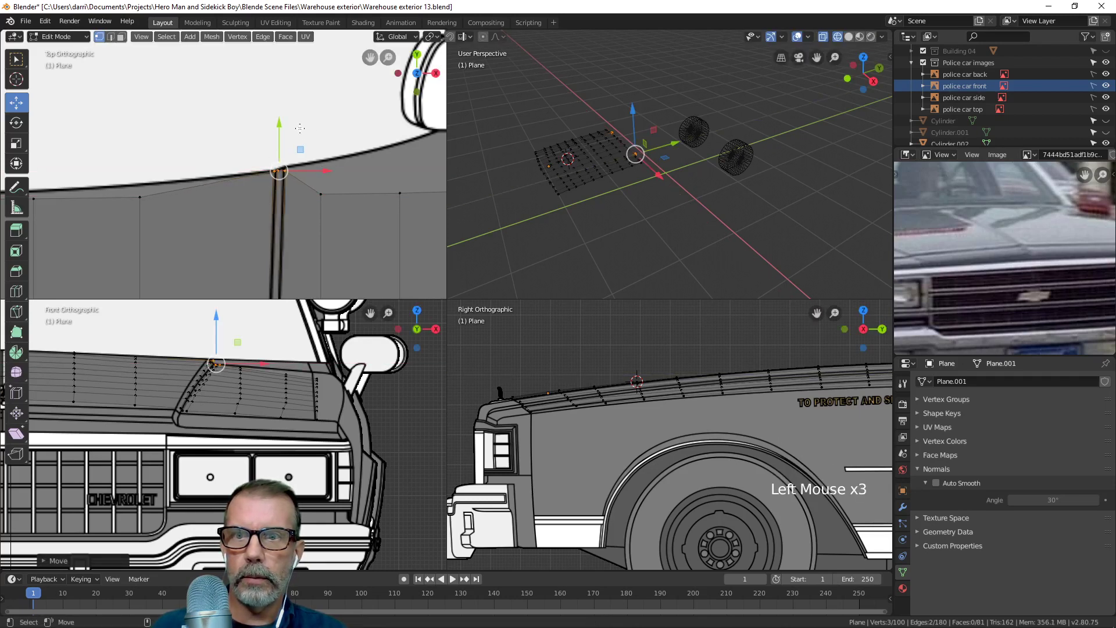
Nudge the single outer crease vertex slightly farther back along Y to meet the windshield line.
scroll(301, 185, up, 2)
shift+middle_drag(301, 185, 306, 204)
key(alt+a)
click(280, 192)
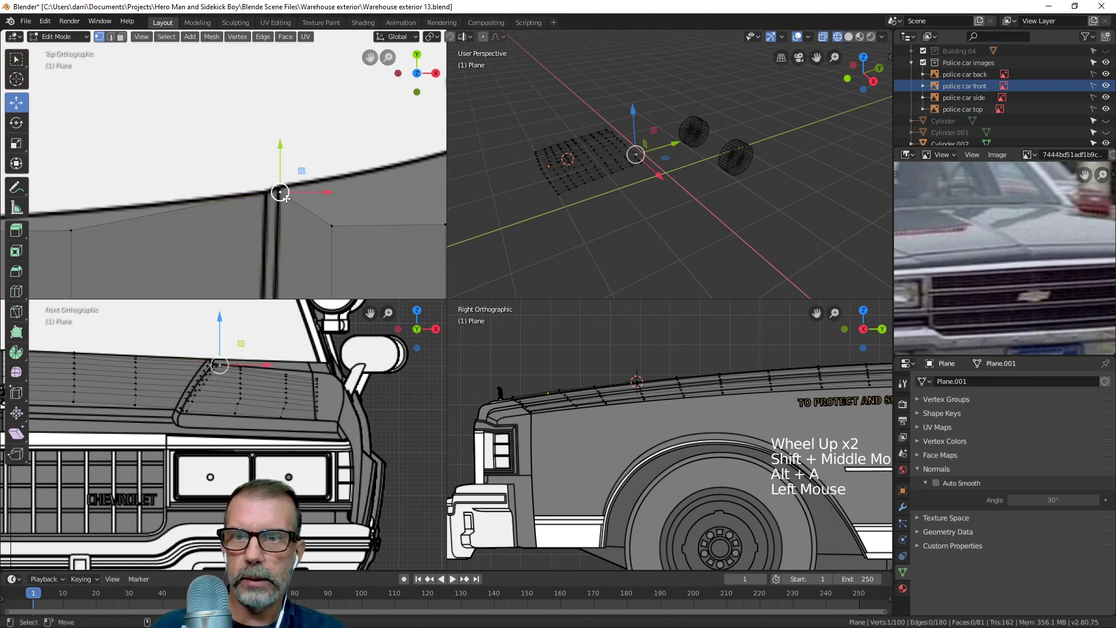
drag(281, 152, 281, 147)
scroll(278, 198, down, 2)
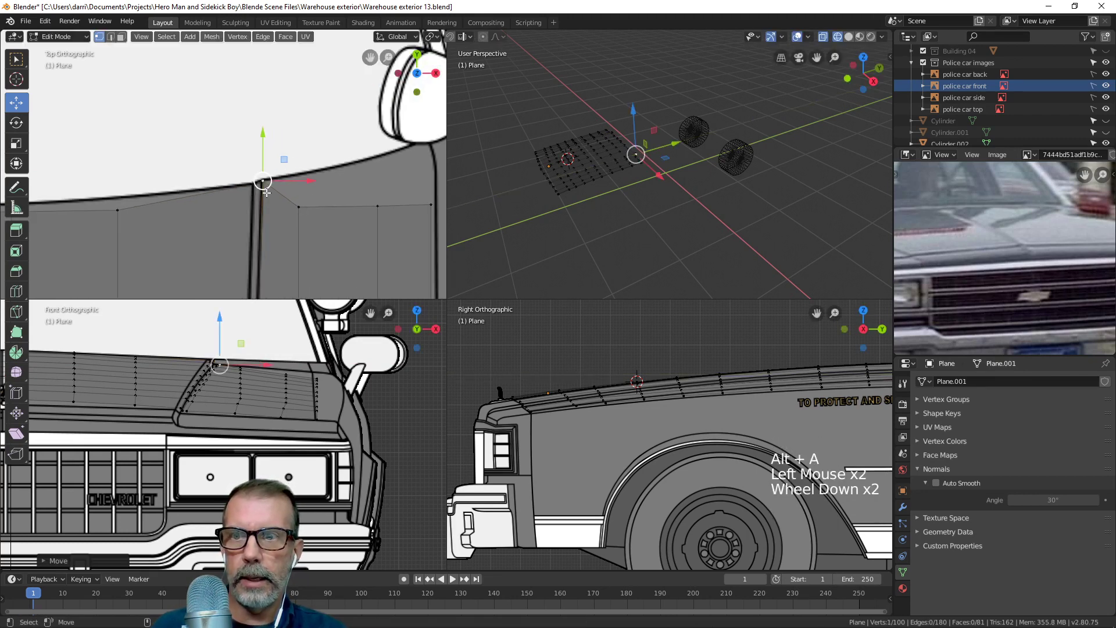
Move the two rear vertices between the side crease and the hood's centre back onto the windshield line.
shift+middle_drag(277, 205, 325, 145)
click(317, 146)
drag(317, 119, 321, 99)
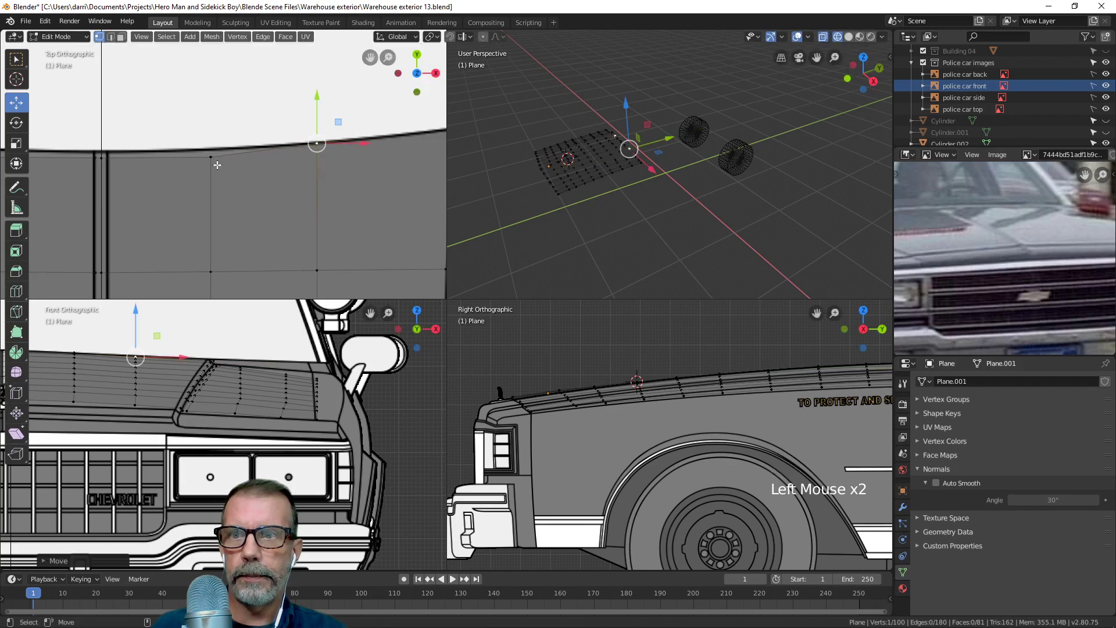
click(211, 157)
drag(211, 116, 211, 109)
Move the rear vertices of the hood's centre crease back onto the windshield line.
shift+middle_drag(200, 179, 297, 186)
key(alt+a)
key(b)
drag(180, 136, 251, 185)
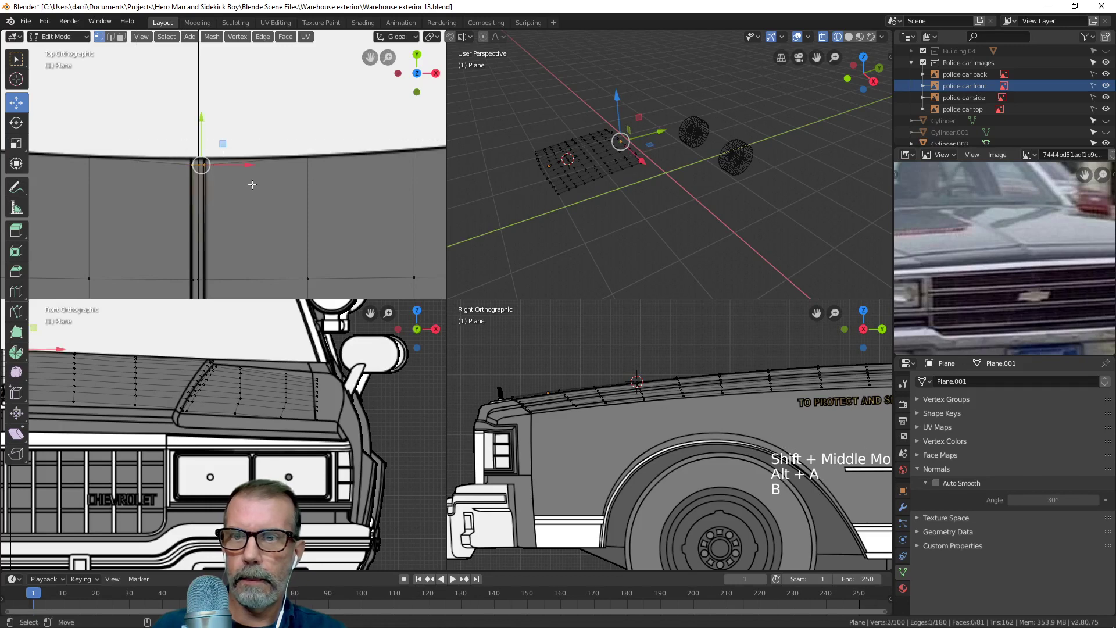
drag(200, 120, 201, 114)
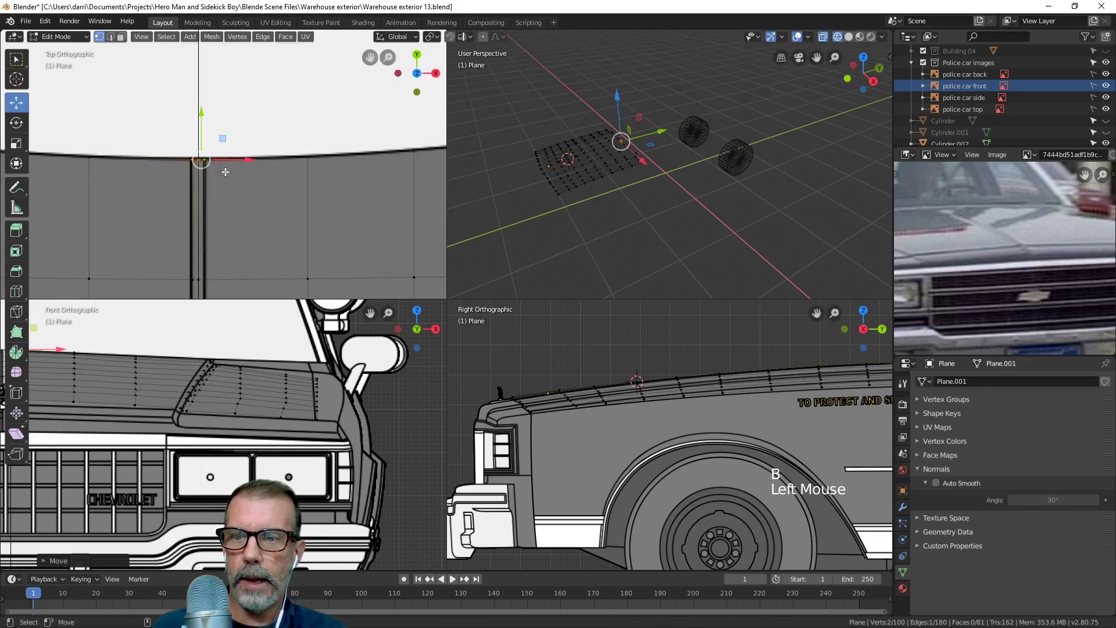
scroll(202, 127, down, 3)
Undo the individual moves of the rear-edge vertices toward the windshield line.
key(alt+a)
scroll(373, 189, down, 4)
shift+middle_drag(373, 189, 229, 215)
scroll(292, 194, up, 4)
scroll(262, 204, up, 2)
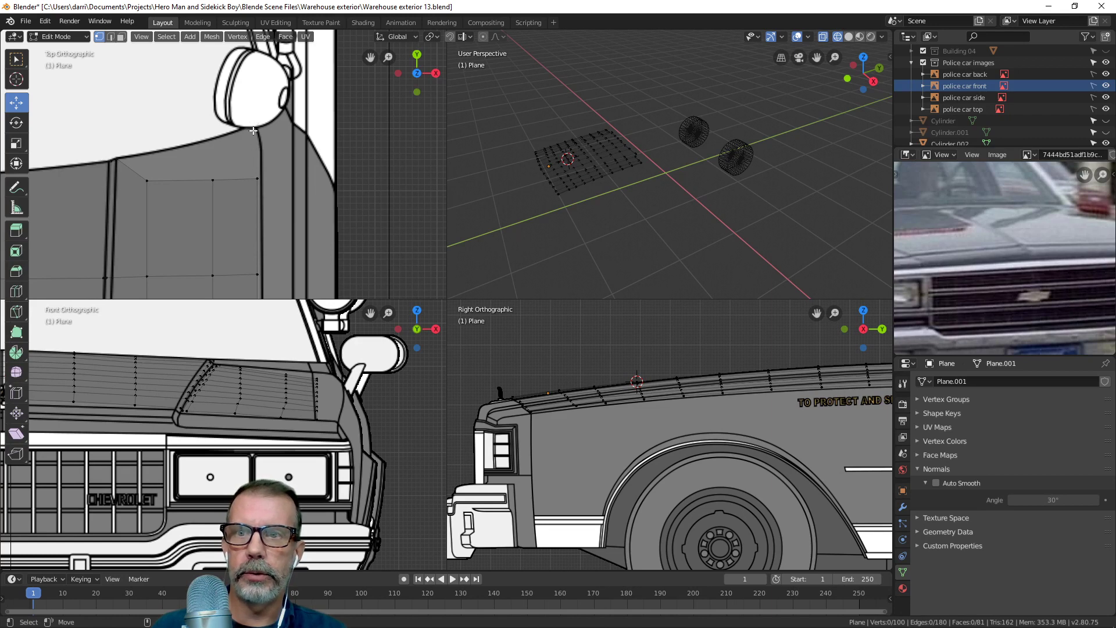
shift+middle_drag(216, 174, 251, 184)
scroll(318, 138, down, 4)
key(ctrl+z)
key(ctrl+z)
key(ctrl+z)
key(ctrl+z)
key(ctrl+z)
key(ctrl+z)
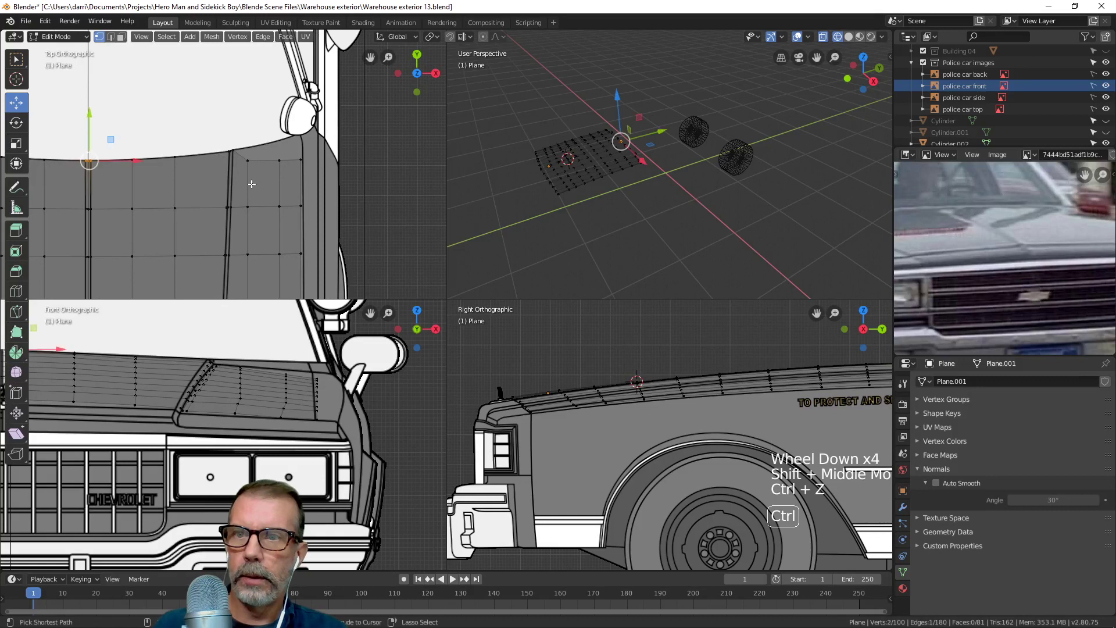
key(ctrl+z)
key(ctrl+z)
key(ctrl+z)
key(ctrl+z)
key(ctrl+z)
key(ctrl+z)
key(ctrl+z)
key(ctrl+z)
key(ctrl+z)
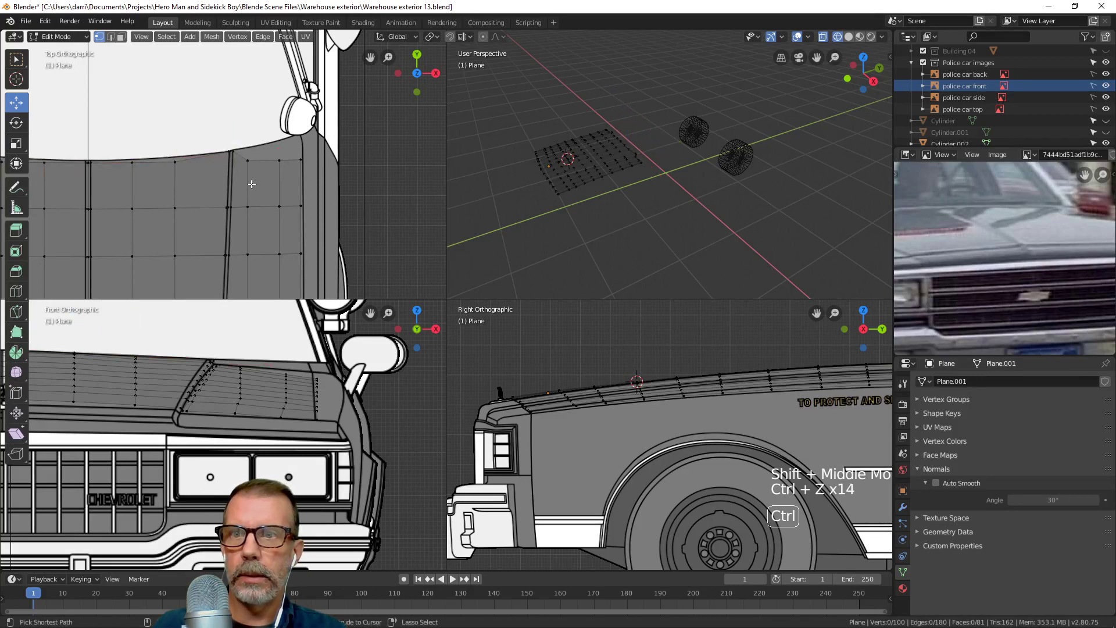
key(ctrl+z)
key(ctrl+z)
key(ctrl+z)
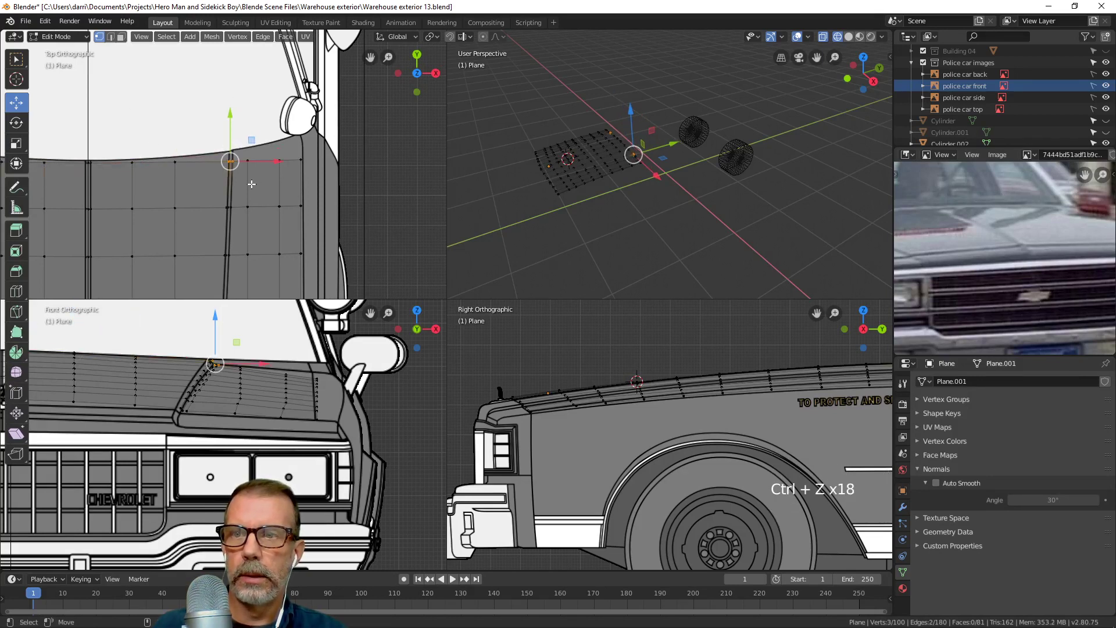
Move the whole rear edge loop slightly forward from the windshield and nudge its outer corner vertex along X.
alt+click(196, 163)
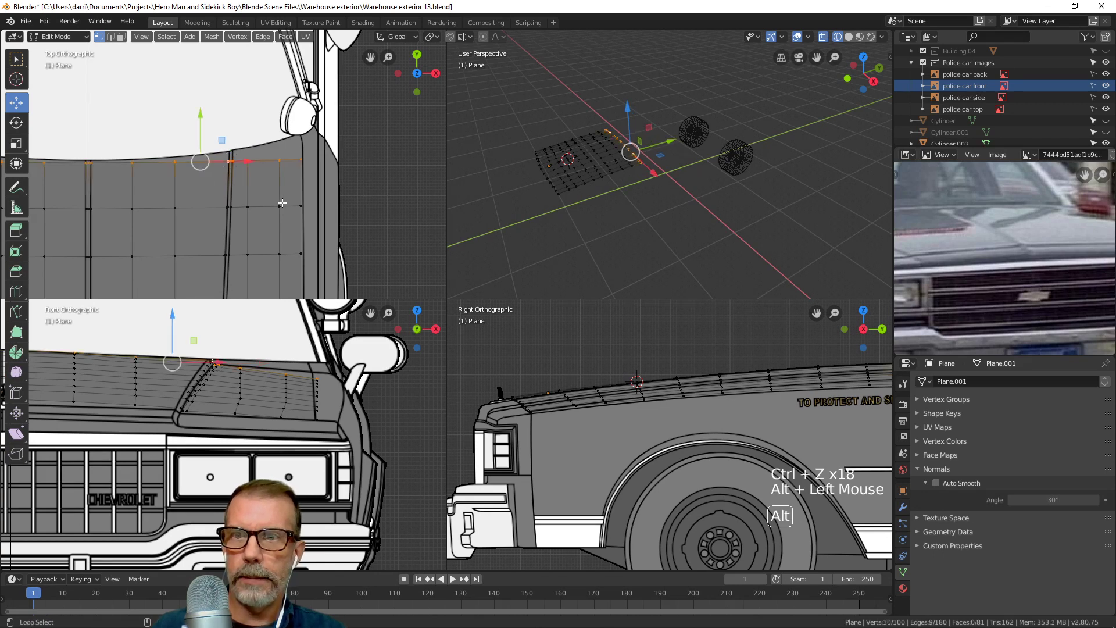
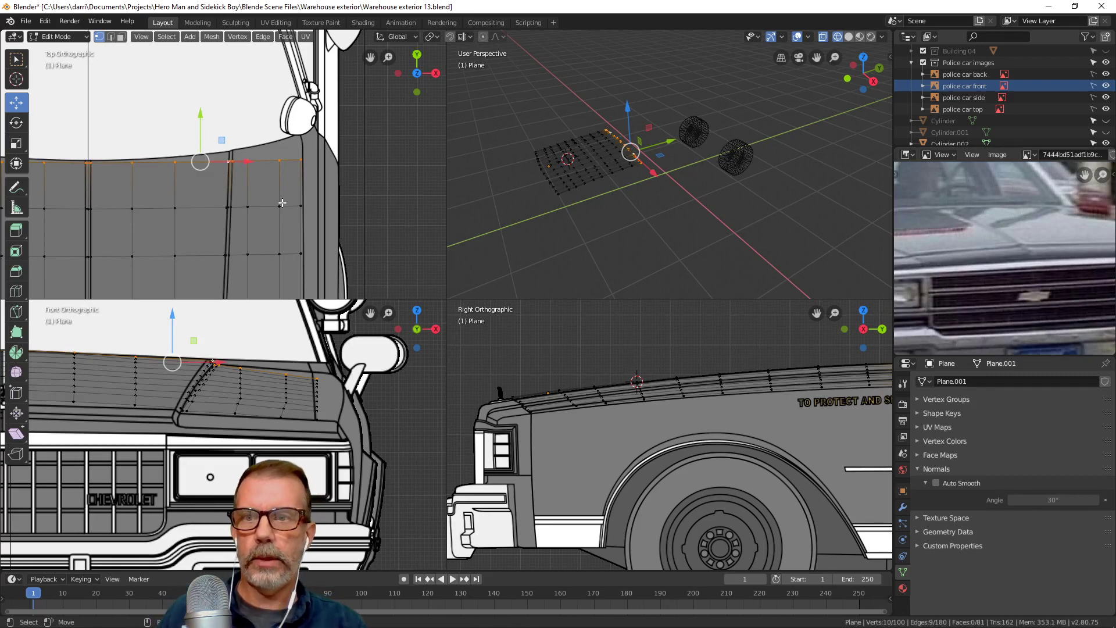
scroll(282, 203, up, 2)
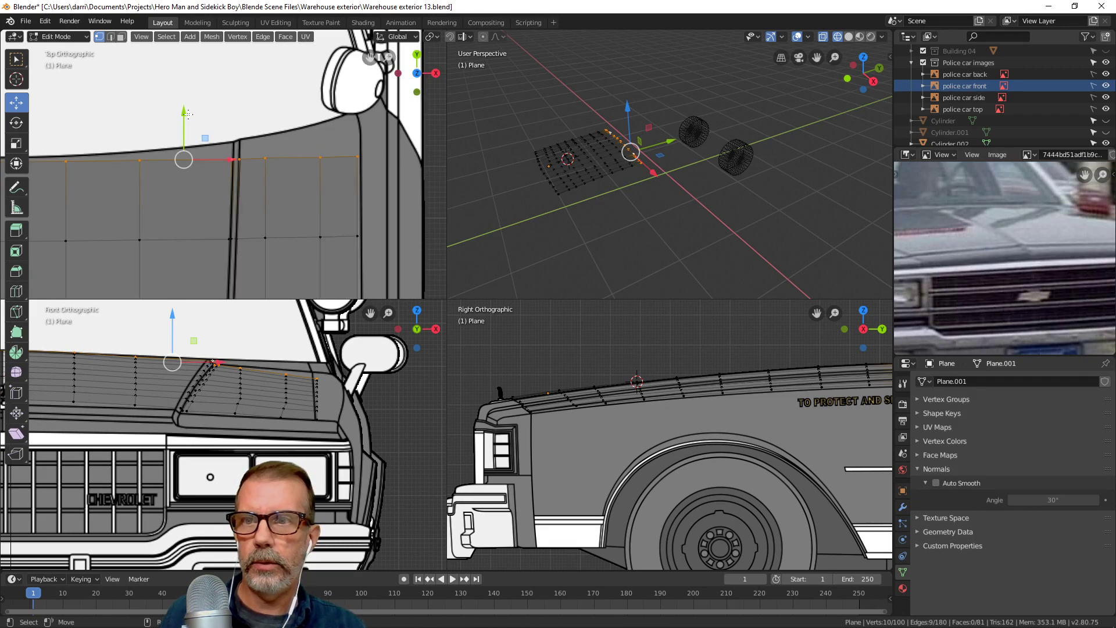
drag(187, 113, 184, 124)
shift+middle_drag(347, 239, 365, 254)
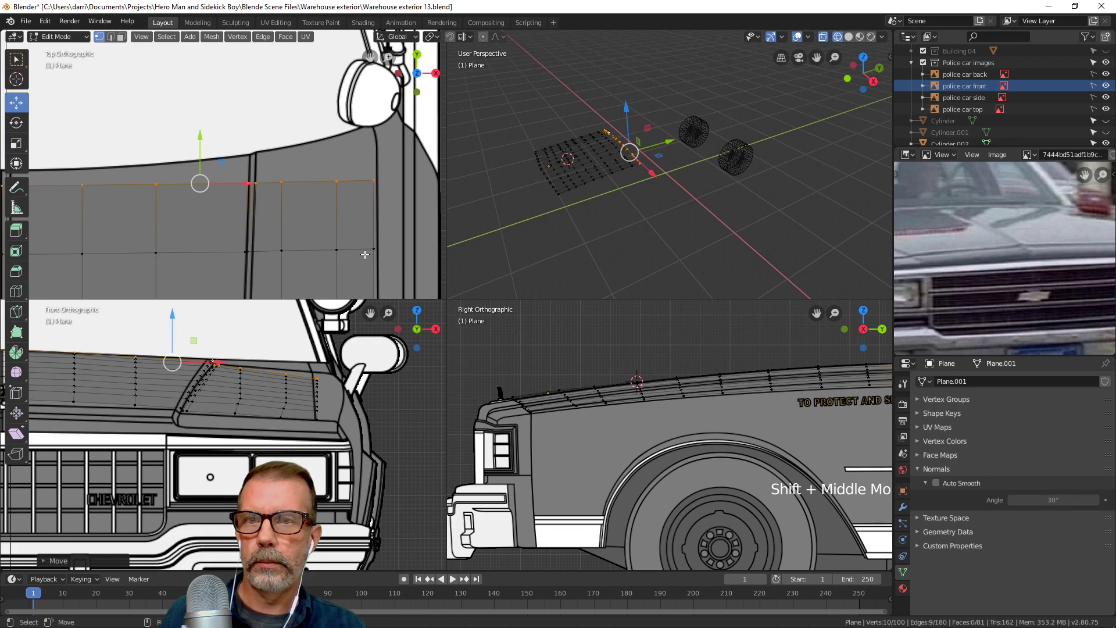
click(373, 181)
drag(417, 180, 416, 182)
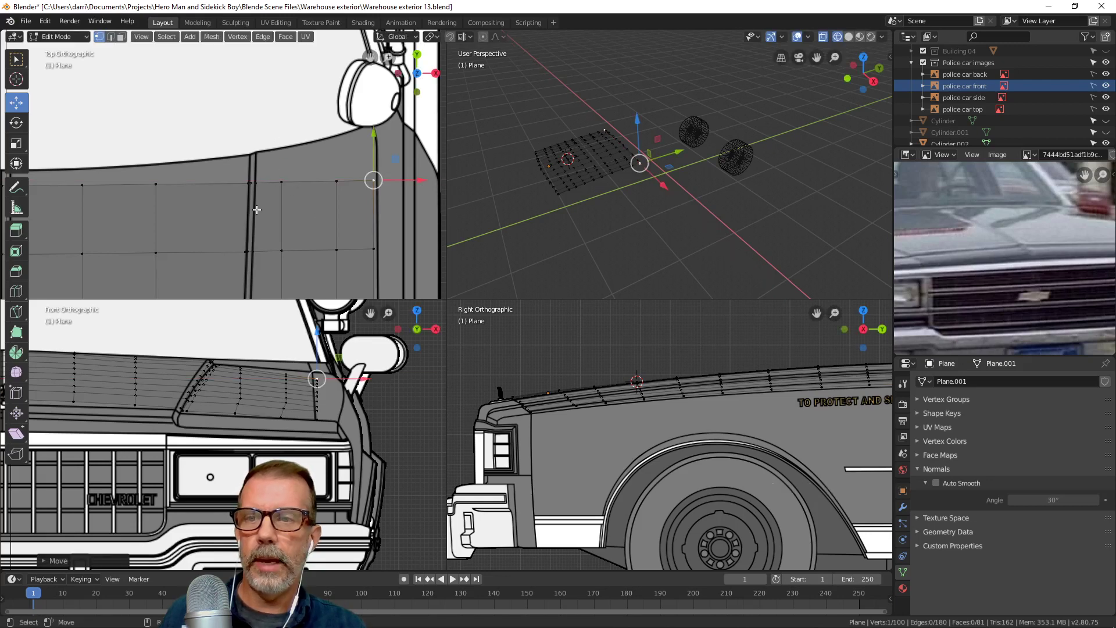
scroll(267, 200, down, 2)
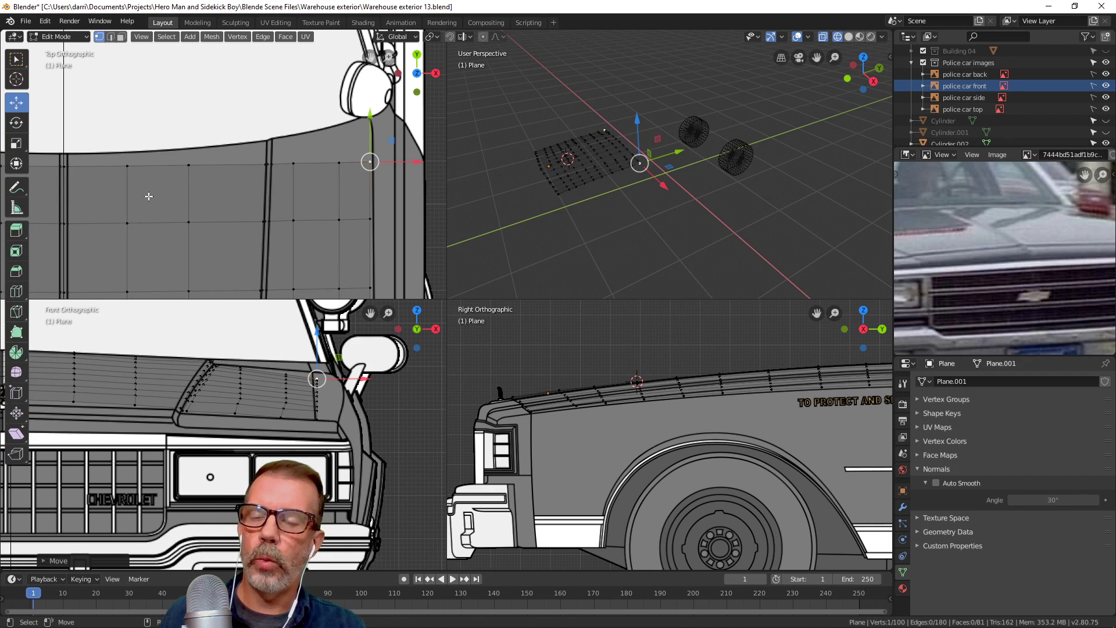
Move the rear edge loop a little farther forward along Y and compare it with the hood line in the side view.
alt+click(158, 166)
drag(224, 133, 225, 125)
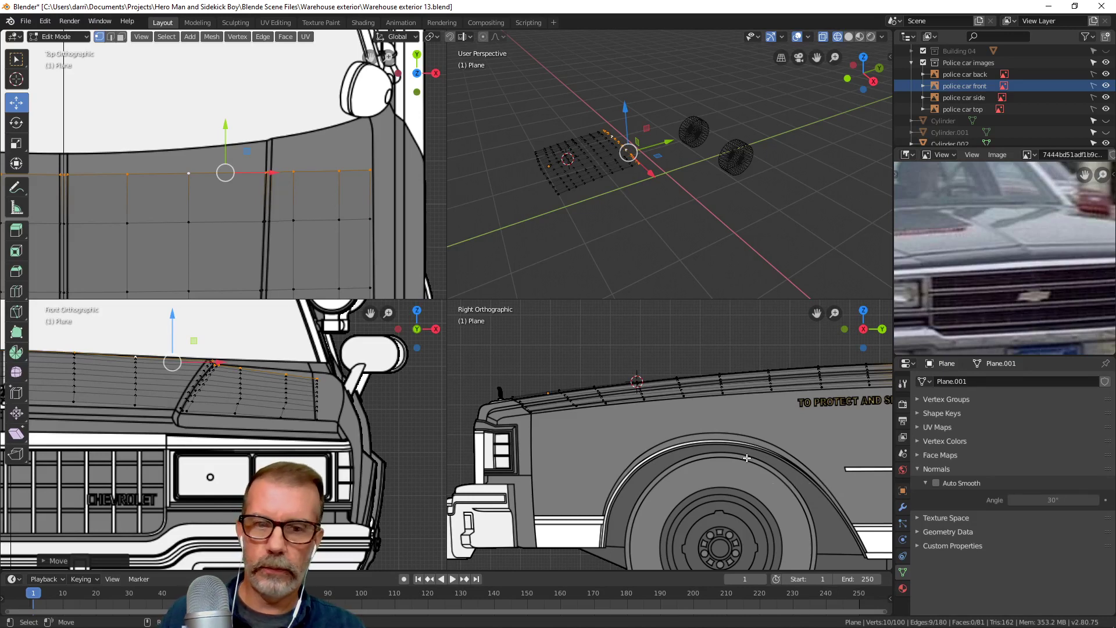
scroll(748, 455, up, 4)
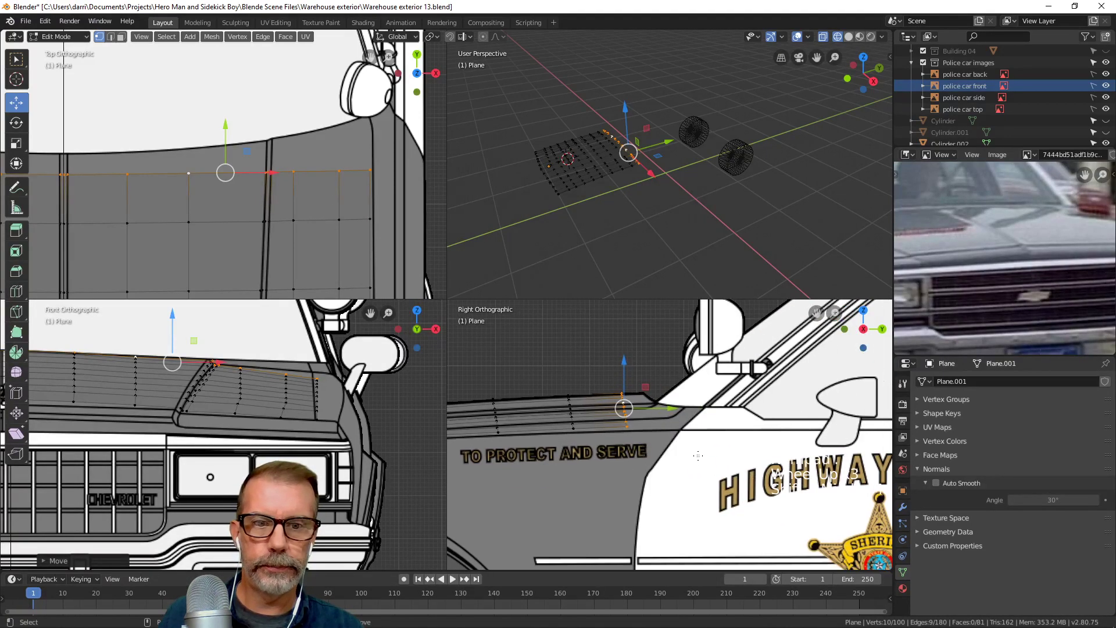
scroll(698, 456, up, 3)
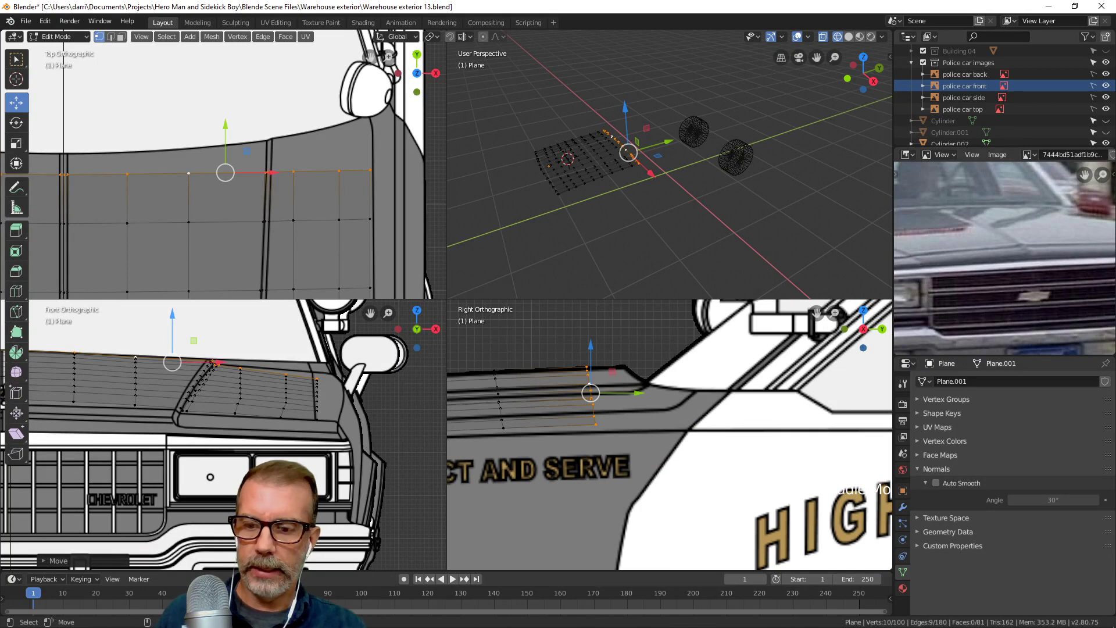
Extrude the hood's rear edge loop about 0.022 m toward the windshield, adjusting its height with Z-axis scaling before and after.
key(s)
key(z)
click(668, 461)
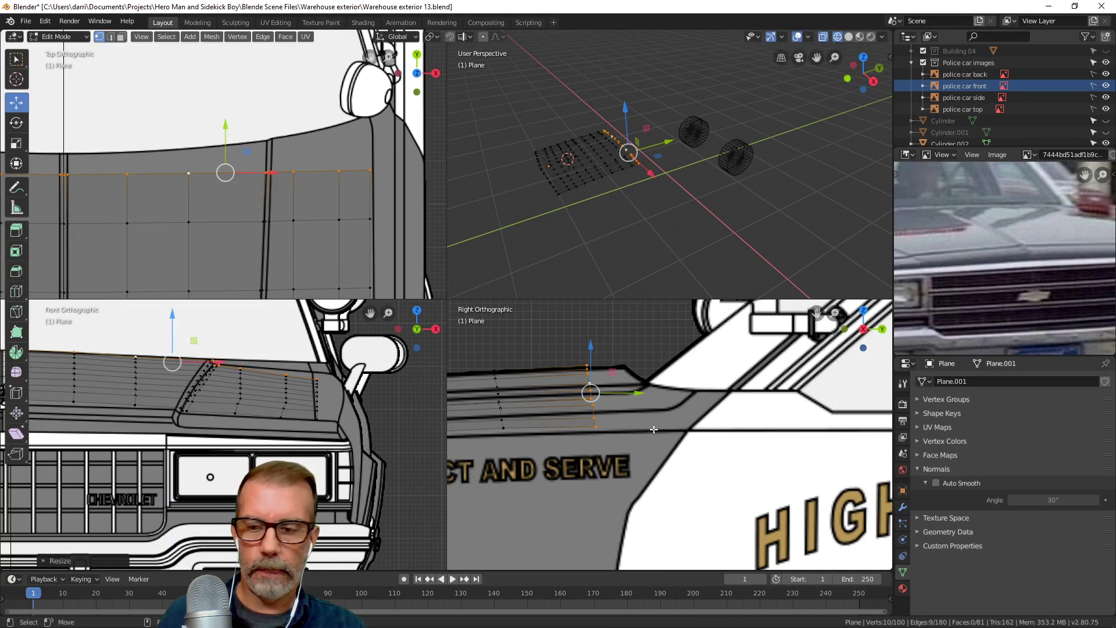
key(e)
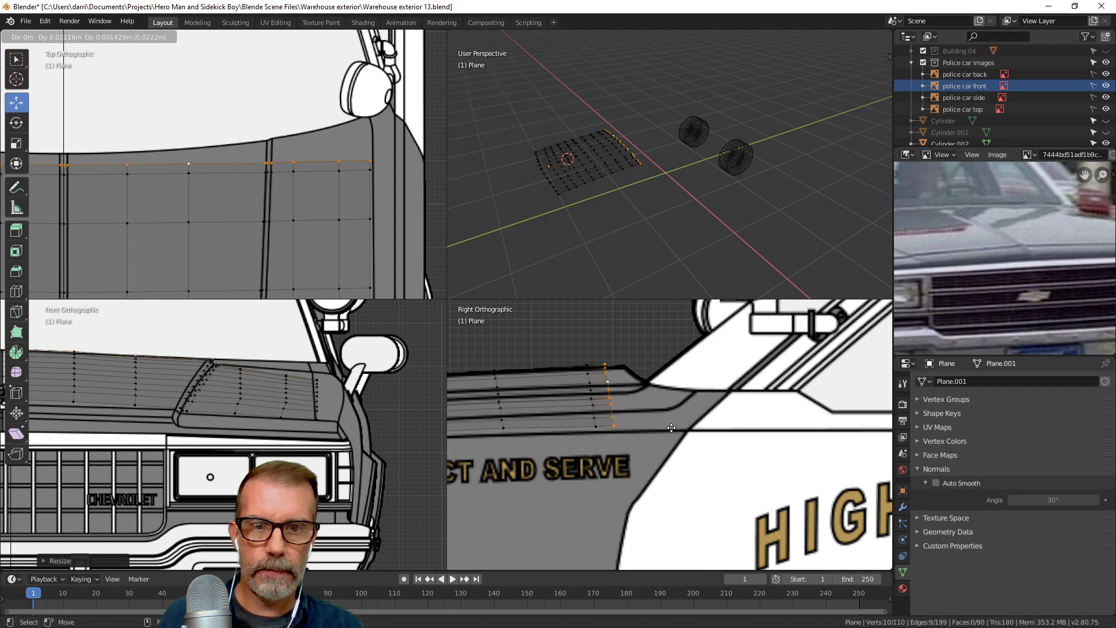
click(670, 428)
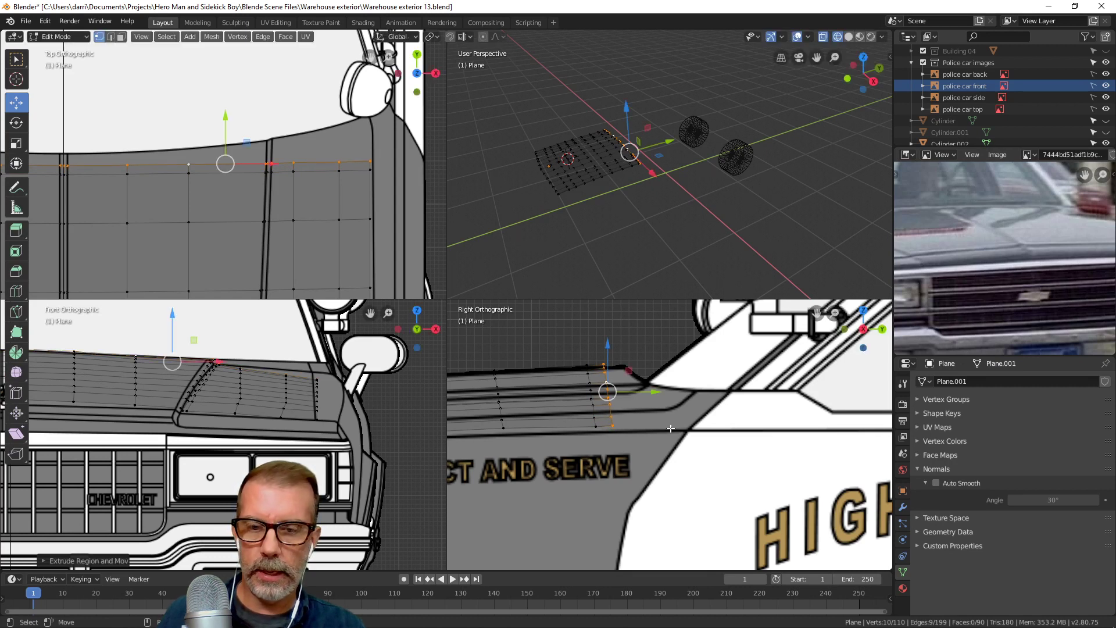
key(s)
key(z)
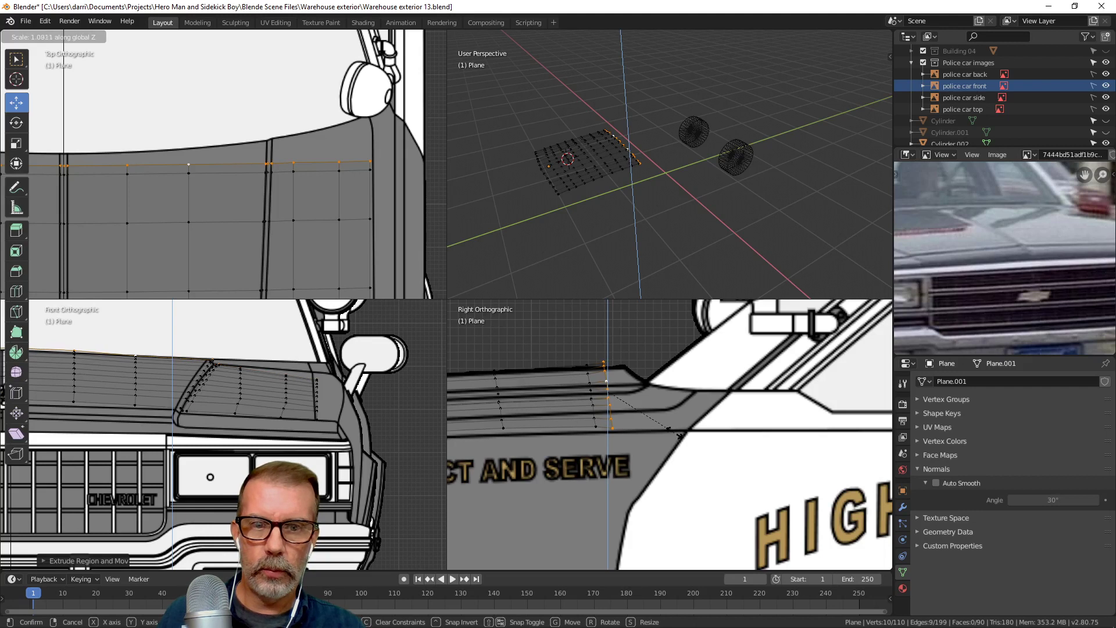
click(662, 428)
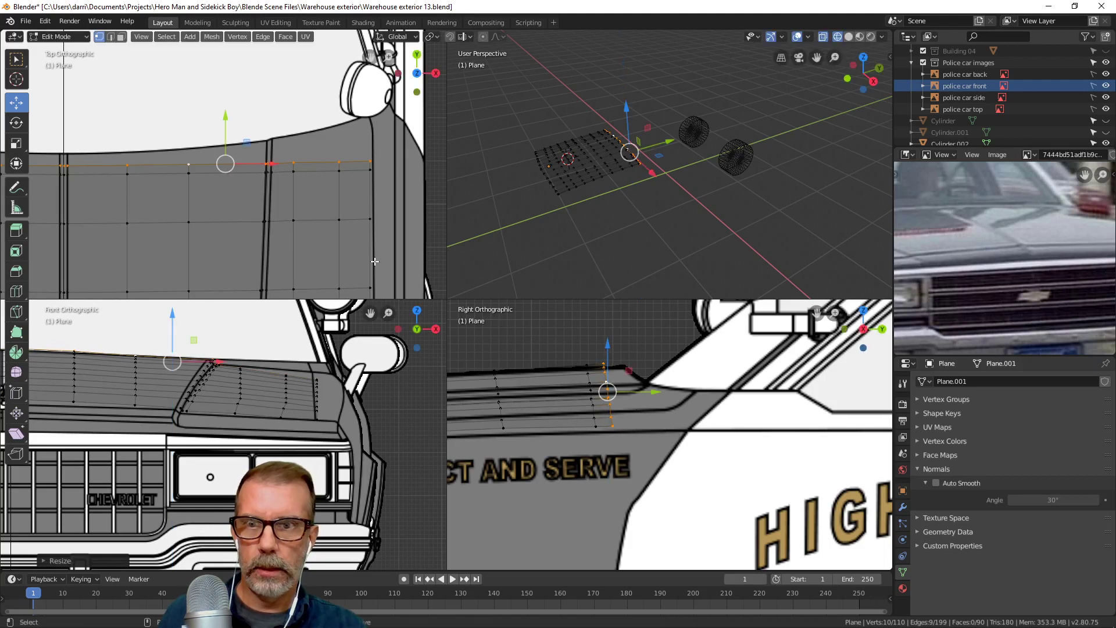
Move the three outermost vertices of the new rear row back toward the curved windshield line in the top view.
shift+middle_drag(369, 184, 330, 227)
scroll(330, 227, up, 1)
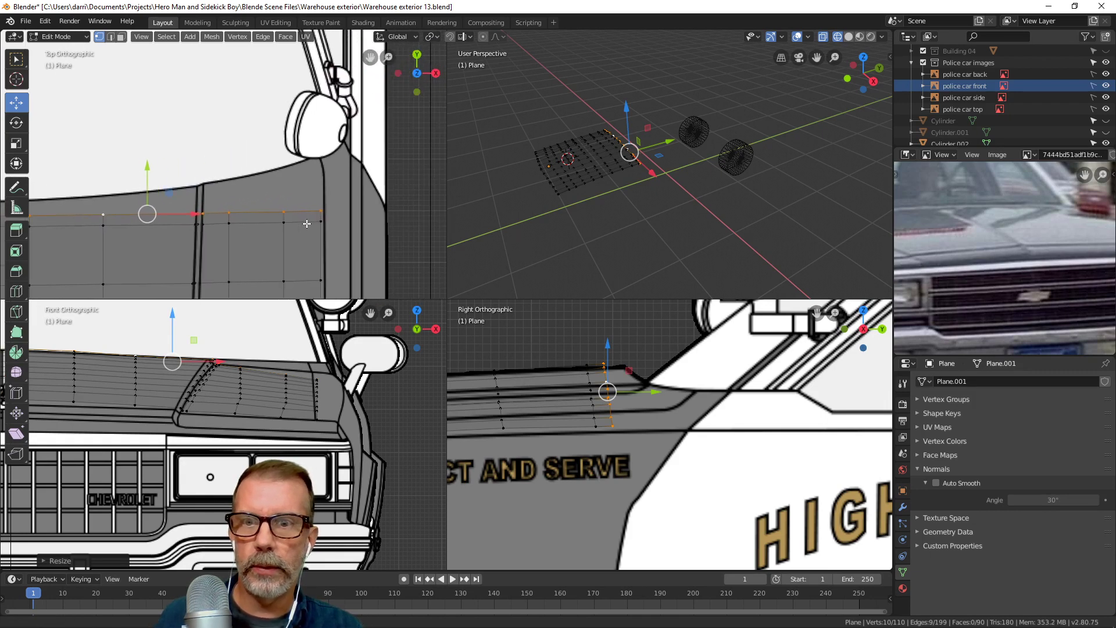
key(alt+a)
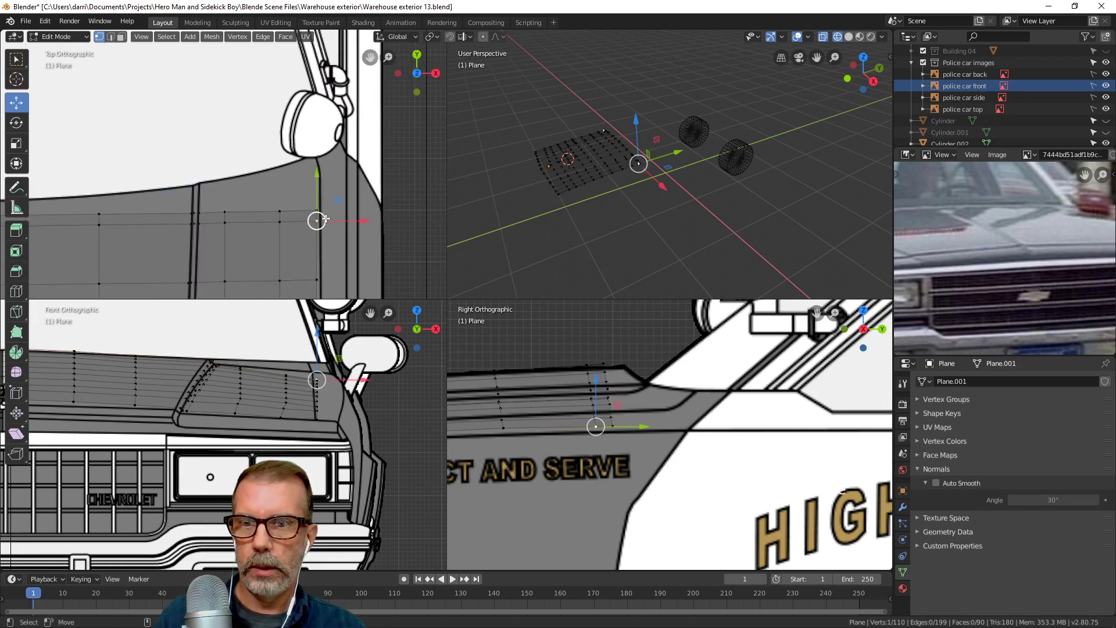
click(317, 210)
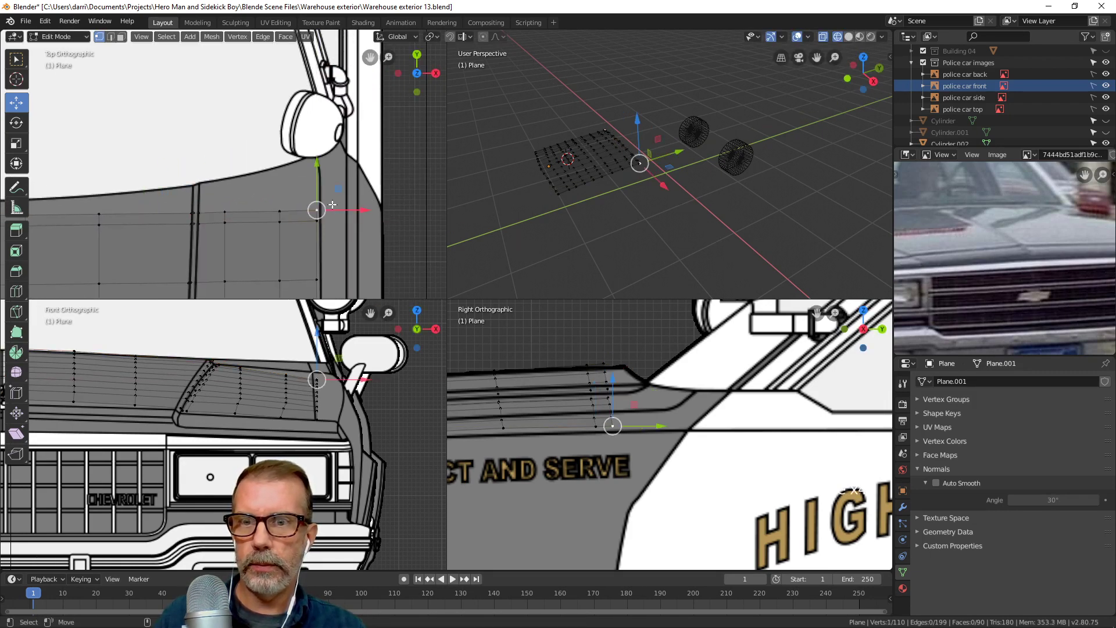
key(g)
click(333, 196)
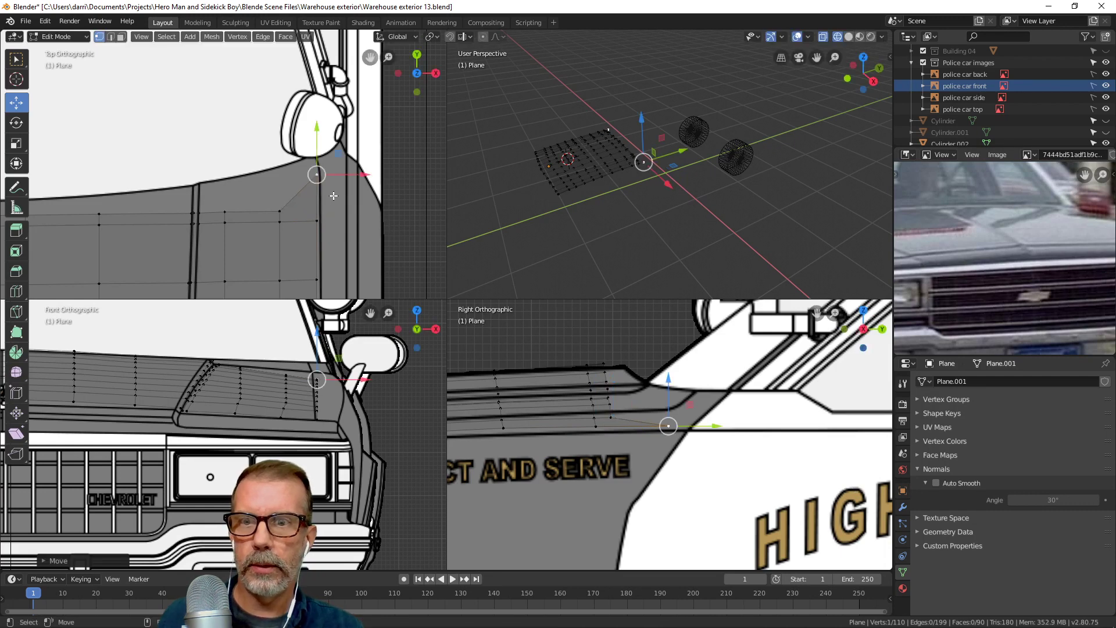
click(291, 211)
key(g)
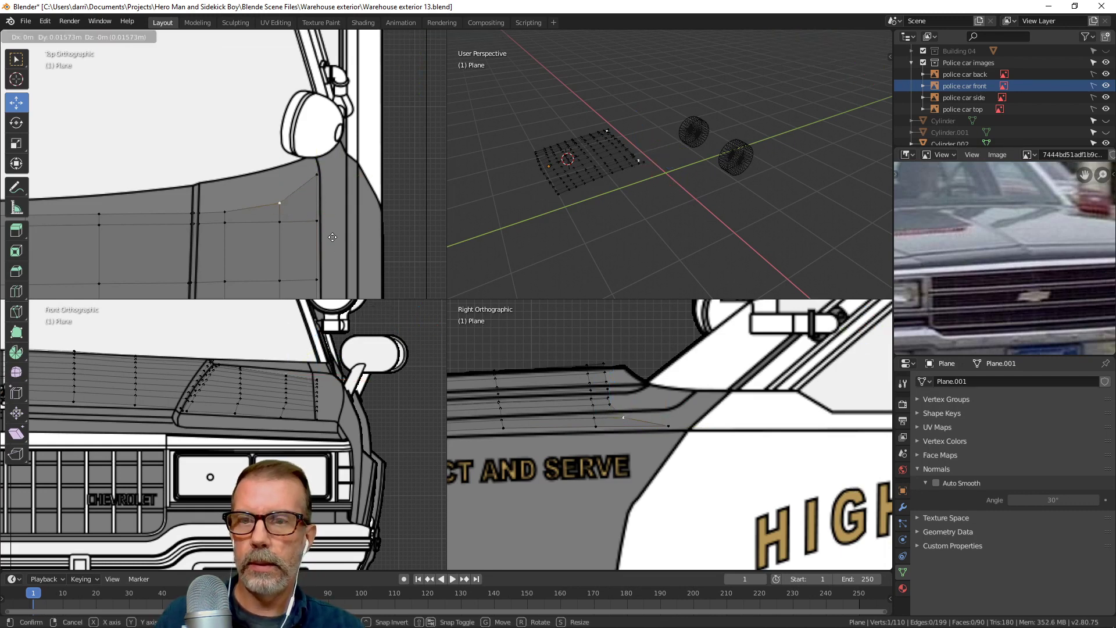
click(327, 225)
key(g)
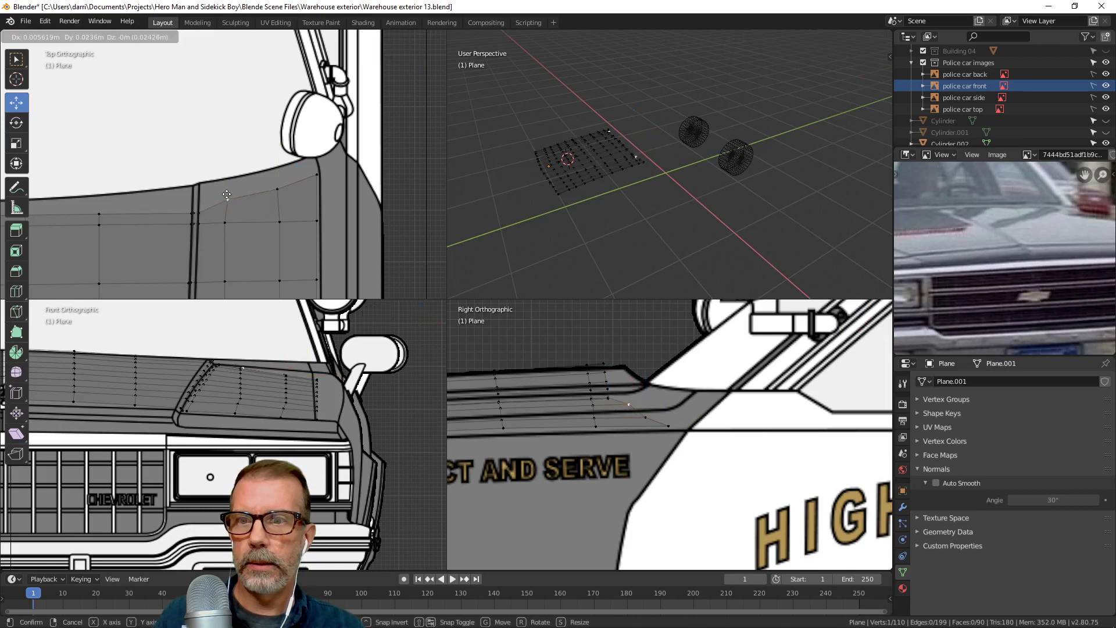
click(171, 218)
Move the rear vertices at the hood's side crease back along Y to follow the windshield curve.
scroll(316, 206, up, 2)
scroll(315, 207, up, 1)
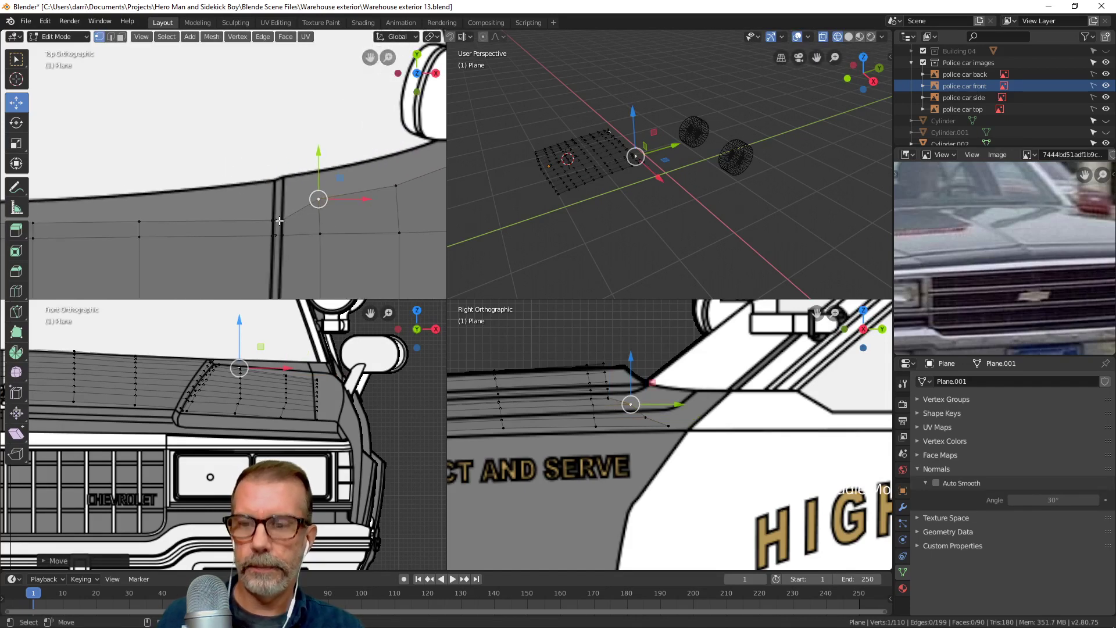
key(alt+a)
key(b)
drag(242, 206, 307, 229)
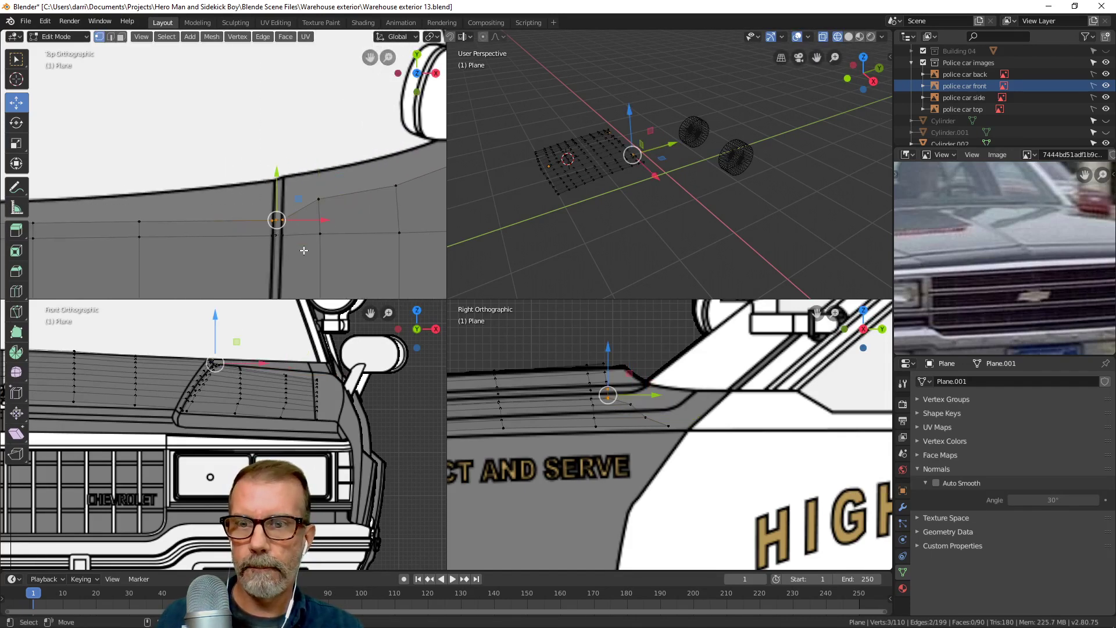
key(g)
key(y)
click(237, 214)
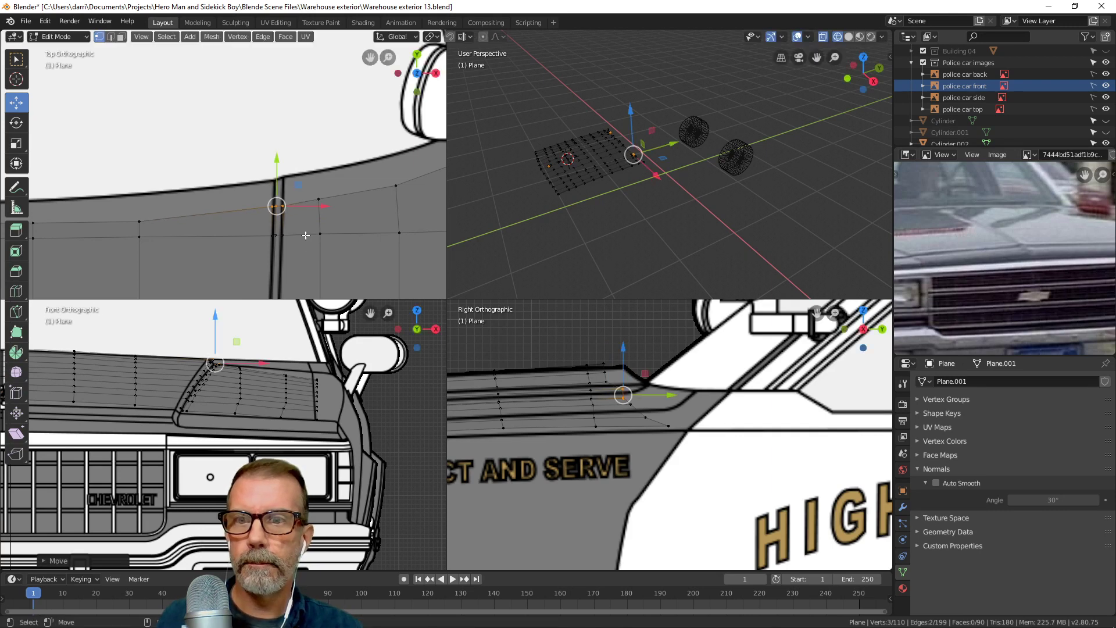
Shift the two rear vertices between the side crease and the centre crease back to follow the windshield curve.
shift+middle_drag(237, 215, 265, 239)
click(237, 204)
key(g)
click(284, 224)
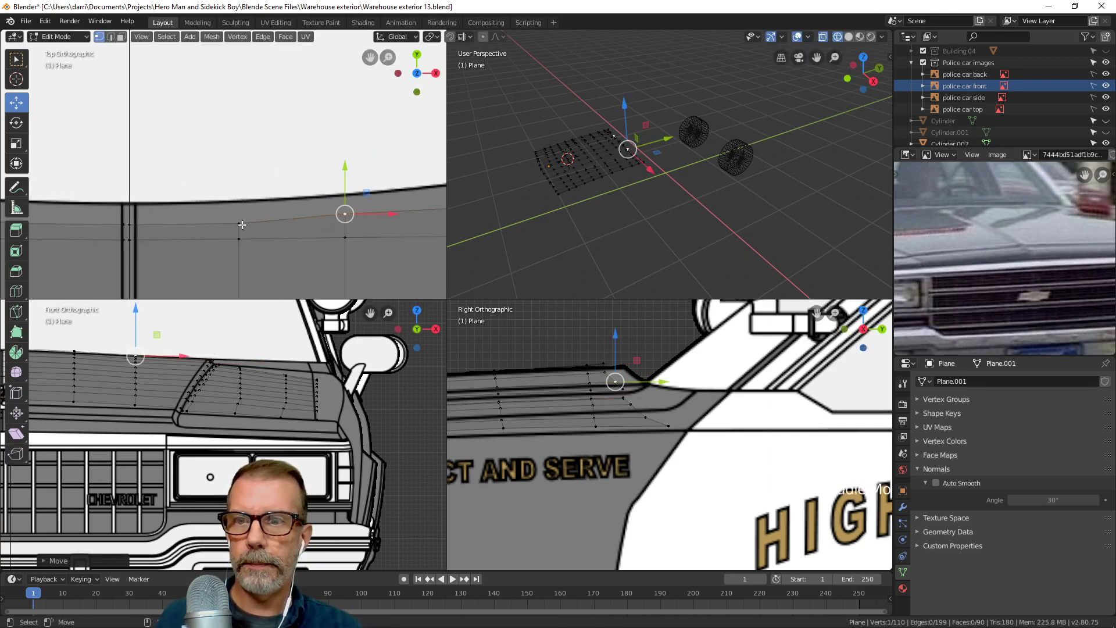
key(g)
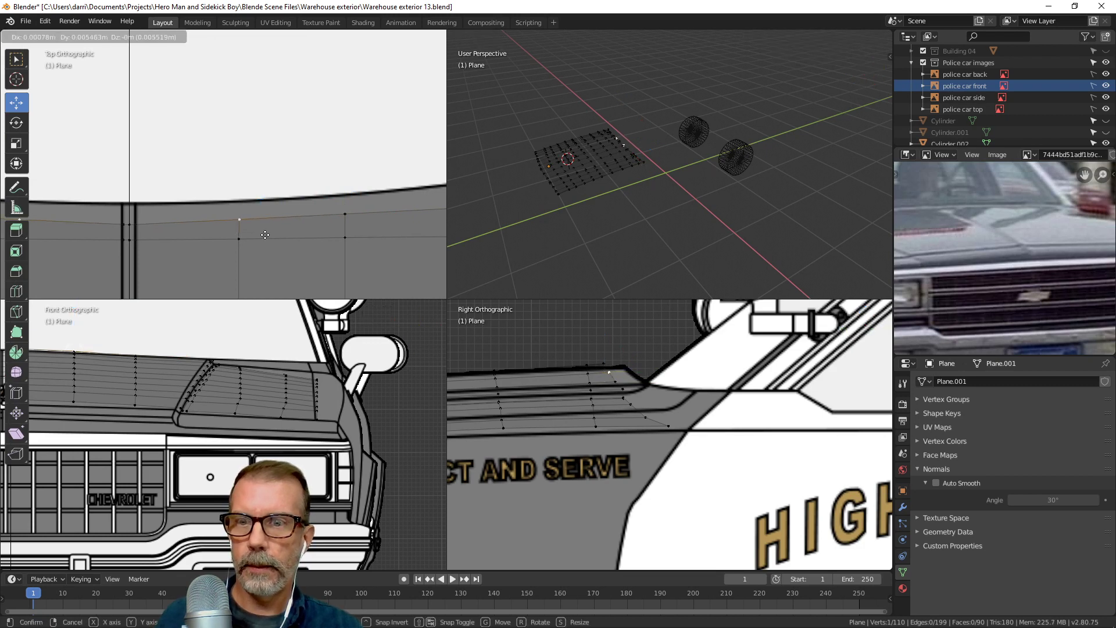
click(265, 235)
scroll(266, 237, down, 3)
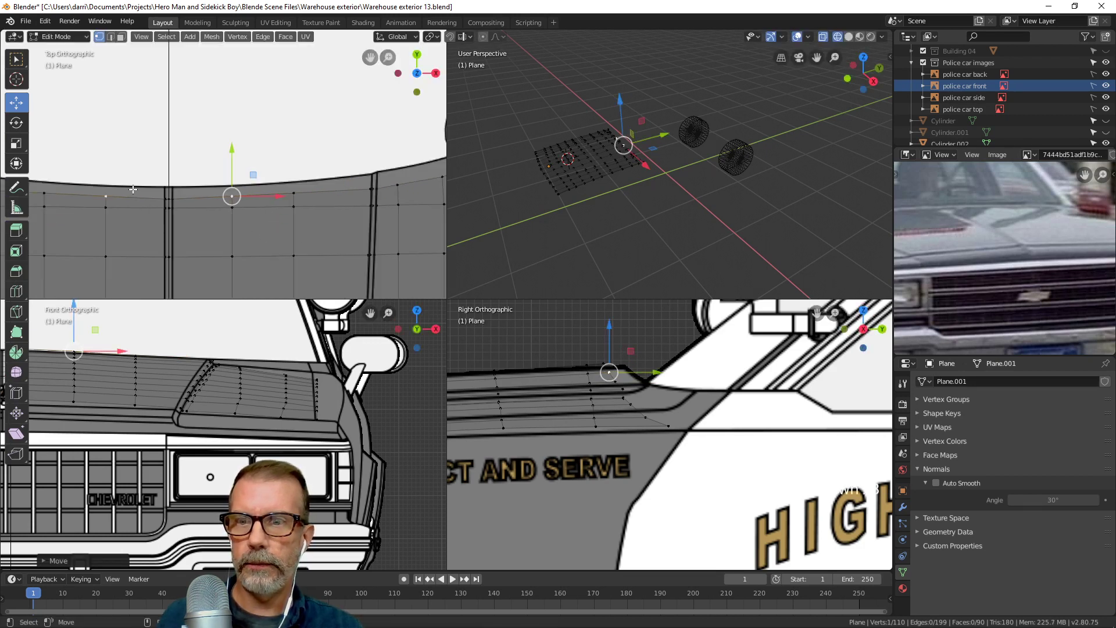
Move the rear vertices of the centre crease back about 0.005 m along Y.
scroll(212, 219, down, 3)
shift+middle_drag(108, 209, 244, 206)
key(alt+a)
key(b)
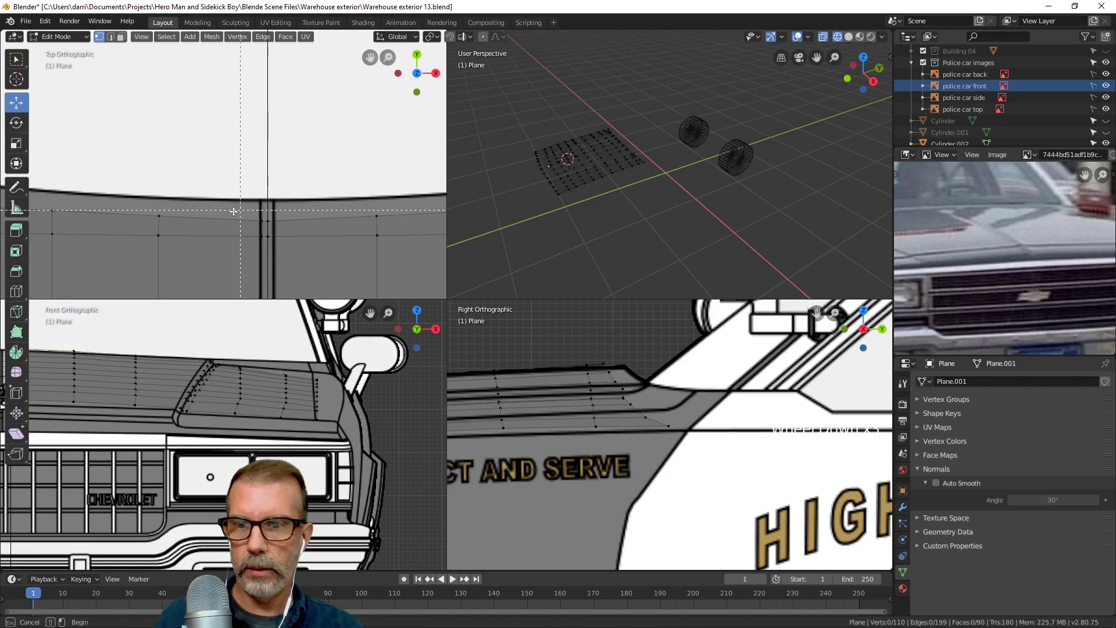
drag(244, 200, 293, 230)
key(g)
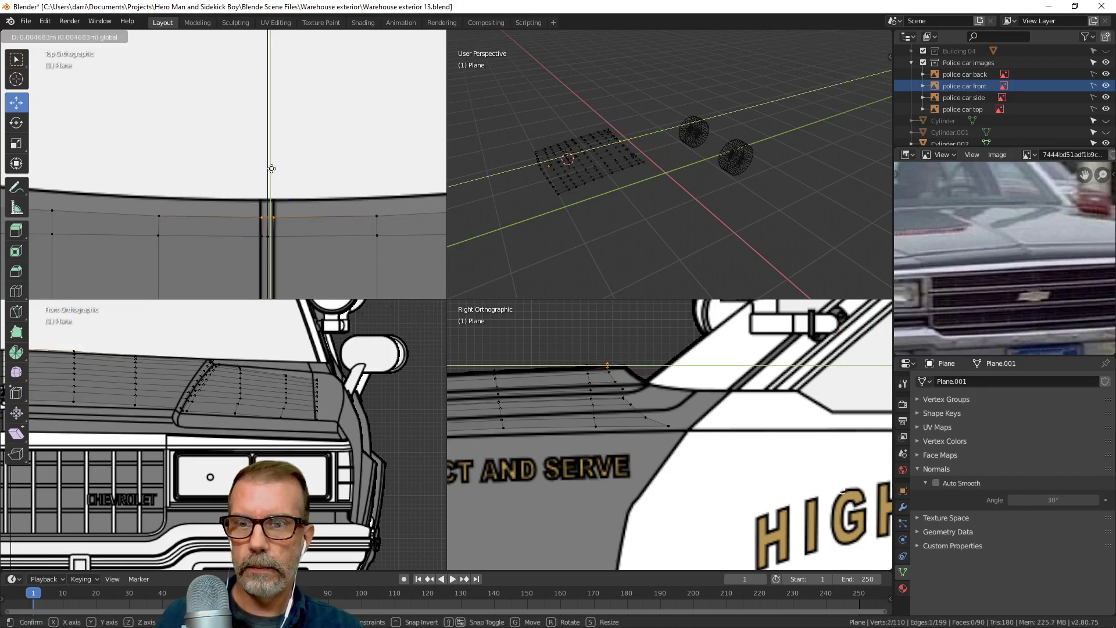
click(270, 170)
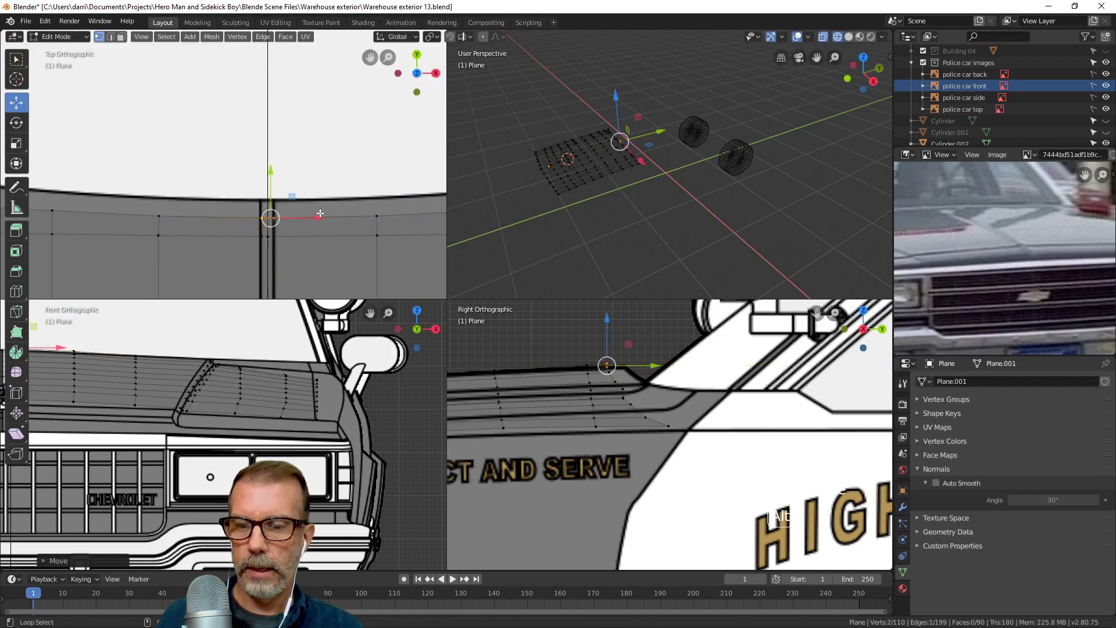
Extrude the whole curved rear edge loop about 0.021 m back onto the windshield line.
alt+click(350, 218)
shift+middle_drag(350, 218, 377, 232)
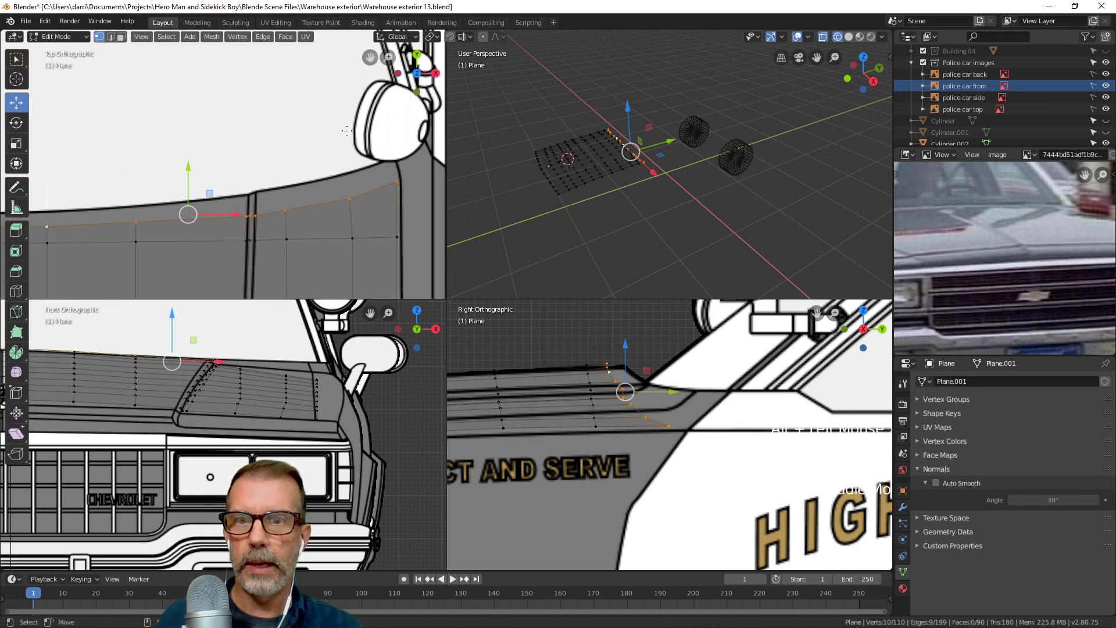
key(e)
right_click(400, 223)
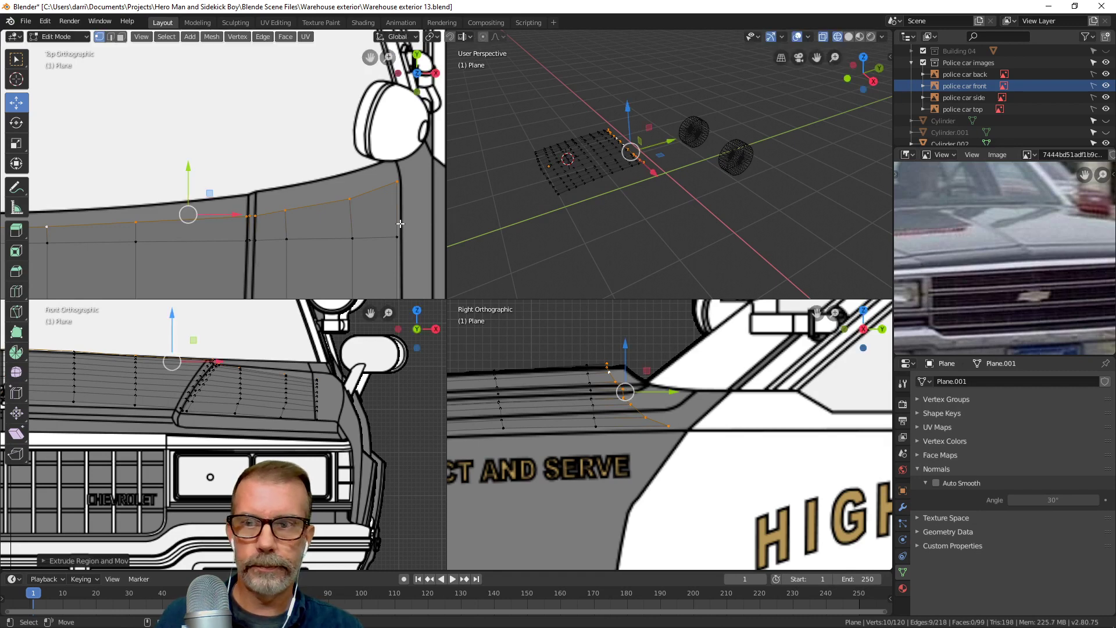
key(g)
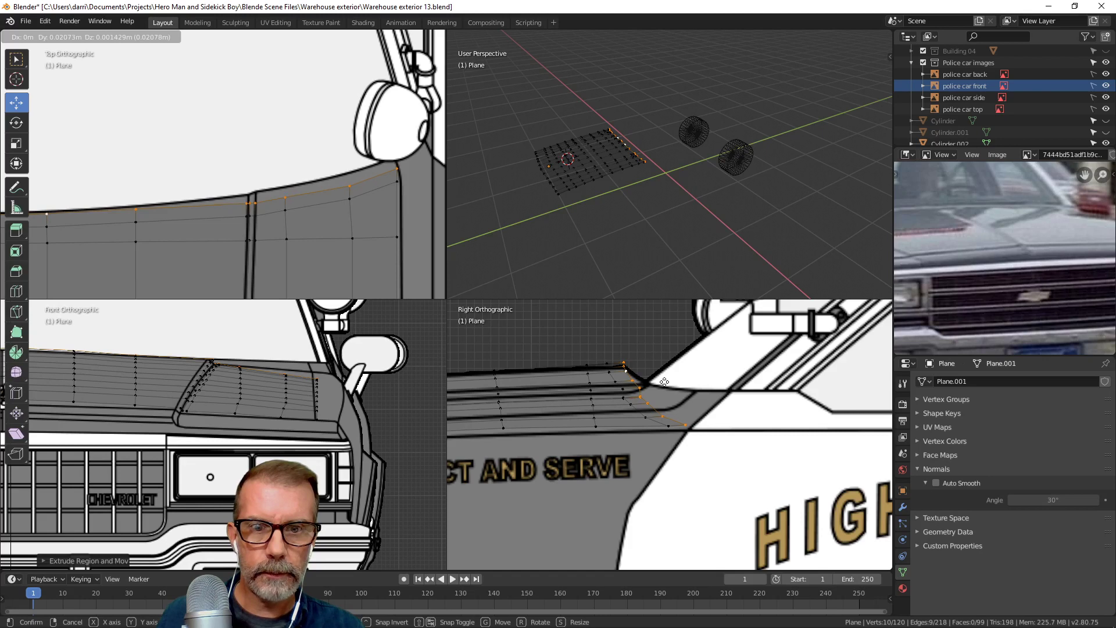
click(664, 382)
alt+click(640, 401)
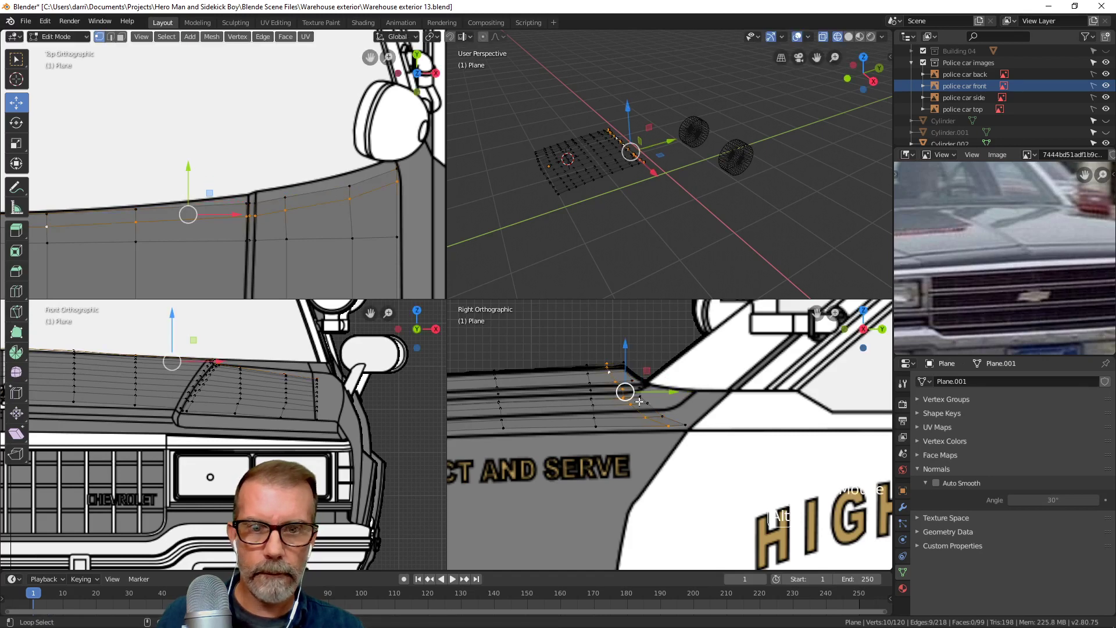
drag(625, 345, 628, 347)
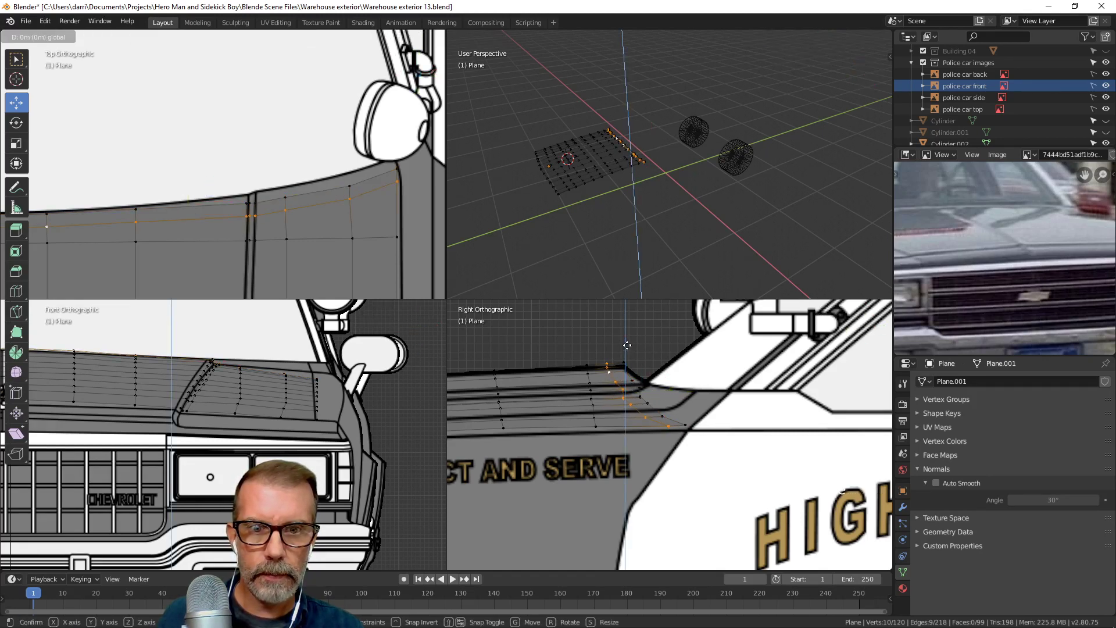
Move the two outermost rear-edge vertices up and back onto the line at the windshield base in the side view.
click(689, 426)
shift+middle_drag(691, 426, 625, 428)
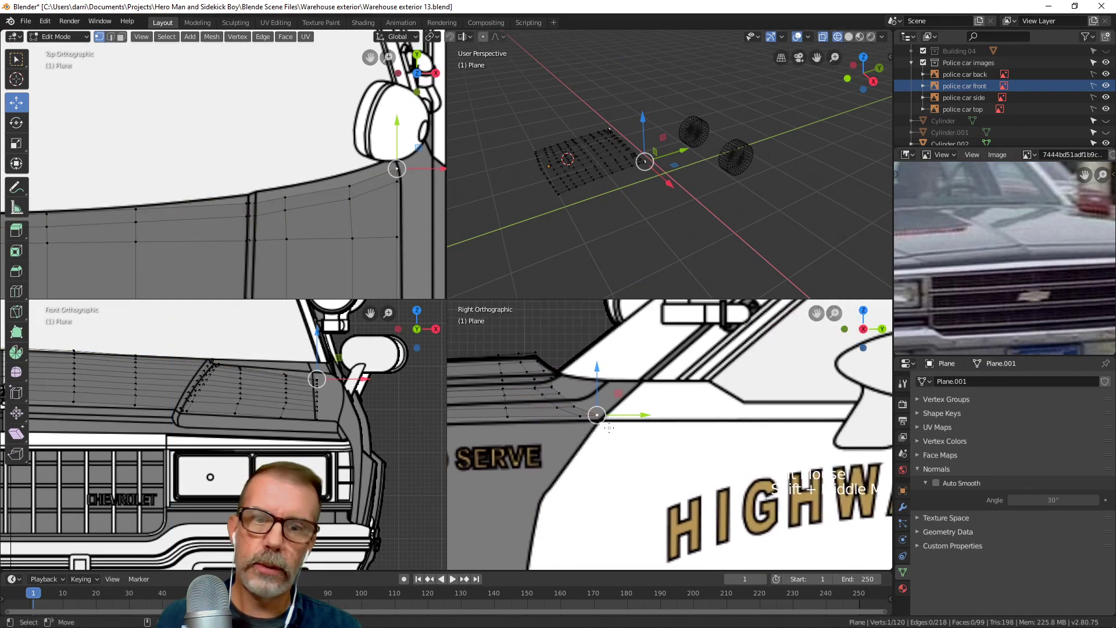
key(g)
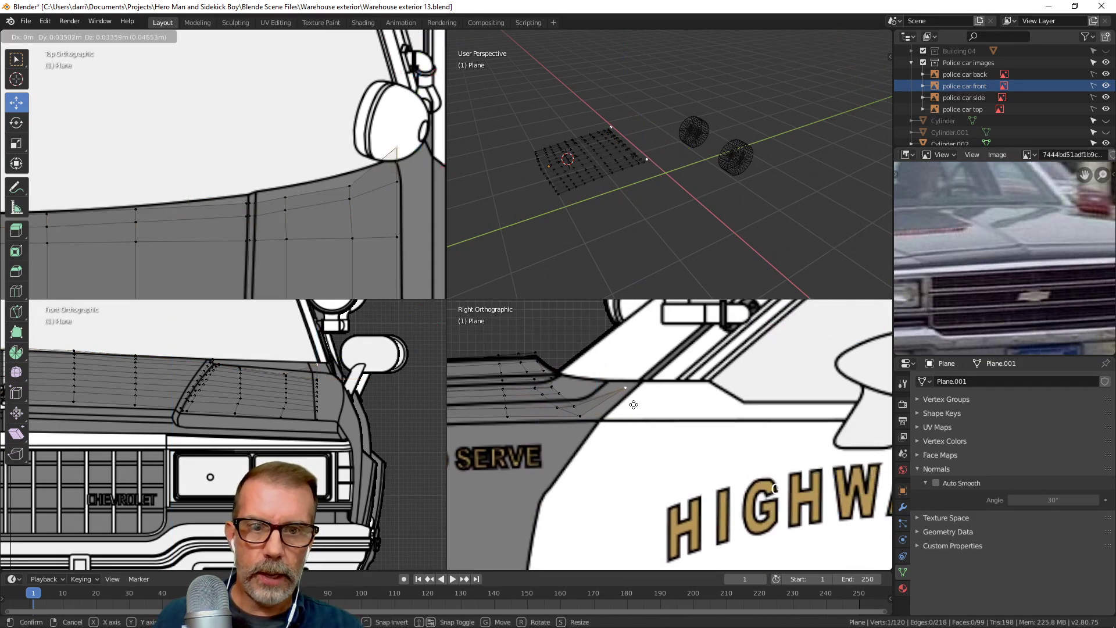
click(637, 400)
key(ctrl+z)
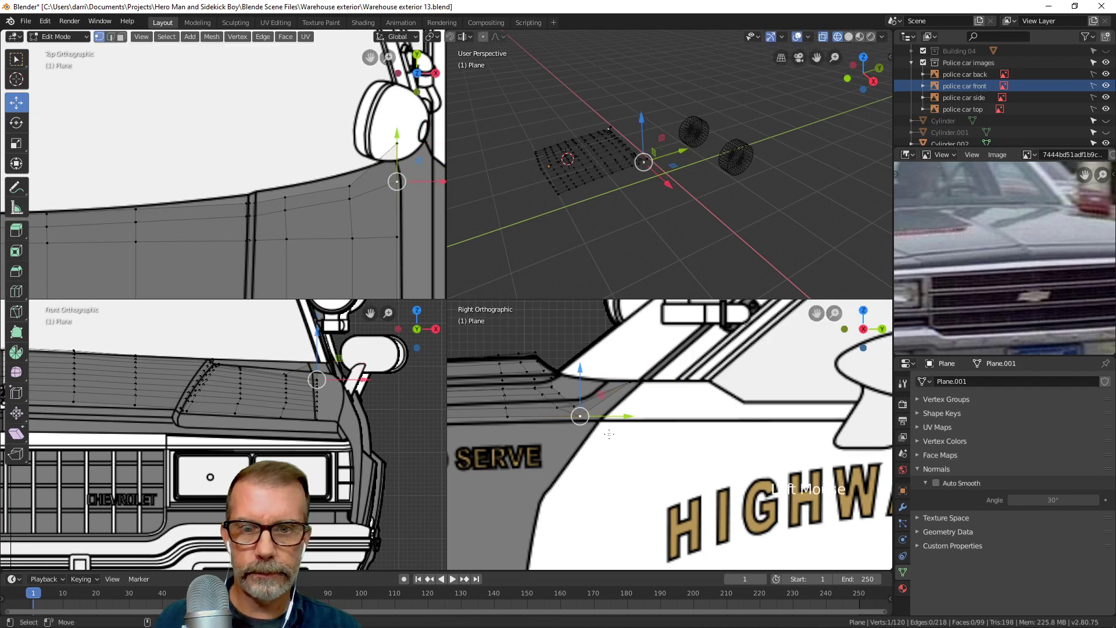
scroll(595, 421, up, 3)
key(ctrl+z)
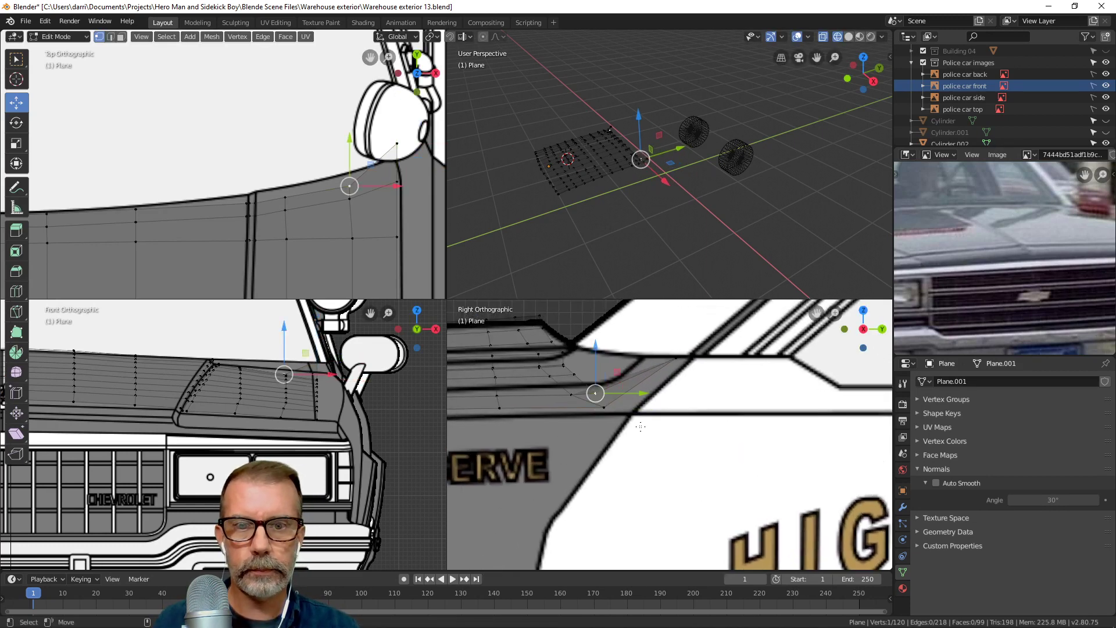
key(g)
click(662, 389)
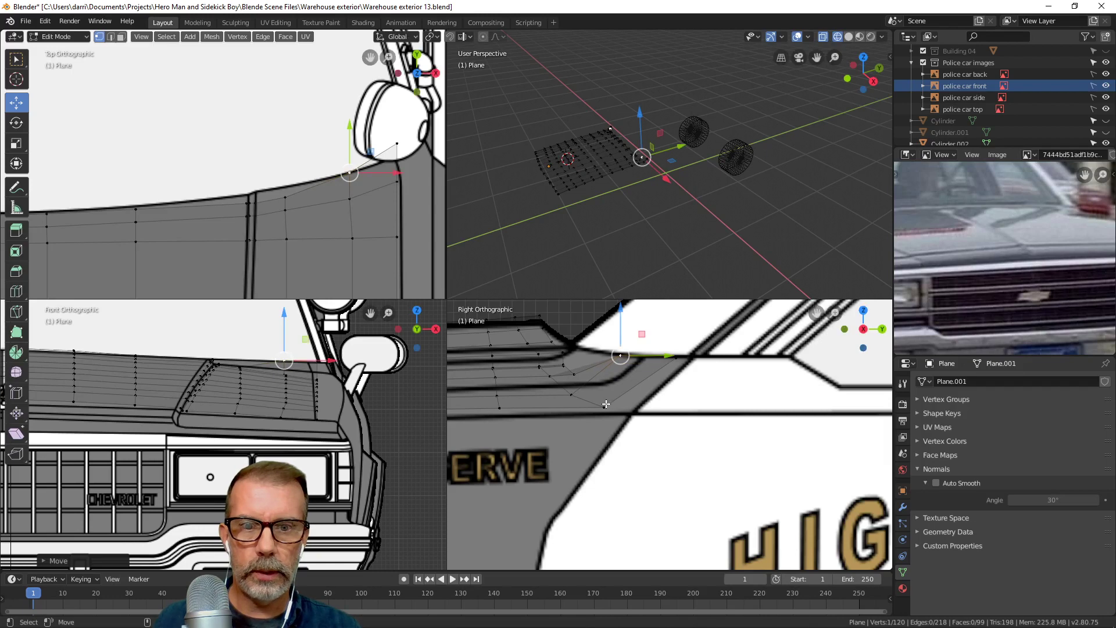
Move the two outermost vertices of the row in front of the rear edge back to even out the spacing.
click(604, 406)
key(g)
click(652, 430)
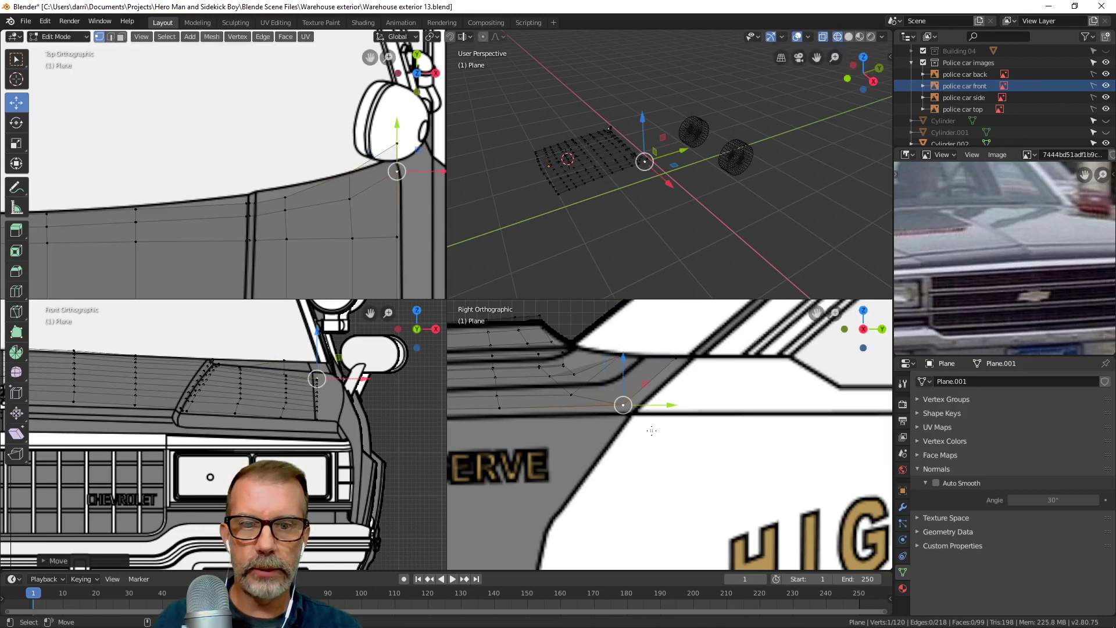
click(573, 398)
key(g)
click(591, 389)
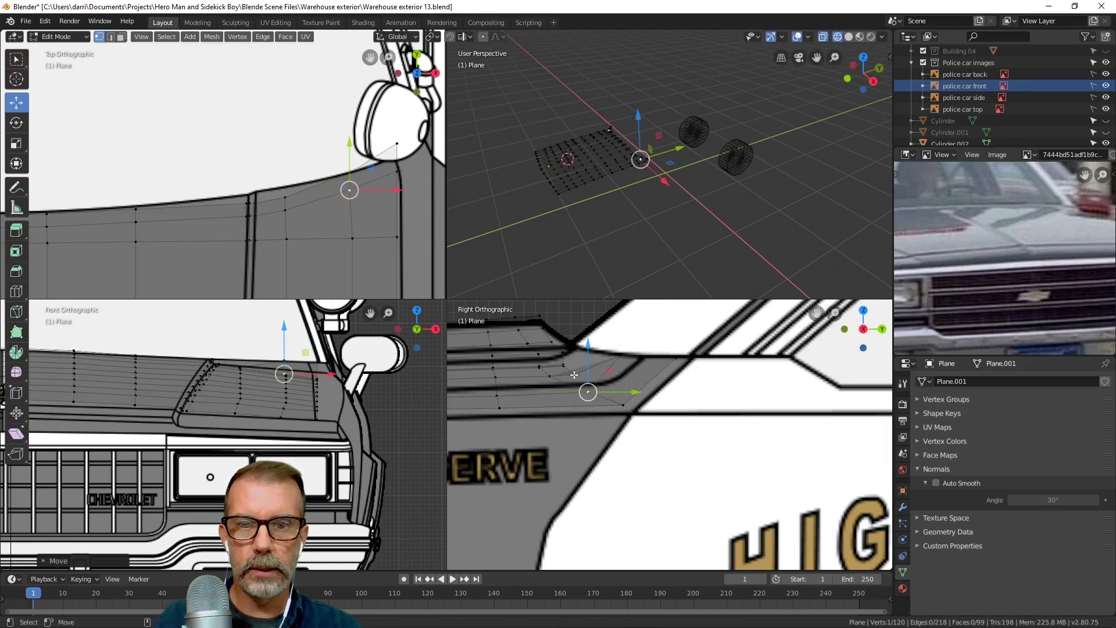
Raise the third rear-edge vertex from the outside onto the windshield base line and nudge the vertex in front of it back.
key(g)
click(597, 375)
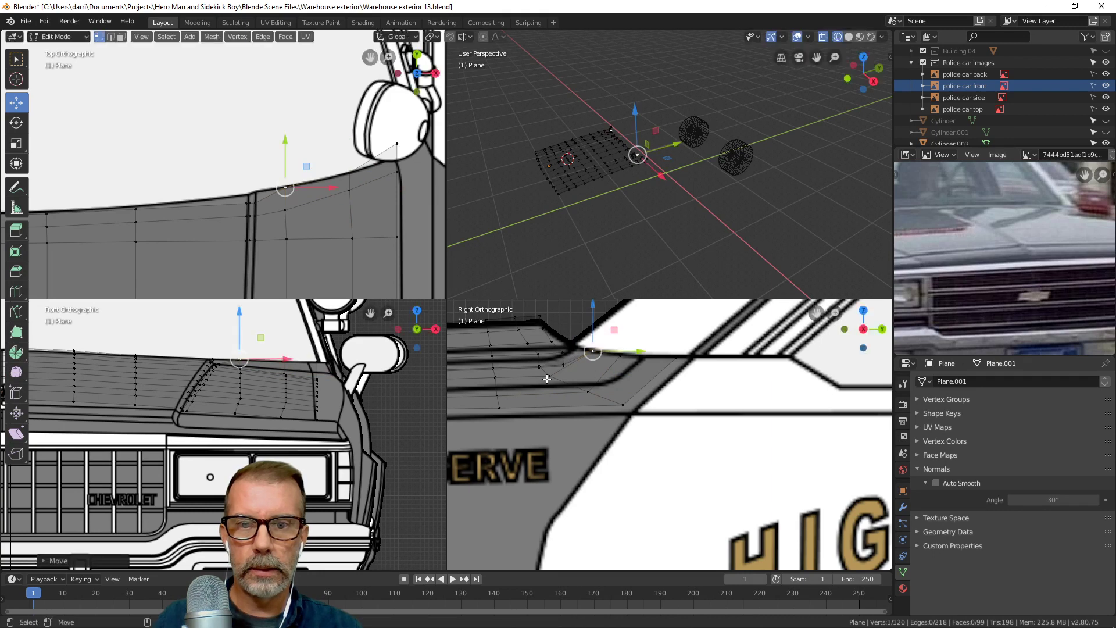
key(g)
click(558, 381)
Select the rear-edge vertex at the hood's side crease in the side view.
scroll(553, 381, up, 2)
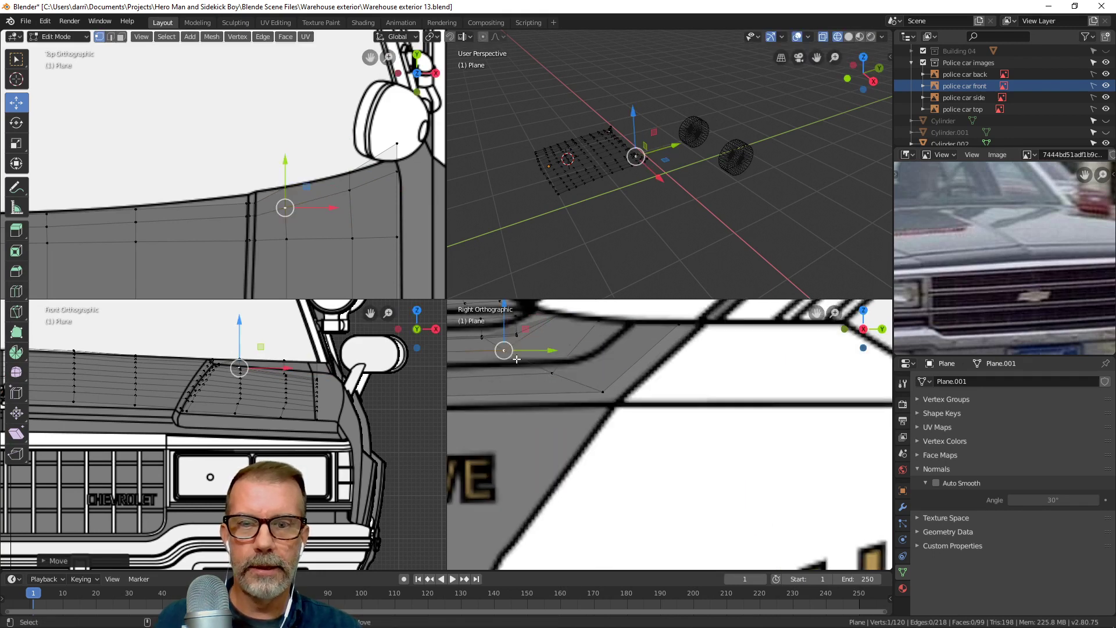
scroll(516, 359, down, 2)
scroll(570, 402, up, 1)
key(alt+a)
key(b)
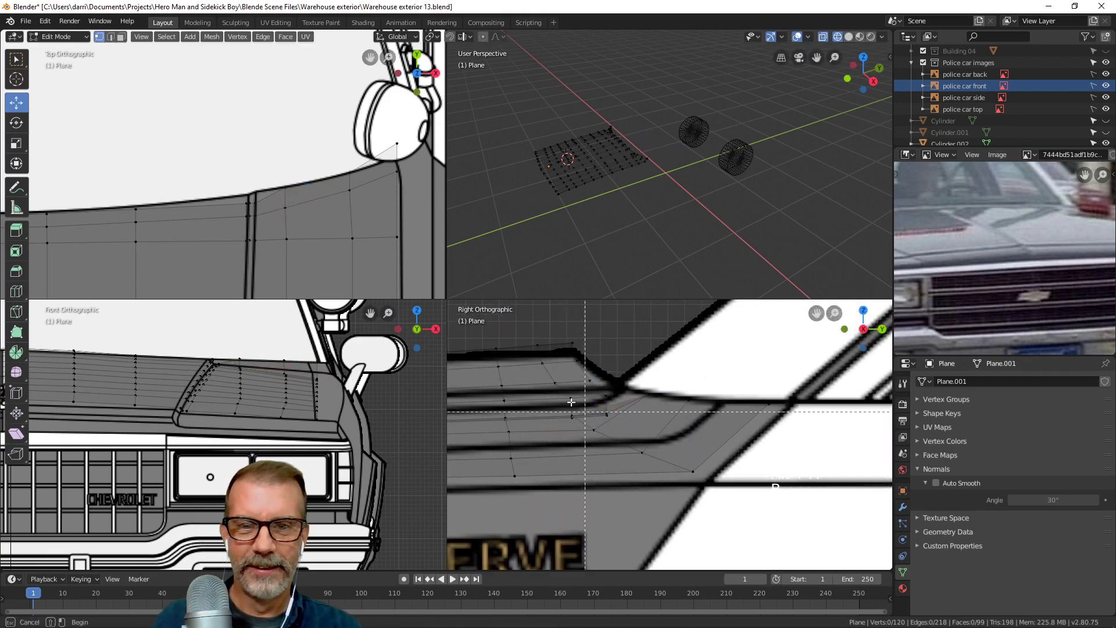
key(Escape)
scroll(604, 414, up, 2)
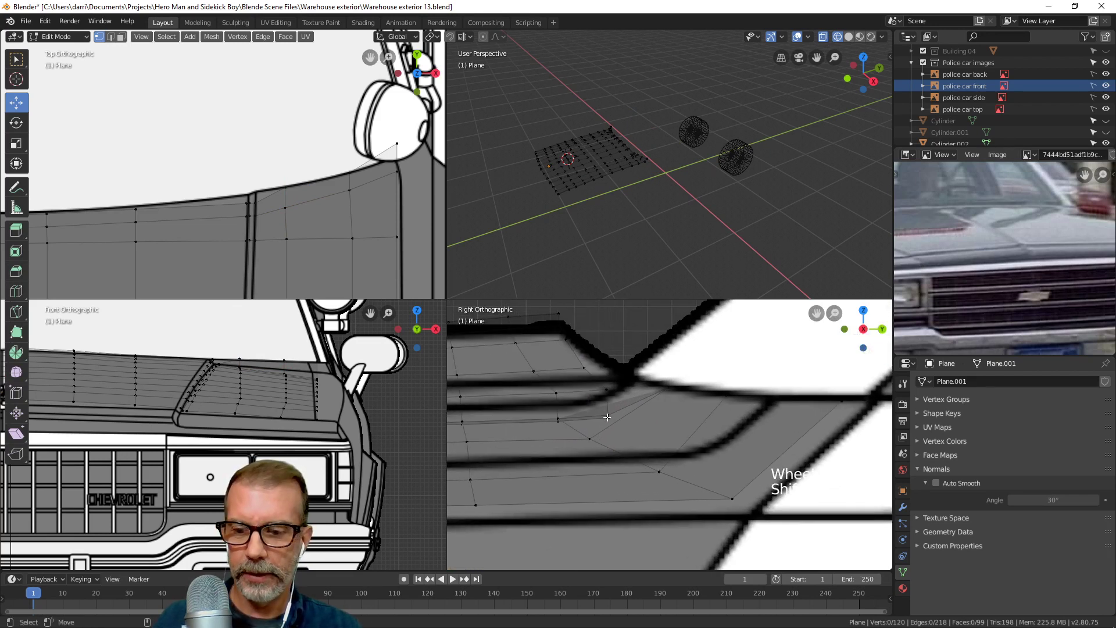
click(608, 417)
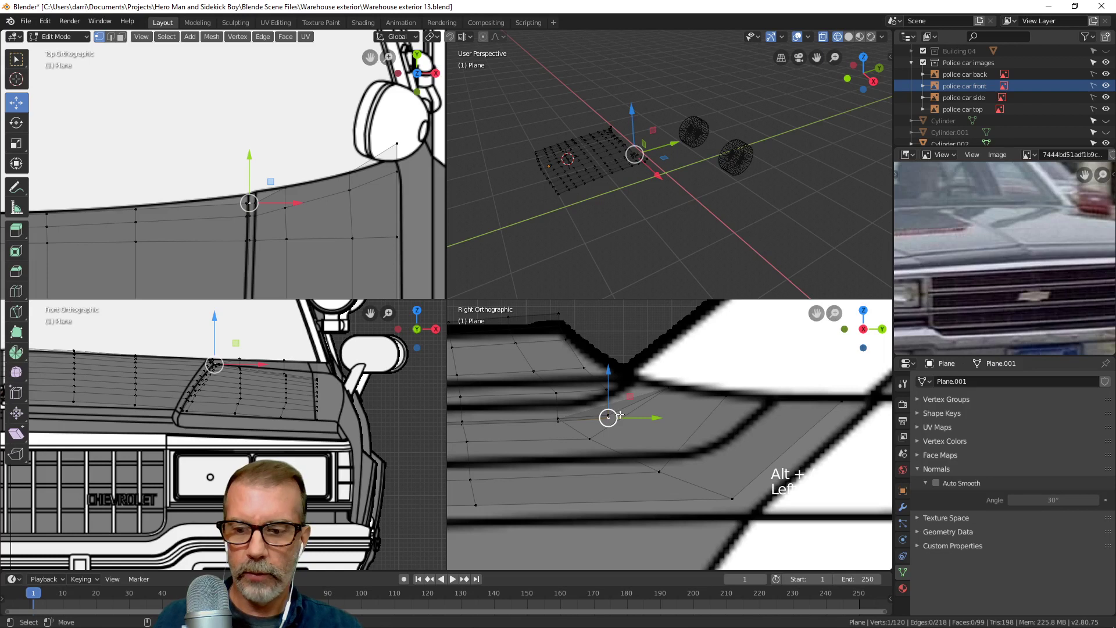
Move the rear-edge vertices of the hood crease back and up to the windshield corner in the side view.
key(alt+a)
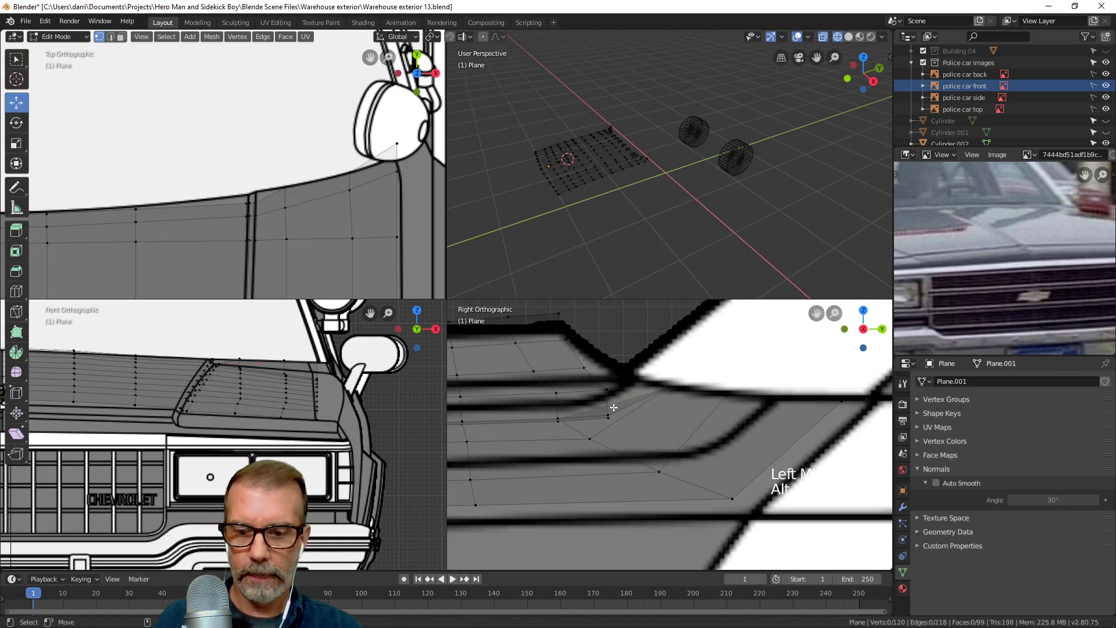
alt+click(614, 407)
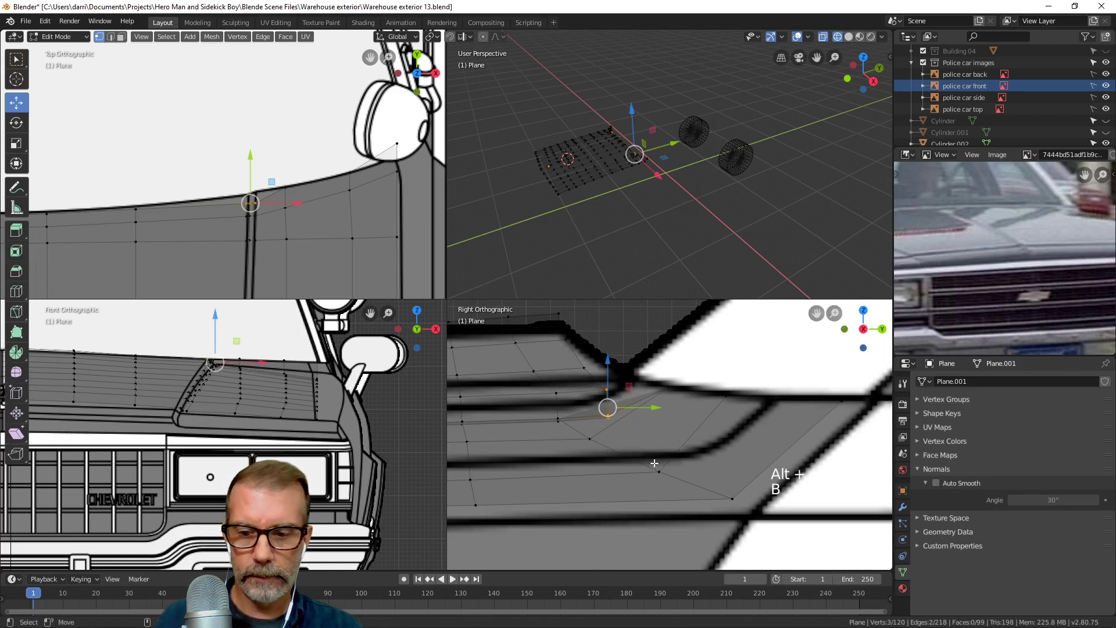
key(g)
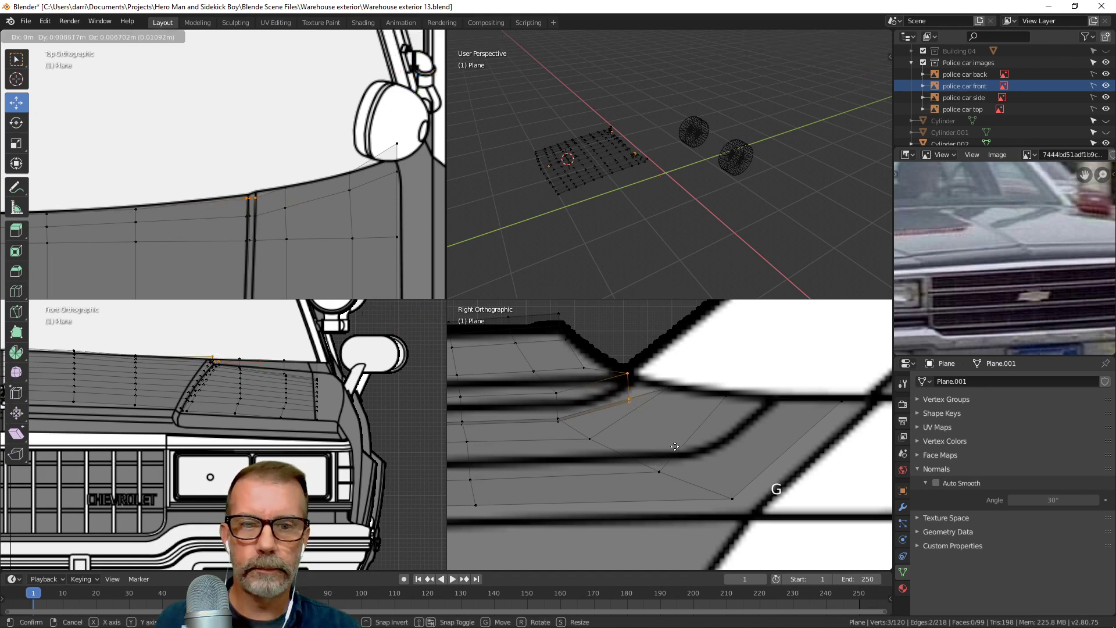
click(676, 446)
key(ctrl+z)
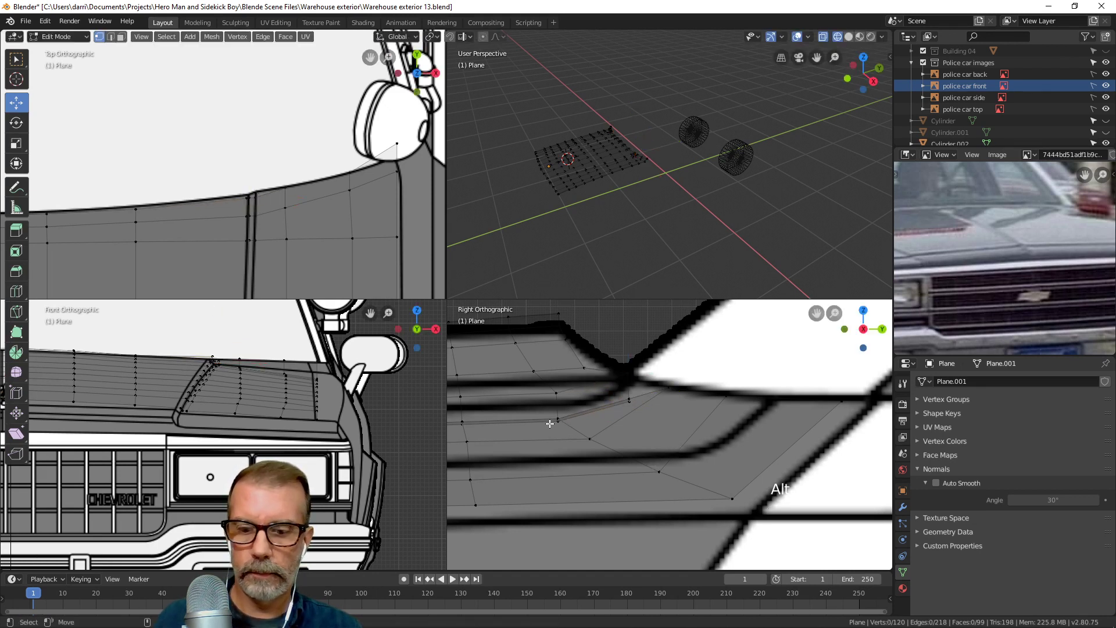
Shift the second row of crease vertices slightly back and up in the side view to follow the rear edge.
key(alt+b)
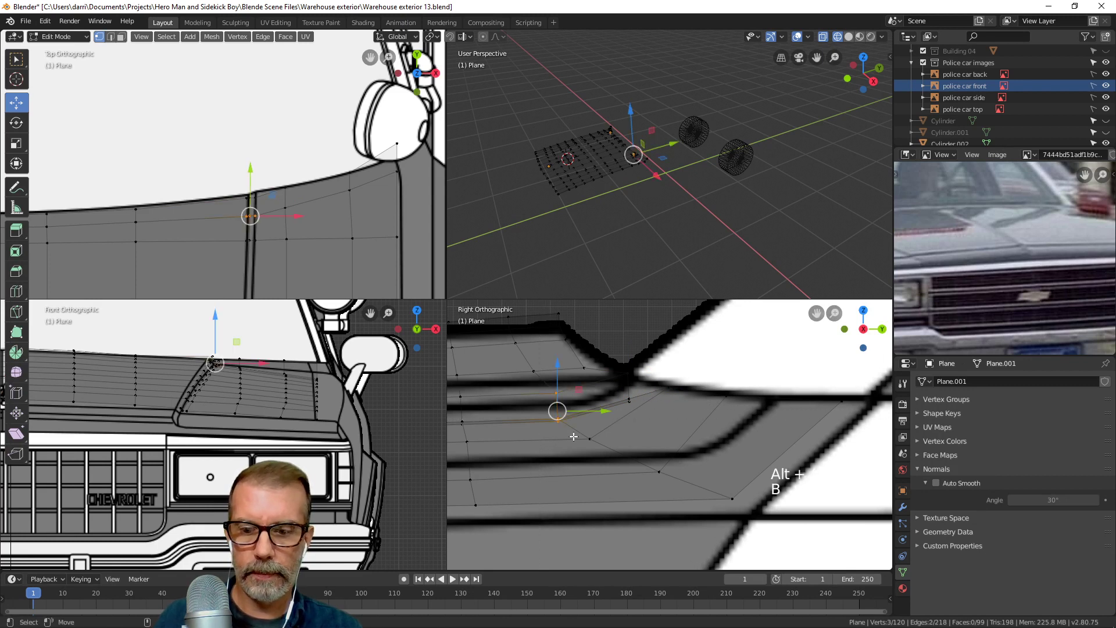
key(g)
click(588, 432)
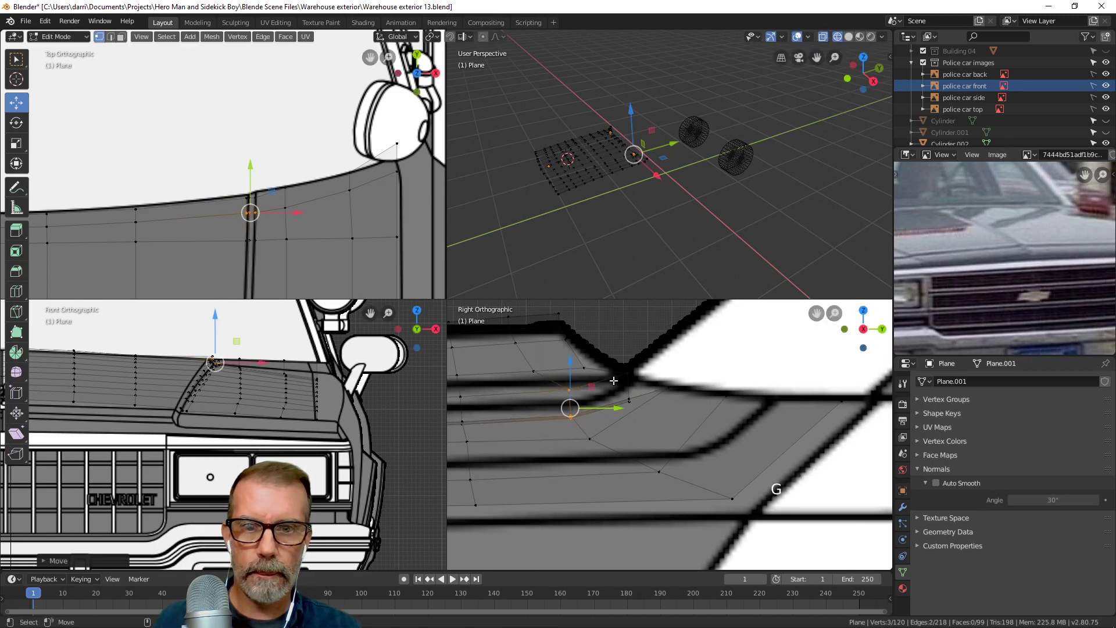
Move the rear-edge vertices between the crease and the hood's centre onto the reference's windshield base line in the side view.
click(623, 426)
key(g)
click(599, 356)
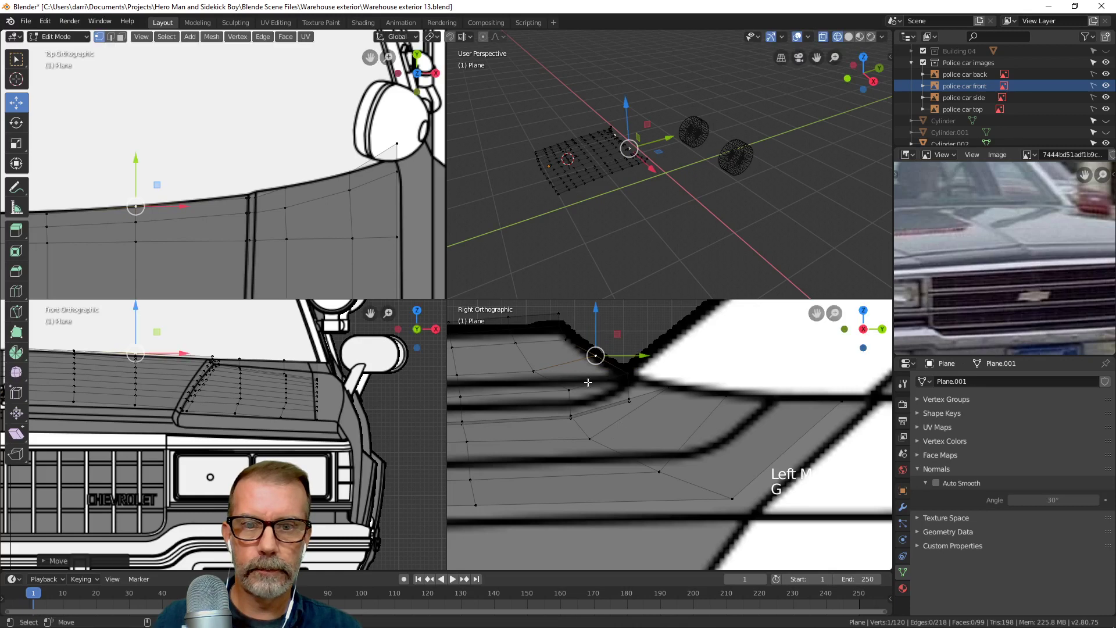
key(g)
click(579, 344)
key(g)
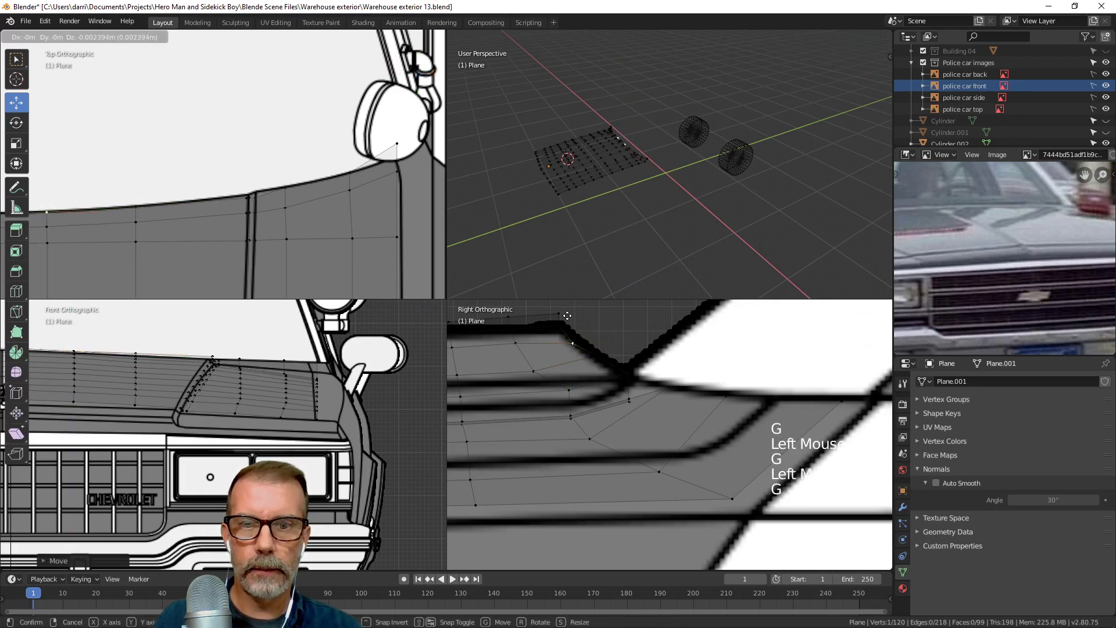
click(565, 307)
click(559, 312)
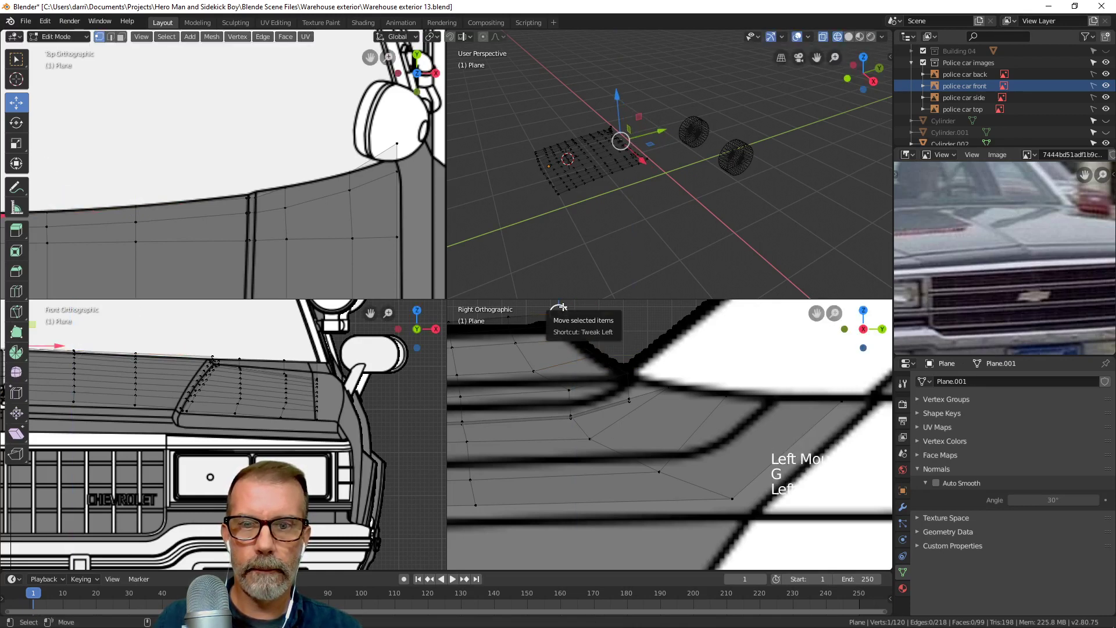
Reposition the second-row vertices inward of and beside the hood crease in the side view to align with the rear edge.
alt+click(579, 383)
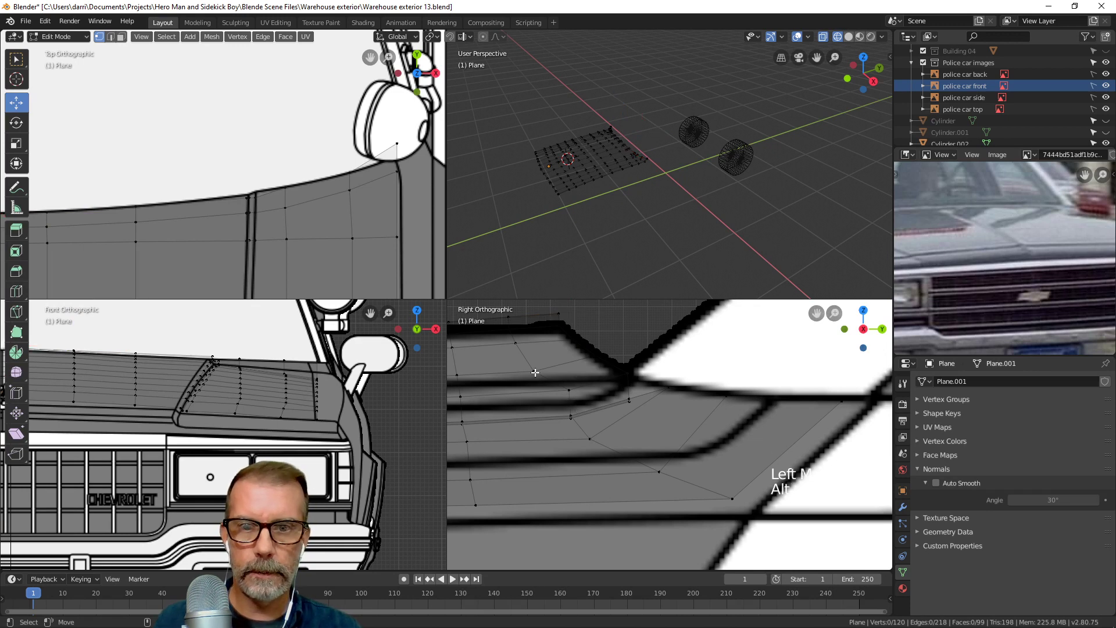
key(alt+a)
click(558, 395)
key(g)
click(574, 391)
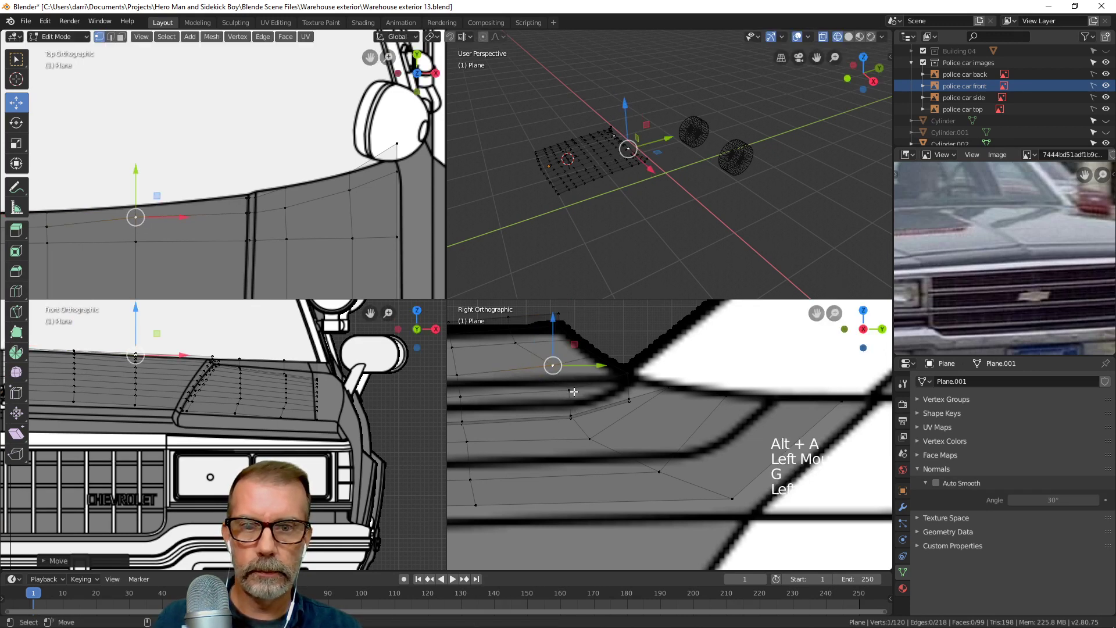
key(g)
click(570, 392)
click(573, 393)
key(g)
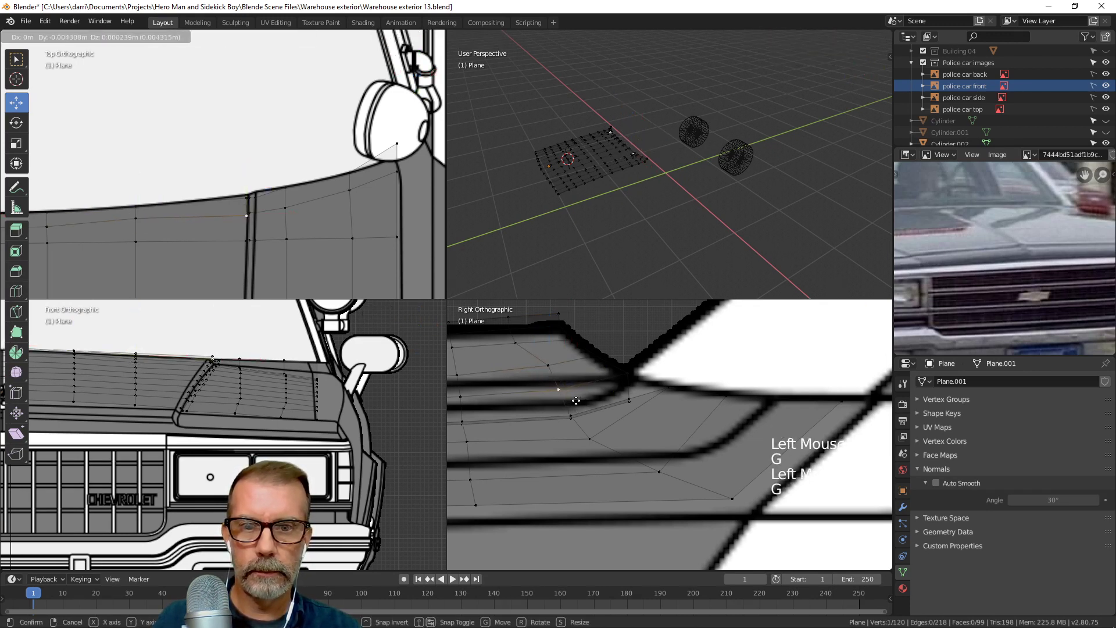
click(577, 401)
Adjust the two second-row vertices nearer the hood's centre in the side view to even out that row.
click(515, 344)
key(g)
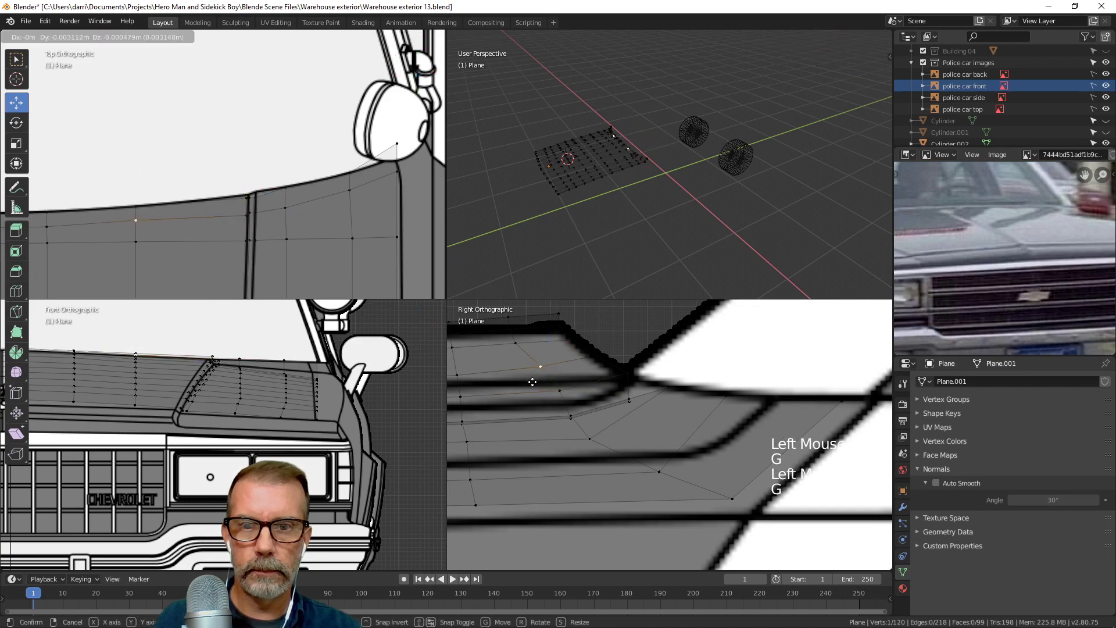
click(513, 351)
key(g)
click(513, 348)
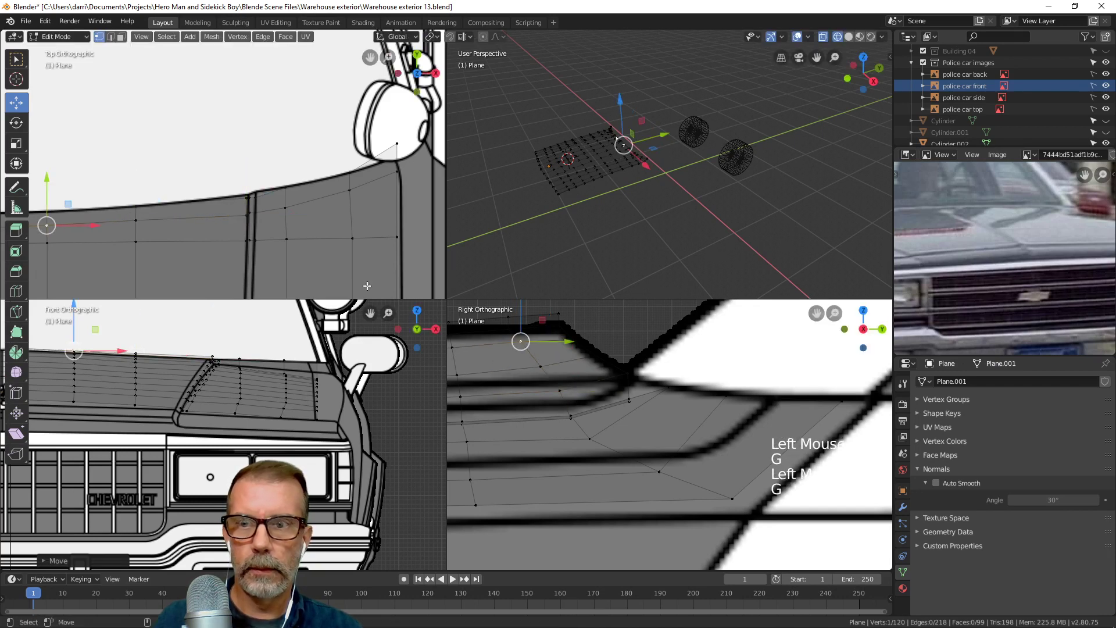
Move the hood's outer rear corner vertex forward about 0.02 m in the top view, onto the reference outline.
scroll(209, 217, down, 2)
shift+middle_drag(256, 203, 291, 256)
scroll(294, 224, up, 3)
shift+middle_drag(401, 215, 324, 174)
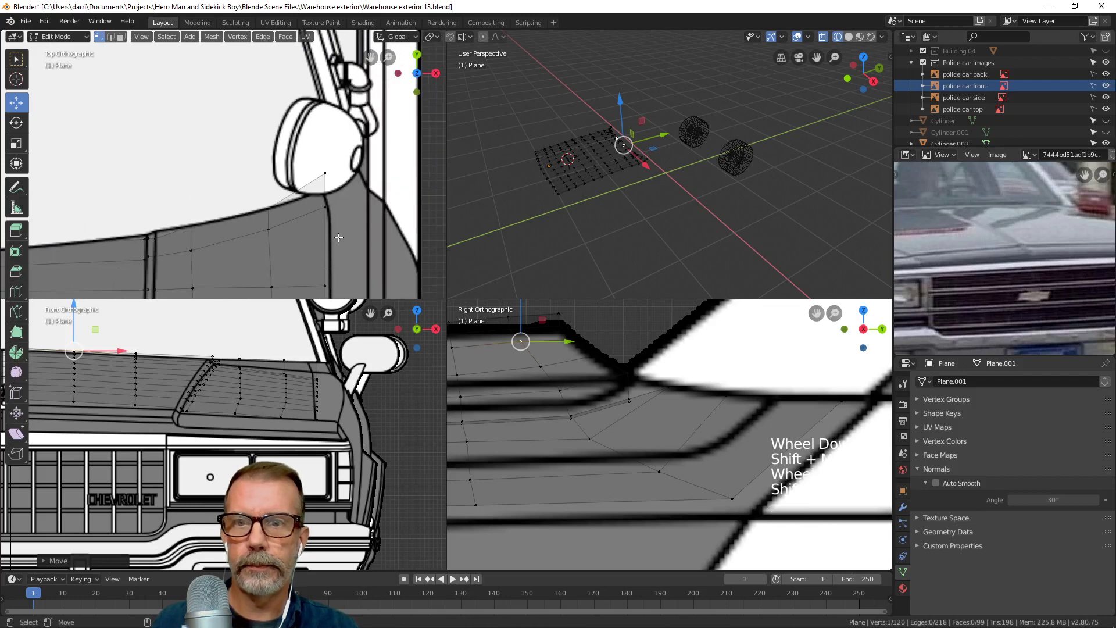
shift+middle_drag(328, 220, 254, 195)
scroll(308, 224, up, 2)
click(337, 185)
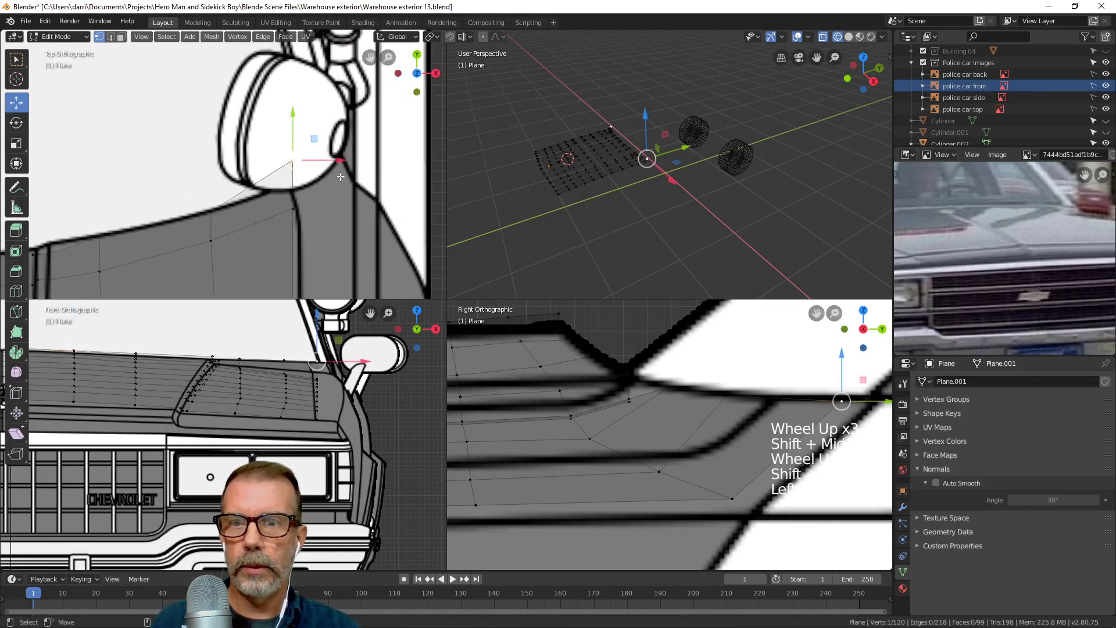
key(g)
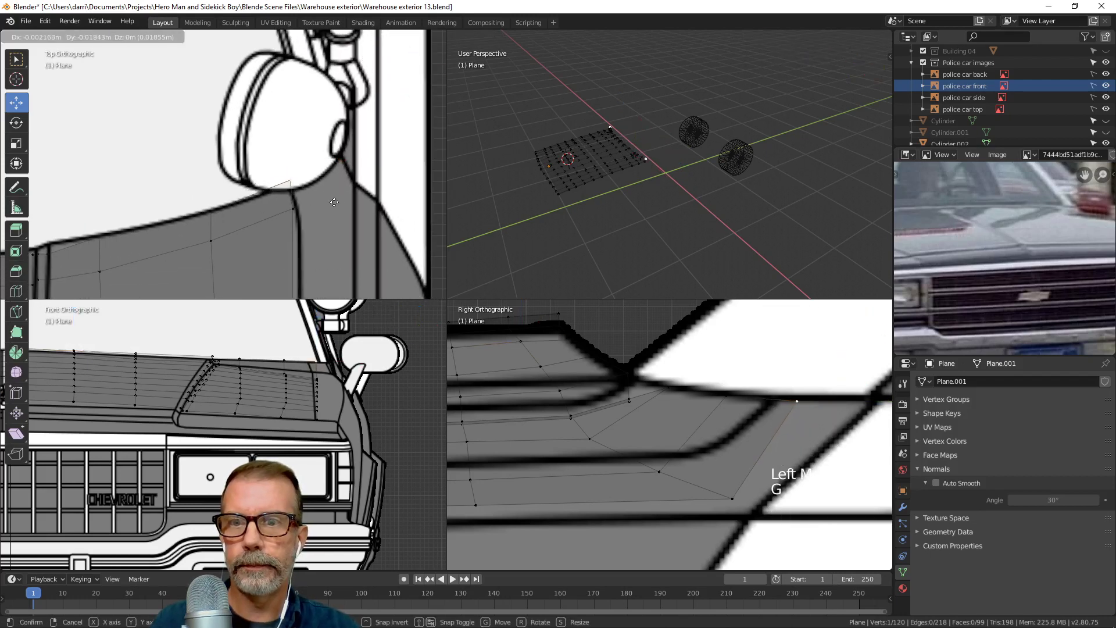
click(334, 204)
Move the rear vertex on the outer side of the crease back onto the hood outline in the top view.
shift+middle_drag(154, 221, 263, 223)
scroll(255, 233, up, 3)
click(253, 214)
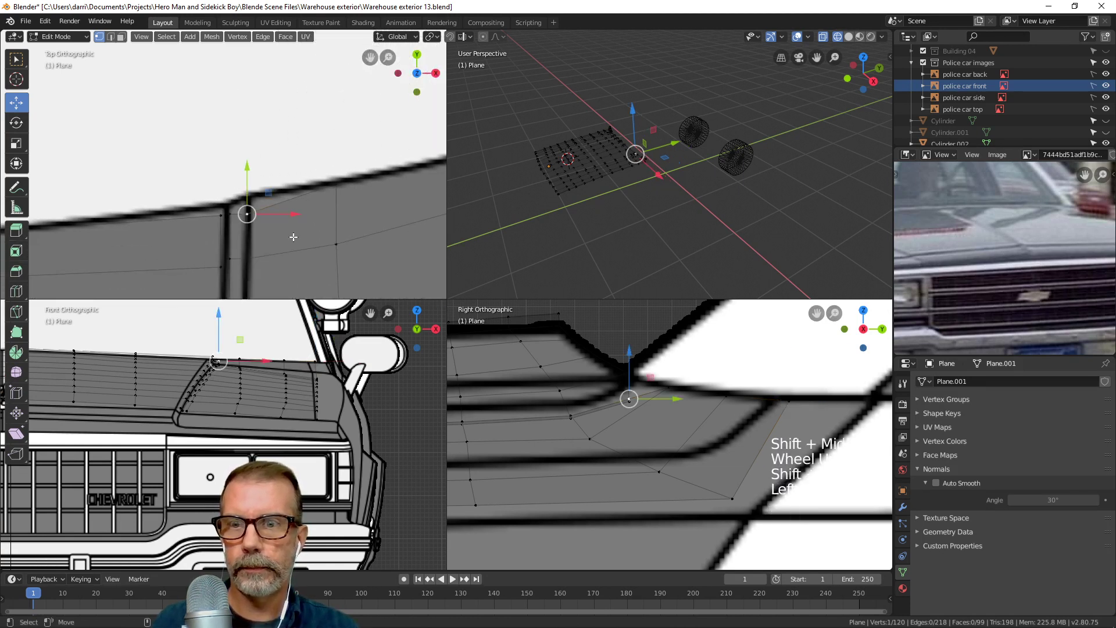
key(g)
click(285, 225)
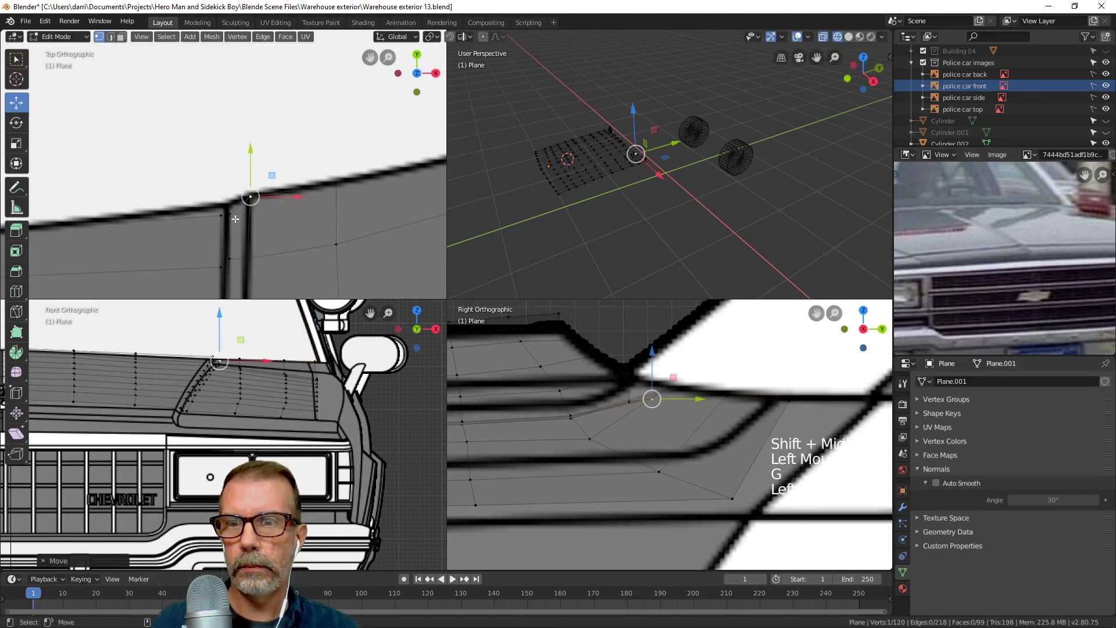
Align the rear vertices on the inner side of the crease with the hood's rear outline in the top view.
key(g)
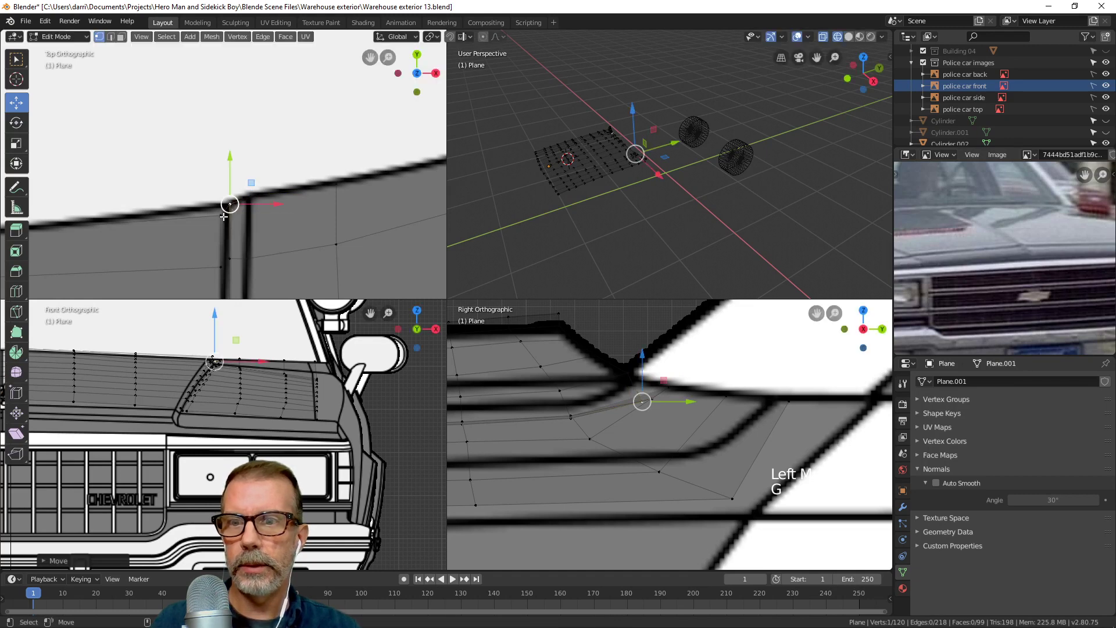
click(218, 210)
click(221, 216)
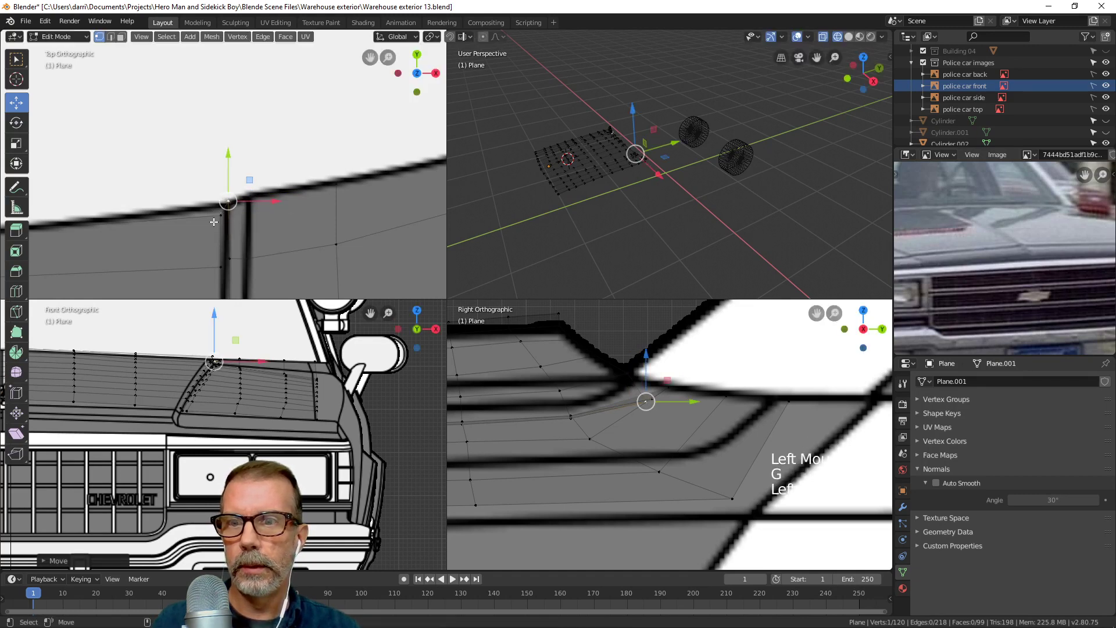
shift+scroll(232, 222, down, 4)
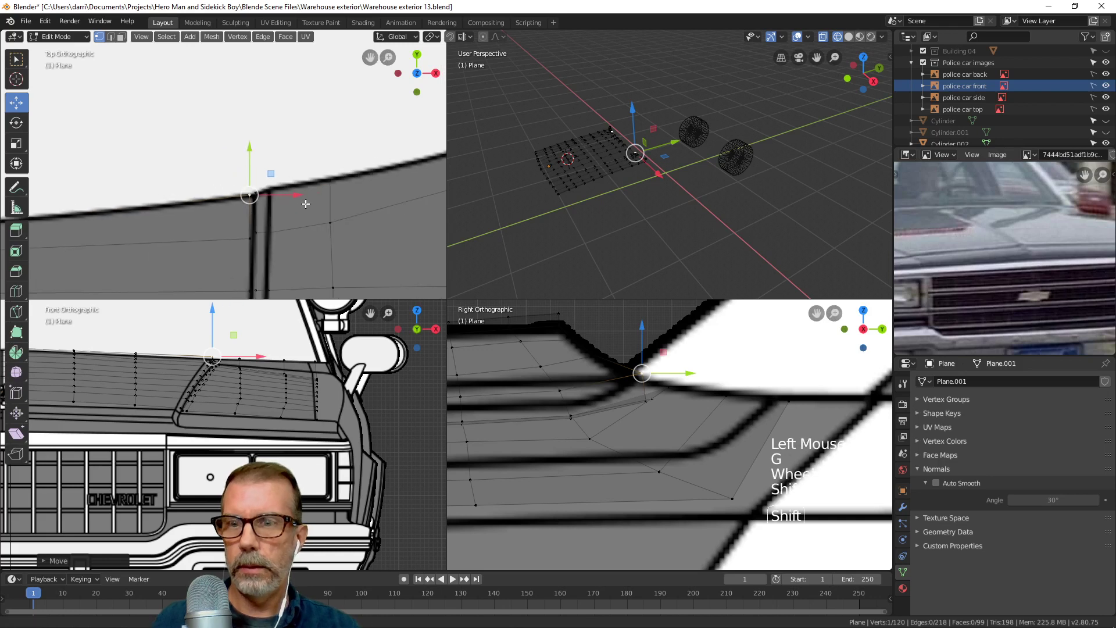
Select the two rear-edge vertices at the hood's centre and move them back onto the reference line in the top view.
shift+scroll(198, 204, down, 2)
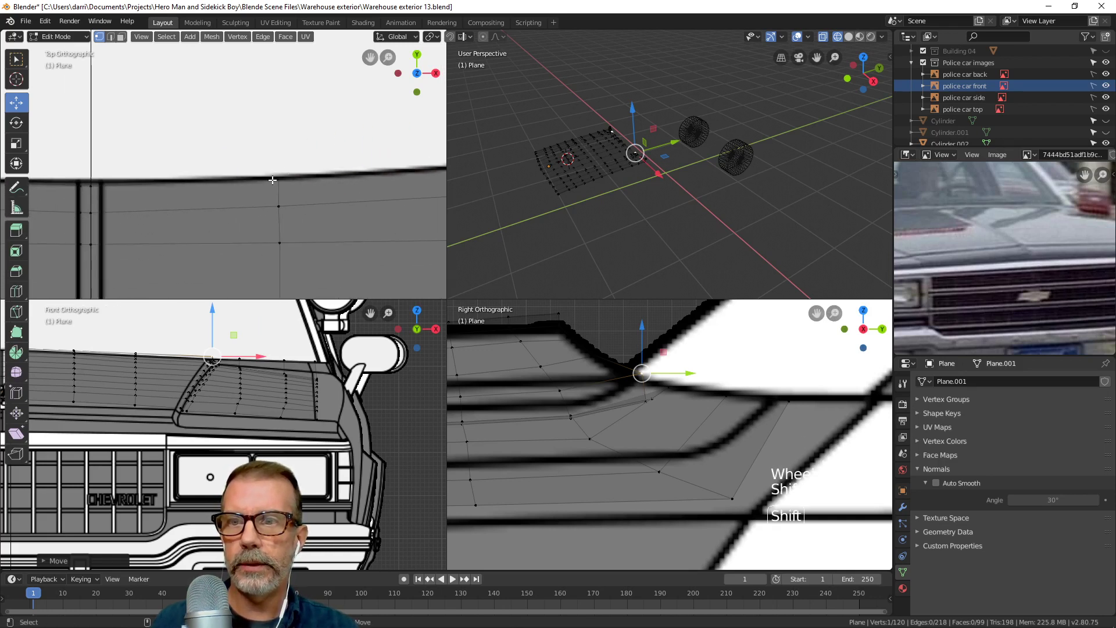
shift+middle_drag(250, 195, 282, 190)
key(alt+a)
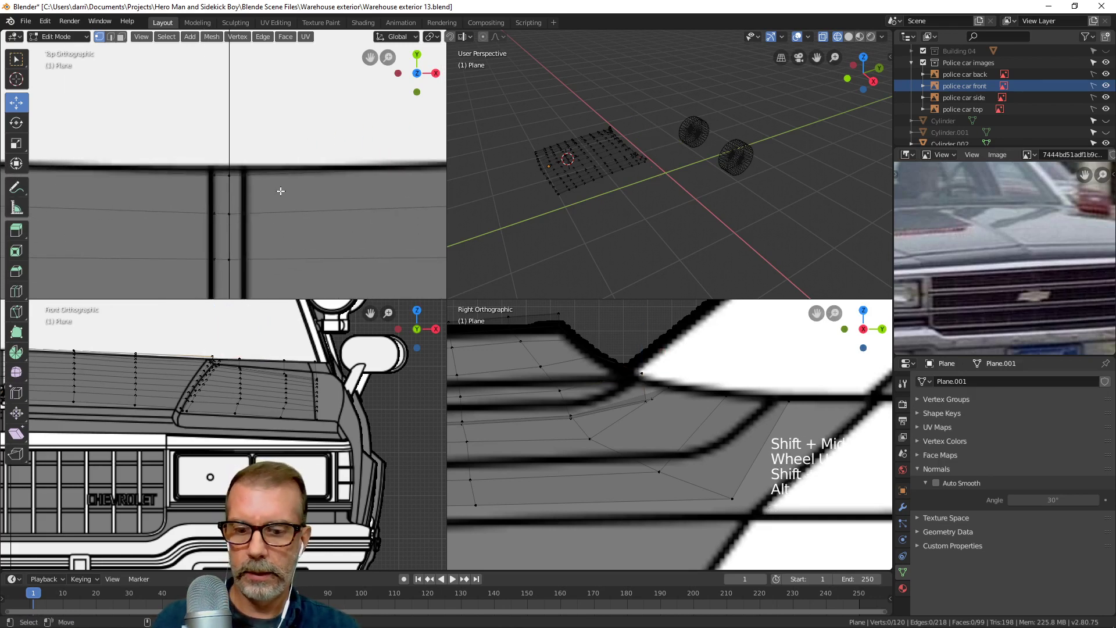
key(b)
drag(194, 161, 306, 200)
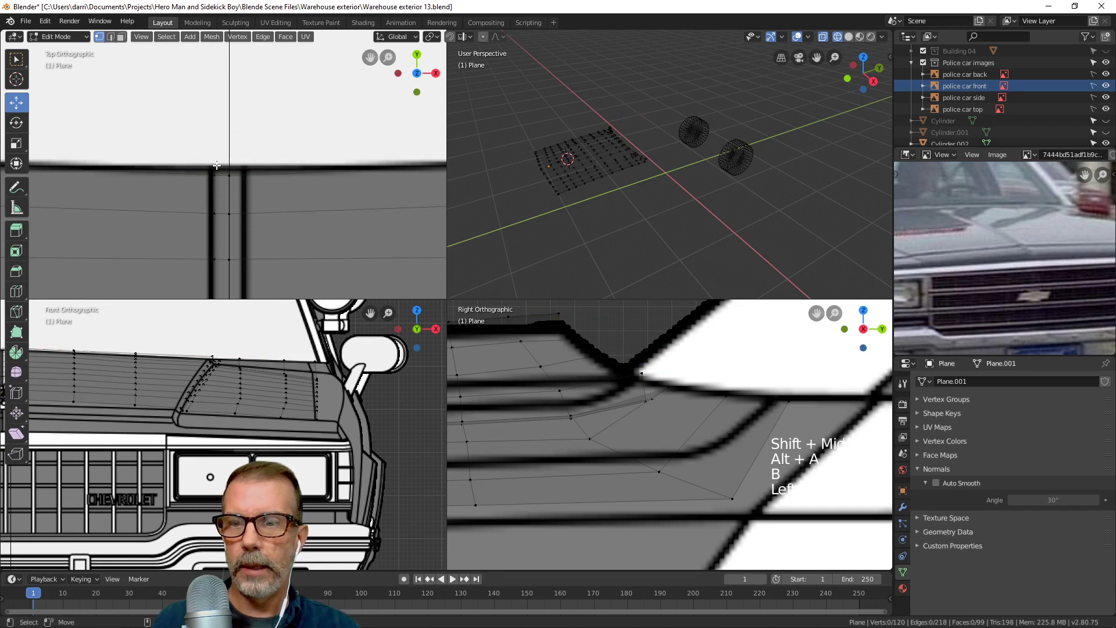
drag(189, 145, 256, 186)
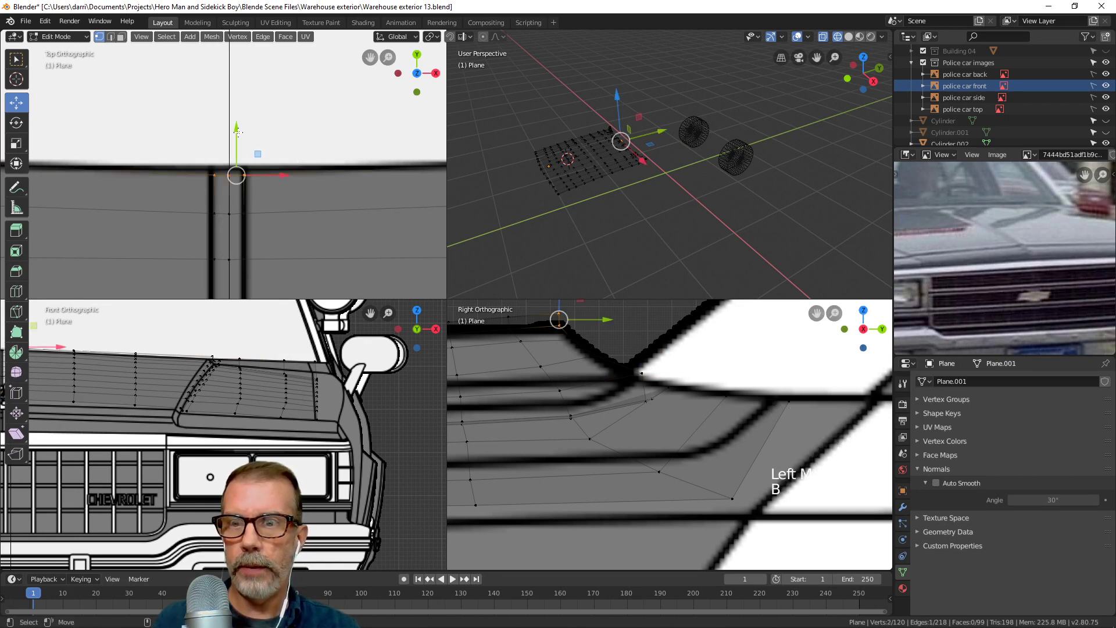
key(g)
click(239, 126)
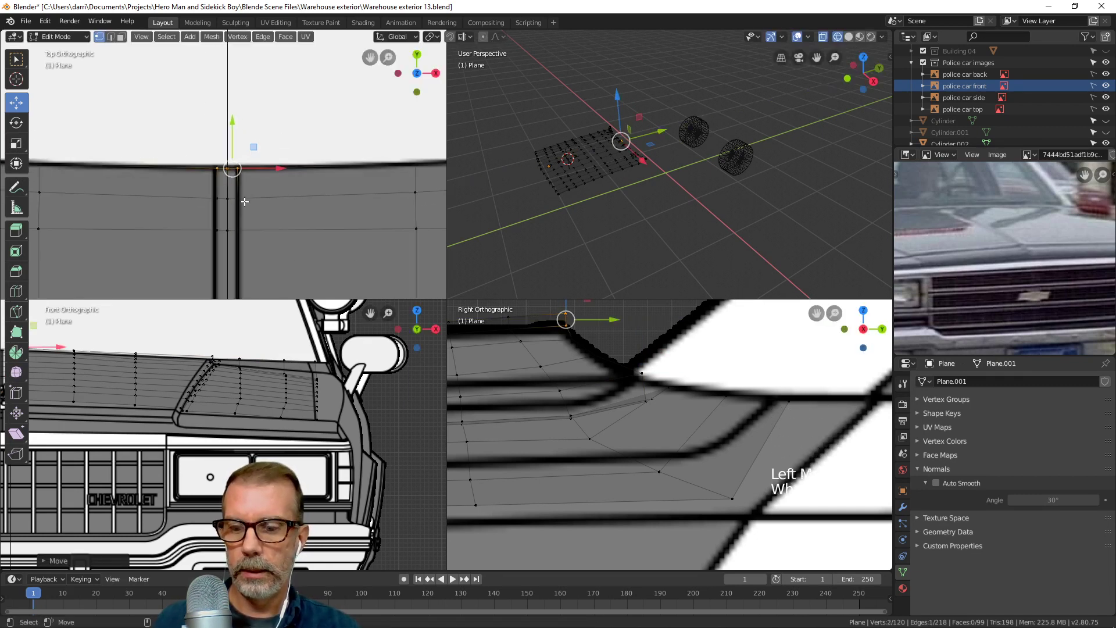
scroll(296, 237, down, 2)
key(alt+a)
Show only the perspective view with solid shading in Object Mode and examine the hood's rear edge.
scroll(294, 241, down, 2)
scroll(294, 241, down, 4)
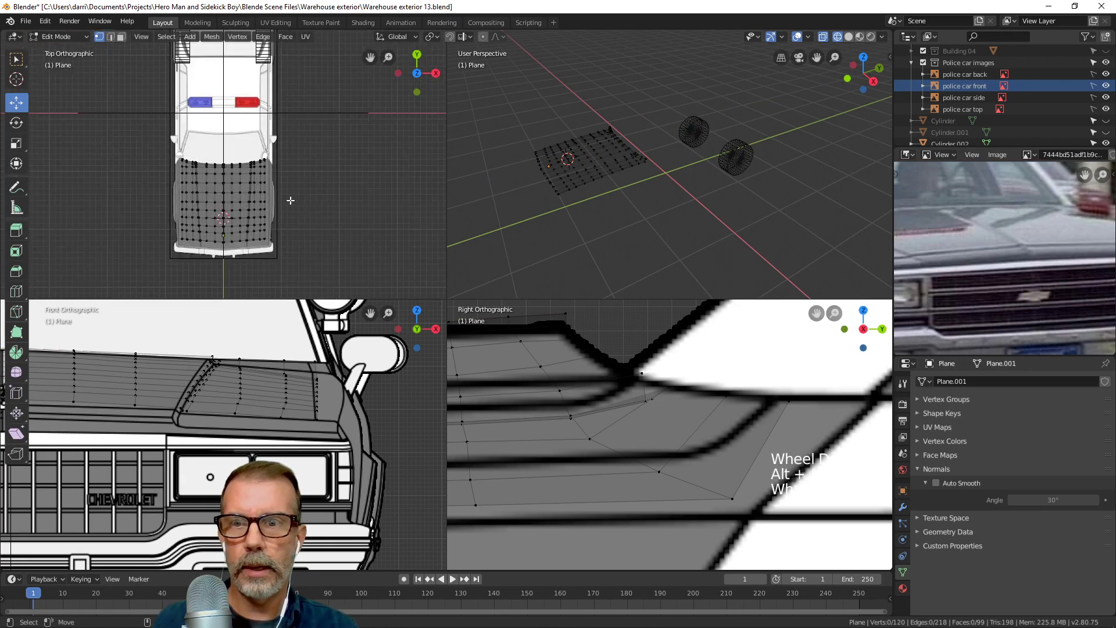
middle_click(239, 156)
key(ctrl)
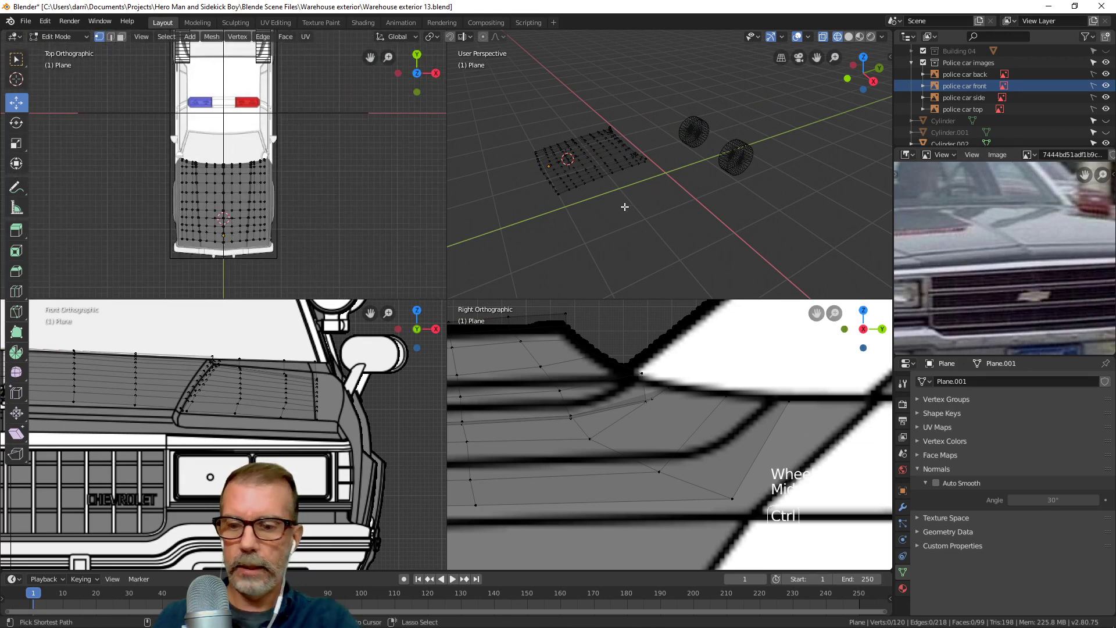
key(ctrl+alt+q)
key(z)
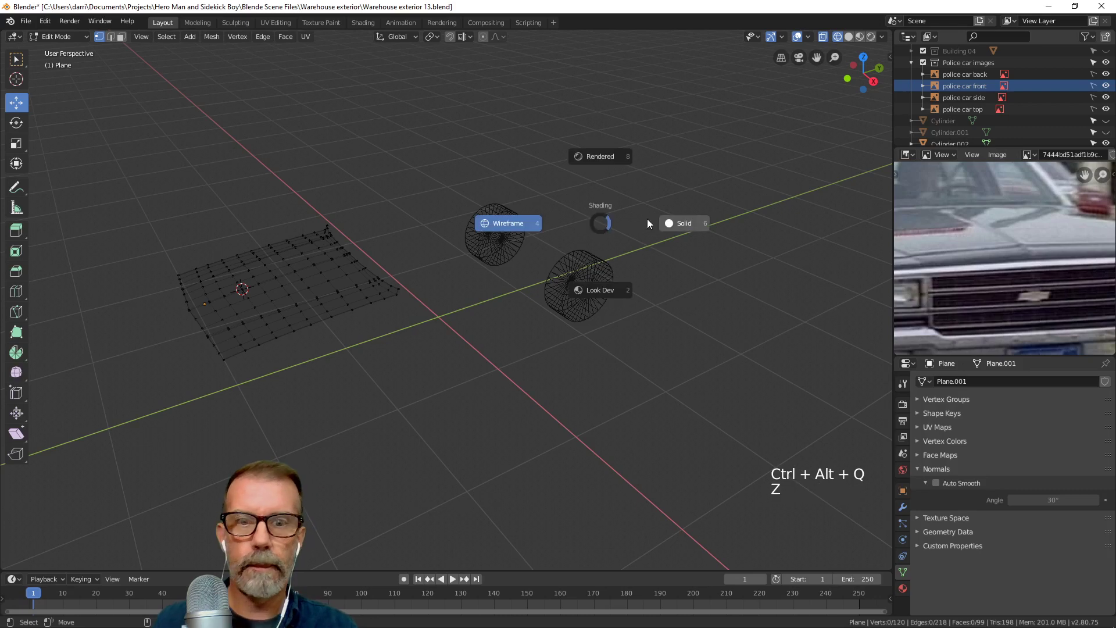
scroll(434, 306, up, 3)
shift+middle_drag(434, 306, 441, 339)
key(Tab)
scroll(444, 305, up, 5)
scroll(337, 315, up, 1)
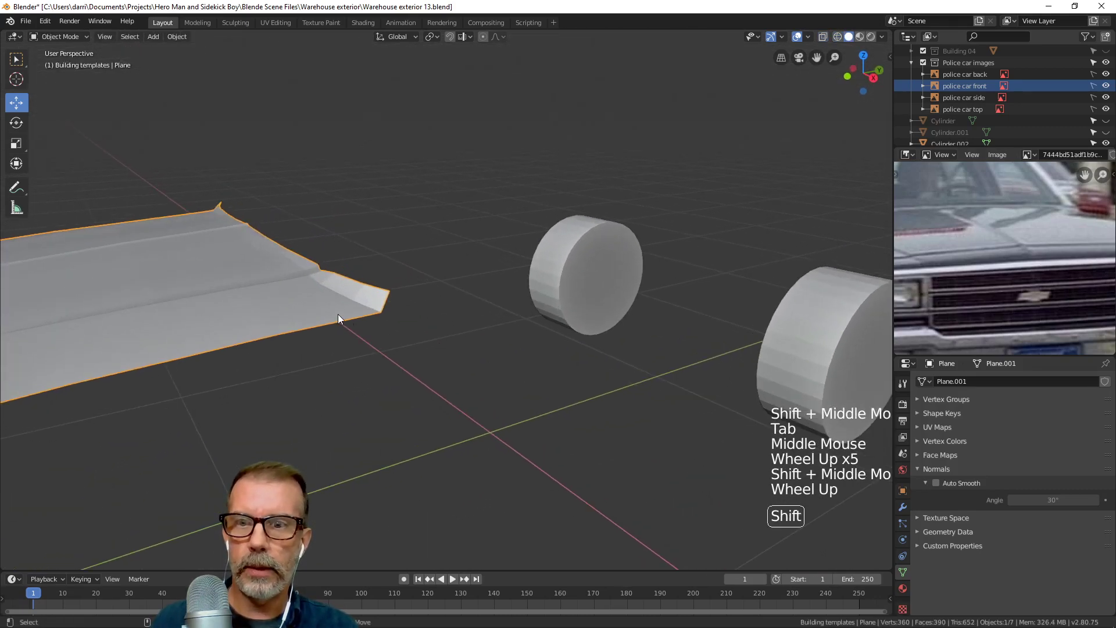
shift+middle_drag(337, 315, 451, 308)
scroll(491, 330, up, 3)
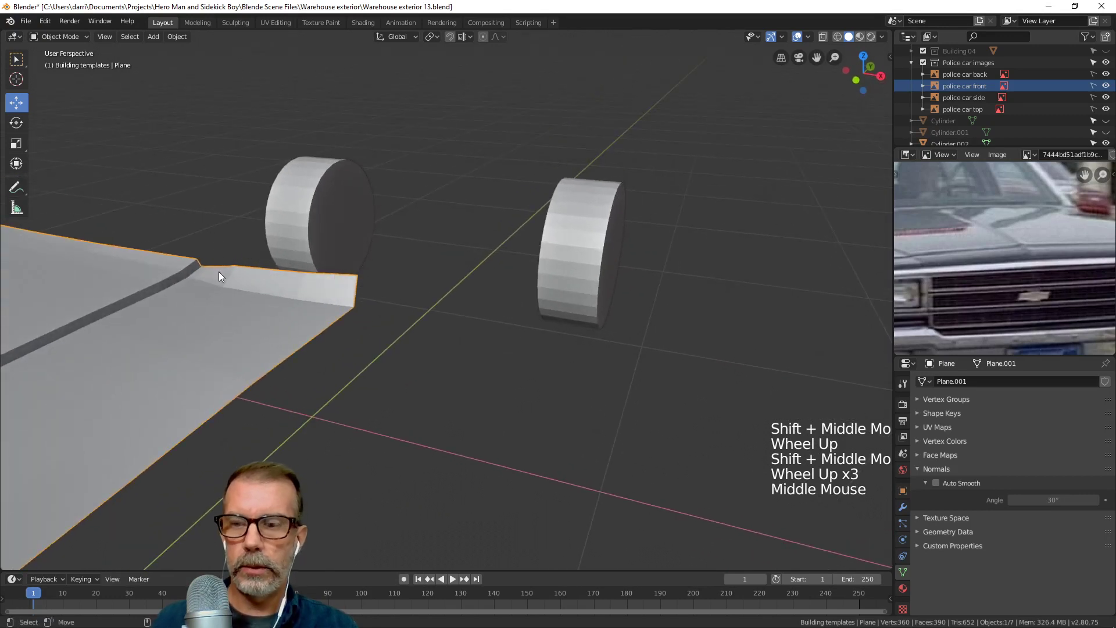
Return to Edit Mode, select the crease's rear vertex and inspect the surrounding mesh centred on it.
key(Tab)
shift+scroll(219, 271, up, 1)
shift+middle_drag(219, 271, 483, 281)
scroll(349, 279, up, 3)
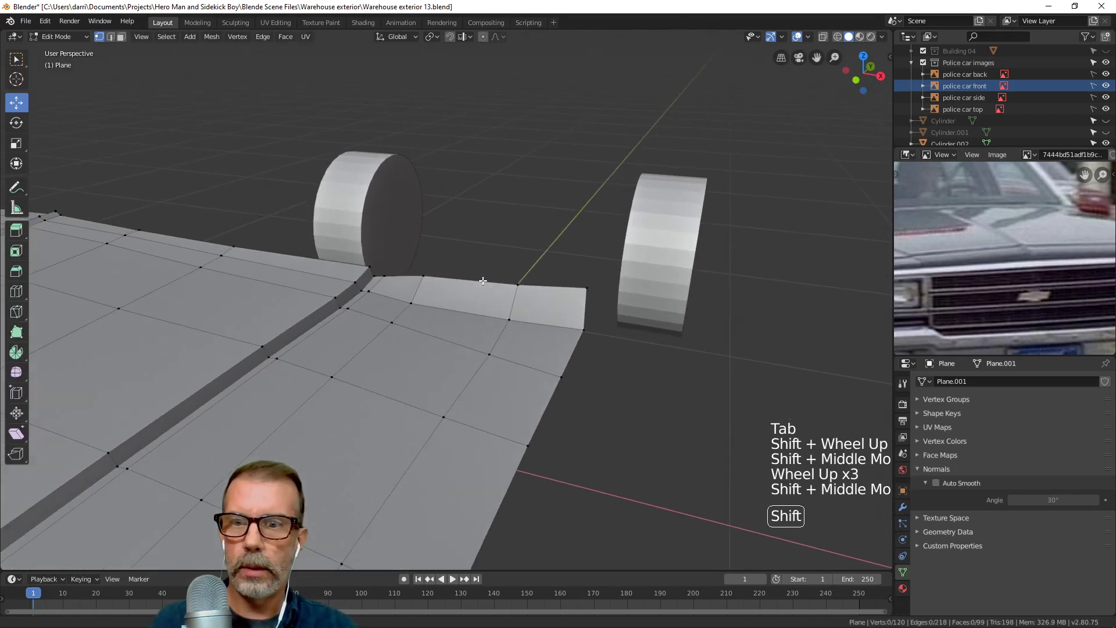
scroll(483, 281, up, 7)
click(346, 263)
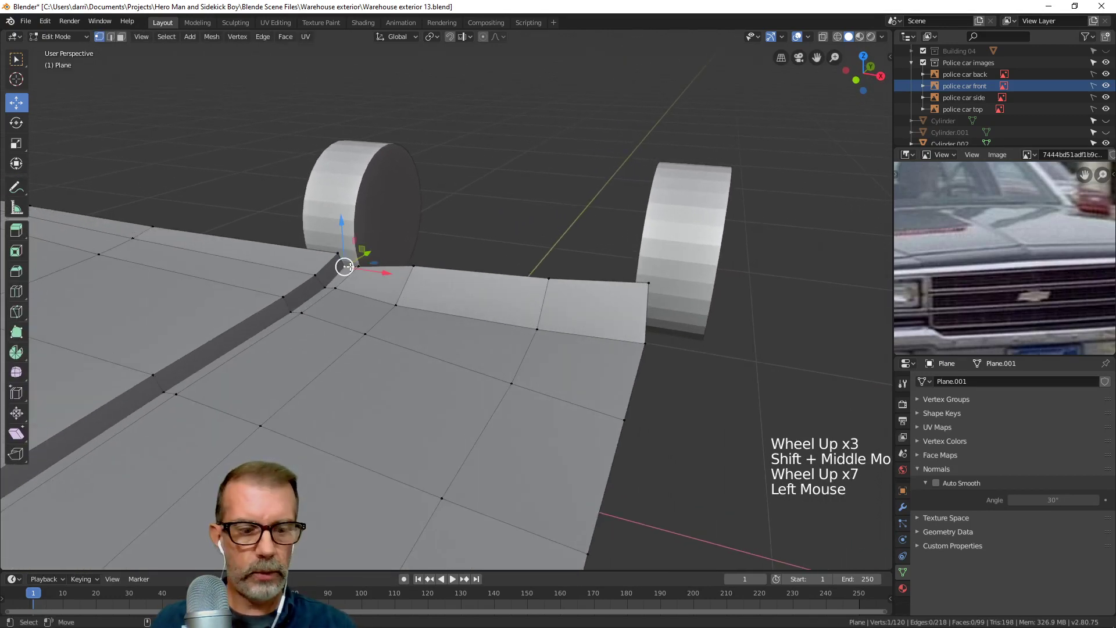
key(KP_Decimal)
scroll(492, 314, down, 7)
scroll(492, 312, down, 1)
middle_drag(491, 313, 448, 267)
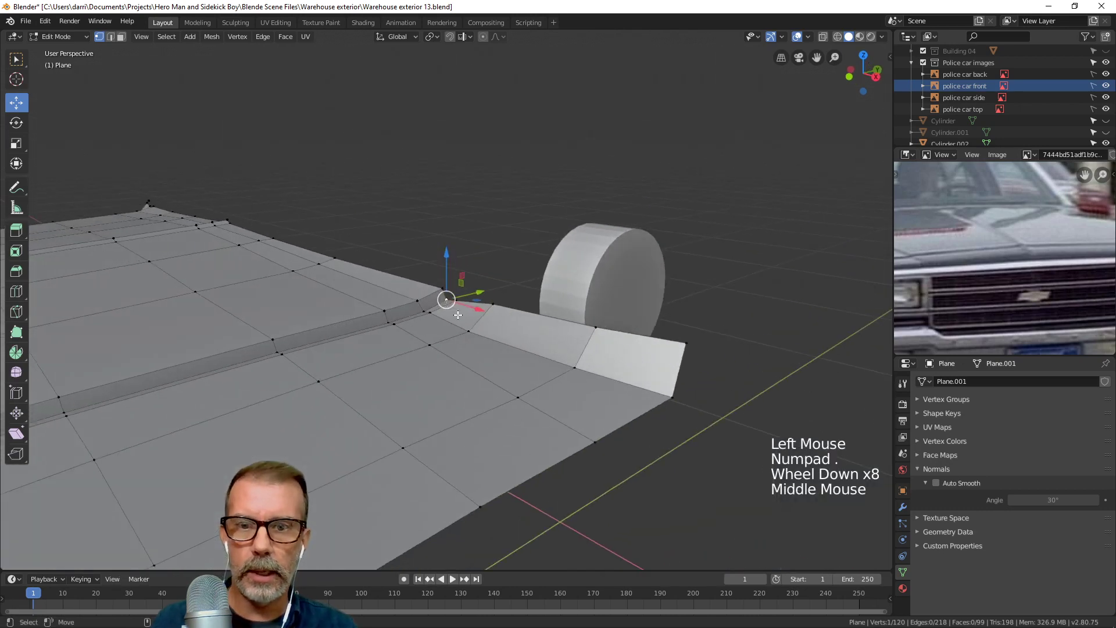
Adjust the heights of the vertices at the rear end of the hood's crease along the Z axis.
scroll(448, 268, up, 2)
drag(446, 255, 414, 266)
click(413, 317)
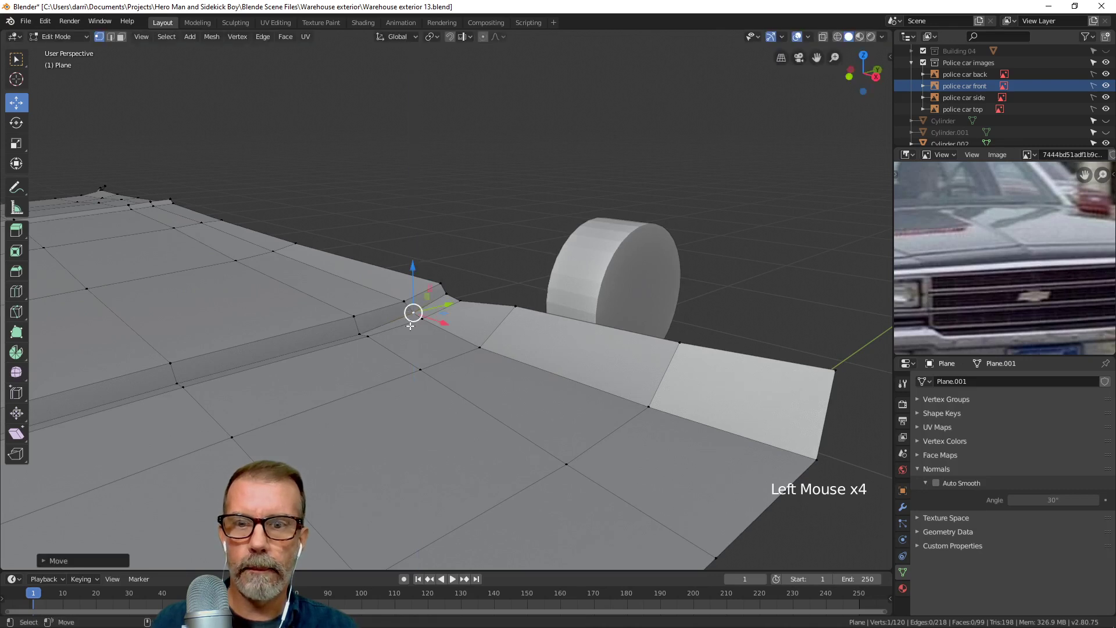
click(438, 331)
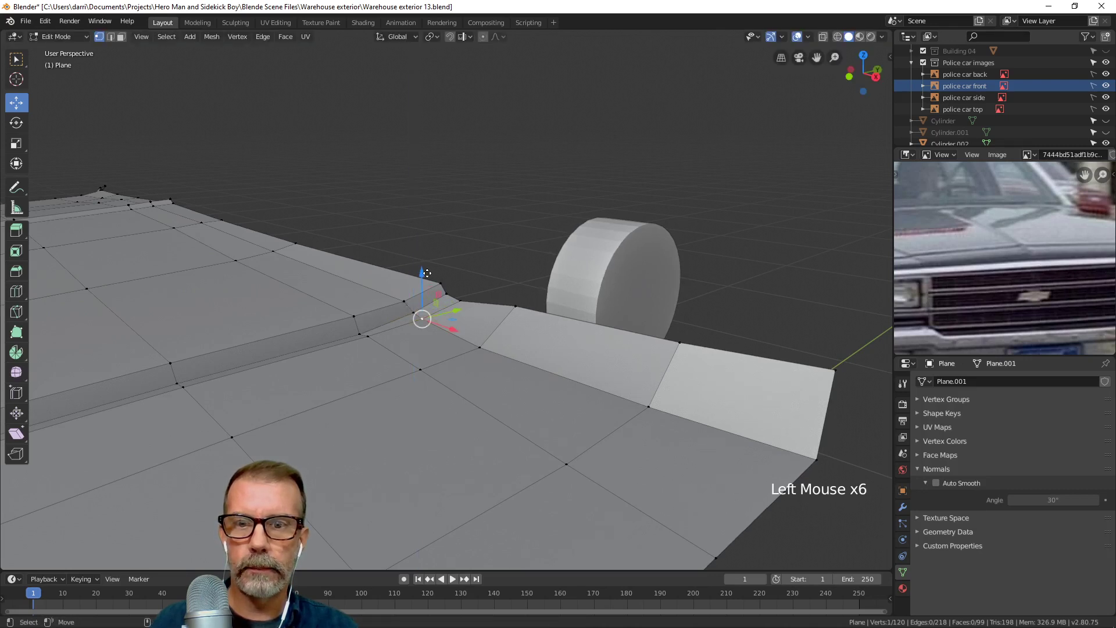
drag(427, 272, 428, 274)
middle_drag(428, 275, 461, 308)
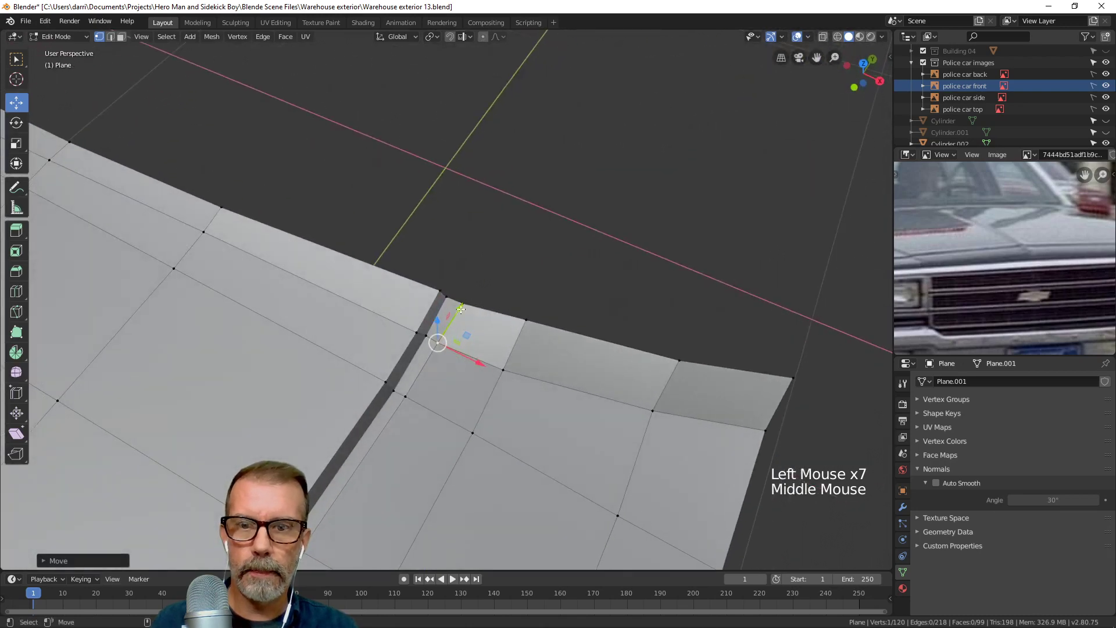
Shift the vertices along the crease near the hood's rear edge sideways along the X axis to even out the crease.
click(465, 286)
drag(487, 318, 480, 316)
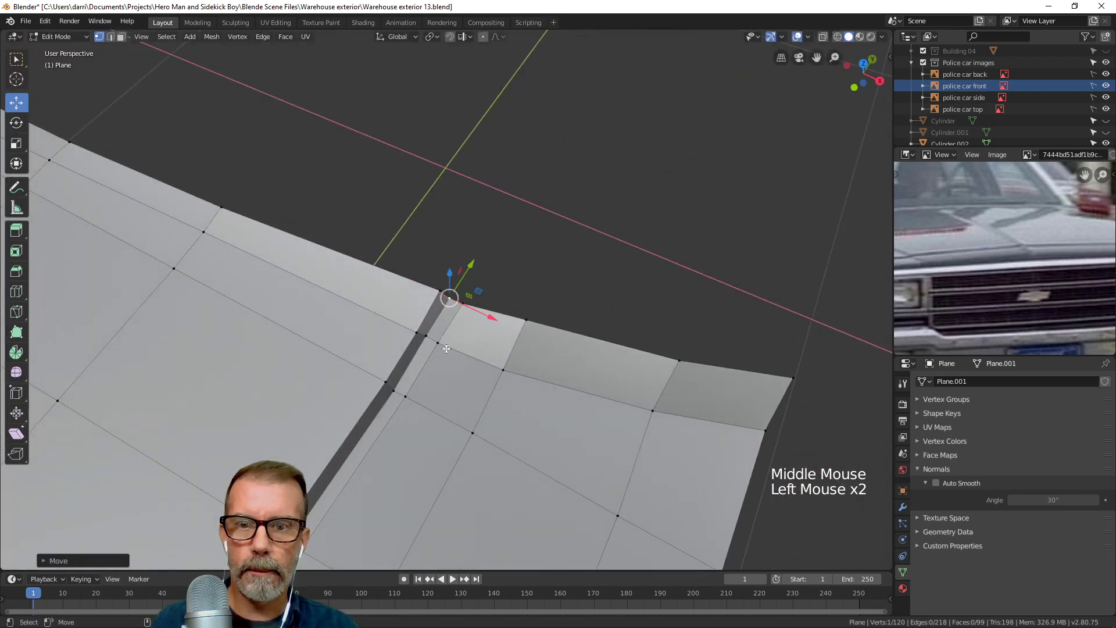
click(442, 339)
click(472, 359)
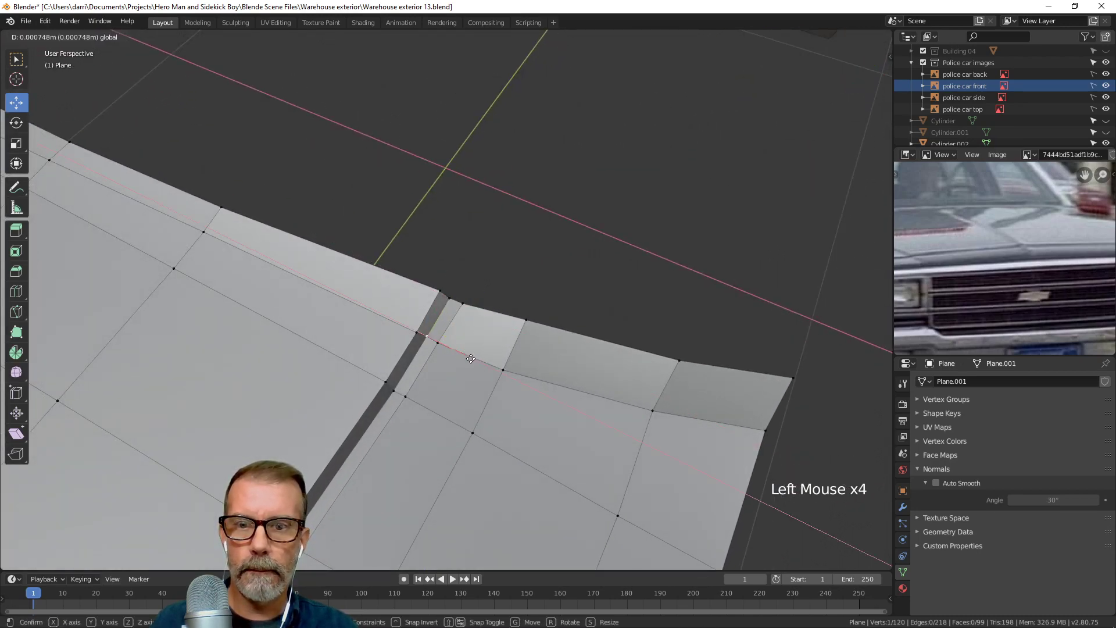
click(394, 390)
drag(431, 406, 430, 414)
Clear the selection, return to Object Mode and apply Shade Smooth to the hood.
scroll(545, 376, down, 4)
key(alt+a)
key(Tab)
scroll(521, 381, down, 5)
middle_drag(521, 381, 506, 359)
scroll(435, 324, down, 2)
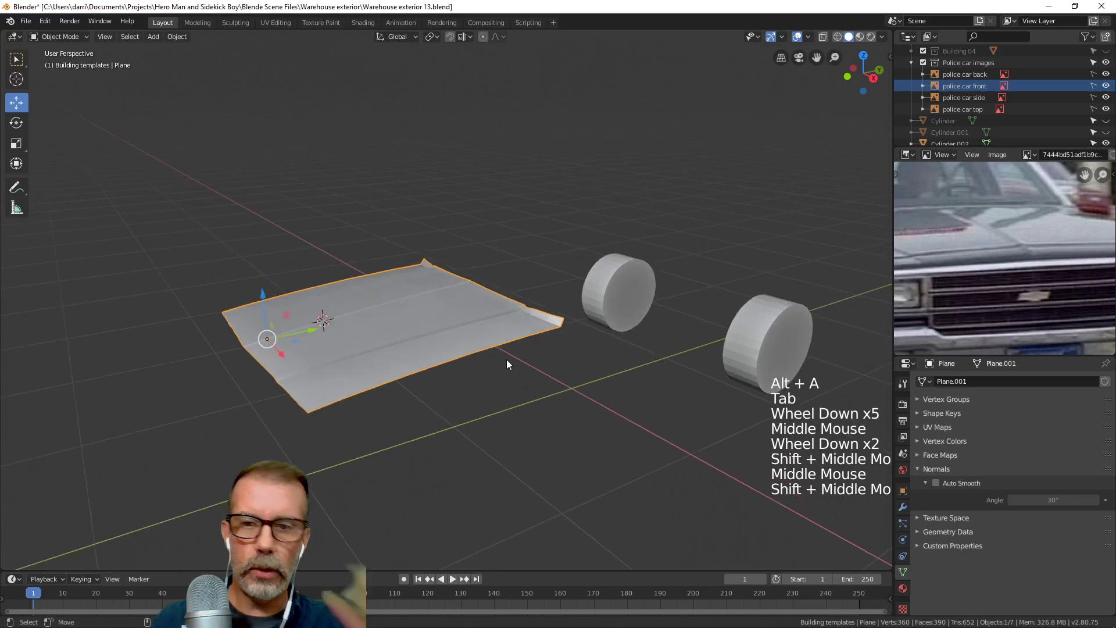
click(177, 36)
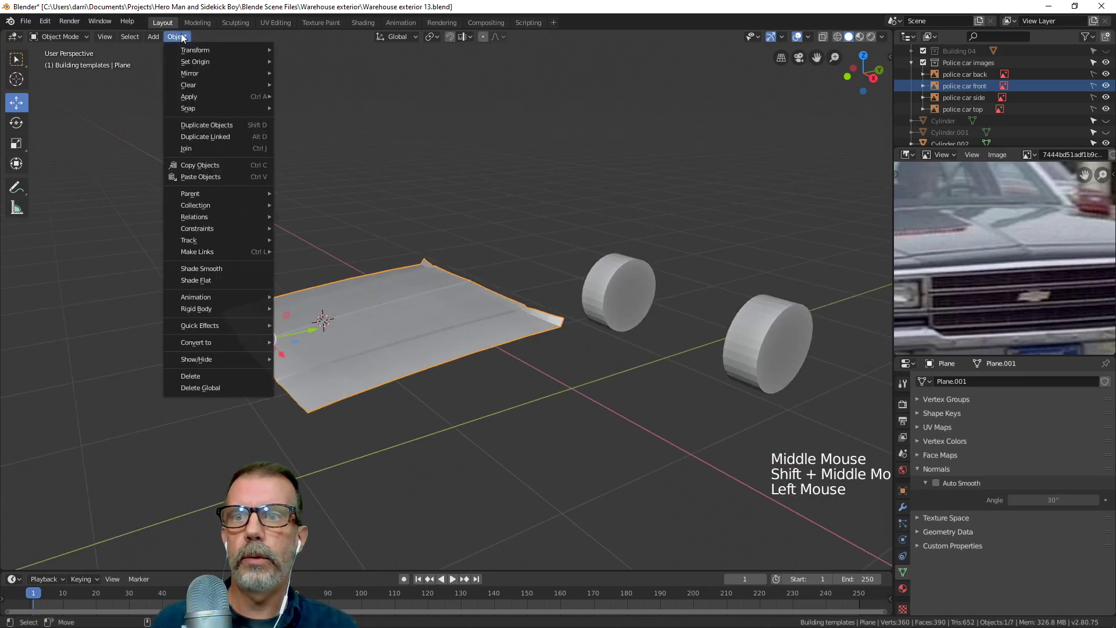
click(208, 268)
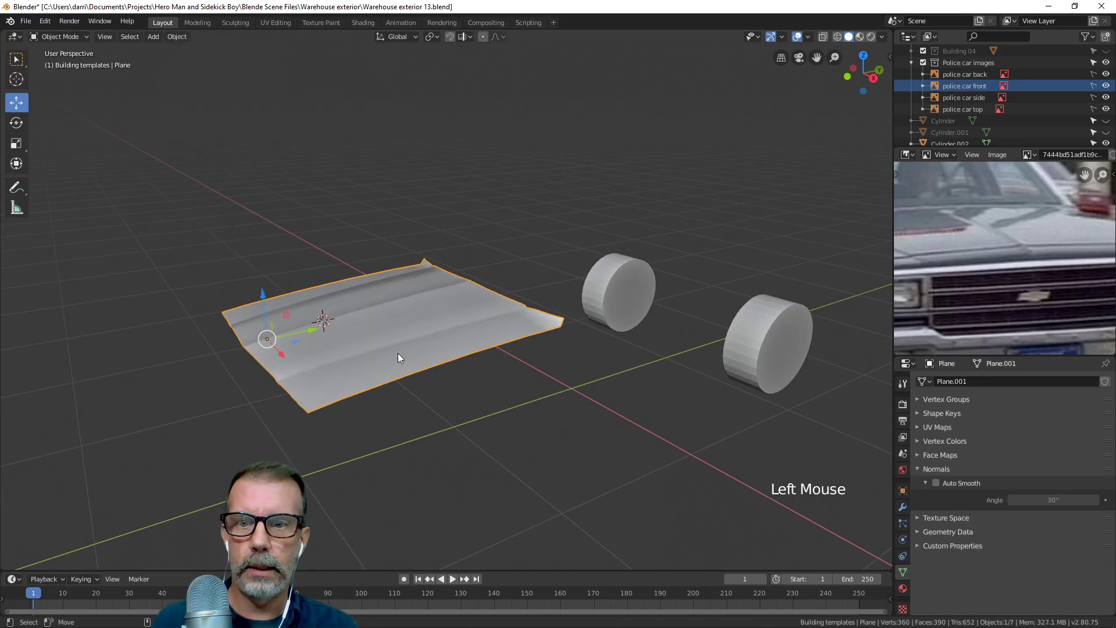
scroll(399, 354, up, 3)
shift+middle_drag(399, 353, 476, 313)
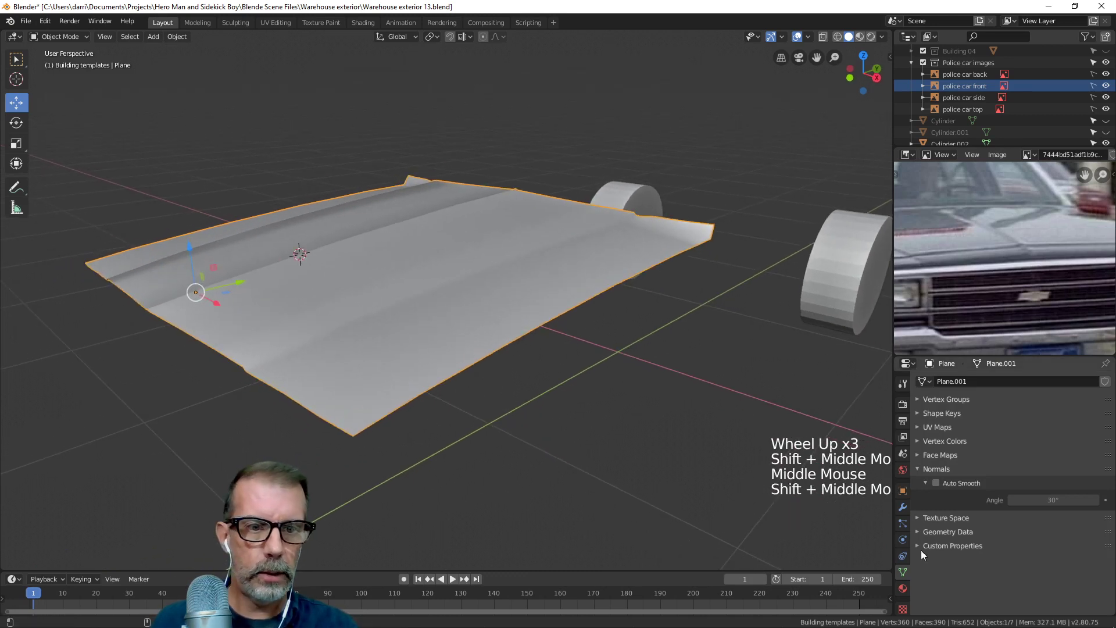
Enable Auto Smooth for the hood's normals and set its angle to 44.9°.
click(936, 483)
middle_drag(557, 362, 639, 377)
mouse_move(1047, 495)
mouse_down()
mouse_move(988, 496)
mouse_move(1069, 499)
mouse_move(1059, 500)
mouse_up()
scroll(565, 378, down, 3)
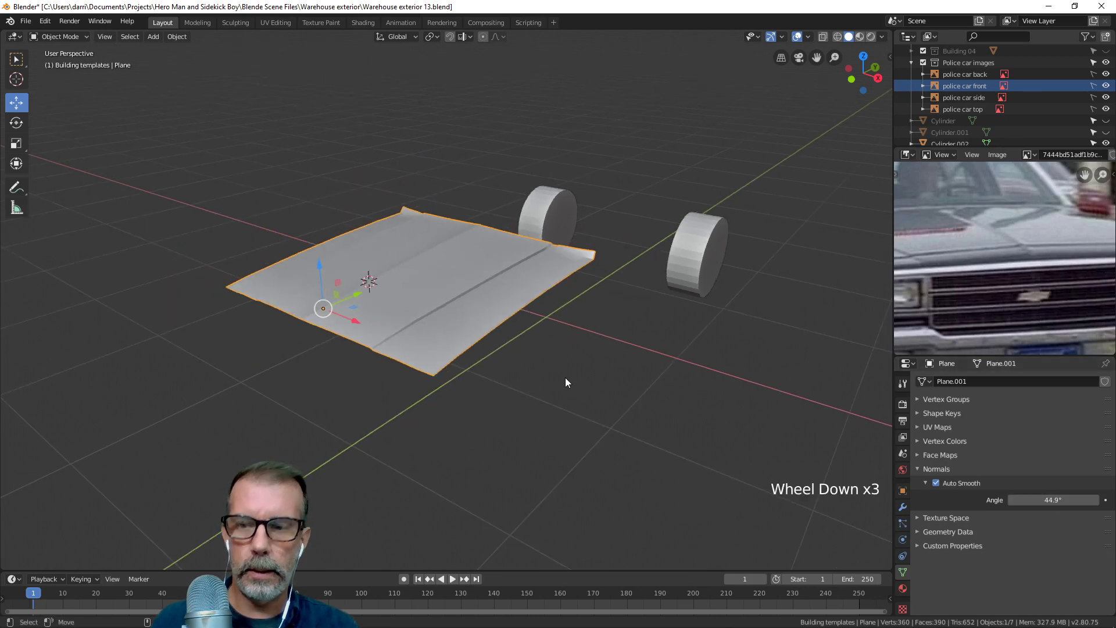
Examine the smooth-shaded hood from several angles and compare its shape with the police car reference photo.
key(alt+a)
scroll(515, 364, down, 2)
middle_drag(515, 364, 575, 317)
scroll(1029, 219, down, 2)
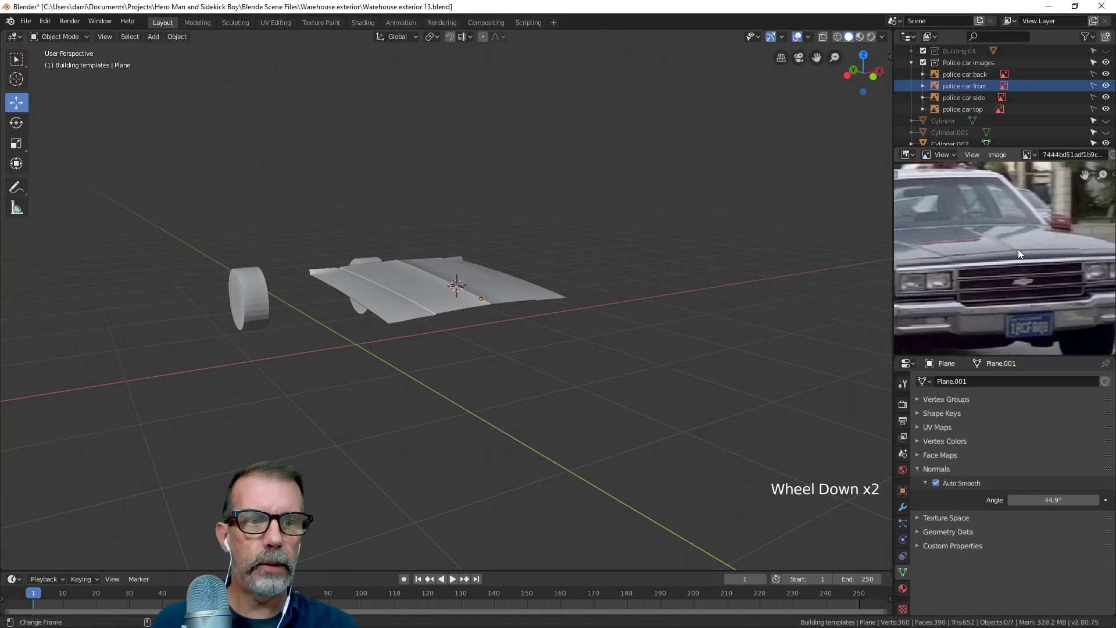
scroll(605, 313, up, 2)
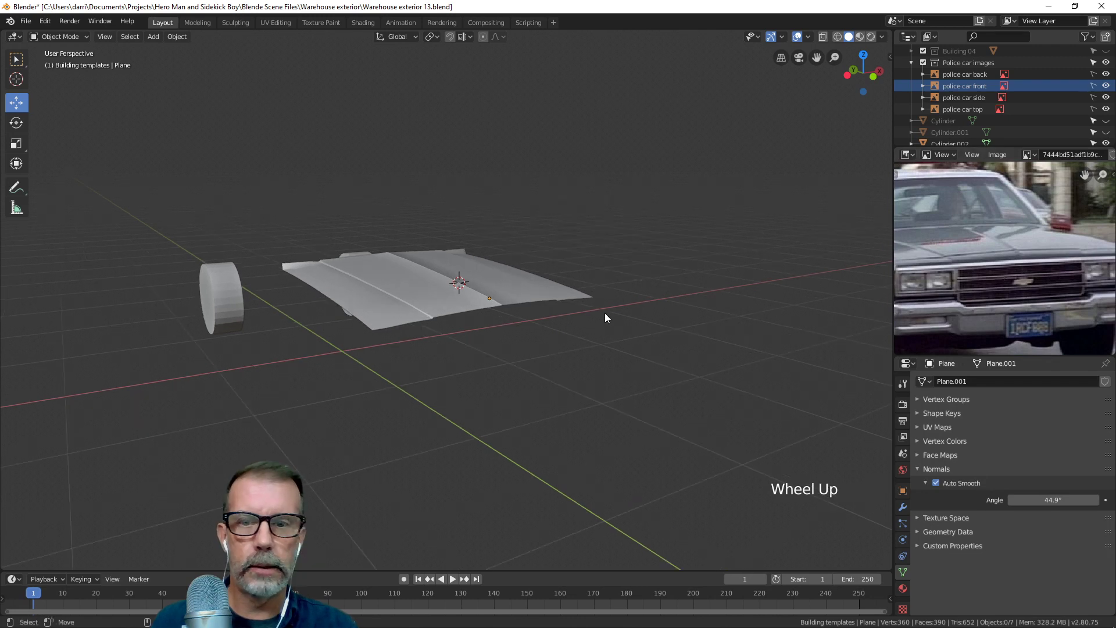
middle_drag(605, 314, 423, 357)
scroll(588, 326, up, 1)
key(KP_3)
shift+scroll(496, 286, up, 1)
scroll(495, 316, up, 2)
scroll(430, 288, up, 3)
scroll(483, 295, down, 3)
click(427, 358)
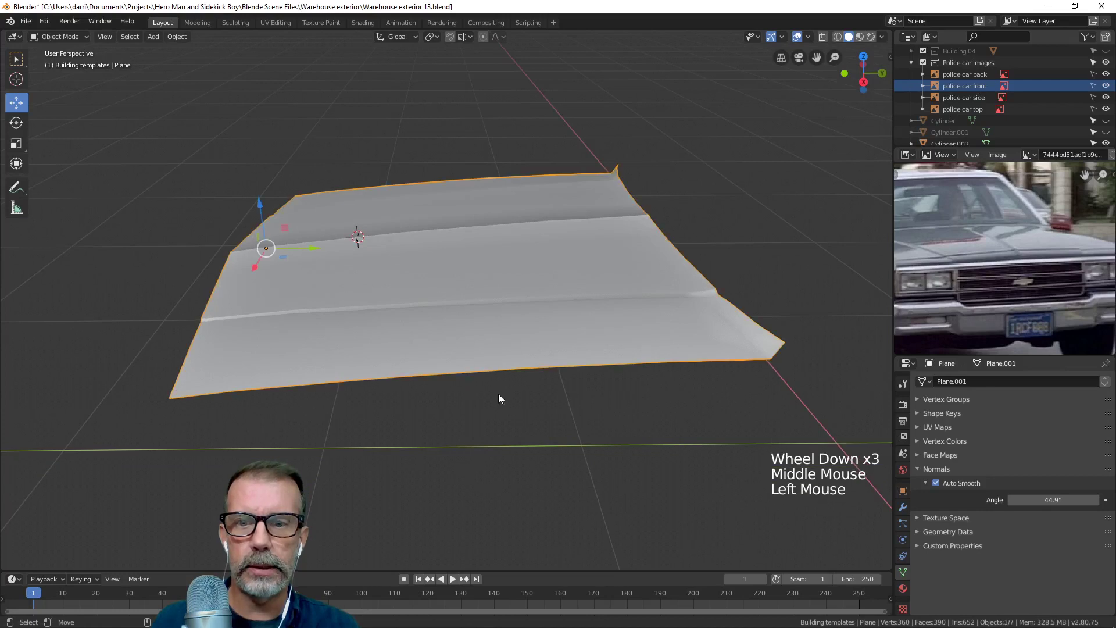
scroll(976, 273, down, 2)
shift+middle_drag(976, 274, 968, 281)
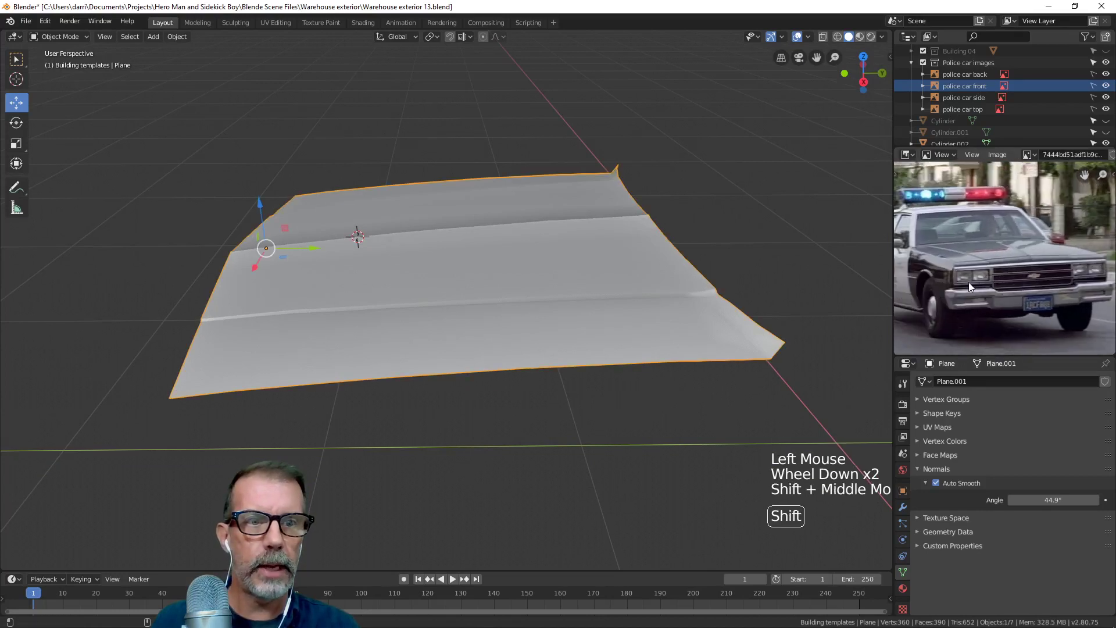
middle_drag(371, 350, 399, 358)
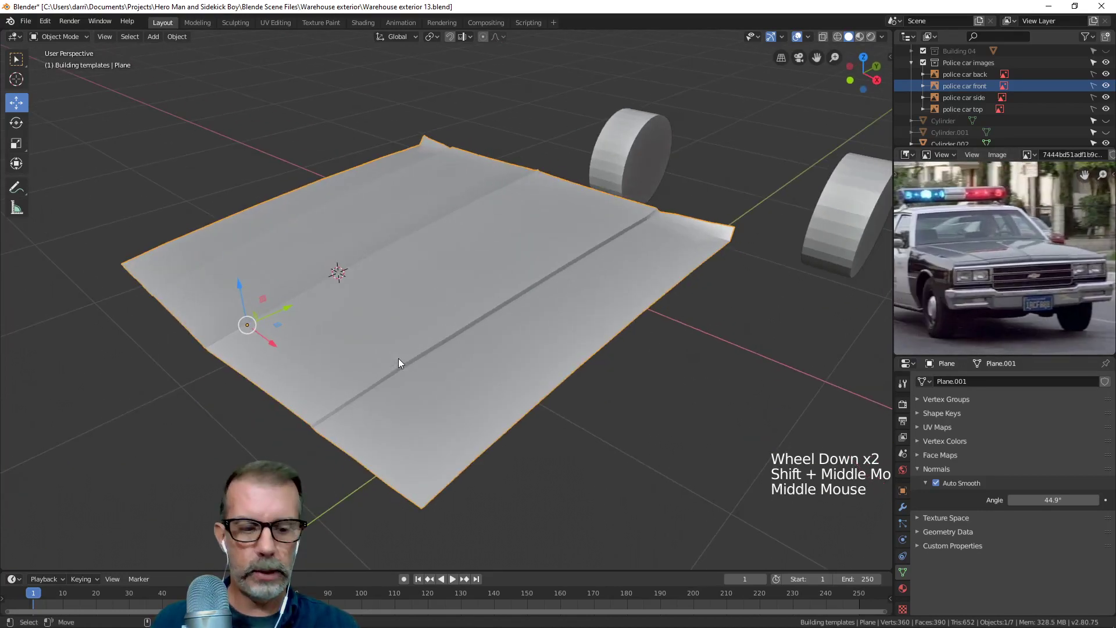
Switch to the quad view and, in Edit Mode, raise the hood's rear outer corner vertex and nudge it along Y.
key(ctrl+alt+q)
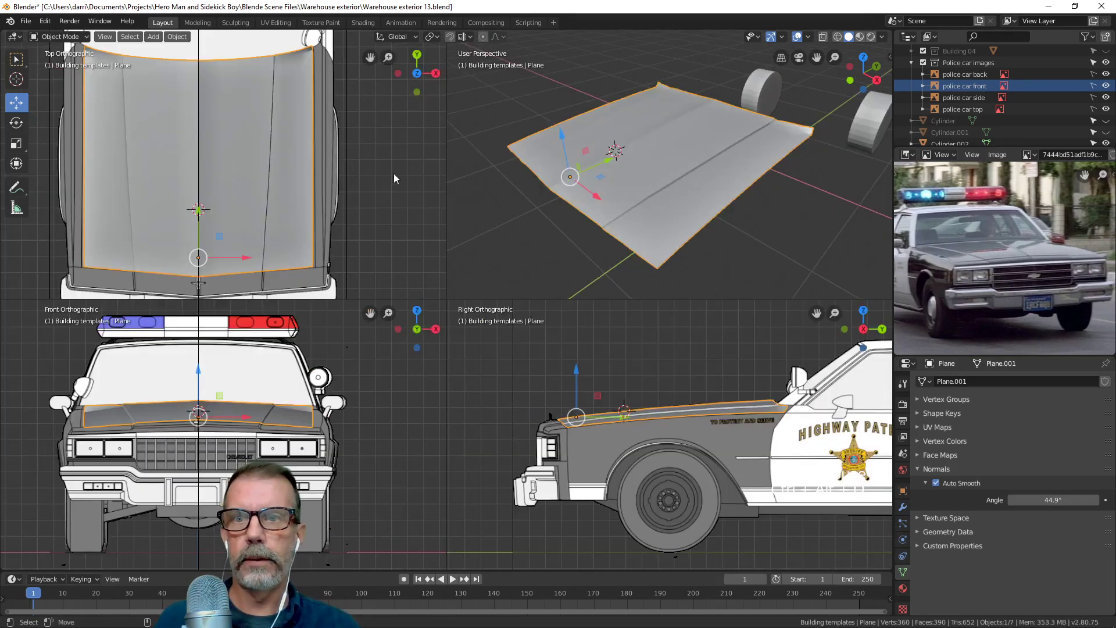
shift+middle_drag(393, 173, 276, 165)
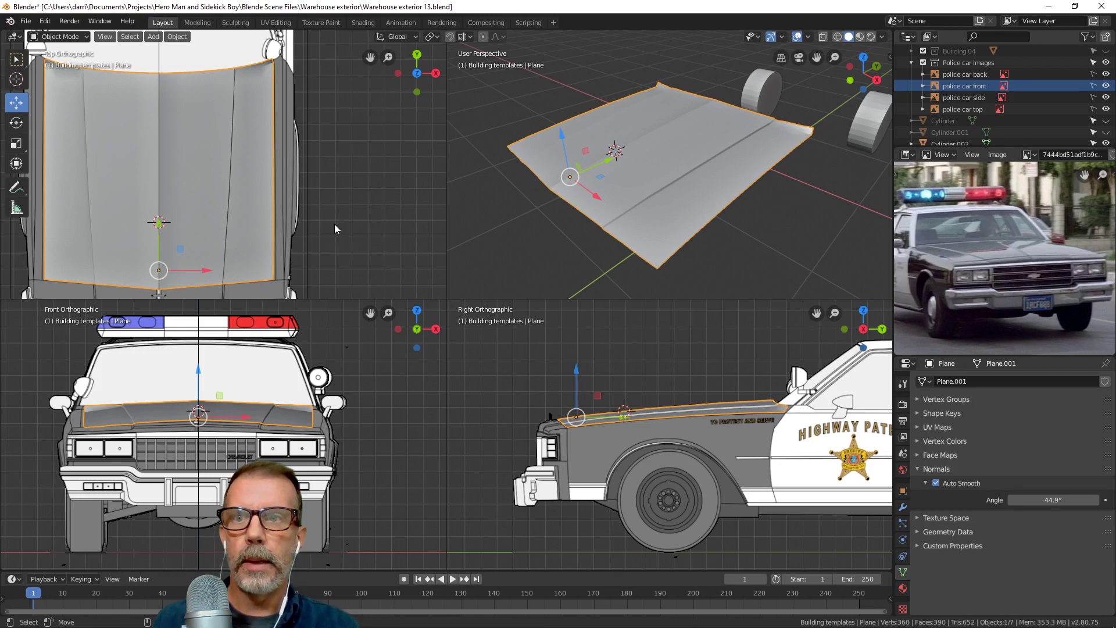
shift+middle_drag(298, 198, 336, 237)
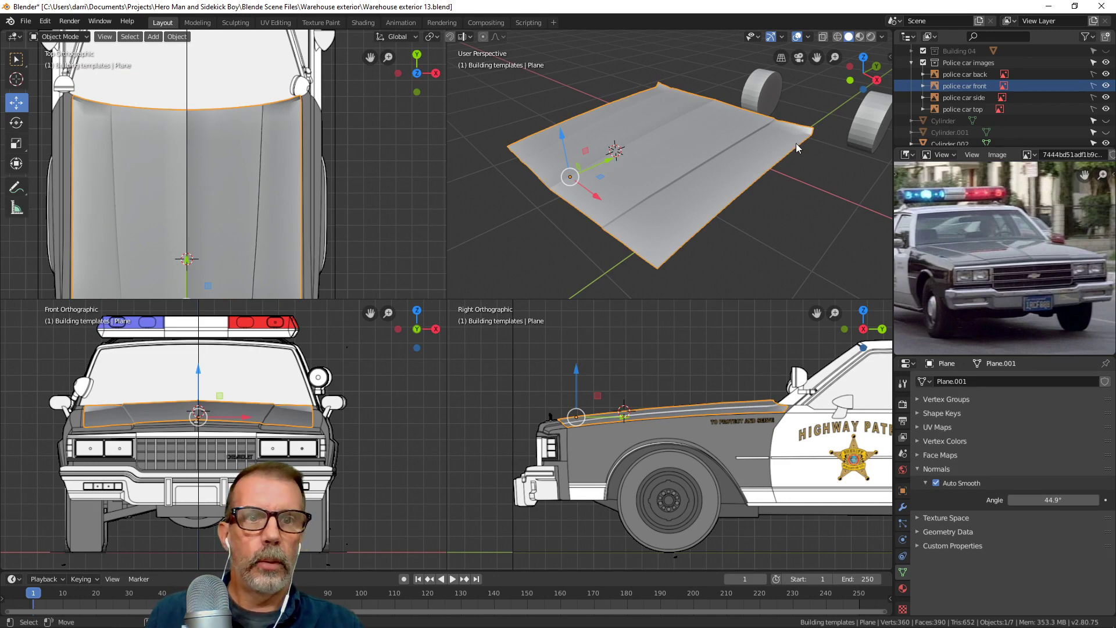
key(Tab)
shift+middle_drag(796, 144, 676, 253)
scroll(758, 158, up, 2)
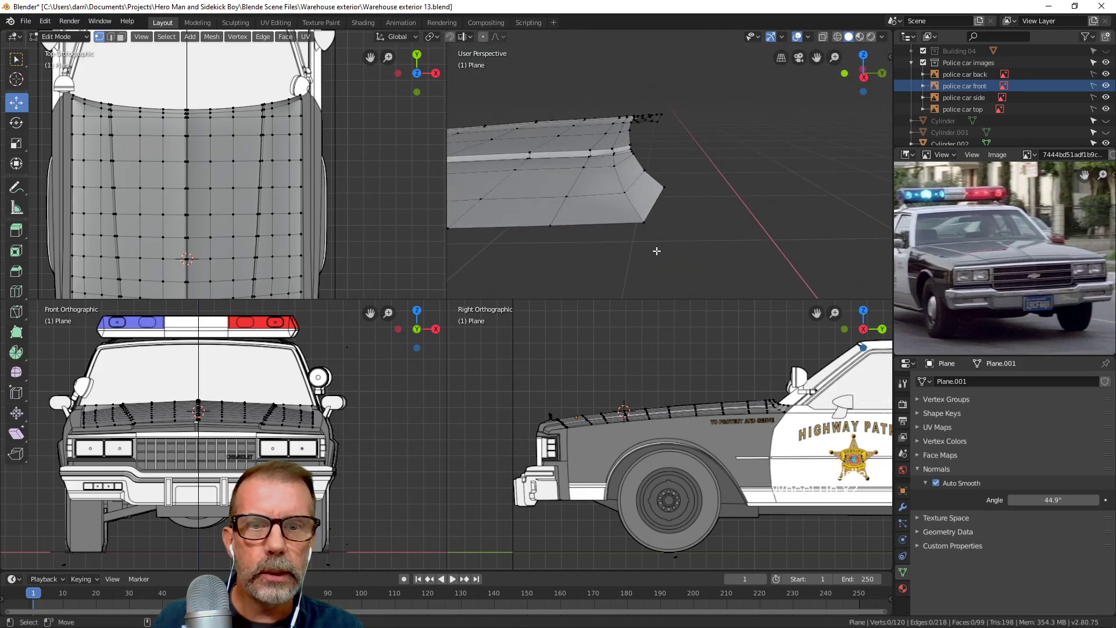
click(665, 224)
drag(645, 183, 644, 177)
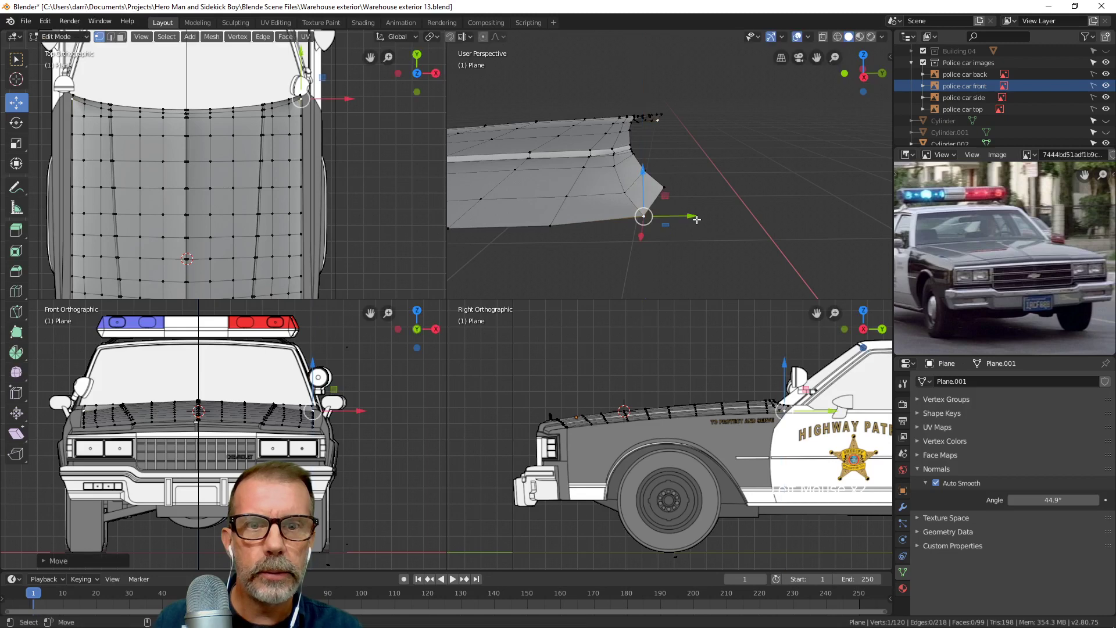
drag(692, 217, 689, 220)
key(Tab)
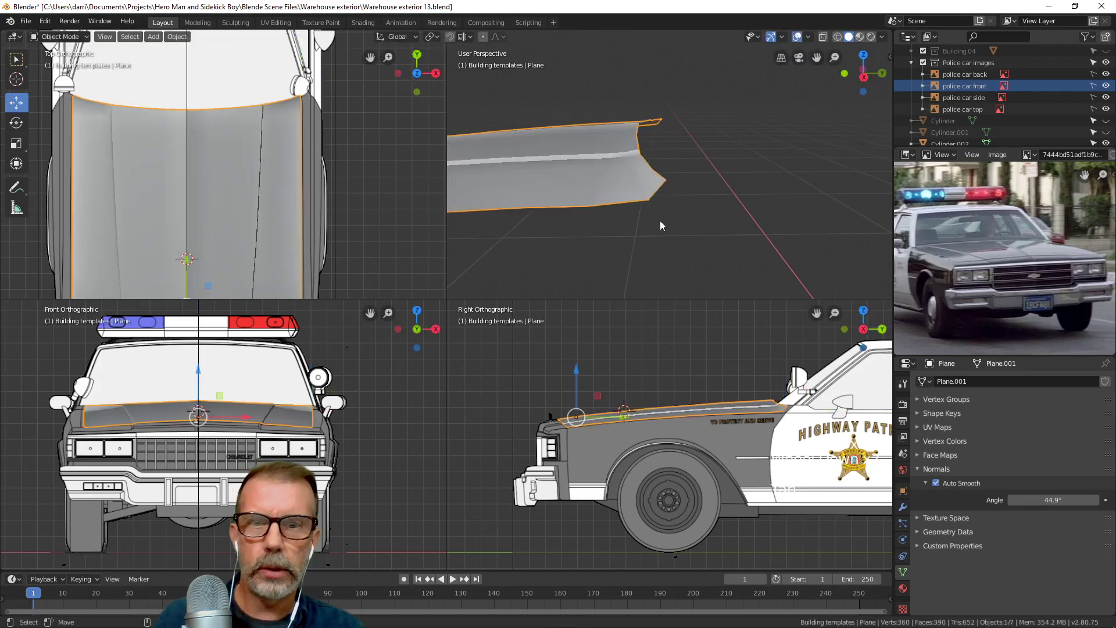
Select the hood's outer side edge loop in Edit Mode and compare the hood with the reference in the top and front views.
middle_drag(660, 221, 646, 200)
scroll(611, 214, down, 6)
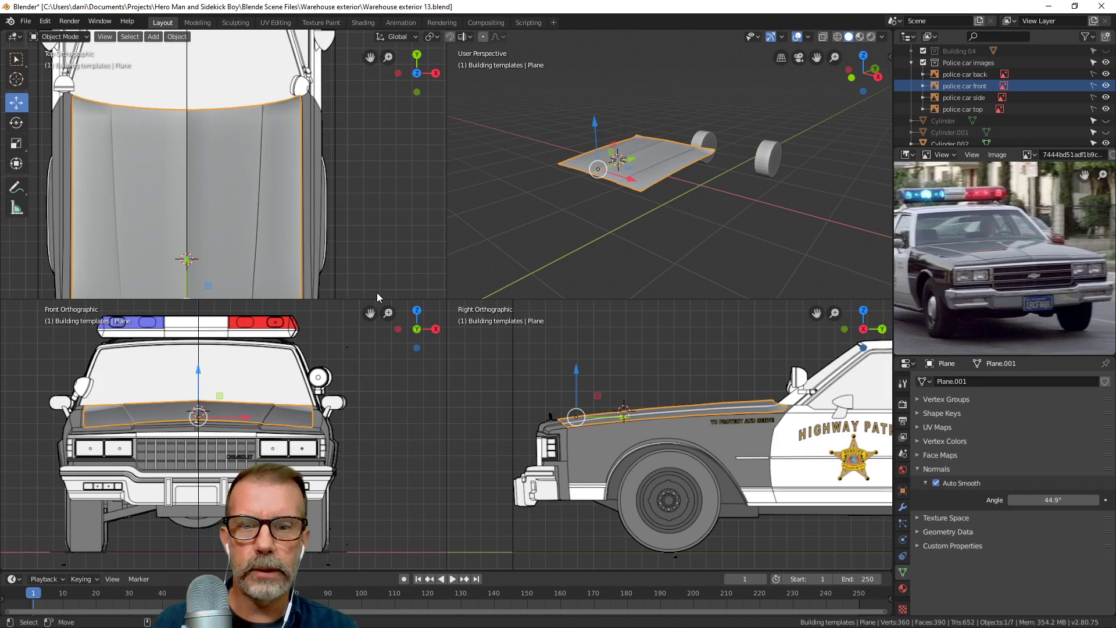
scroll(280, 203, down, 2)
shift+middle_drag(282, 208, 219, 178)
scroll(272, 180, up, 3)
key(Tab)
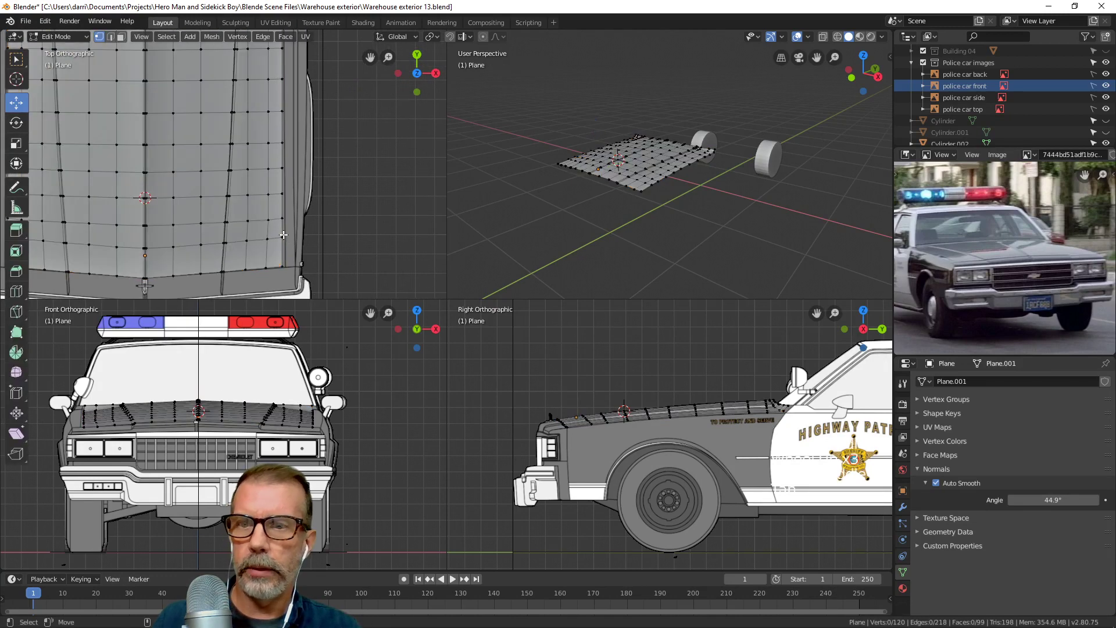
key(alt+a)
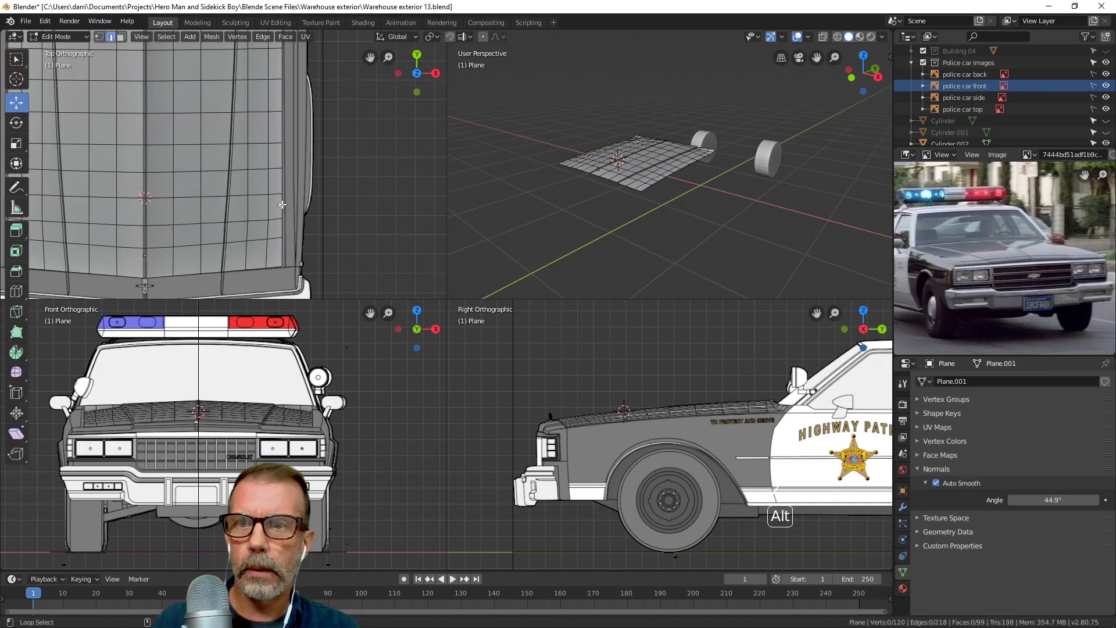
alt+click(282, 205)
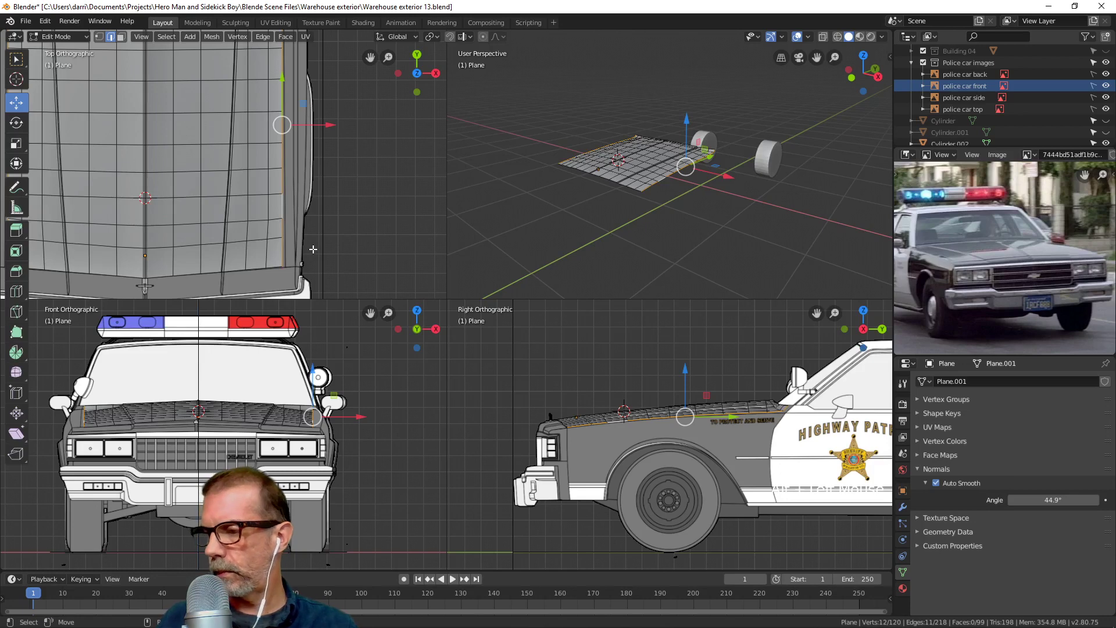
shift+middle_drag(328, 232, 316, 260)
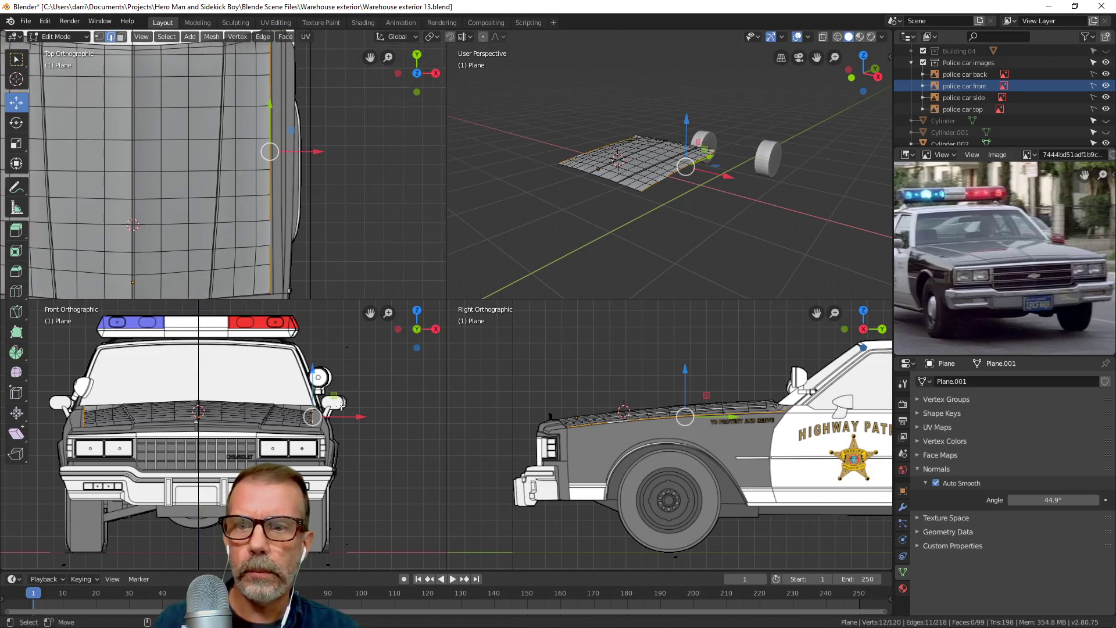
scroll(335, 410, up, 5)
shift+middle_drag(343, 405, 323, 411)
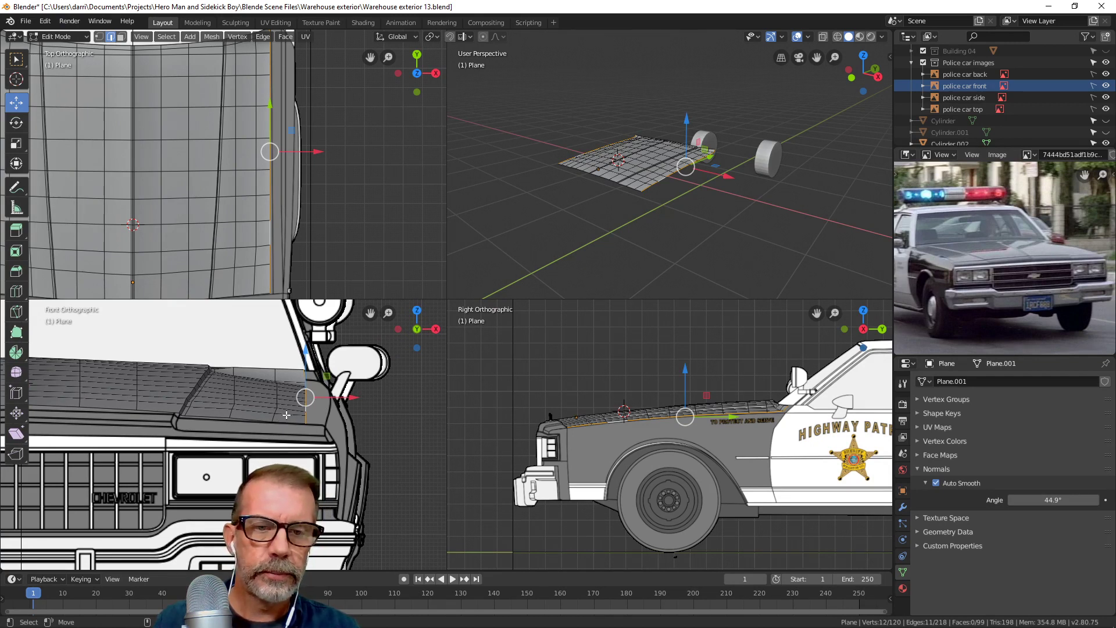
scroll(224, 163, down, 2)
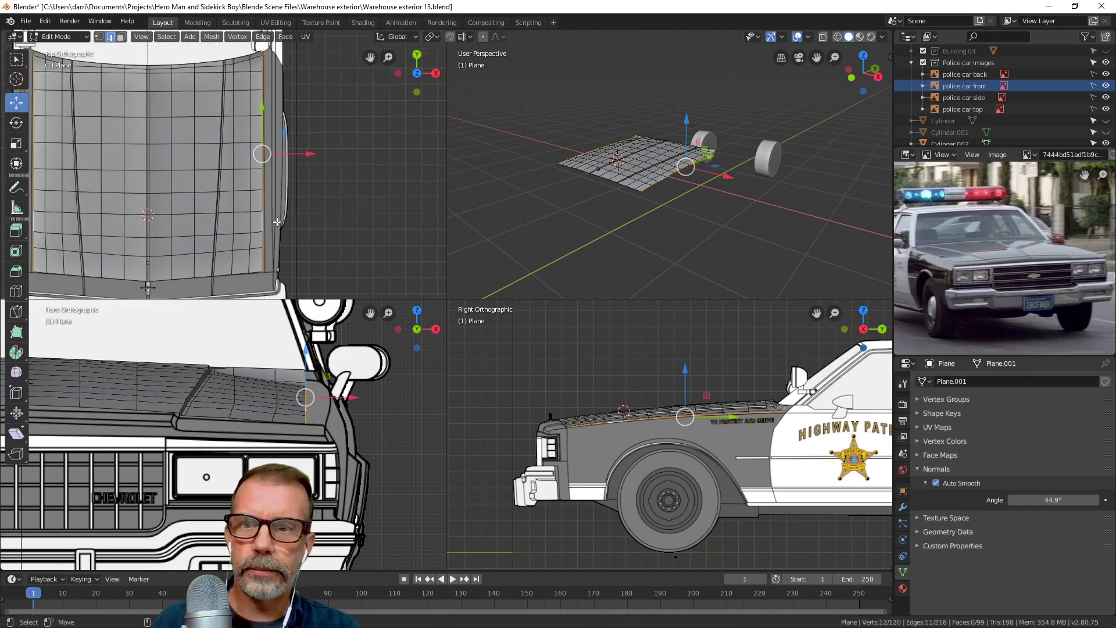
scroll(326, 406, up, 3)
shift+middle_drag(373, 439, 292, 400)
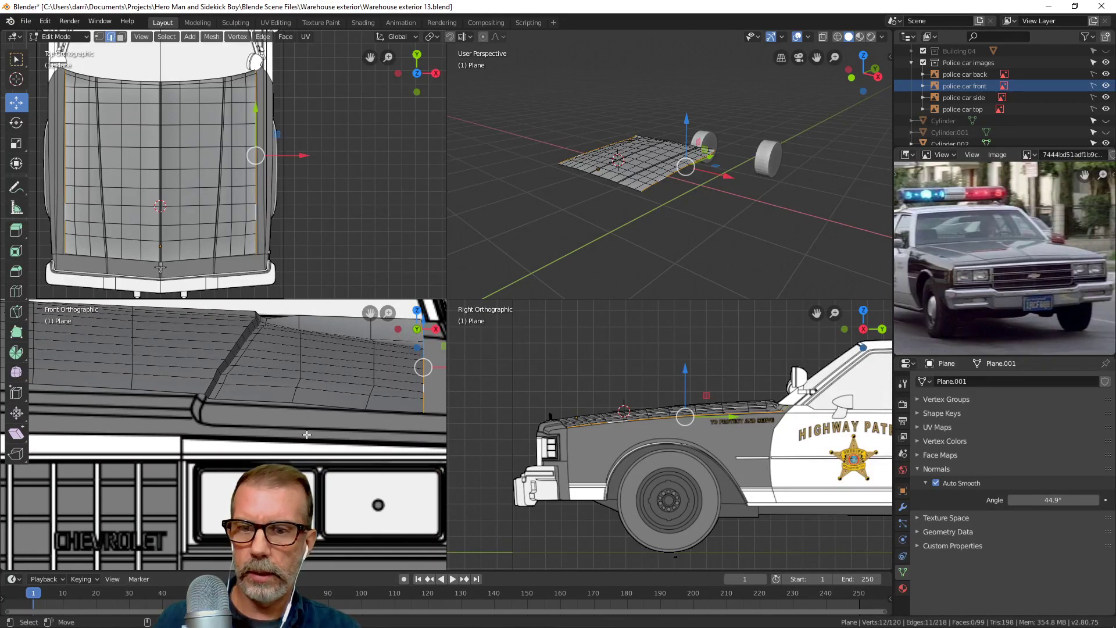
Clear the edge selection and lower the front-edge vertex just outside the crease along Z towards the reference line in the front view.
click(340, 430)
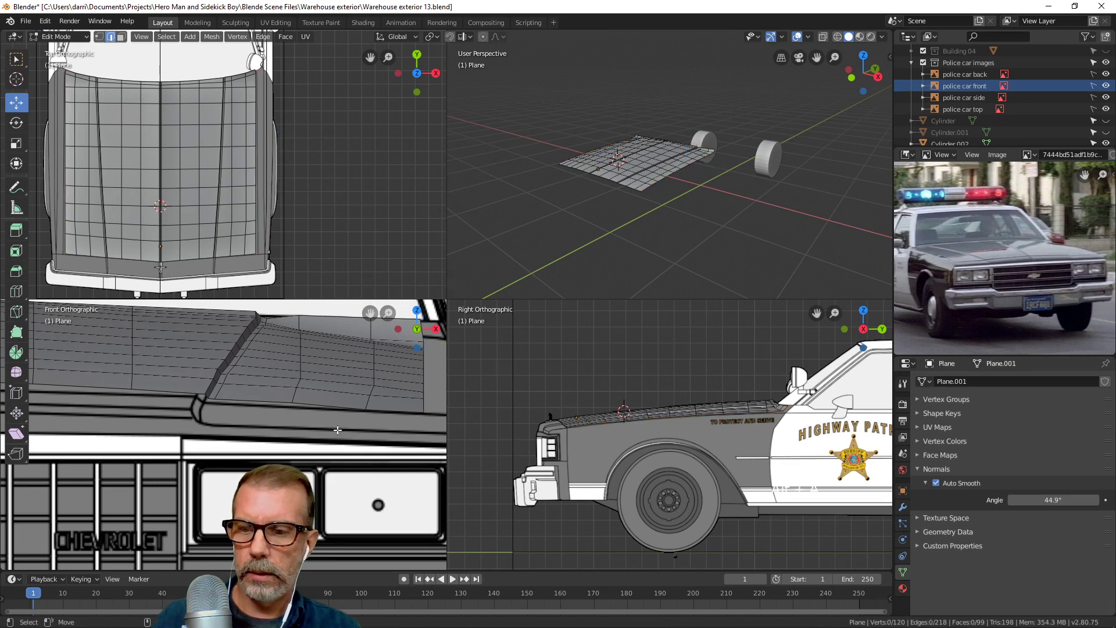
key(1)
click(291, 405)
key(g)
key(z)
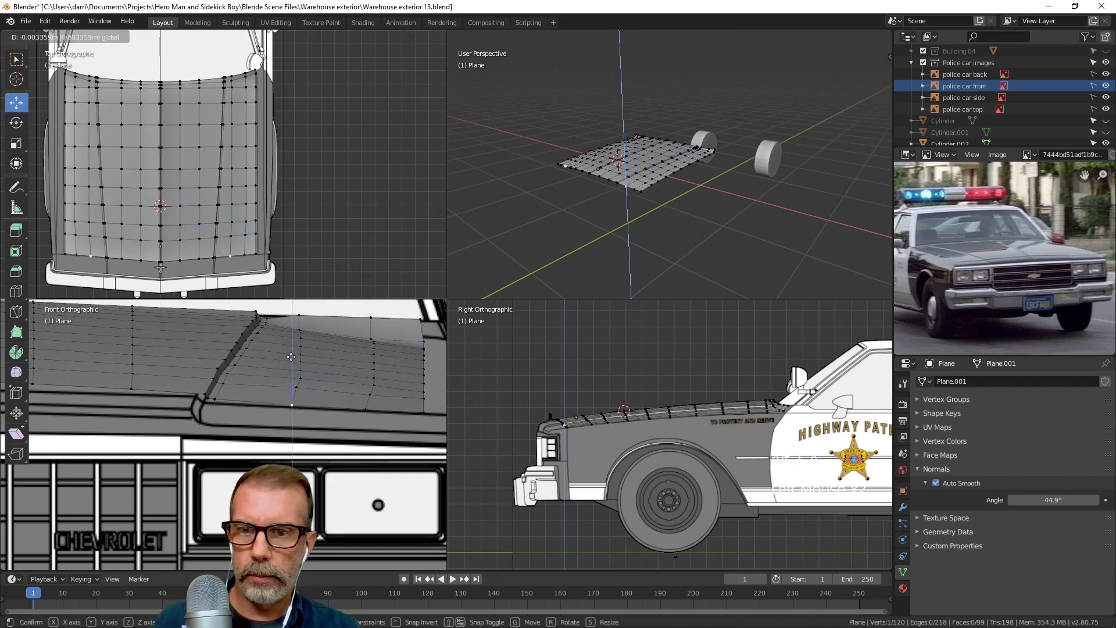
click(291, 356)
Shift the inner front-edge vertex of the hood crease along X, and lower both front crease vertices along Z to the reference line.
click(213, 398)
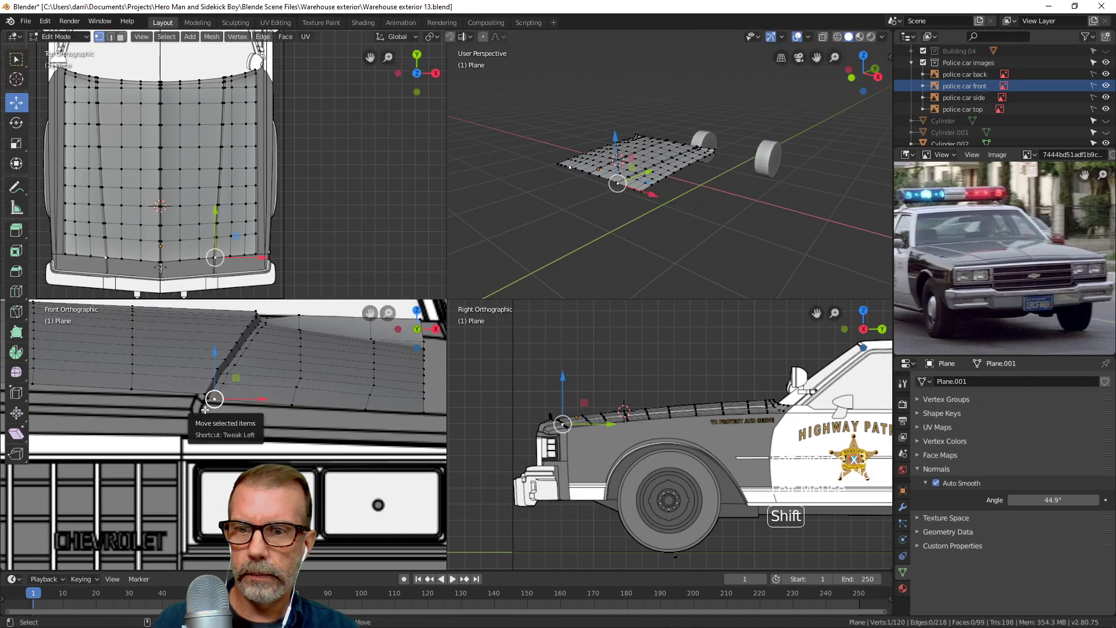
shift+middle_drag(225, 408, 288, 378)
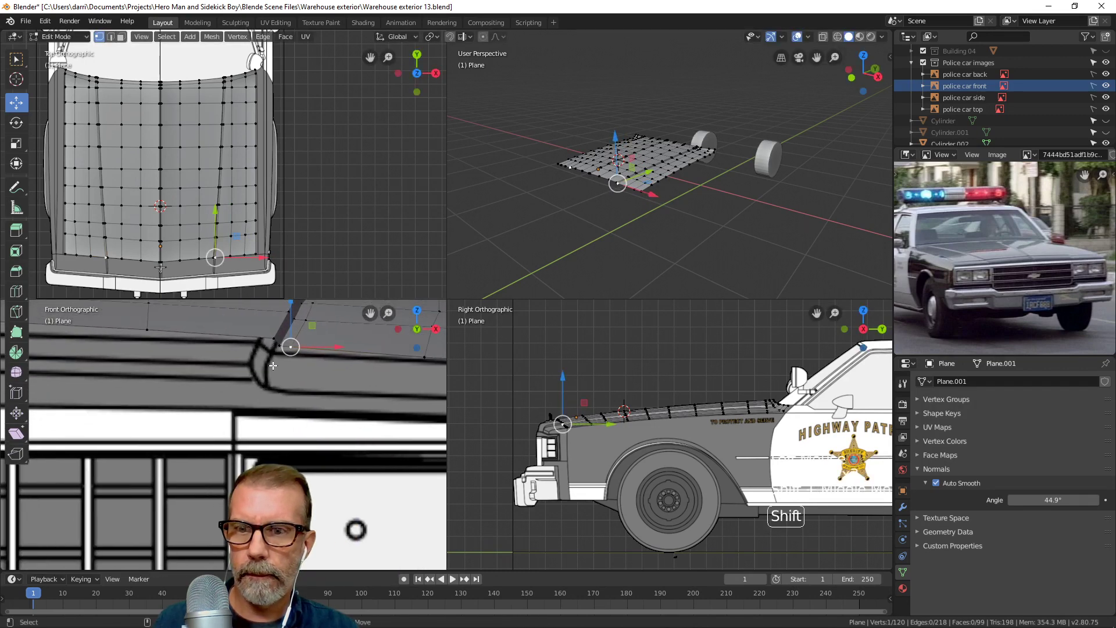
click(276, 361)
click(278, 349)
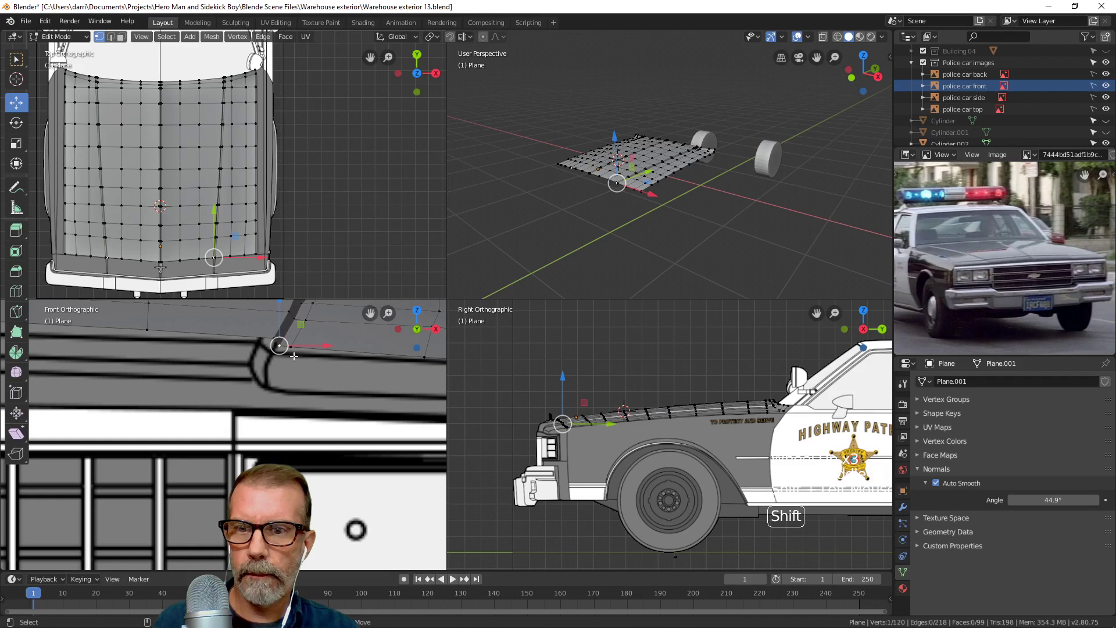
shift+click(290, 350)
key(g)
key(z)
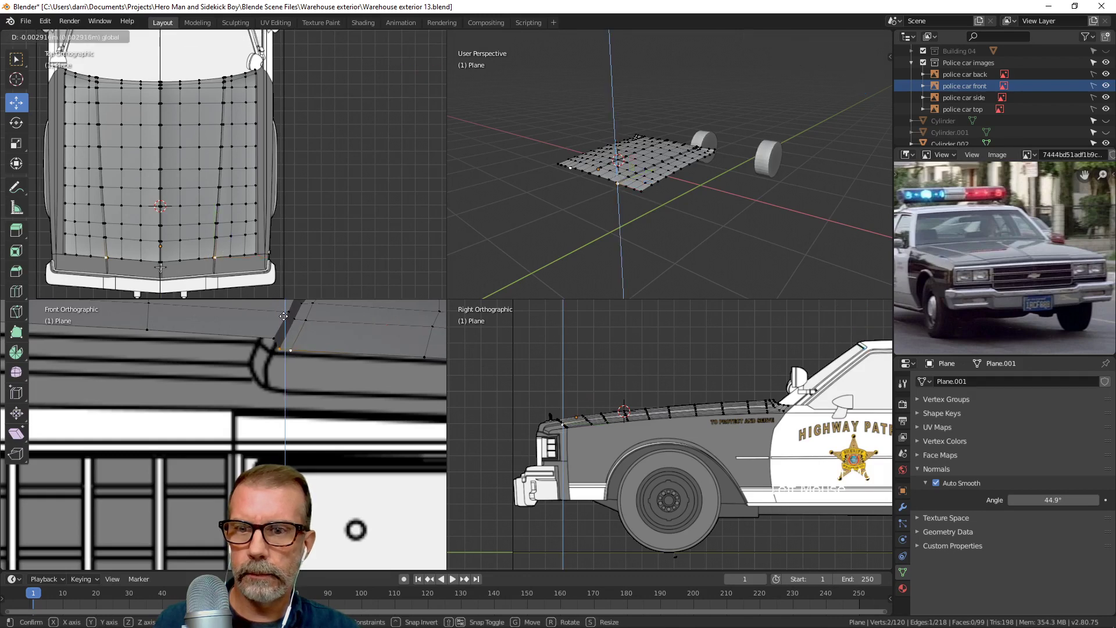
click(284, 316)
scroll(274, 362, down, 1)
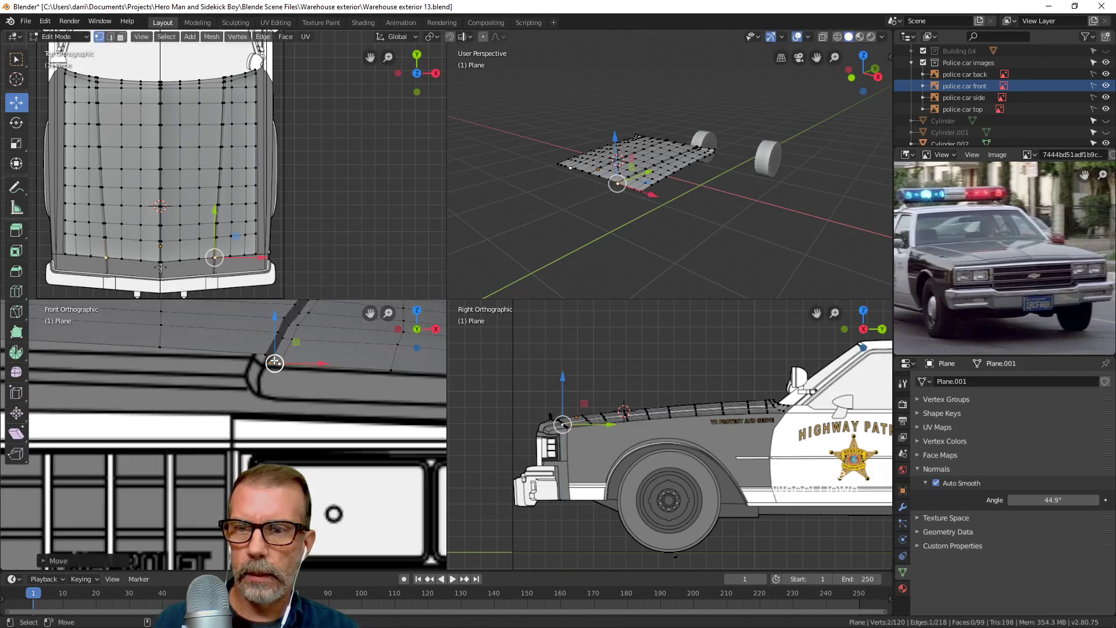
Nudge the crease vertices in the rows behind the hood's front edge along X in the front view.
click(266, 351)
drag(319, 361, 309, 355)
key(g)
key(x)
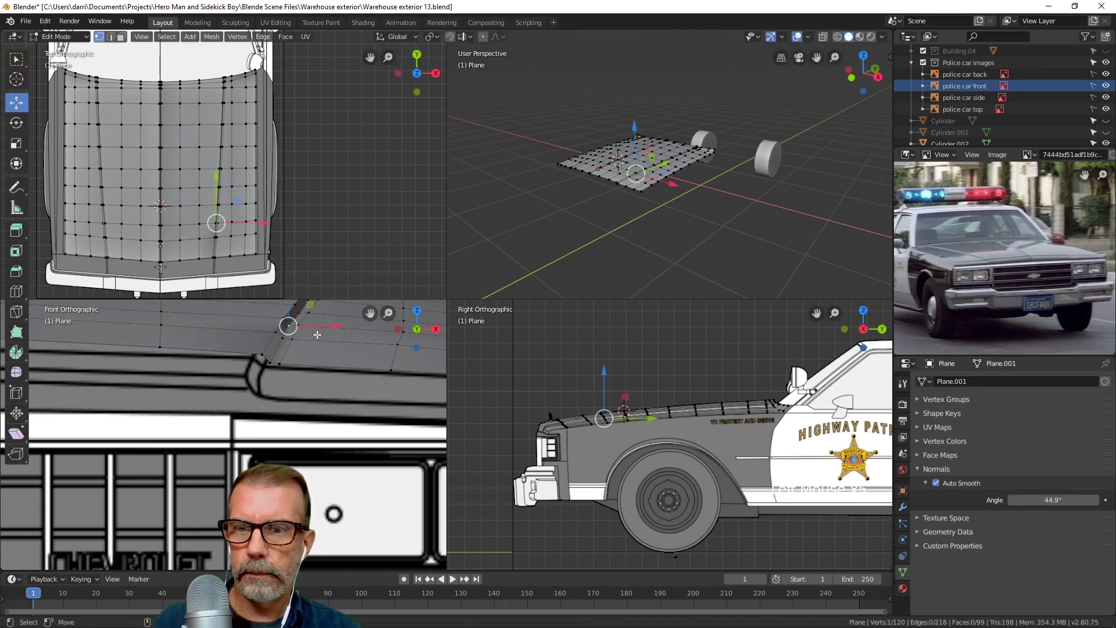
click(332, 327)
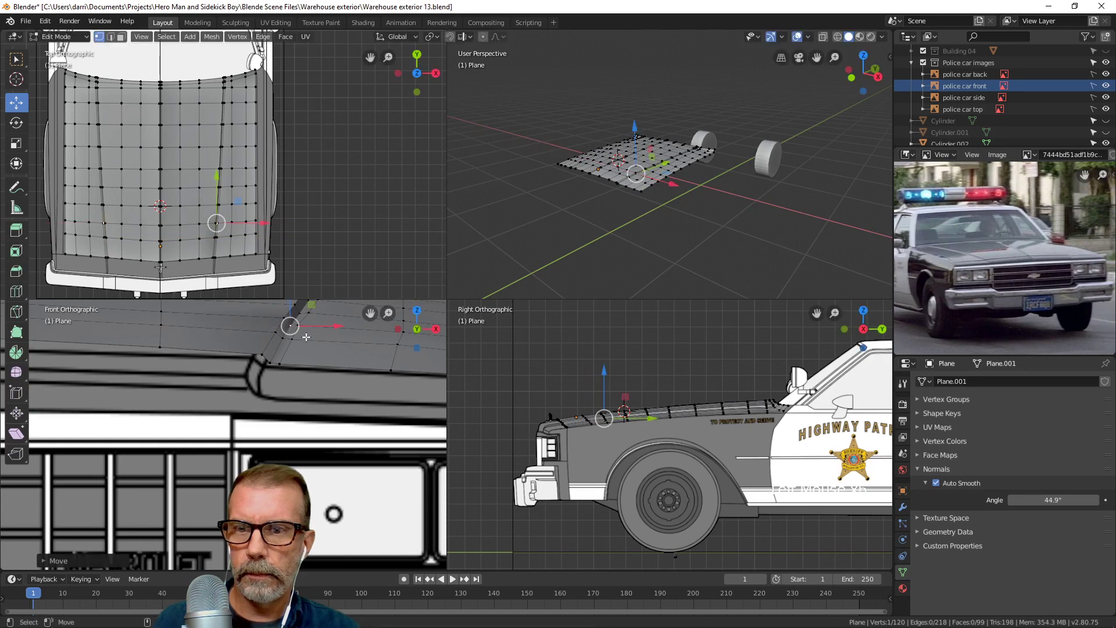
scroll(257, 385, down, 5)
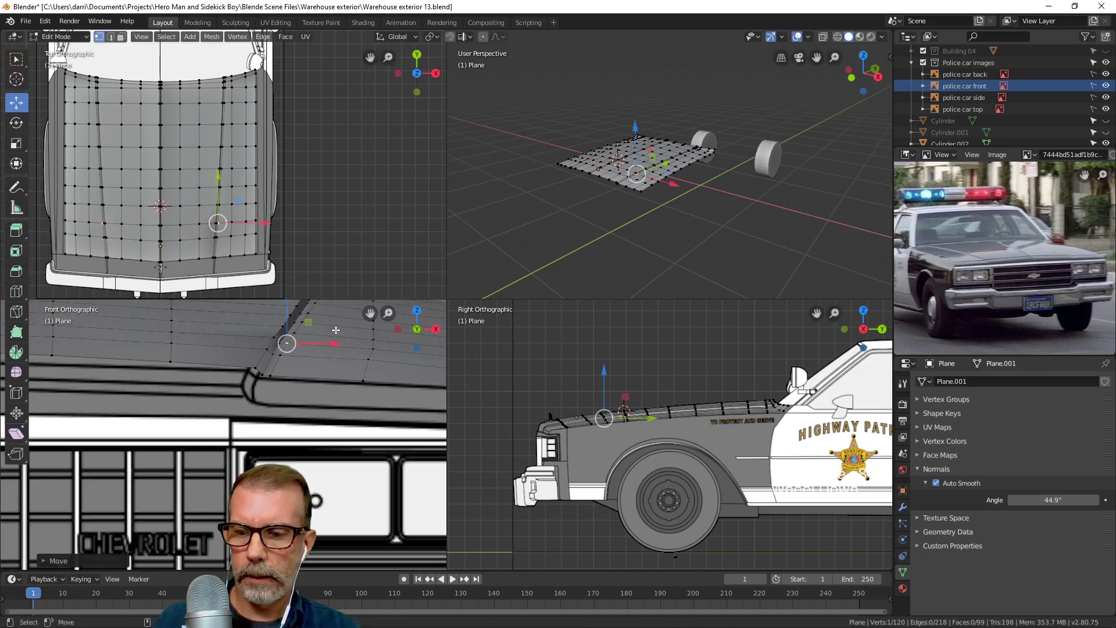
Return to Object Mode, set the hood's Auto Smooth angle to 34.8°, and inspect the shading from several views.
key(Tab)
shift+middle_drag(205, 376, 268, 369)
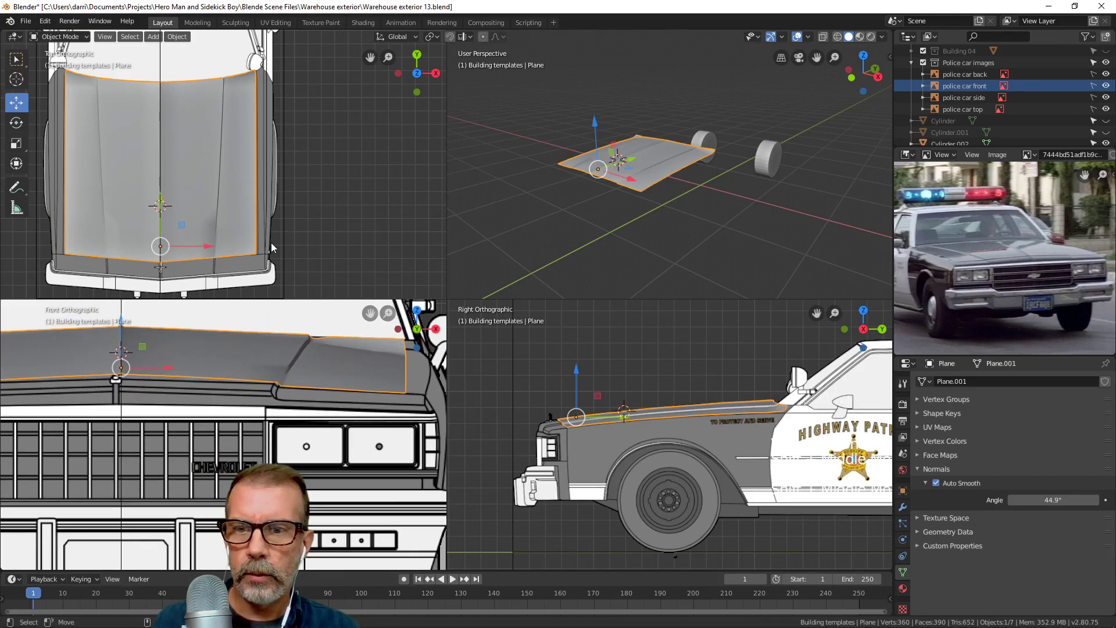
scroll(281, 243, up, 1)
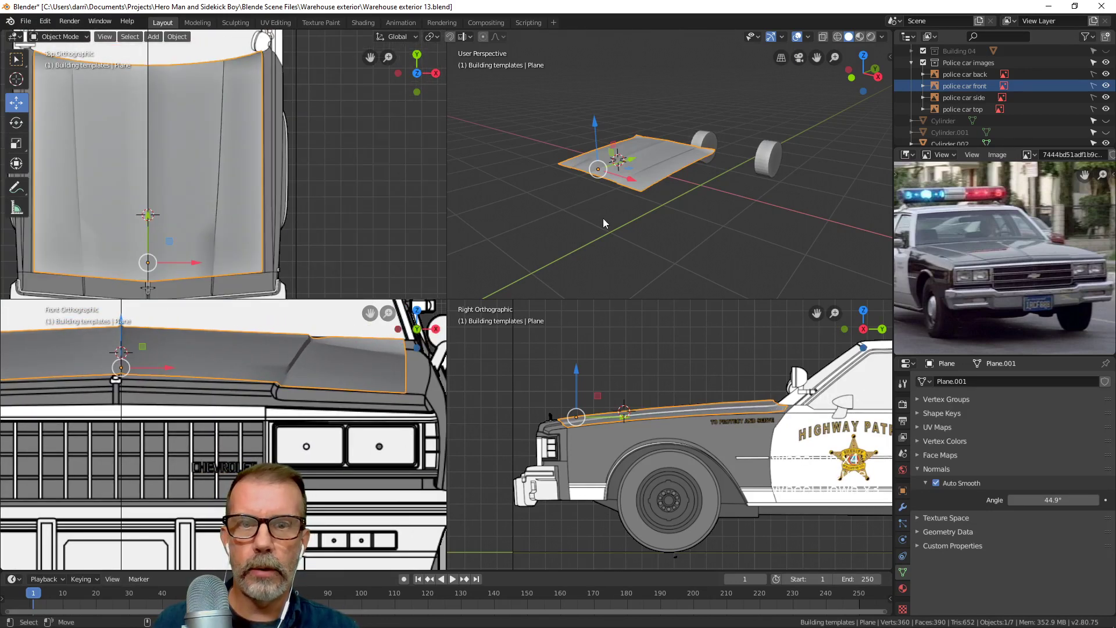
scroll(605, 221, up, 4)
shift+middle_drag(627, 194, 615, 226)
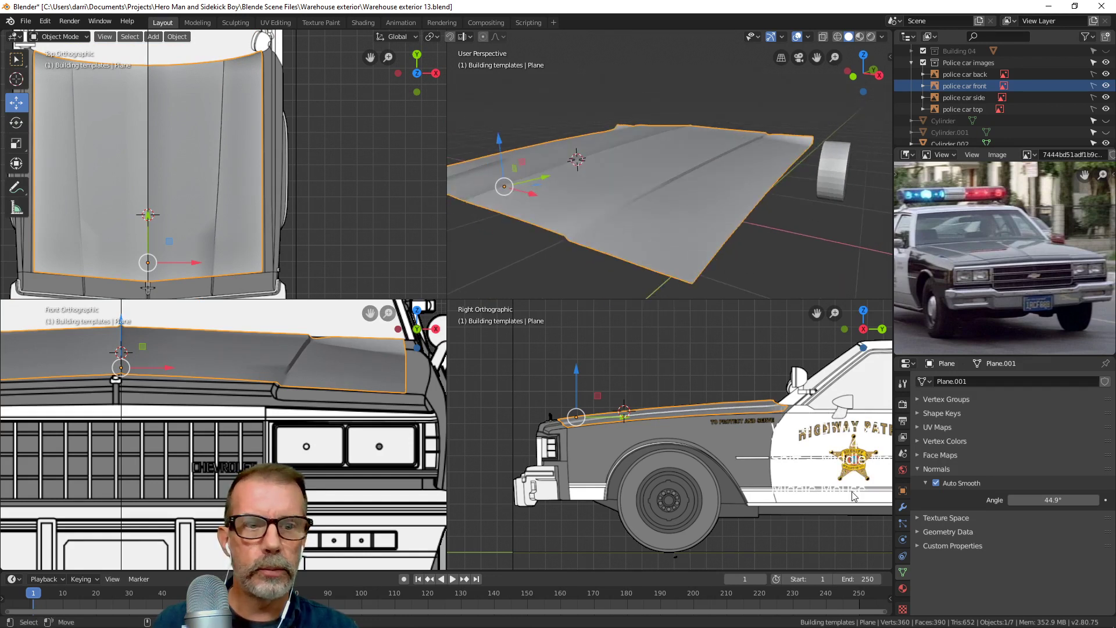
mouse_move(1052, 500)
mouse_down()
mouse_move(1066, 500)
mouse_move(1048, 500)
mouse_up()
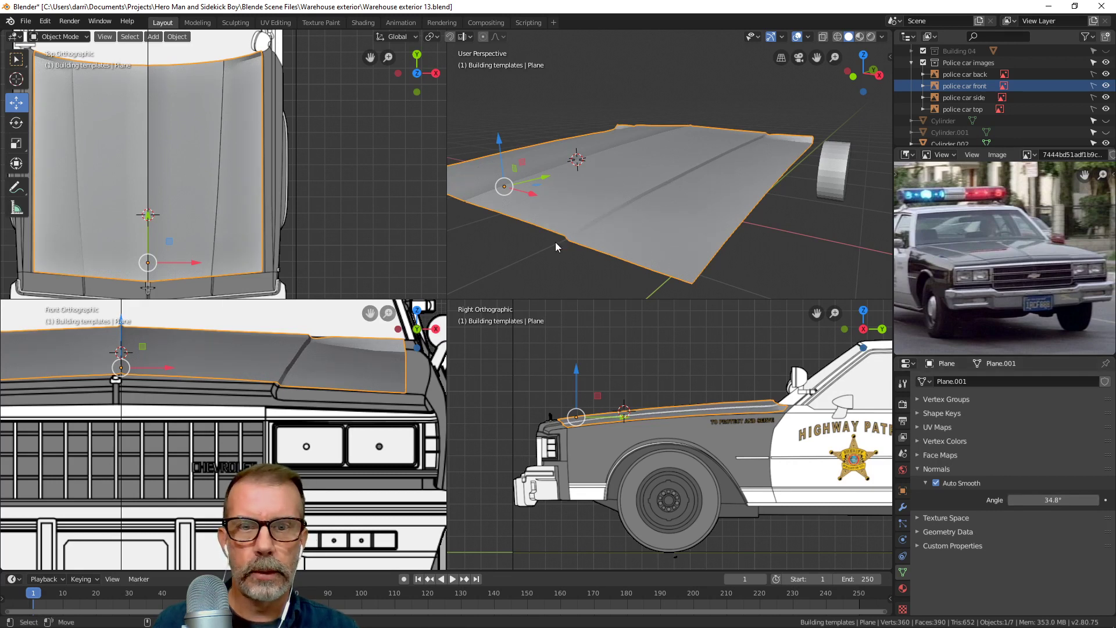
scroll(581, 229, down, 3)
scroll(591, 217, up, 5)
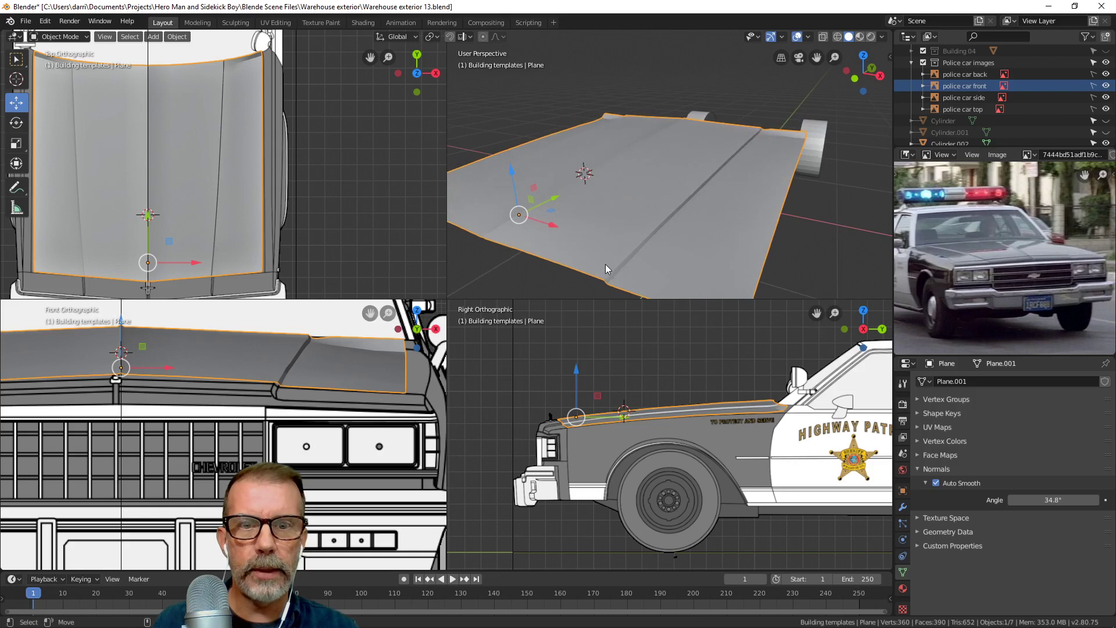
scroll(605, 264, down, 4)
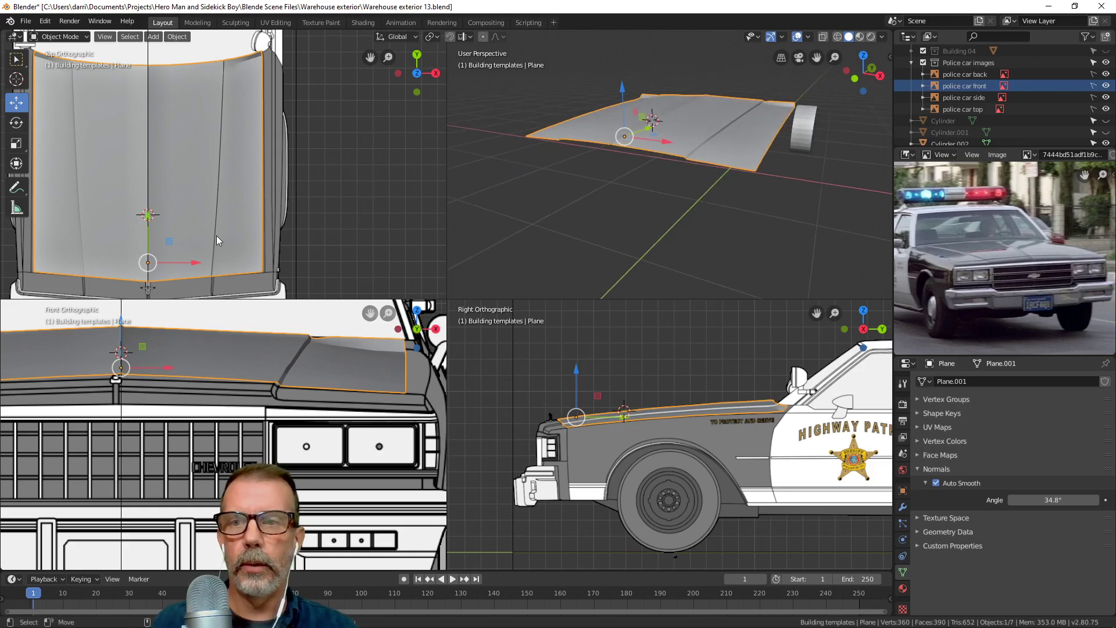
scroll(216, 236, down, 2)
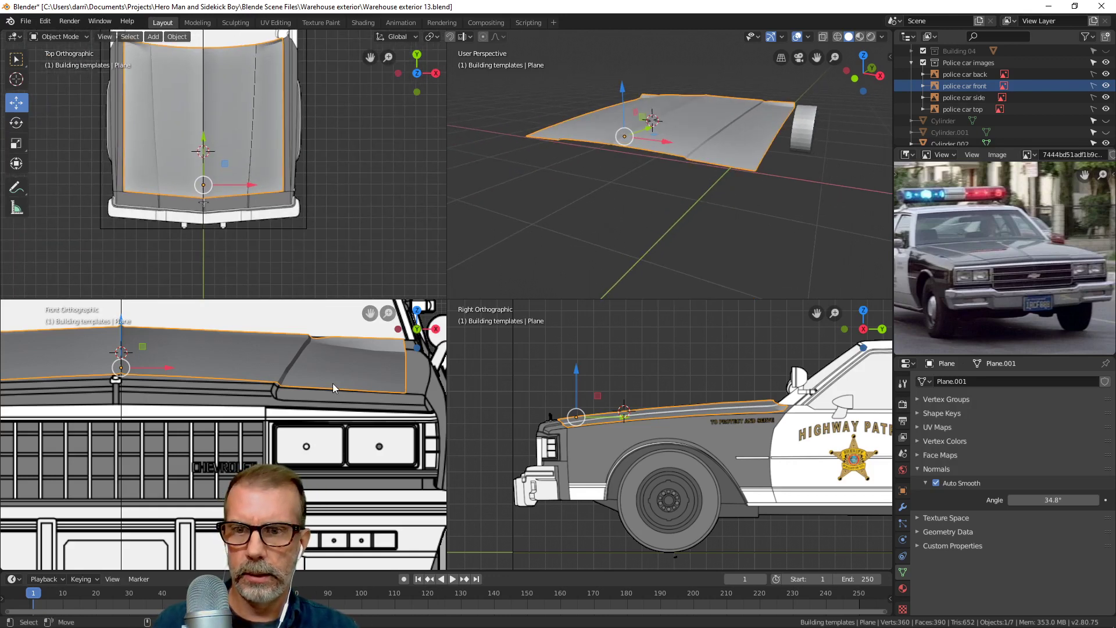
In Edit Mode, nudge the pair of crease vertices two rows behind the hood's front edge along X in the front view.
scroll(664, 208, up, 2)
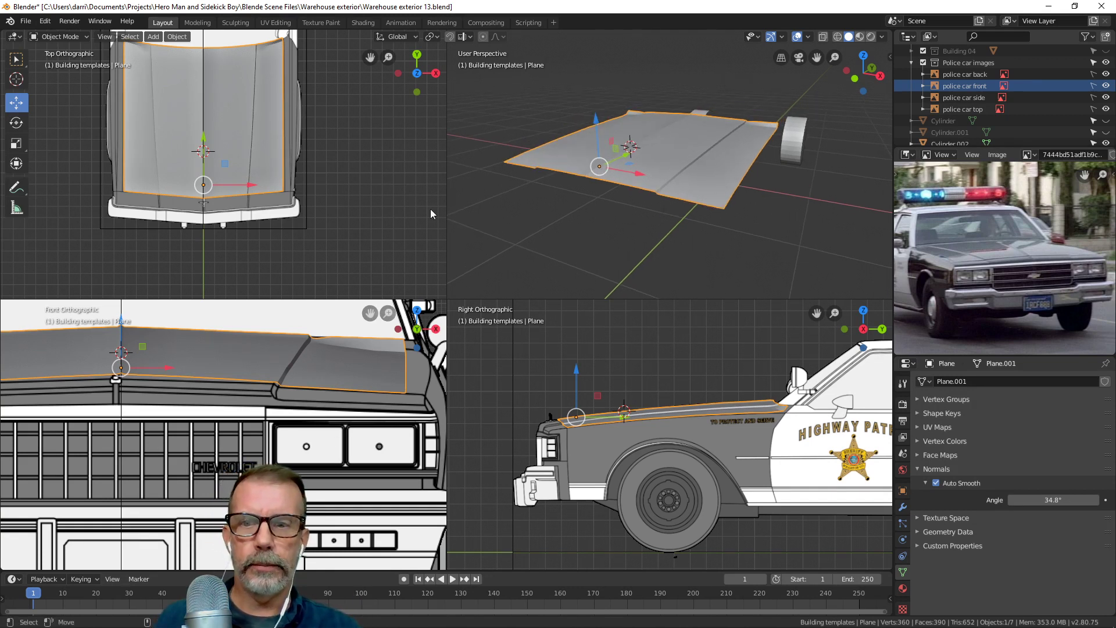
scroll(304, 372, up, 5)
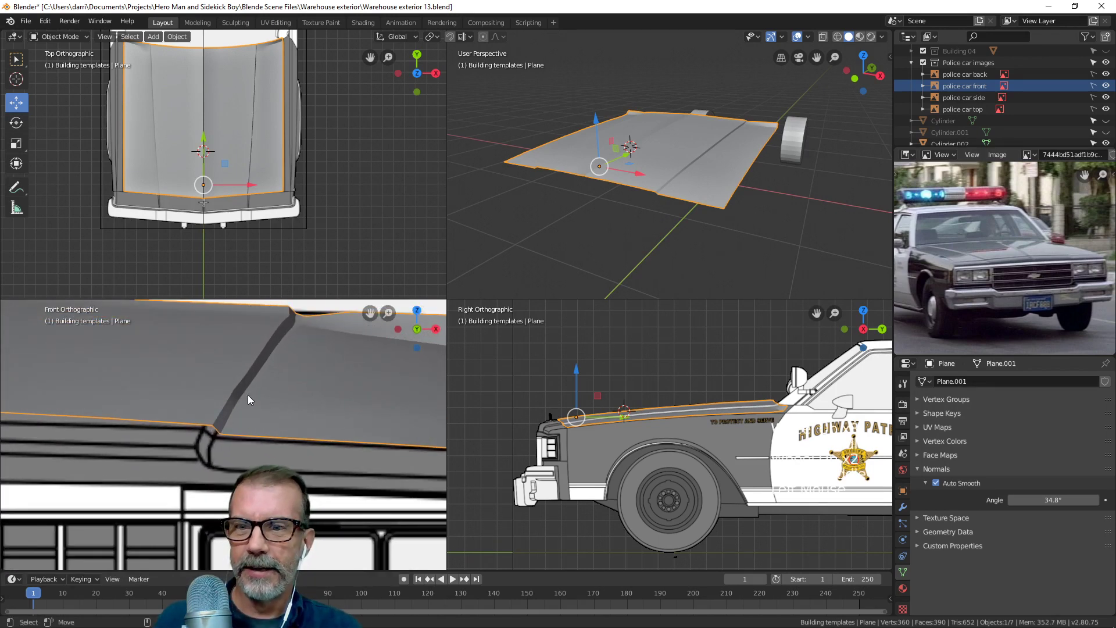
key(Tab)
shift+middle_drag(270, 401, 258, 378)
click(256, 374)
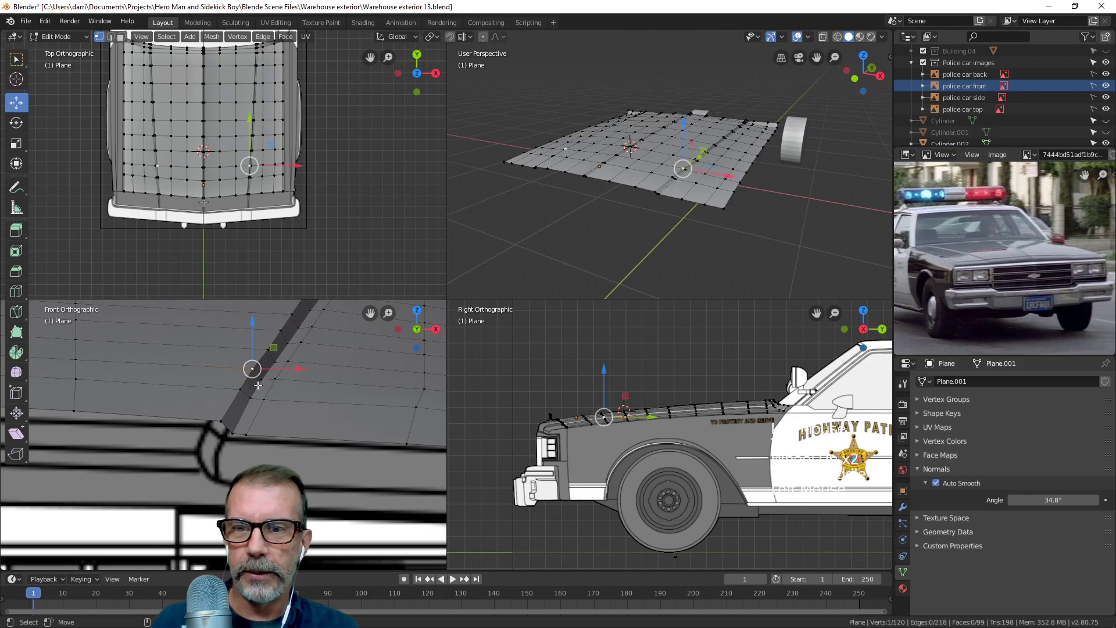
shift+click(271, 383)
drag(304, 373, 319, 378)
Nudge the crease vertices one row behind the hood's front edge, clear the selection and check the hood in Object Mode.
click(240, 389)
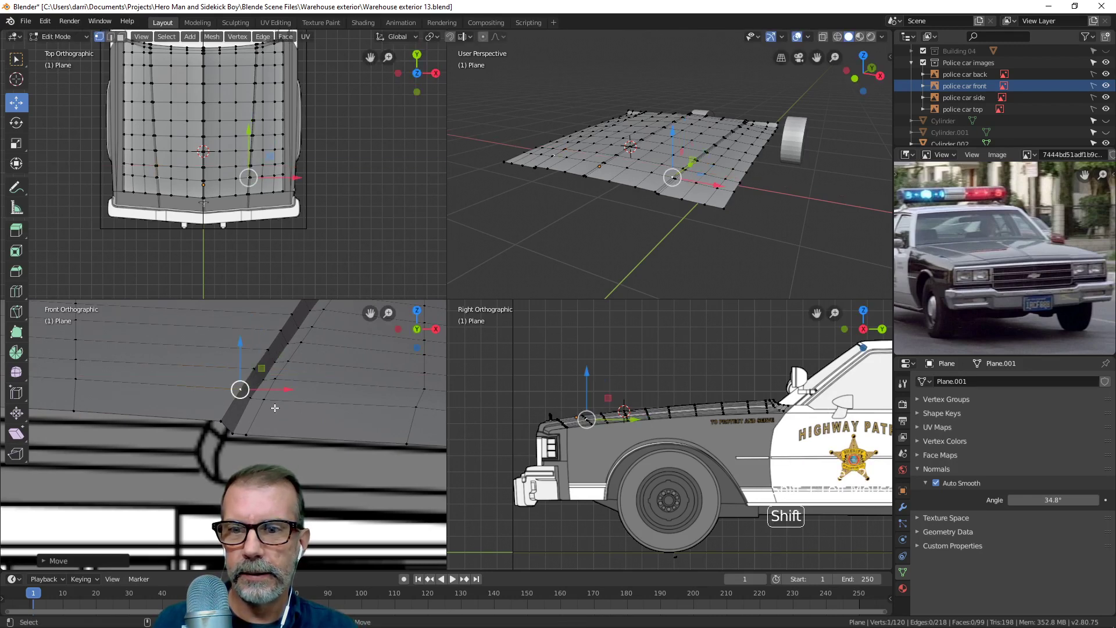
shift+click(254, 401)
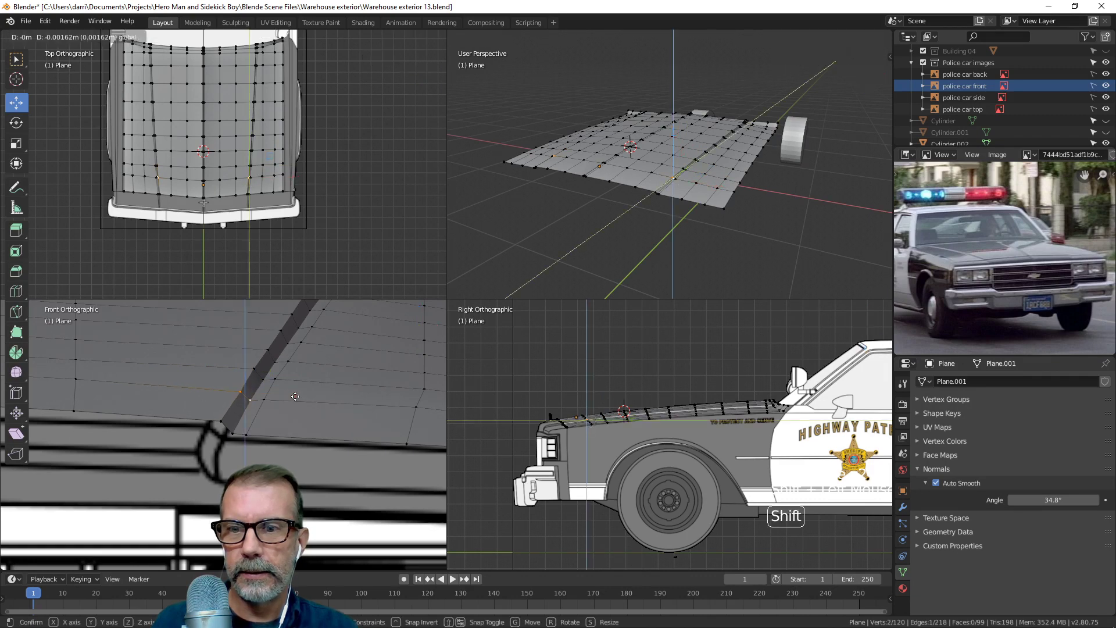
drag(294, 395, 295, 394)
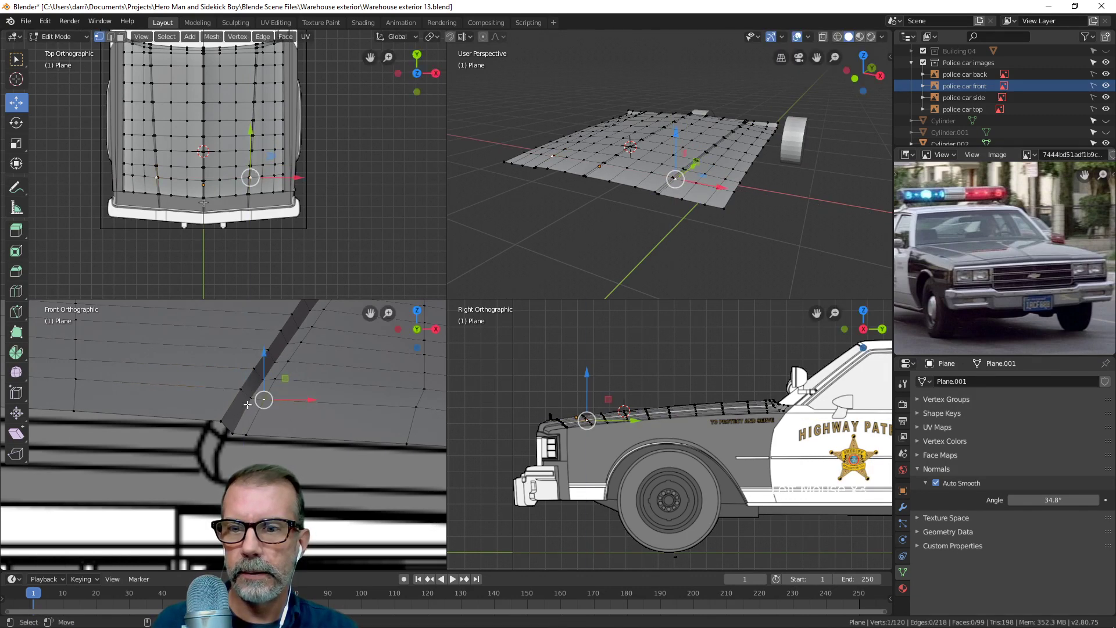
click(250, 399)
key(Tab)
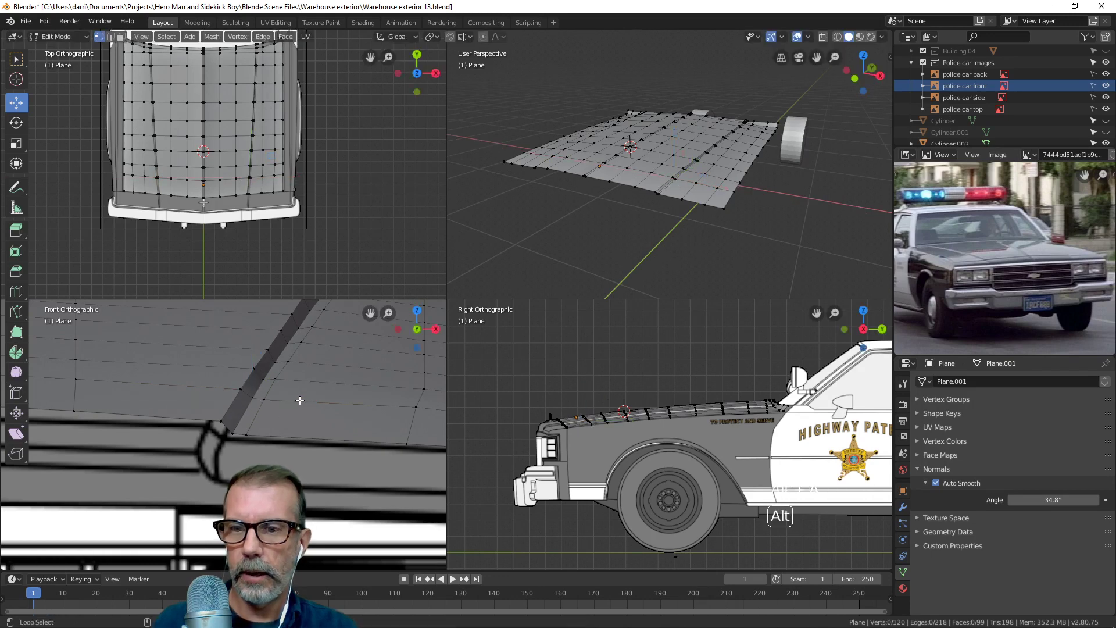
scroll(297, 401, down, 2)
scroll(297, 400, down, 1)
shift+middle_drag(299, 399, 269, 395)
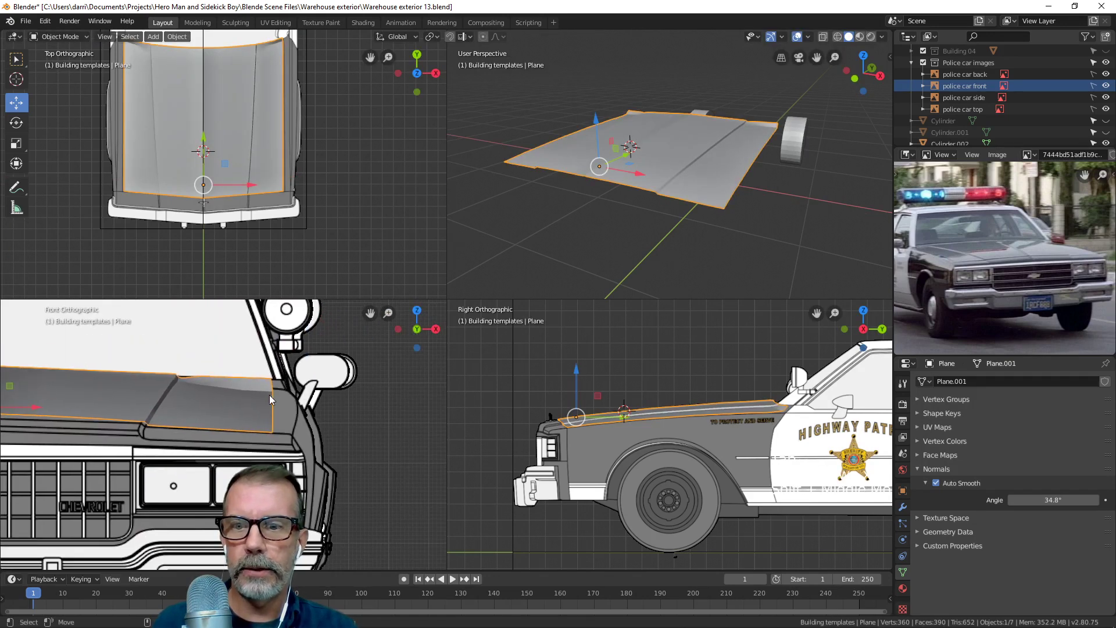
Select the hood's outer side edge loop in Edit Mode and extrude it outward about 0.045 m in the front view.
scroll(296, 232, up, 5)
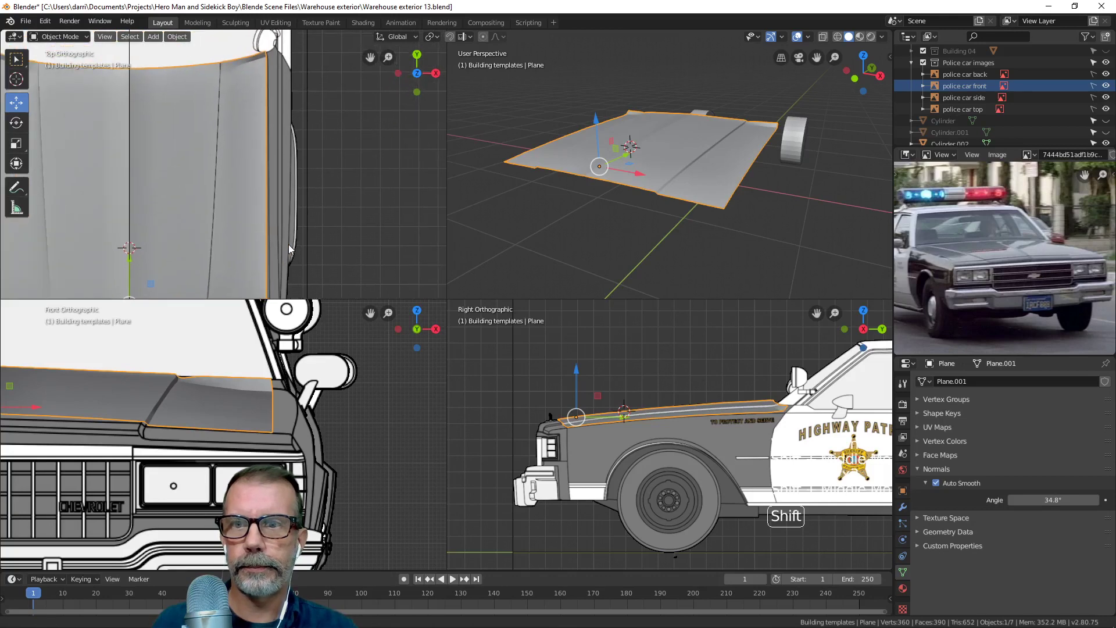
shift+middle_drag(289, 244, 291, 216)
scroll(294, 230, down, 1)
key(Tab)
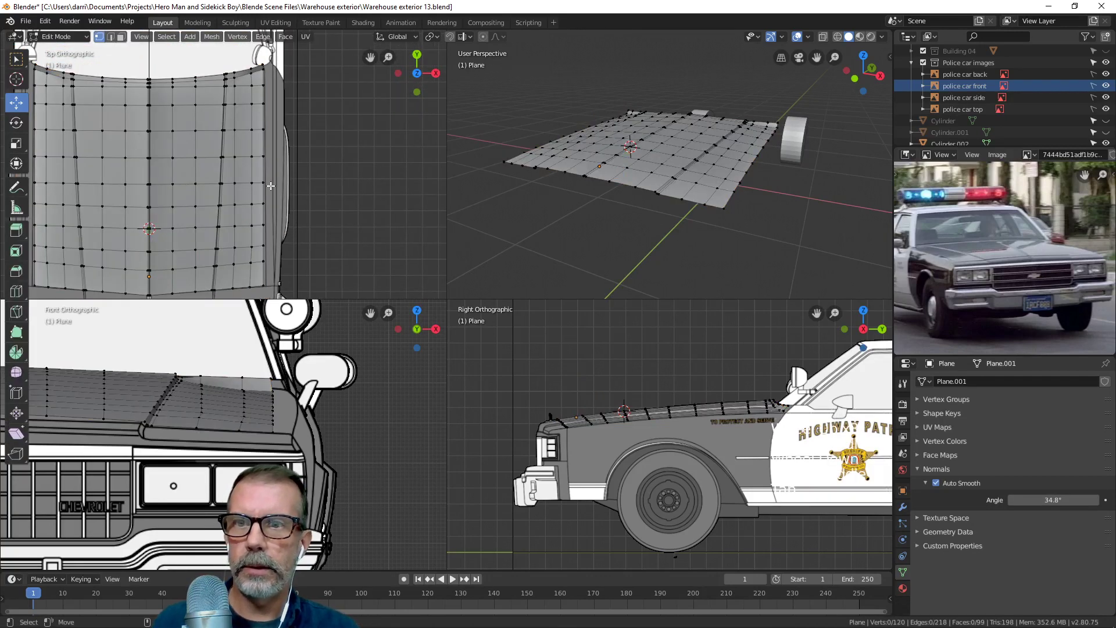
key(2)
alt+click(263, 135)
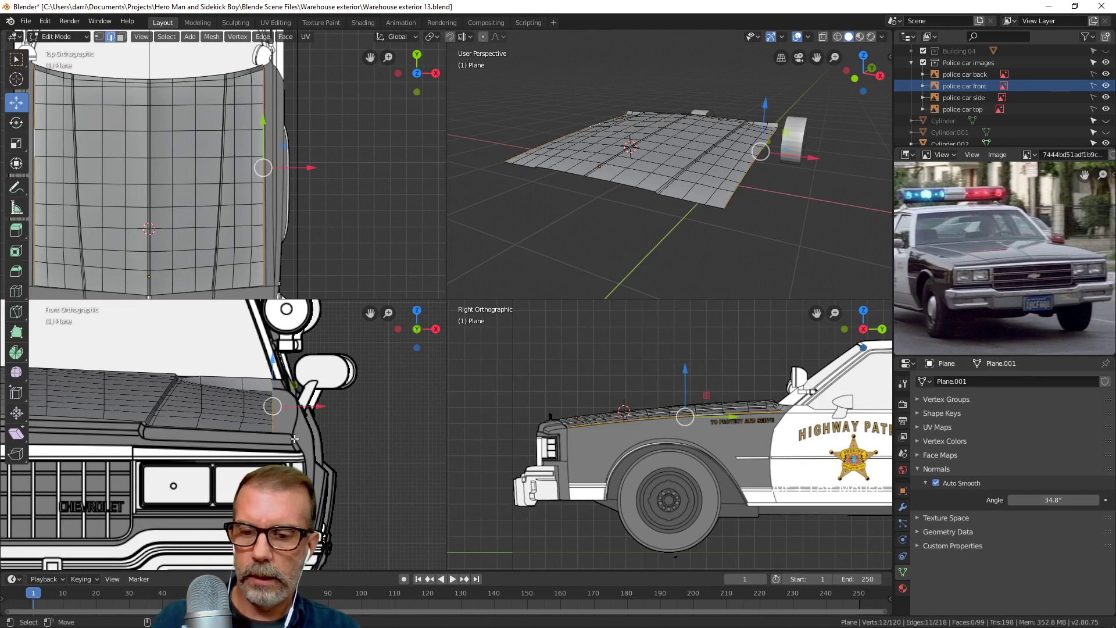
key(e)
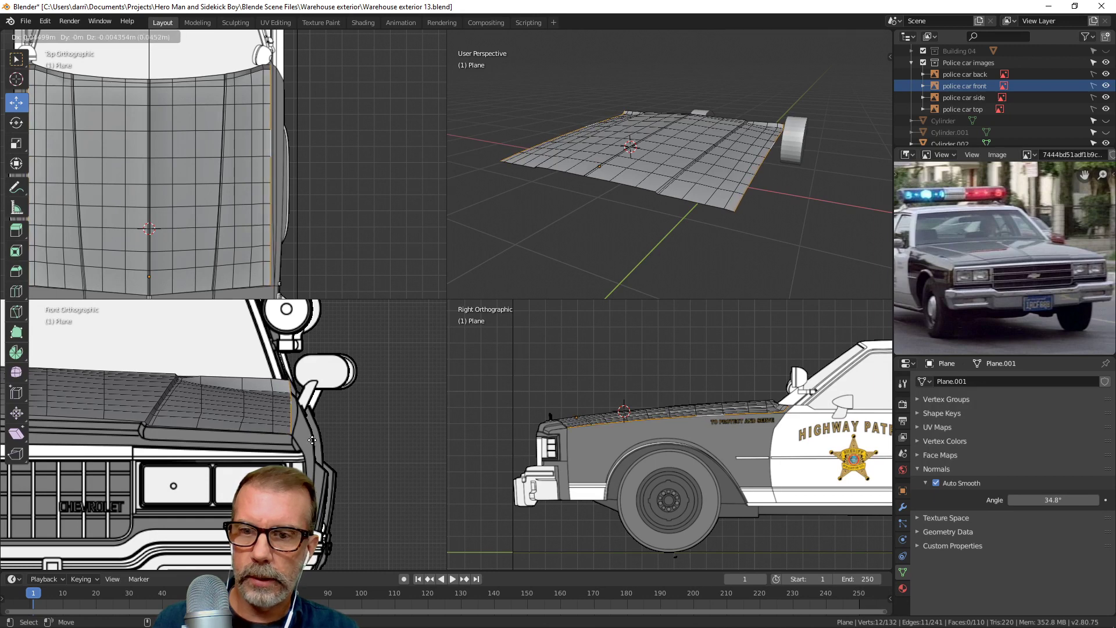
click(313, 440)
Switch from the quad view to a single top view framed on the hood's newly extruded outer edge.
scroll(291, 169, up, 3)
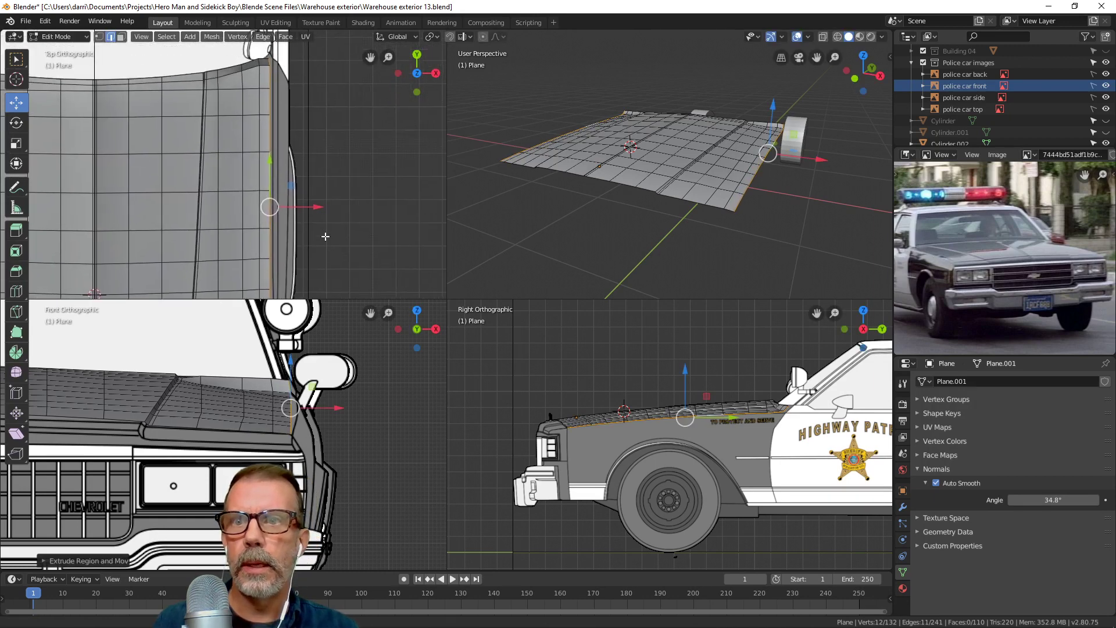
scroll(326, 236, down, 5)
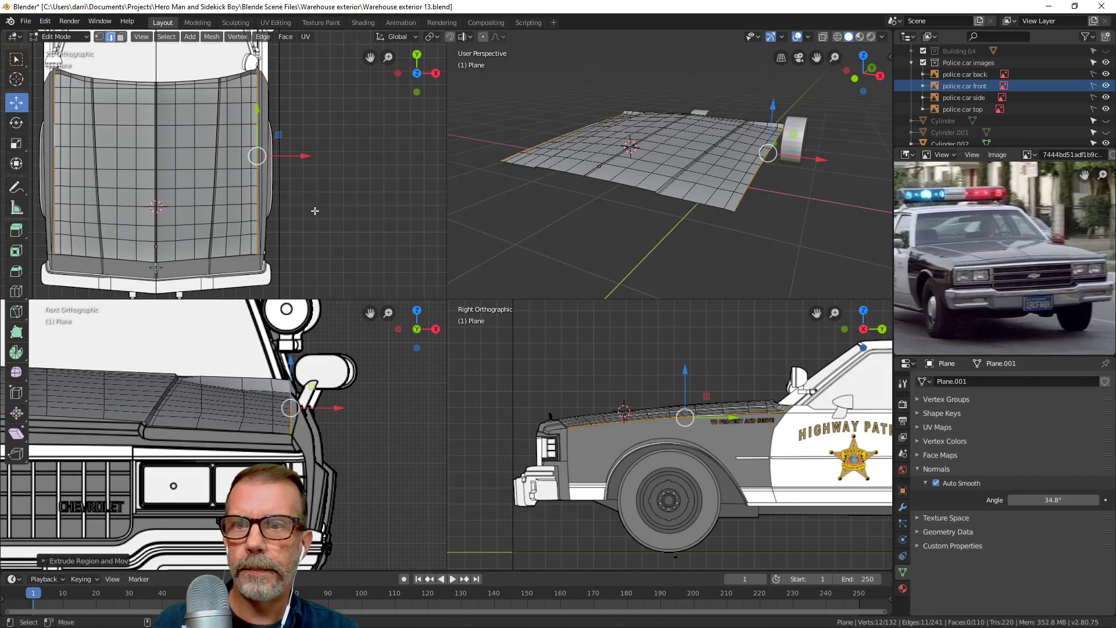
scroll(315, 211, up, 2)
scroll(336, 244, up, 2)
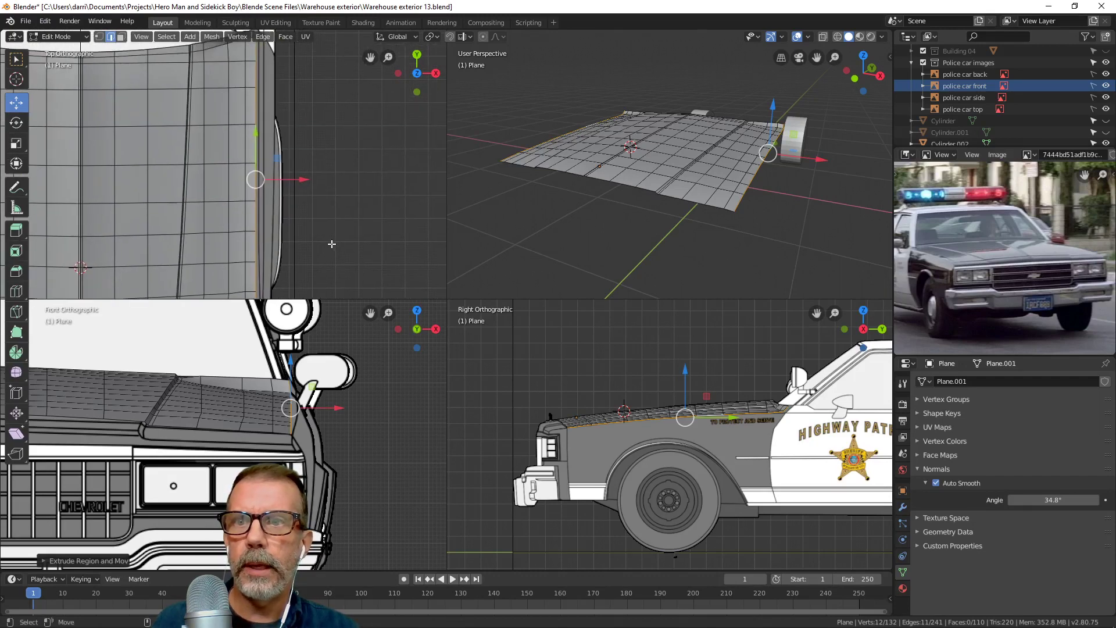
scroll(317, 235, down, 3)
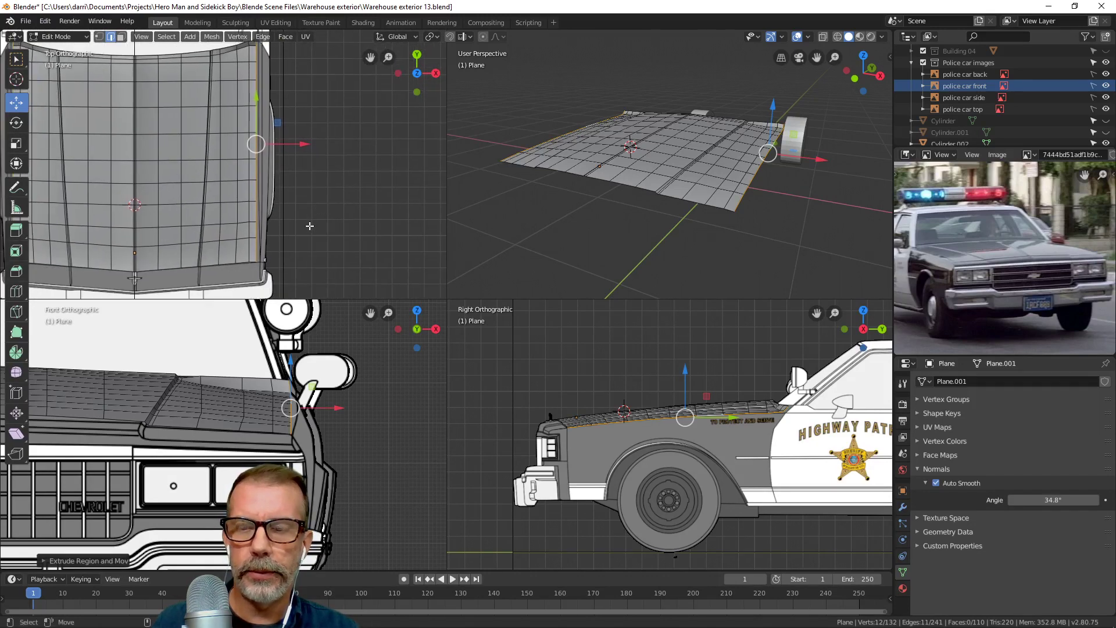
shift+middle_drag(309, 226, 308, 225)
key(ctrl+alt+q)
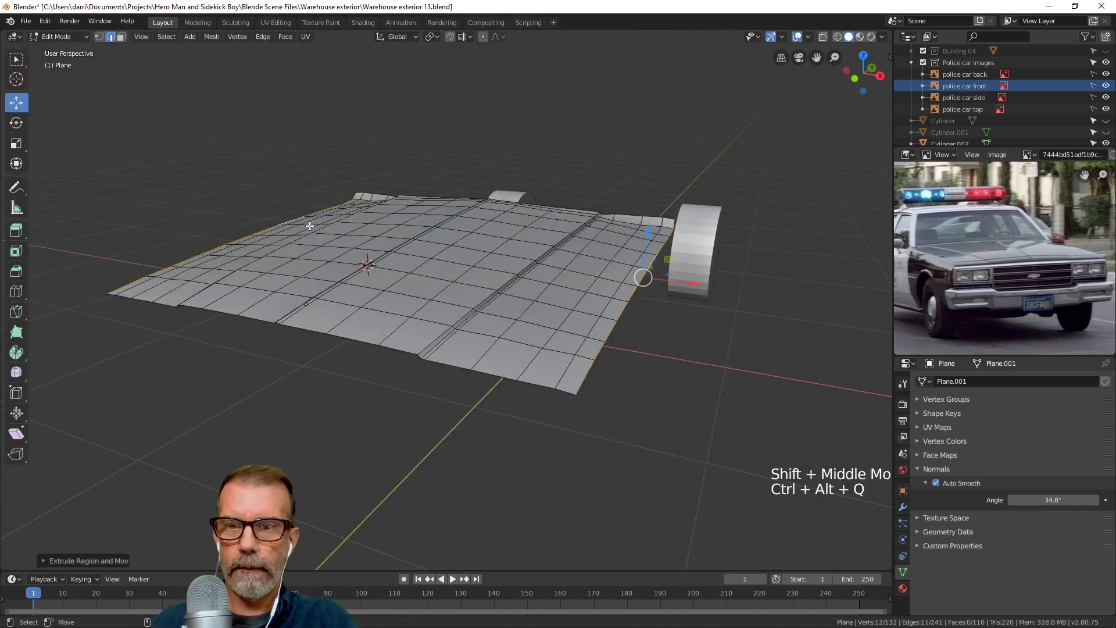
key(KP_7)
shift+middle_drag(614, 332, 464, 273)
scroll(494, 206, up, 3)
shift+middle_drag(509, 219, 509, 329)
scroll(509, 329, down, 1)
scroll(510, 329, down, 1)
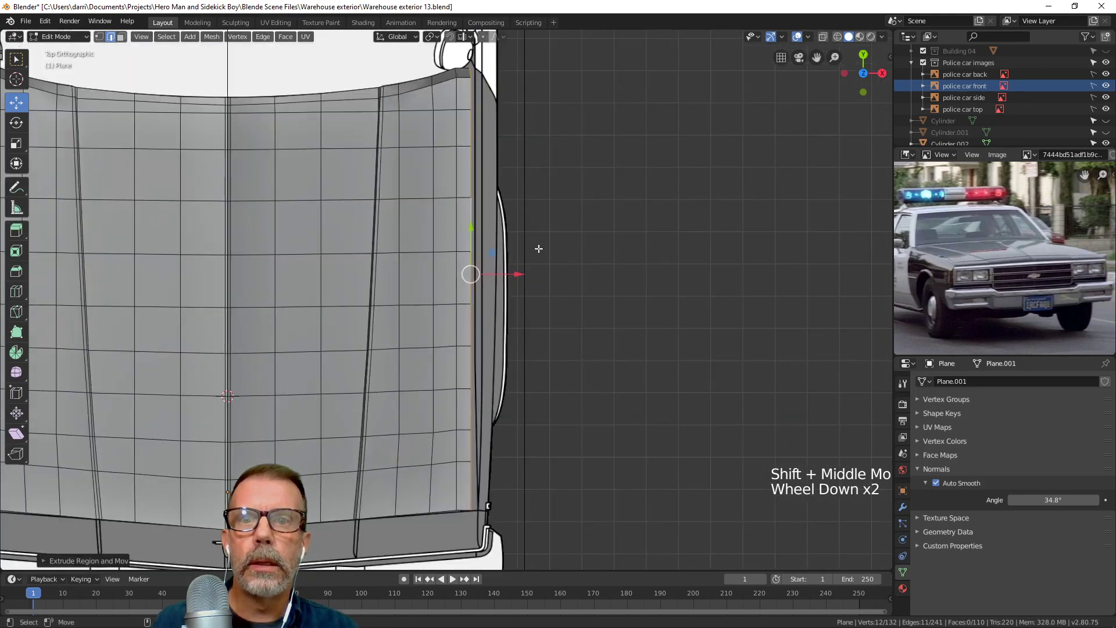
Move the extruded outer edge loop slightly along X and rotate it slightly to match the reference's hood line in the top view.
drag(520, 274, 521, 274)
key(r)
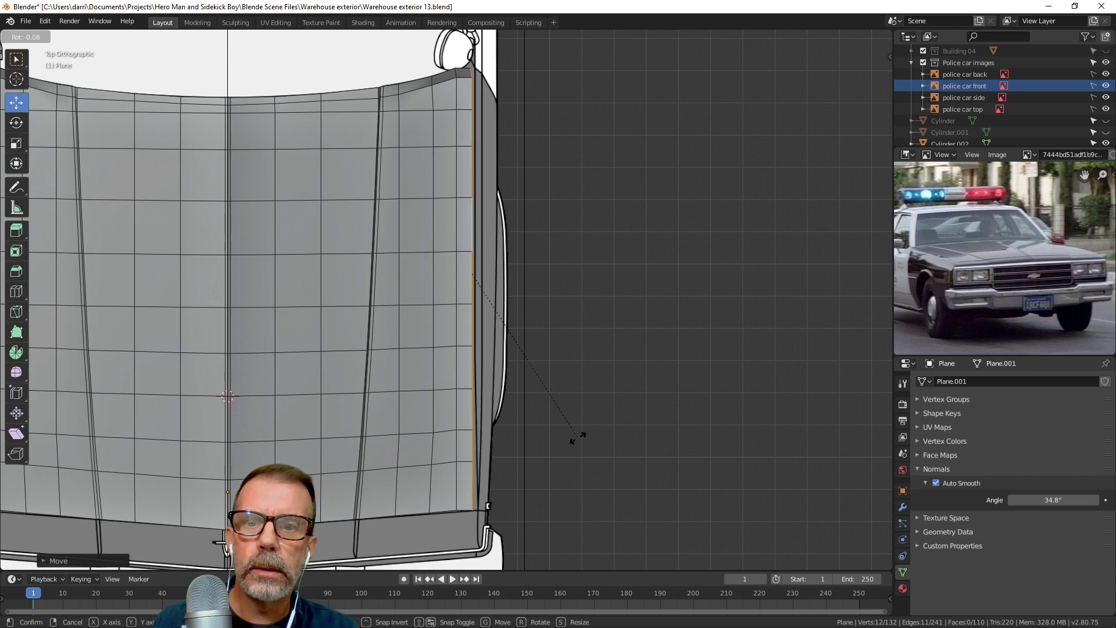
click(578, 438)
scroll(543, 391, up, 2)
shift+middle_drag(543, 391, 475, 307)
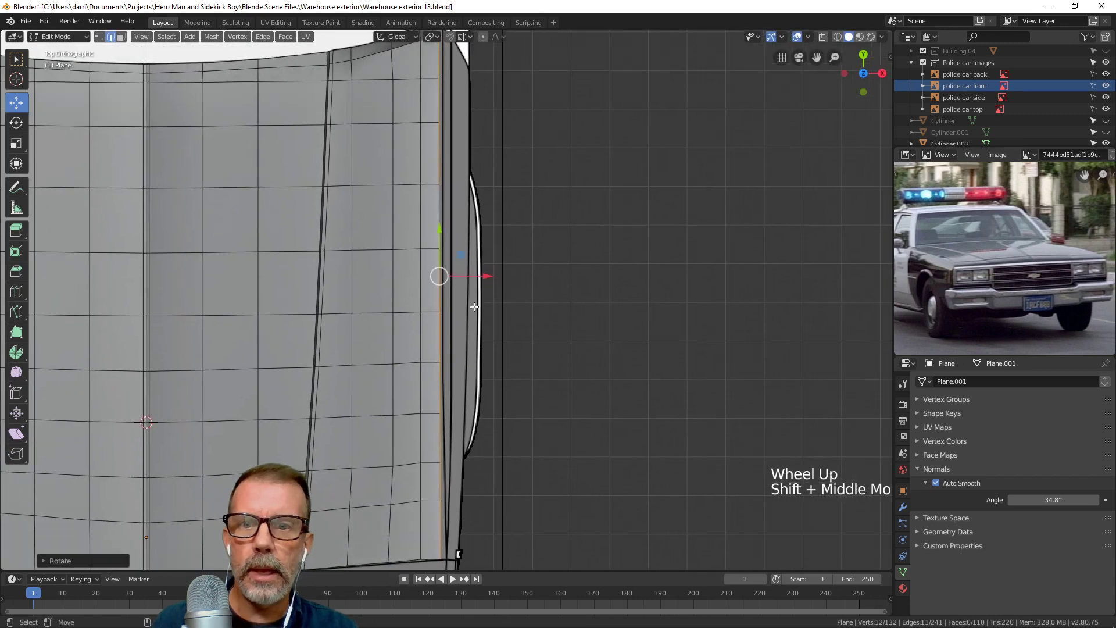
Reselect the hood's outer side edge loop, nudge it slightly along X in the top view, and return to the quad view.
click(441, 298)
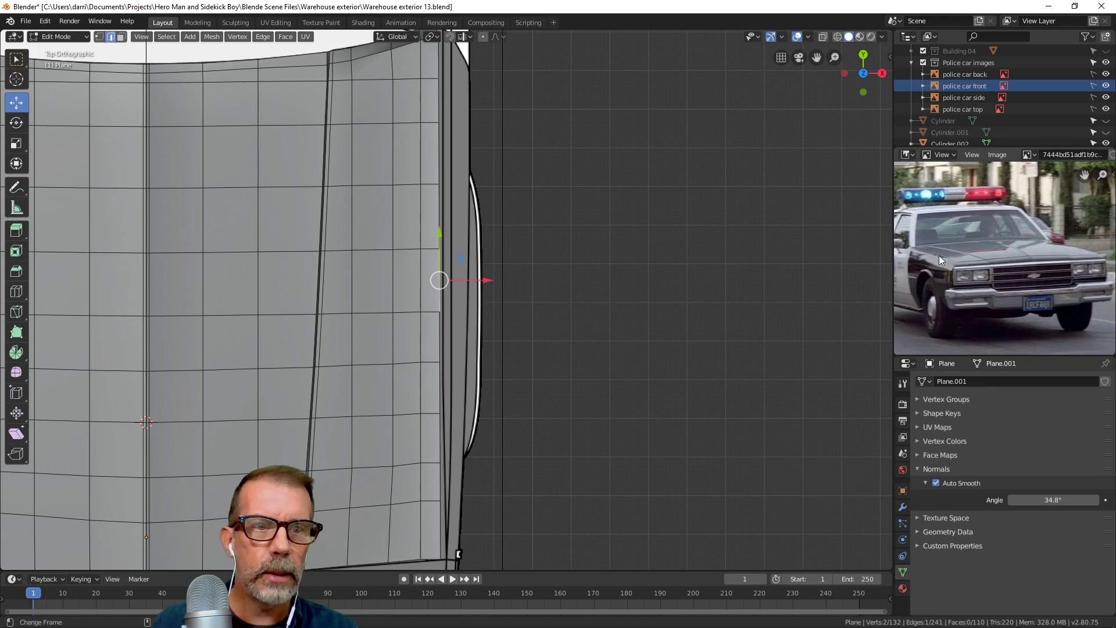
alt+click(443, 343)
drag(492, 280, 493, 282)
middle_drag(493, 282, 551, 320)
scroll(526, 267, down, 3)
key(ctrl+alt+q)
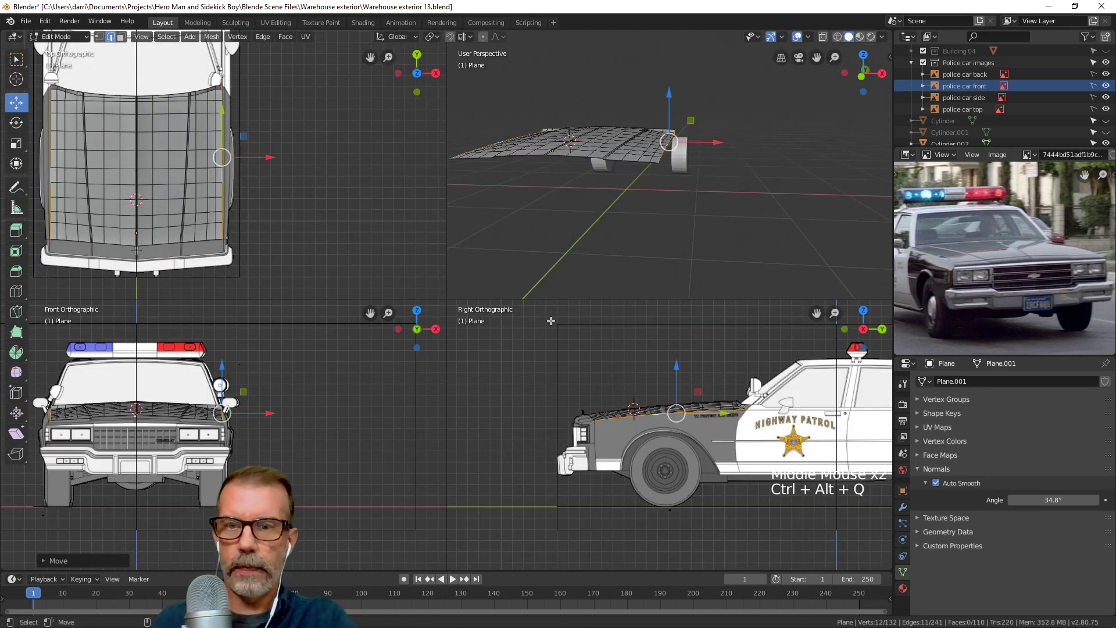
Extrude the hood's outer side edge loop slightly outward in the top view toward the reference's body line.
scroll(314, 406, up, 2)
shift+middle_drag(313, 407, 319, 349)
scroll(319, 403, up, 2)
scroll(681, 433, up, 1)
shift+middle_drag(680, 432, 639, 459)
middle_drag(685, 232, 695, 207)
scroll(297, 192, up, 2)
shift+middle_drag(297, 191, 321, 219)
key(e)
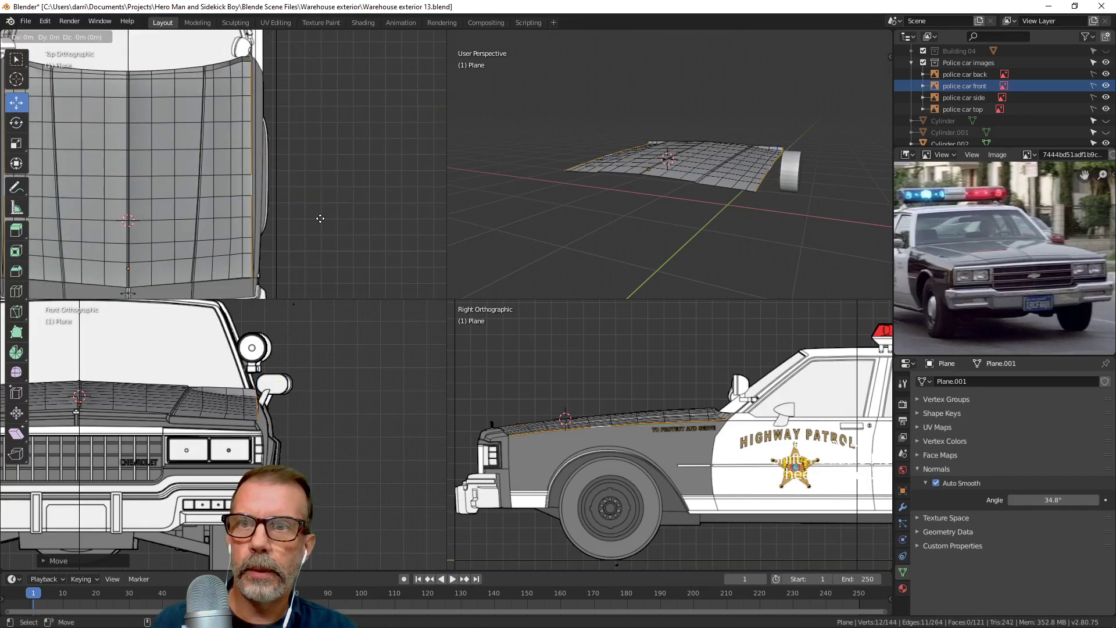
click(325, 221)
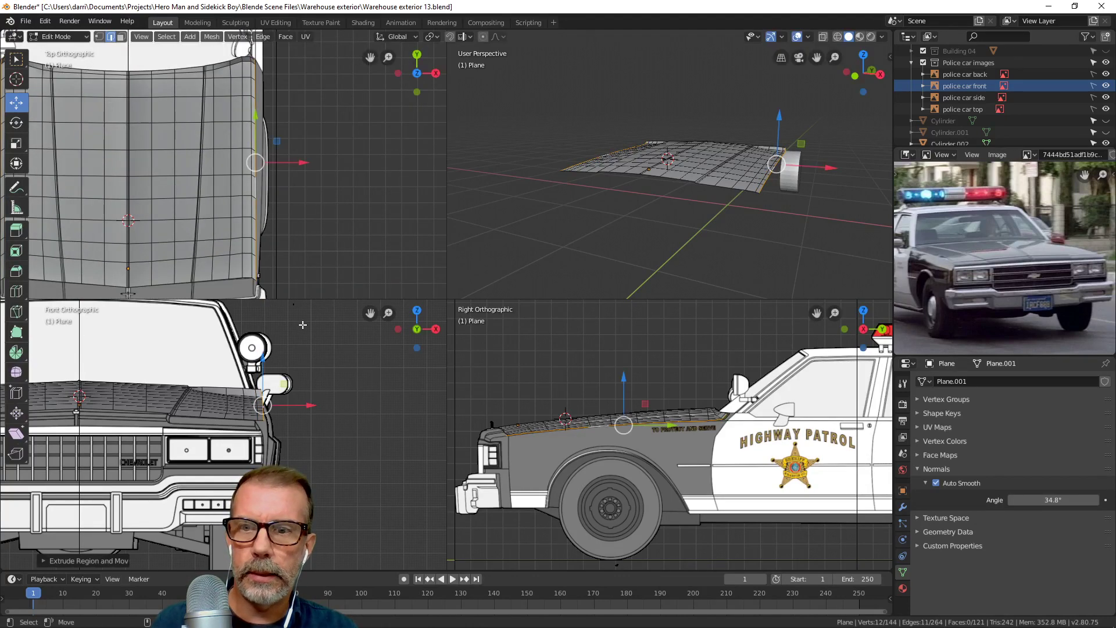
Move the newly extruded edge loop slightly along X and lower it about 0.018 m along Z in the front view.
key(g)
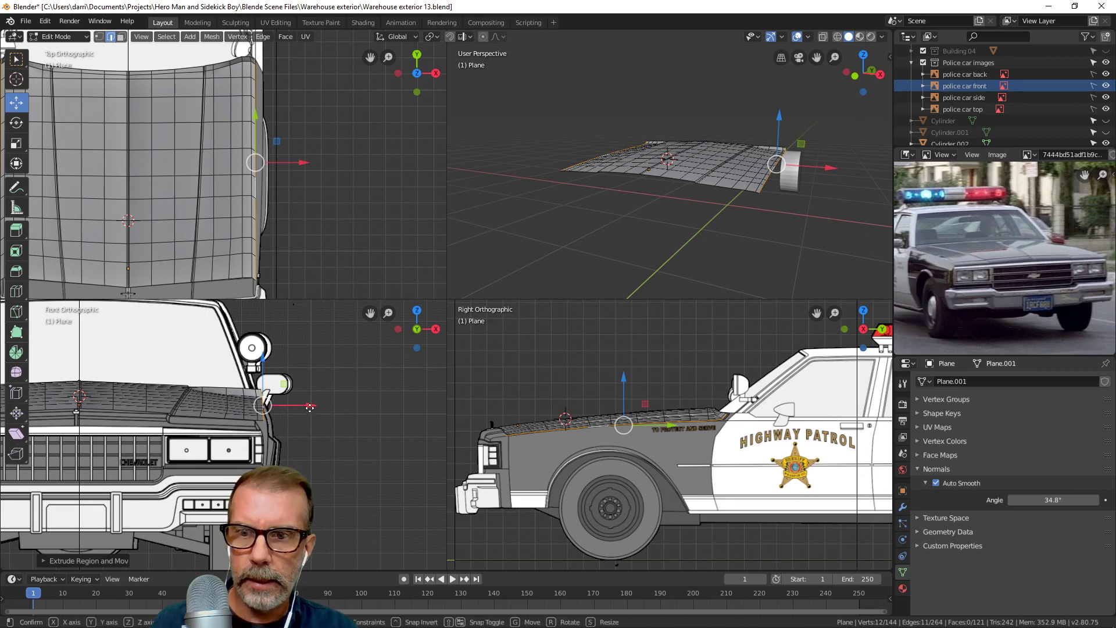
key(x)
click(310, 414)
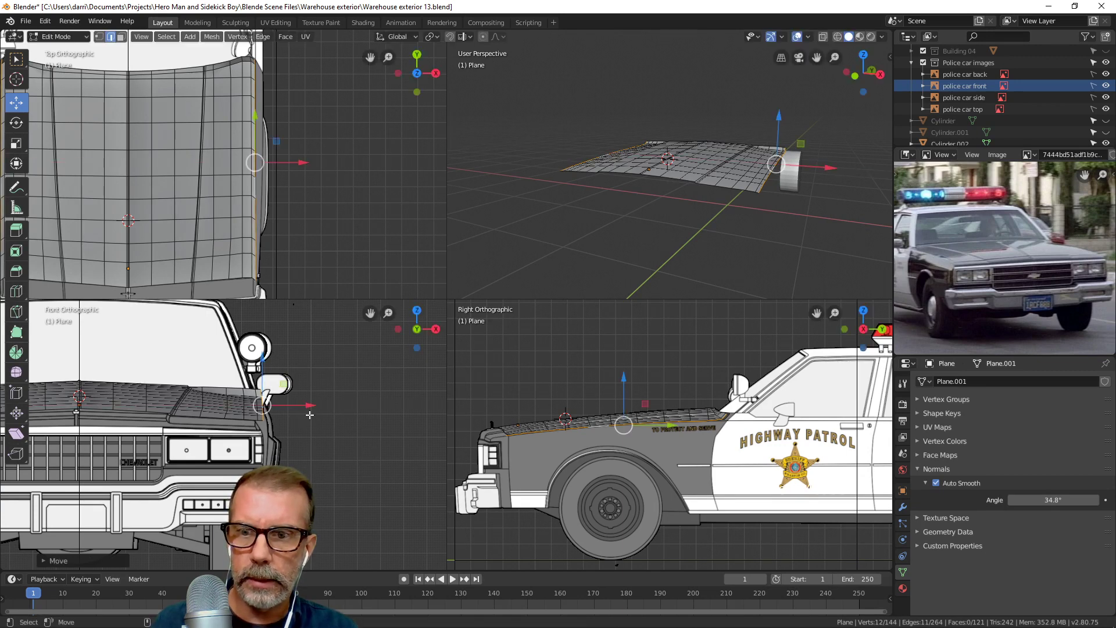
drag(262, 358, 263, 362)
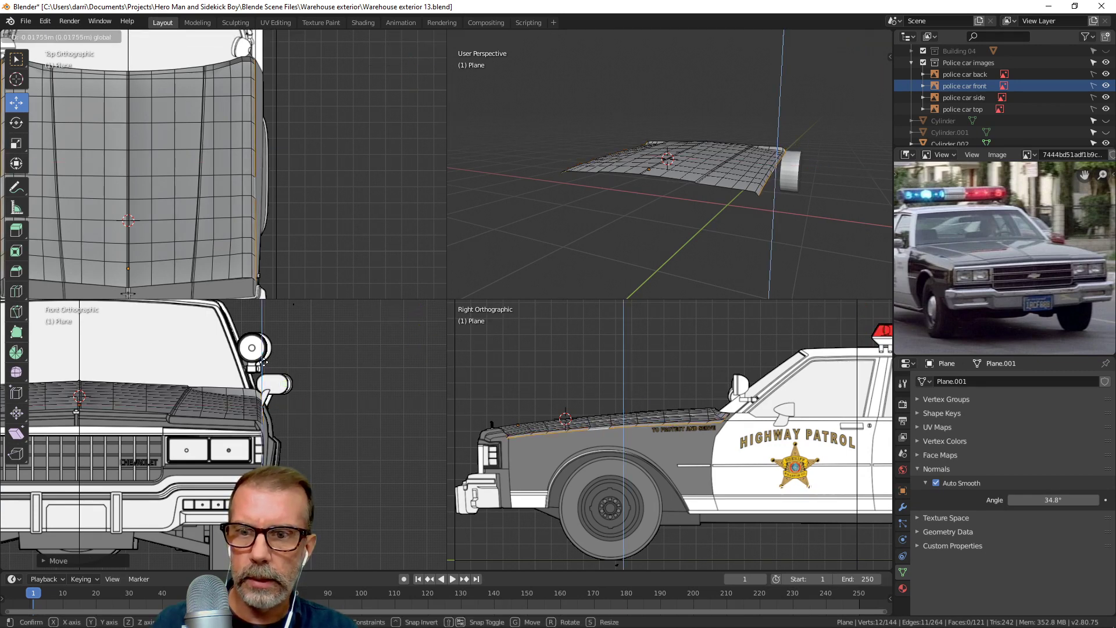
click(264, 362)
Shift the extruded outer edge loop slightly along Y in the side view to align it with the reference.
scroll(685, 436, up, 2)
shift+middle_drag(644, 444, 690, 446)
scroll(685, 437, up, 1)
drag(699, 376, 707, 375)
scroll(666, 419, down, 2)
shift+middle_drag(666, 419, 706, 422)
scroll(707, 422, up, 2)
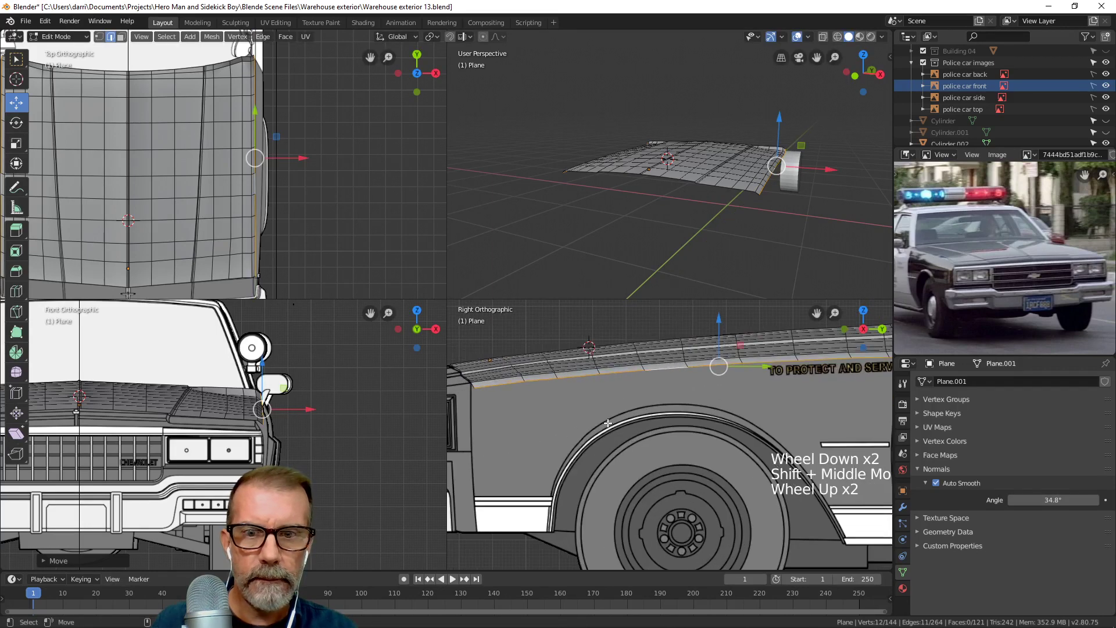
drag(755, 371, 759, 369)
Move the vertices at the hood's rear outer corner onto the reference's door and windshield lines in the side view.
shift+middle_drag(759, 368, 593, 388)
scroll(593, 388, up, 5)
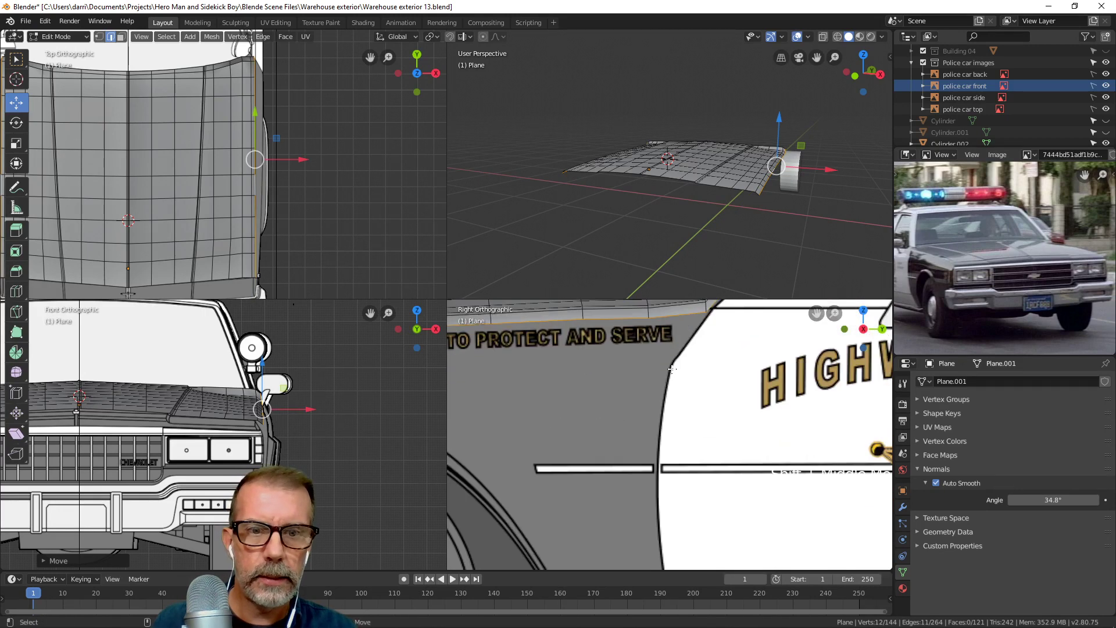
shift+scroll(648, 418, up, 2)
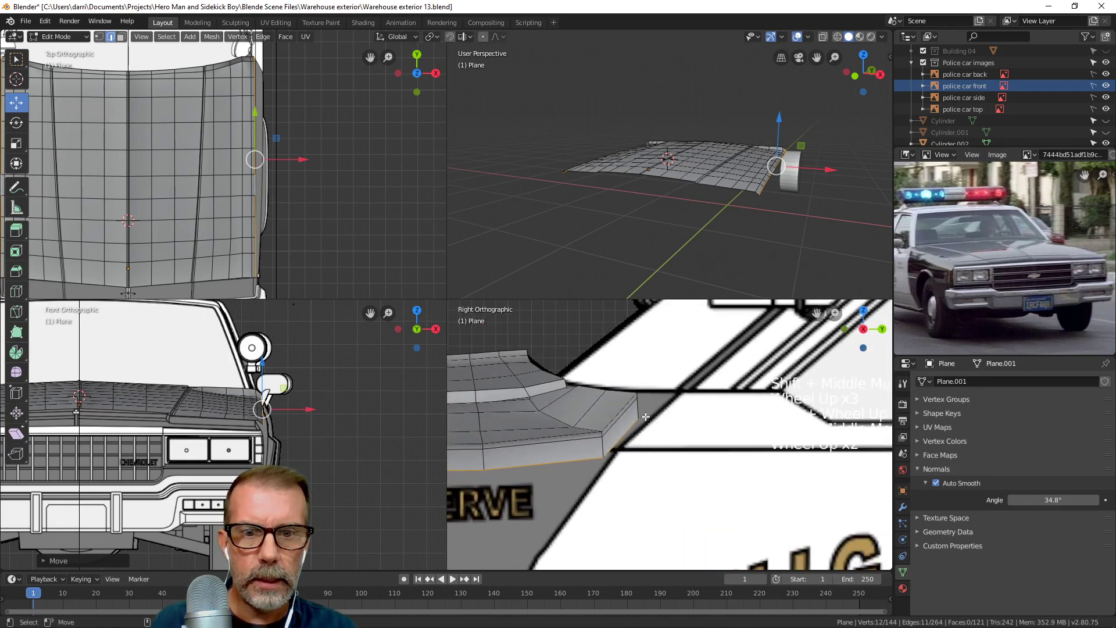
key(1)
click(639, 417)
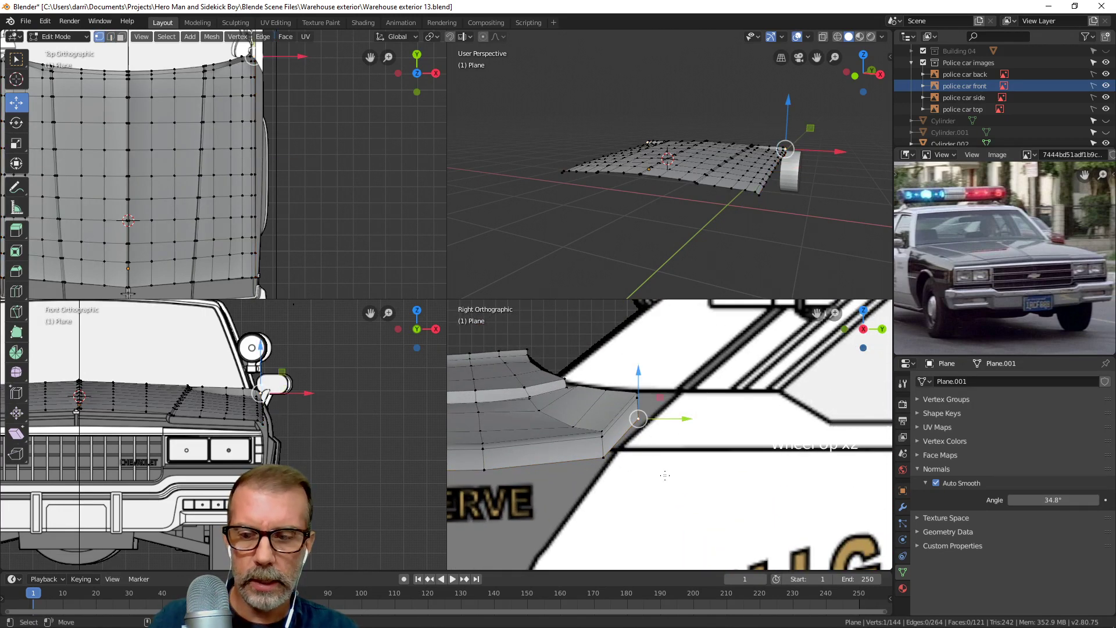
key(g)
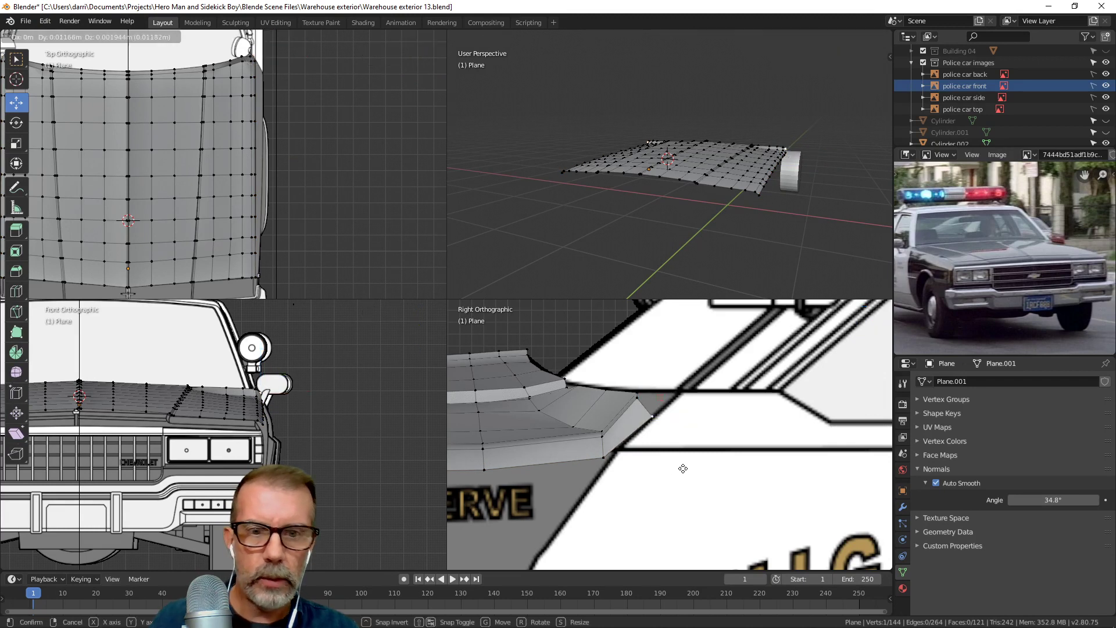
click(657, 445)
key(ctrl+z)
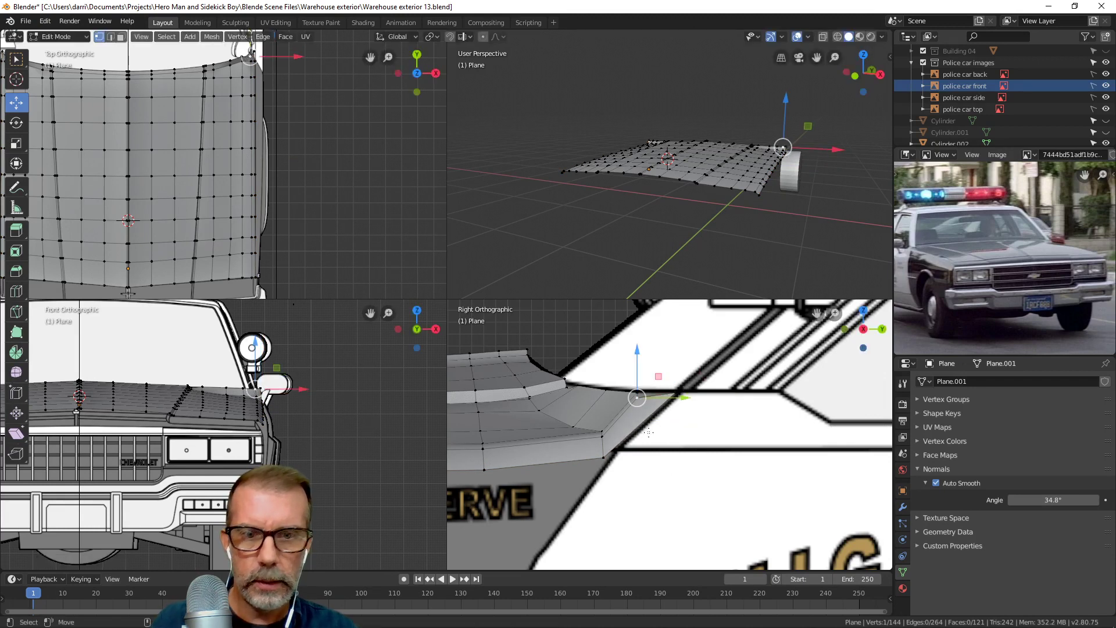
key(g)
click(654, 428)
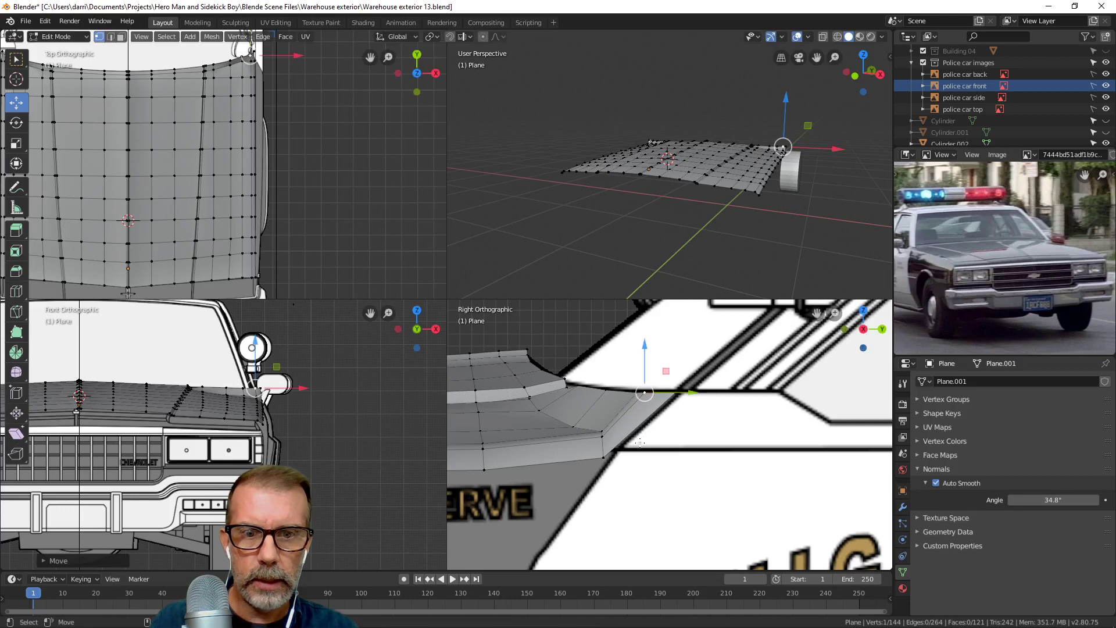
Nudge the lower rear vertex of the hood's outer edge onto the slanted reference line in the side view.
click(606, 460)
key(g)
click(612, 459)
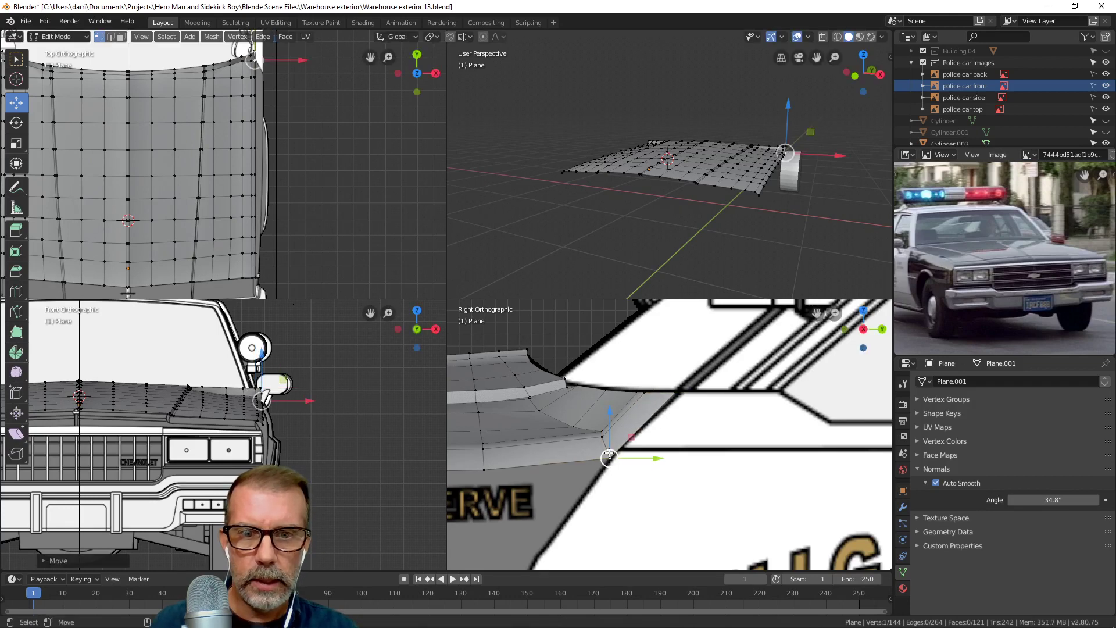
Select the hood's outer edge loop without its rearmost edge and extrude it down and slightly outward about 0.06 m in the front view.
scroll(566, 461, down, 1)
shift+middle_drag(566, 461, 647, 429)
scroll(647, 429, down, 2)
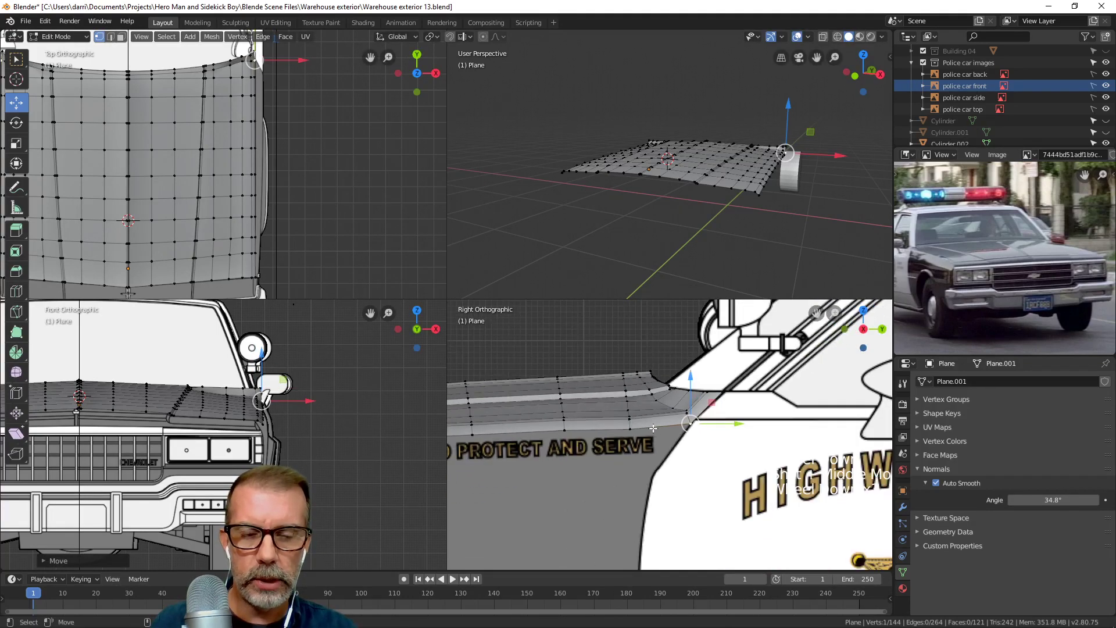
scroll(661, 428, down, 2)
scroll(673, 443, up, 3)
key(2)
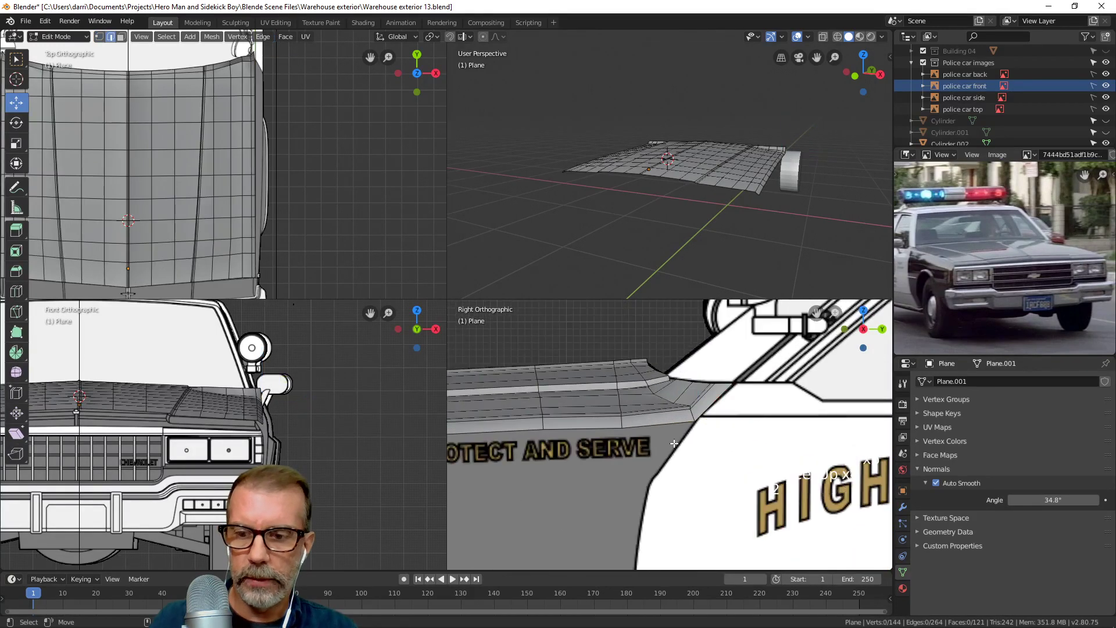
alt+click(661, 425)
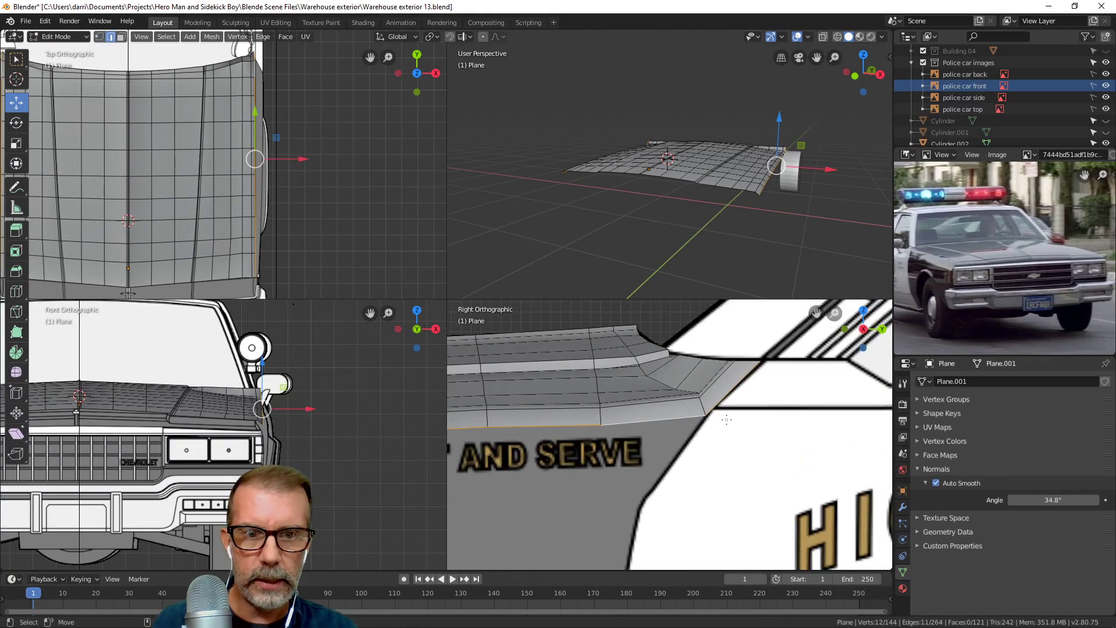
scroll(735, 395, up, 1)
shift+click(736, 395)
scroll(530, 429, down, 2)
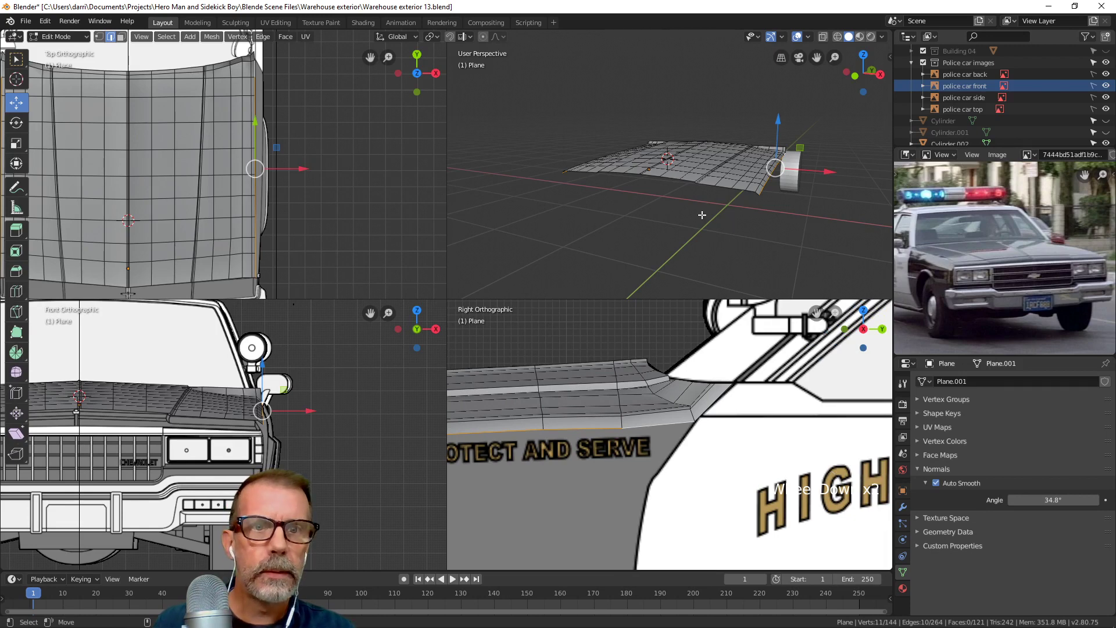
shift+middle_drag(761, 225, 718, 217)
shift+middle_drag(601, 438, 741, 411)
scroll(740, 412, down, 4)
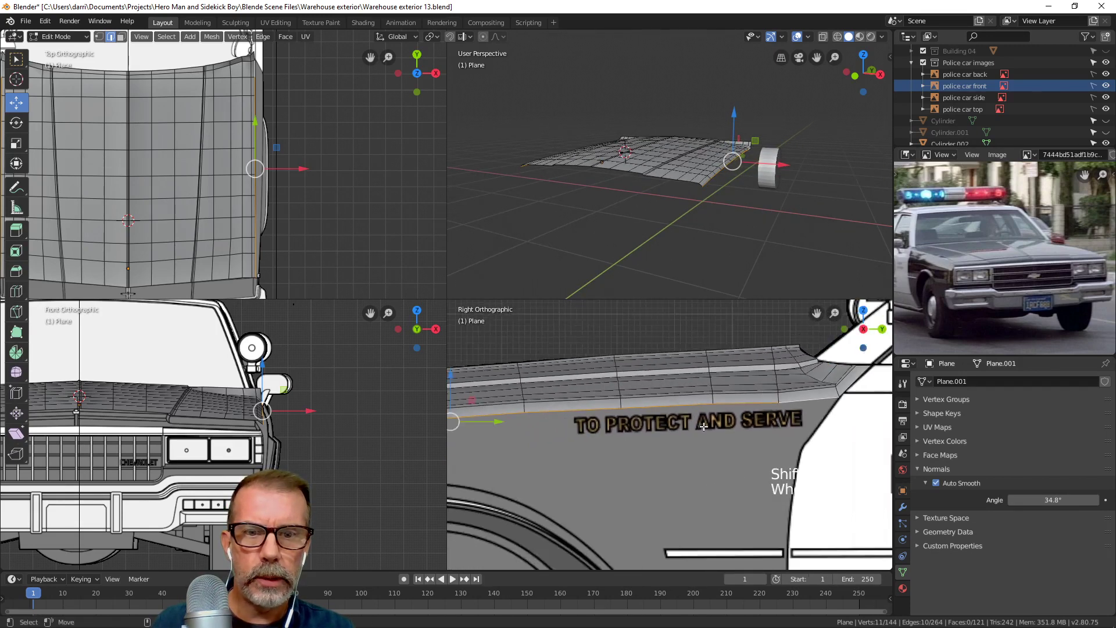
shift+middle_drag(325, 423, 302, 401)
scroll(301, 402, up, 3)
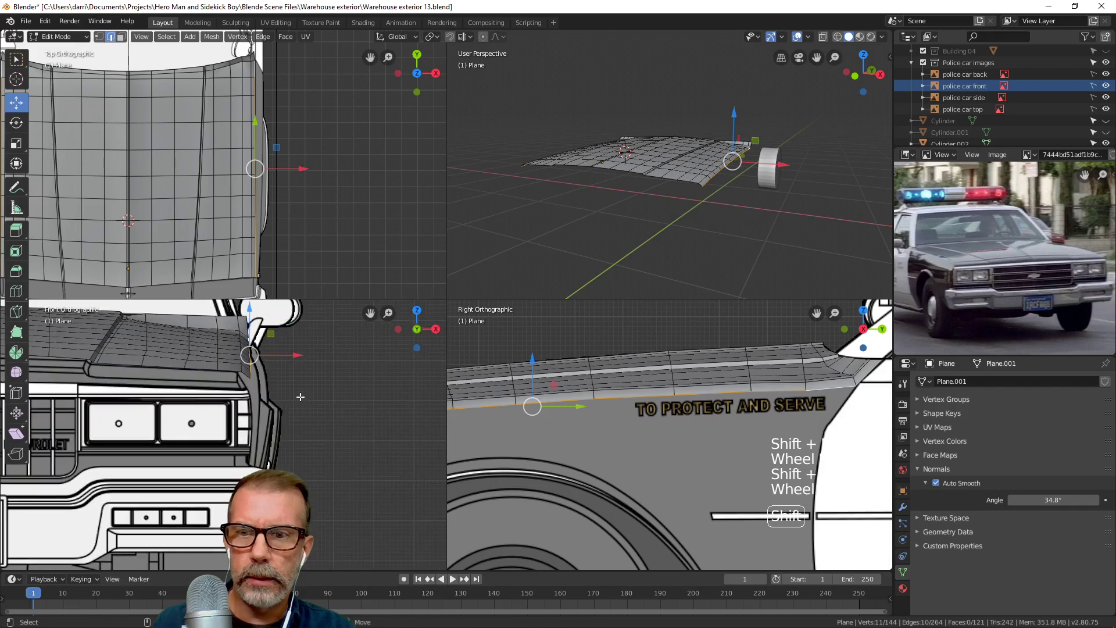
key(e)
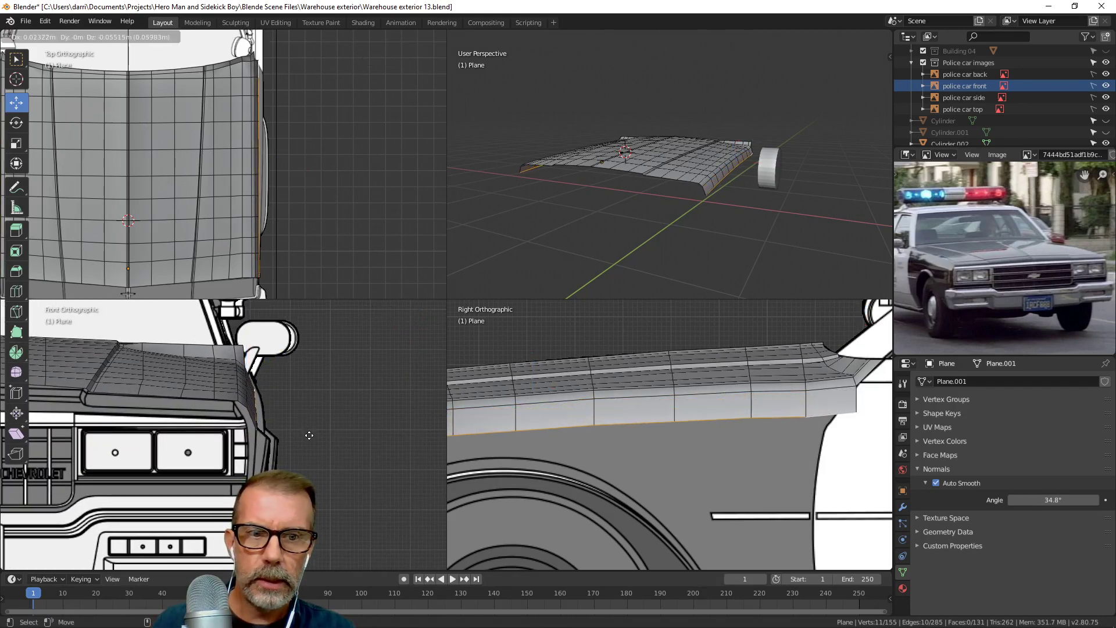
click(309, 439)
Move the new strip's lower rear vertex forward about 0.05 m onto the reference's curved paint line in the side view.
shift+middle_drag(581, 442, 378, 389)
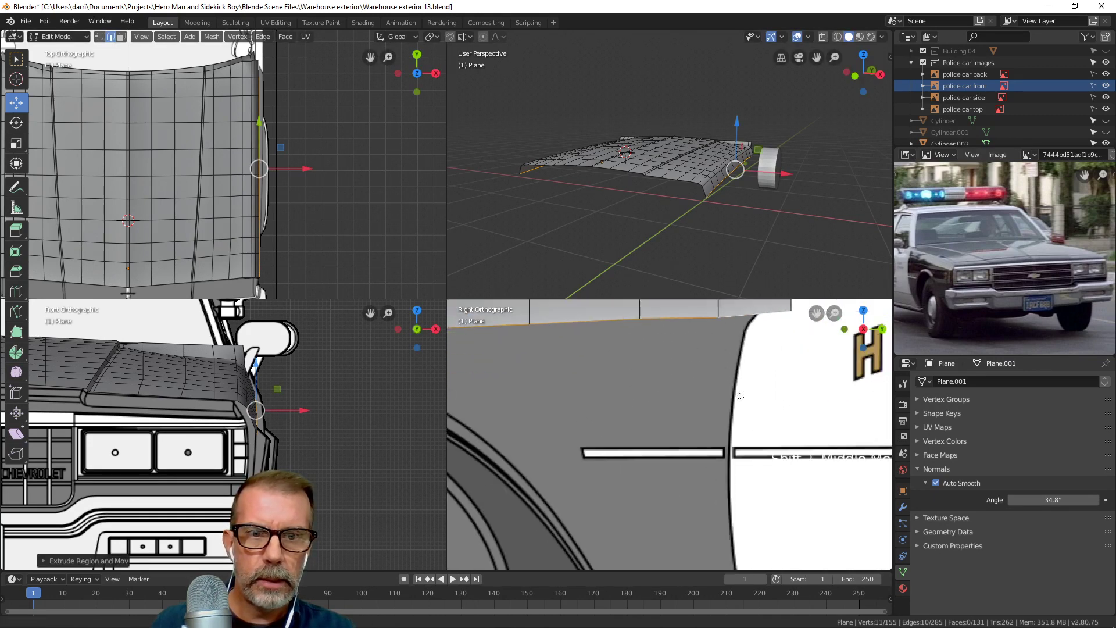
scroll(735, 412, up, 2)
key(1)
click(711, 402)
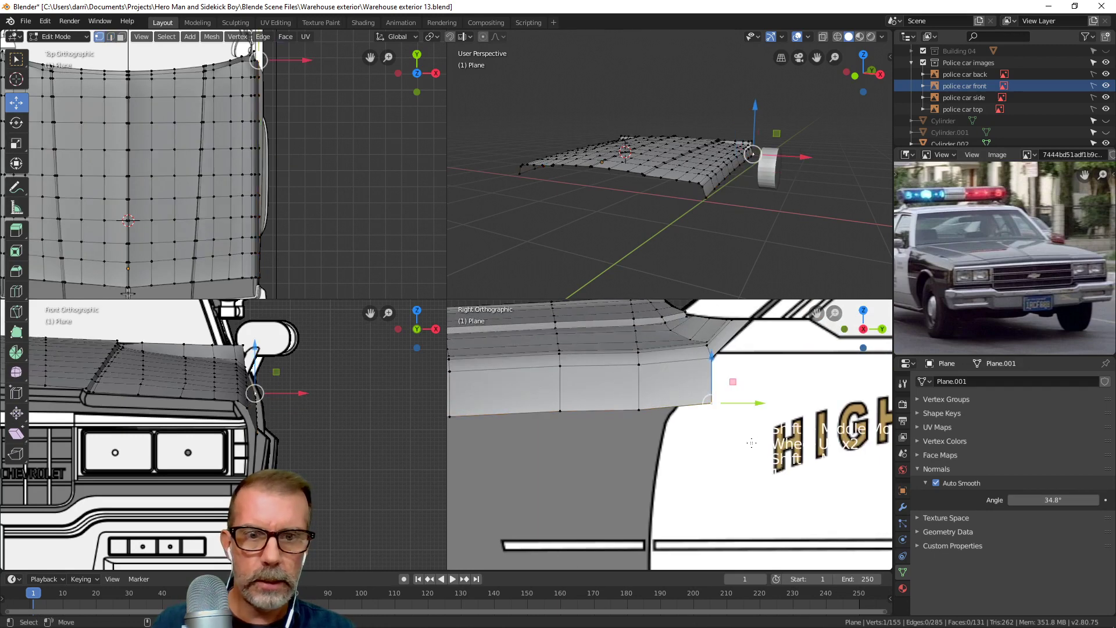
key(g)
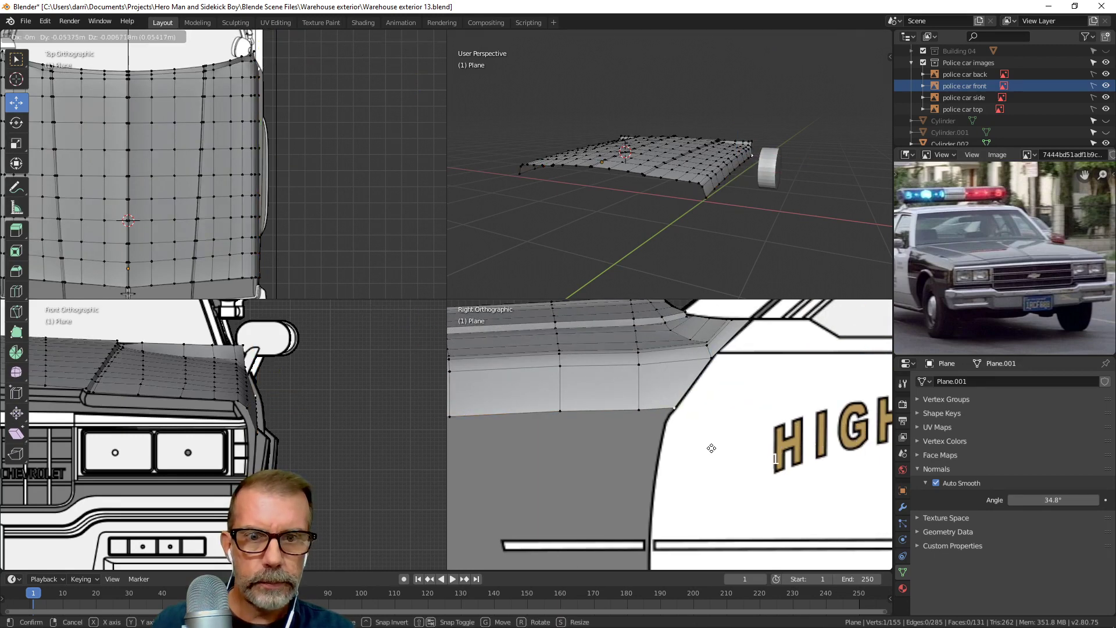
click(710, 450)
Switch the viewports to wireframe shading to see the reference images through the hood mesh.
scroll(703, 449, down, 3)
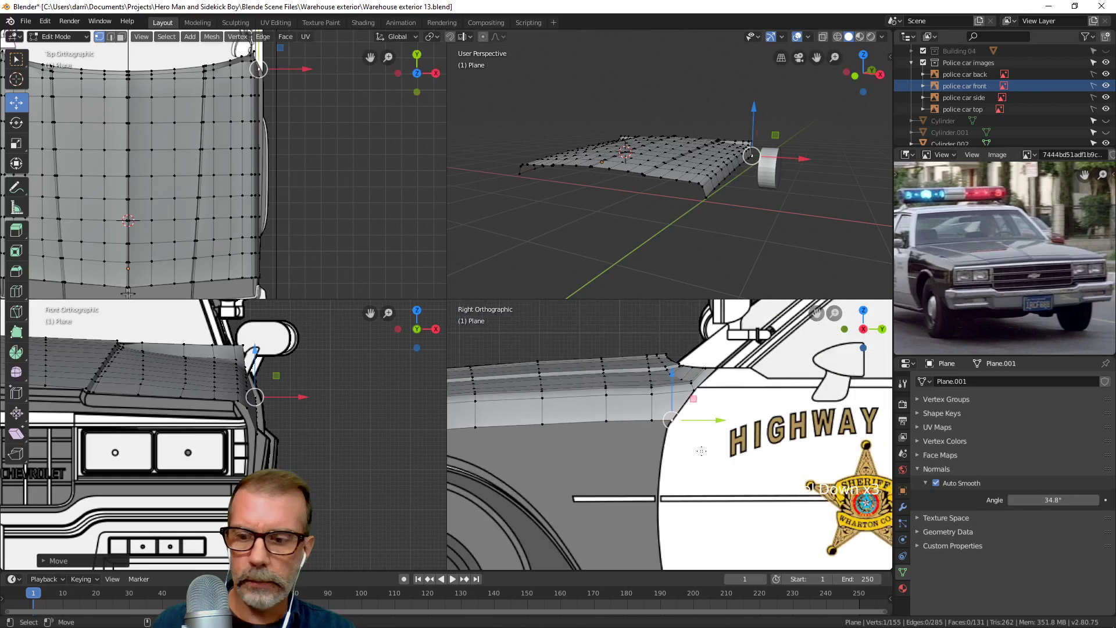
key(z)
click(670, 441)
scroll(671, 430, down, 5)
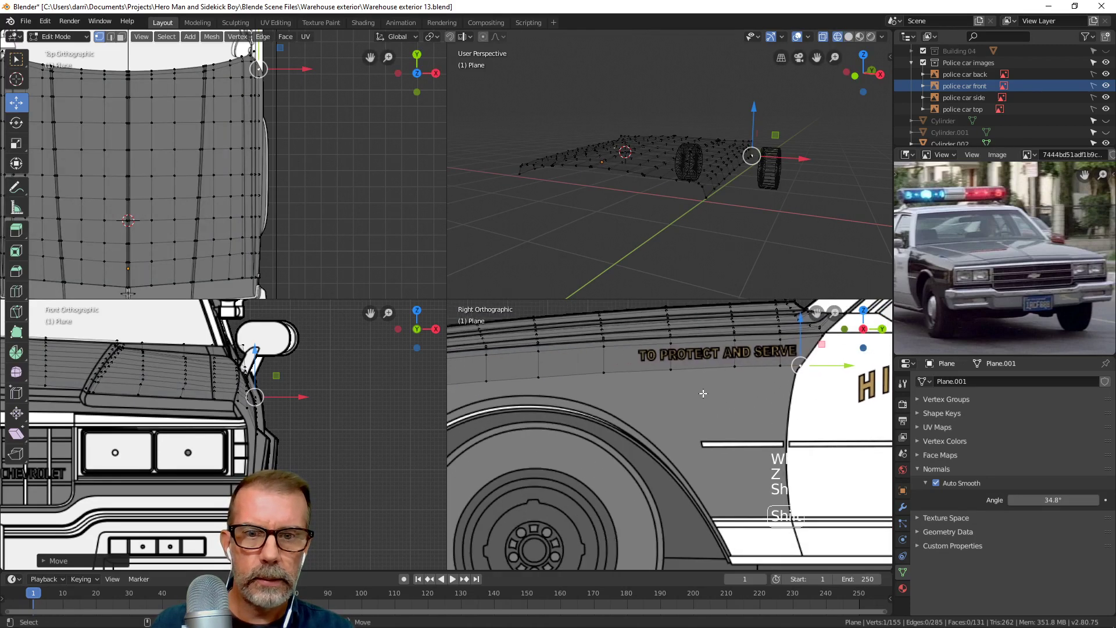
middle_drag(712, 226, 642, 240)
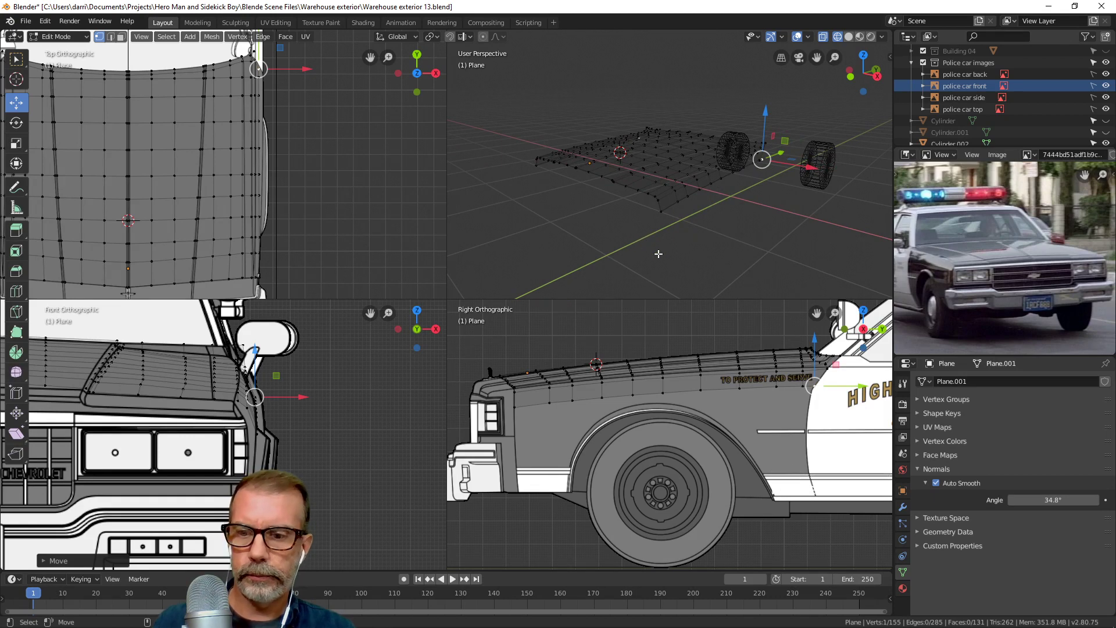
Select the new strip's bottom edge loop and raise it about 0.01 m in the front view to follow the fender outline.
key(2)
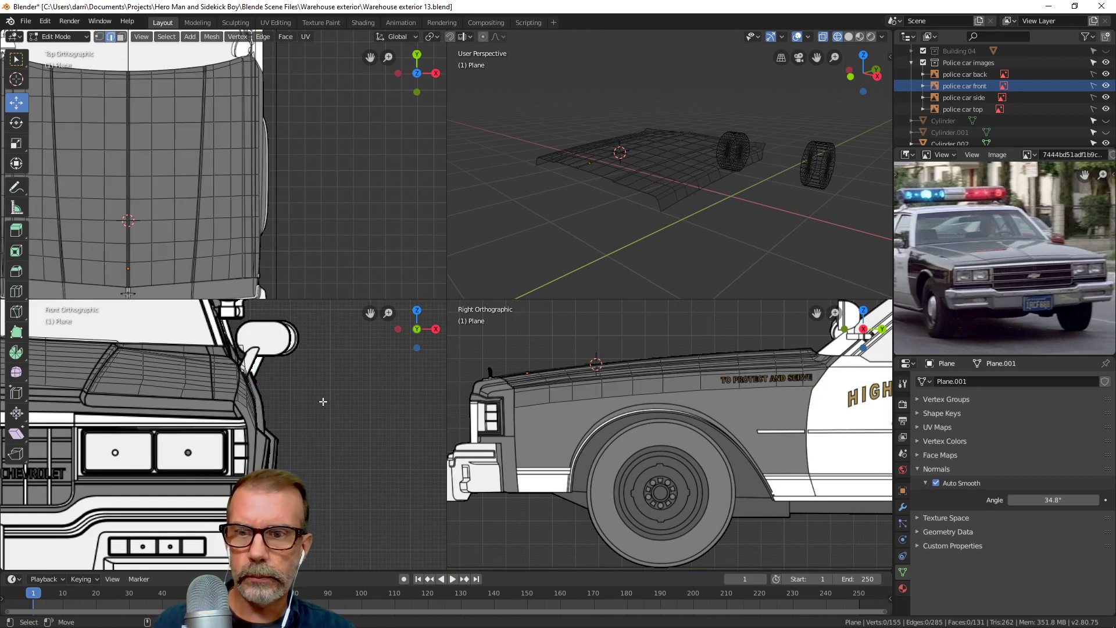
scroll(323, 401, up, 5)
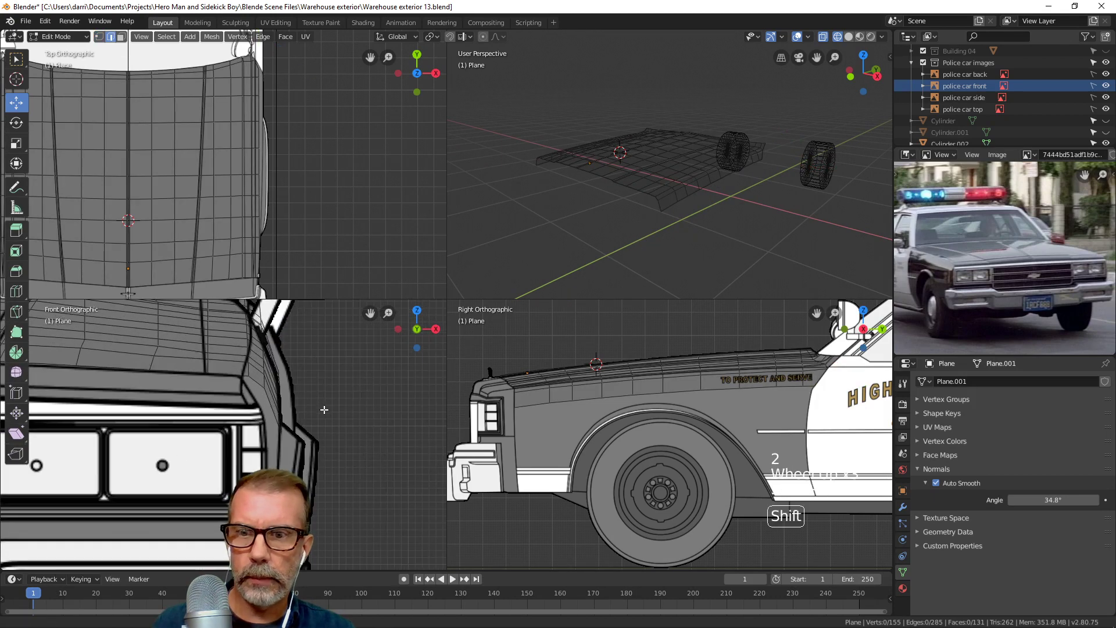
key(alt)
alt+click(555, 401)
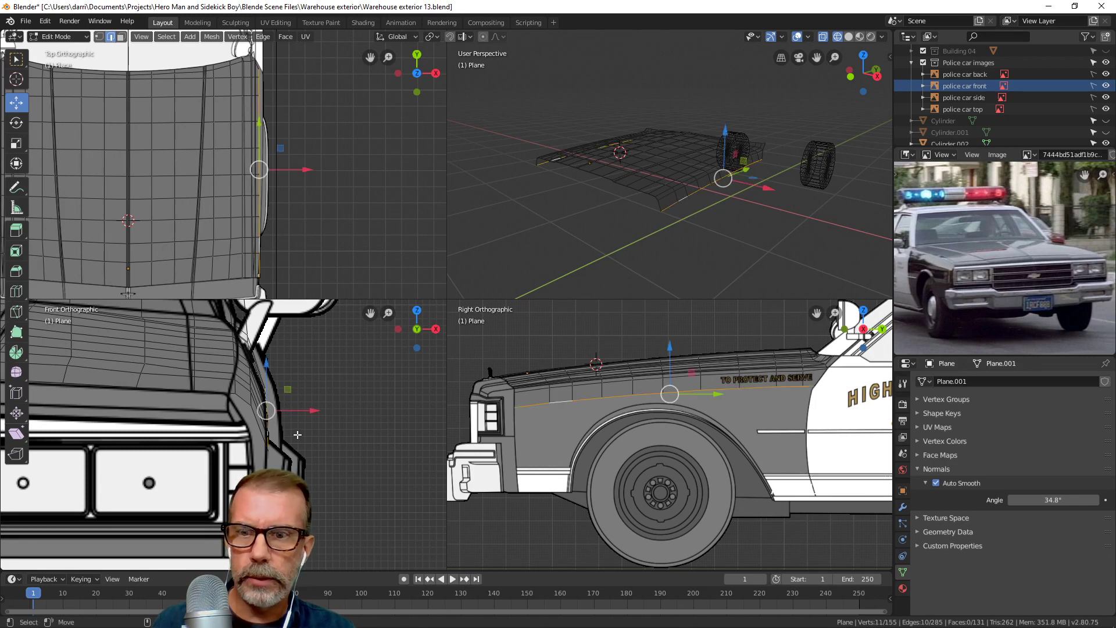
key(g)
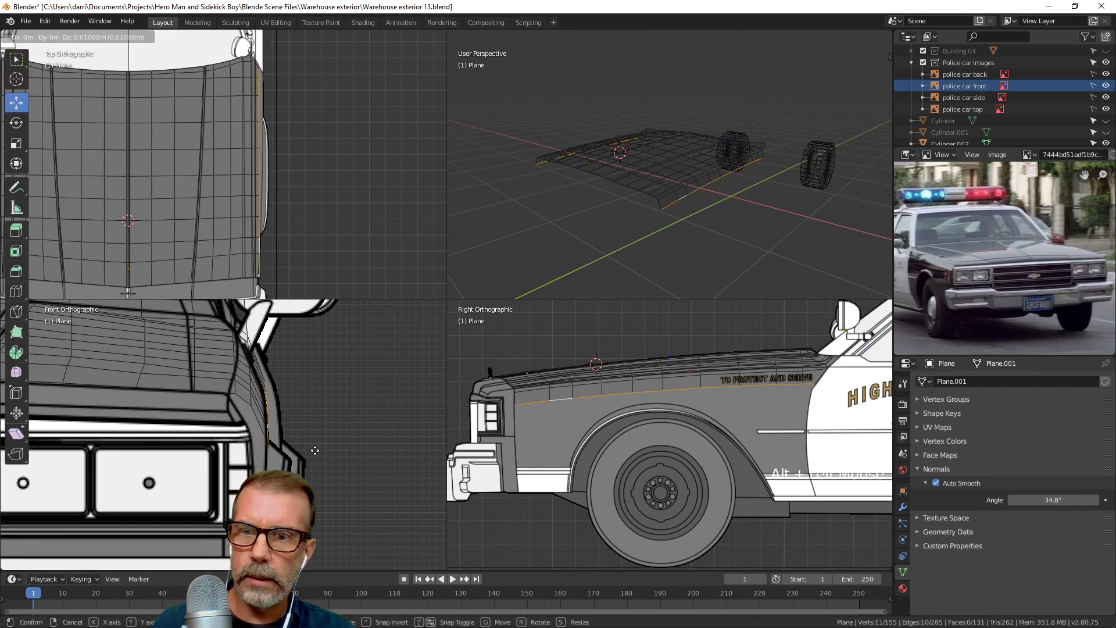
click(314, 451)
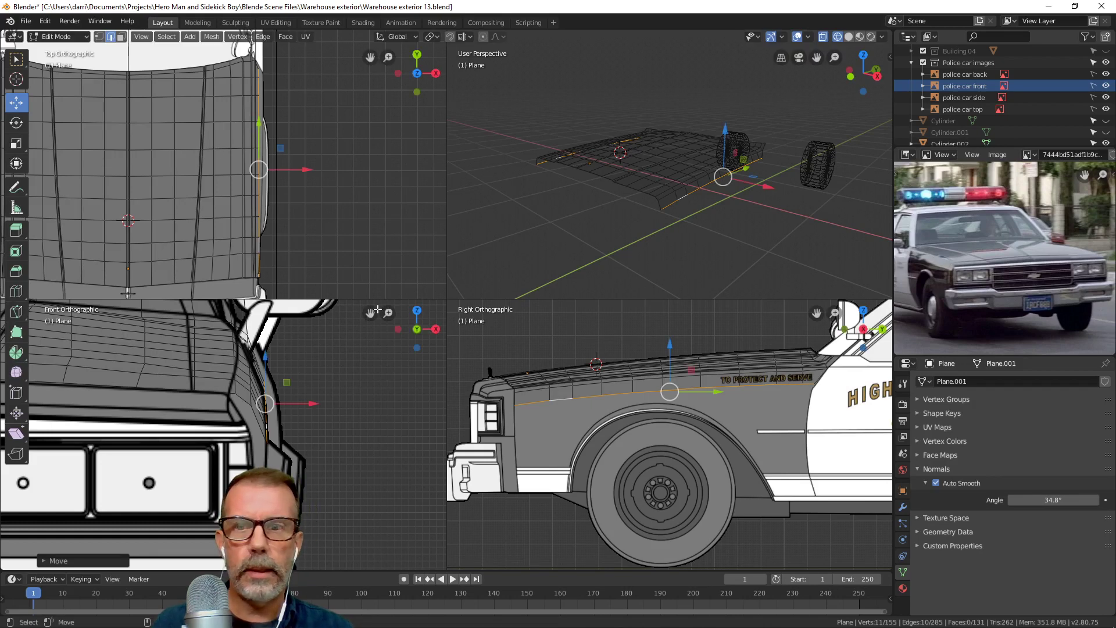
Extrude the side strip's bottom edge loop down about 0.08 m in the side view, toward the top of the wheel arch.
scroll(329, 256, up, 2)
shift+middle_drag(329, 256, 340, 184)
middle_drag(703, 227, 651, 174)
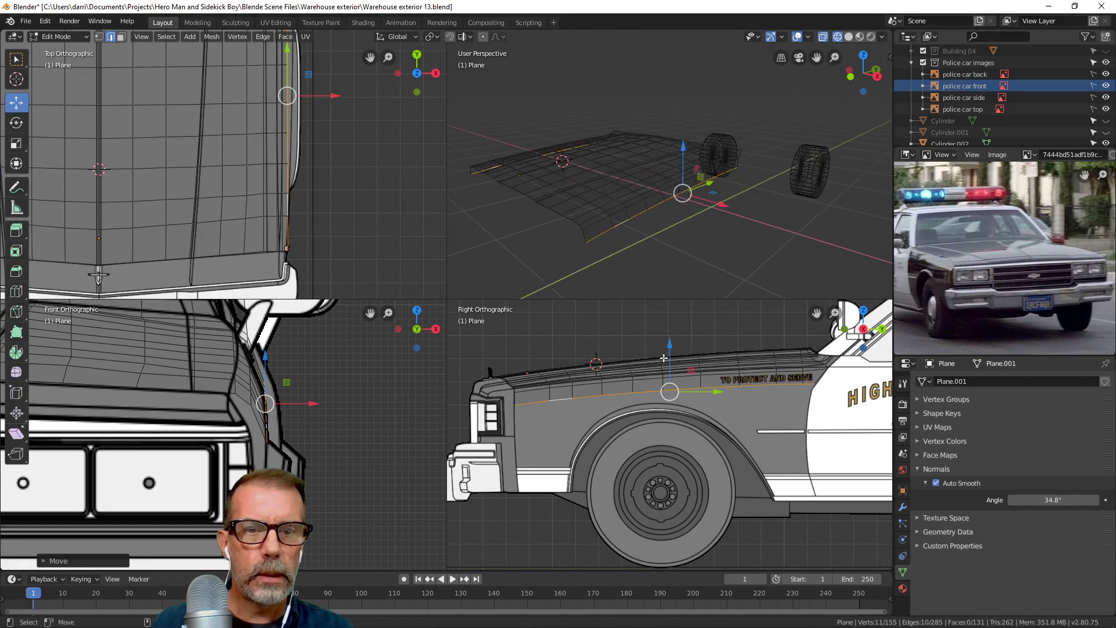
shift+middle_drag(663, 358, 684, 412)
scroll(663, 389, up, 1)
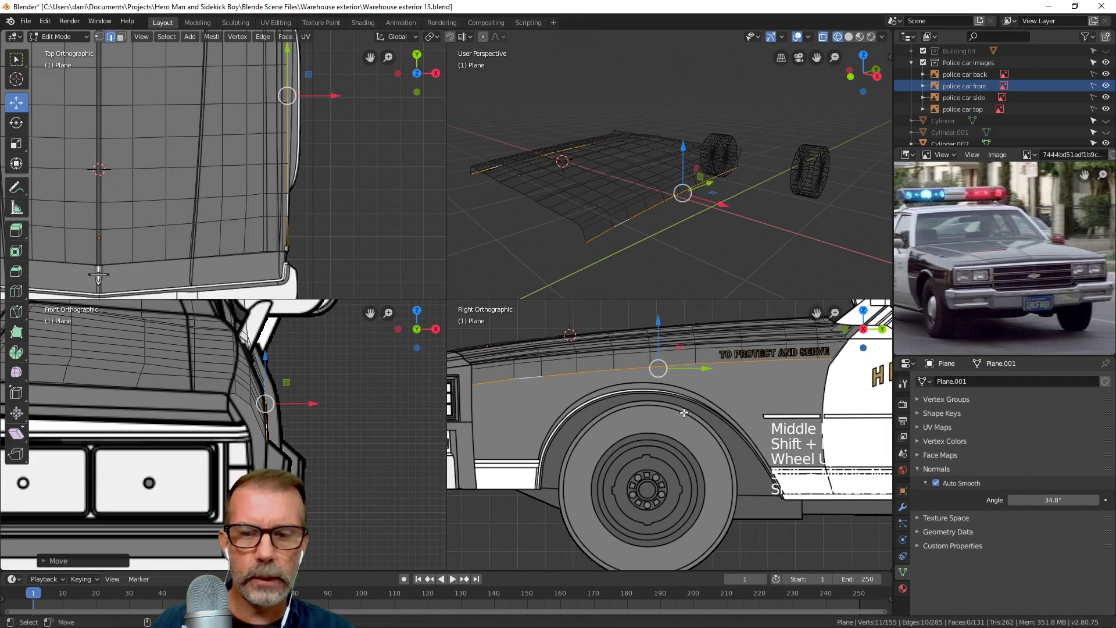
key(e)
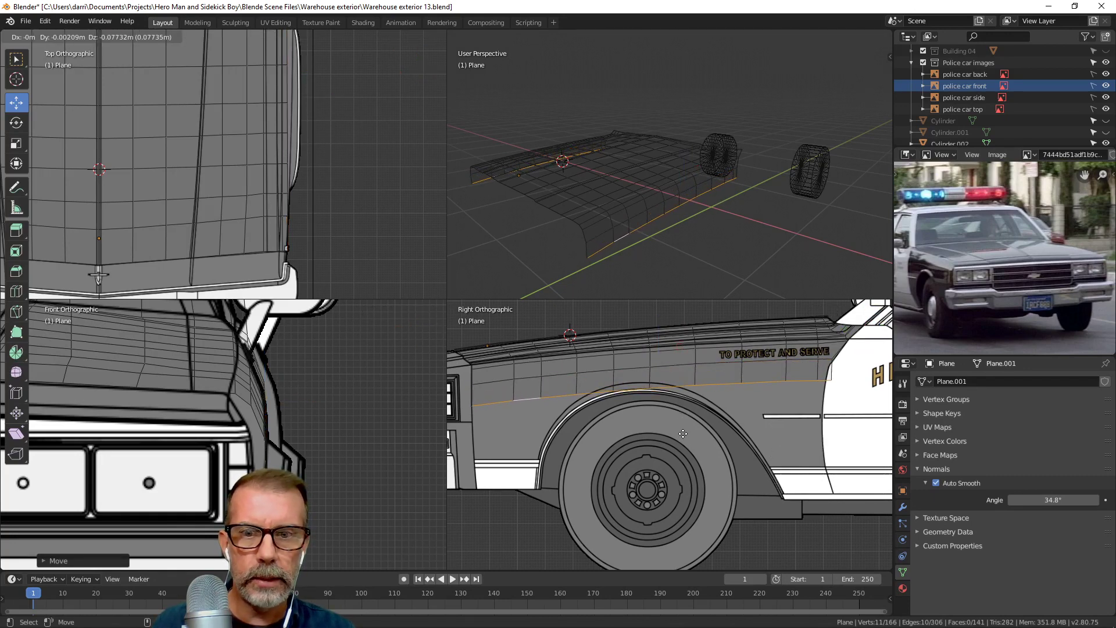
click(683, 434)
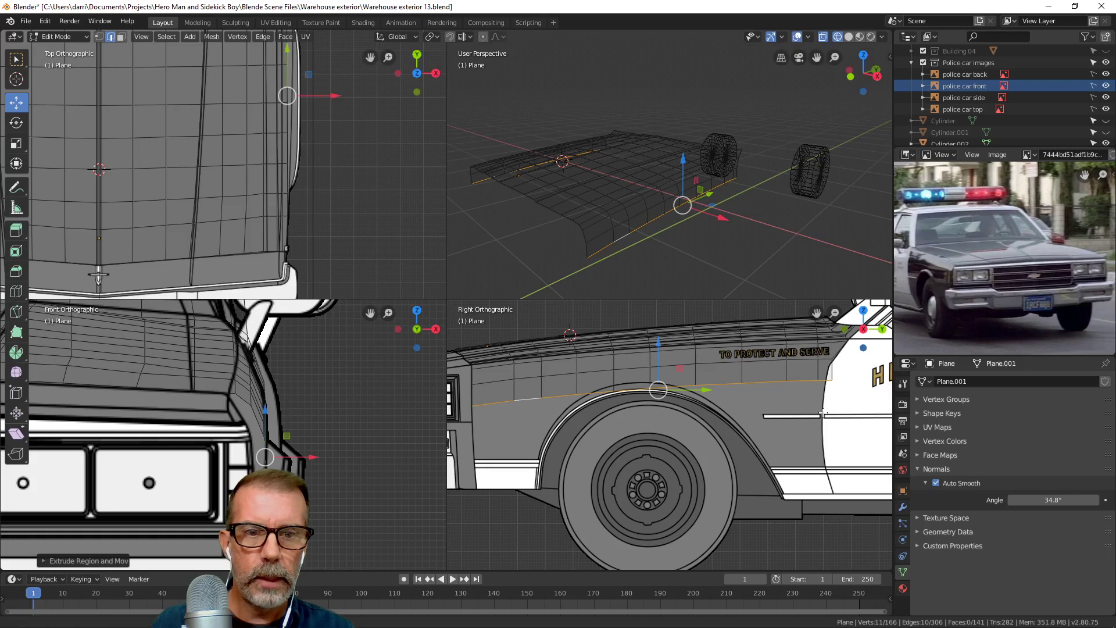
Shift the rear end of the fender strips forward onto the reference's curved paint line in the side view, and clear the selection.
scroll(730, 467, up, 3)
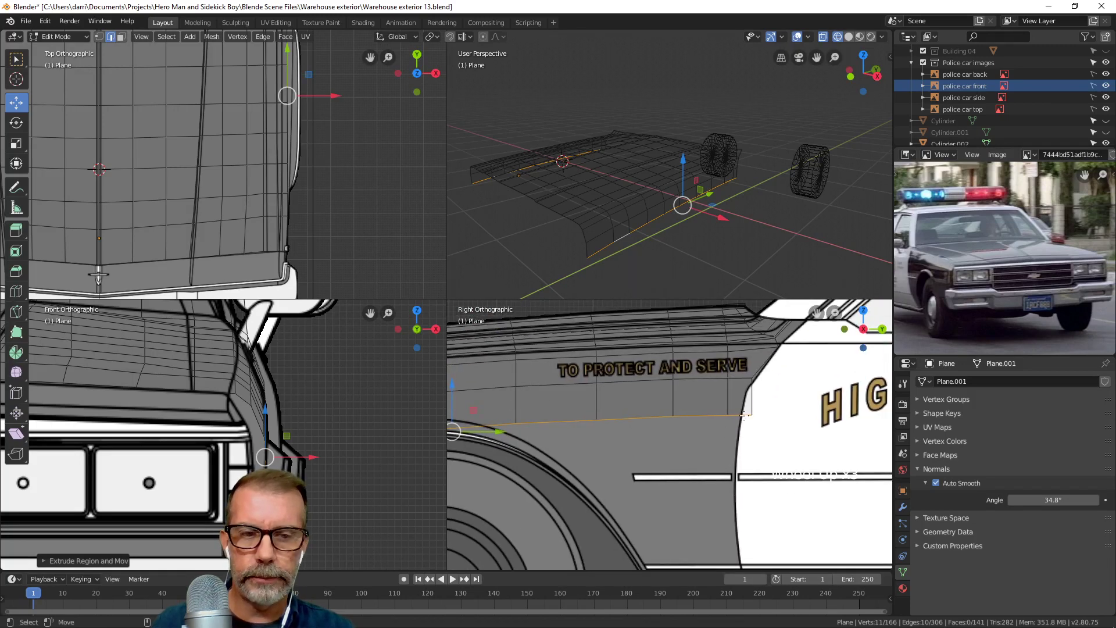
click(744, 412)
mouse_move(789, 419)
mouse_down()
mouse_move(771, 432)
mouse_move(776, 401)
mouse_move(755, 406)
mouse_move(769, 413)
mouse_up()
scroll(771, 433, up, 2)
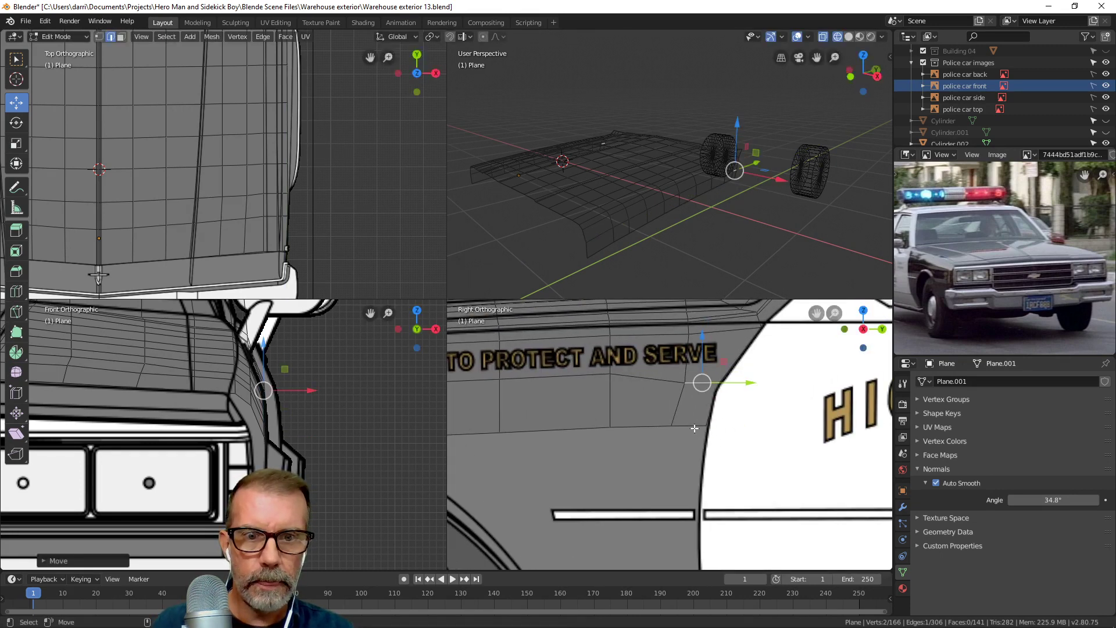
scroll(630, 404, down, 1)
scroll(650, 422, down, 2)
key(alt+a)
Switch the perspective view to solid shading in a single full view and compare the fender shape with the reference photo.
scroll(622, 428, down, 3)
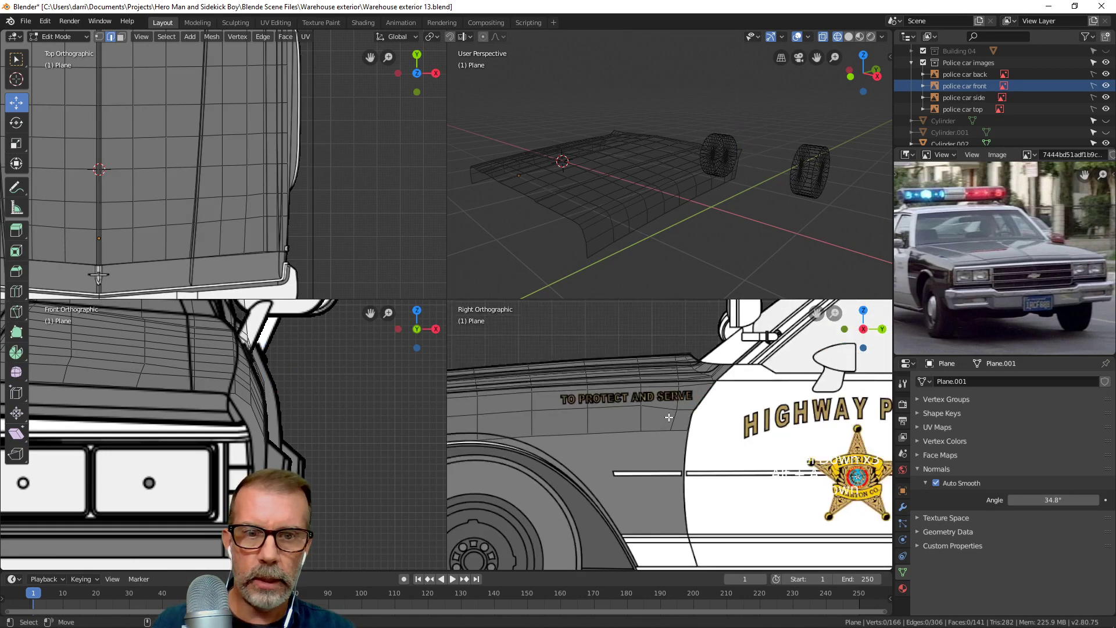
scroll(616, 433, down, 1)
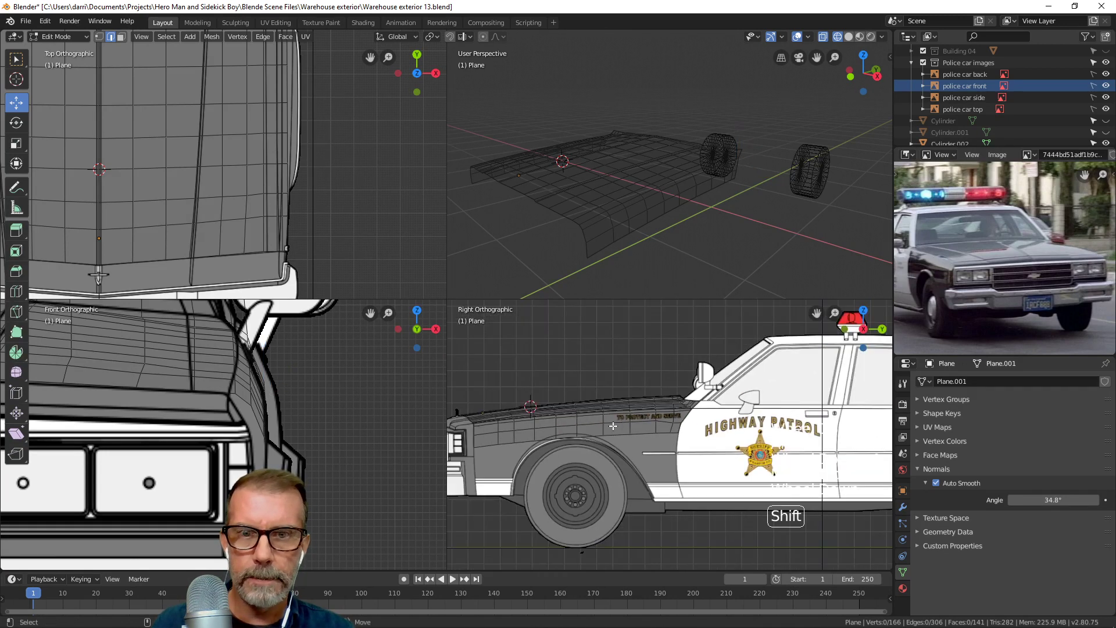
shift+middle_drag(616, 433, 673, 408)
scroll(641, 209, down, 2)
scroll(304, 205, down, 2)
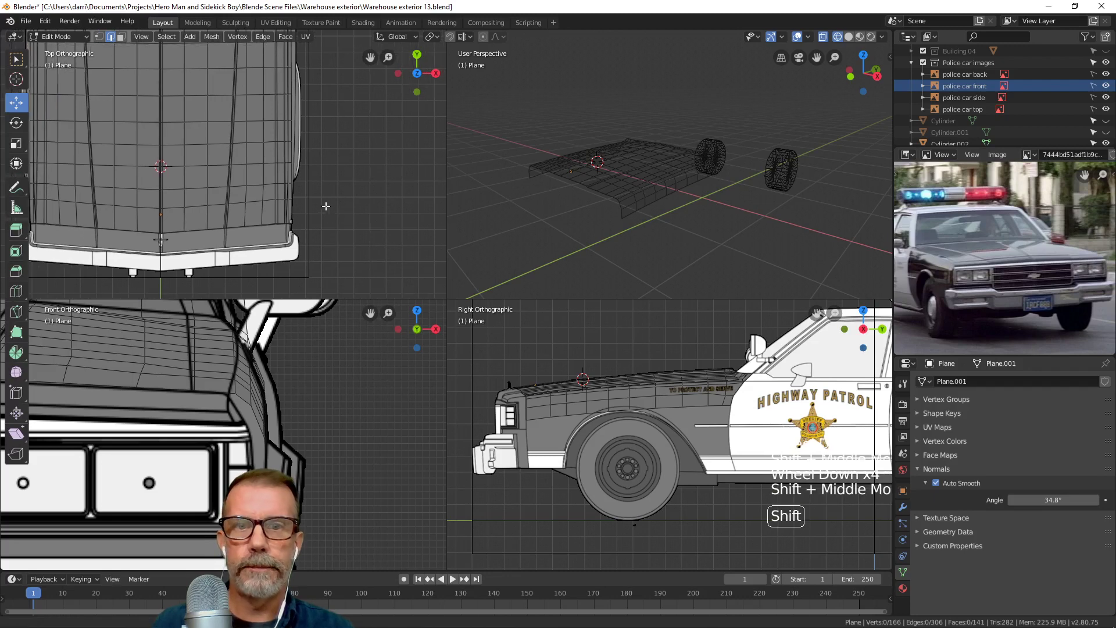
key(ctrl+alt+q)
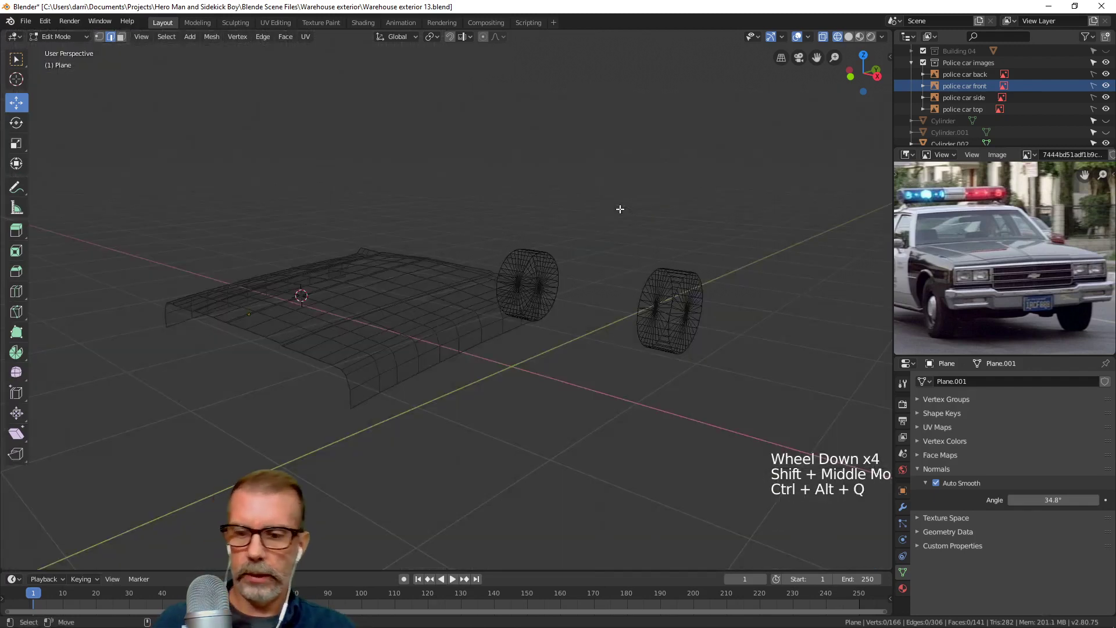
key(z)
mouse_move(568, 276)
shift+middle_down()
mouse_move(540, 319)
mouse_move(492, 316)
shift+middle_up()
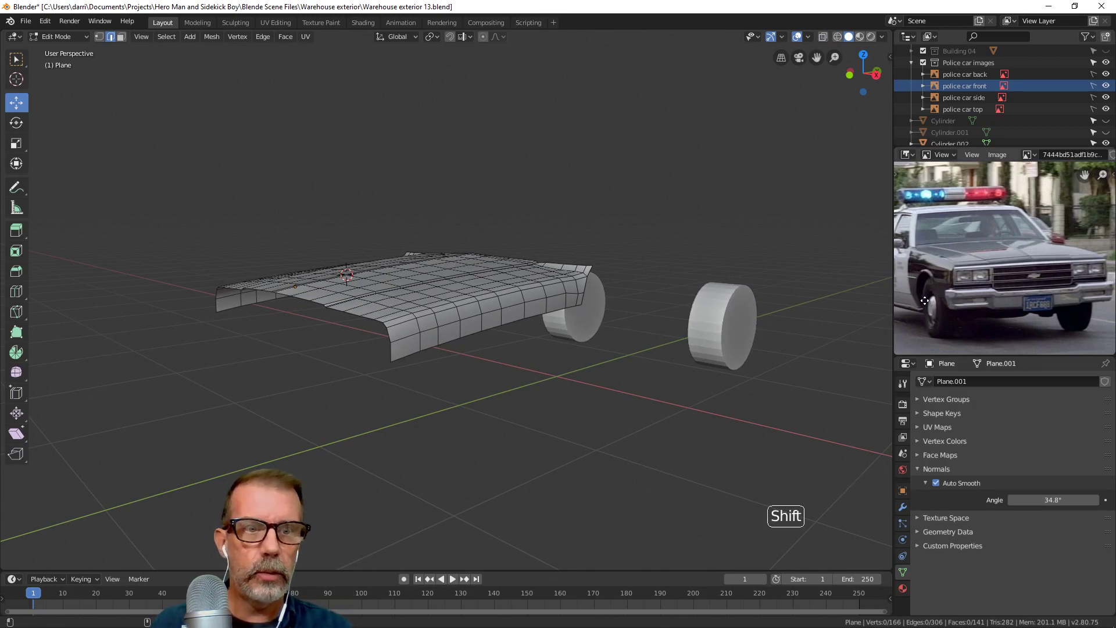
shift+middle_drag(917, 313, 964, 301)
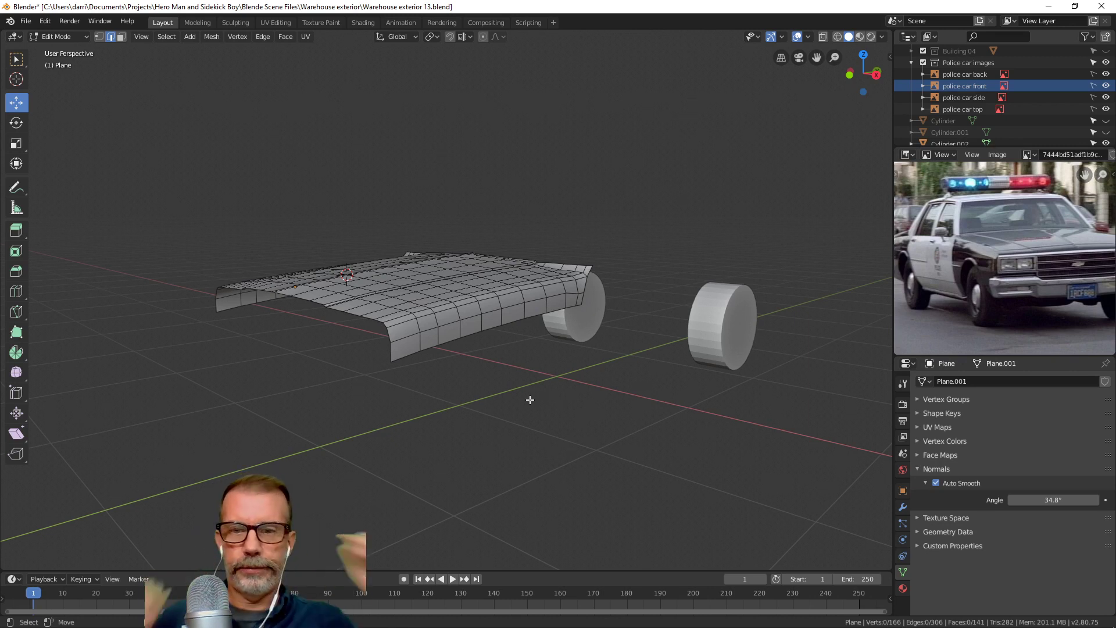
mouse_move(549, 371)
middle_down()
mouse_move(490, 376)
mouse_move(491, 416)
mouse_move(551, 434)
mouse_move(598, 423)
mouse_move(602, 448)
mouse_move(590, 411)
mouse_move(568, 386)
mouse_move(563, 401)
mouse_move(540, 371)
middle_up()
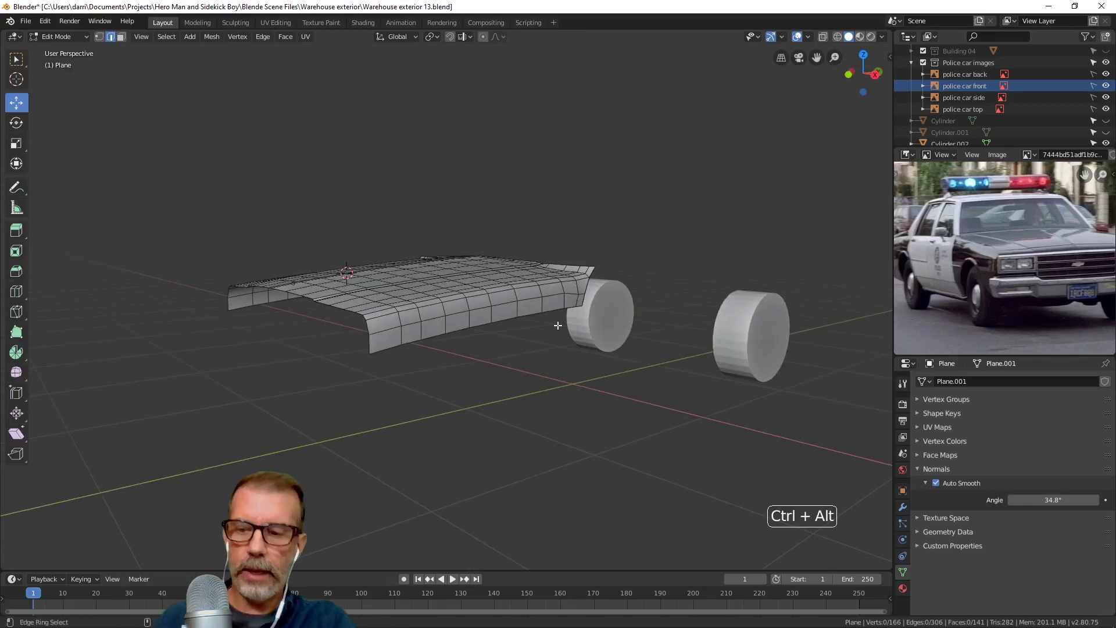
Restore the four-view layout and select the fender's bottom edge loop in the side view.
key(ctrl+alt+q)
scroll(646, 183, up, 3)
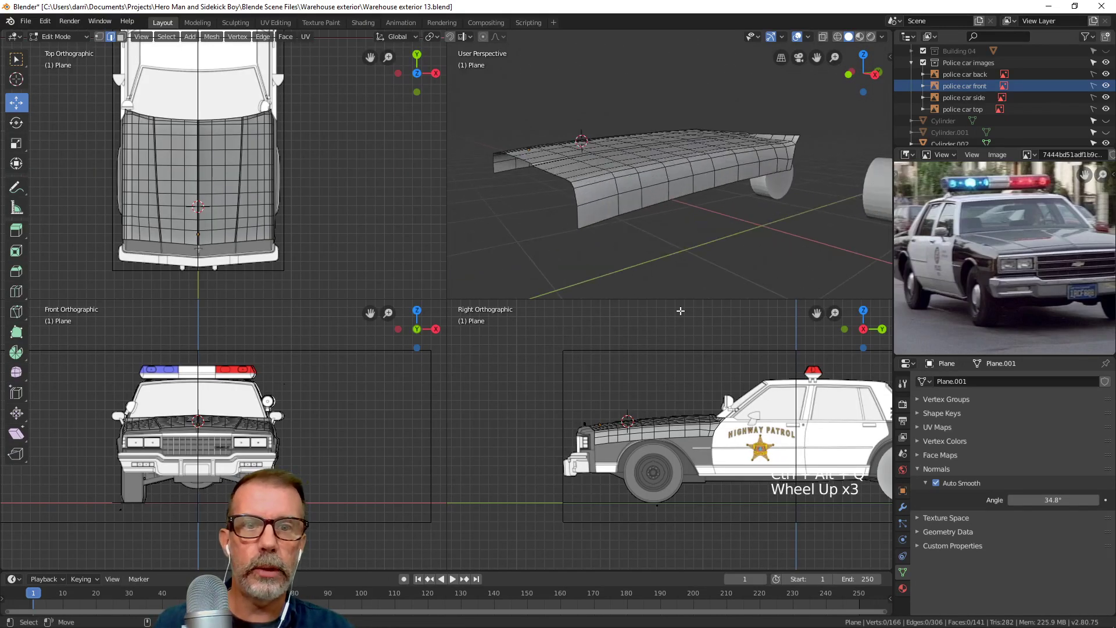
scroll(681, 424, up, 3)
shift+middle_drag(681, 425, 691, 419)
scroll(693, 418, up, 2)
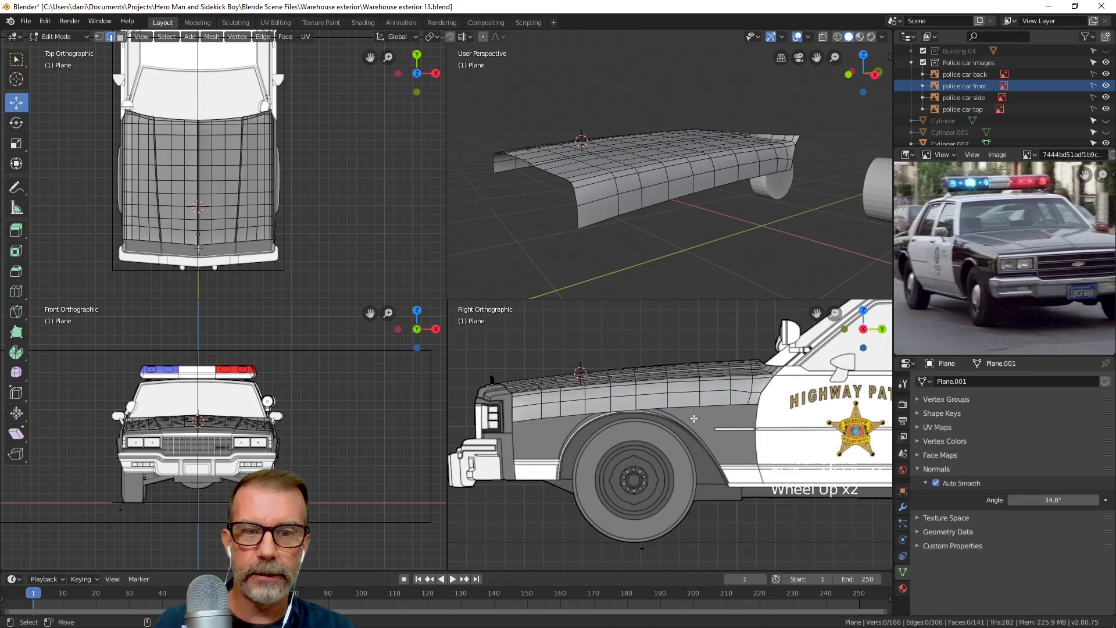
alt+click(691, 409)
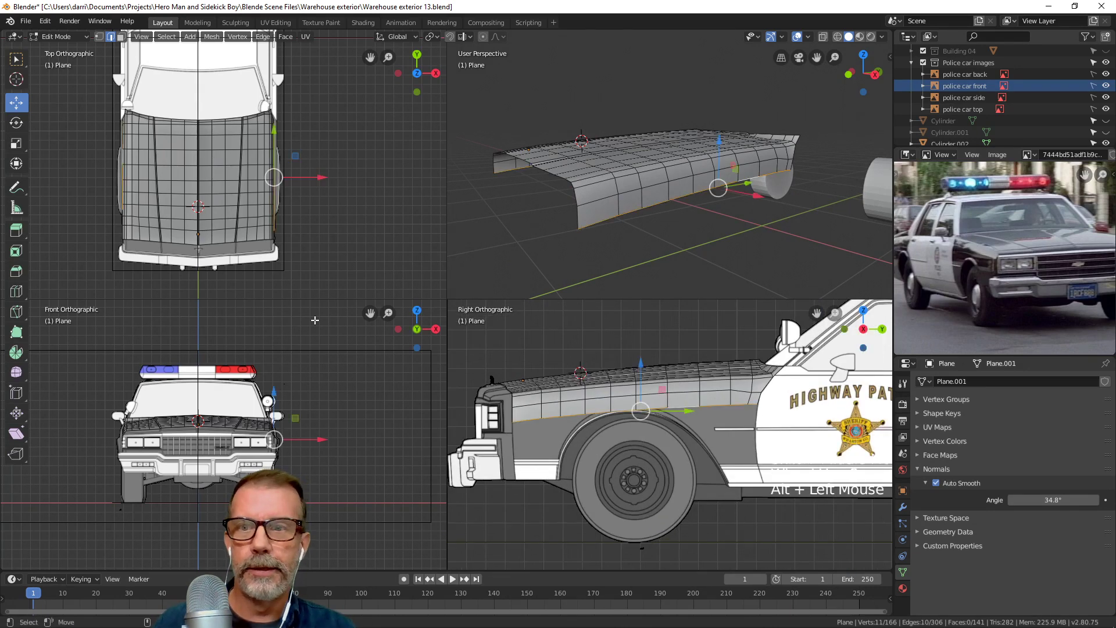
Examine the fender's bottom edge against the wheel arch and body outline in the front, top and side views.
scroll(325, 335, up, 4)
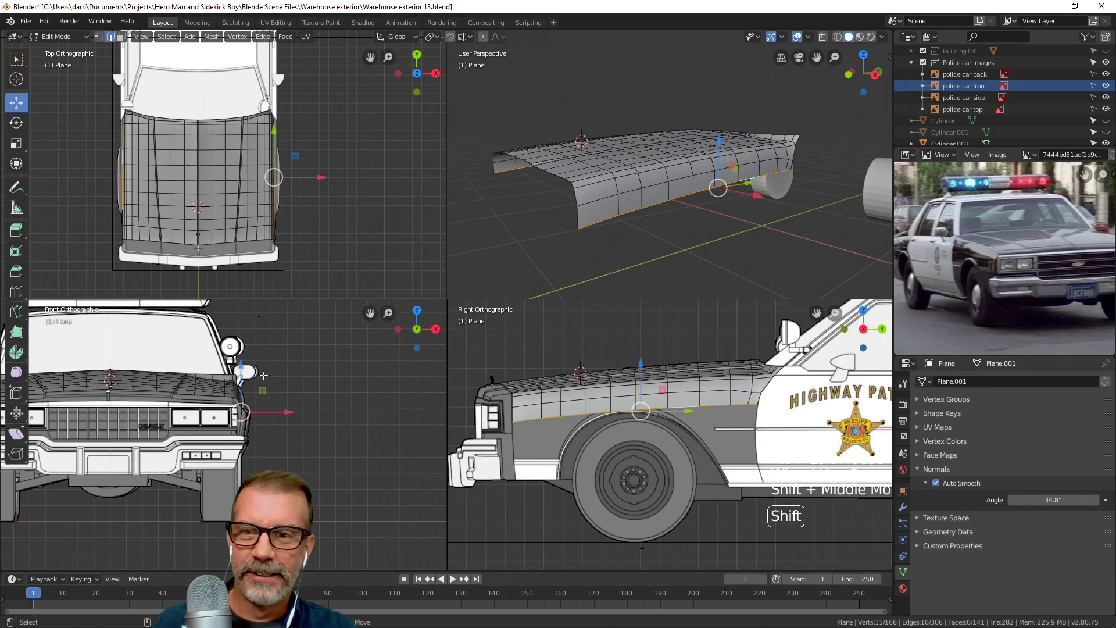
shift+middle_drag(317, 358, 302, 412)
scroll(232, 174, up, 2)
shift+middle_drag(233, 174, 201, 153)
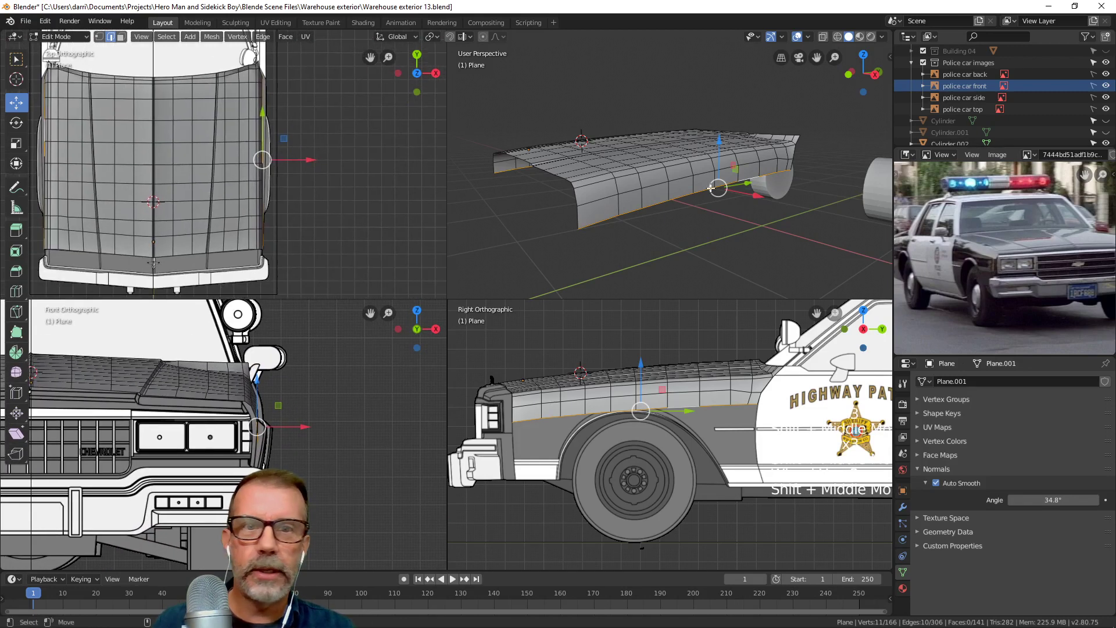
scroll(689, 429, up, 3)
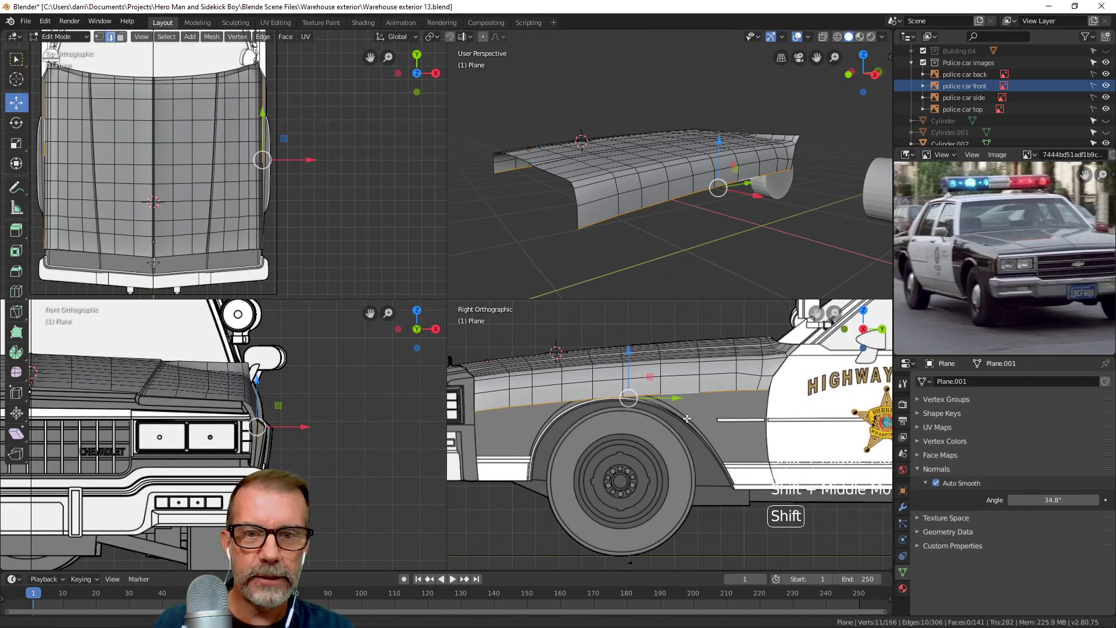
shift+scroll(687, 426, up, 2)
shift+scroll(687, 426, down, 2)
scroll(705, 393, down, 2)
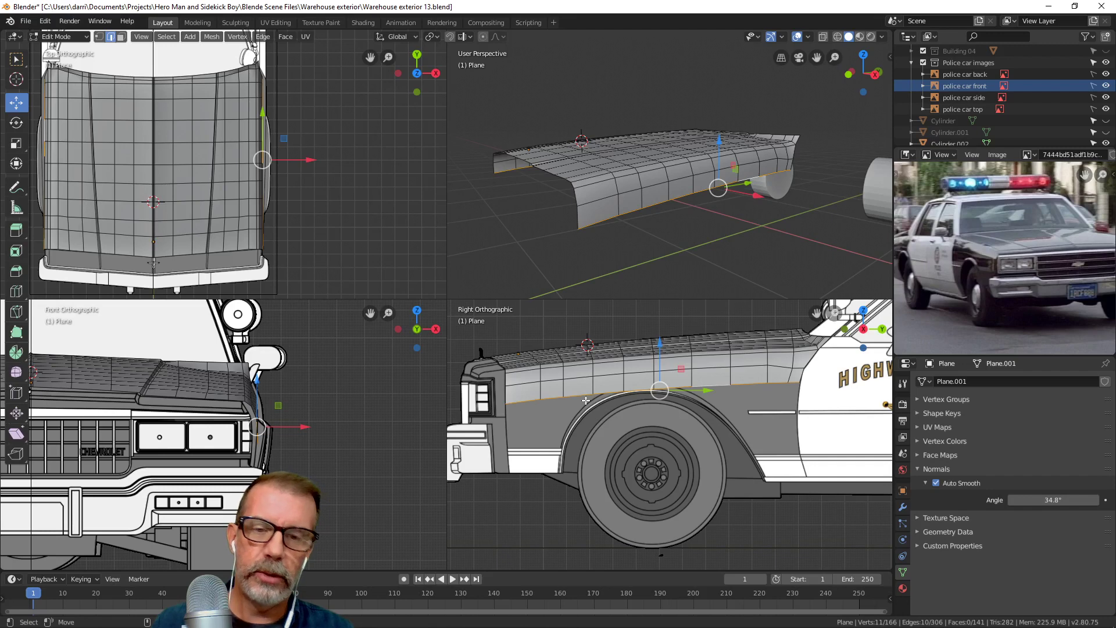
shift+middle_drag(726, 455, 717, 419)
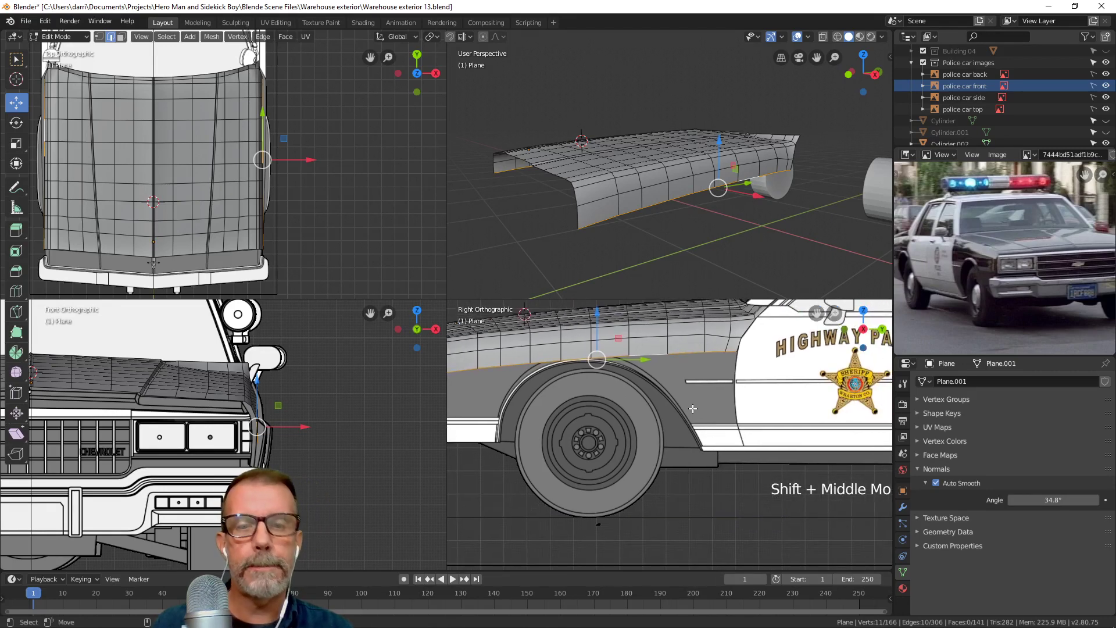
shift+middle_drag(625, 413, 687, 417)
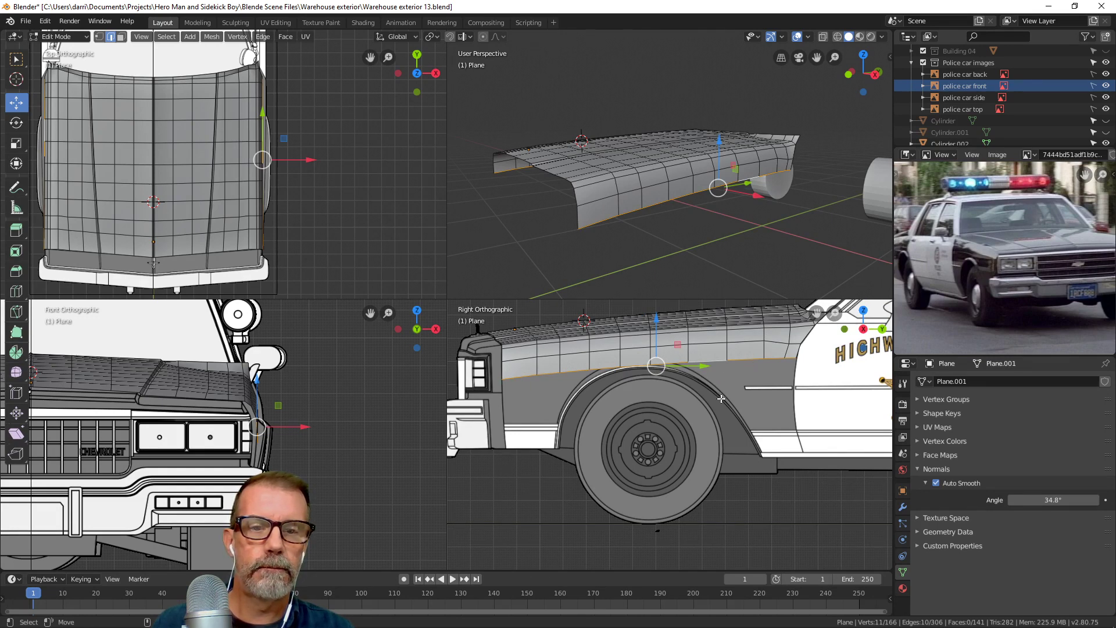
Select the fender's bottom edges behind and ahead of the wheel arch in the side view, leaving out those above the wheel.
scroll(752, 376, up, 2)
shift+middle_drag(752, 376, 754, 385)
click(749, 396)
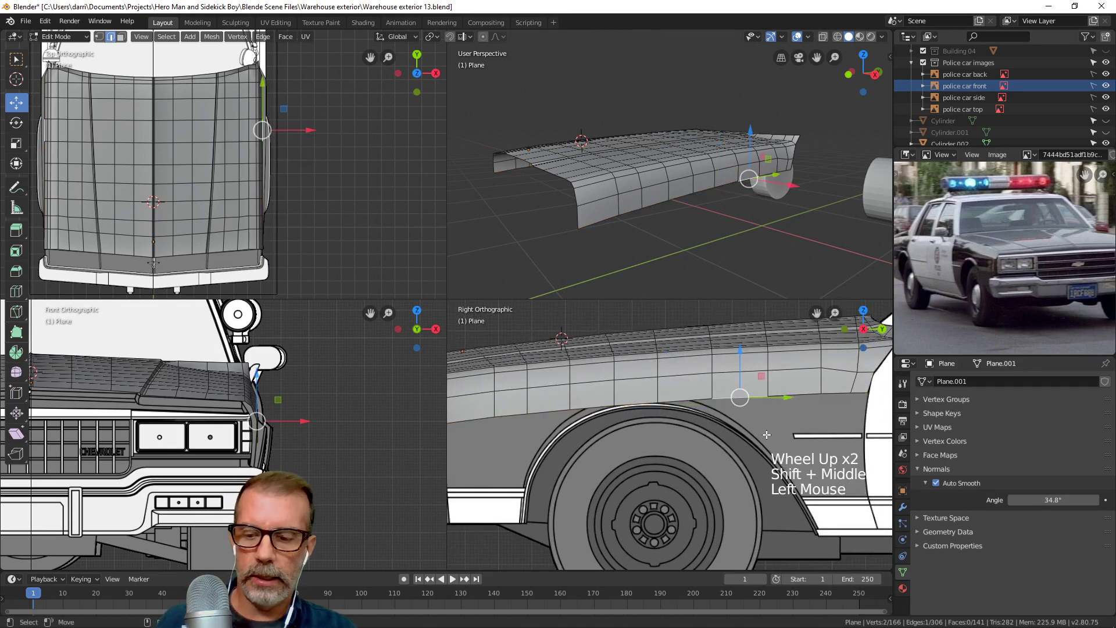
shift+click(793, 396)
shift+click(835, 394)
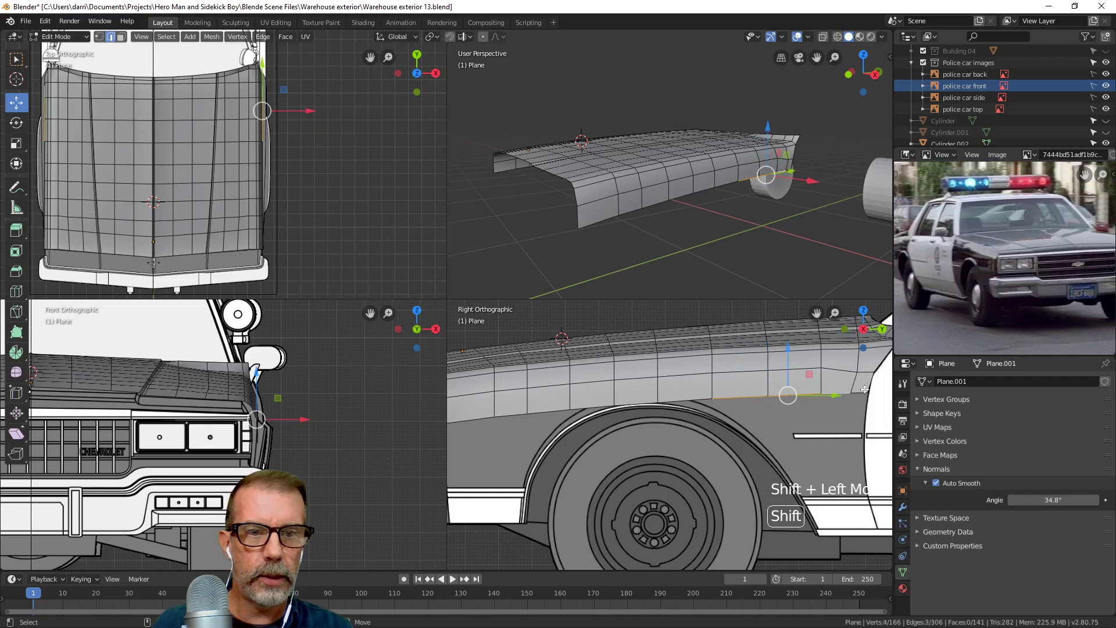
shift+click(859, 392)
shift+click(546, 411)
shift+click(511, 413)
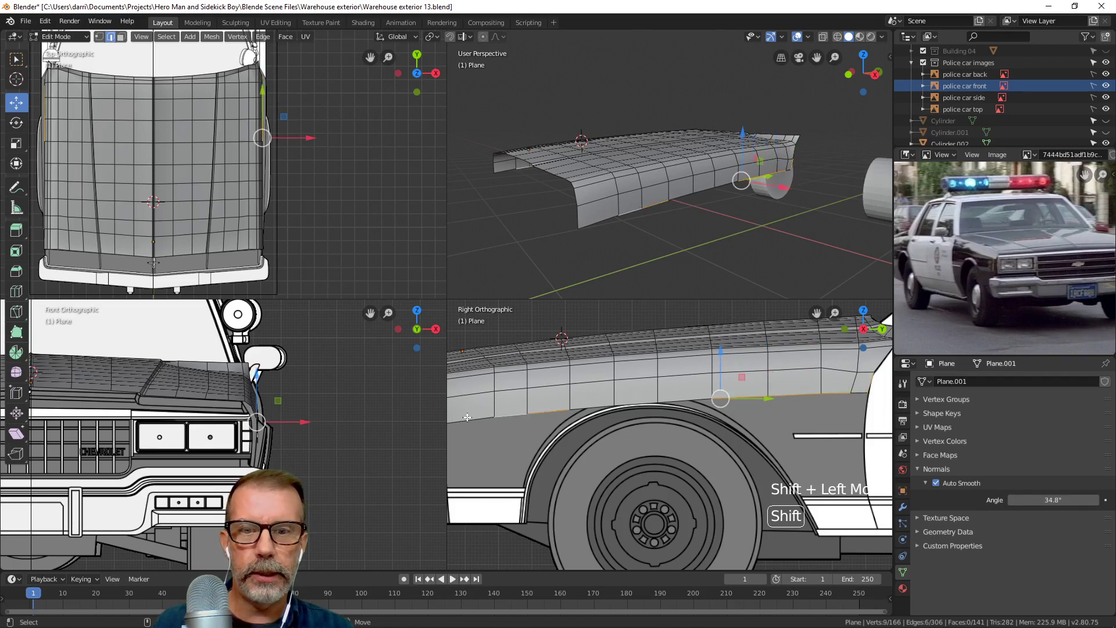
shift+click(587, 409)
shift+middle_drag(575, 440, 718, 405)
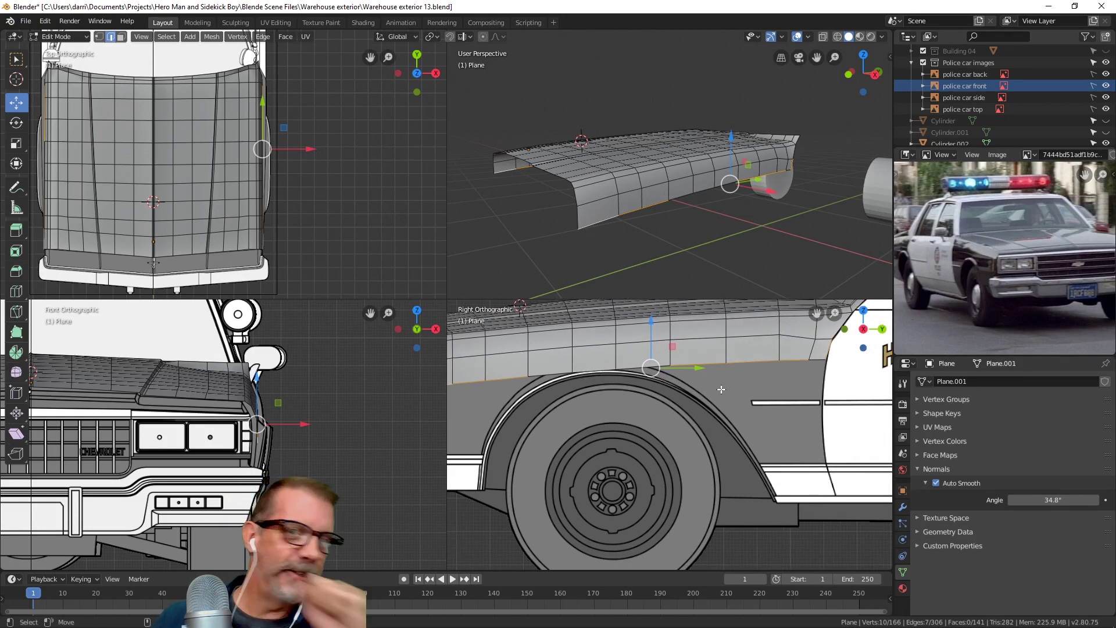
key(e)
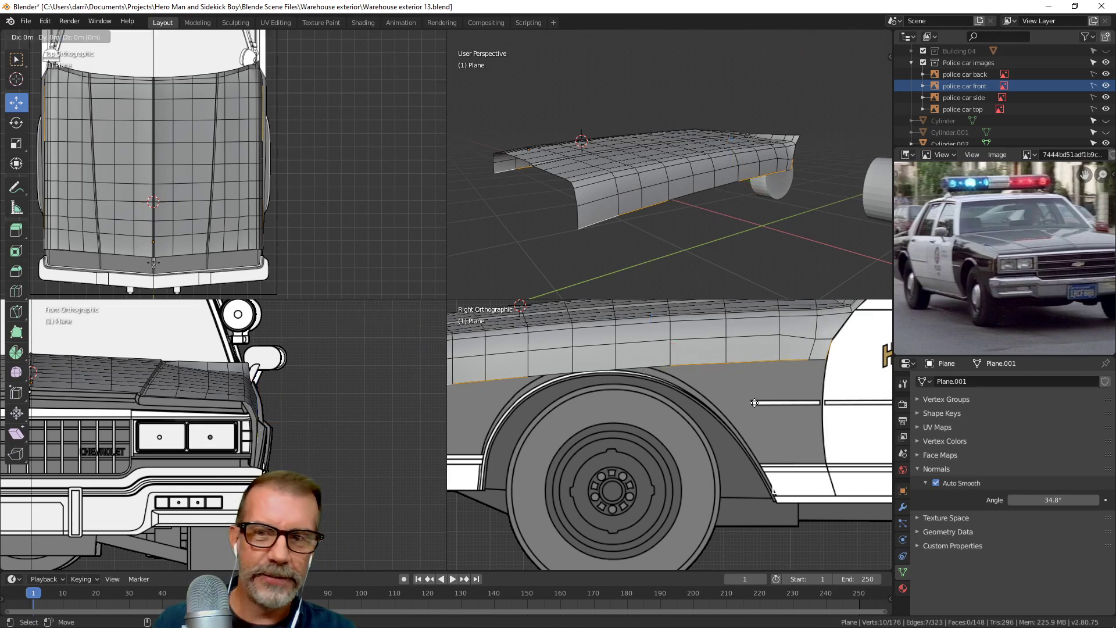
right_click(761, 431)
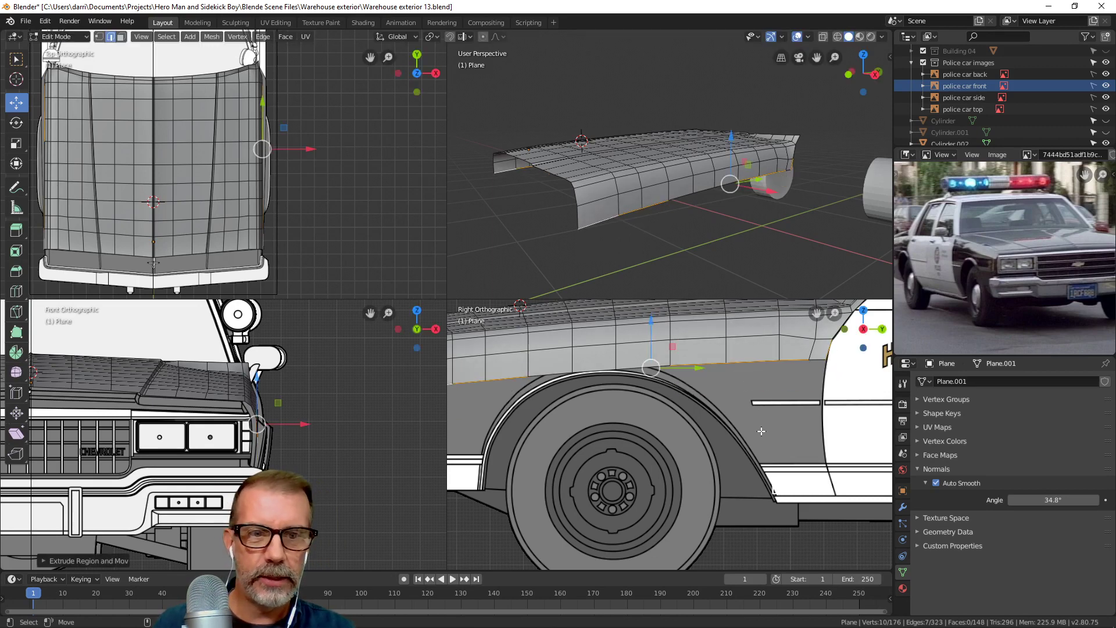
key(ctrl+z)
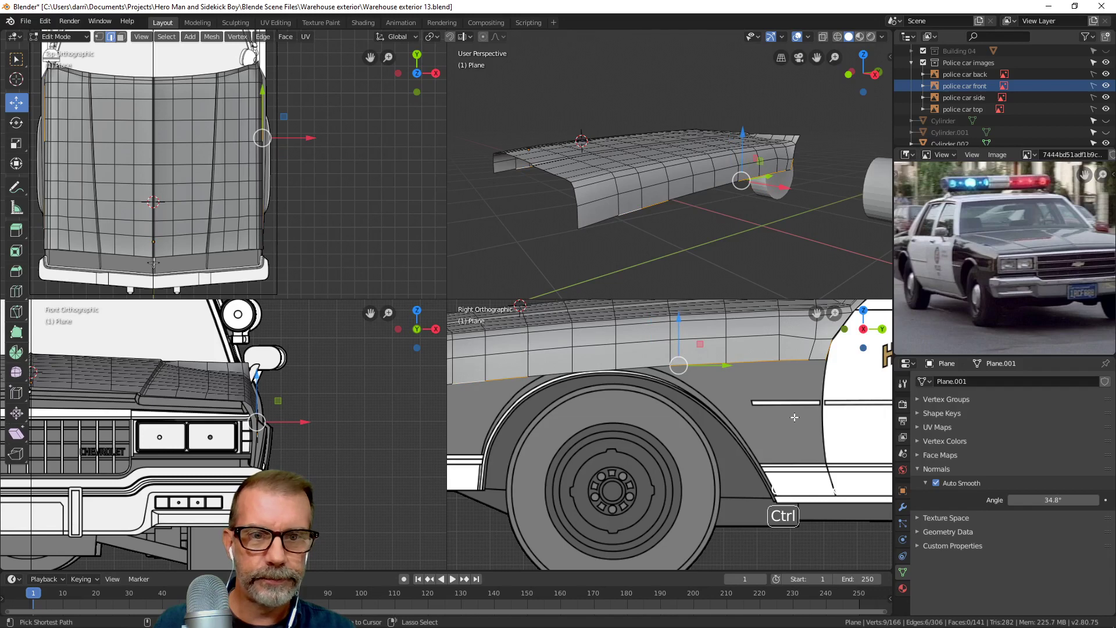
Try to extrude the bottom edges beside the wheel arch, without the frontmost one, down to the side stripe, and undo it.
shift+click(836, 370)
shift+click(819, 365)
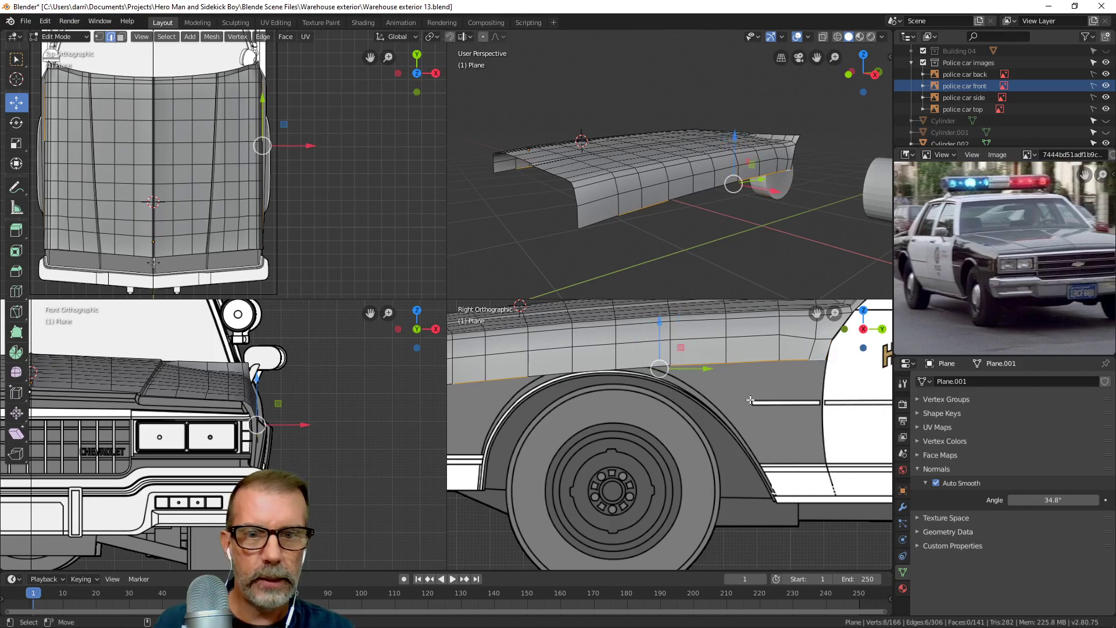
shift+middle_drag(819, 365, 866, 372)
scroll(727, 371, down, 1)
shift+middle_drag(728, 372, 715, 376)
key(e)
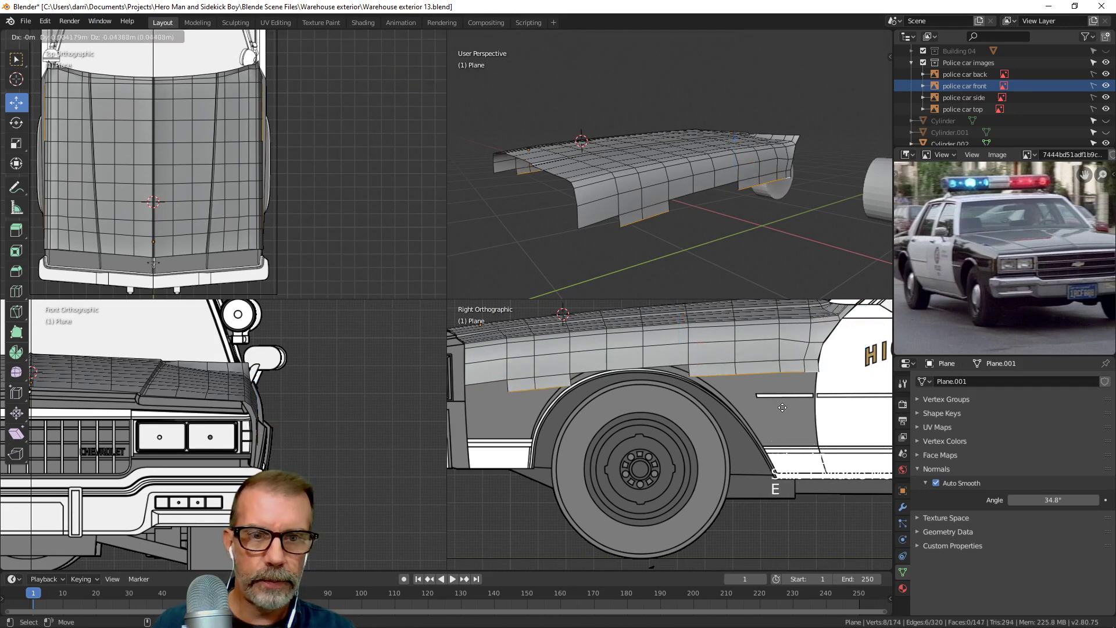
click(778, 426)
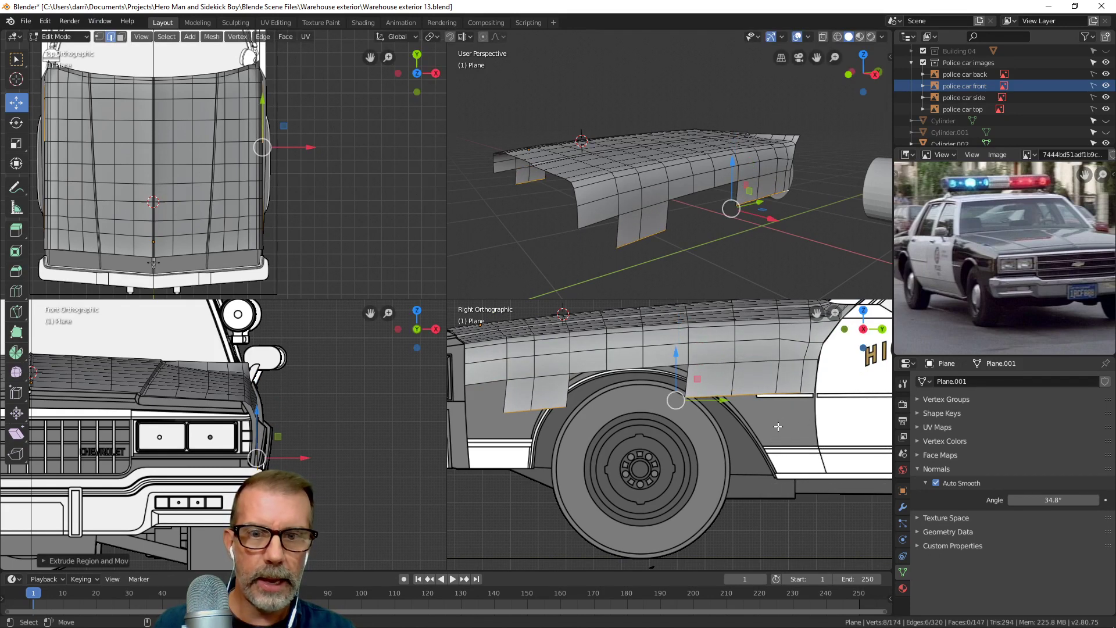
key(ctrl+z)
key(ctrl+z)
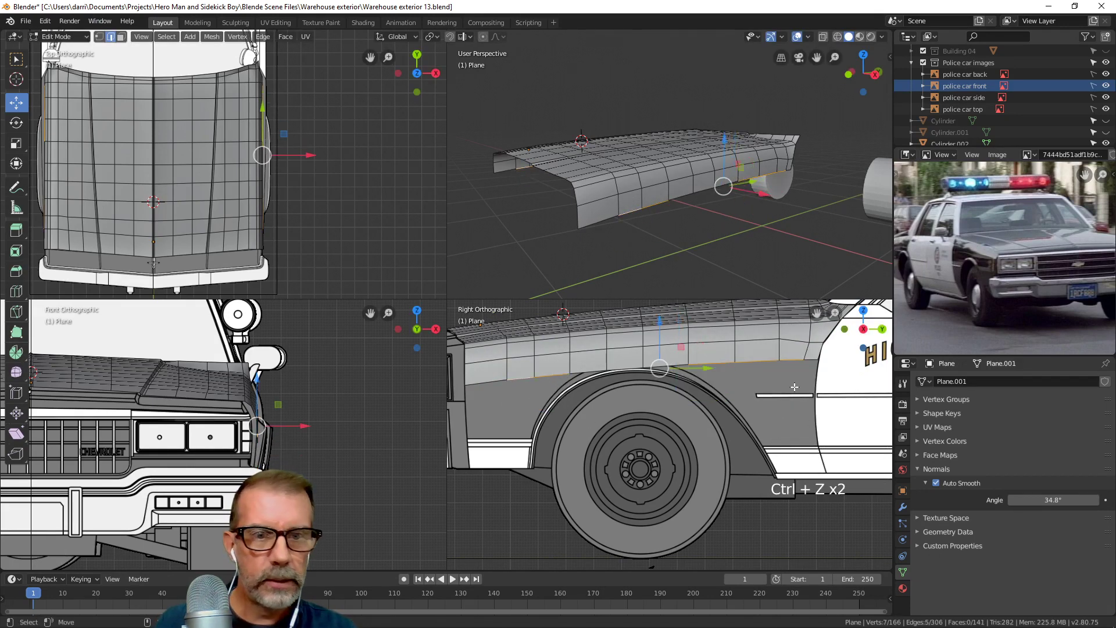
Add the front bottom edges to the selection, extrude the edges beside the wheel arch down to the side stripe, and shift them slightly outward.
shift+click(551, 400)
shift+click(494, 381)
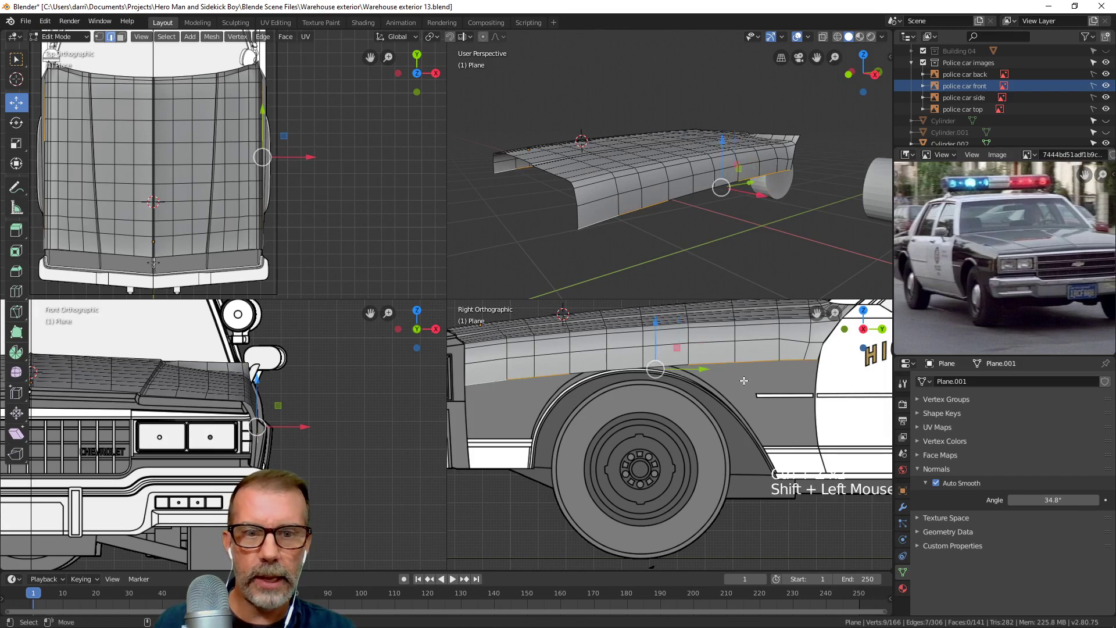
key(e)
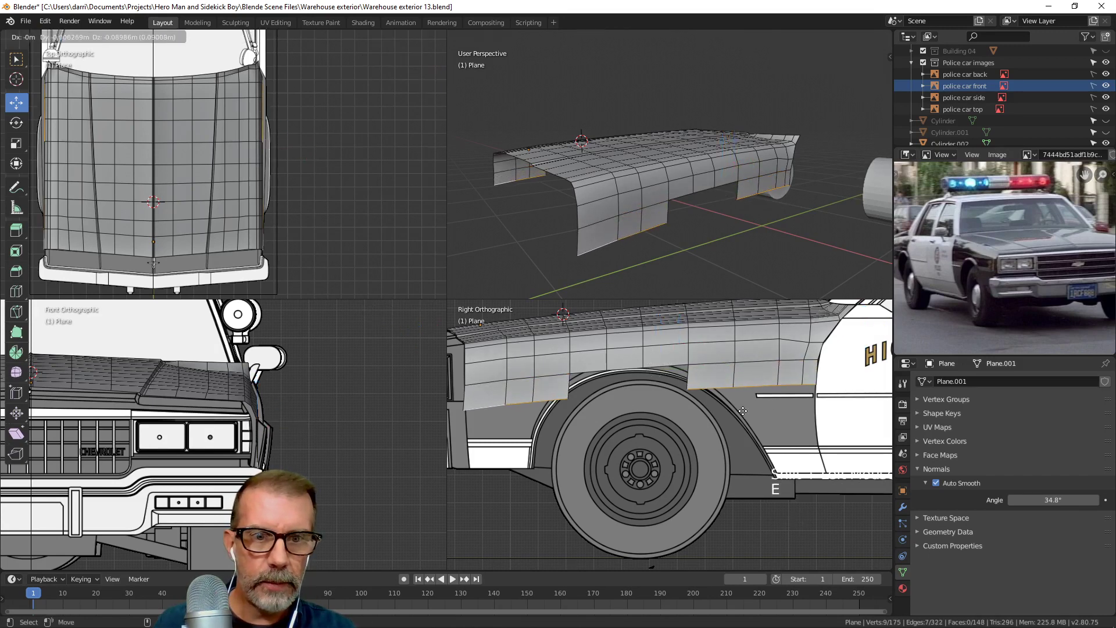
click(740, 419)
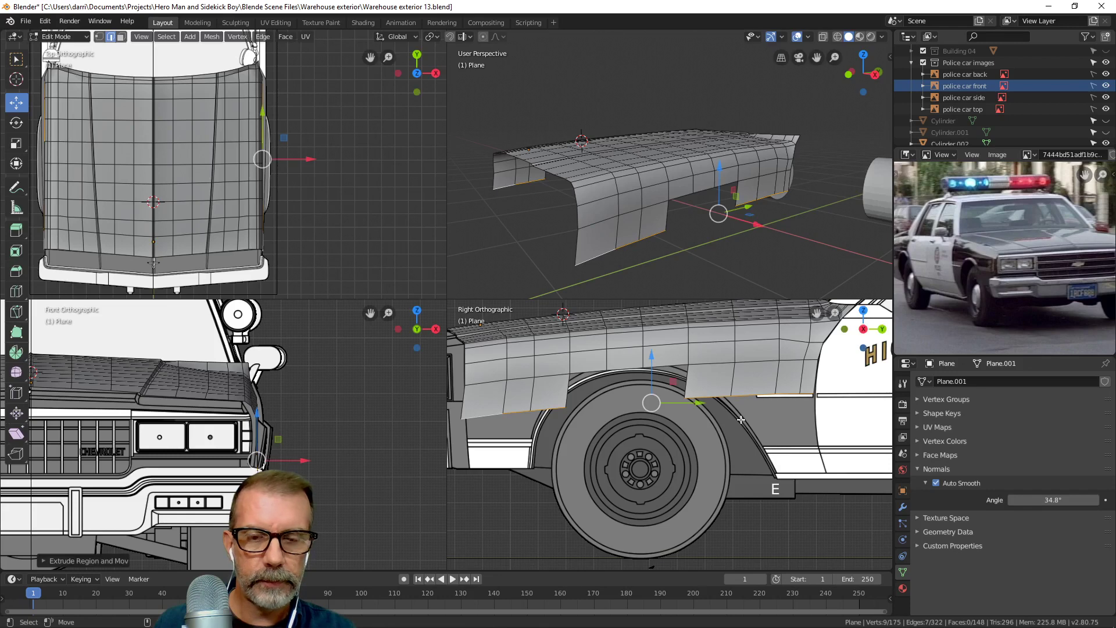
scroll(594, 458, up, 2)
shift+middle_drag(594, 458, 616, 482)
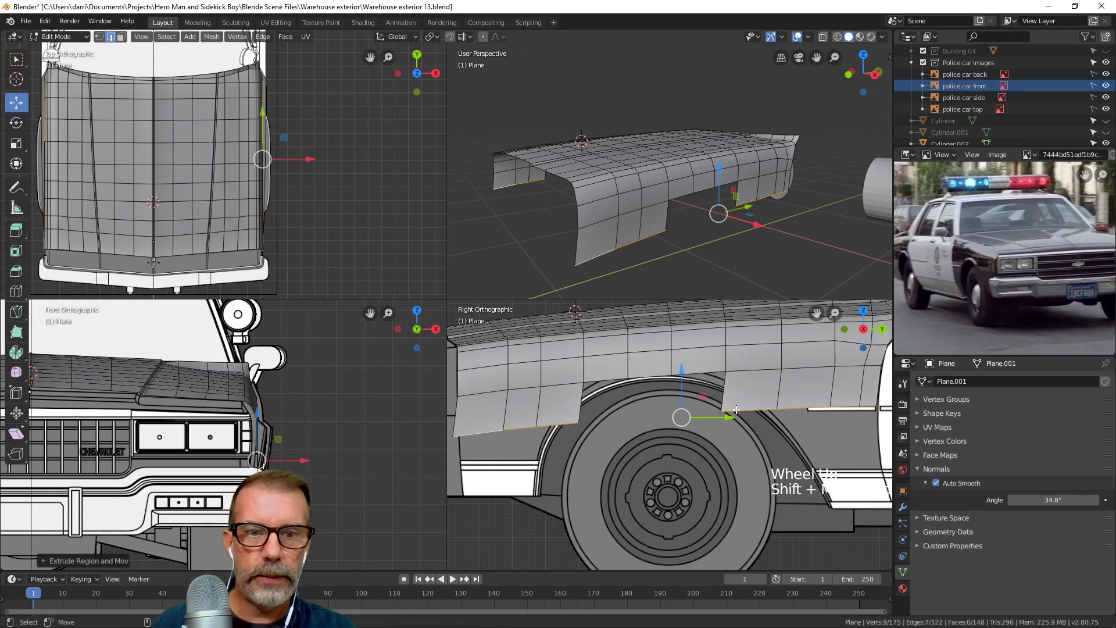
scroll(755, 387, up, 1)
scroll(756, 387, up, 1)
shift+middle_drag(756, 387, 660, 414)
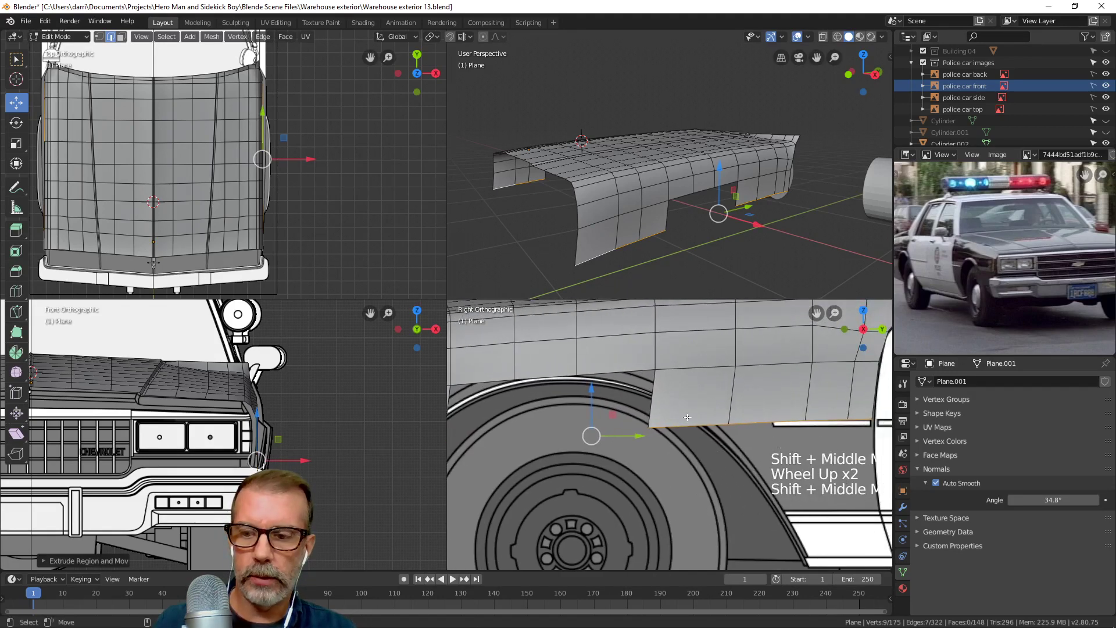
drag(308, 460, 310, 461)
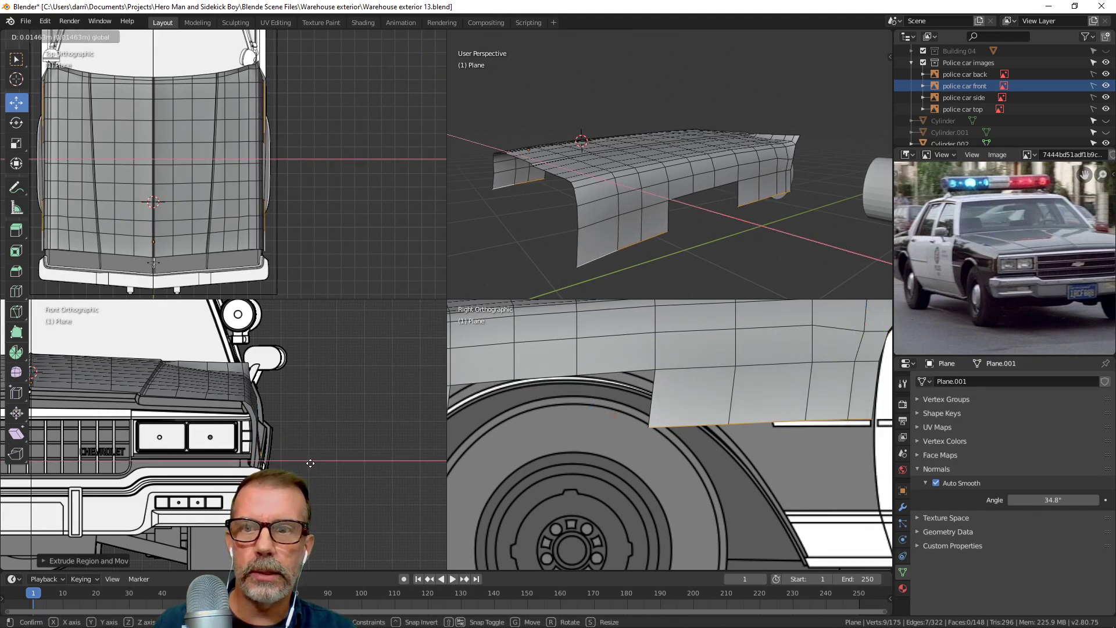
click(311, 463)
Move the two fender vertices ahead of the wheel onto the wheel arch outline in the side view.
shift+middle_drag(559, 254, 611, 169)
scroll(546, 424, down, 4)
shift+middle_drag(546, 424, 670, 391)
scroll(651, 371, up, 2)
key(1)
click(608, 373)
scroll(608, 374, up, 2)
key(g)
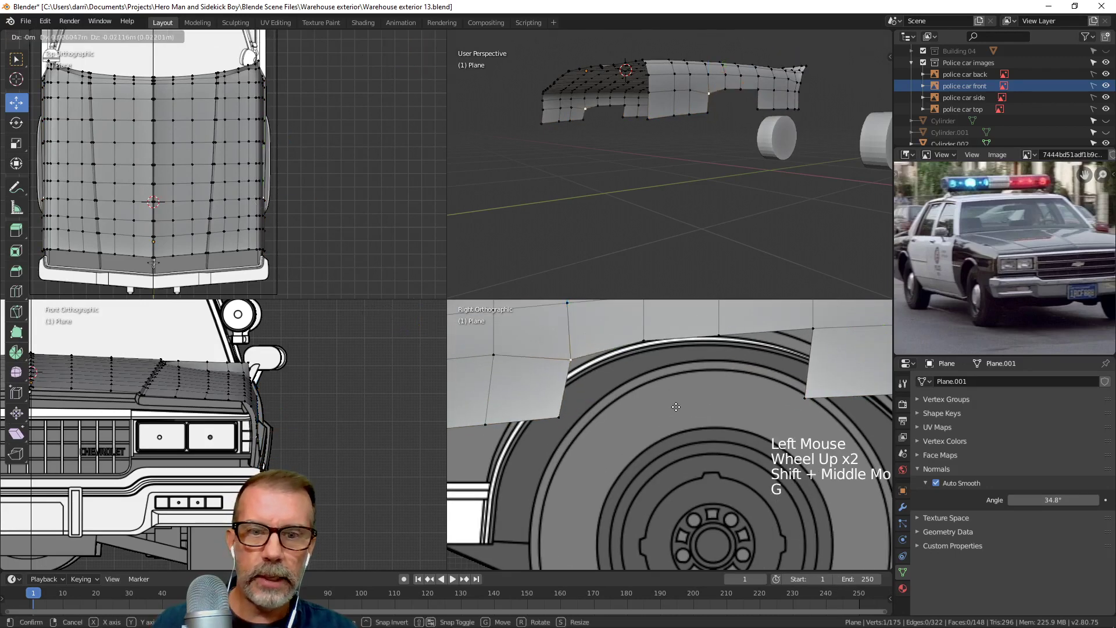
click(591, 416)
click(587, 442)
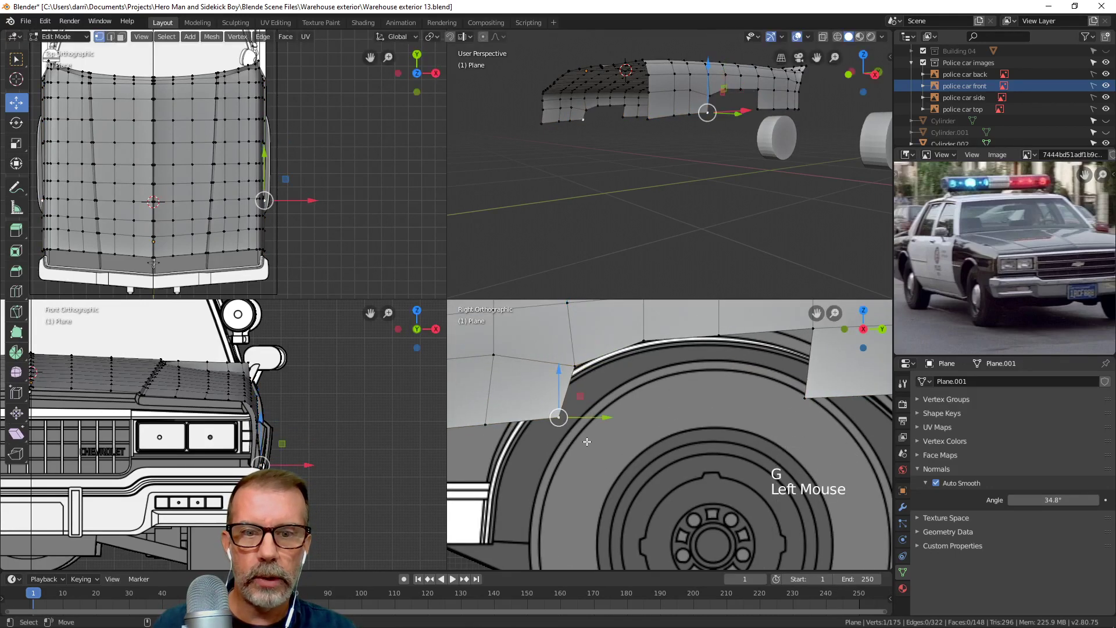
key(g)
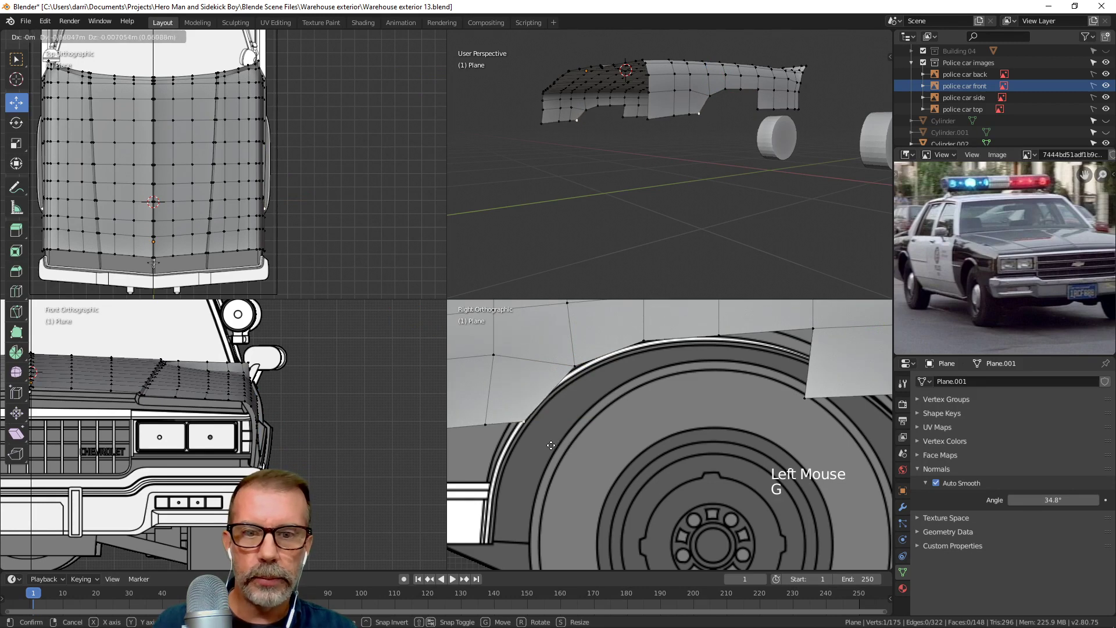
click(549, 443)
Move the fender vertices behind the wheel onto the rear wheel arch curve, with the lower one level with the side stripe.
scroll(581, 442, down, 2)
mouse_move(669, 383)
shift+middle_down()
mouse_move(703, 349)
mouse_move(660, 363)
shift+middle_up()
click(707, 343)
key(g)
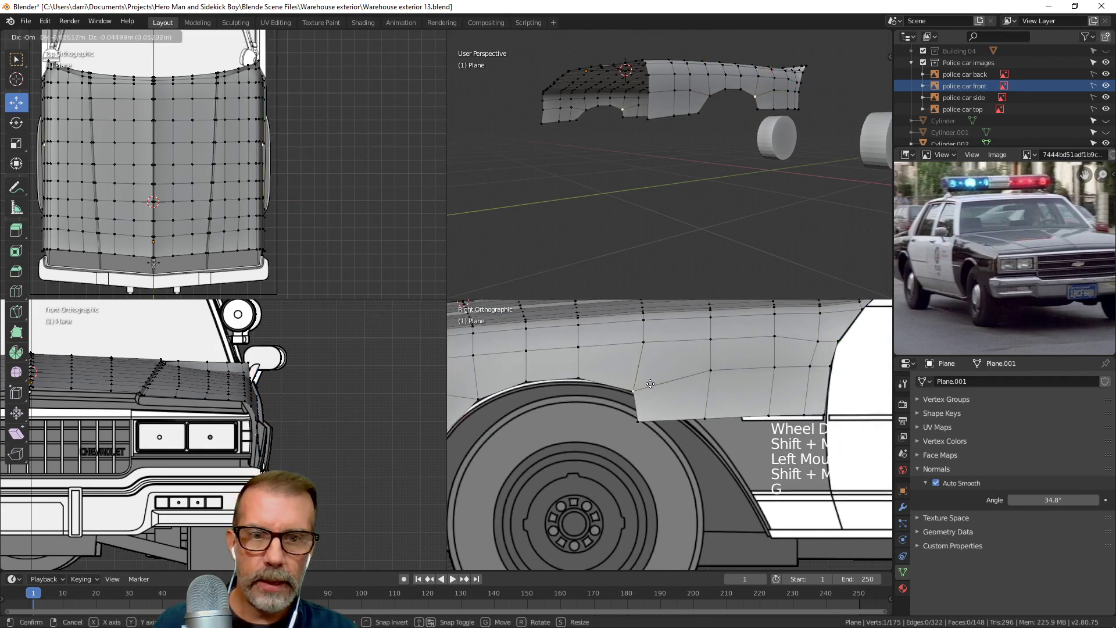
click(664, 451)
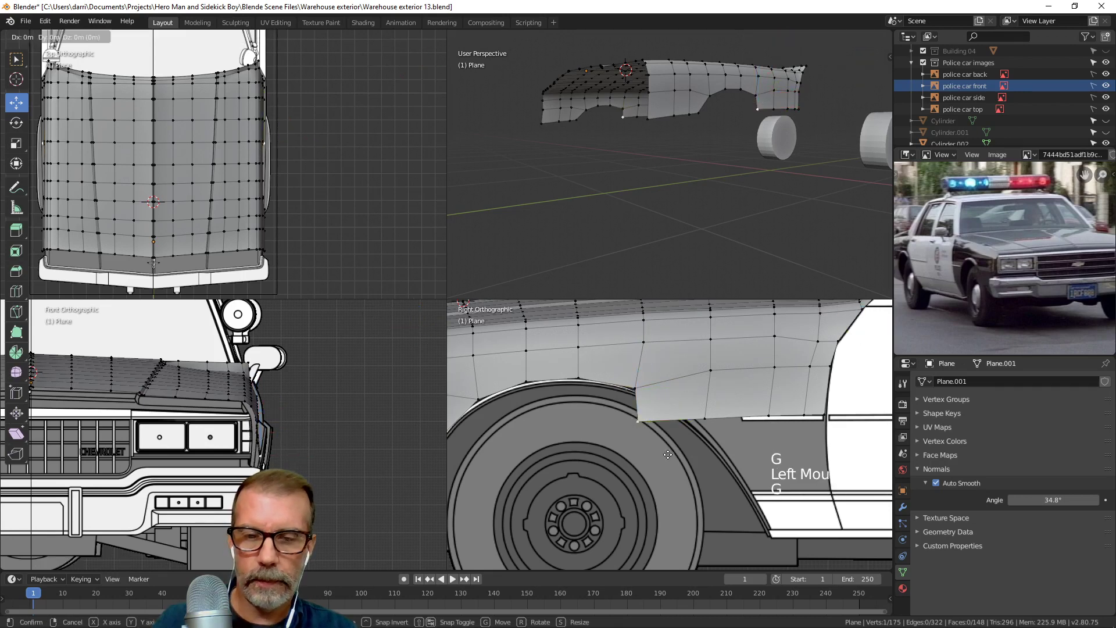
key(g)
click(701, 444)
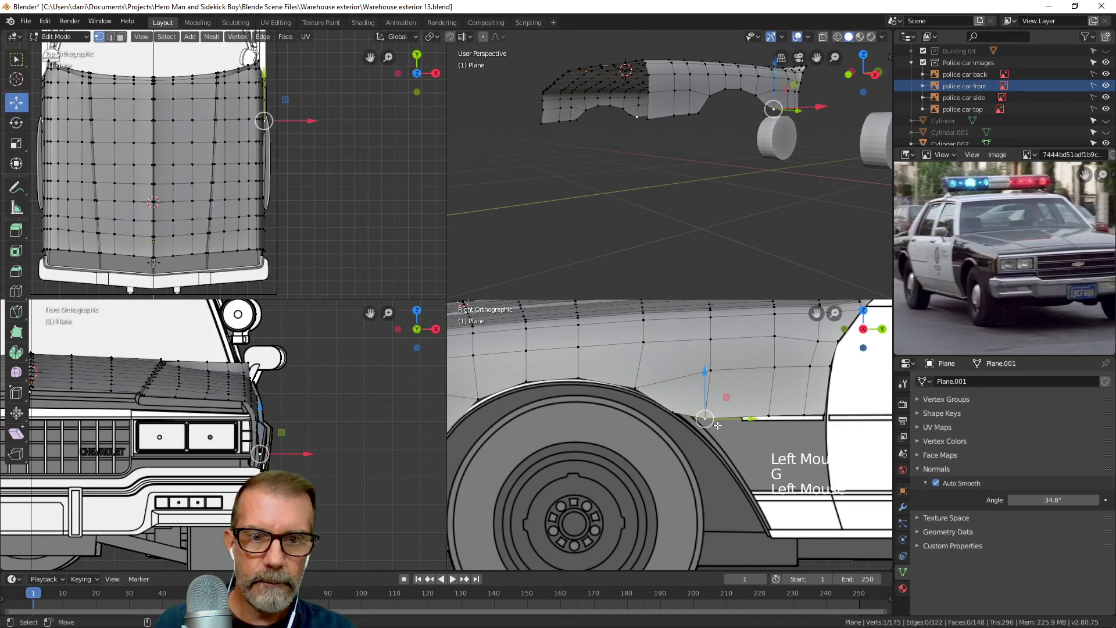
key(g)
click(734, 435)
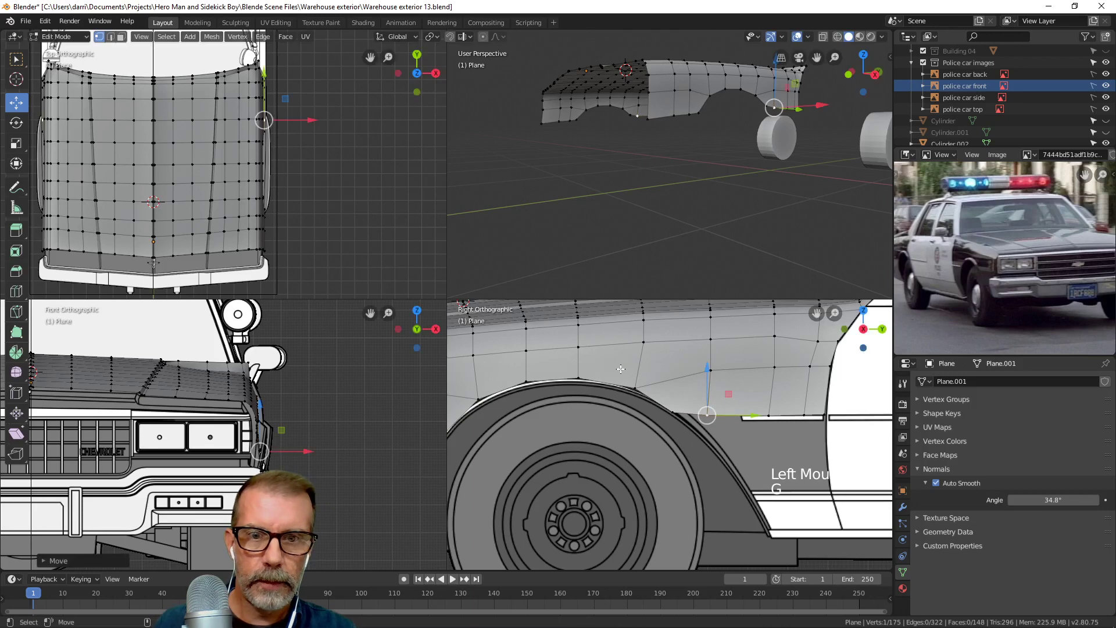
Examine the fender's shape around the wheel arch in Object Mode and return to Edit Mode.
scroll(735, 436, down, 2)
shift+middle_drag(734, 435, 615, 352)
scroll(567, 352, up, 3)
scroll(570, 349, down, 2)
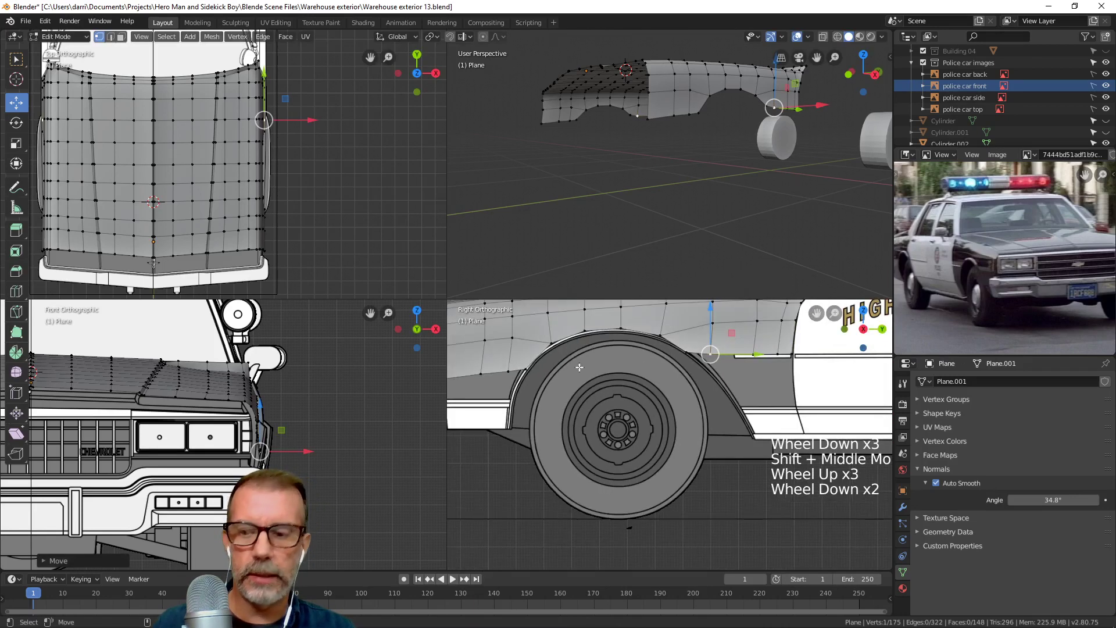
key(Tab)
middle_drag(600, 186, 648, 147)
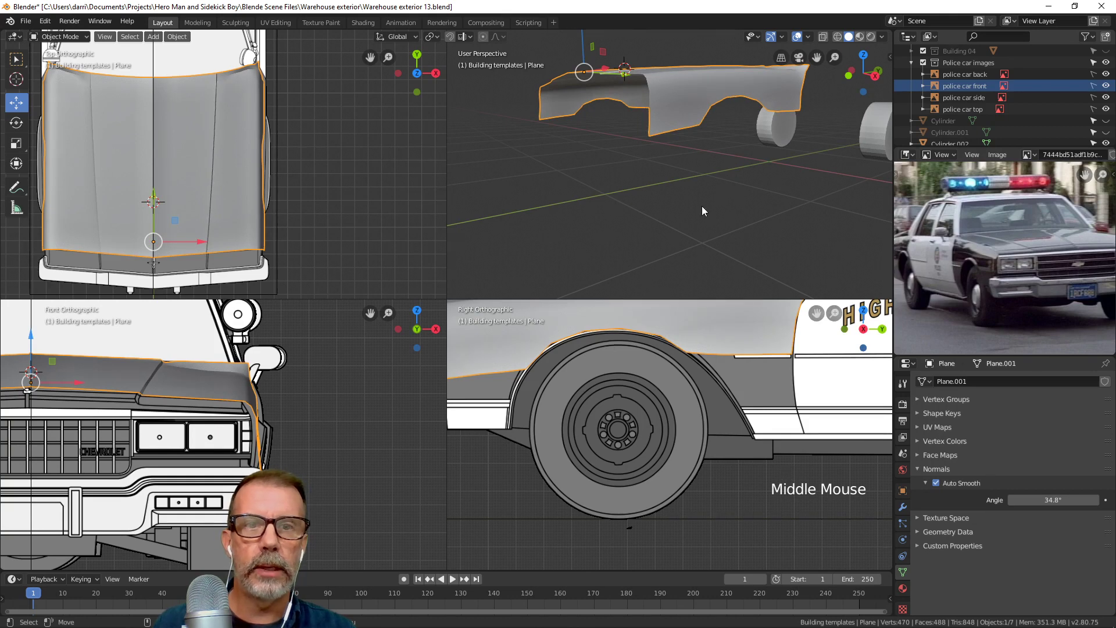
key(Tab)
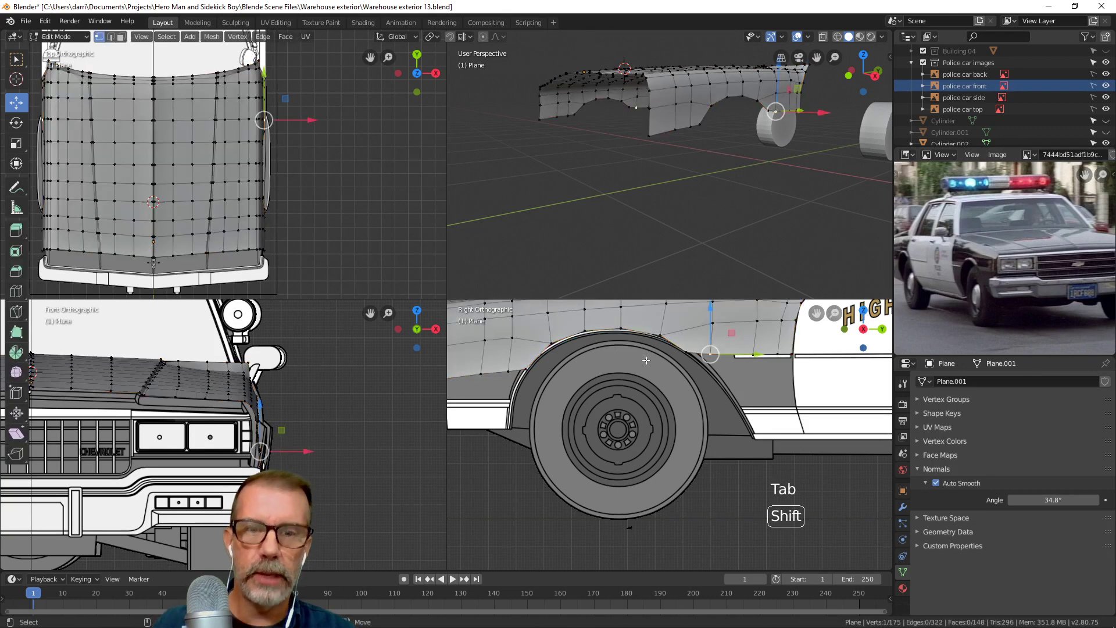
Undo the wheel arch vertex moves and the extrusion beside the arch, back to the unextruded bottom edge.
shift+middle_drag(669, 404, 683, 433)
key(ctrl+z)
key(ctrl+z)
key(ctrl+z)
key(ctrl+z)
key(ctrl+z)
key(ctrl+z)
key(ctrl+z)
key(ctrl+z)
key(ctrl+z)
key(ctrl+z)
key(ctrl+z)
key(ctrl+z)
key(ctrl+z)
key(ctrl+z)
key(ctrl+z)
key(ctrl+z)
key(ctrl+z)
key(ctrl+z)
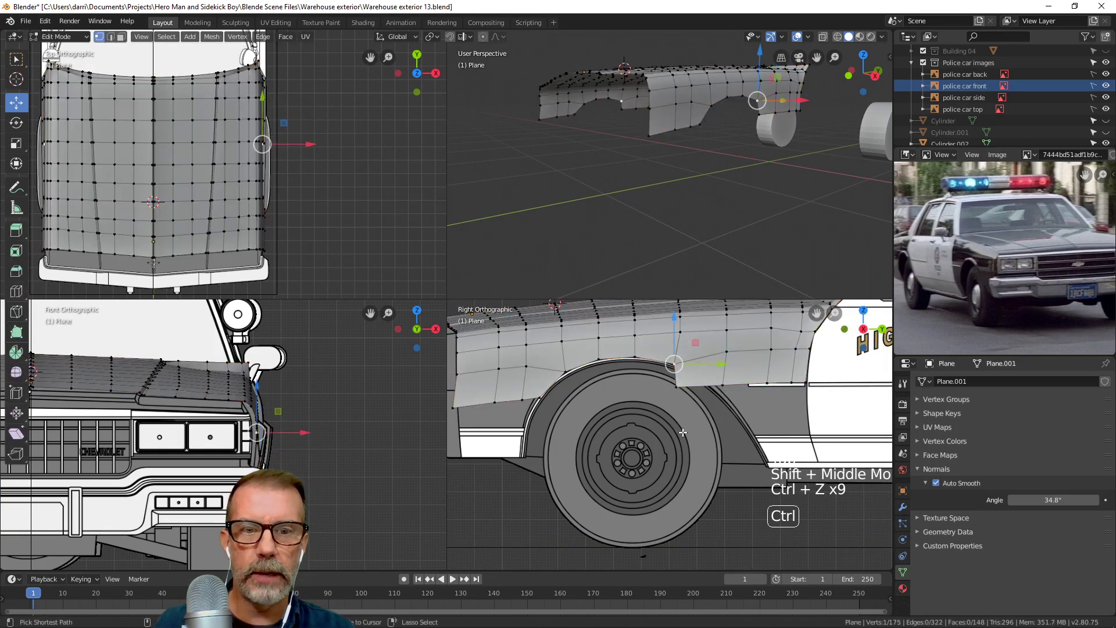
key(ctrl+z)
key(ctrl+z)
key(ctrl+z)
key(ctrl+z)
key(ctrl+z)
key(ctrl+z)
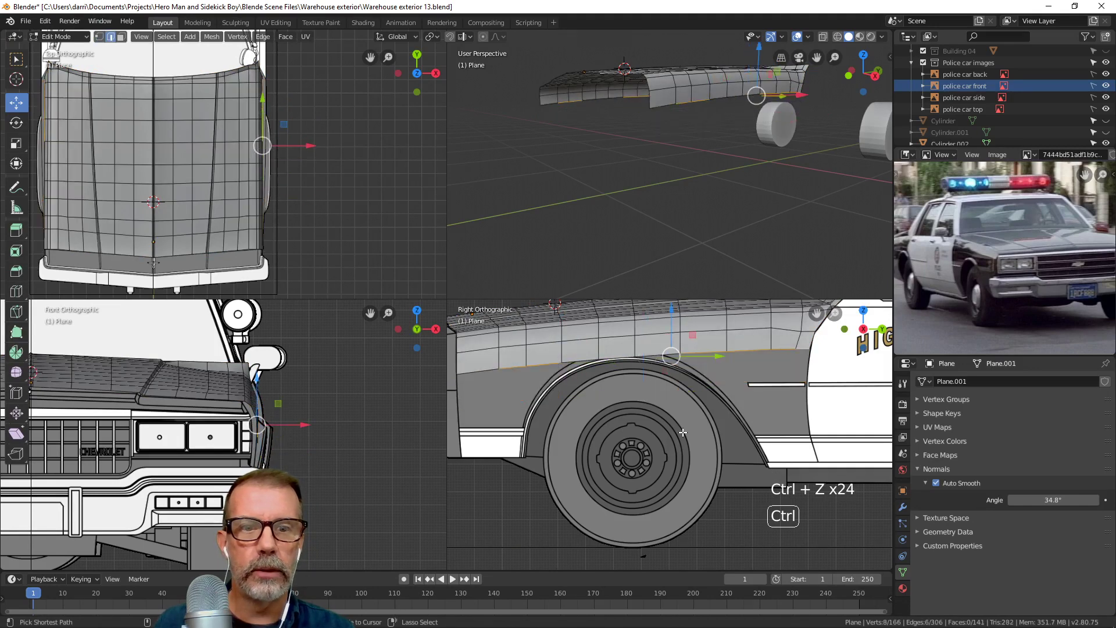
Select the fender's whole bottom edge loop and extrude it down to the side stripe across the wheel, using wireframe shading.
scroll(670, 381, up, 2)
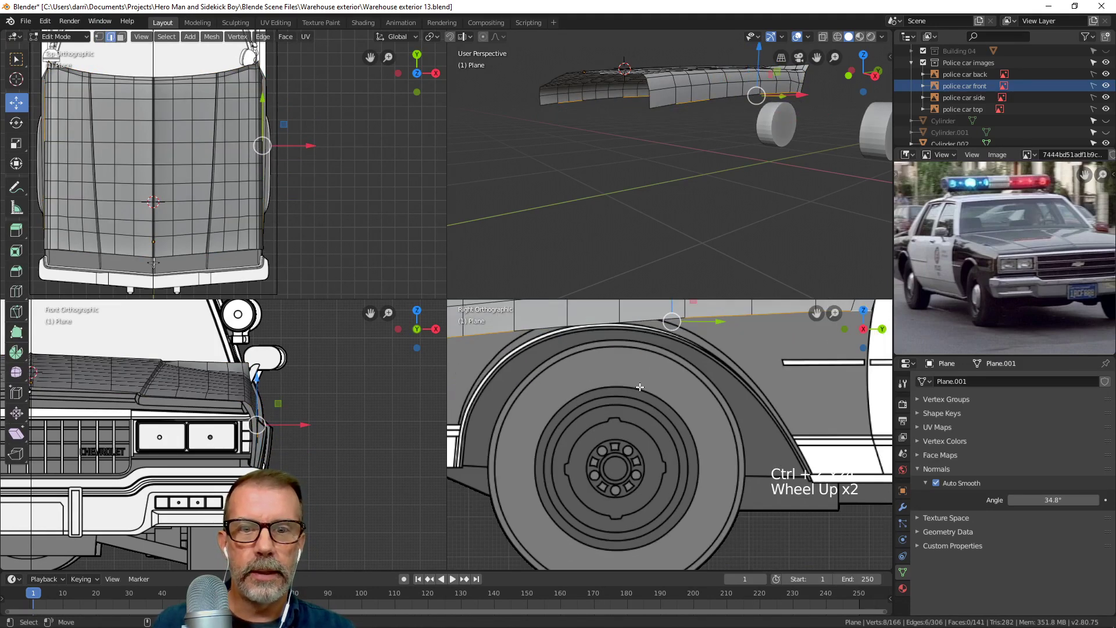
scroll(670, 382, down, 2)
key(alt+a)
shift+middle_drag(738, 388, 757, 401)
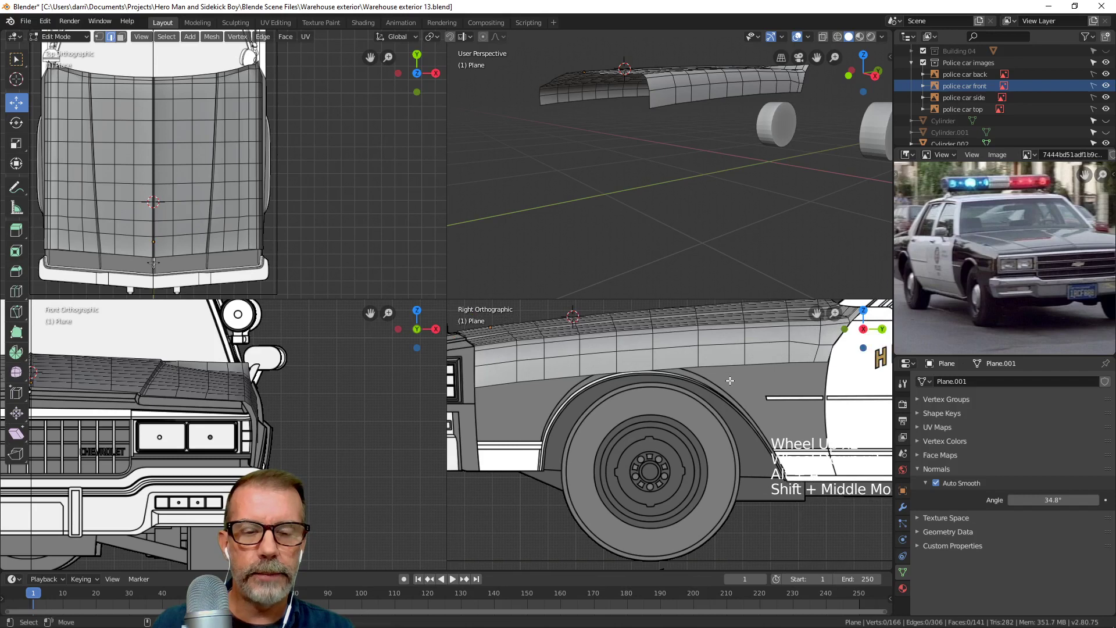
alt+click(724, 364)
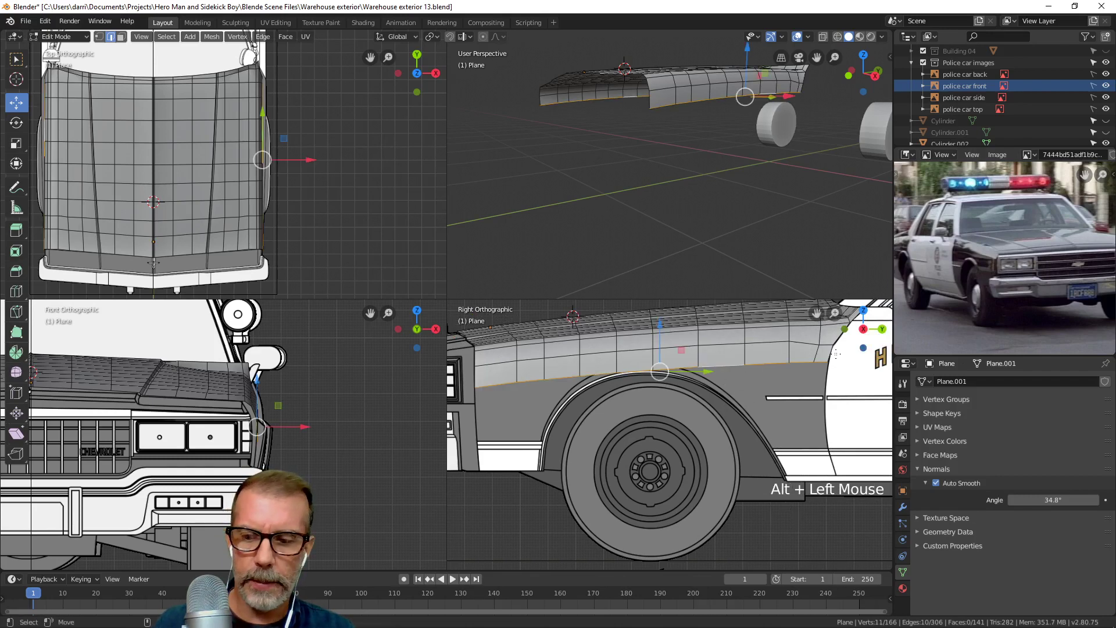
key(z)
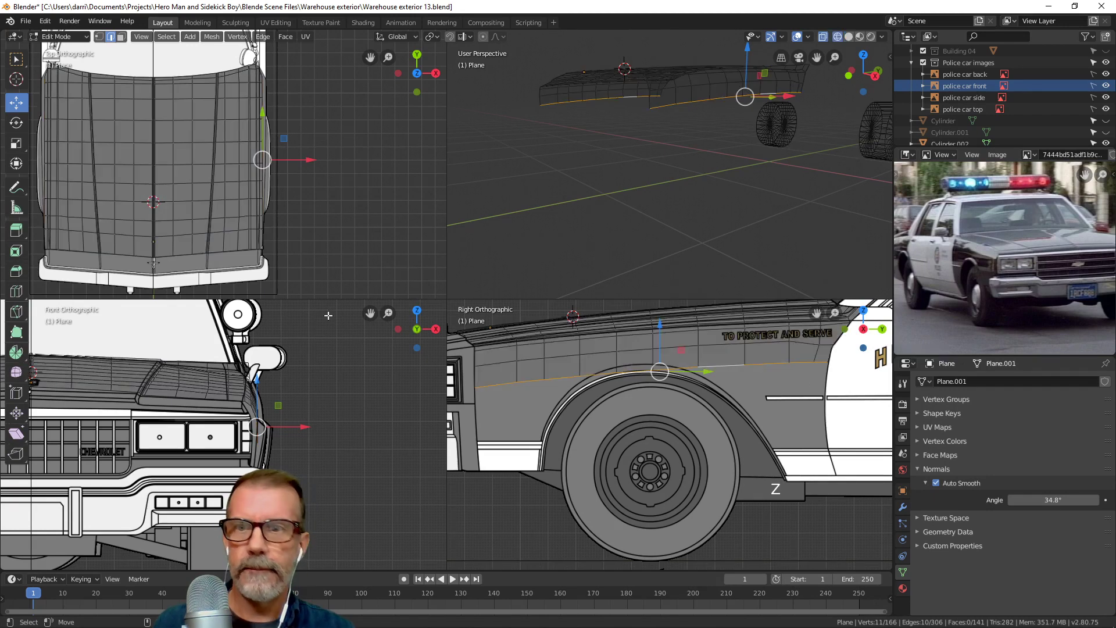
shift+middle_drag(581, 414, 678, 416)
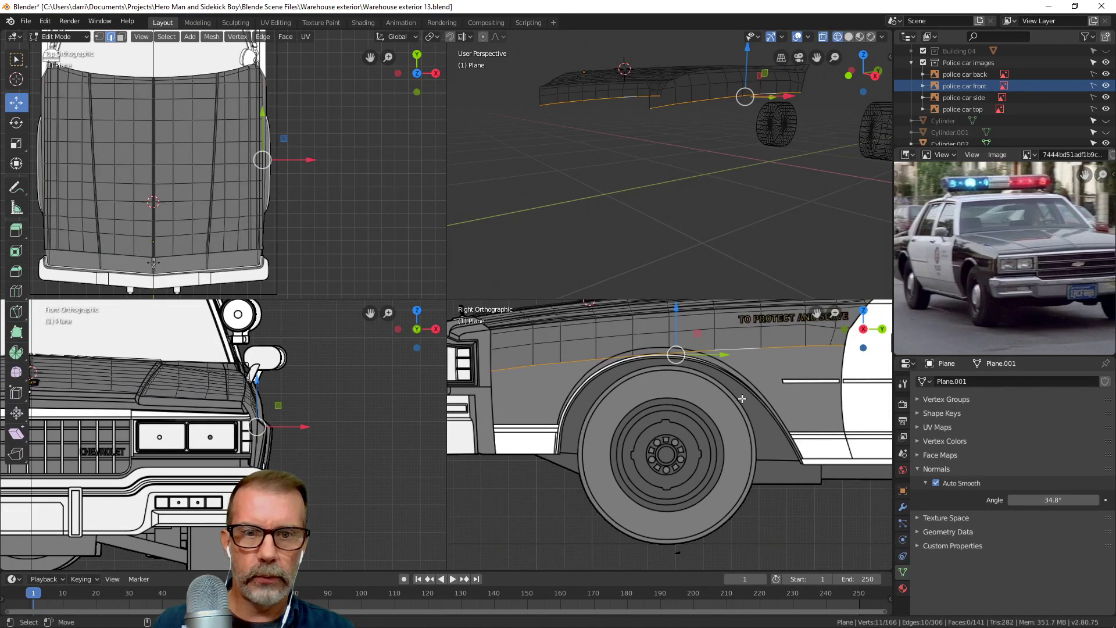
key(e)
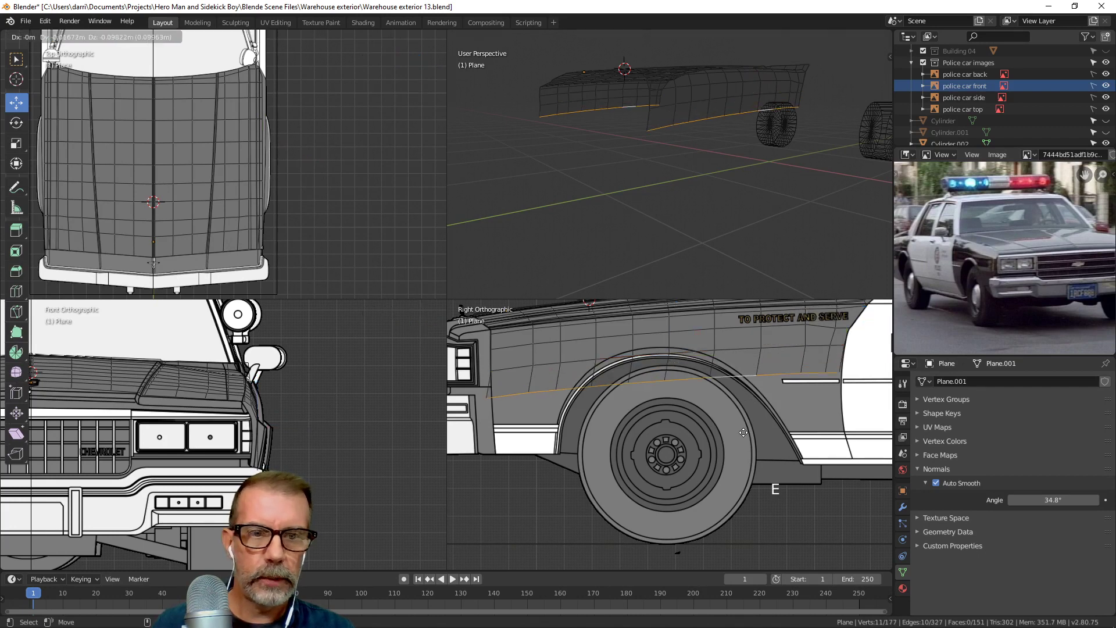
click(745, 440)
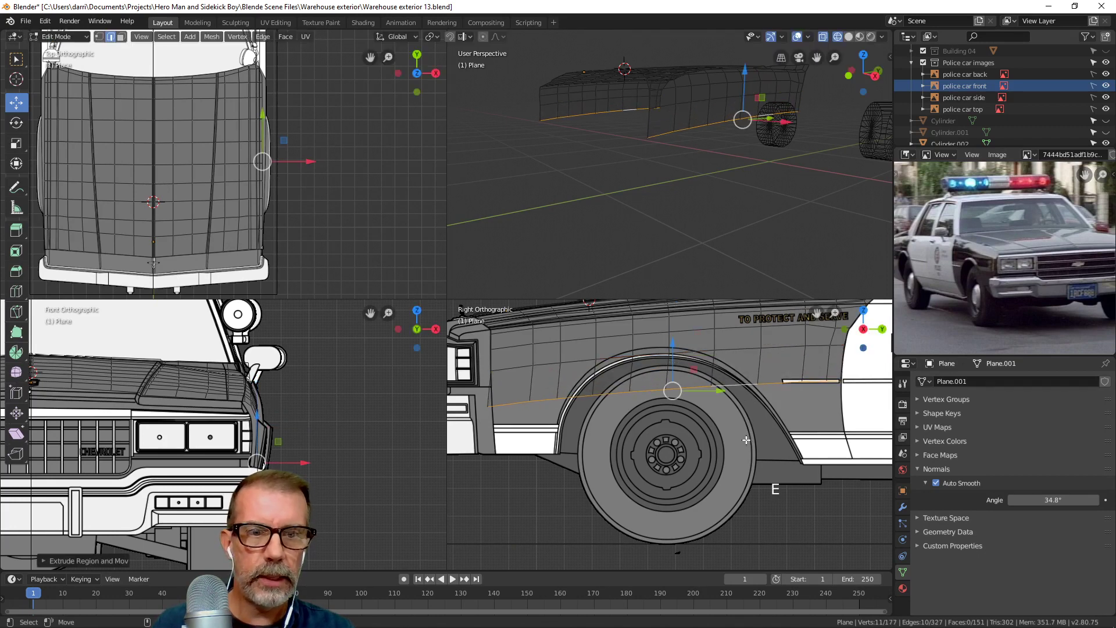
Scale the extruded bottom edge loop along Z to flatten its slope, and raise it level with the side stripe.
key(s)
key(z)
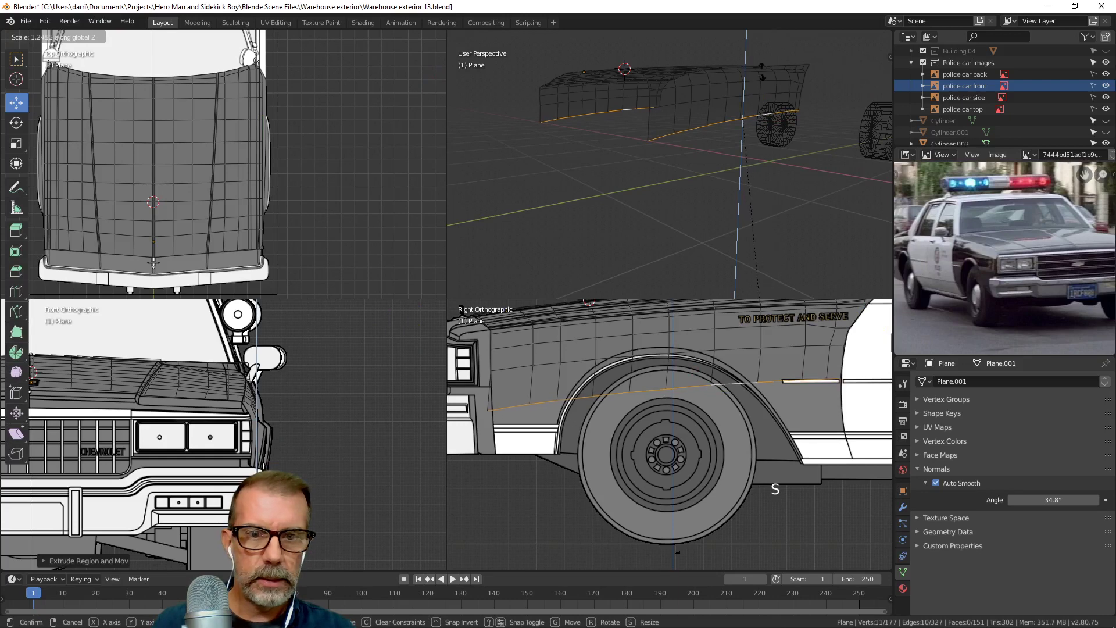
right_click(834, 56)
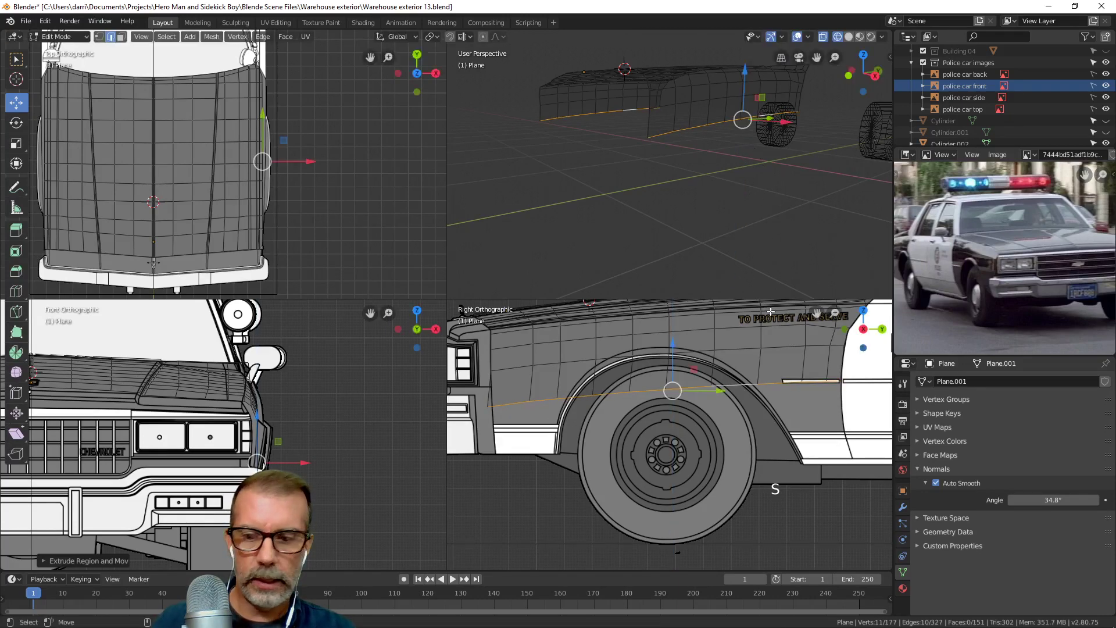
key(s)
key(z)
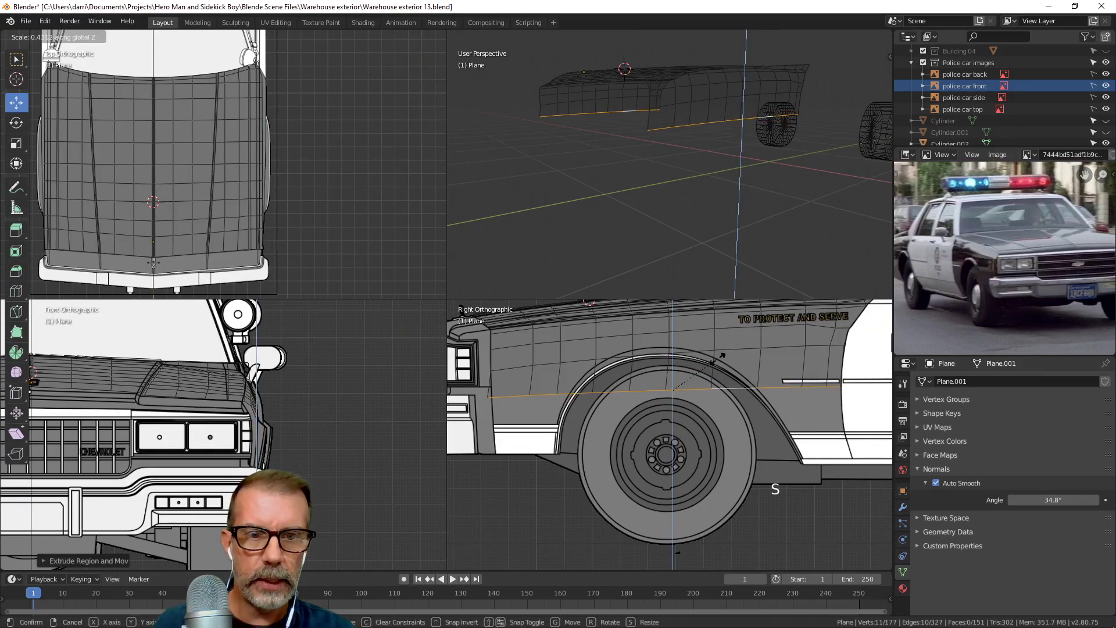
click(724, 354)
key(g)
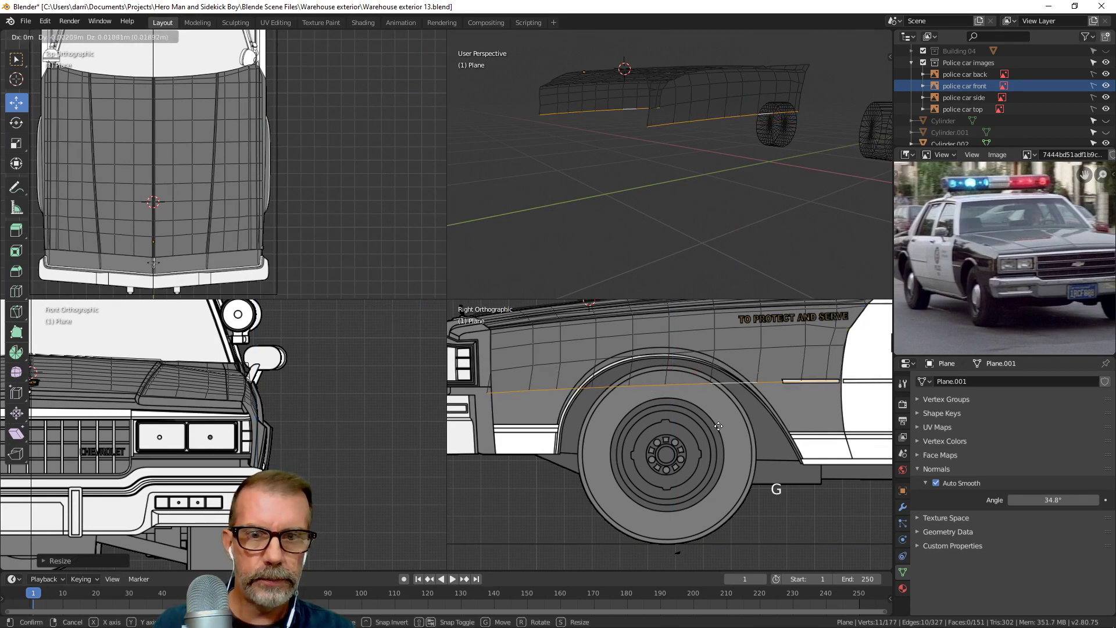
click(718, 427)
Move the fender's front bottom corner vertex slightly back and align it with the body's front outline in the side view.
key(1)
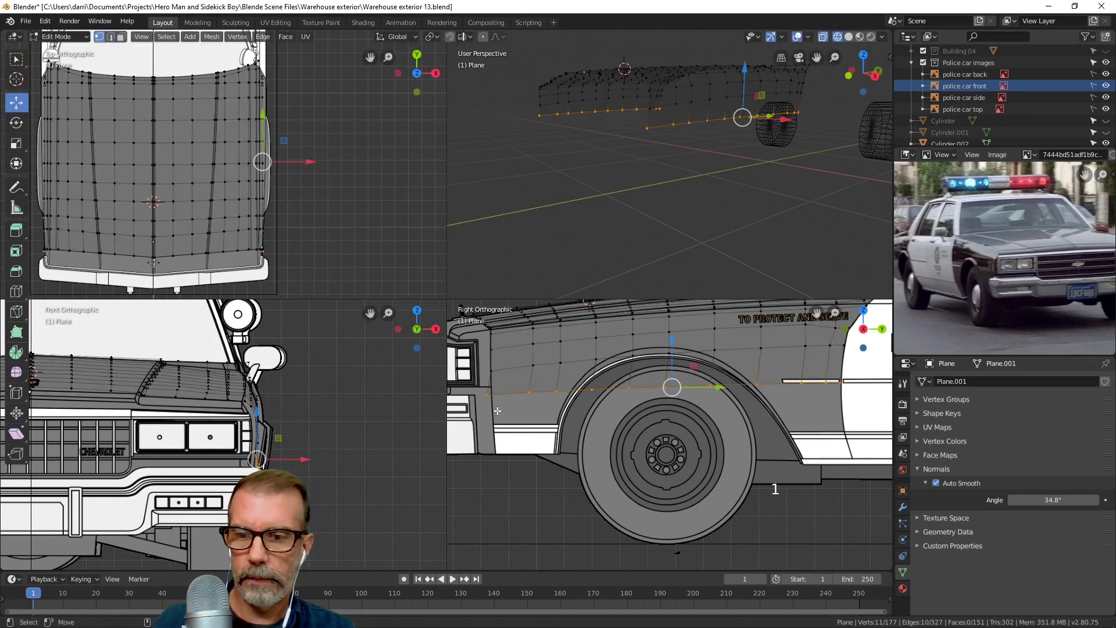
click(488, 396)
key(g)
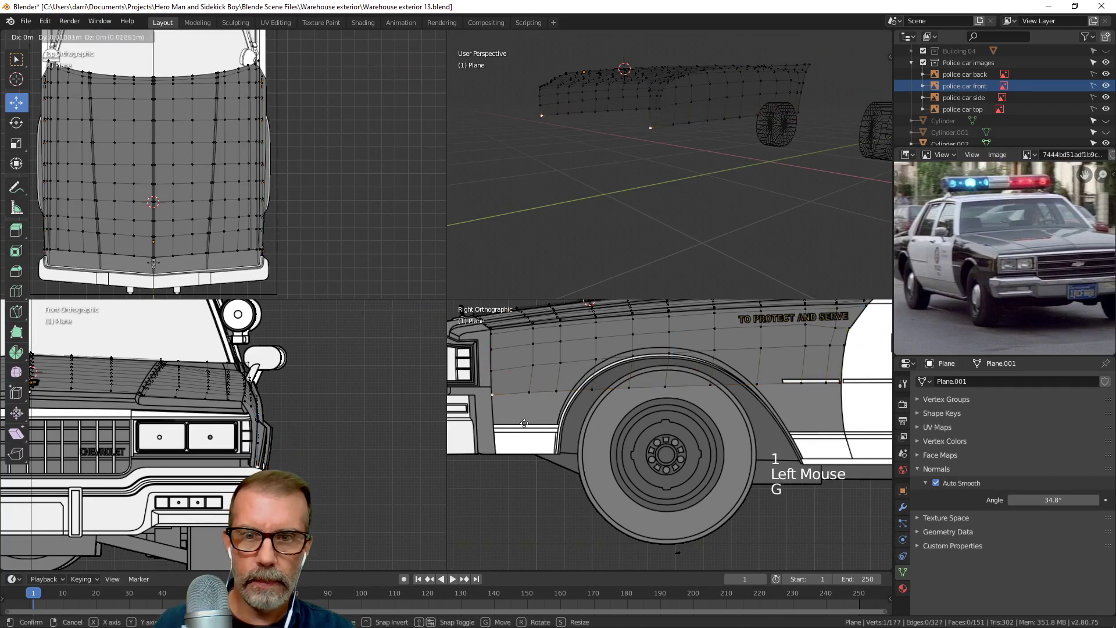
click(525, 423)
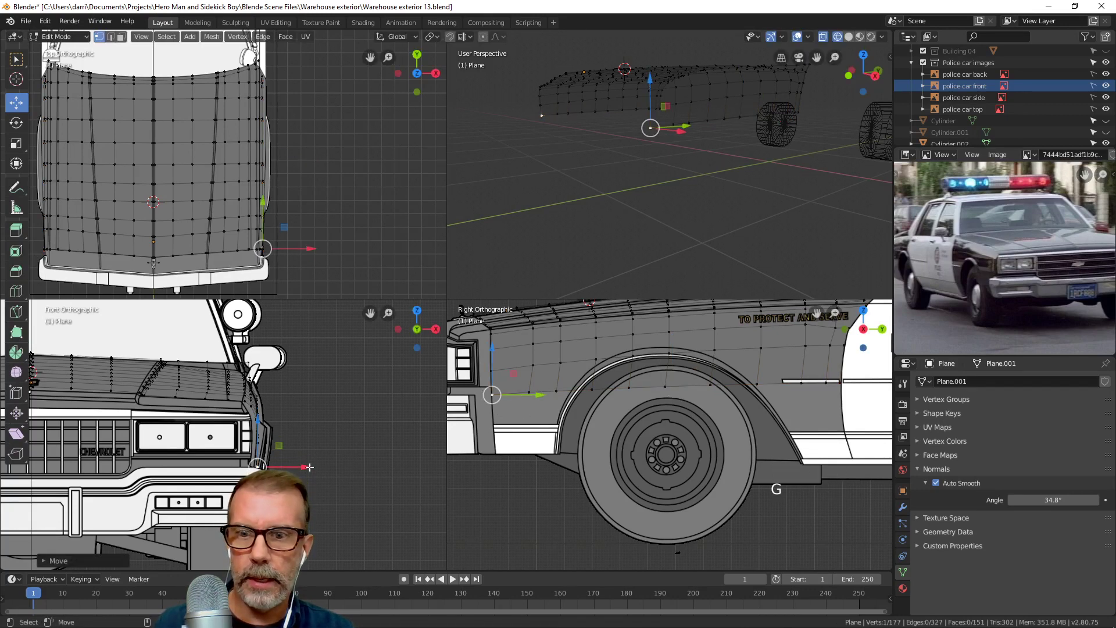
Try to move the fender's front bottom corner vertex slightly outward along X, and undo it.
middle_drag(624, 174, 715, 210)
drag(747, 221, 751, 221)
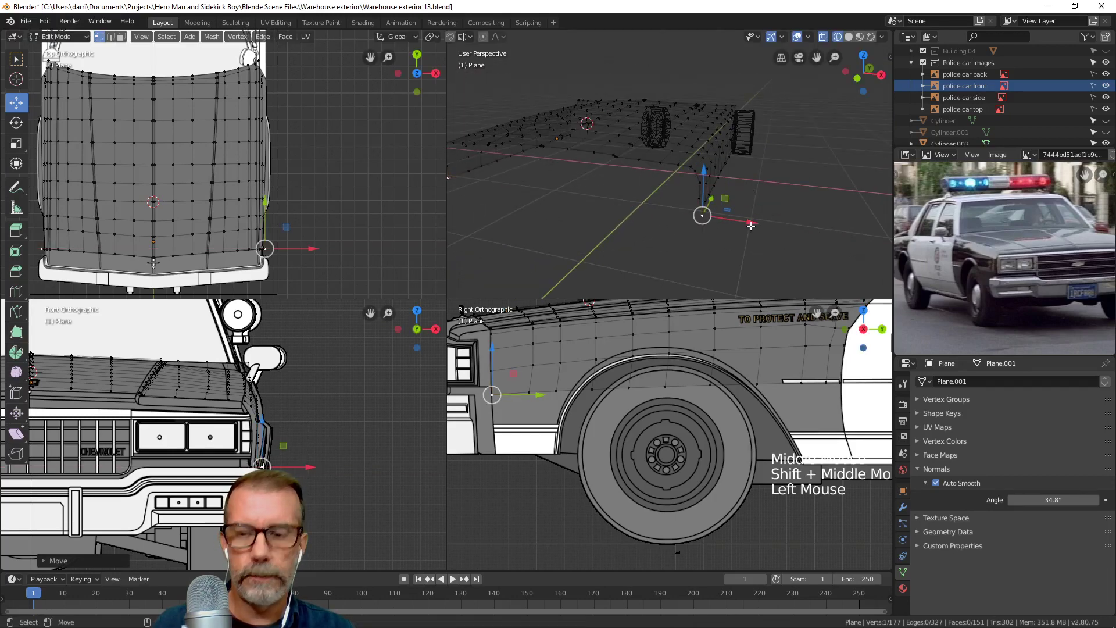
key(ctrl+z)
Select the fender's bottom edge loop and move it slightly inward along X to follow the body outline in the front view.
alt+click(737, 388)
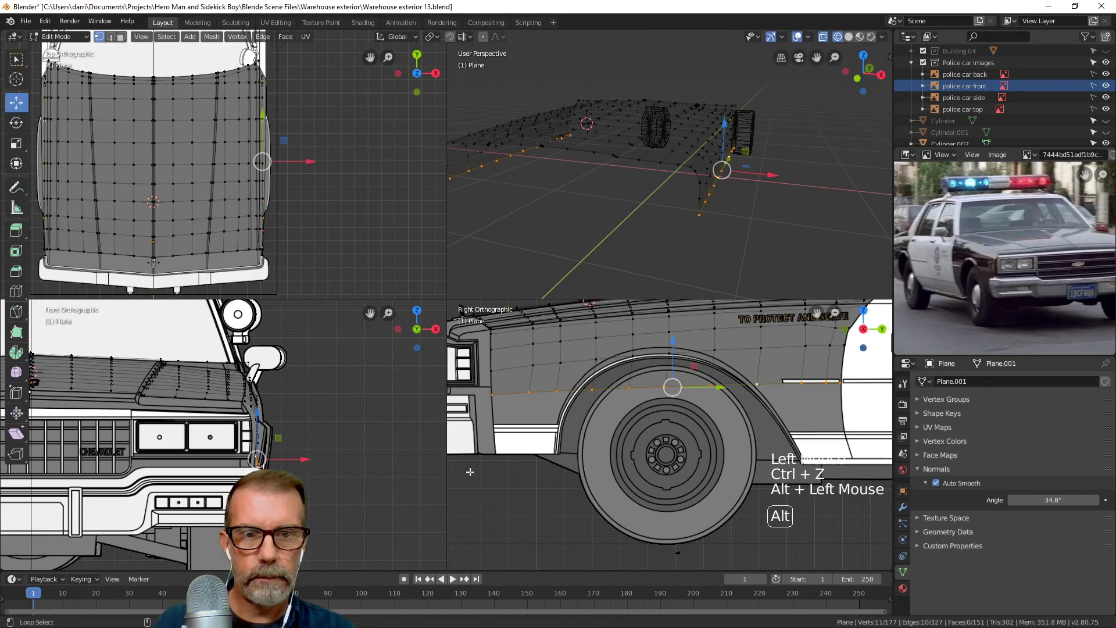
drag(310, 459, 303, 472)
shift+middle_drag(321, 431, 342, 391)
scroll(342, 390, up, 3)
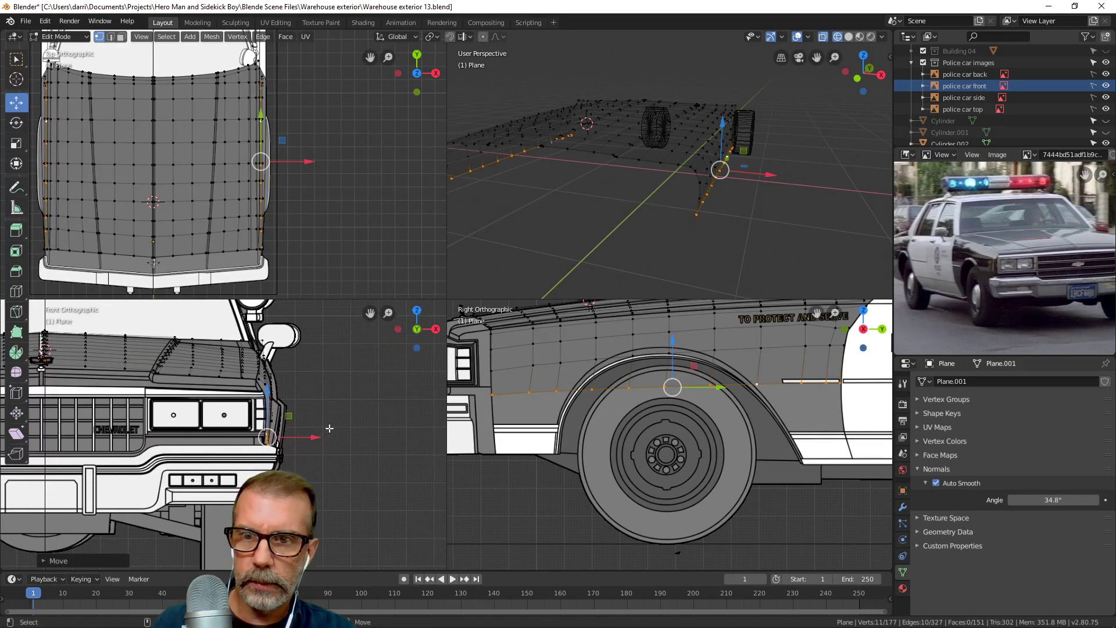
scroll(351, 433, up, 2)
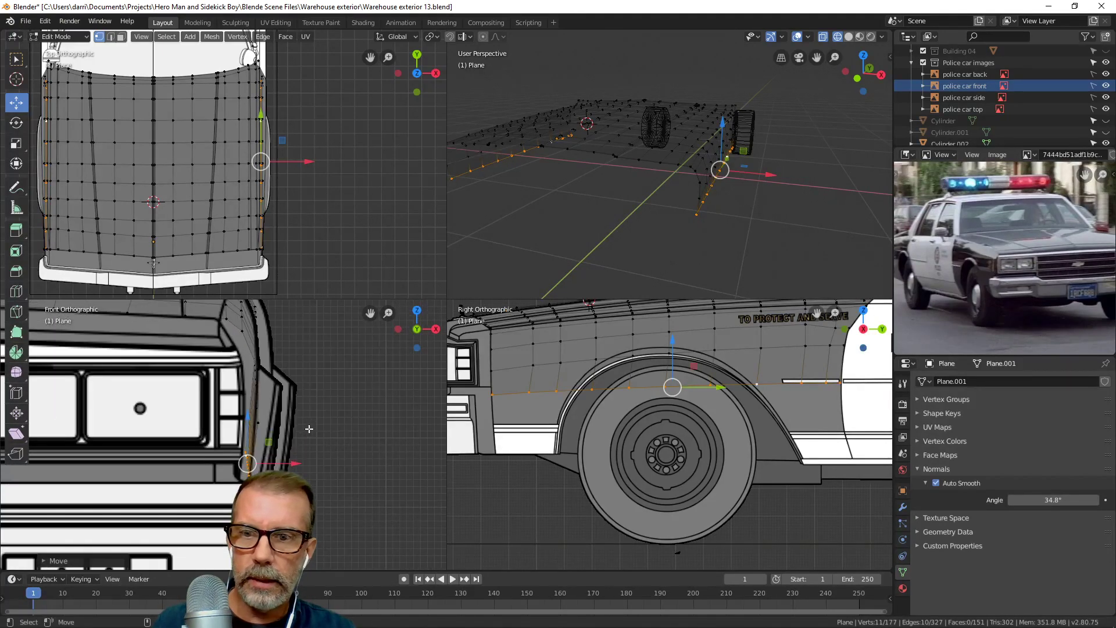
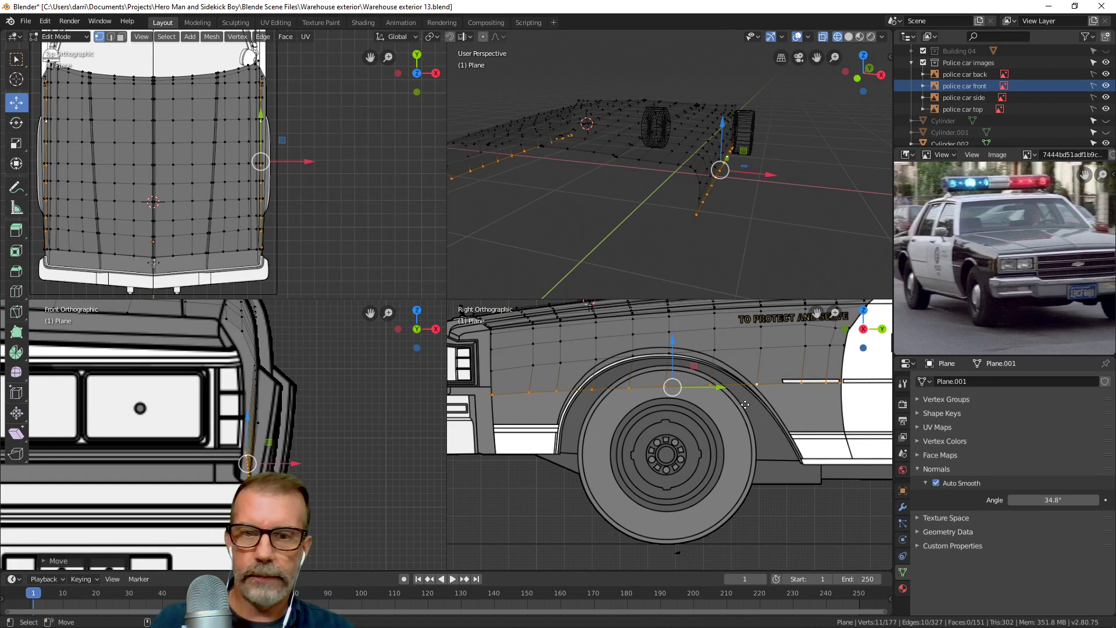
Extrude the fender's bottom edge loop down to the lower trim strip, flatten it along Z, and raise it slightly to align.
key(e)
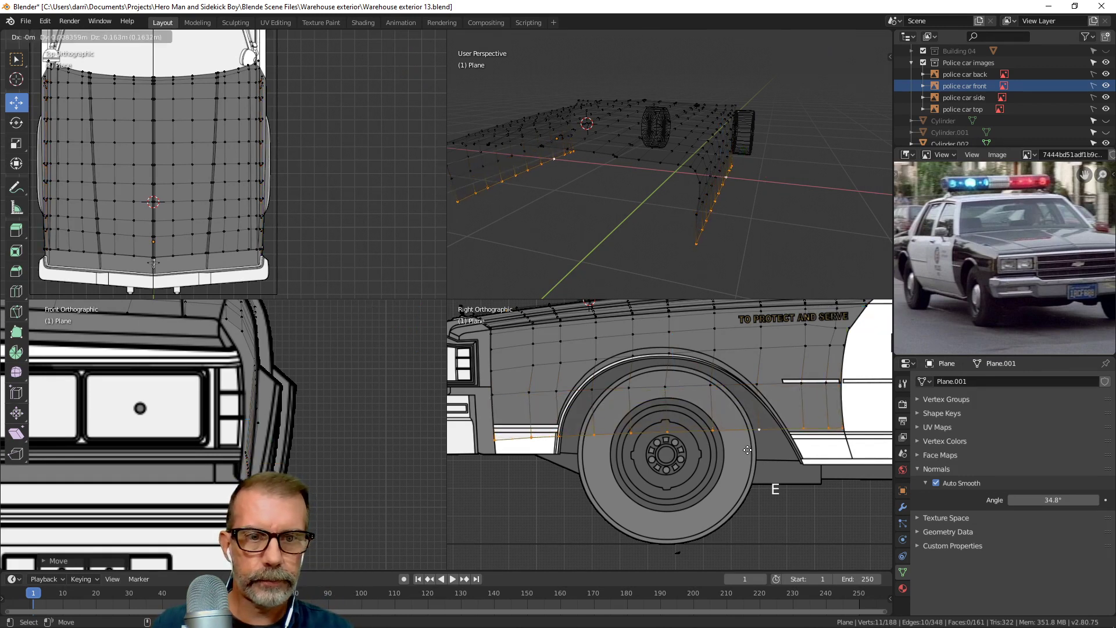
click(747, 449)
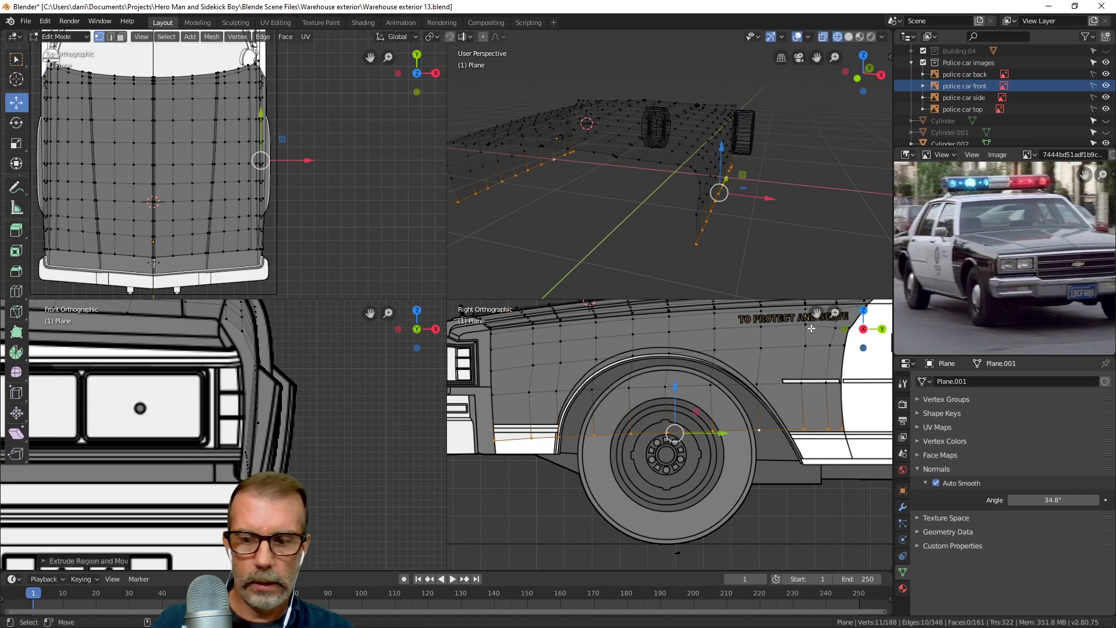
key(s)
key(z)
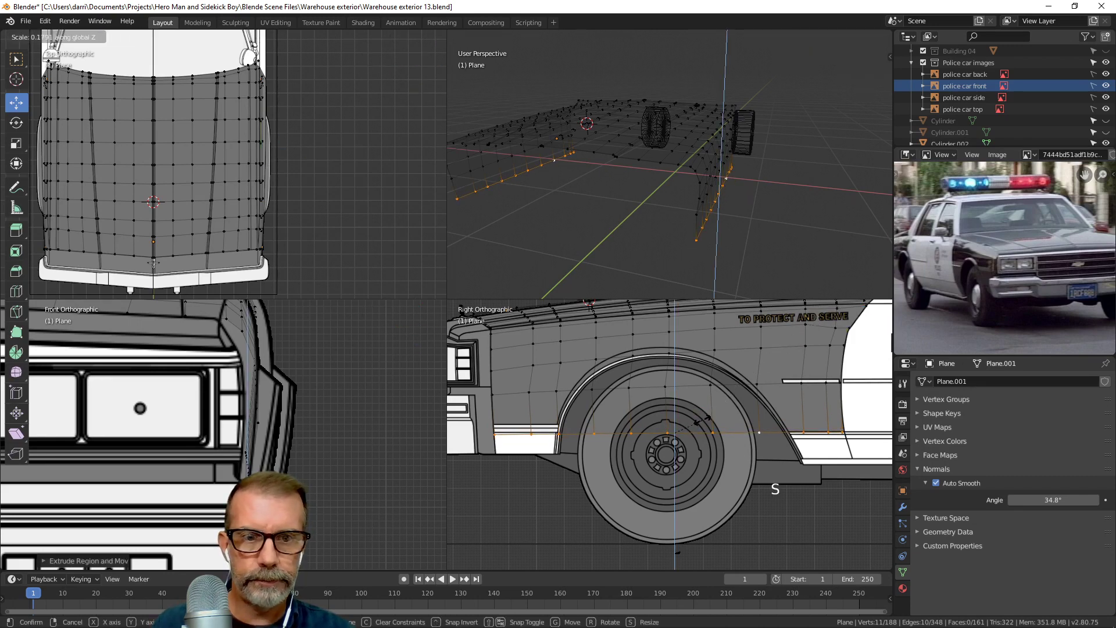
click(690, 427)
drag(678, 389, 682, 379)
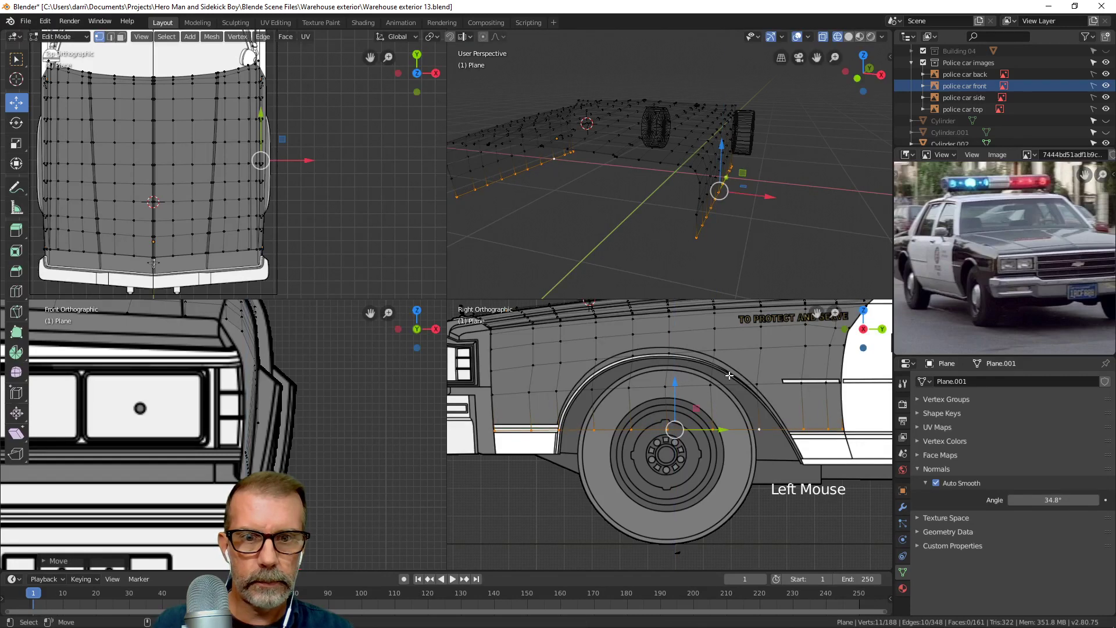
Move the newly extruded bottom edge loop slightly inward along X in the front view, and deselect everything.
key(s)
click(710, 389)
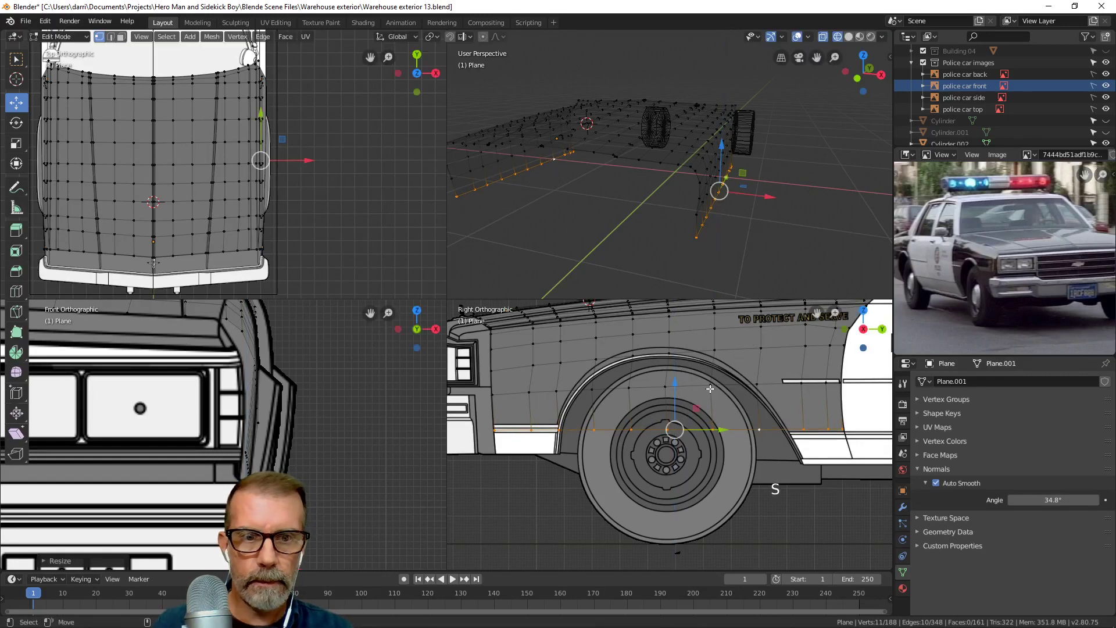
scroll(303, 426, down, 2)
shift+middle_drag(303, 426, 313, 460)
scroll(320, 477, down, 3)
drag(314, 460, 309, 465)
key(alt+a)
scroll(356, 443, down, 2)
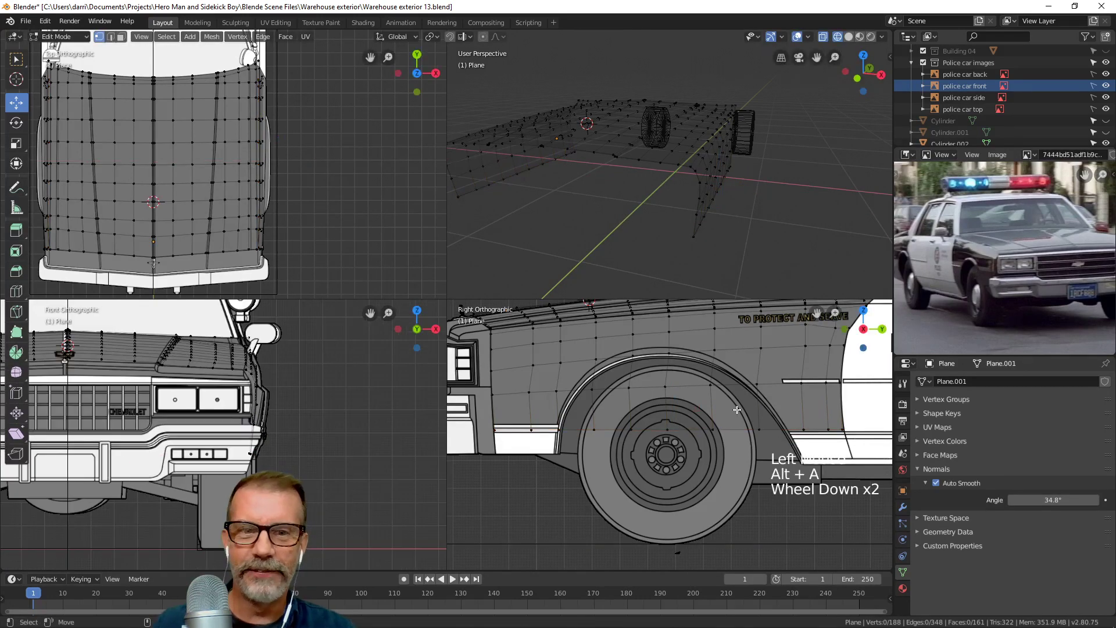
Nudge individual vertices in the fender's lower rows around the wheel arch in the side view to even out their spacing.
shift+middle_drag(703, 232, 684, 290)
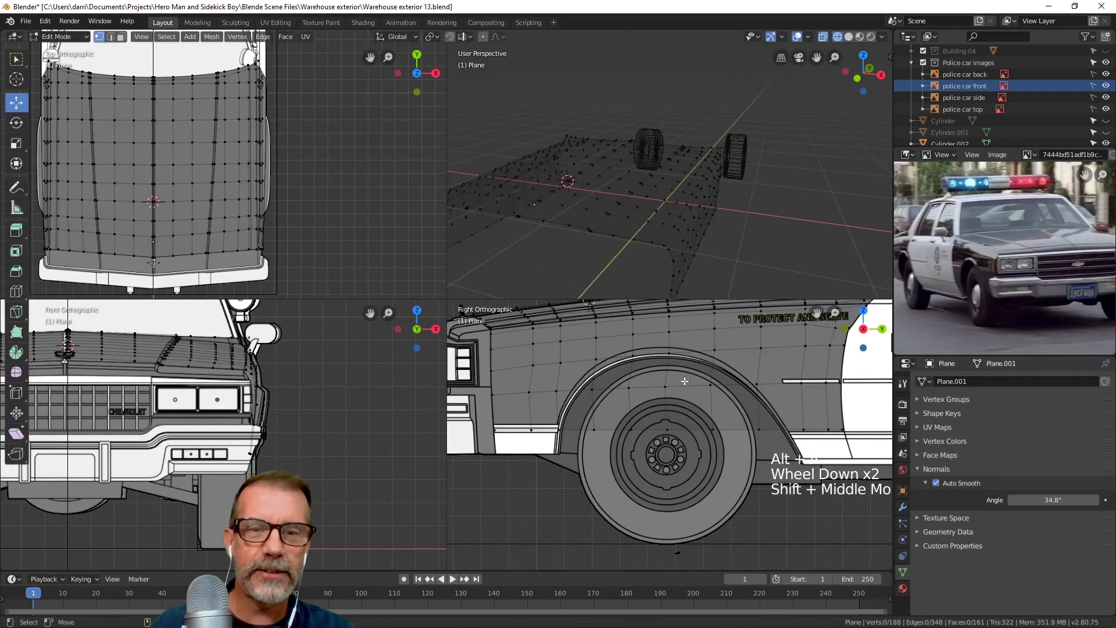
shift+middle_drag(708, 409, 688, 448)
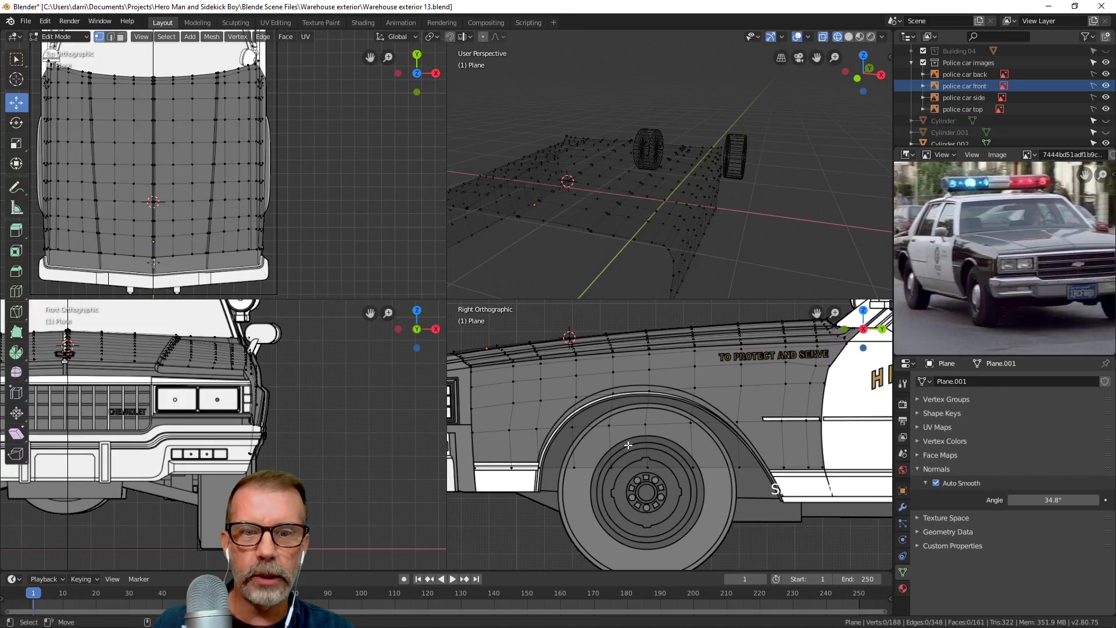
click(524, 438)
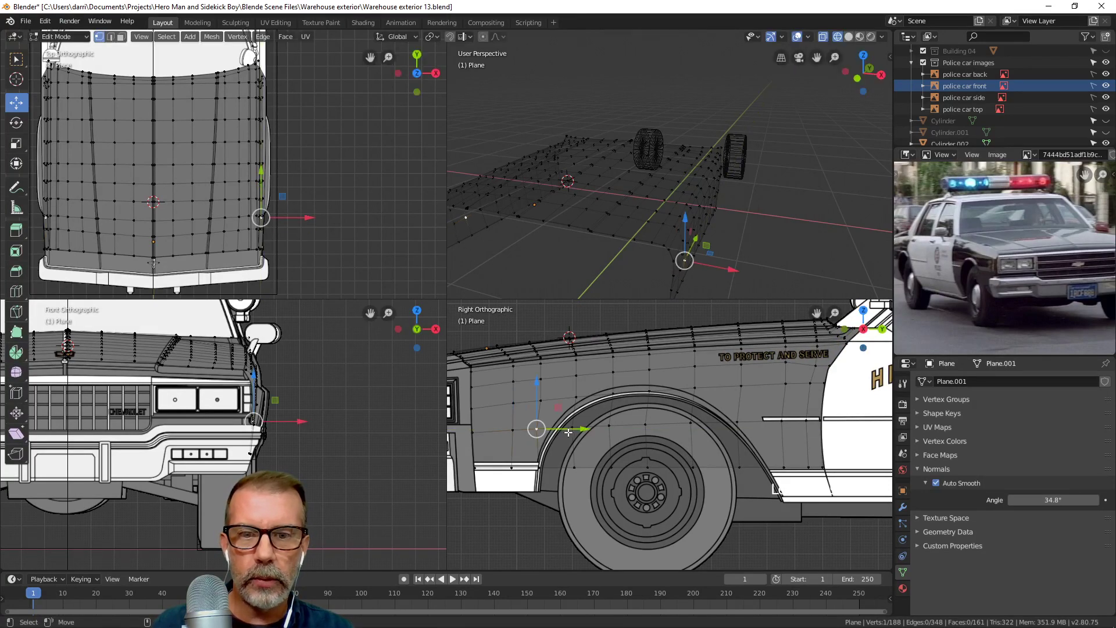
drag(560, 431, 692, 425)
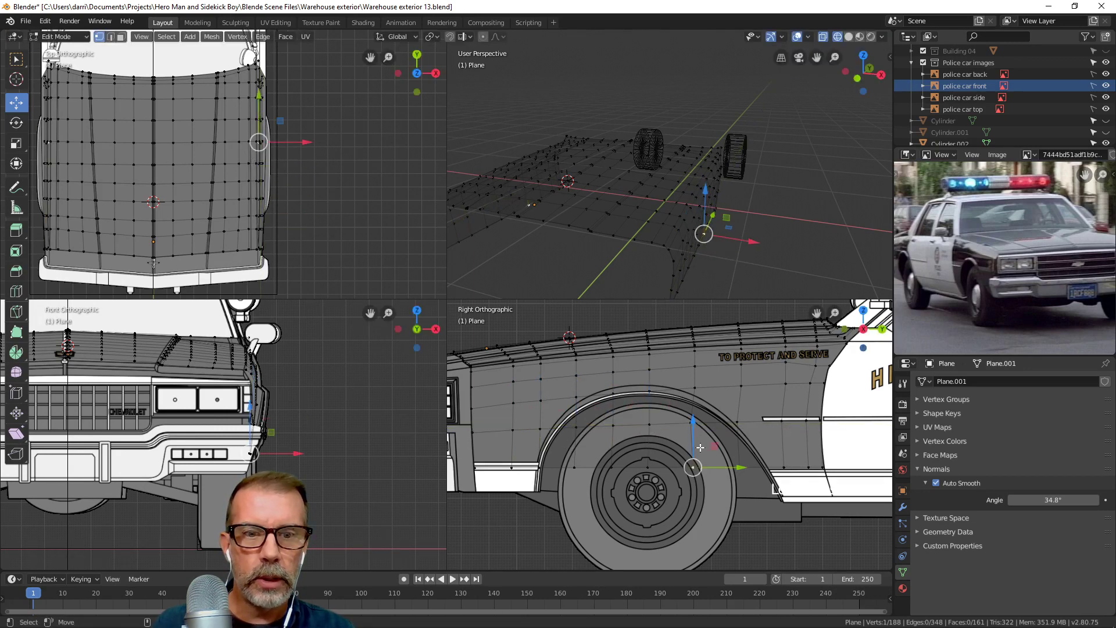
click(715, 429)
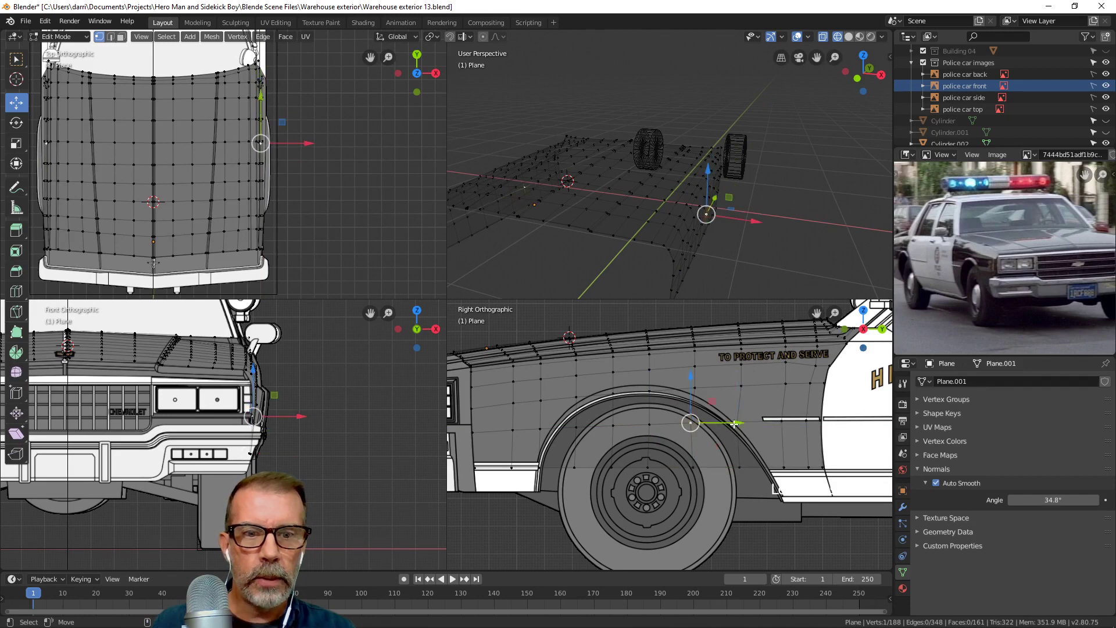
click(739, 448)
click(740, 421)
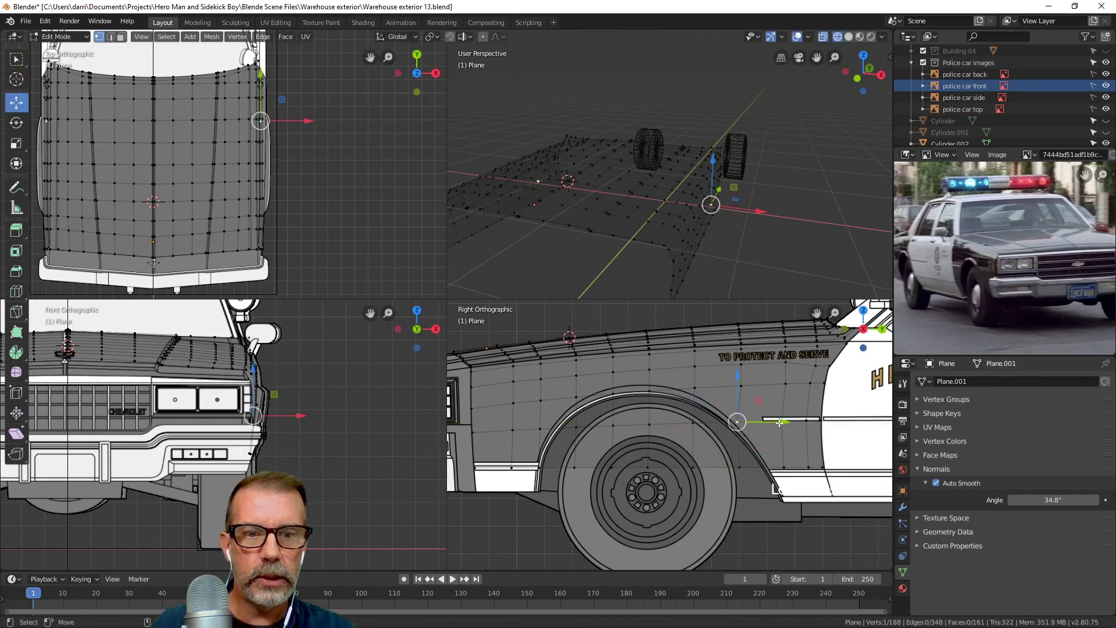
drag(785, 422, 788, 424)
Raise the vertex near the door's upper front edge slightly, and shift the fender vertices below it along Y to straighten the columns.
click(813, 366)
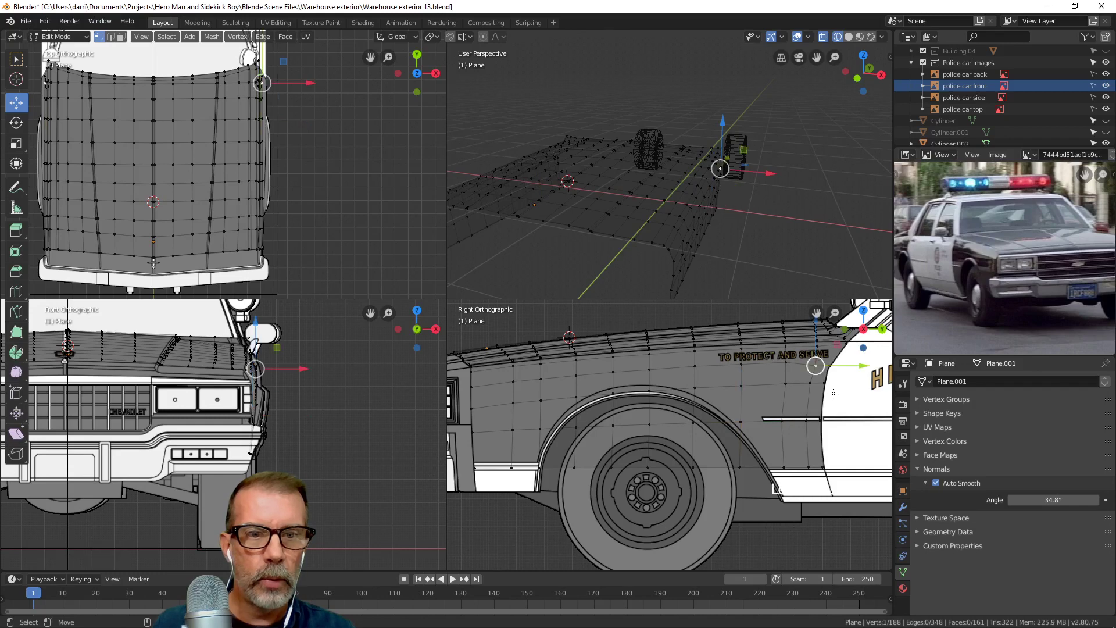
scroll(711, 431, up, 3)
key(g)
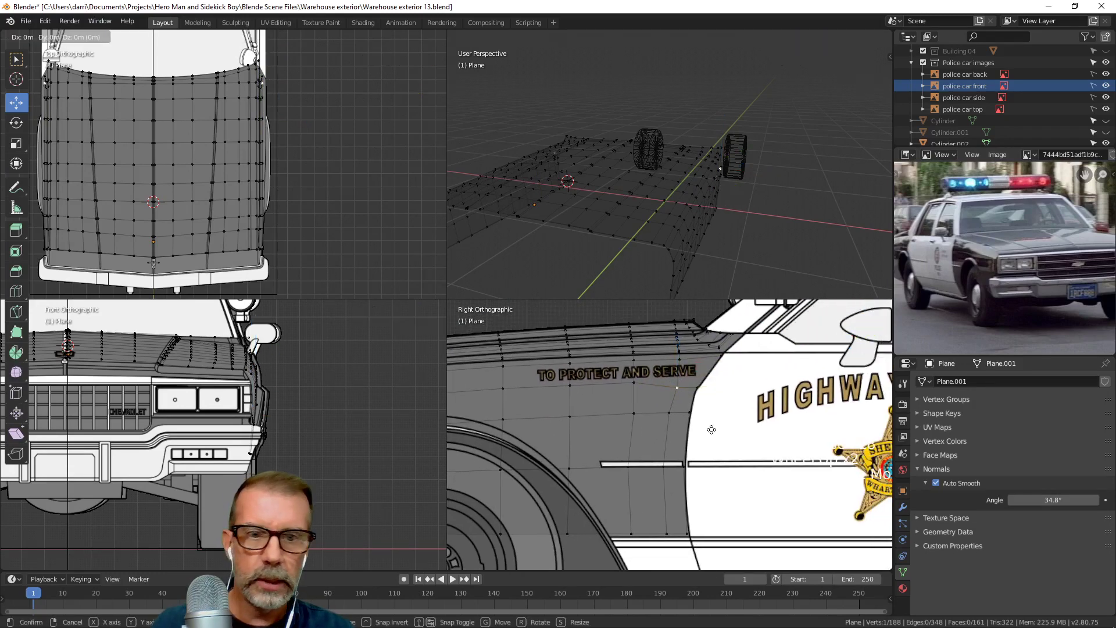
click(711, 426)
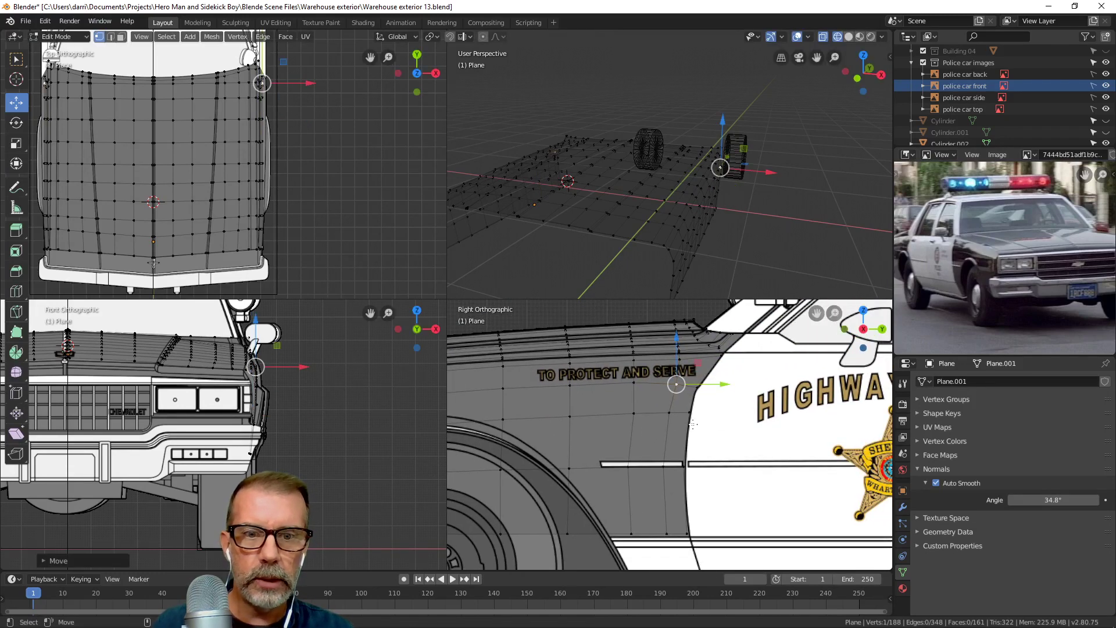
click(675, 413)
key(g)
key(y)
click(675, 414)
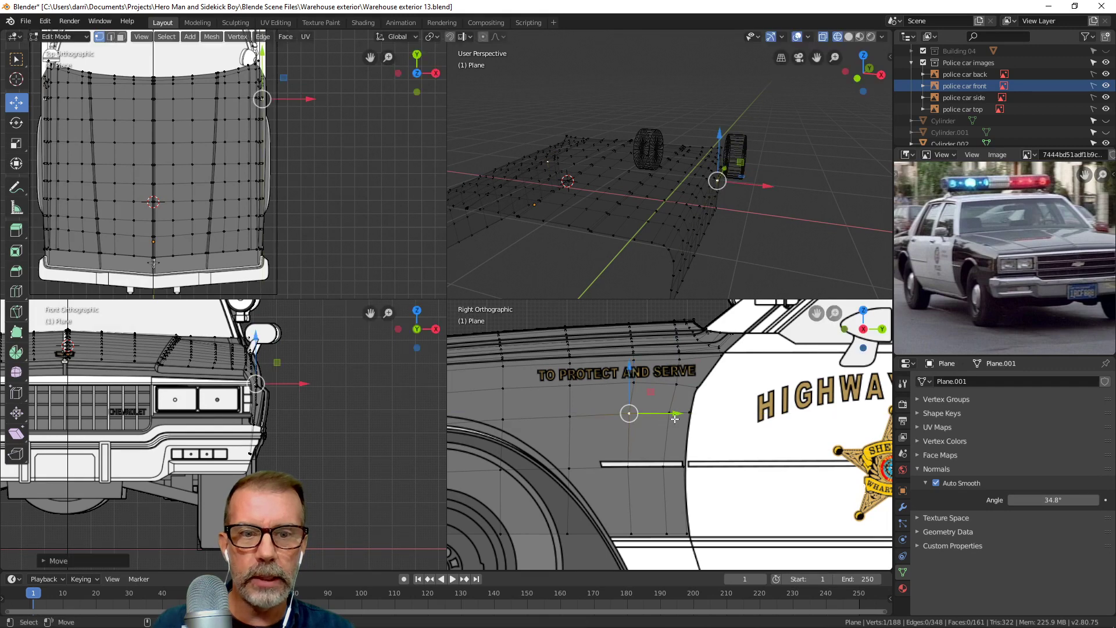
click(665, 465)
key(g)
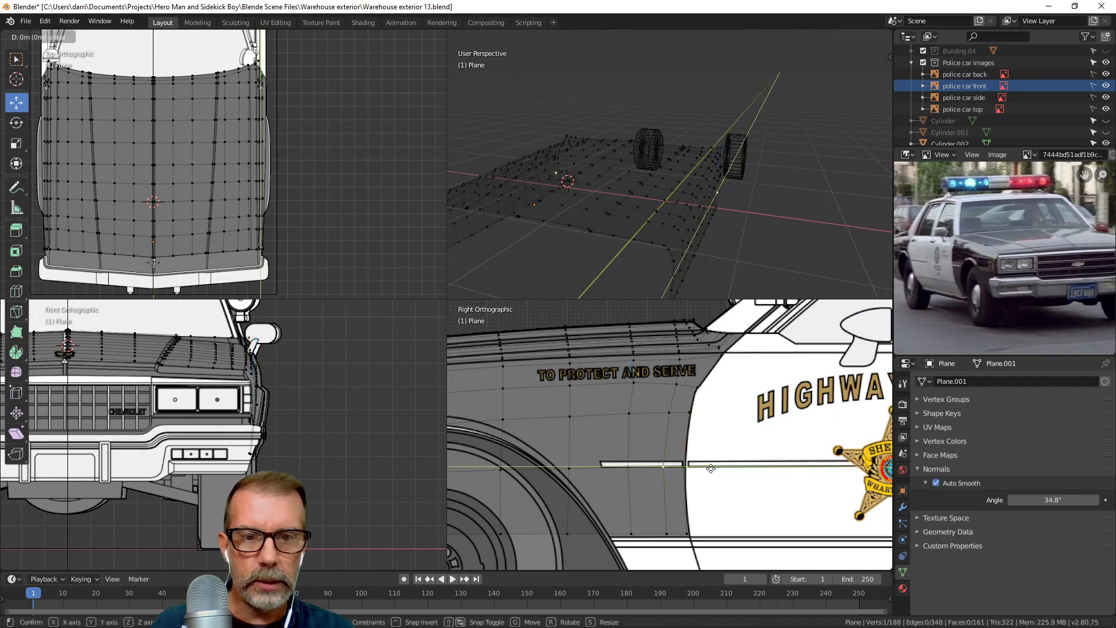
click(662, 467)
Select the fender's bottom edge loop and extrude it down to the body's lower edge in the side view.
scroll(640, 450, down, 3)
key(alt+a)
shift+middle_drag(640, 451, 630, 411)
alt+click(615, 384)
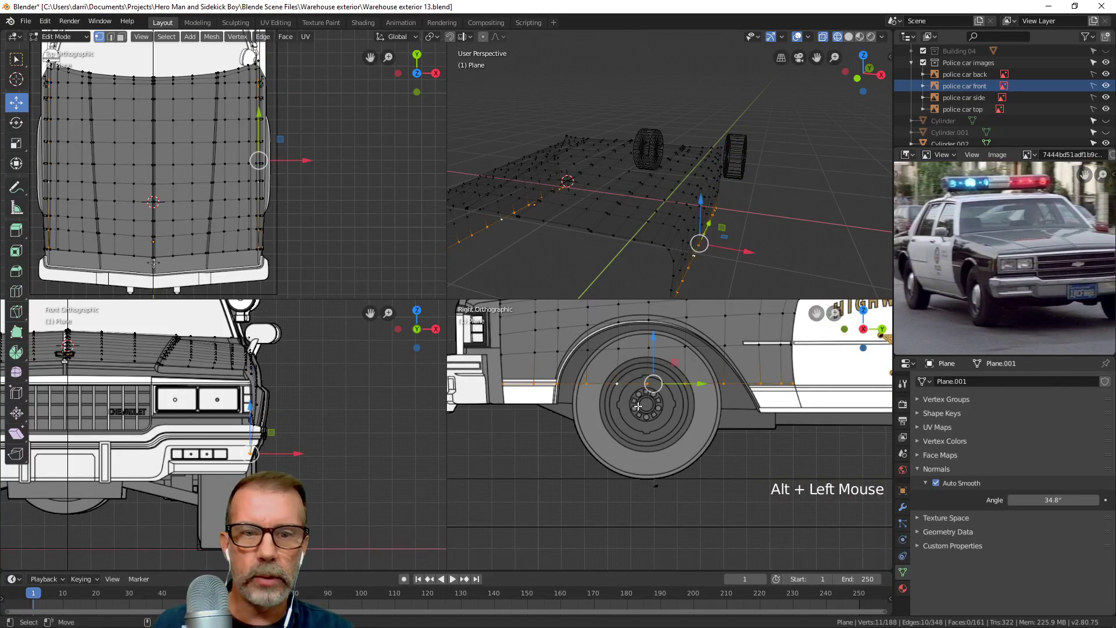
shift+middle_drag(622, 406, 606, 405)
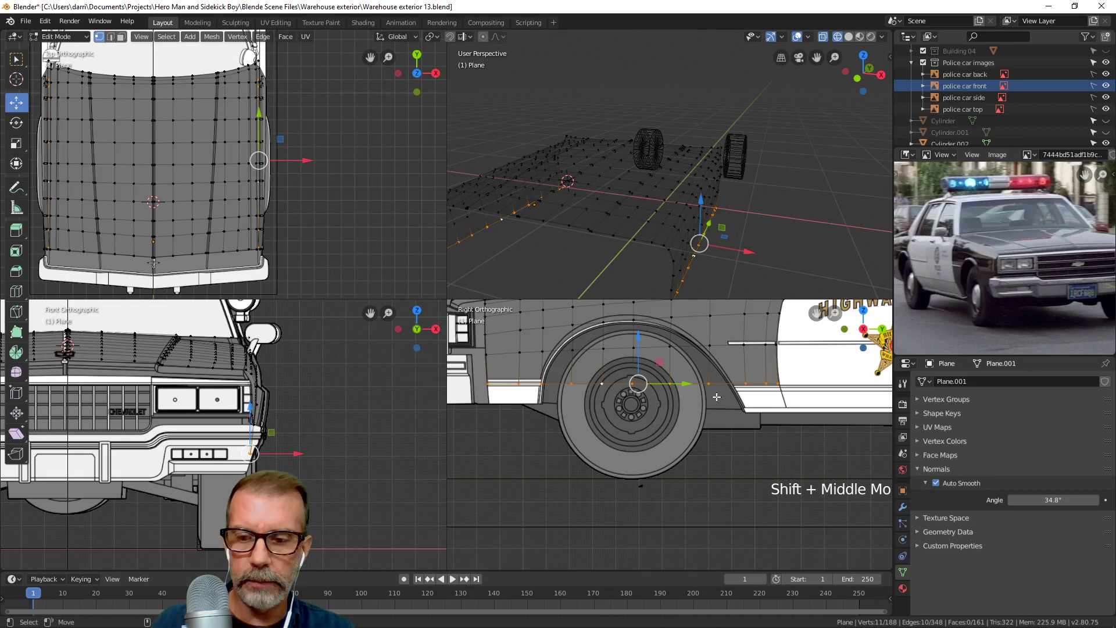
key(e)
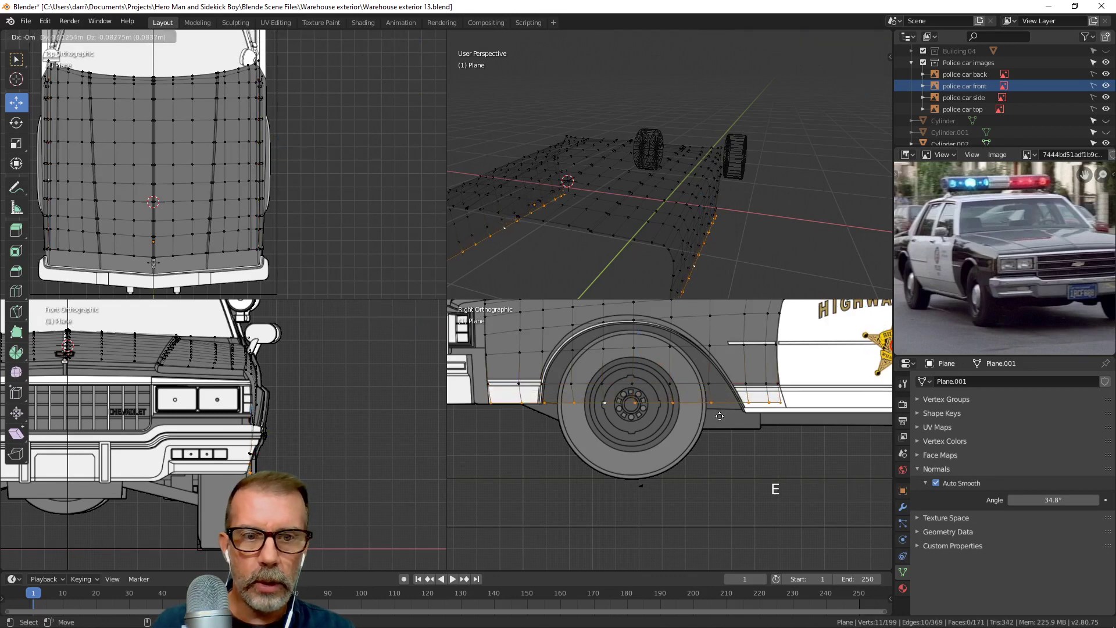
click(720, 415)
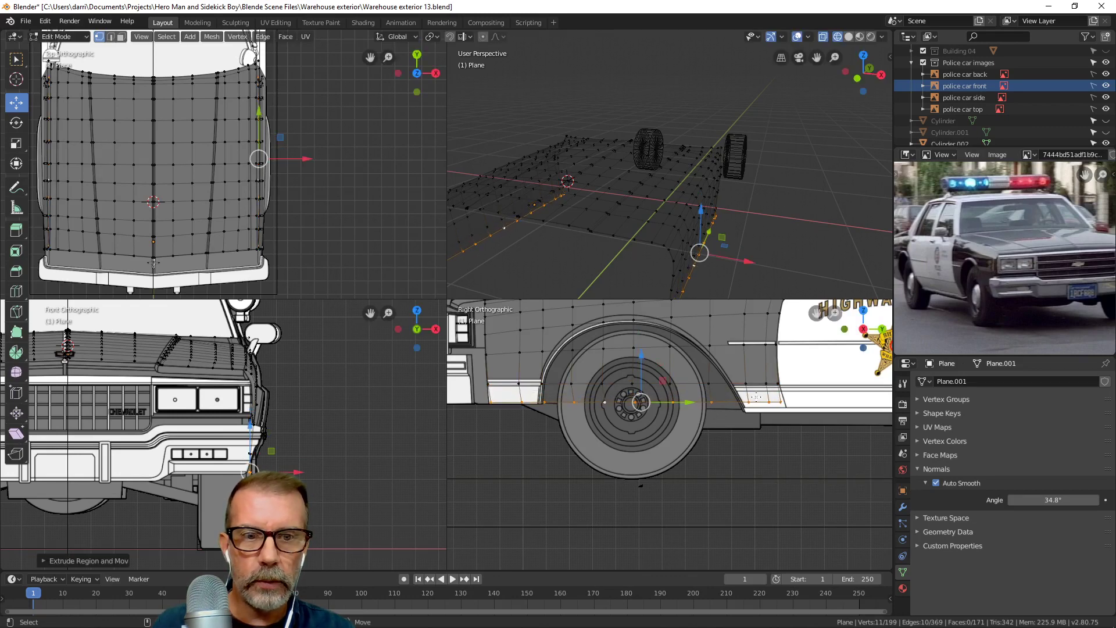
Lower the extruded bottom edge loop slightly along Z and shift it forward along Y to fit the side reference.
shift+middle_drag(719, 415, 693, 445)
scroll(709, 390, up, 2)
scroll(742, 414, down, 2)
scroll(731, 427, down, 1)
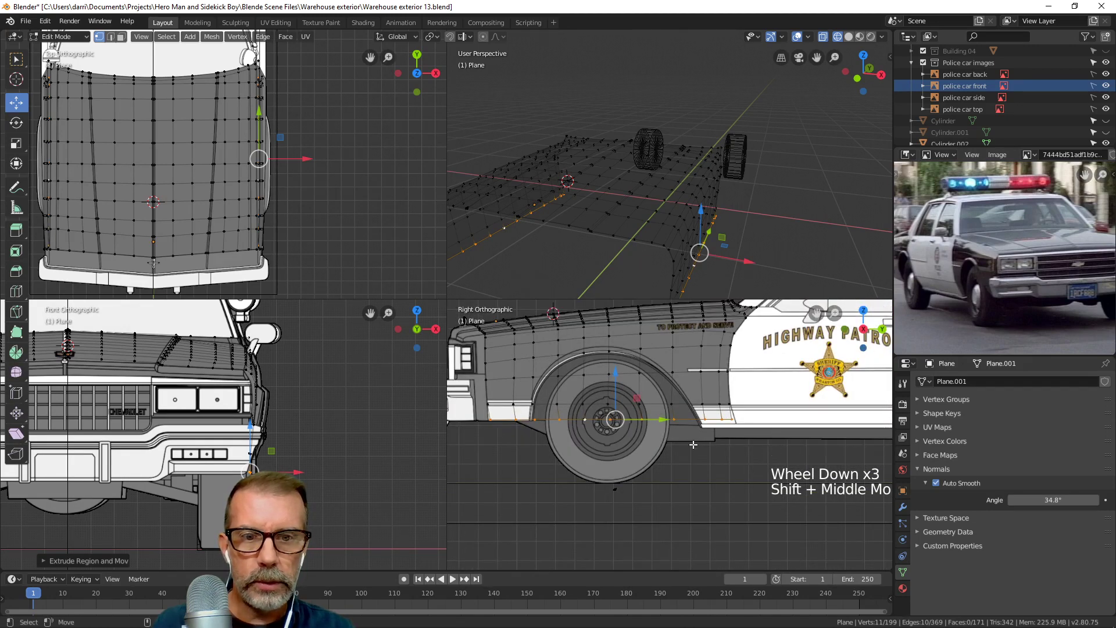
drag(624, 370, 626, 378)
drag(672, 430, 661, 426)
Raise the front bottom vertices ahead of the wheel to the body's lower edge, and move the front corner vertex forward along Y.
scroll(598, 440, up, 2)
mouse_move(598, 440)
shift+middle_down()
mouse_move(697, 442)
mouse_move(604, 459)
mouse_move(586, 433)
shift+middle_up()
scroll(697, 442, up, 2)
click(524, 418)
shift+click(577, 416)
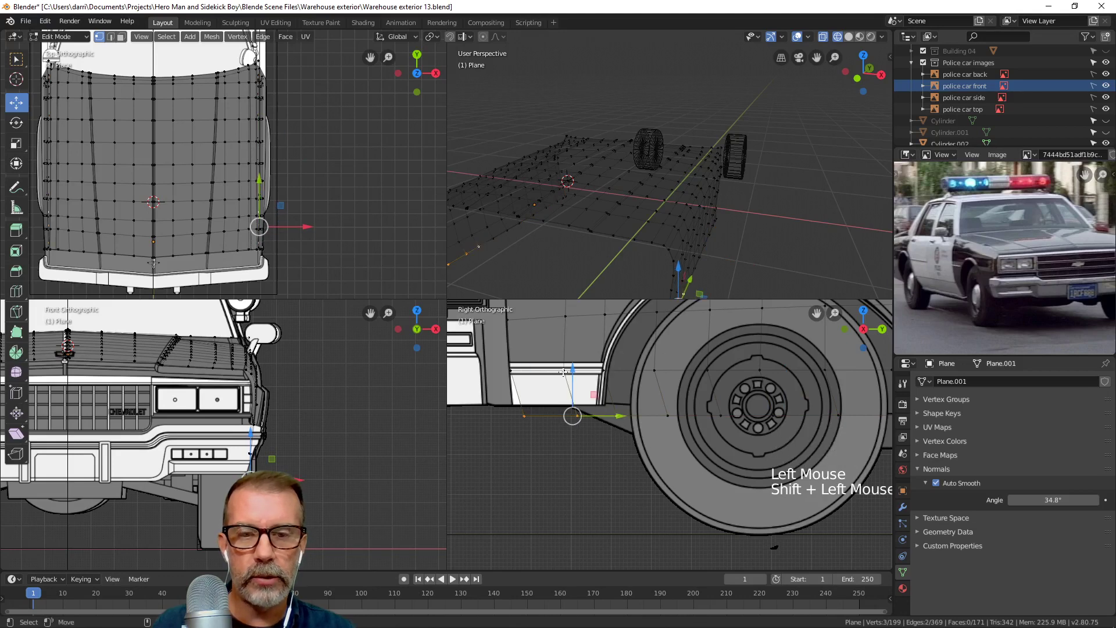
drag(563, 372, 562, 359)
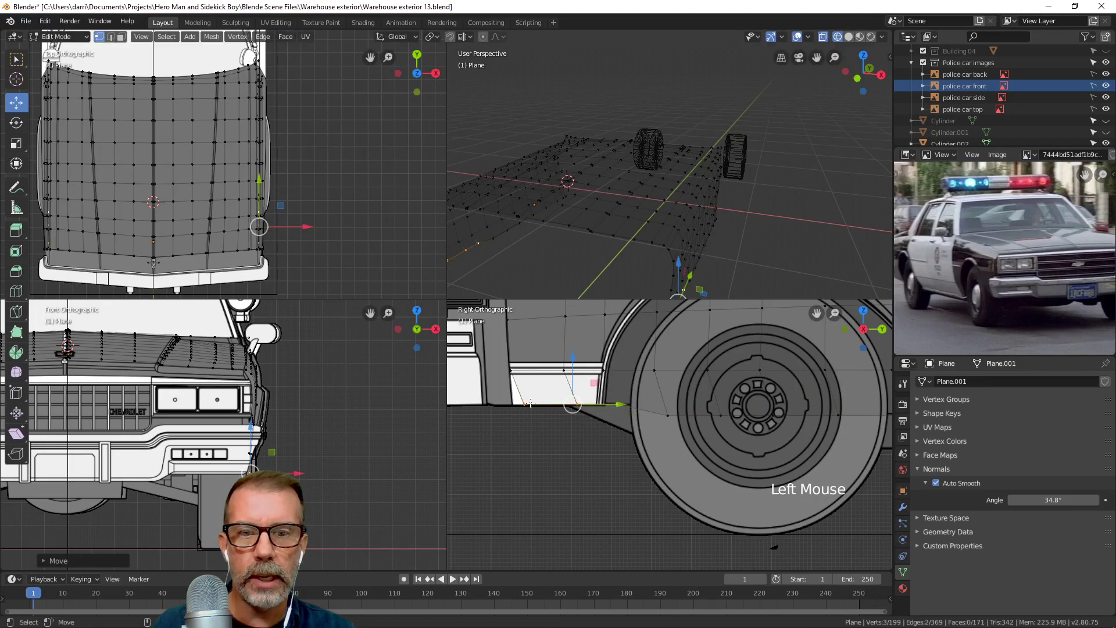
click(526, 407)
drag(578, 405, 566, 405)
Select the bottom-row vertices across the wheel one by one and raise them slightly in the side view.
scroll(646, 440, down, 2)
click(667, 413)
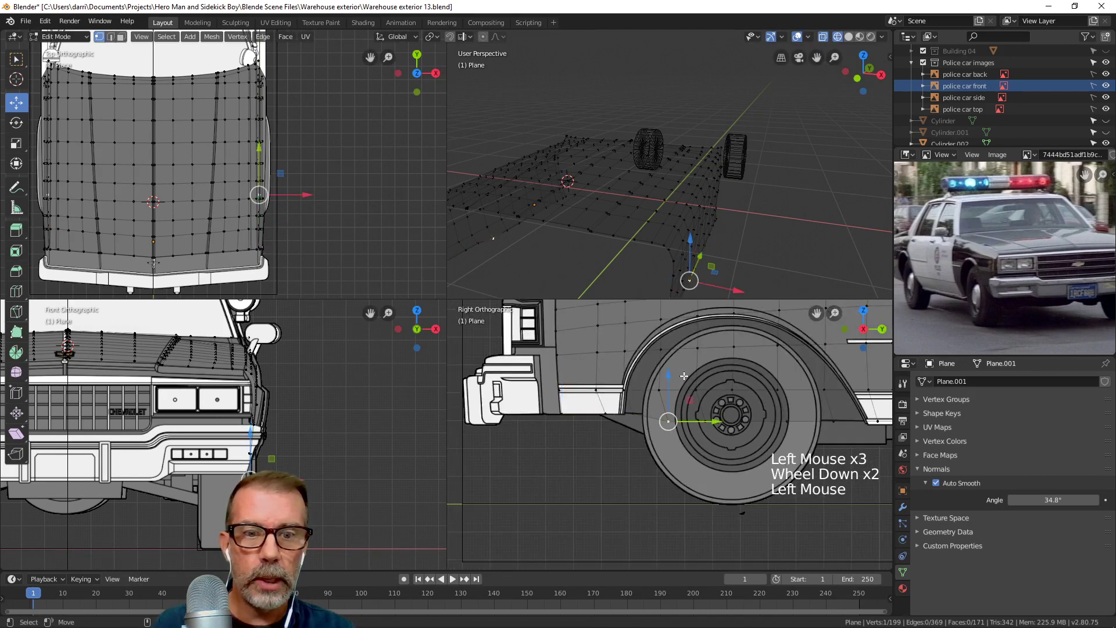
drag(668, 371, 740, 373)
click(705, 415)
click(751, 445)
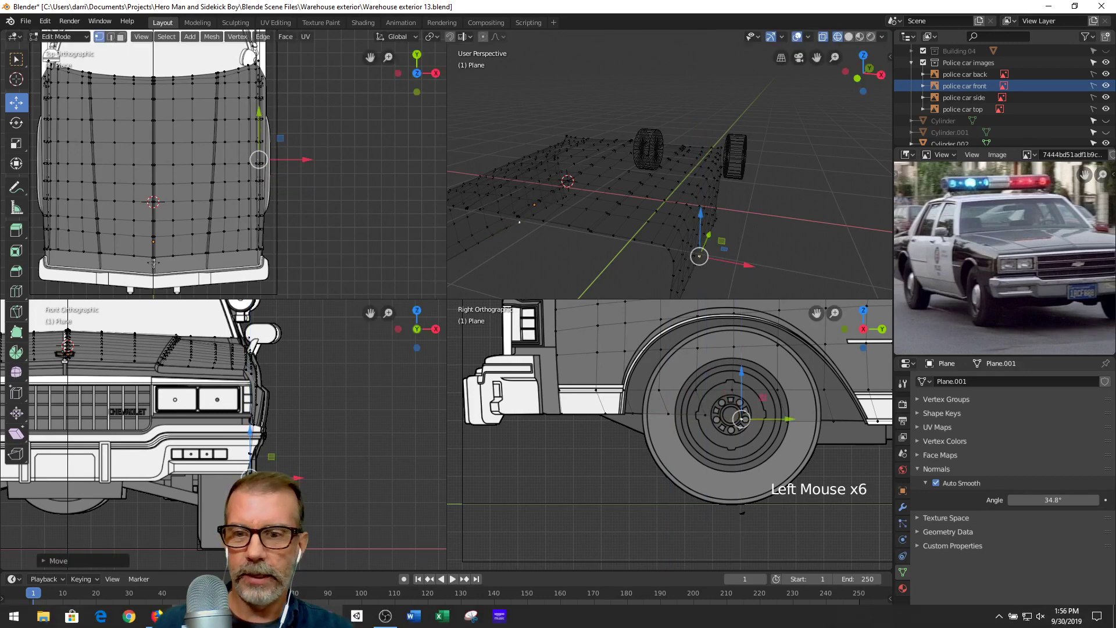
Switch to the Firefox browser, open the Blender training courses site's tab, and look through the course list.
click(157, 615)
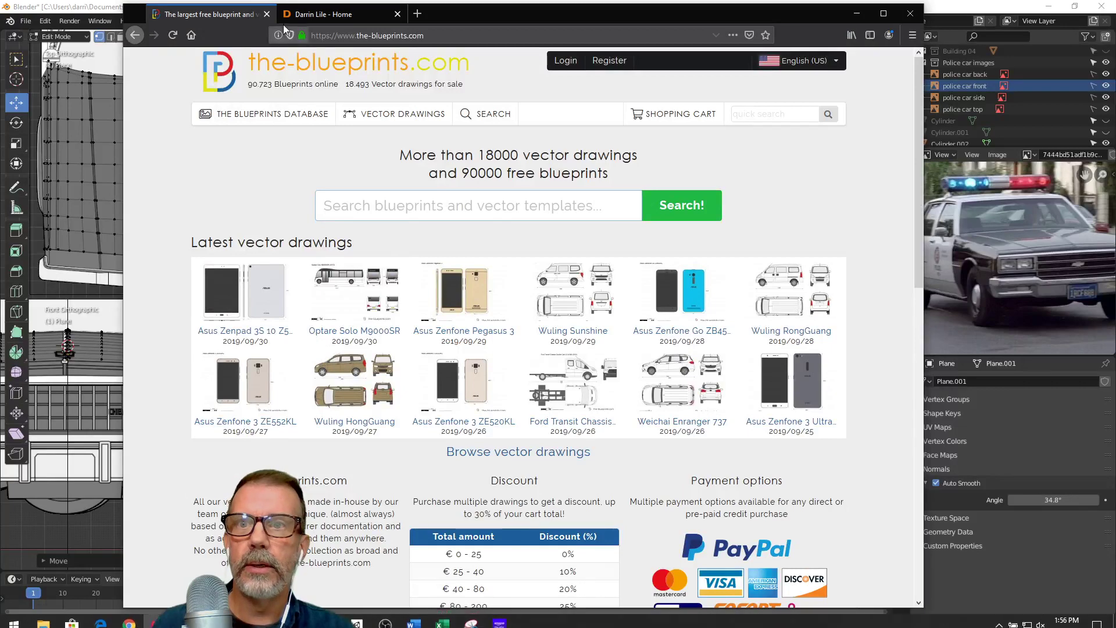
click(323, 14)
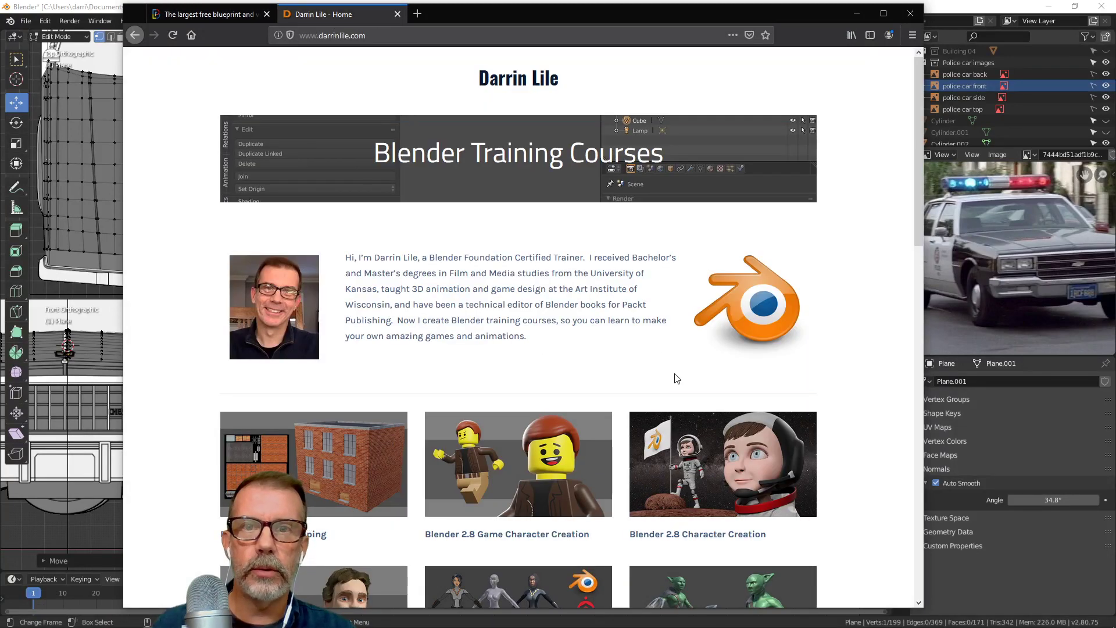
drag(532, 8, 554, 9)
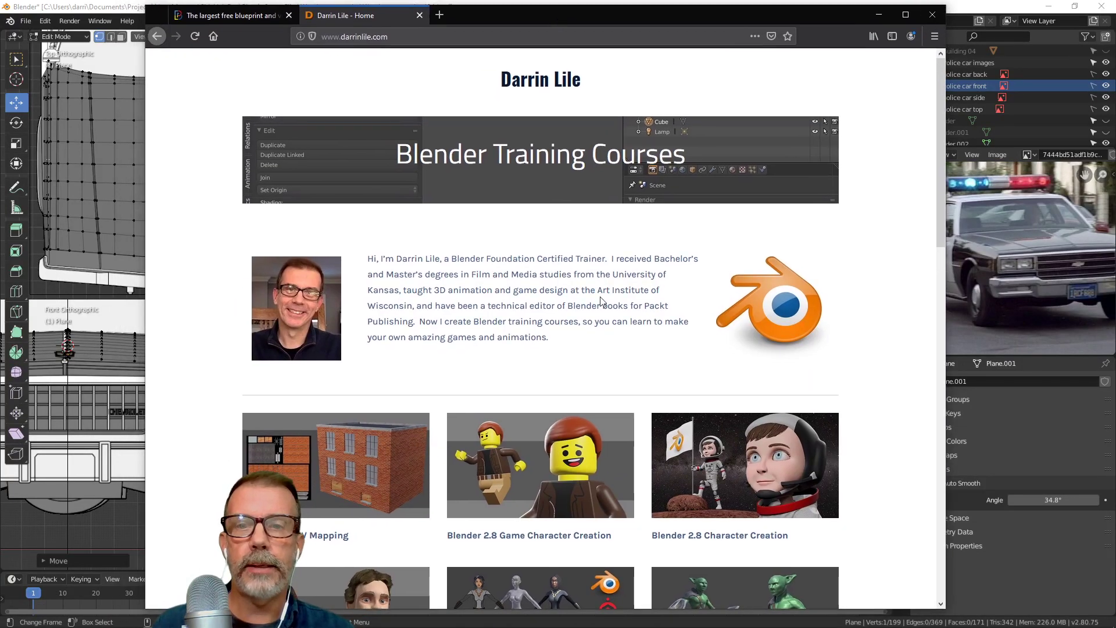
scroll(609, 309, down, 8)
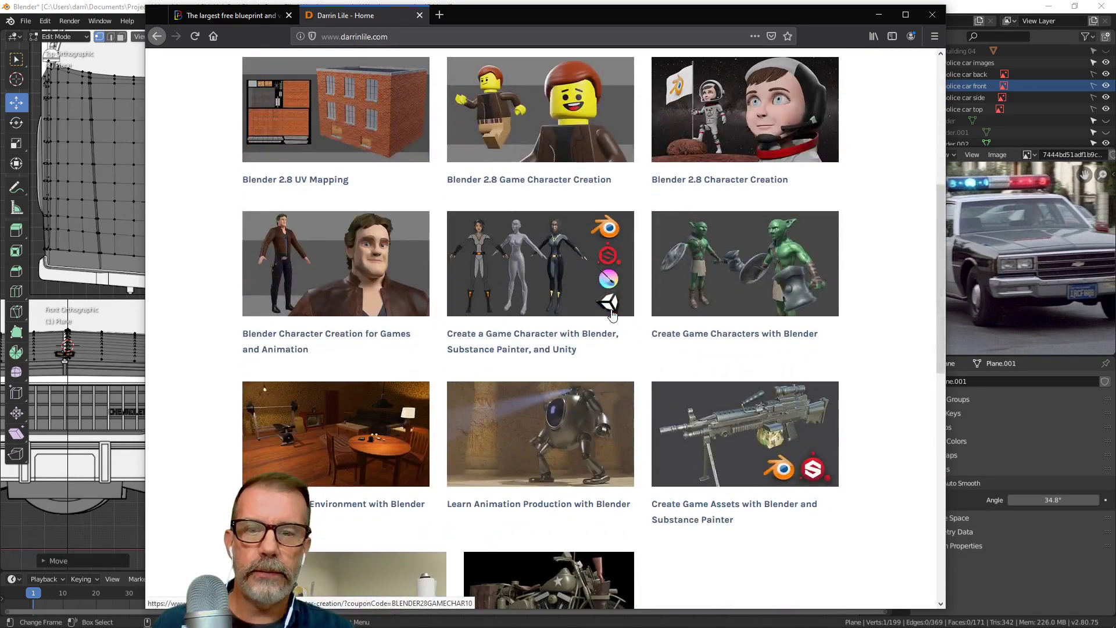
scroll(714, 337, up, 2)
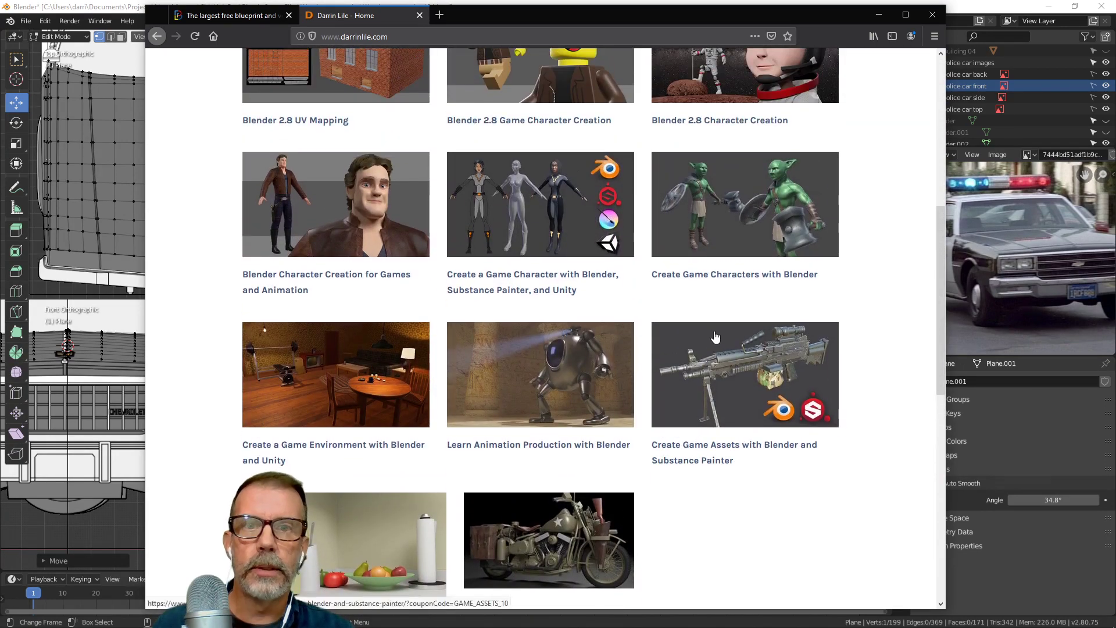
Open the Blender 2.8 Game Character Creation course page from the course list and look through its description and course content.
scroll(680, 340, up, 3)
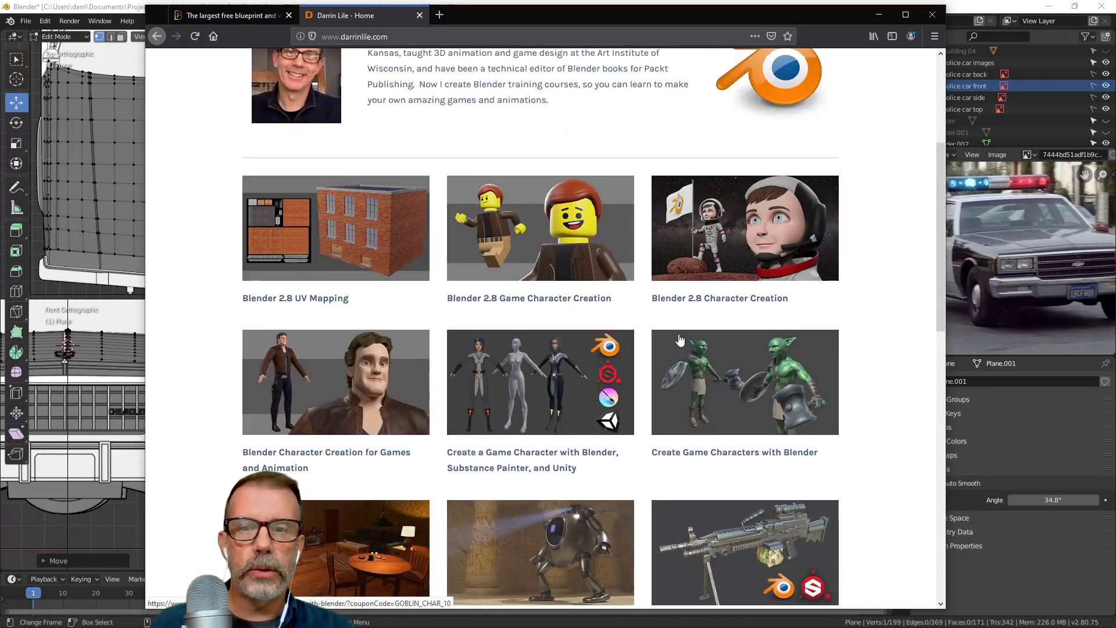
scroll(680, 340, up, 2)
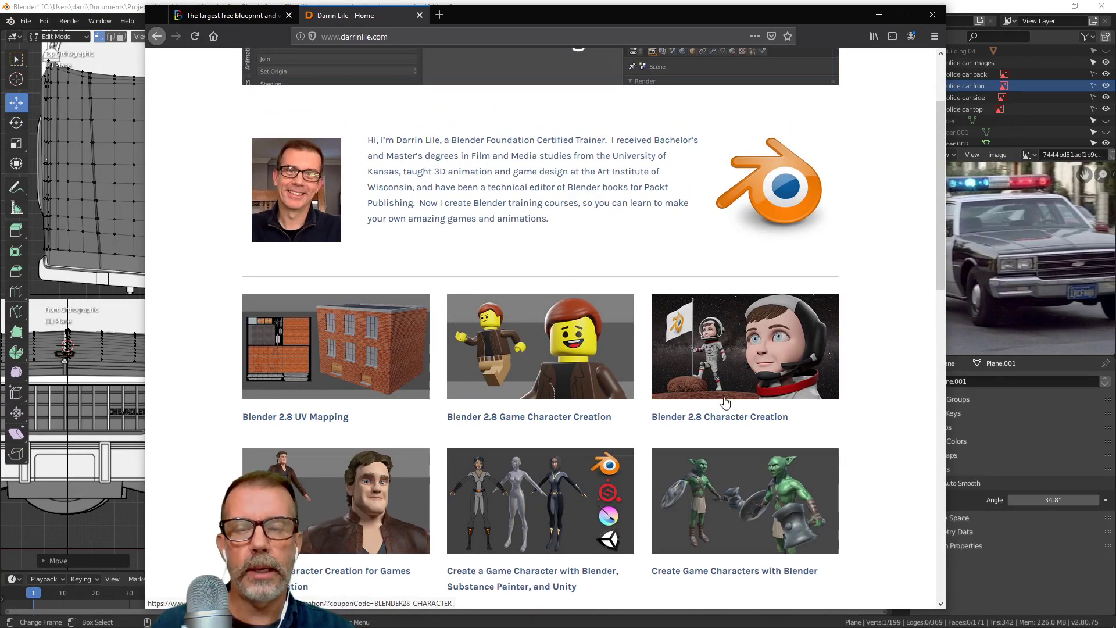
click(566, 378)
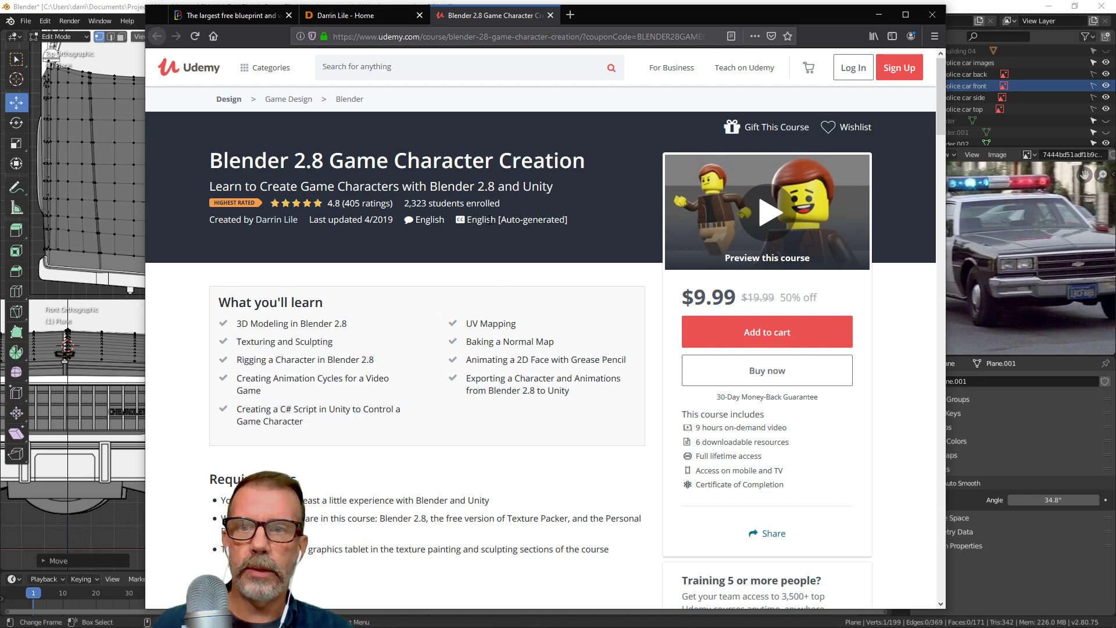
scroll(474, 325, down, 10)
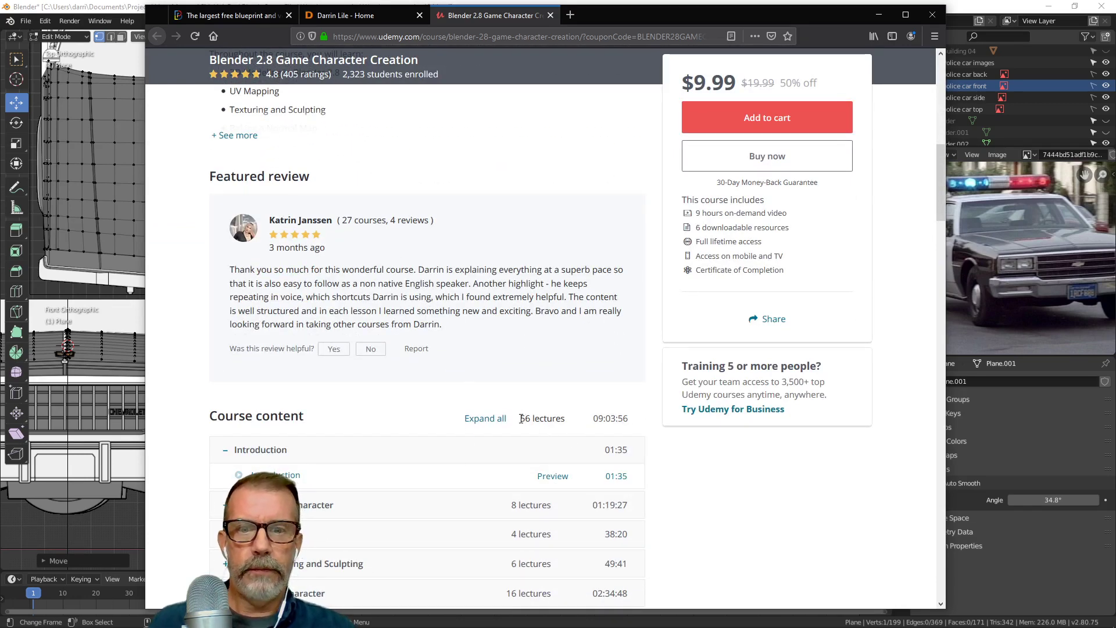
click(435, 417)
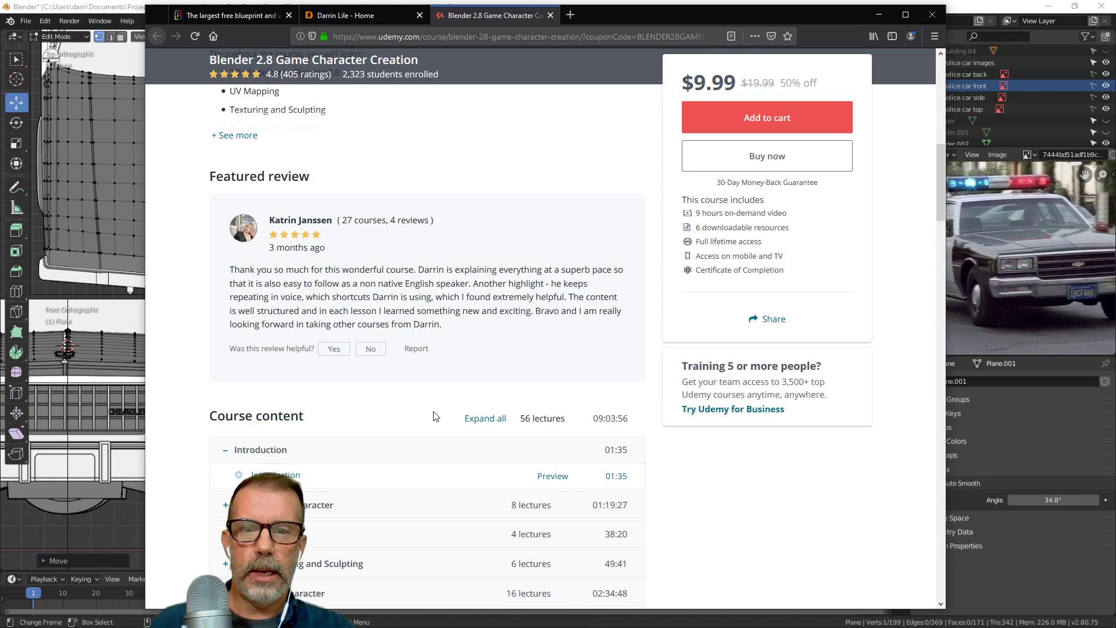
scroll(435, 416, down, 5)
scroll(401, 302, up, 15)
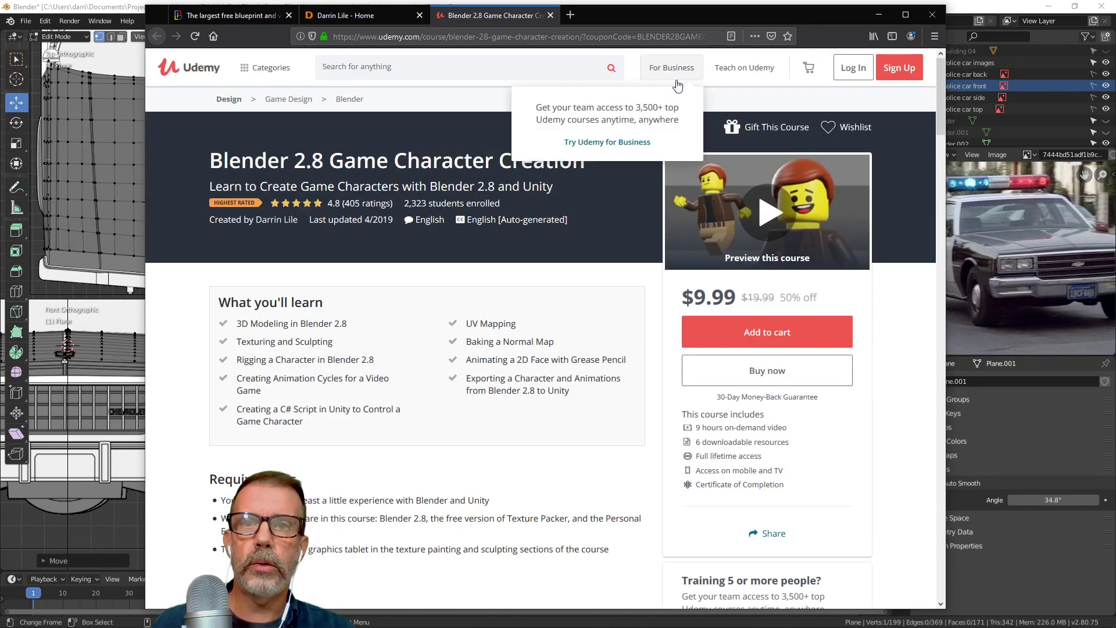
Switch back to Blender, lower the four bottom vertices at the rear of the wheel to the body's lower edge, and shift them slightly along Y.
drag(642, 15, 634, 15)
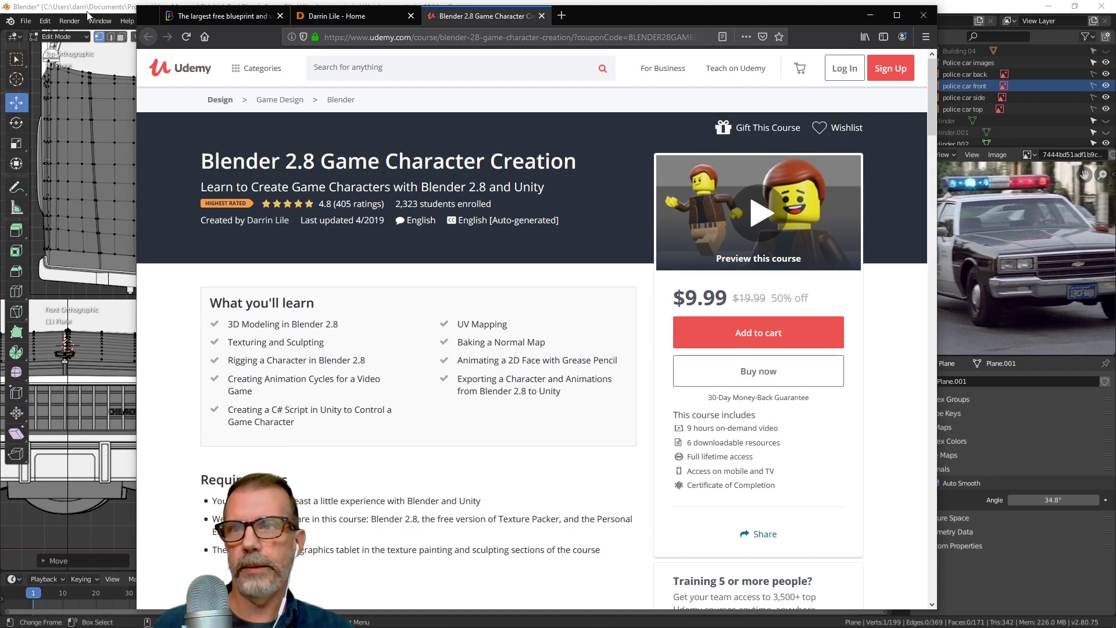
click(103, 8)
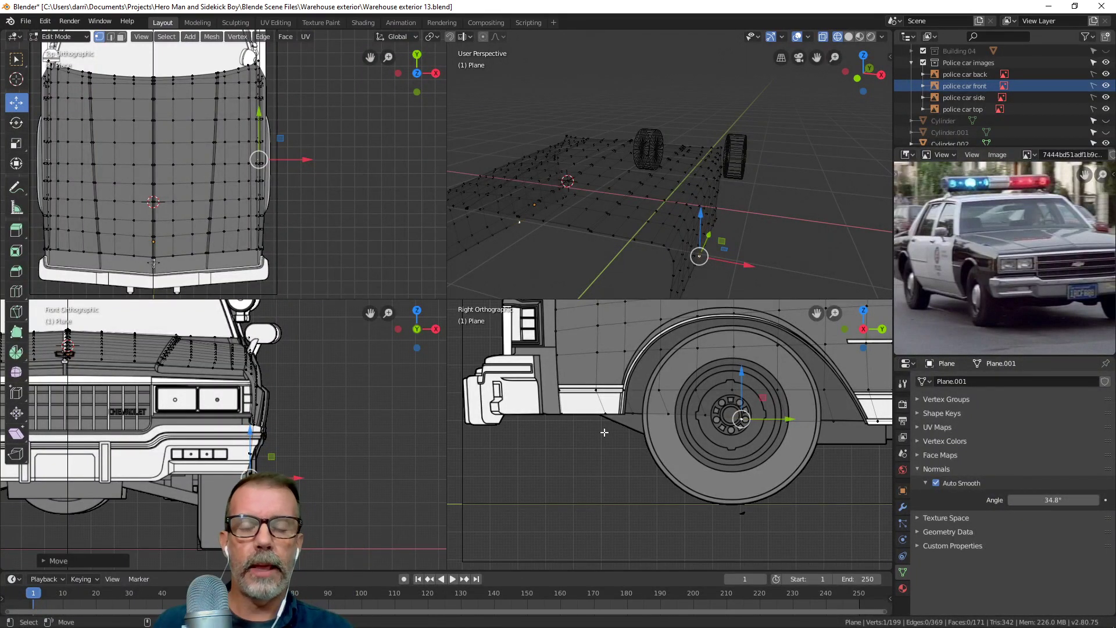
shift+middle_drag(723, 414, 605, 429)
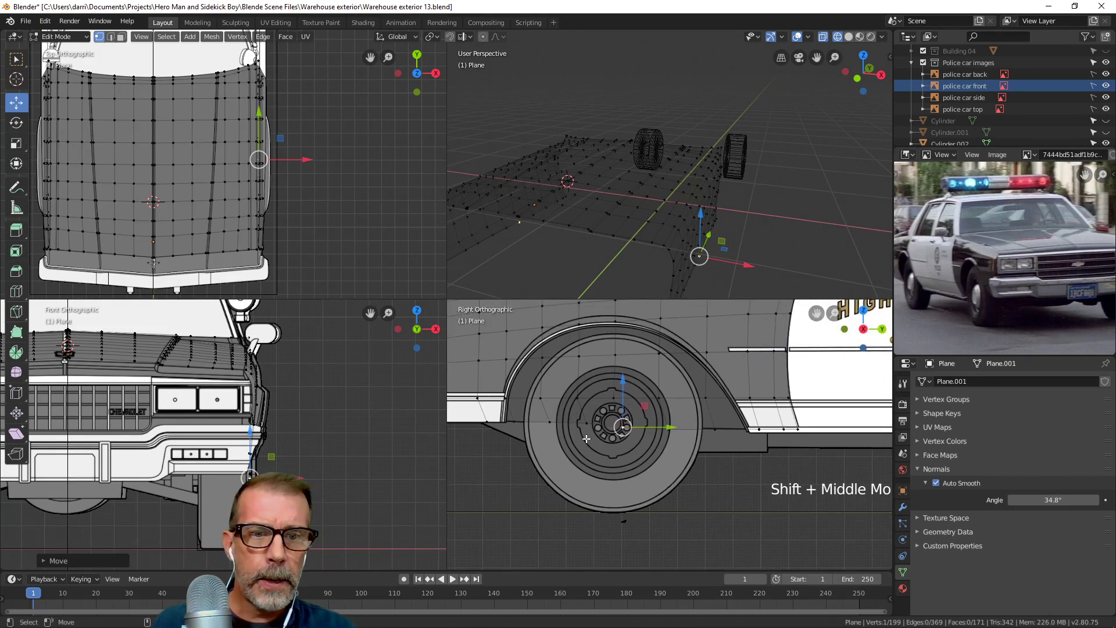
scroll(586, 438, up, 2)
shift+scroll(756, 430, up, 1)
shift+middle_drag(802, 424, 715, 460)
click(644, 449)
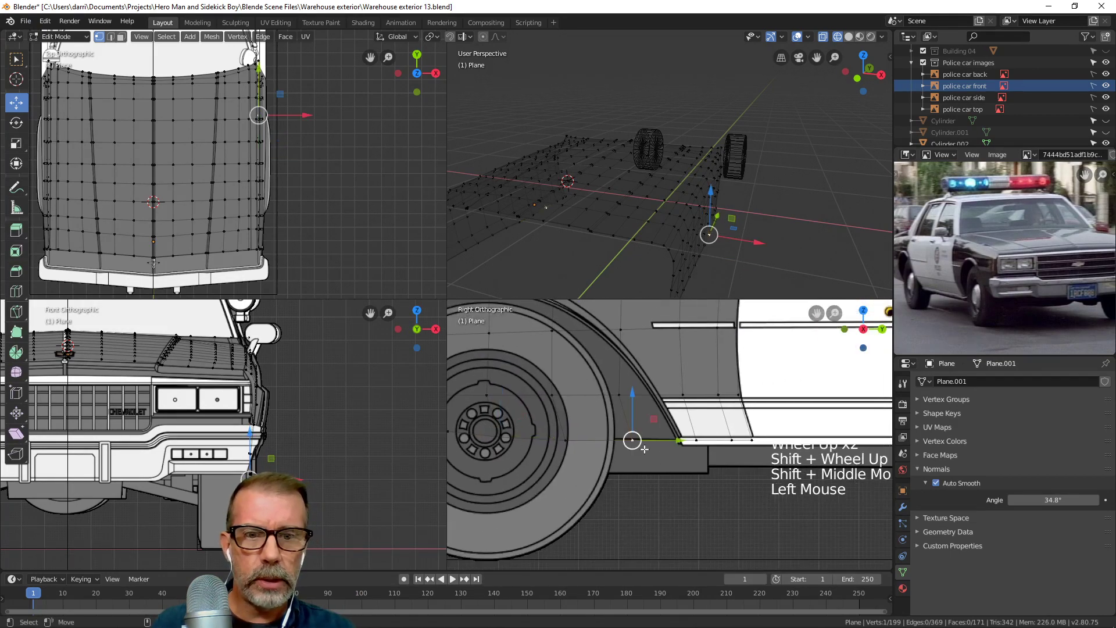
shift+click(696, 452)
shift+click(731, 456)
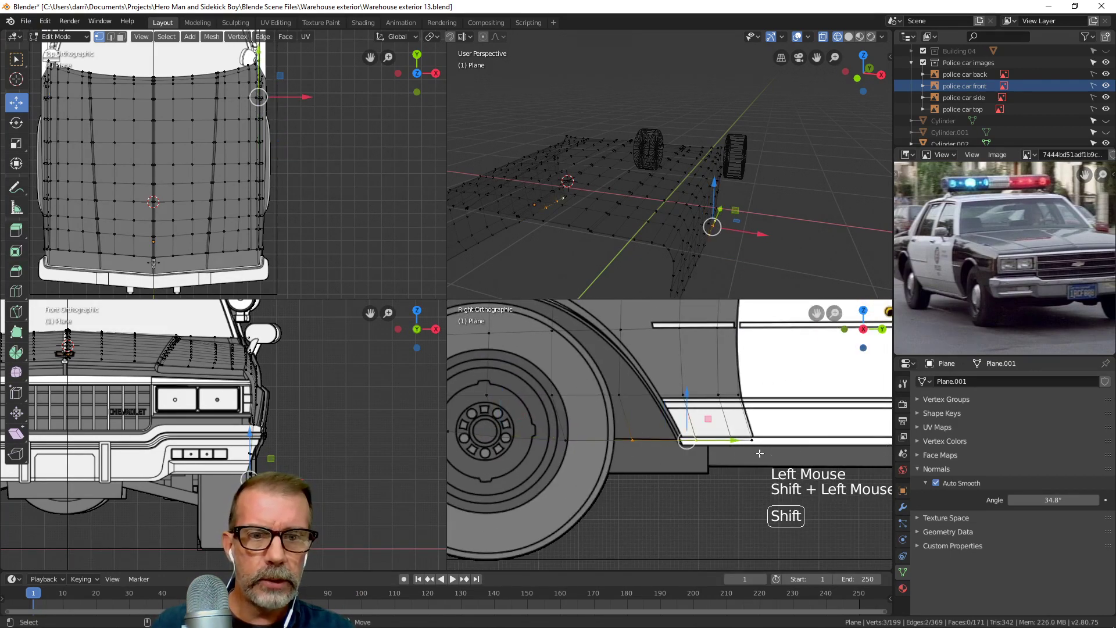
shift+click(752, 440)
drag(703, 400, 703, 398)
drag(751, 446, 753, 445)
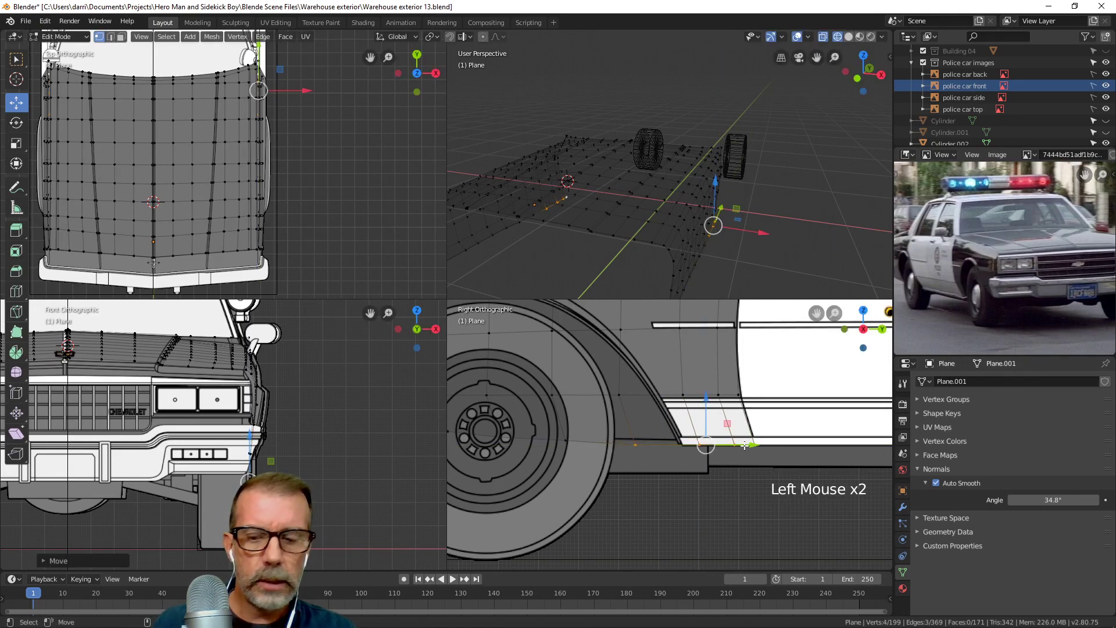
key(alt+a)
Shift the lower fender vertex just ahead of the wheel arch slightly forward along Y in the side view.
scroll(592, 491, down, 4)
shift+middle_drag(593, 492, 659, 390)
scroll(659, 389, up, 1)
shift+scroll(659, 389, up, 1)
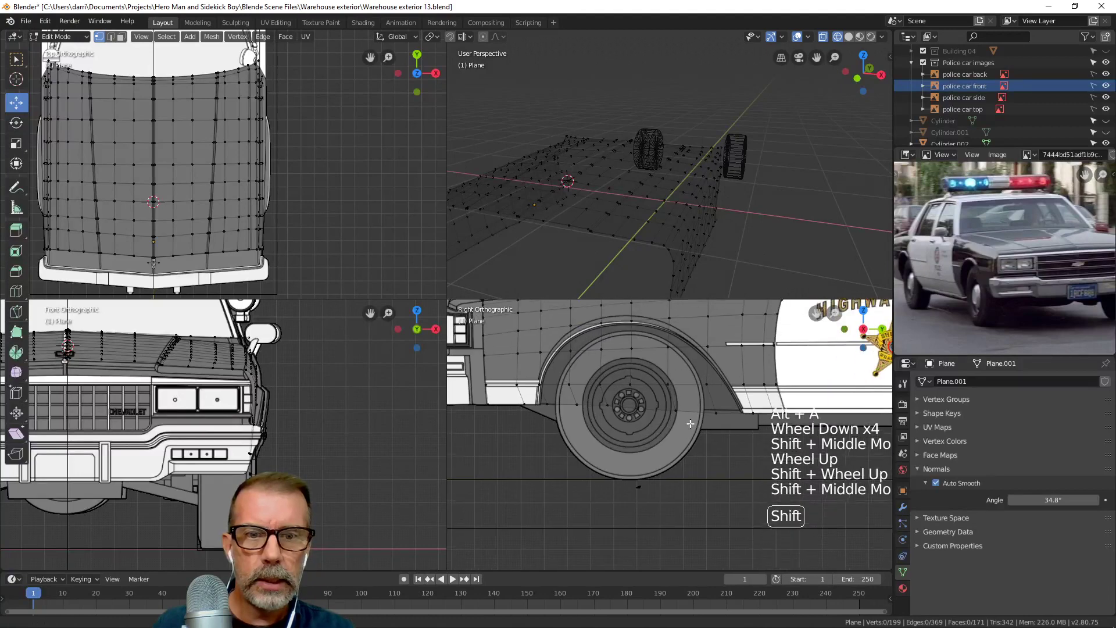
shift+middle_drag(598, 433, 597, 417)
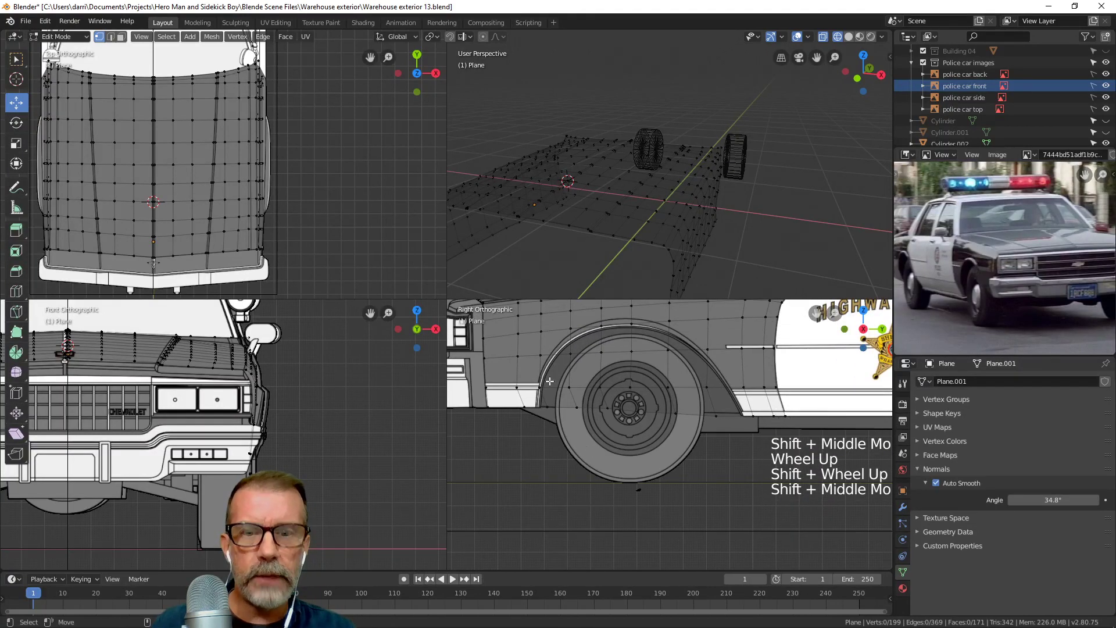
click(589, 388)
drag(588, 388, 574, 390)
click(518, 387)
scroll(578, 390, down, 2)
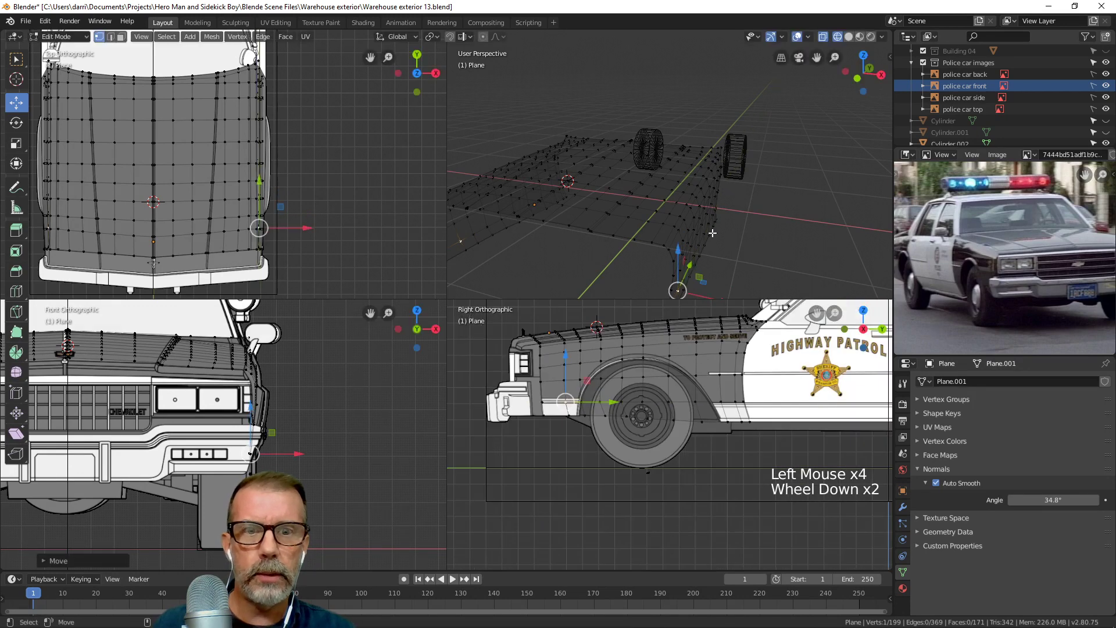
Deselect everything, show the mesh in solid shading, and leave Edit Mode to inspect the hood and fender.
mouse_move(674, 232)
middle_down()
mouse_move(704, 264)
mouse_move(716, 237)
mouse_move(678, 249)
mouse_move(721, 232)
mouse_move(702, 243)
mouse_move(814, 235)
mouse_move(678, 242)
mouse_move(696, 245)
mouse_move(695, 231)
mouse_move(692, 256)
middle_up()
key(z)
scroll(746, 266, down, 2)
key(alt+a)
scroll(678, 248, up, 3)
scroll(678, 249, down, 2)
key(Tab)
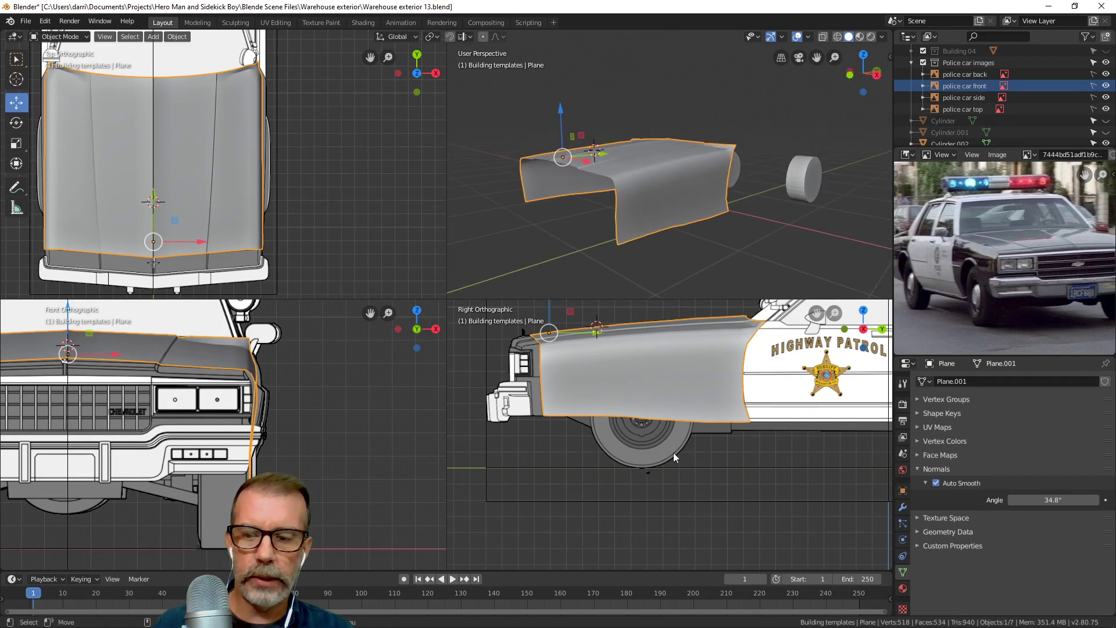
Return to wireframe shading and compare the hood and fender with the side, front and top references.
key(z)
click(584, 452)
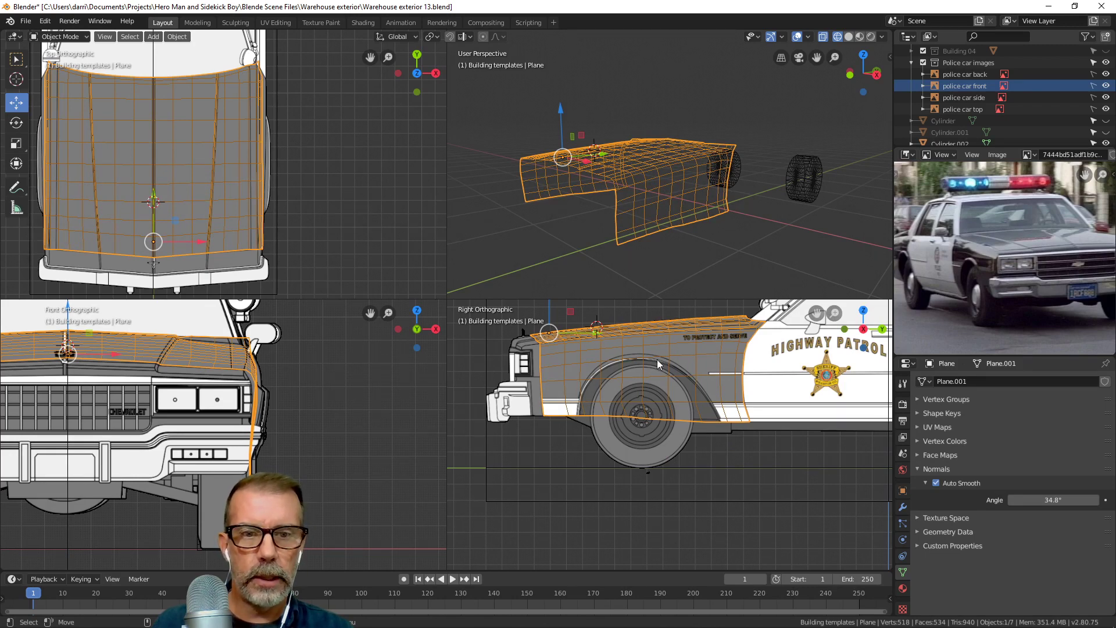
scroll(600, 406, up, 2)
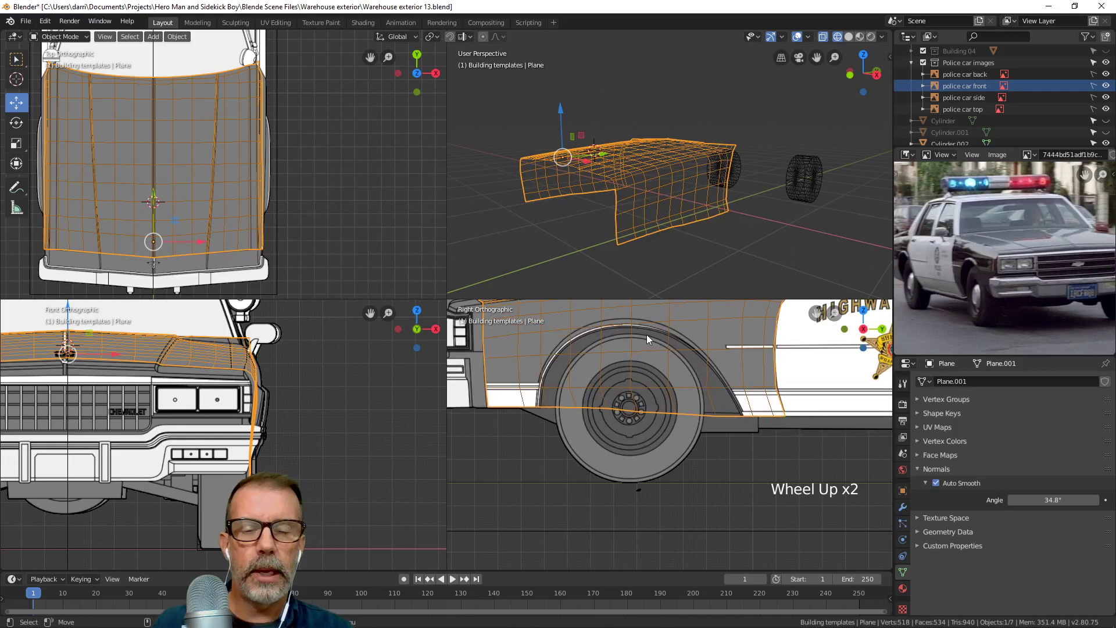
shift+middle_drag(646, 333, 648, 336)
middle_drag(675, 216, 677, 237)
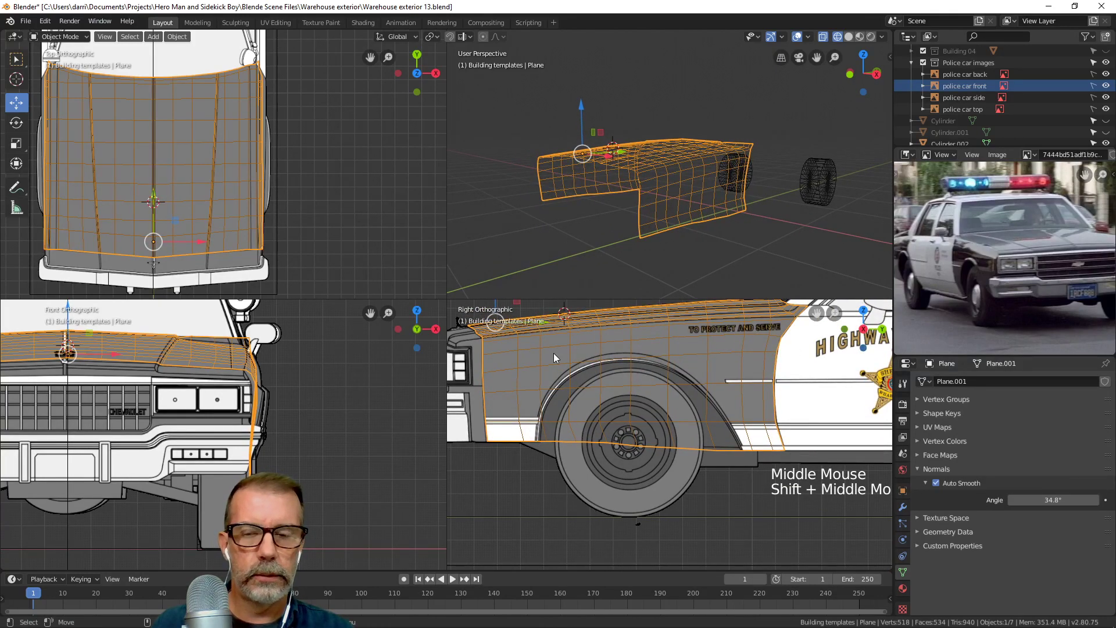
scroll(193, 384, down, 2)
shift+middle_drag(193, 384, 247, 398)
scroll(251, 225, down, 3)
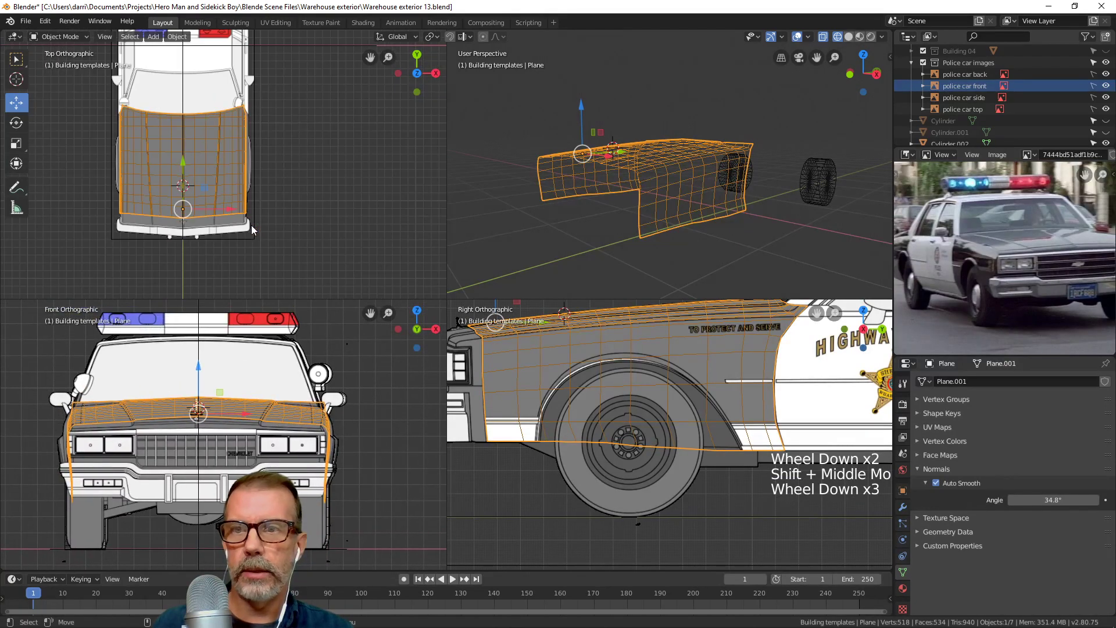
shift+middle_drag(251, 225, 286, 230)
scroll(657, 187, down, 2)
shift+middle_drag(658, 187, 658, 191)
middle_drag(658, 191, 658, 196)
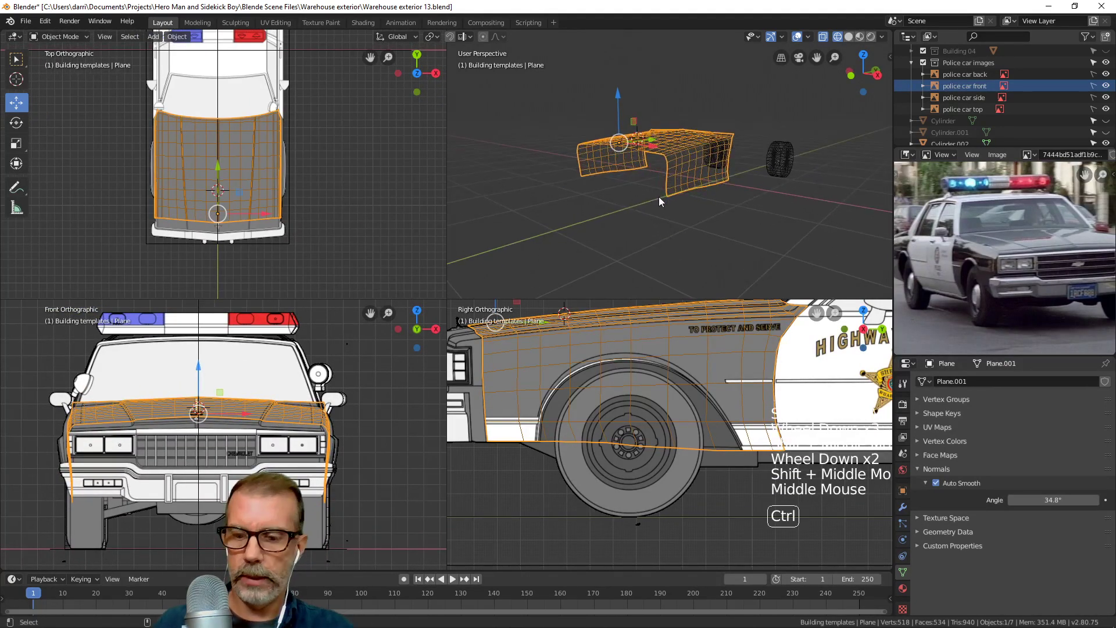
Leave the quad view, show the hood in solid shading, and compare its side edge with the police car photo.
key(ctrl+alt+q)
key(z)
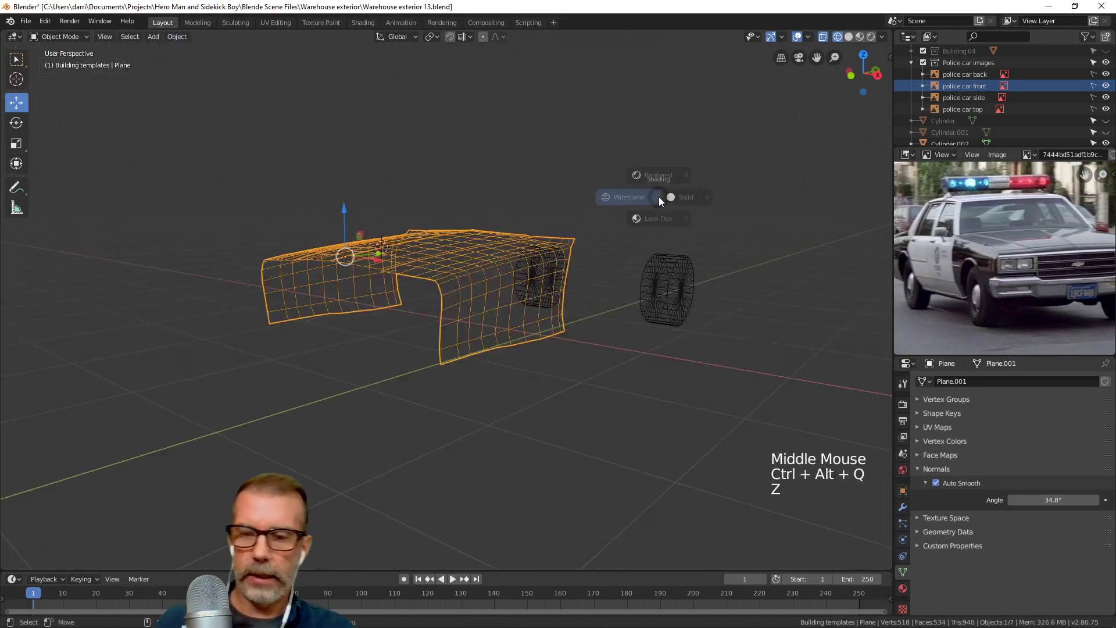
click(749, 191)
mouse_move(743, 216)
middle_down()
mouse_move(679, 248)
mouse_move(623, 241)
mouse_move(552, 282)
mouse_move(593, 270)
middle_up()
scroll(528, 283, up, 2)
middle_drag(528, 284, 616, 302)
key(Tab)
key(Tab)
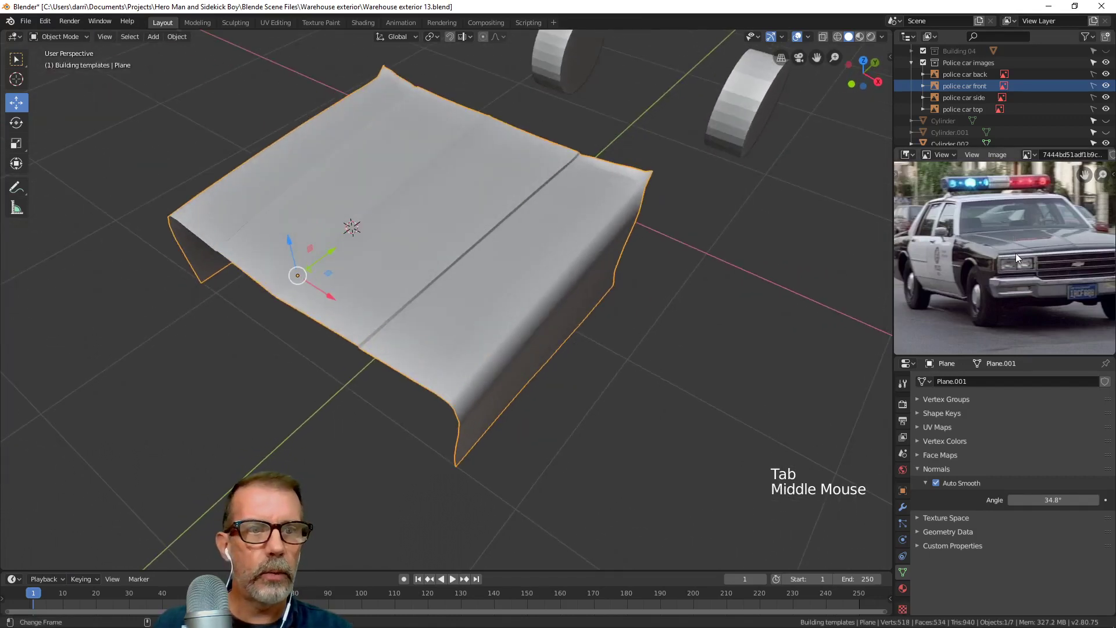
middle_drag(1017, 258, 955, 274)
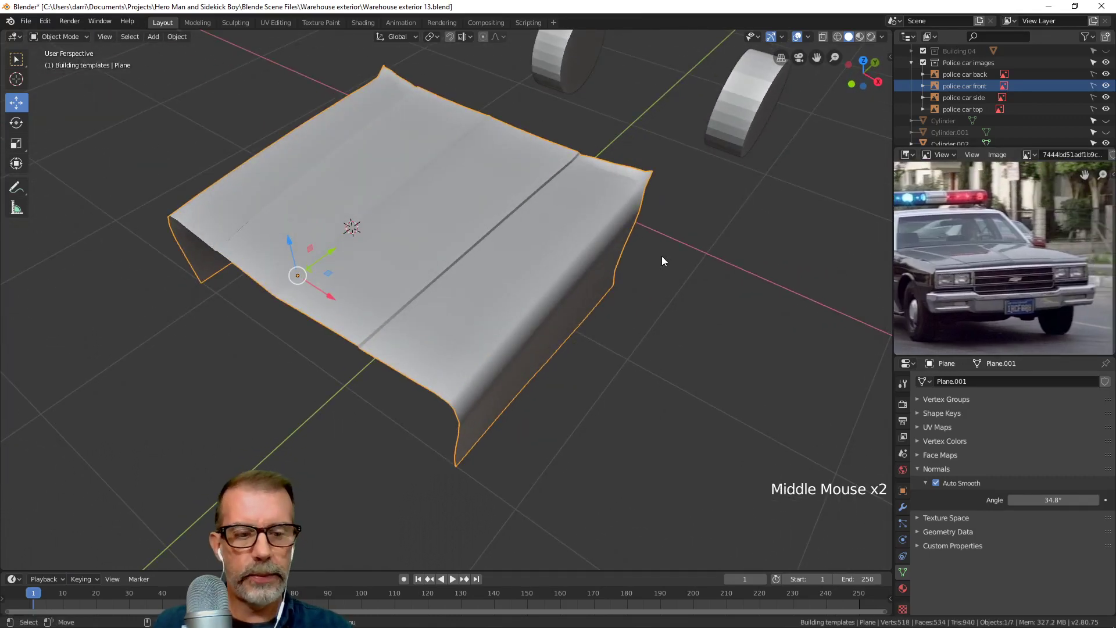
In the top wireframe view, enter Edit Mode and select the lengthwise edge loop near the hood's outer sides.
key(KP_7)
key(z)
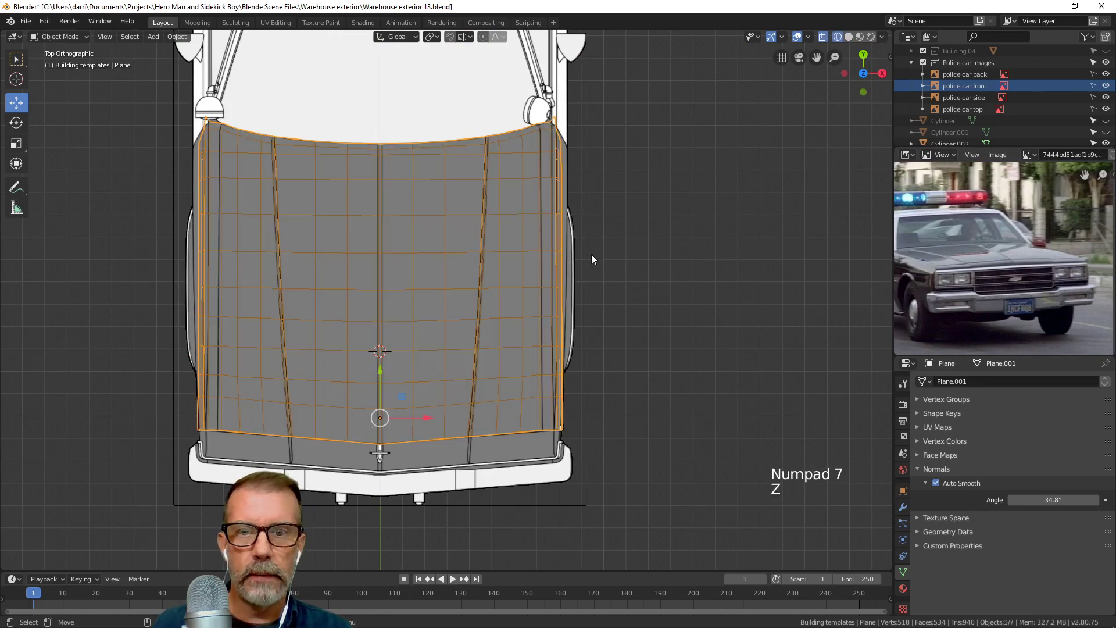
scroll(591, 254, up, 3)
shift+middle_drag(633, 247, 598, 249)
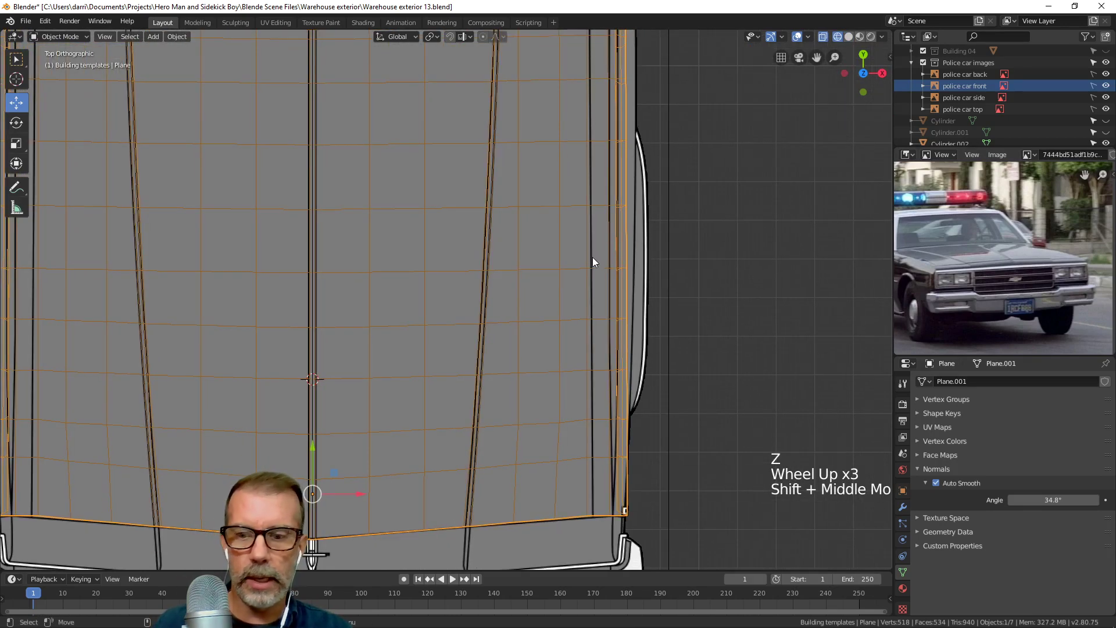
key(Tab)
alt+click(588, 250)
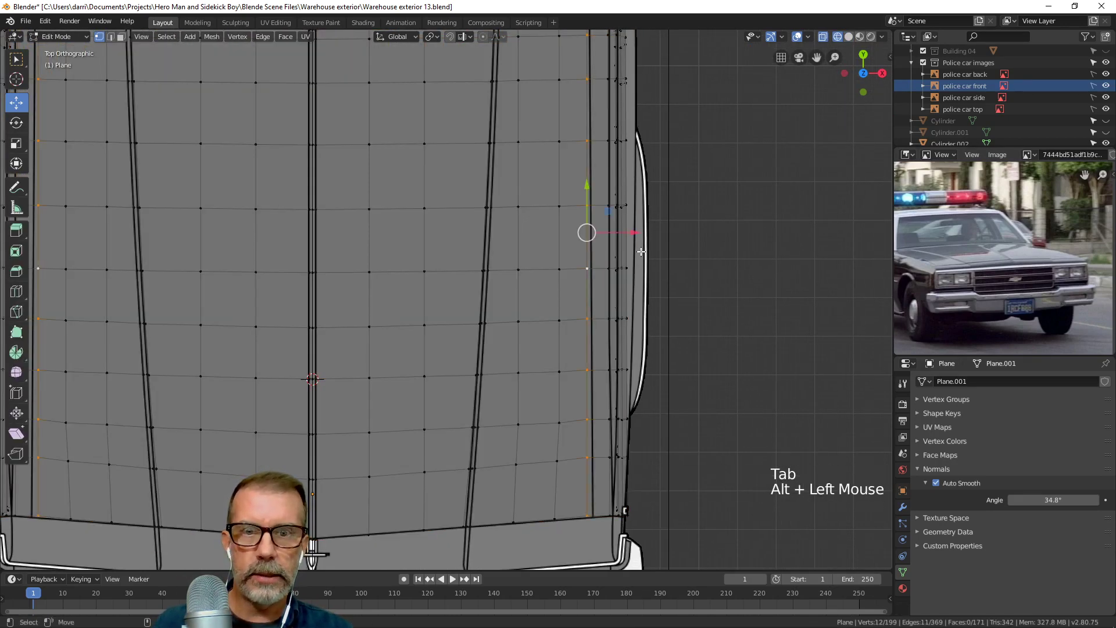
Switch to edge selection mode and display the mesh in solid shading to check the selected loop.
scroll(641, 251, down, 3)
middle_drag(665, 248, 605, 226)
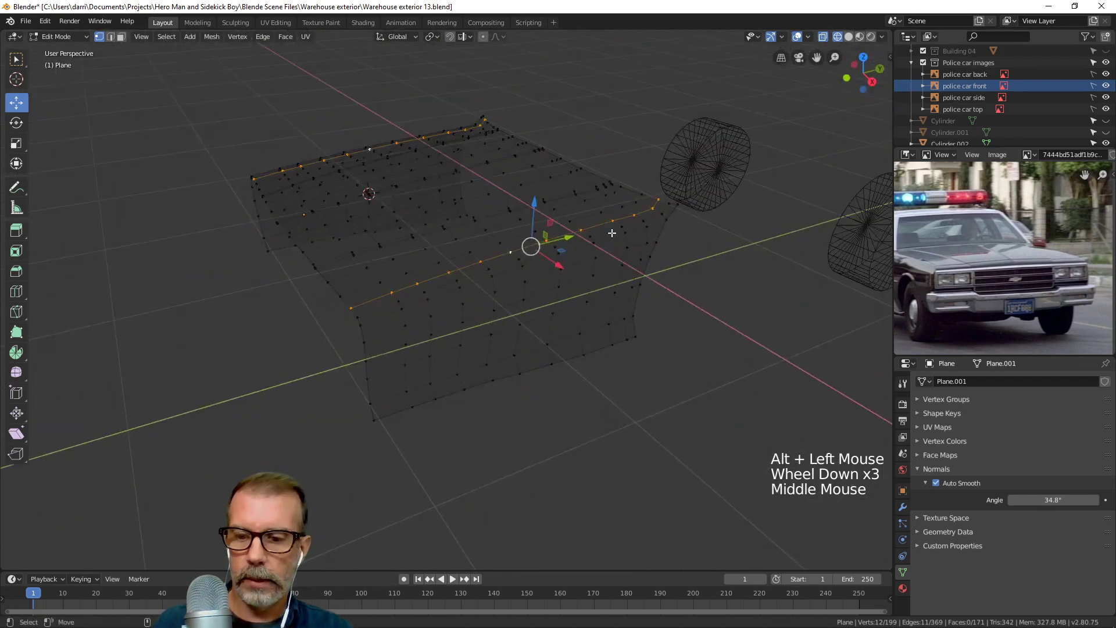
key(2)
key(z)
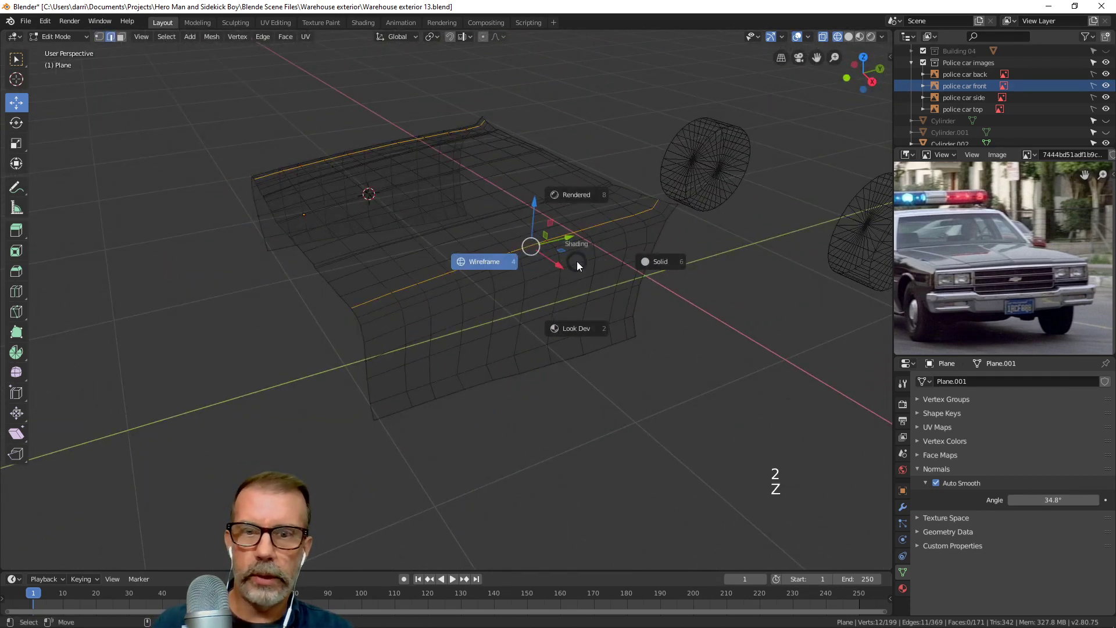
scroll(649, 263, up, 1)
scroll(645, 262, up, 1)
mouse_move(645, 261)
middle_down()
mouse_move(581, 264)
mouse_move(616, 257)
mouse_move(623, 274)
middle_up()
scroll(581, 264, up, 1)
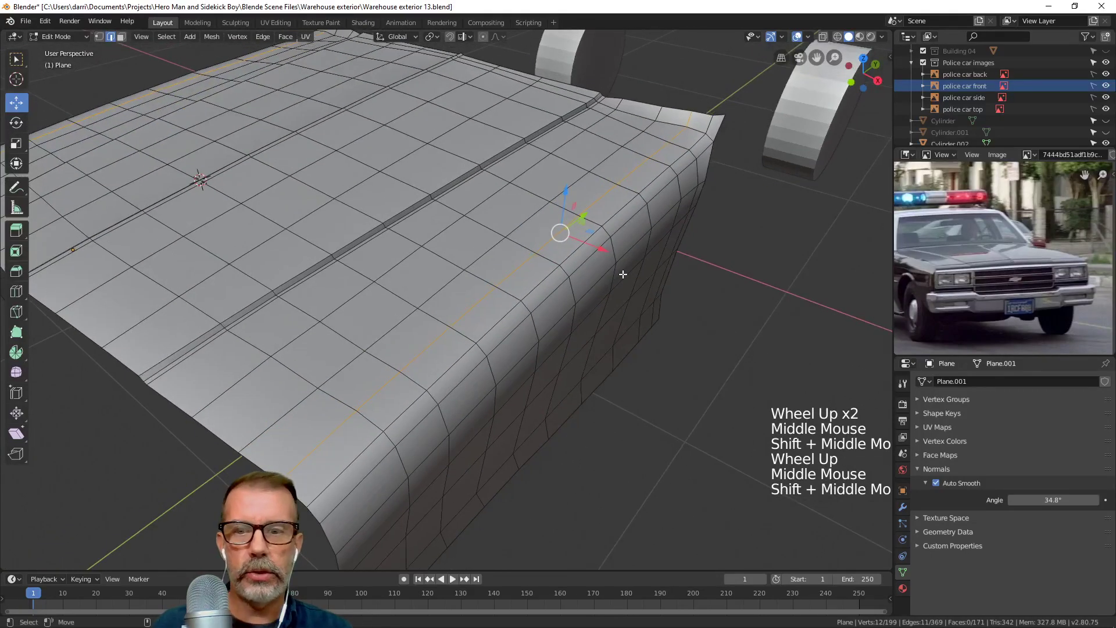
Apply the scale of the hood object in Object Mode and return to Edit Mode.
key(Tab)
key(ctrl+a)
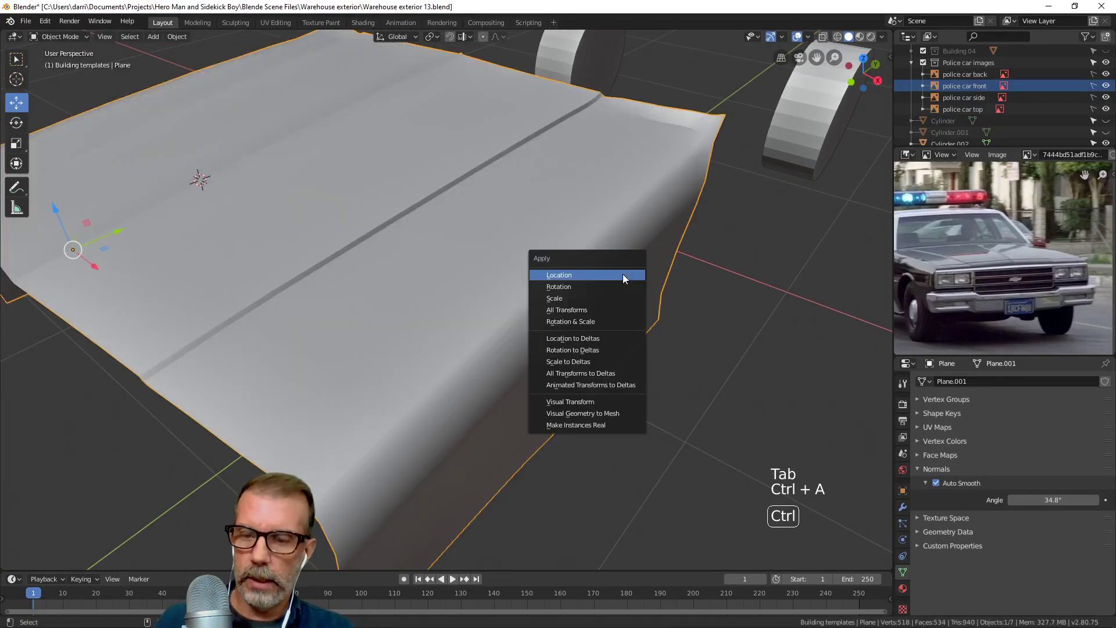
click(564, 299)
key(Tab)
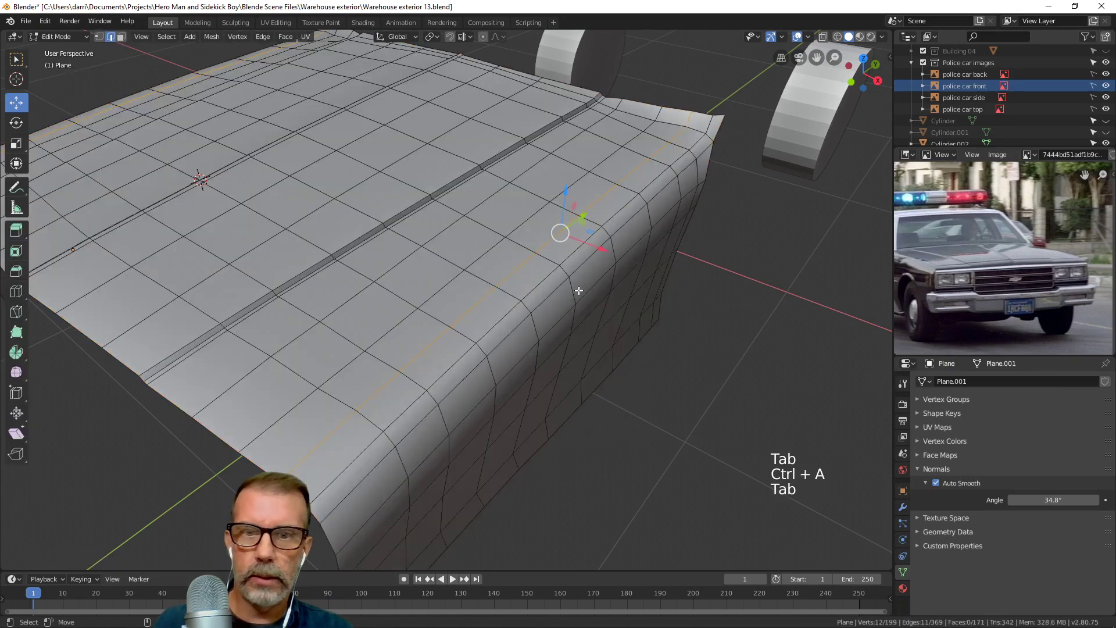
Bevel the selected lengthwise edge loop with a very narrow width.
middle_drag(578, 290, 588, 292)
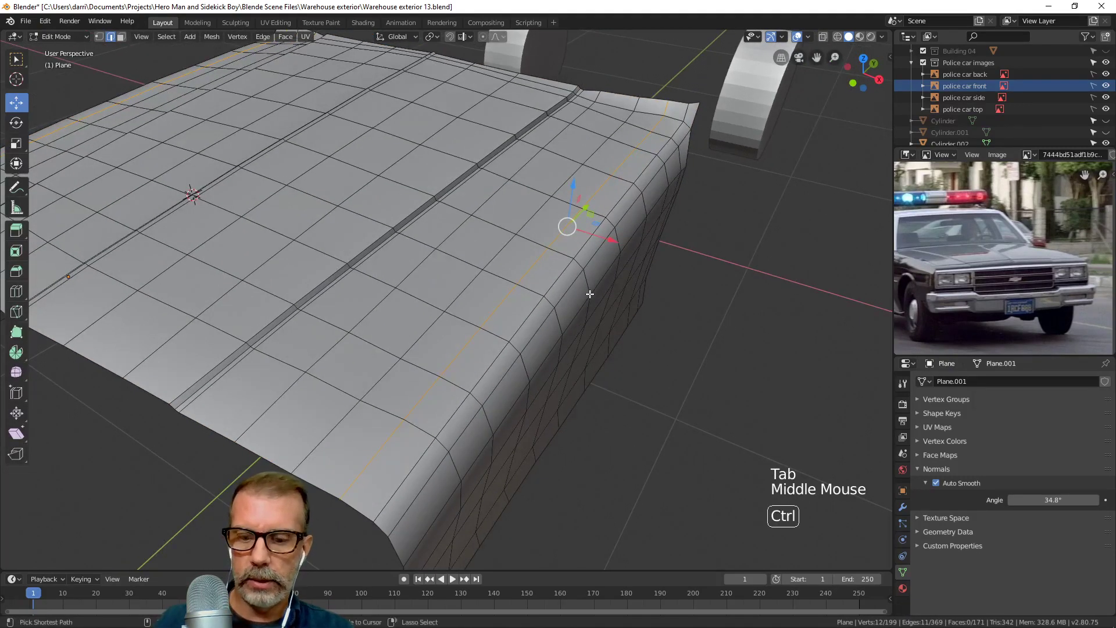
key(ctrl+b)
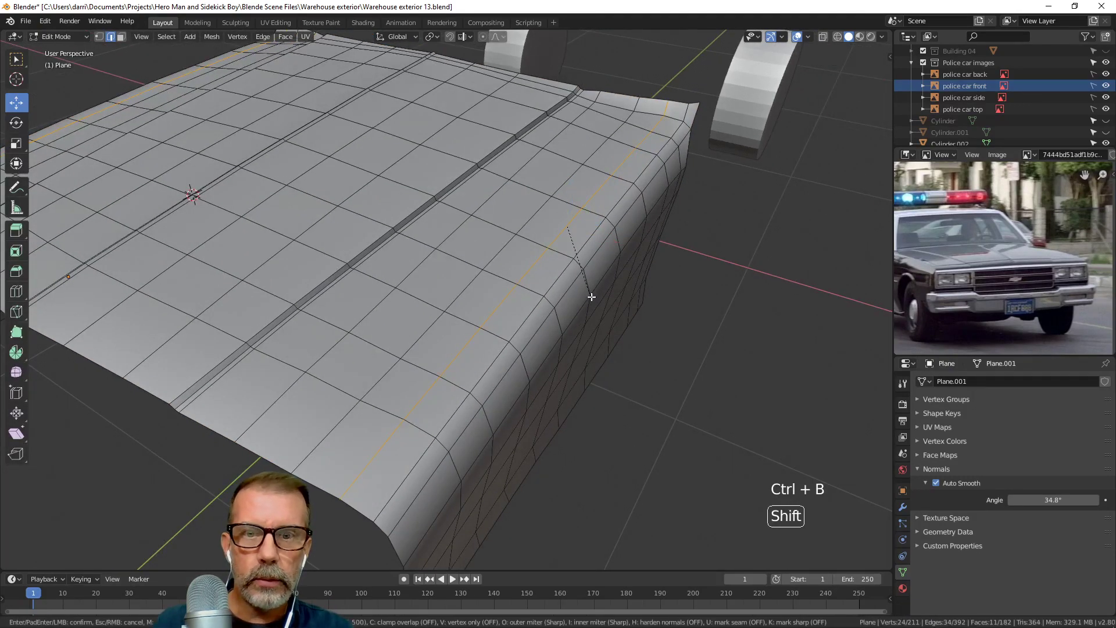
click(593, 303)
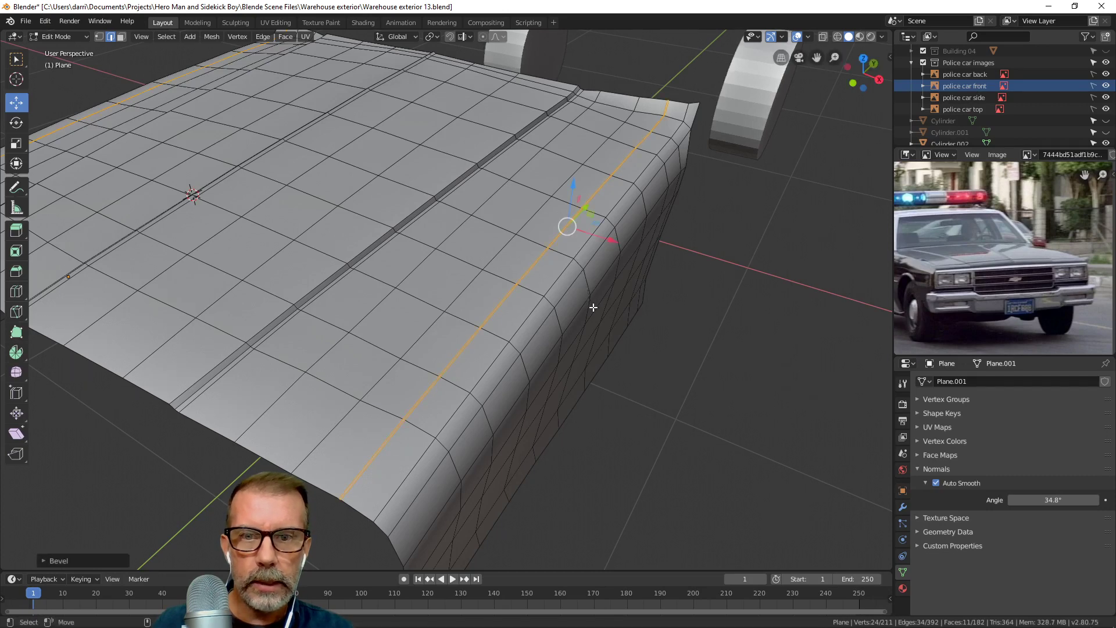
Extrude the narrow beveled strip a short distance downward to form the seam groove between hood and fender, and deselect it.
middle_drag(593, 306, 620, 269)
scroll(632, 244, up, 1)
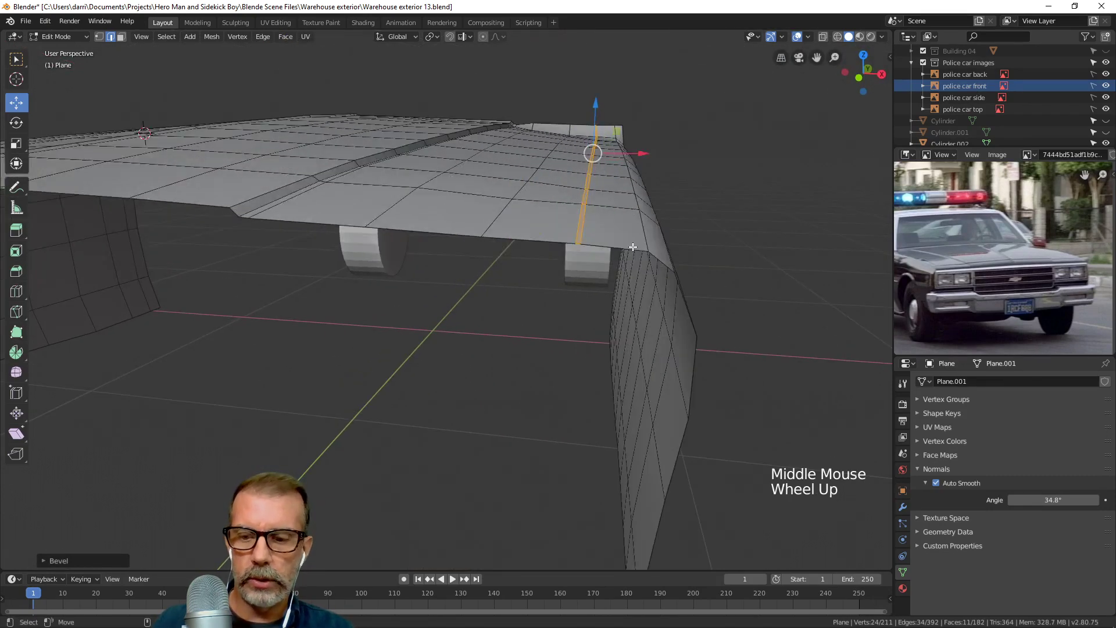
key(e)
click(633, 246)
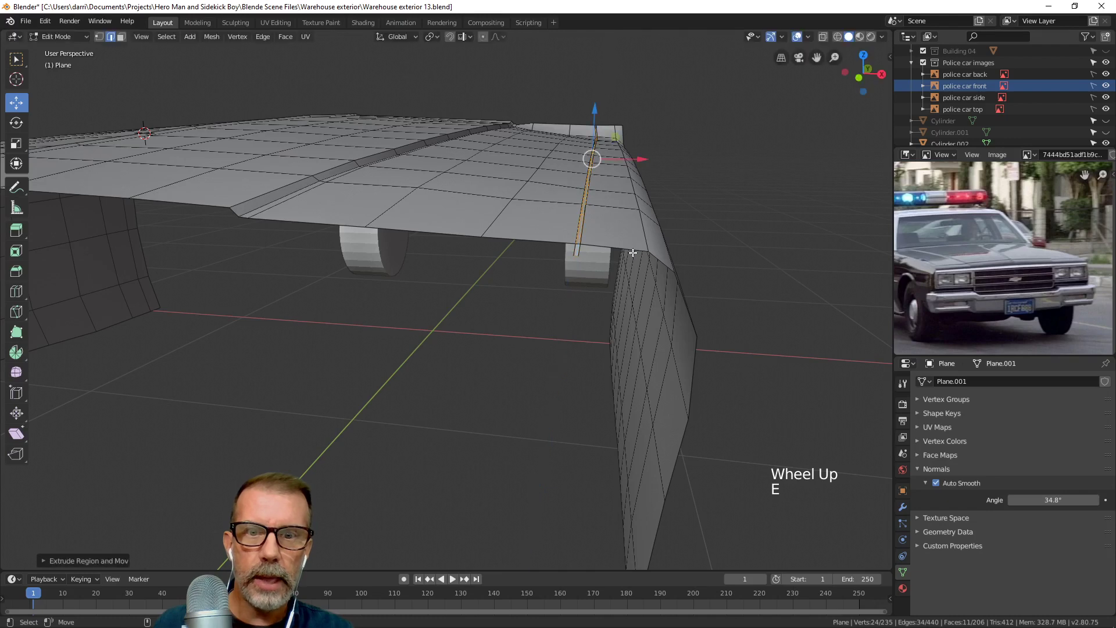
mouse_move(632, 247)
middle_down()
mouse_move(669, 244)
mouse_move(648, 252)
middle_up()
key(alt+a)
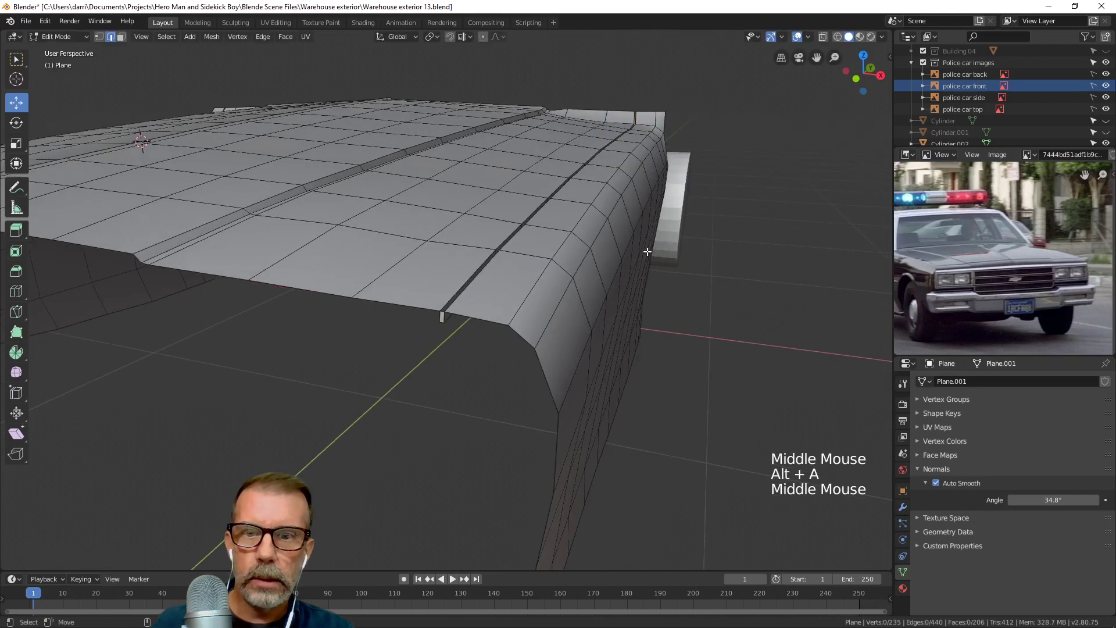
Delete the small end-cap face at the front end of the seam groove.
key(2)
click(441, 315)
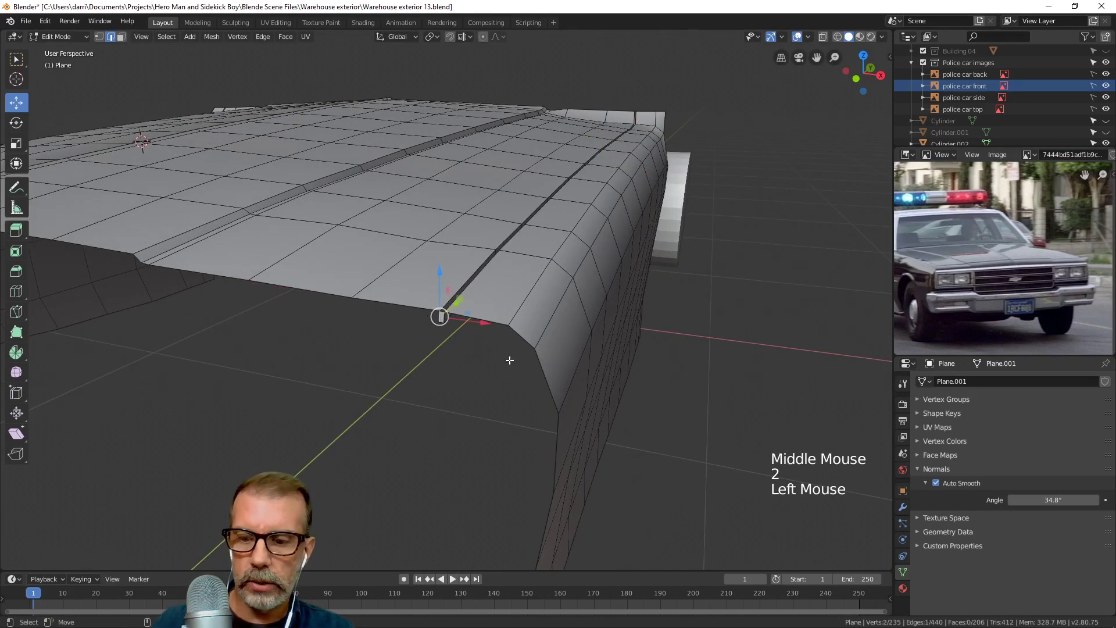
key(3)
click(442, 319)
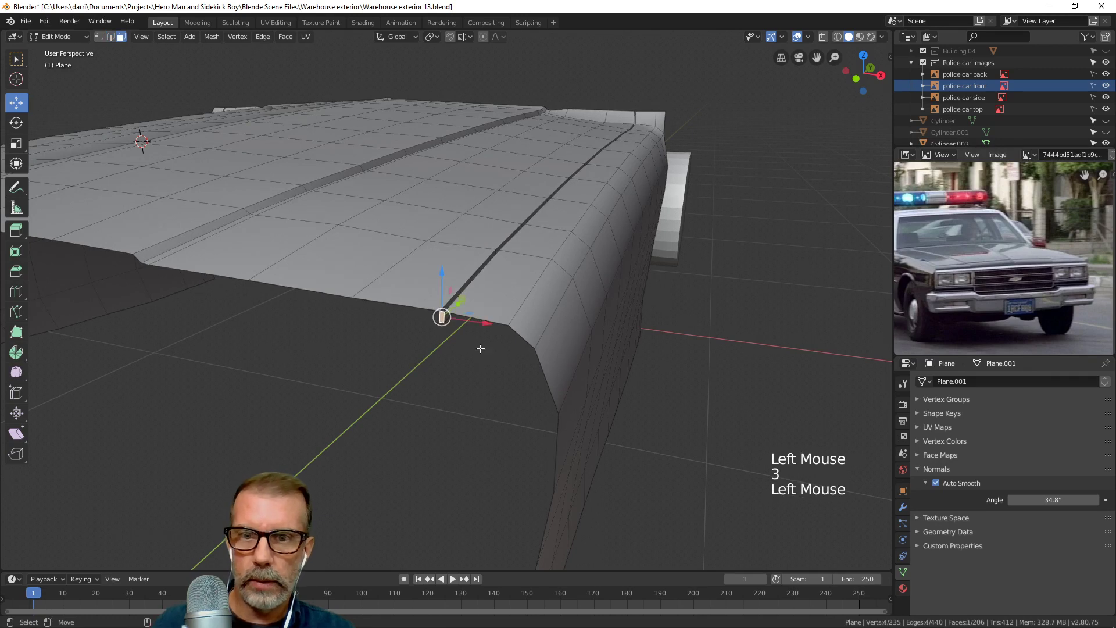
key(x)
click(447, 347)
Delete the small end-cap face at the rear end of the seam groove.
middle_drag(641, 240, 468, 240)
click(450, 242)
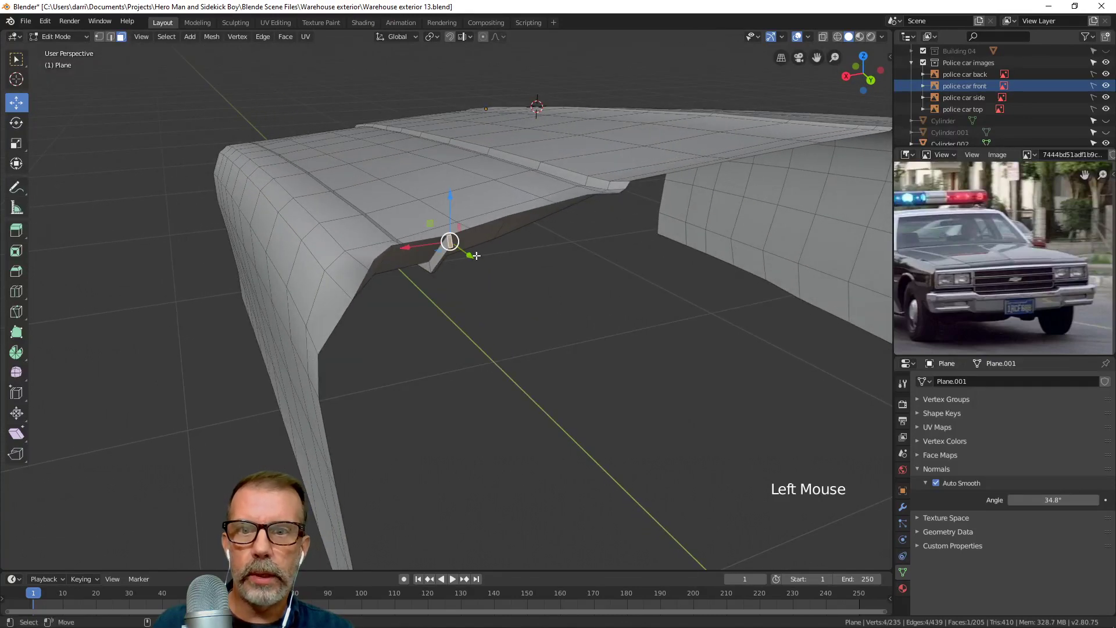
key(x)
click(520, 280)
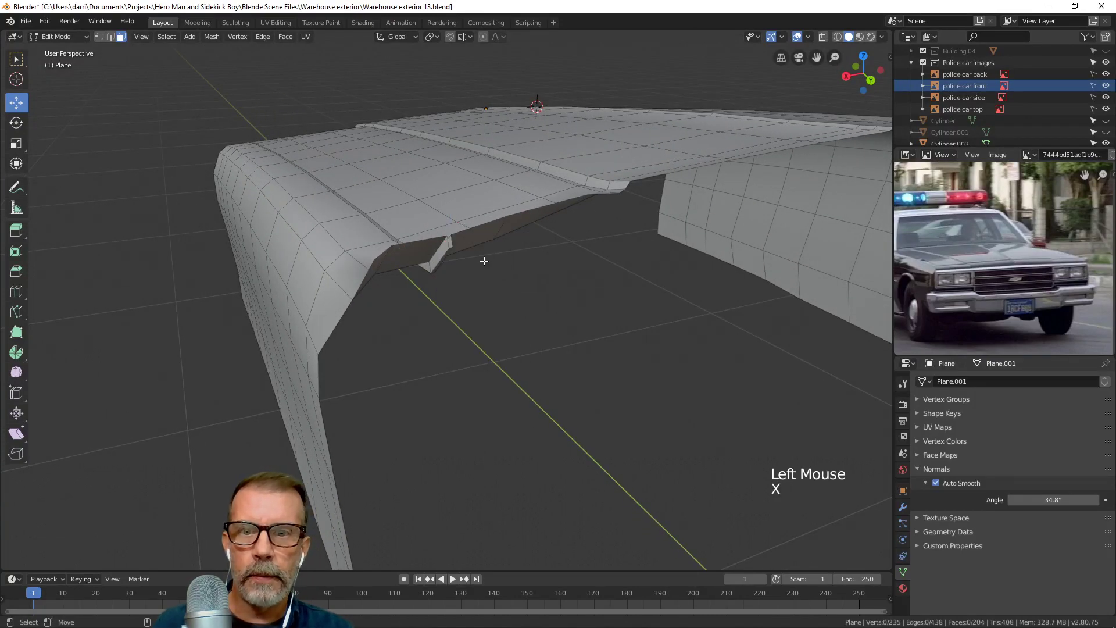
middle_drag(520, 279, 687, 134)
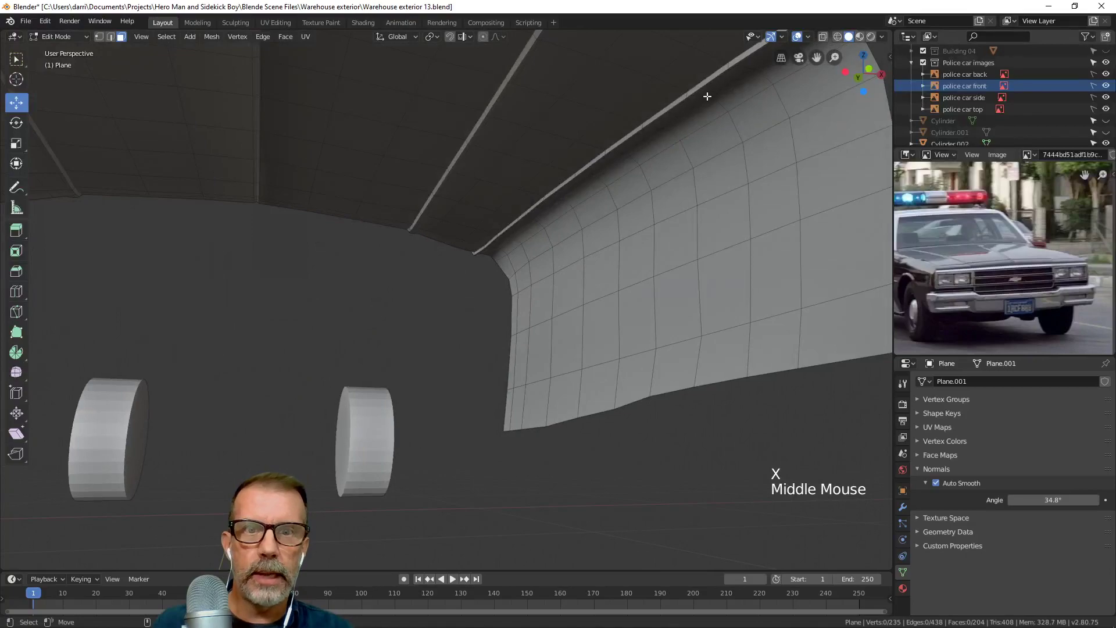
Leave Edit Mode and compare the hood and its seams with the police car reference photo.
middle_drag(707, 96, 458, 277)
scroll(547, 192, down, 3)
scroll(473, 279, up, 1)
key(Tab)
key(alt+a)
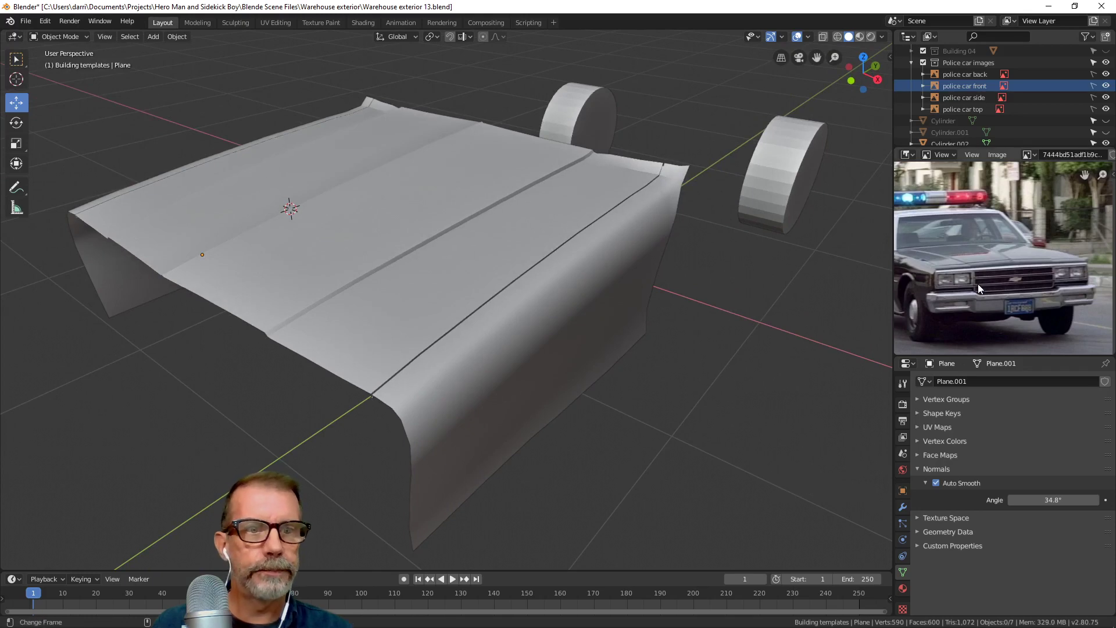
middle_drag(482, 310, 559, 307)
scroll(988, 267, down, 2)
shift+middle_drag(988, 268, 969, 276)
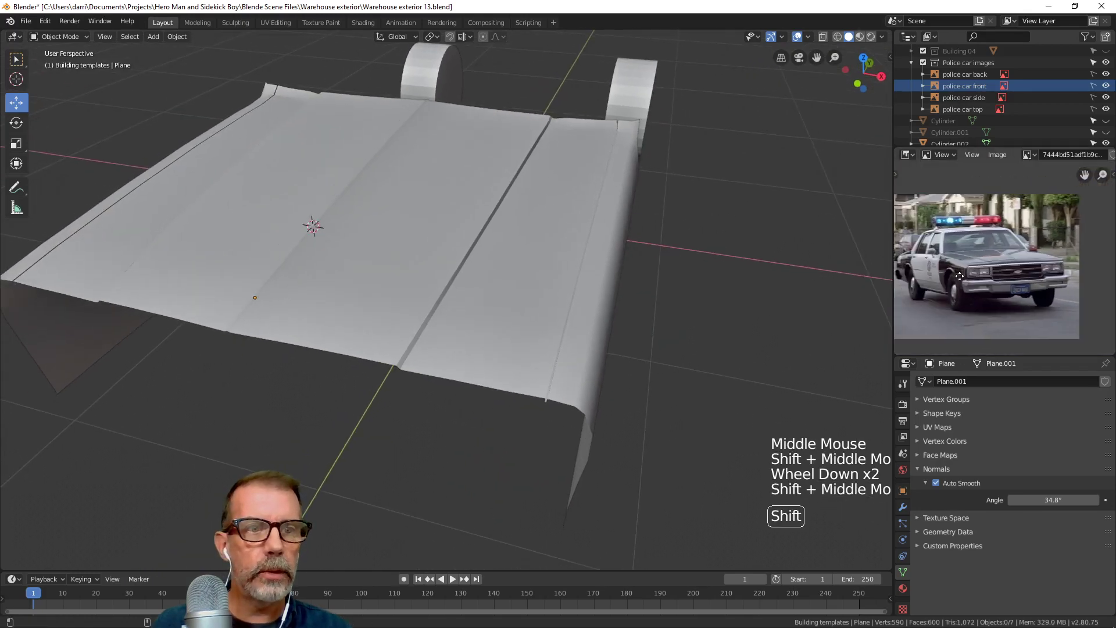
scroll(970, 276, up, 2)
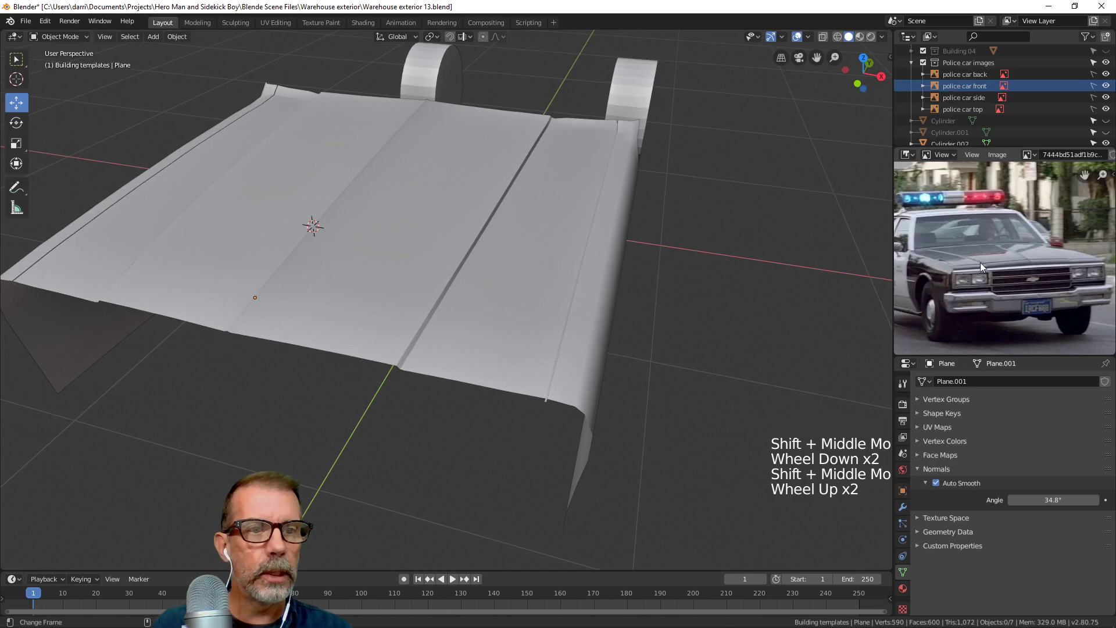
middle_drag(267, 362, 357, 291)
Starting from the top view, enter Edit Mode in edge selection and select the edge loop along the front of the hood and fenders.
key(KP_7)
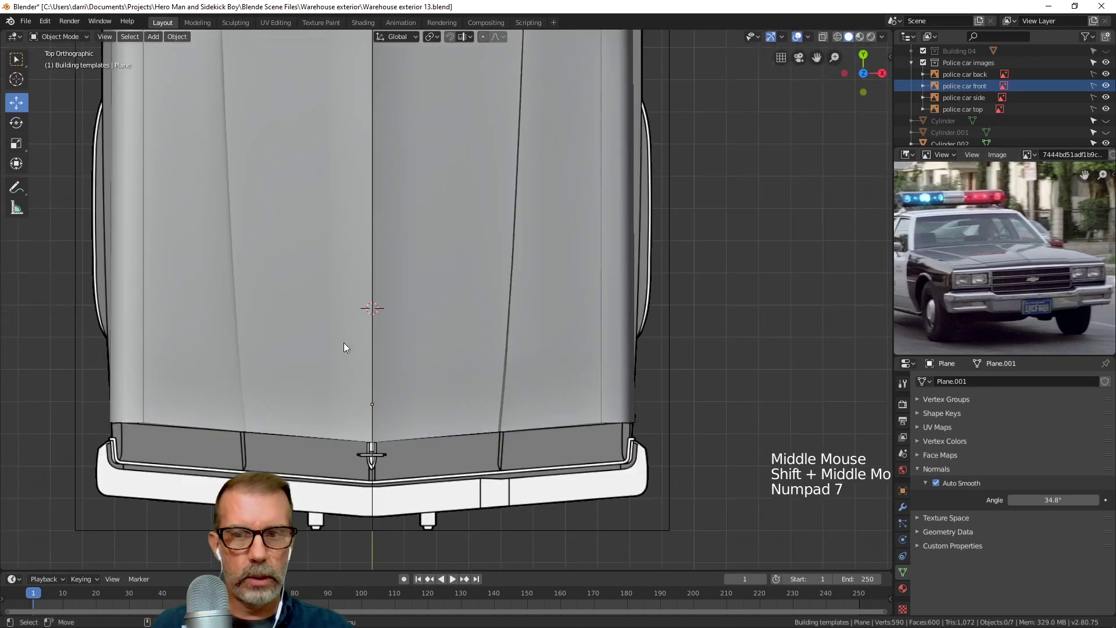
scroll(383, 383, down, 2)
shift+middle_drag(383, 382, 401, 347)
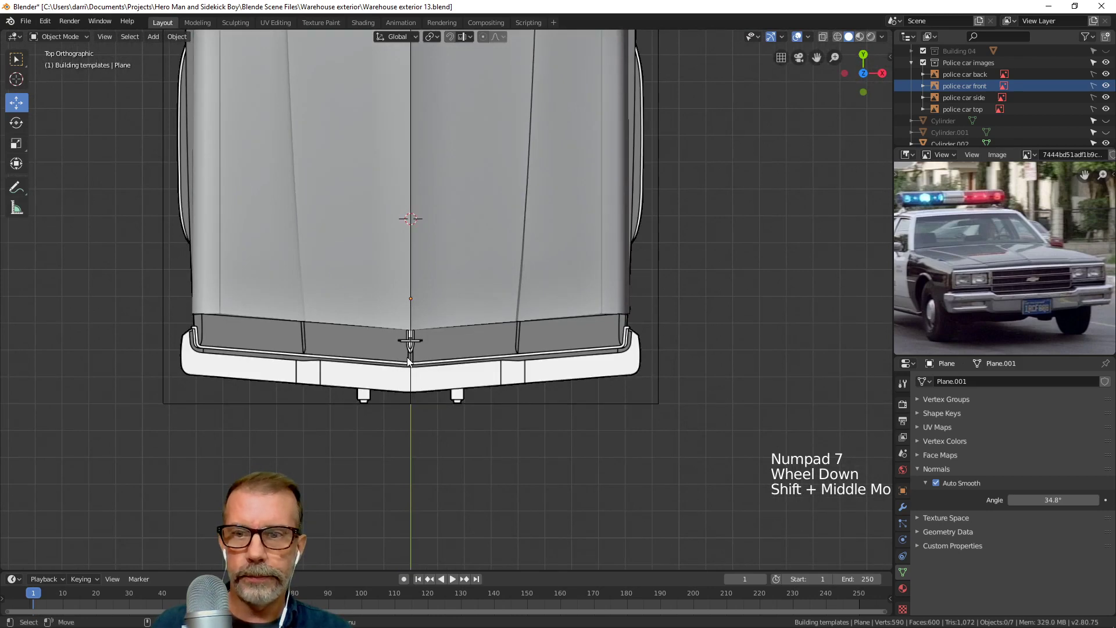
key(Tab)
key(2)
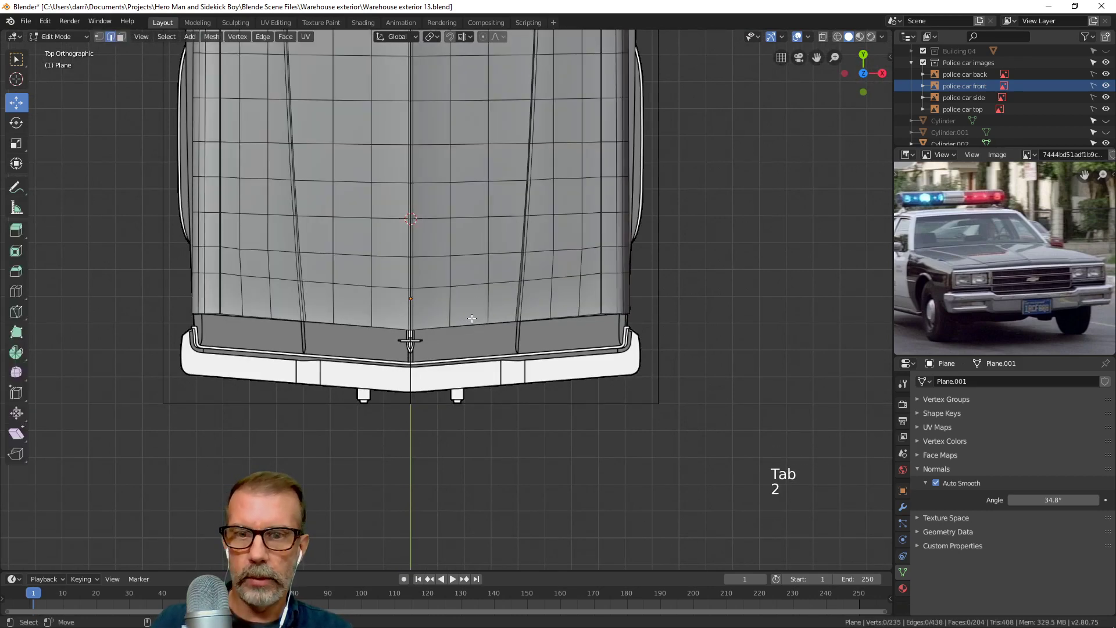
alt+click(470, 320)
middle_drag(469, 319, 600, 312)
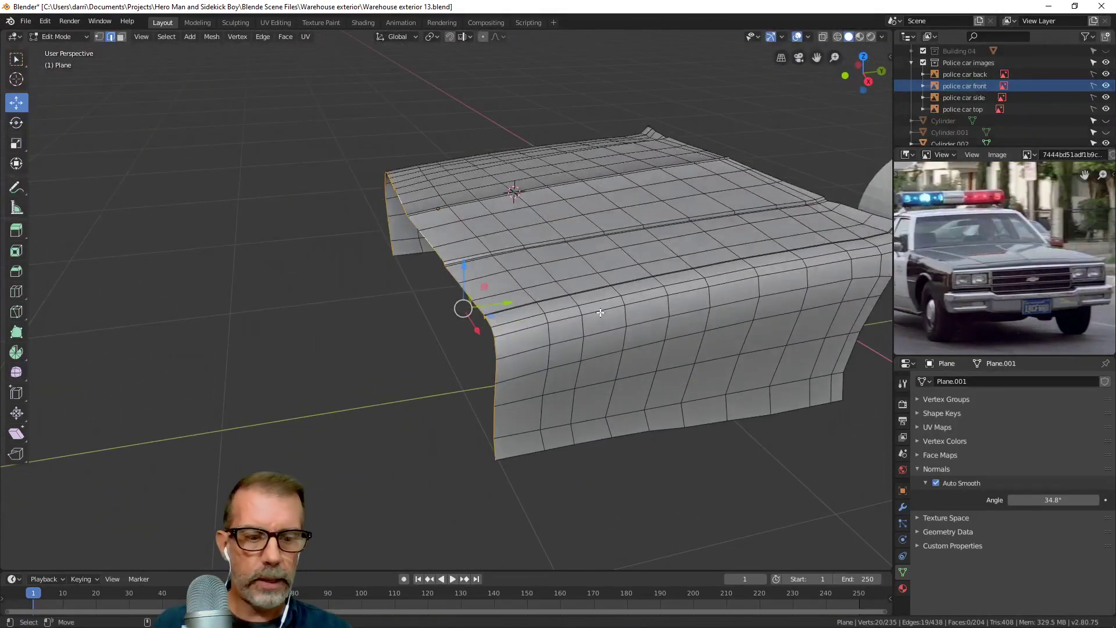
In the right side view, extrude the front edge loop and move it about 0.07 m forward along Y.
key(KP_3)
scroll(451, 350, up, 1)
shift+middle_drag(451, 350, 502, 339)
scroll(465, 347, up, 3)
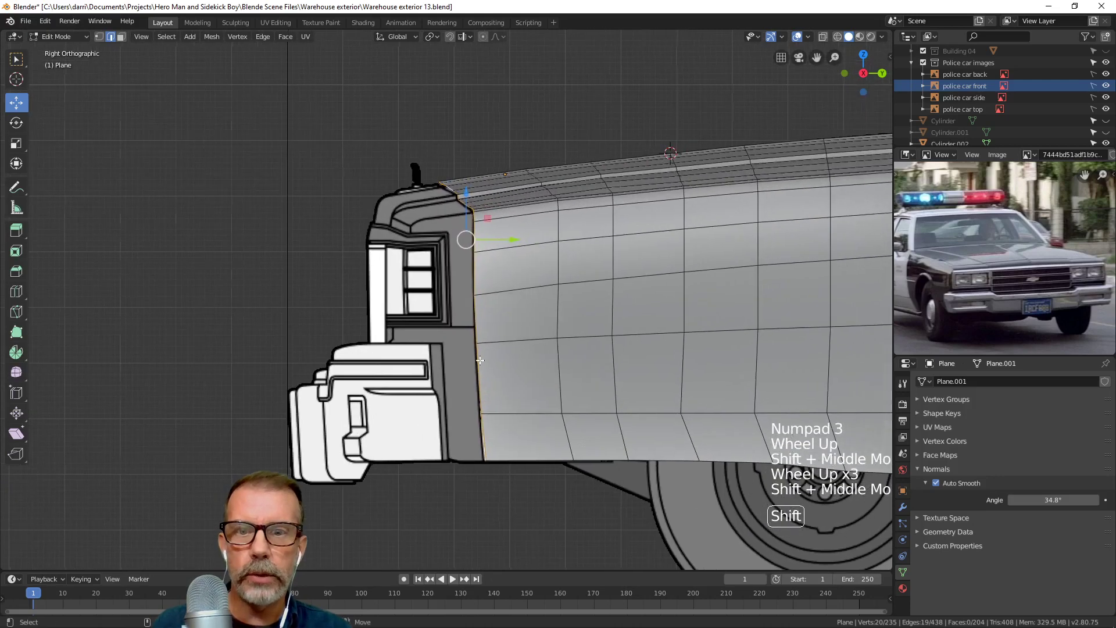
key(e)
right_click(566, 343)
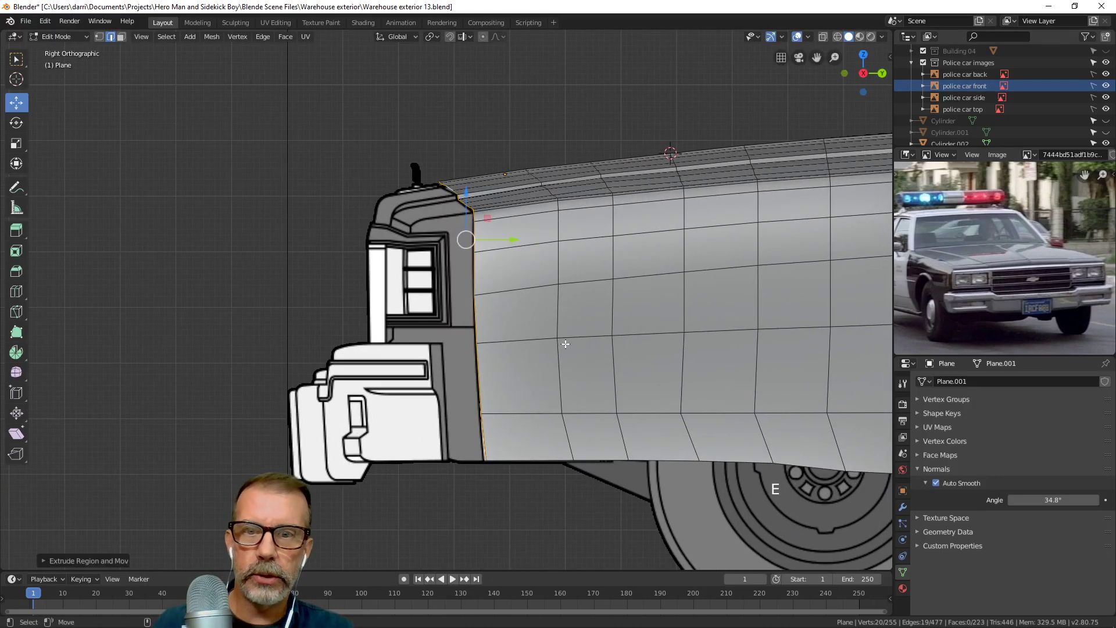
drag(516, 244, 478, 268)
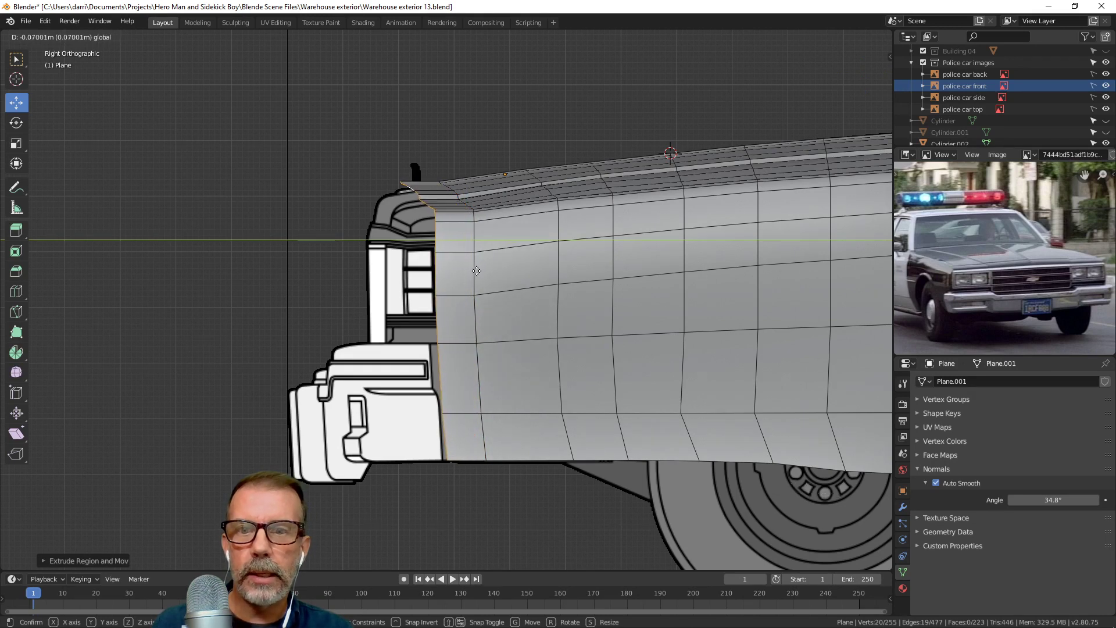
click(477, 270)
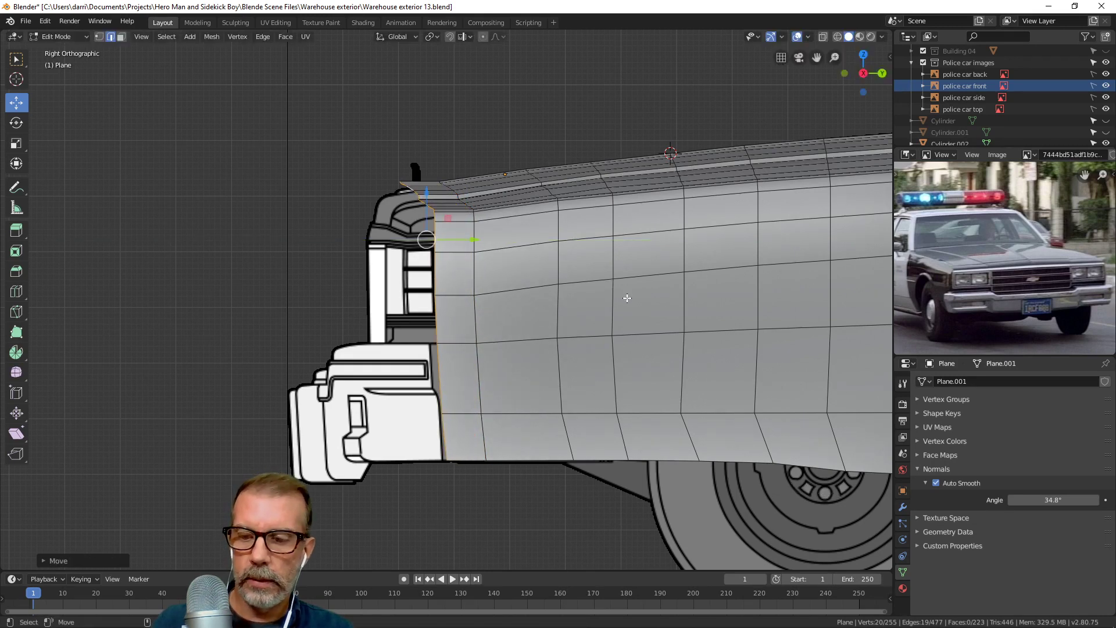
key(s)
key(y)
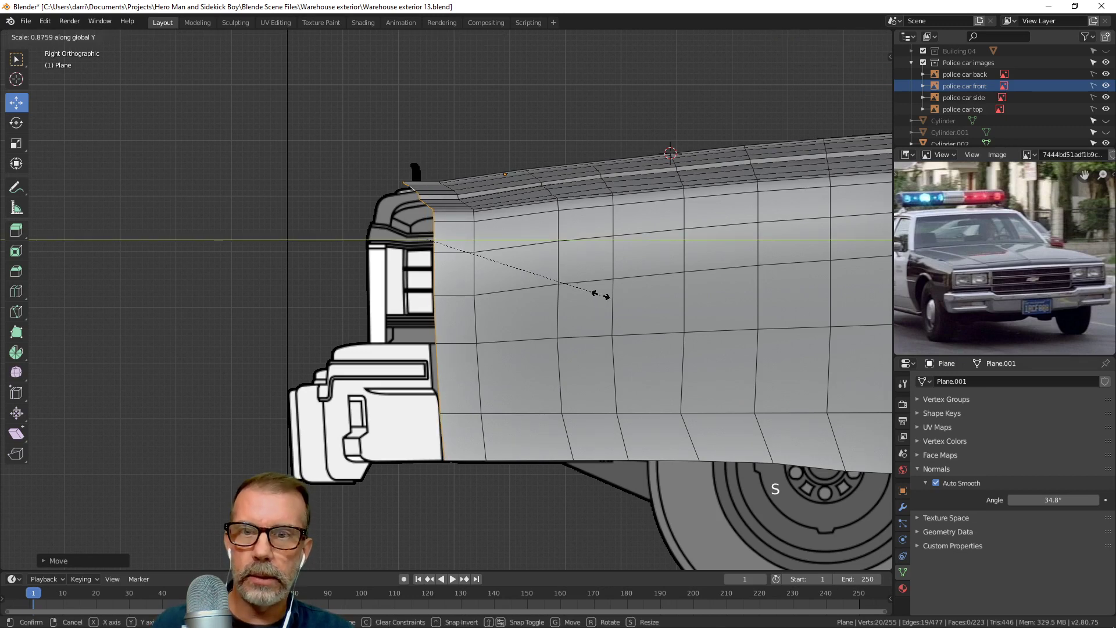
key(Escape)
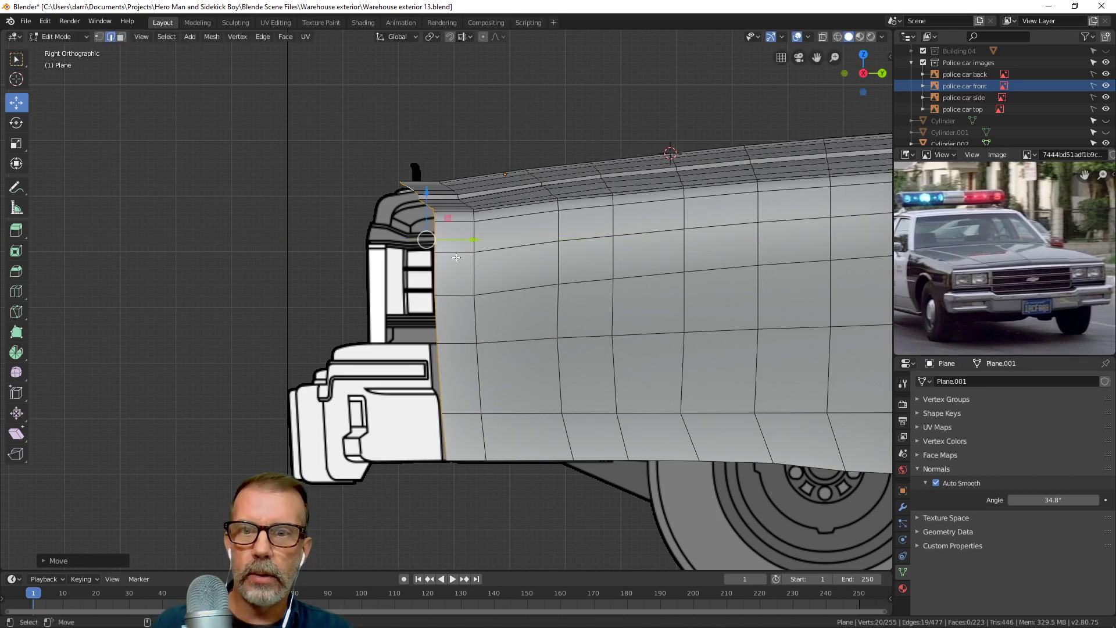
Nudge the extruded front edge slightly rearward along Y and snap the 3D cursor to its bottom vertex.
drag(473, 240, 475, 240)
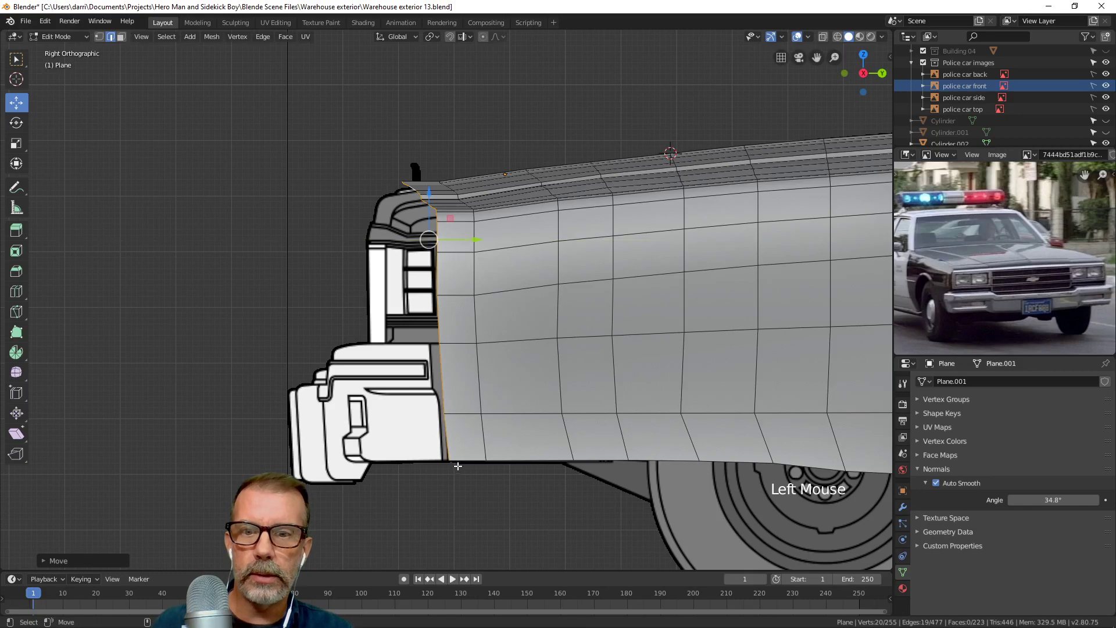
key(1)
click(453, 471)
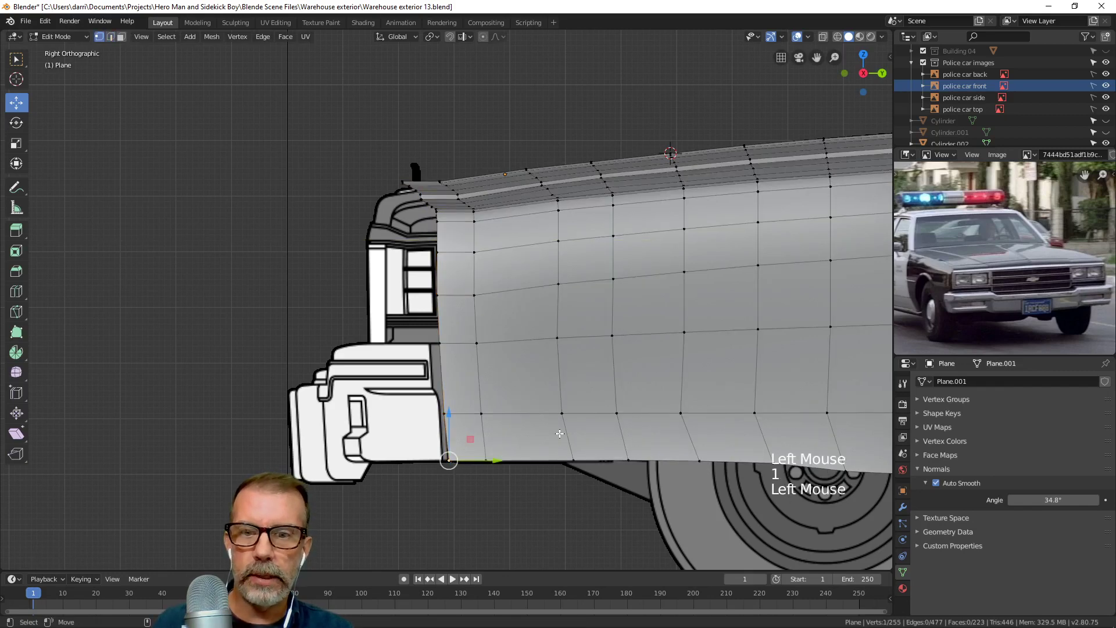
key(shift+s)
Set the pivot point to 3D Cursor and scale the front edge loop along Z to about 0.97.
key(Tab)
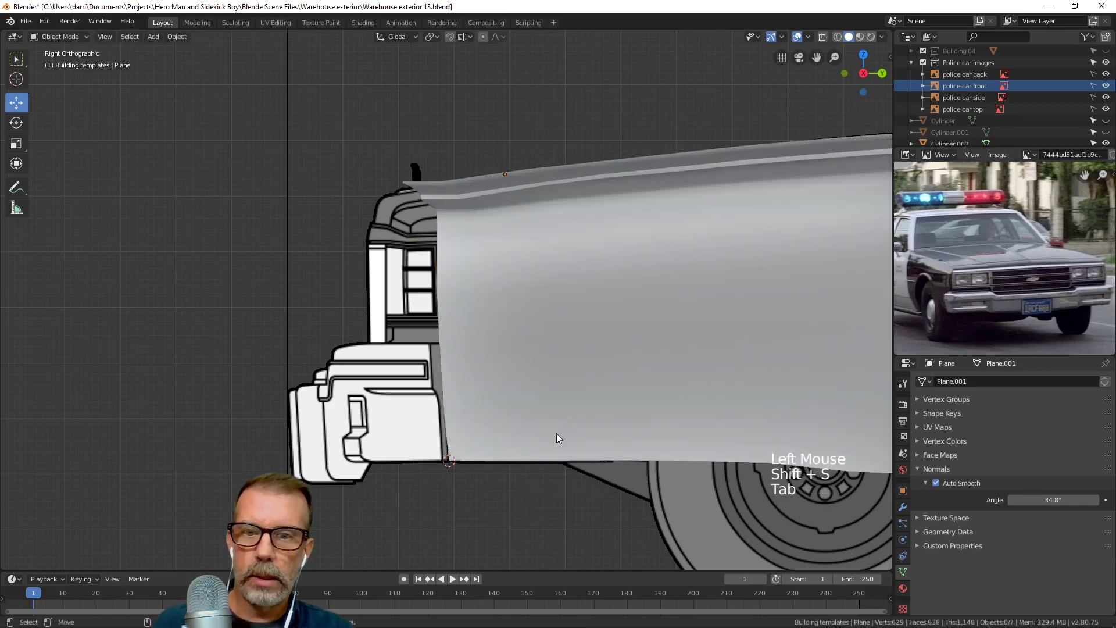
click(429, 38)
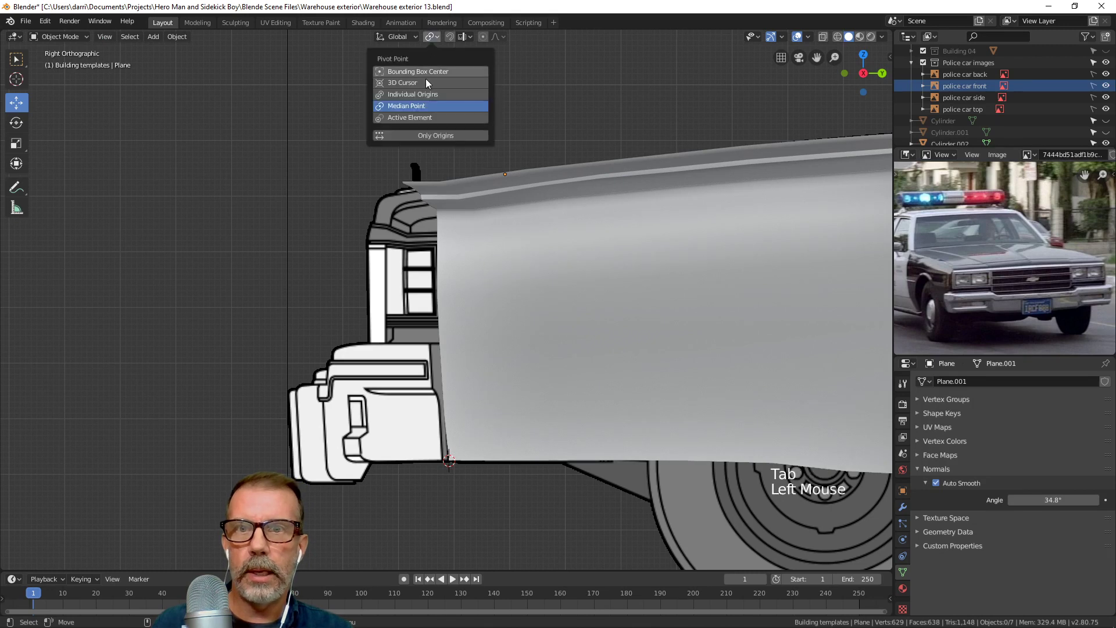
click(423, 83)
key(Tab)
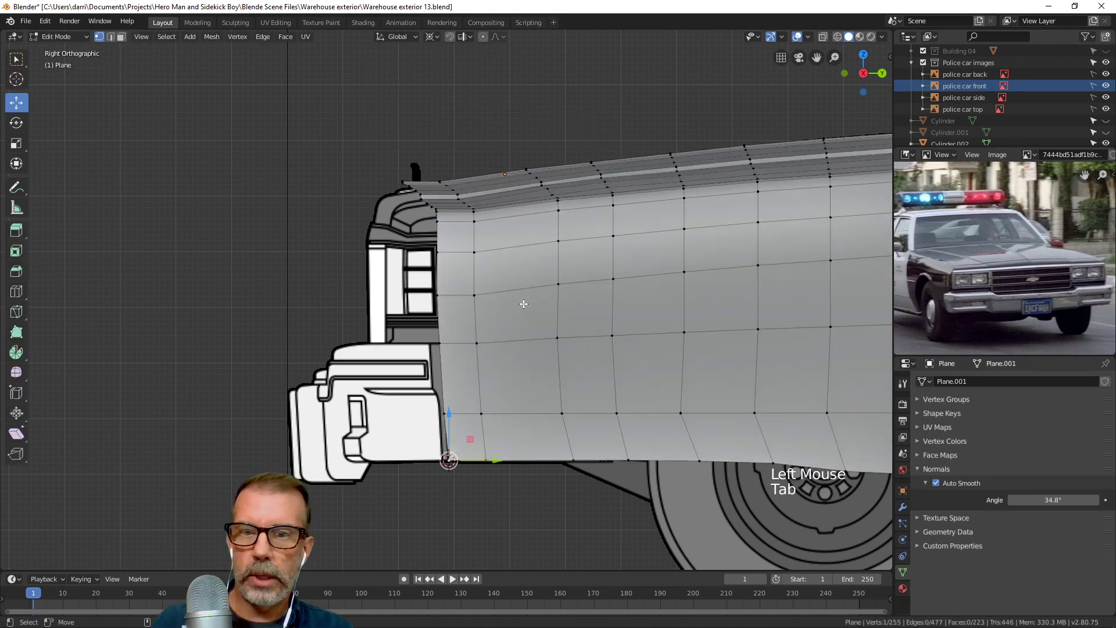
alt+click(460, 382)
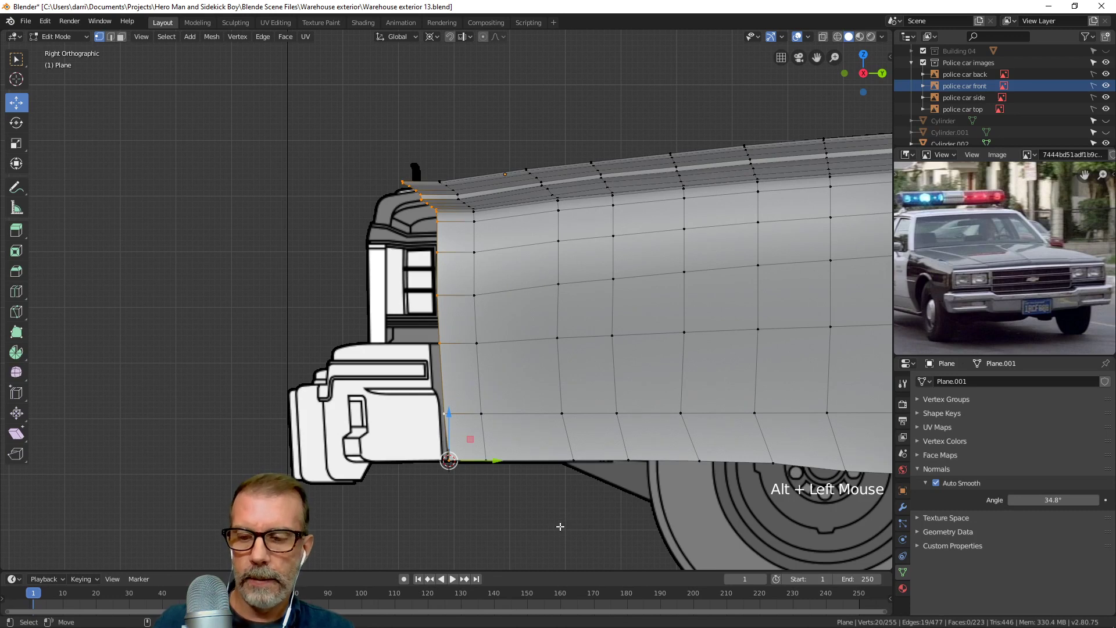
key(s)
key(z)
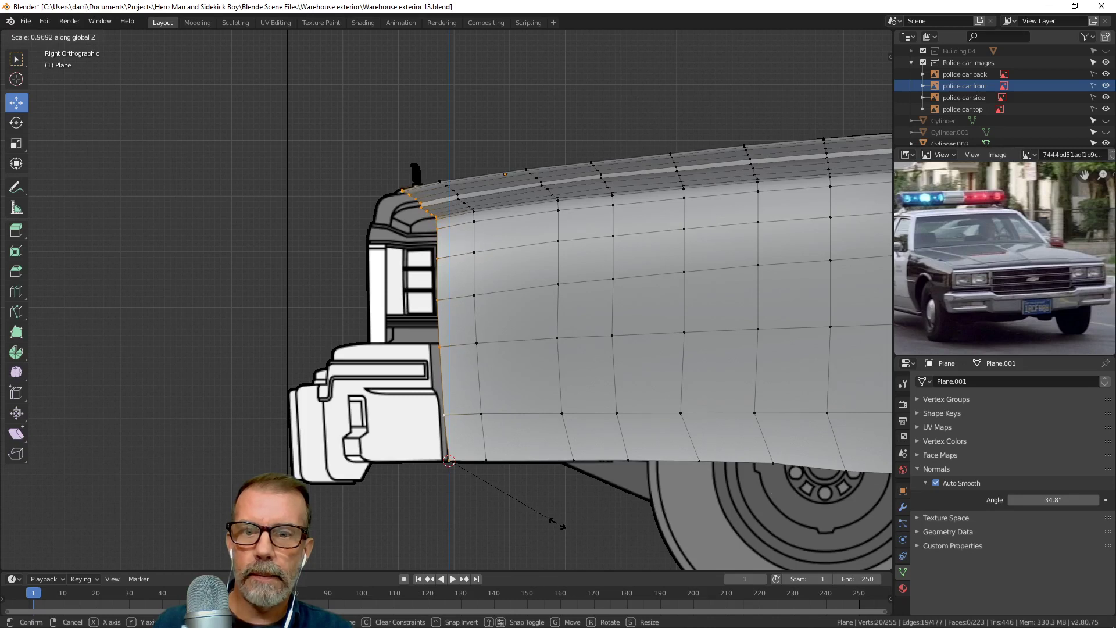
click(557, 522)
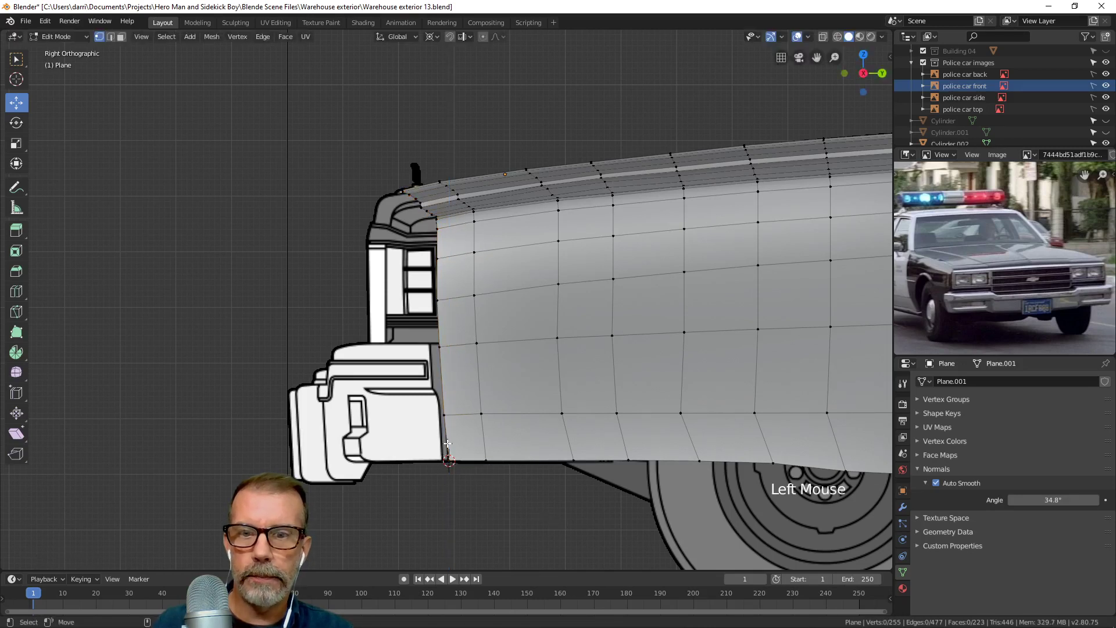
Set the pivot point to Median Point and move the two front-edge vertices above the bottom corner slightly rearward to straighten the edge.
click(487, 412)
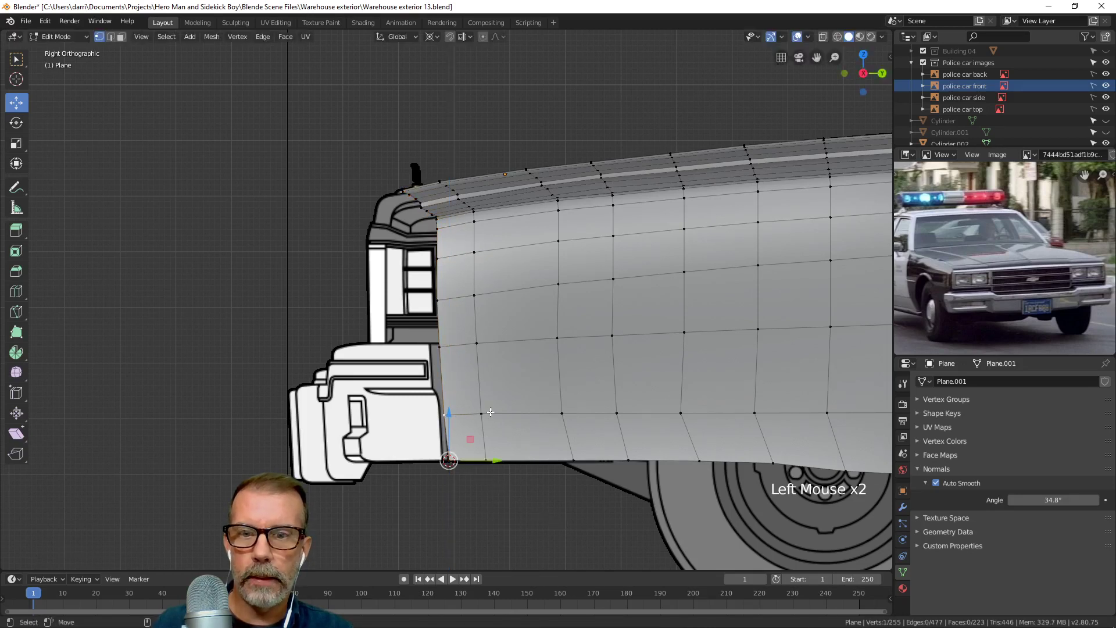
click(433, 37)
click(451, 107)
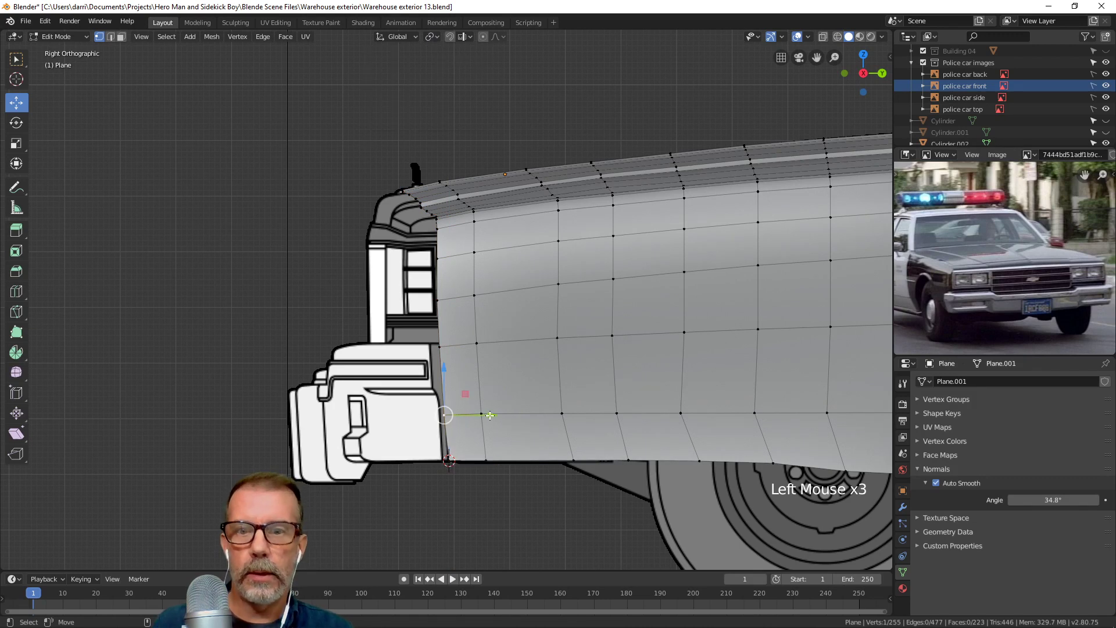
click(490, 415)
click(440, 347)
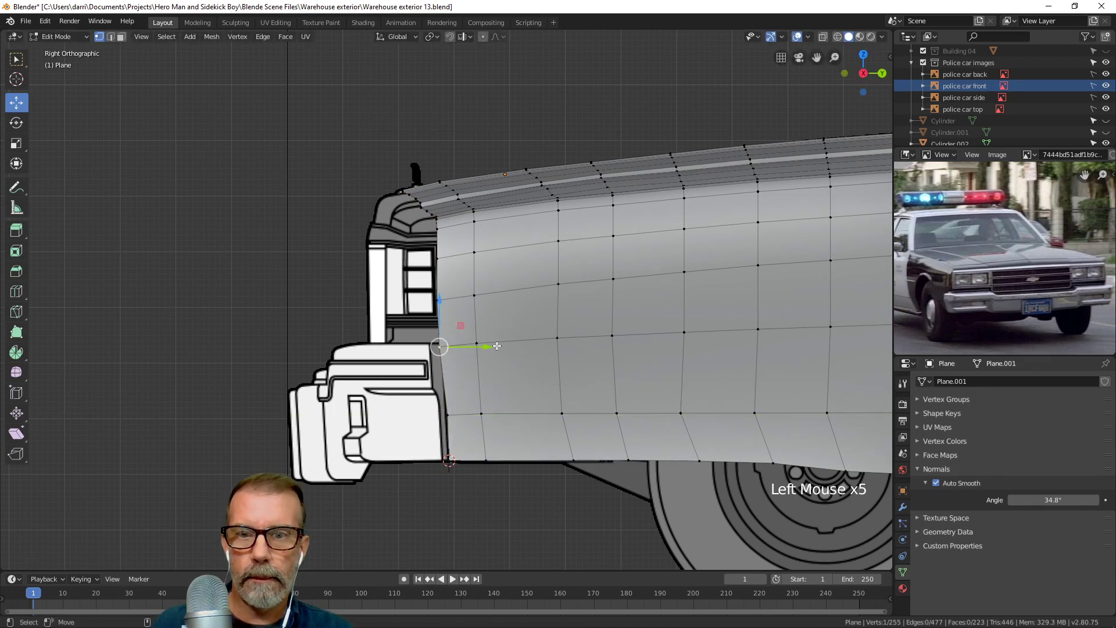
drag(497, 346, 502, 346)
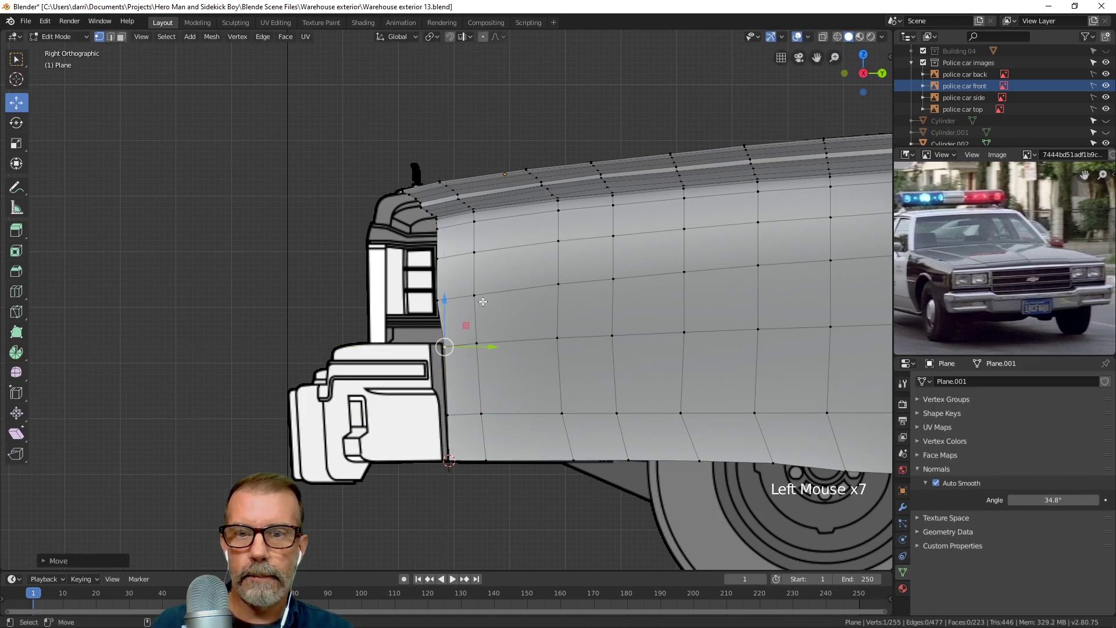
Adjust the upper vertices of the fender's front edge along Y to straighten it beside the headlight.
click(432, 302)
drag(485, 301, 490, 303)
click(461, 258)
click(481, 256)
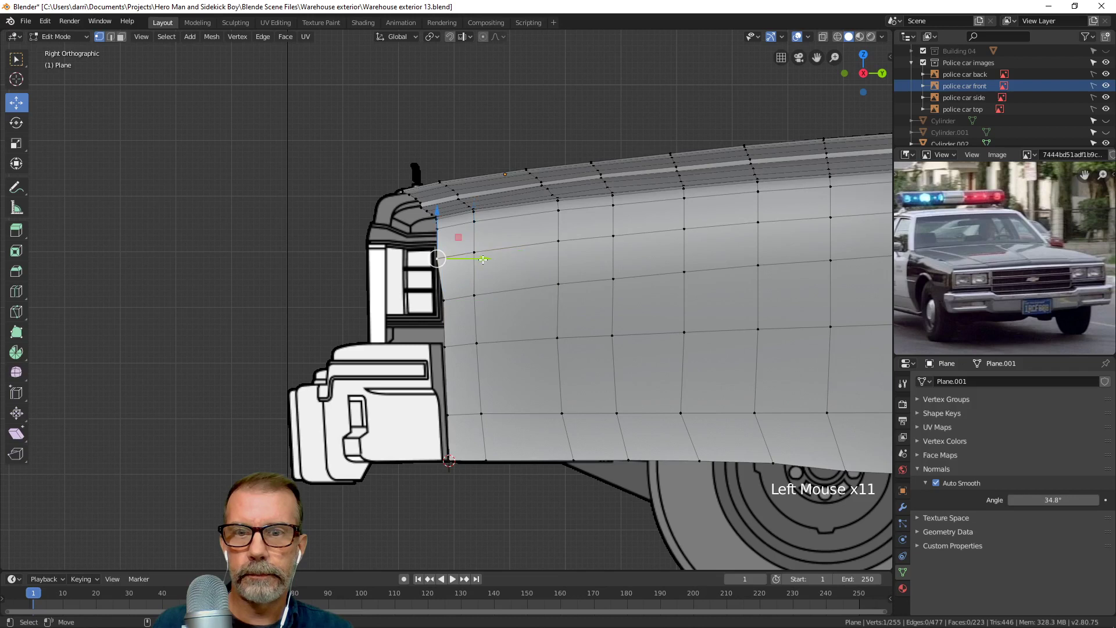
drag(484, 256, 486, 230)
click(437, 222)
scroll(485, 231, up, 4)
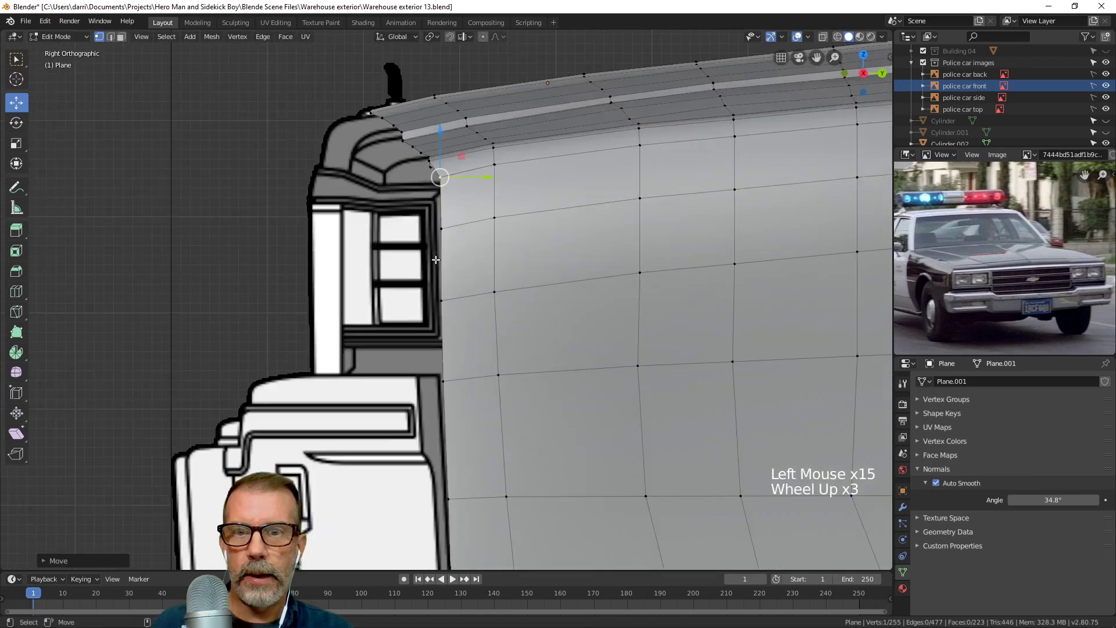
Deselect all vertices of the fender mesh and return to Object Mode.
shift+middle_drag(433, 229, 454, 251)
click(455, 250)
scroll(485, 255, down, 3)
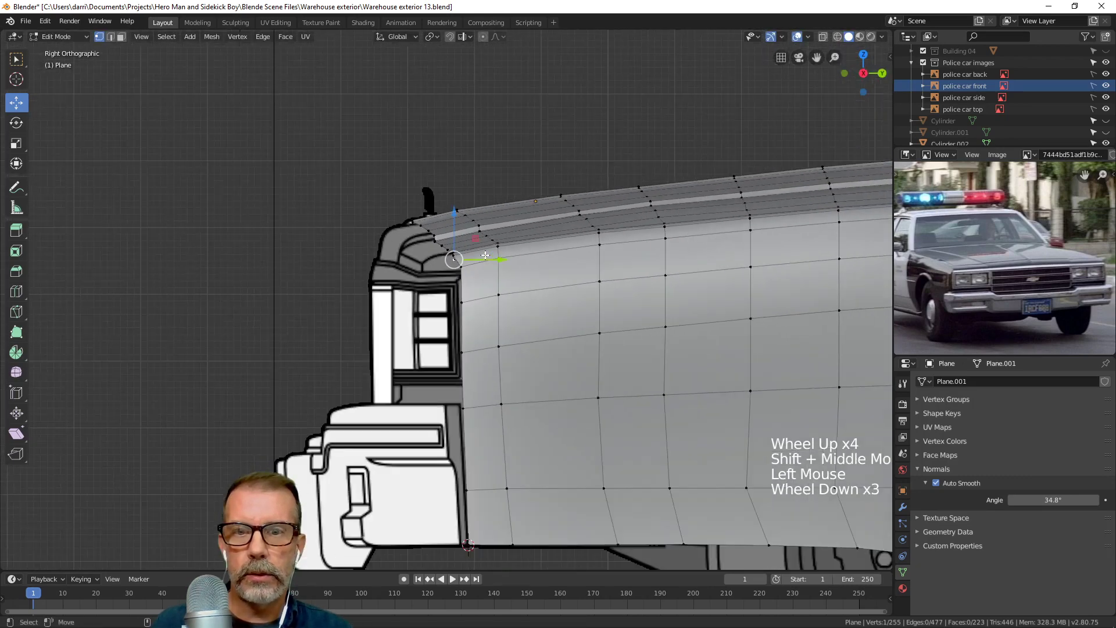
scroll(488, 361, down, 2)
key(alt+a)
scroll(489, 361, down, 4)
middle_drag(488, 361, 506, 380)
scroll(513, 360, down, 3)
key(Tab)
scroll(495, 375, down, 2)
mouse_move(507, 379)
middle_down()
mouse_move(520, 386)
mouse_move(511, 372)
middle_up()
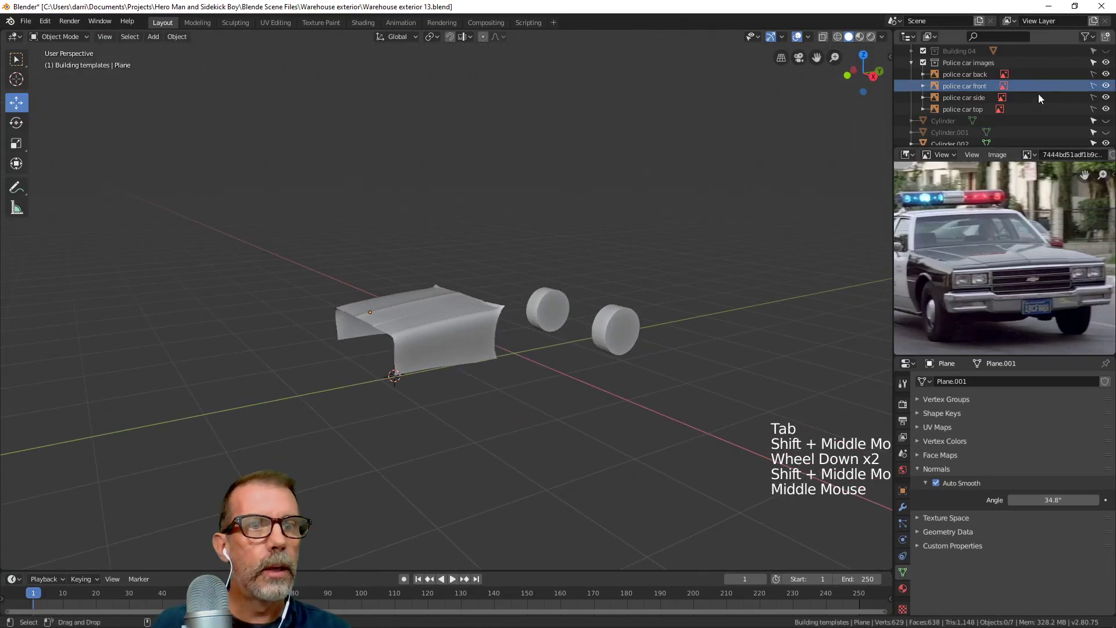
Unhide the front wheel objects Cylinder and Cylinder.001.
click(1105, 120)
click(1106, 132)
middle_drag(782, 273, 561, 324)
scroll(493, 360, up, 4)
scroll(485, 372, down, 3)
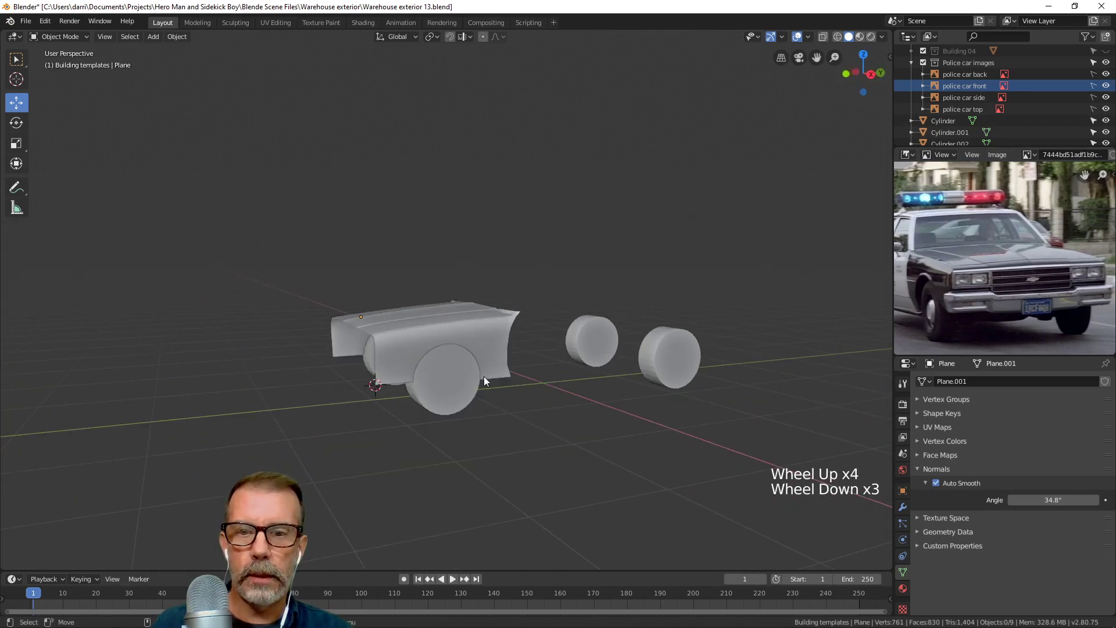
Examine the hood and fender together with the front wheels from several angles and compare them with the full-car reference photo.
middle_drag(483, 375, 507, 403)
scroll(518, 364, up, 3)
middle_drag(518, 364, 525, 357)
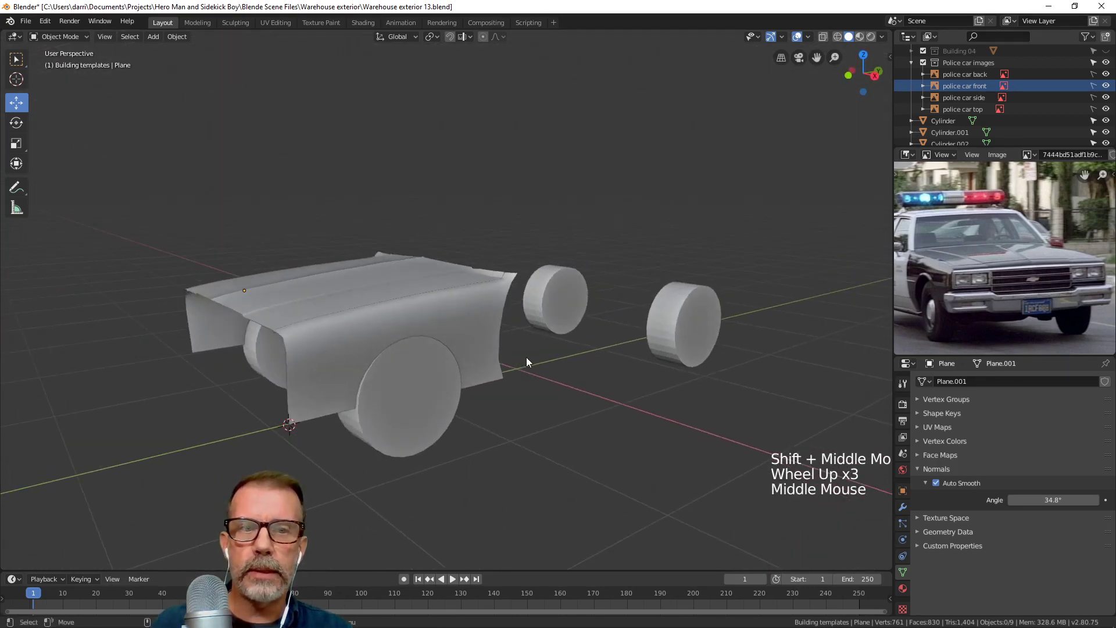
scroll(941, 289, down, 1)
scroll(940, 288, down, 1)
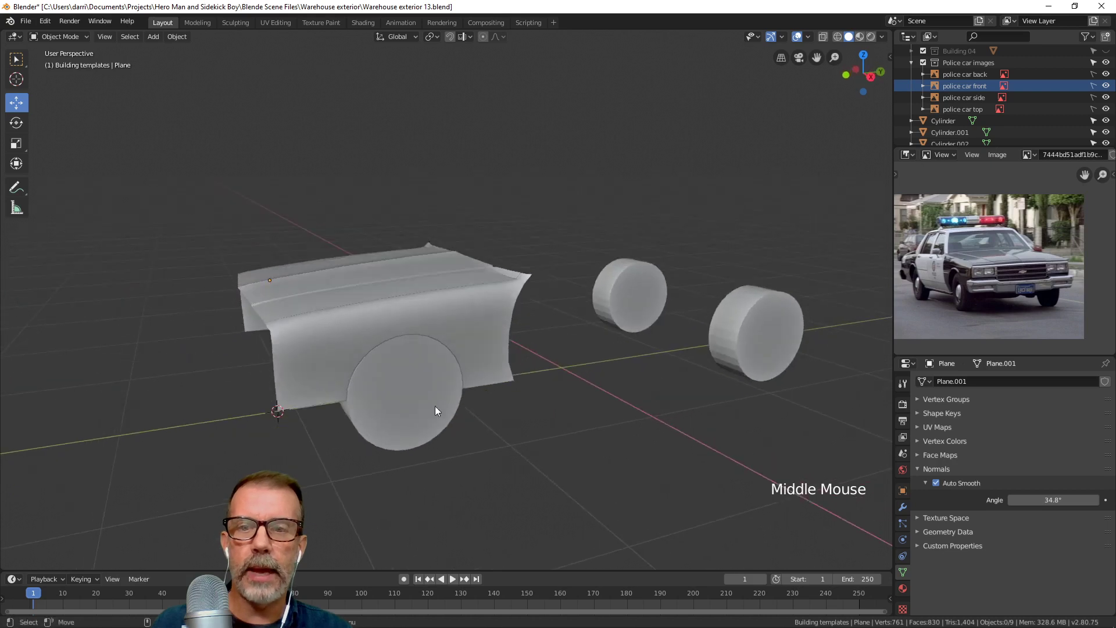
scroll(483, 386, down, 2)
scroll(460, 388, up, 3)
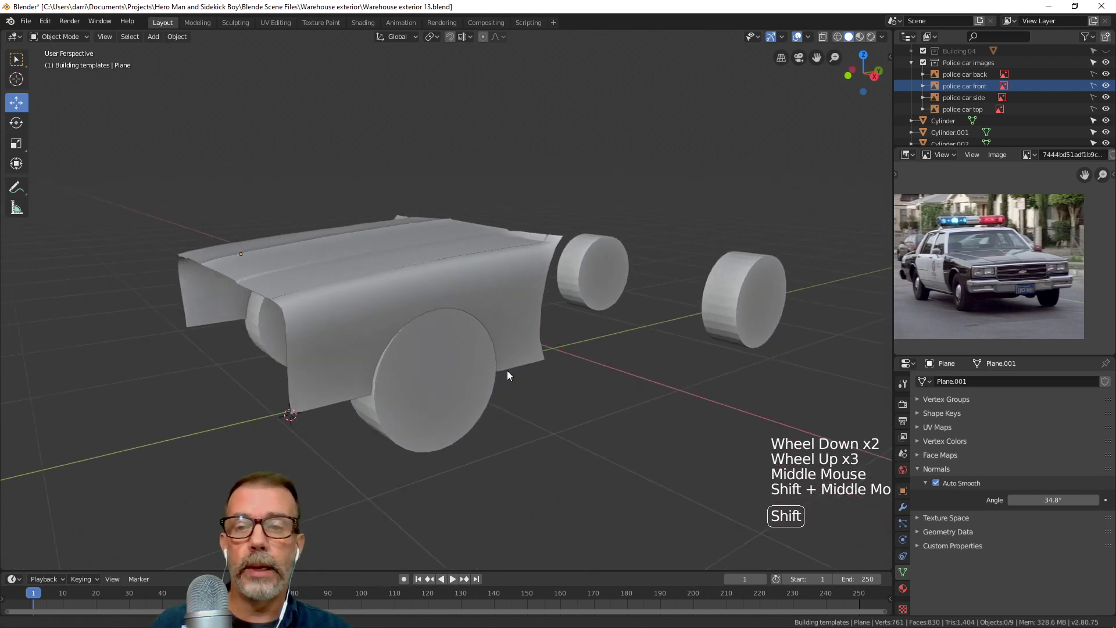